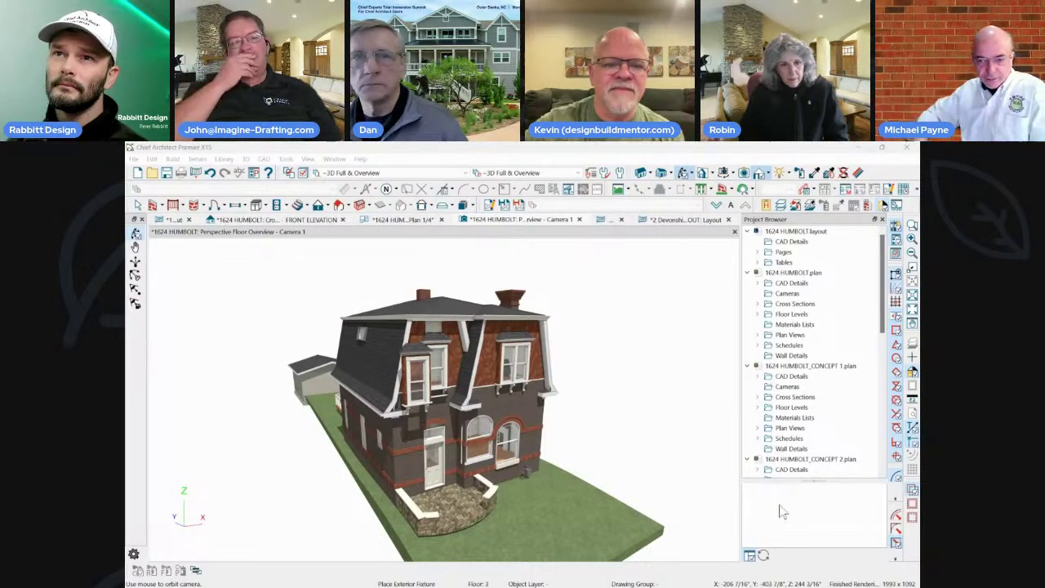
# Orbit and zoom the 3D view toward the house's chimney side and rear deck.
pyautogui.click(643, 384)
pyautogui.scroll(5, 644, 388)
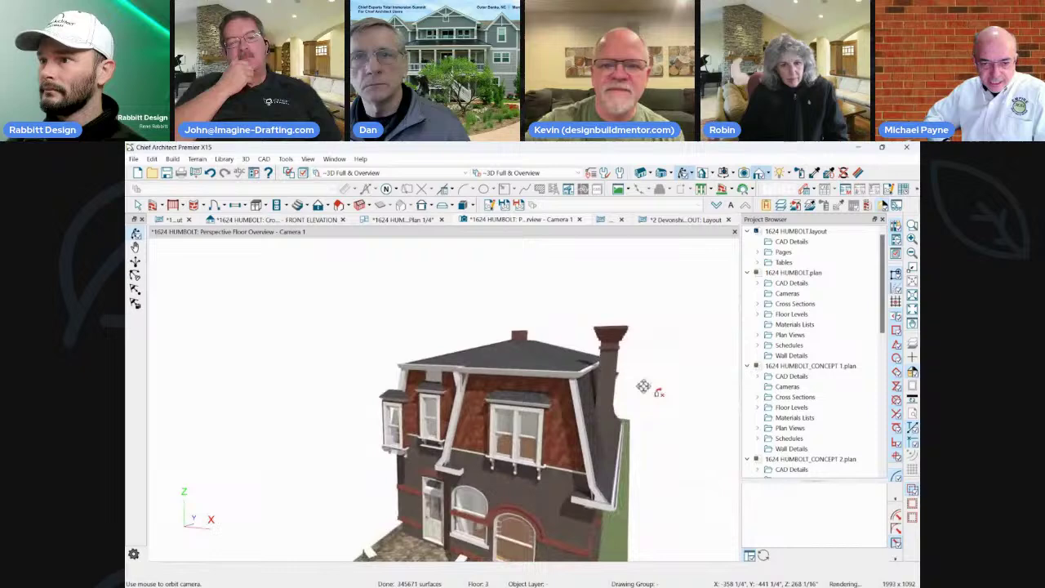
pyautogui.scroll(-3, 643, 387)
pyautogui.moveTo(643, 386); pyautogui.dragTo(651, 389)
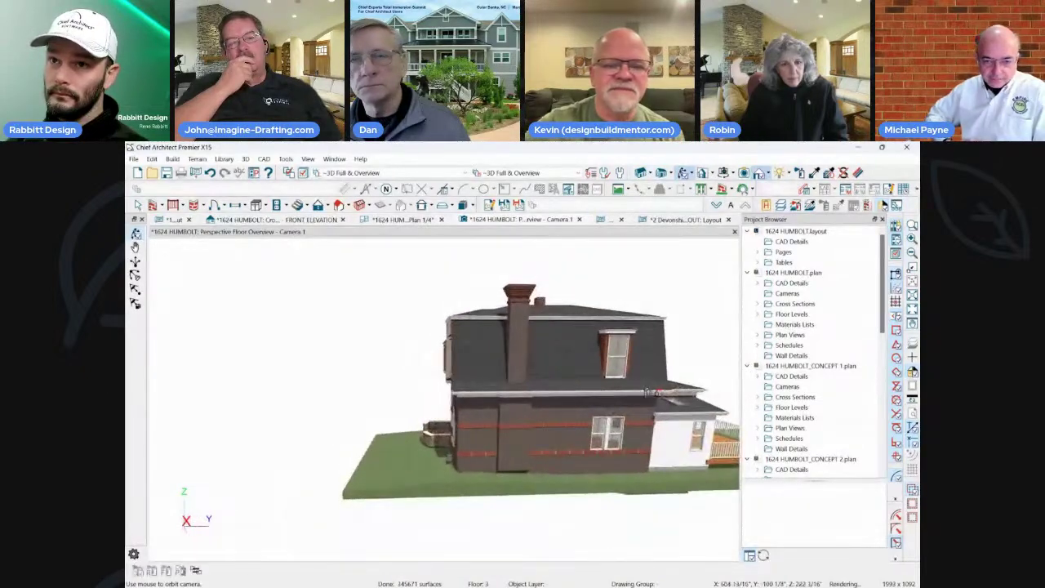
pyautogui.scroll(3, 636, 351)
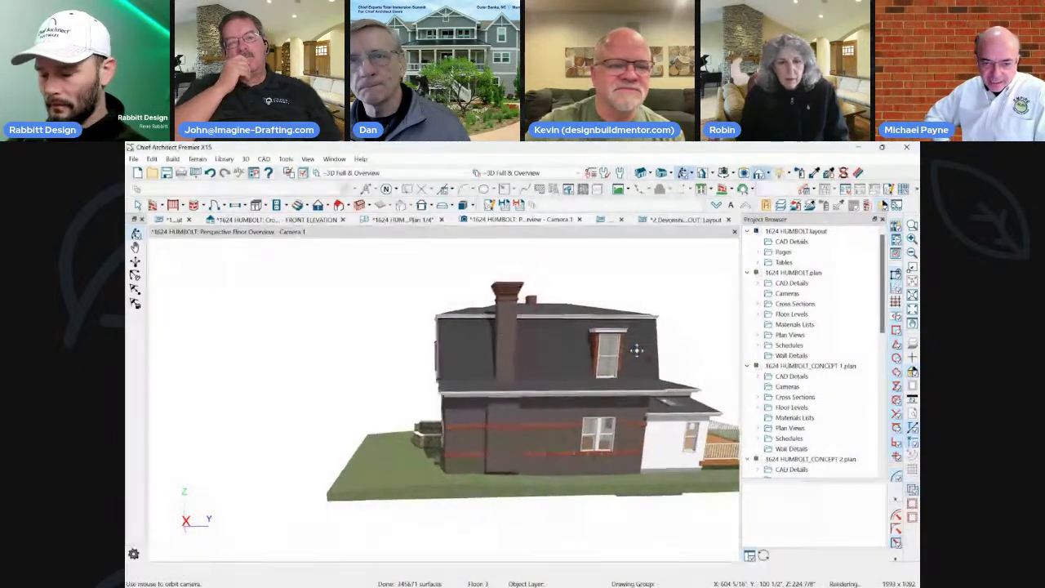
pyautogui.moveTo(637, 351); pyautogui.dragTo(628, 329)
# Close the Project Browser, then orbit and pan to view the rear, roof and right side.
pyautogui.click(883, 219)
pyautogui.moveTo(646, 396); pyautogui.dragTo(531, 264)
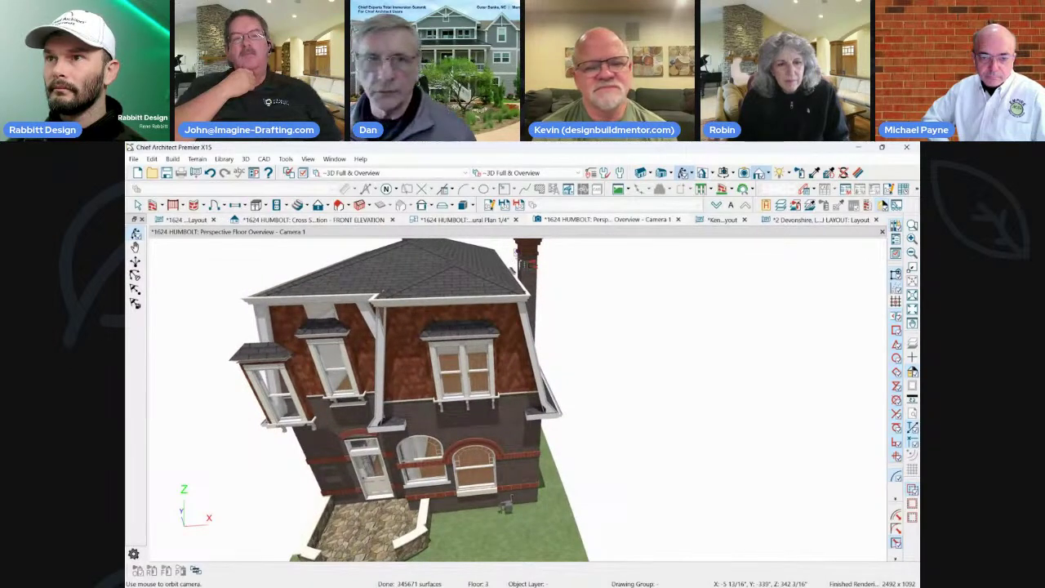
pyautogui.moveTo(655, 303); pyautogui.dragTo(631, 366)
pyautogui.moveTo(631, 367); pyautogui.dragTo(631, 366, button='middle')
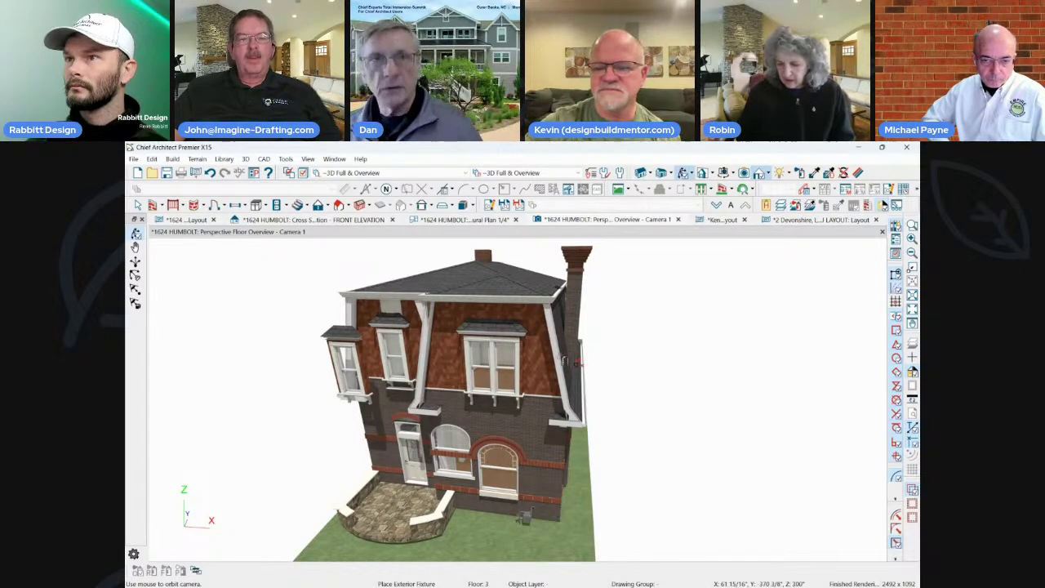
pyautogui.moveTo(555, 356); pyautogui.dragTo(533, 343)
pyautogui.scroll(3, 532, 343)
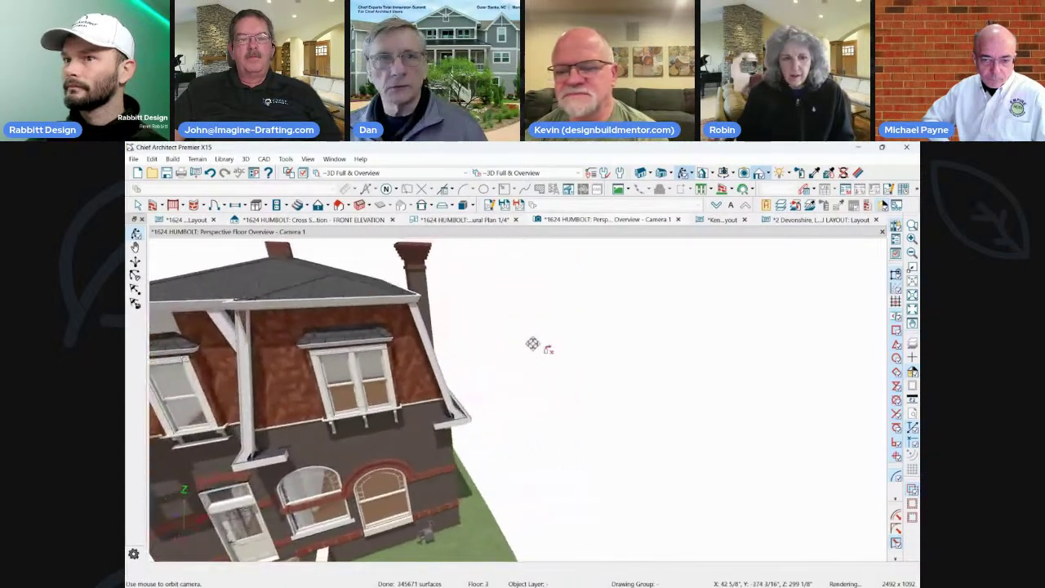
pyautogui.scroll(-6, 532, 344)
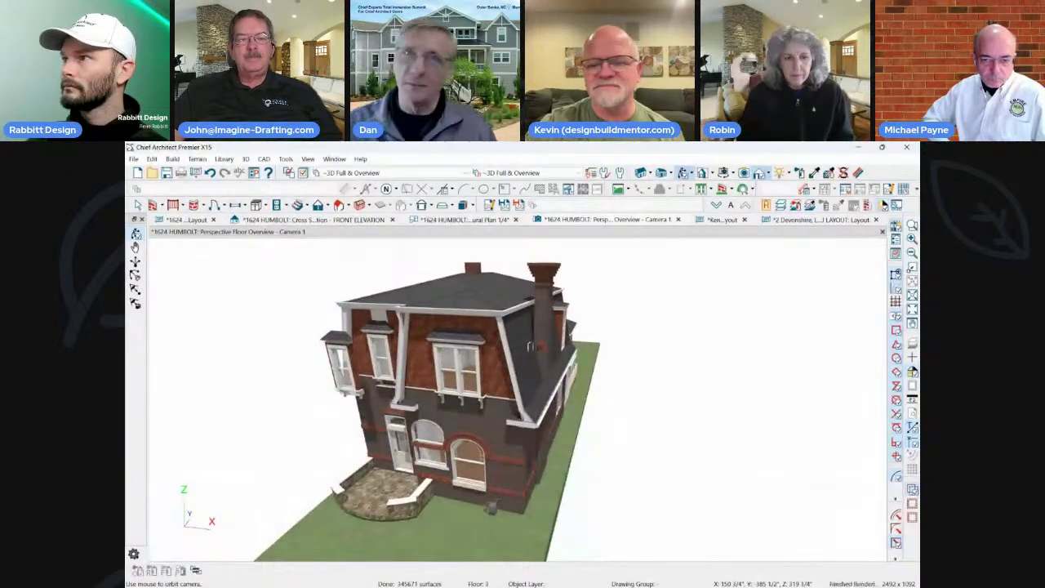
pyautogui.moveTo(525, 340); pyautogui.dragTo(651, 323)
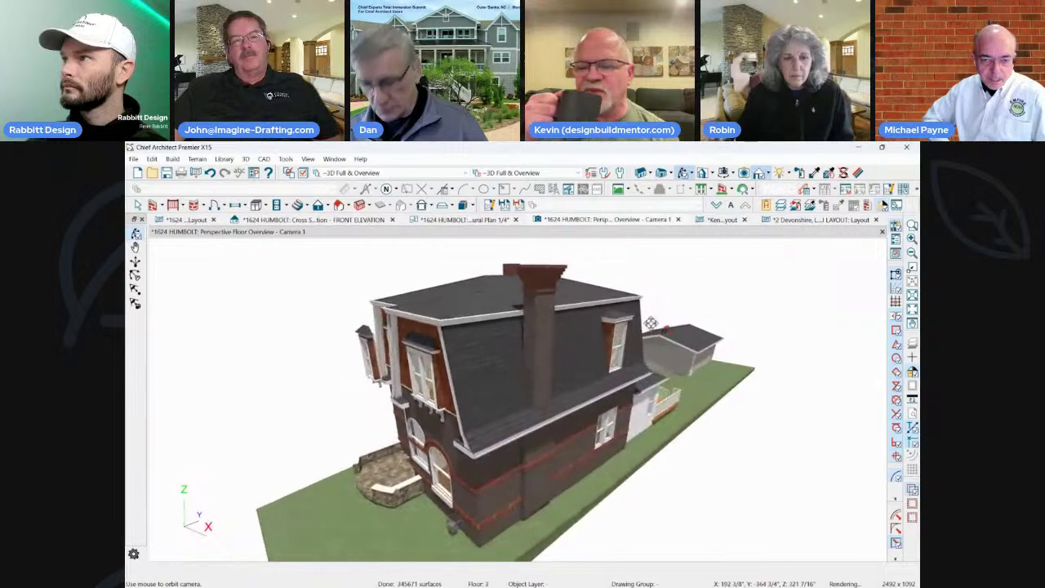
pyautogui.press('space')
# Orbit in toward the dormer and select the narrow wall beside its window.
pyautogui.click(608, 337)
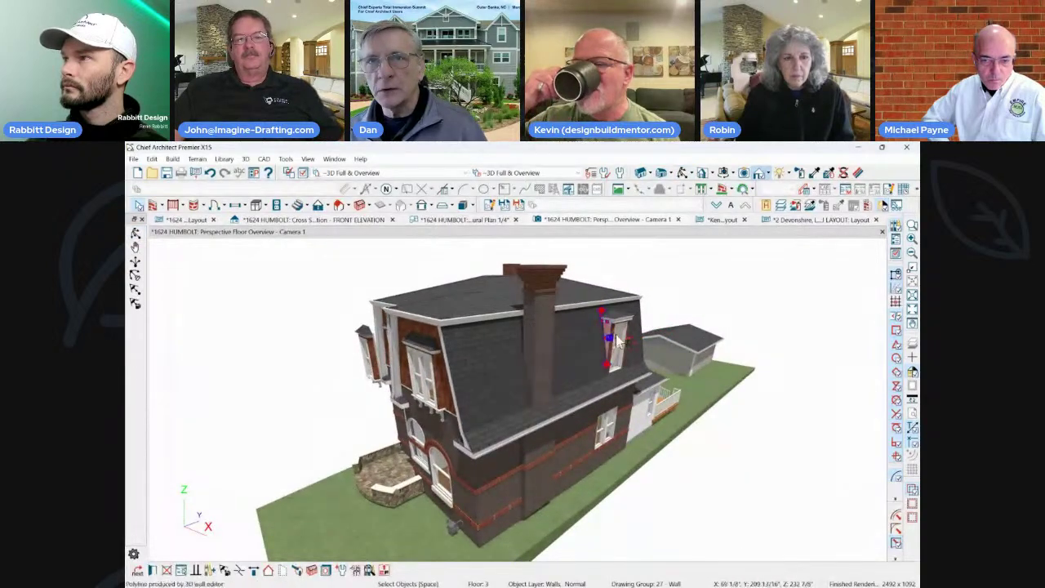
pyautogui.click(644, 311)
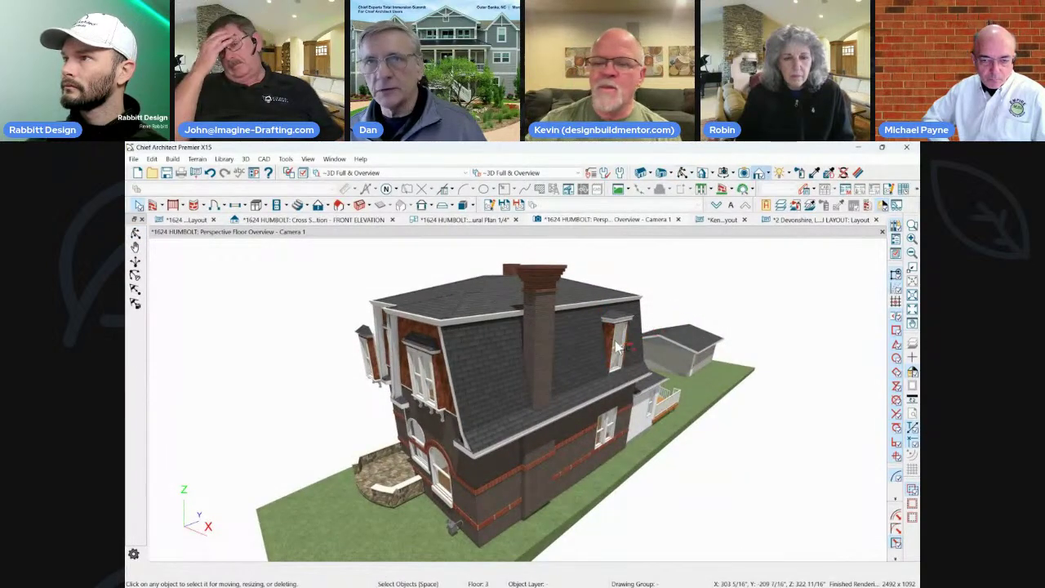
pyautogui.moveTo(618, 347); pyautogui.dragTo(341, 387, button='middle')
pyautogui.click(340, 383)
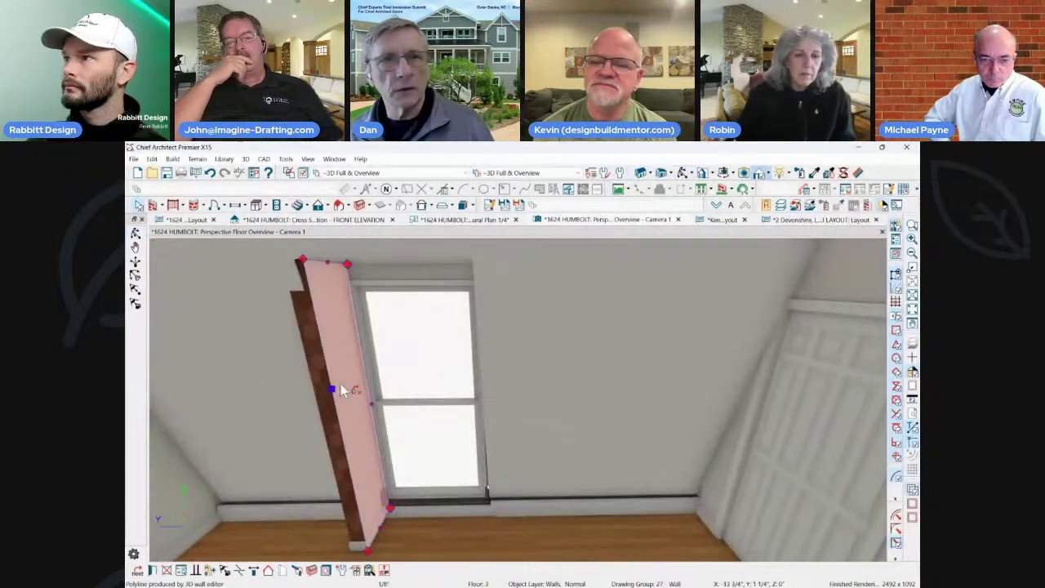
# Open that wall's Wall Specification, review its Roof panel, and cancel.
pyautogui.doubleClick(352, 328)
pyautogui.click(261, 186)
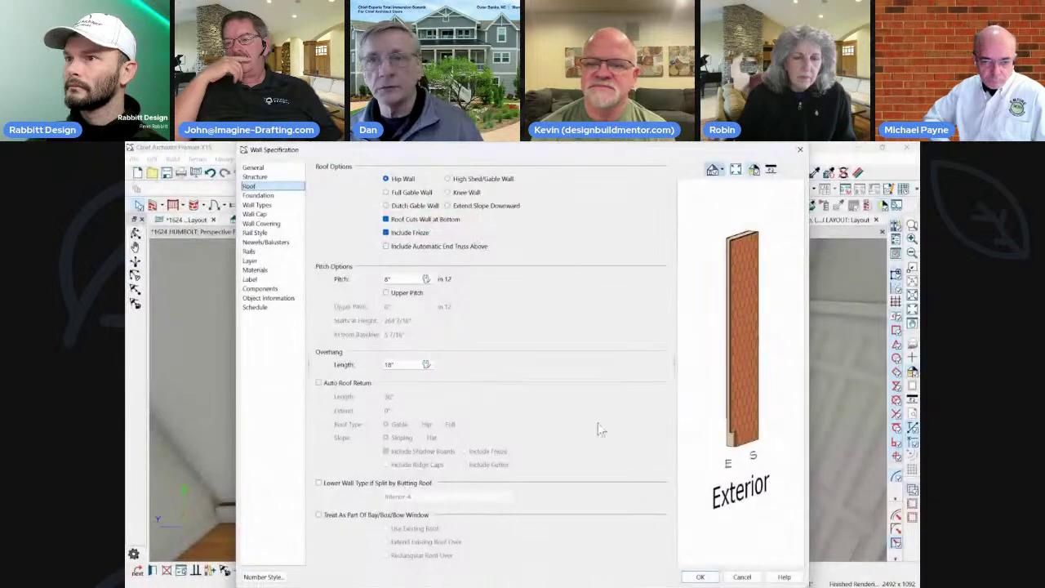
pyautogui.click(742, 577)
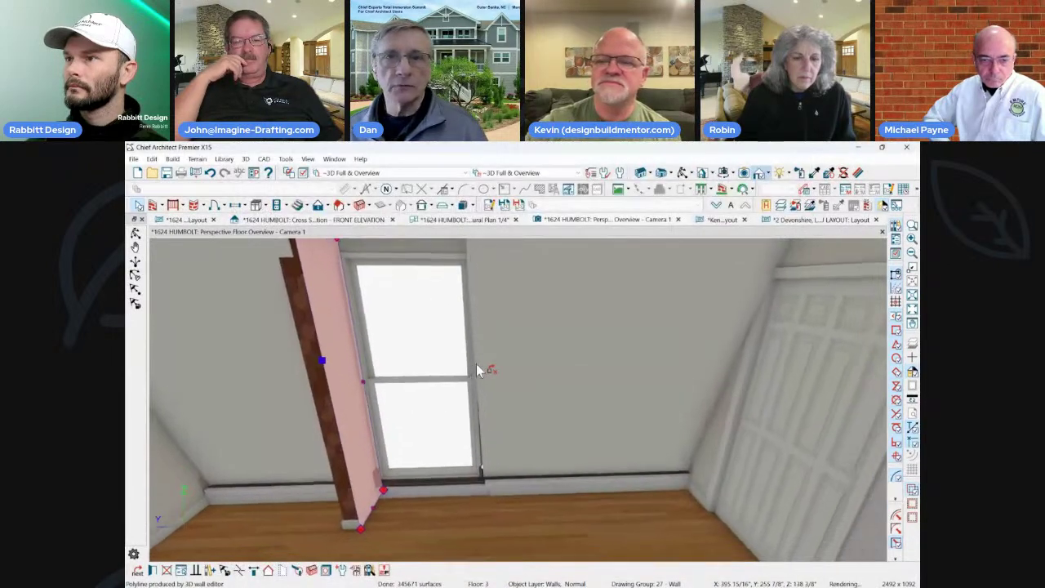
# Turn on Default Wall Bottom Height in the narrow wall's Structure settings and apply it.
pyautogui.press('Left')
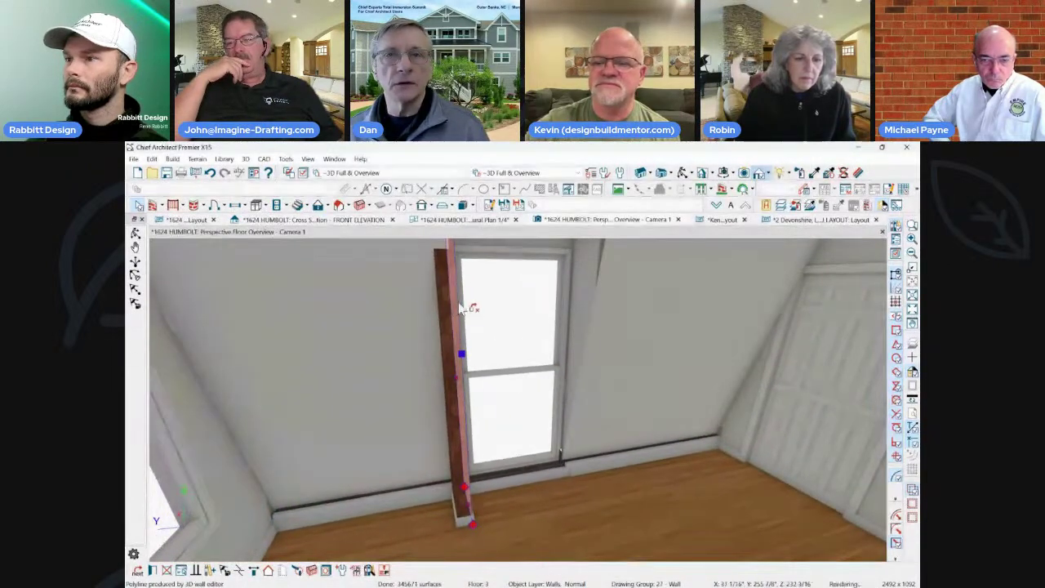
pyautogui.press('Left')
pyautogui.press('Left')
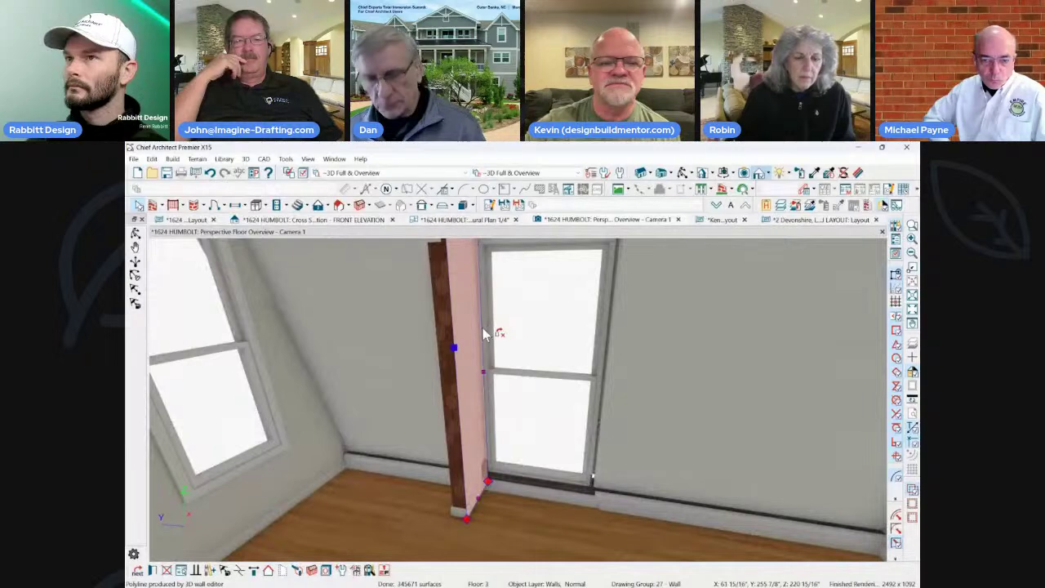
pyautogui.doubleClick(488, 335)
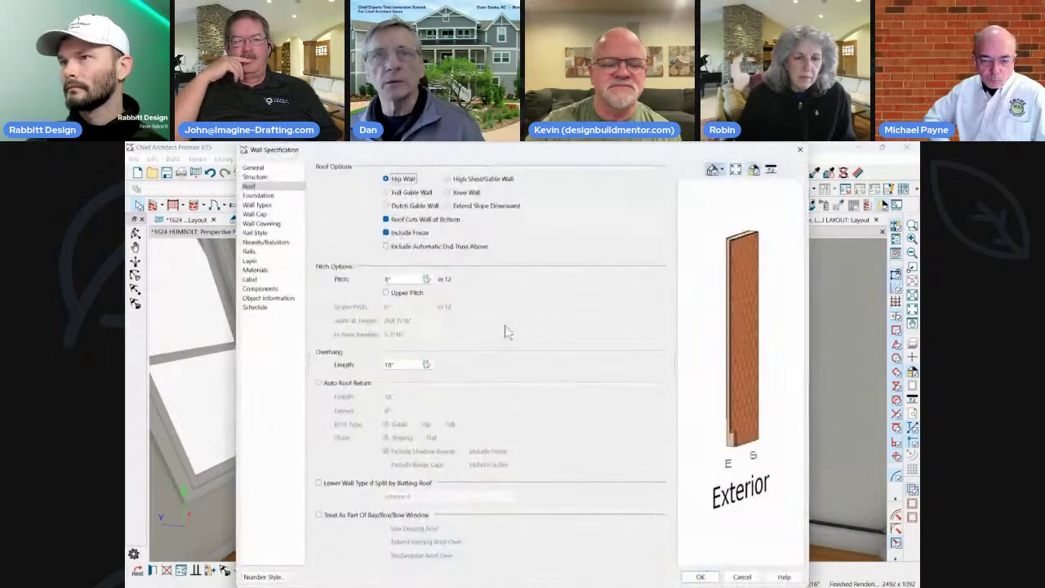
pyautogui.click(257, 176)
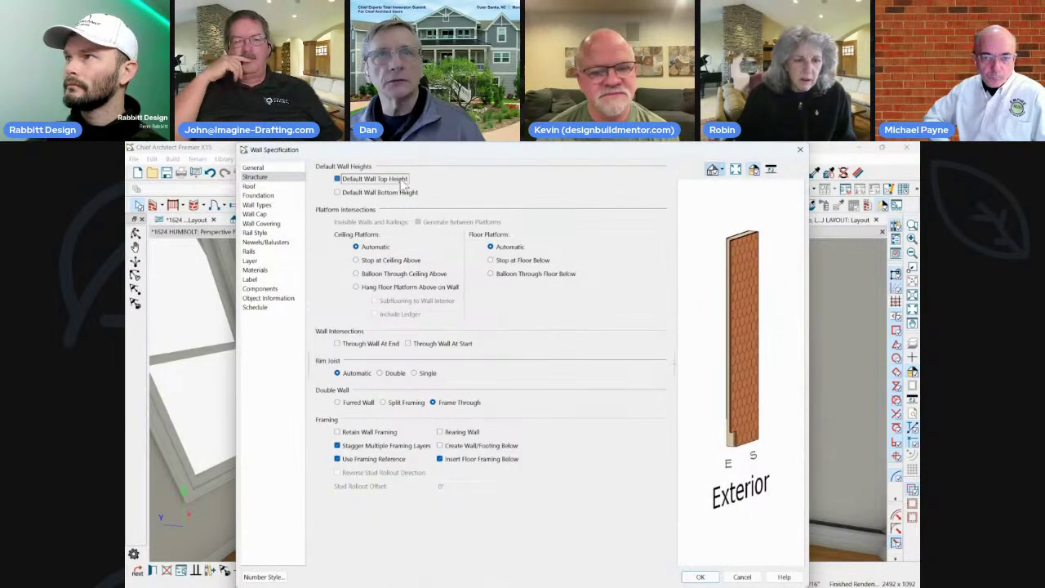
pyautogui.click(367, 193)
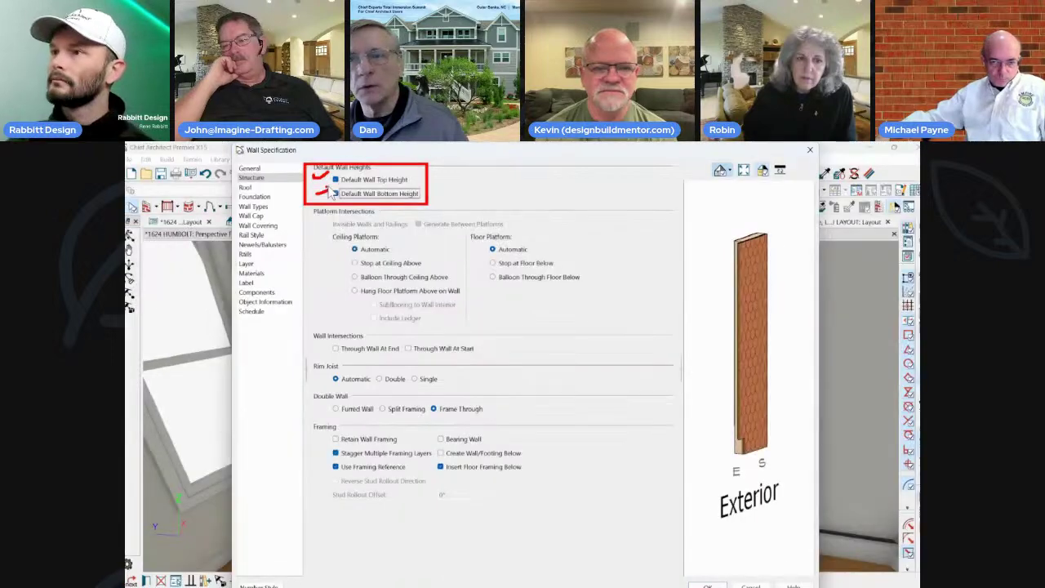
pyautogui.click(699, 576)
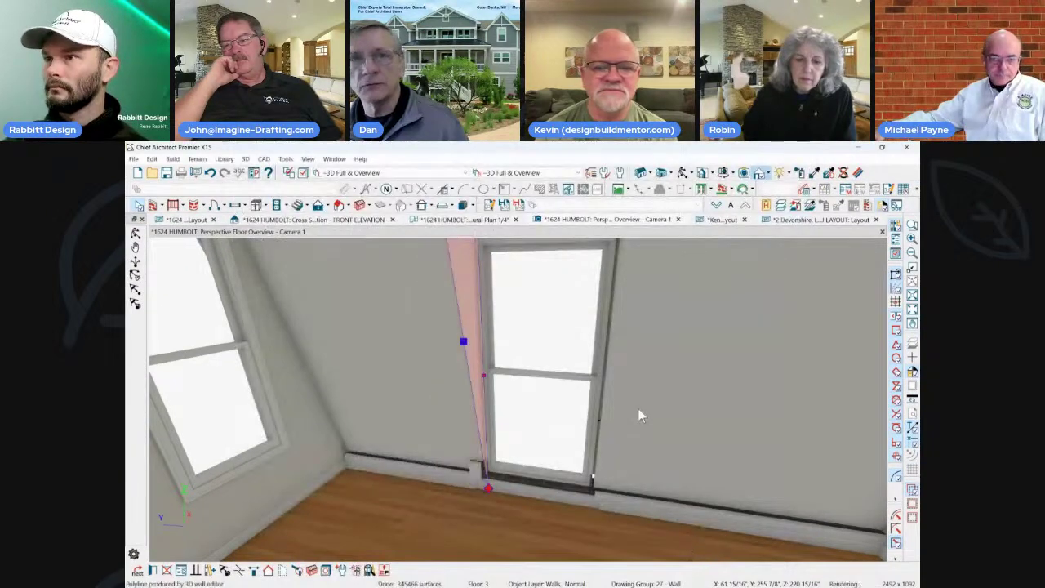
# Orbit around the attic room, selecting and inspecting the narrow wall beside the window.
pyautogui.scroll(-3, 604, 405)
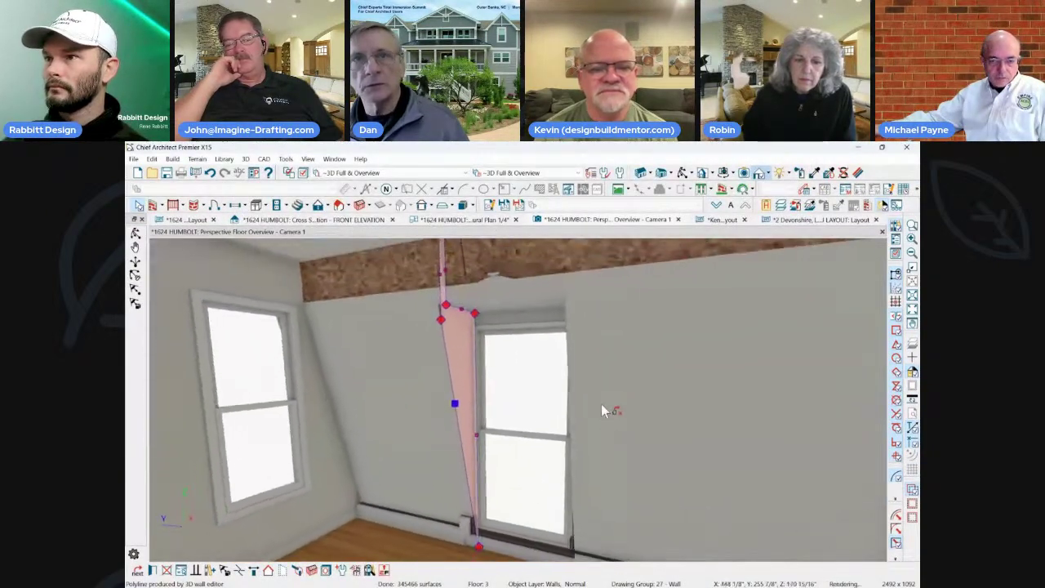
pyautogui.press('Escape')
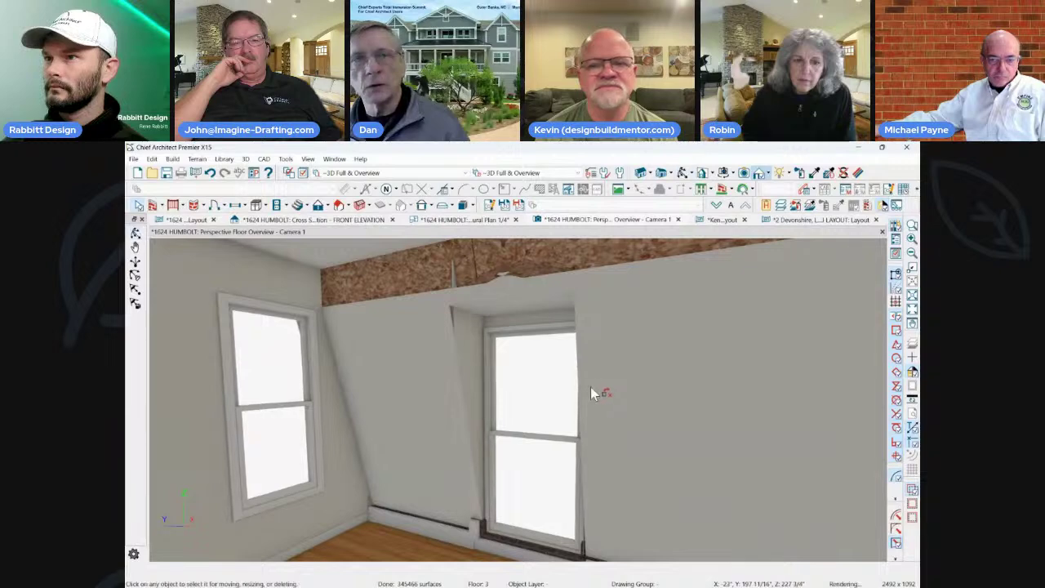
pyautogui.moveTo(554, 260); pyautogui.dragTo(626, 296, button='middle')
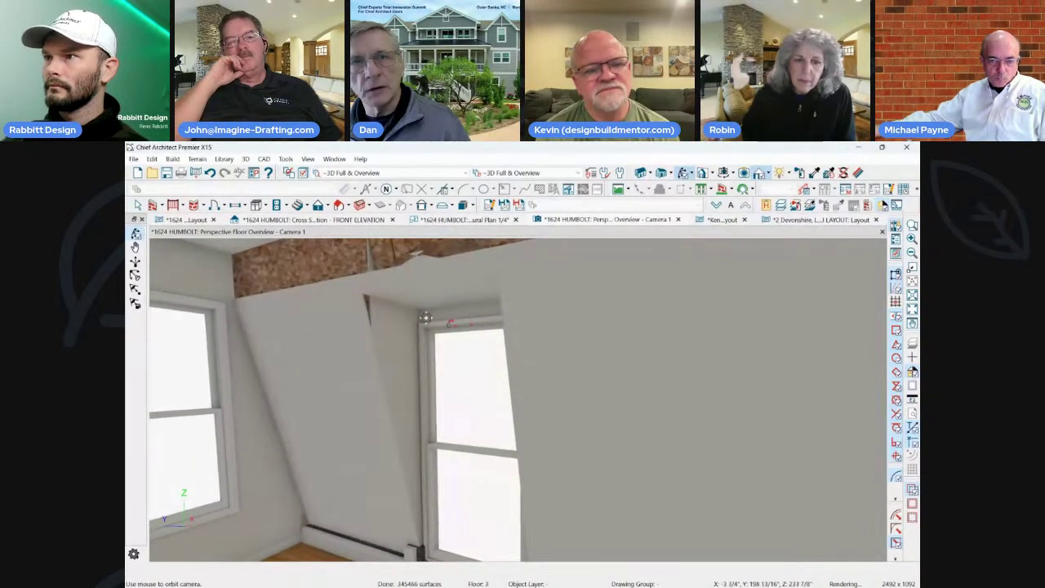
pyautogui.click(392, 330)
pyautogui.scroll(1, 376, 341)
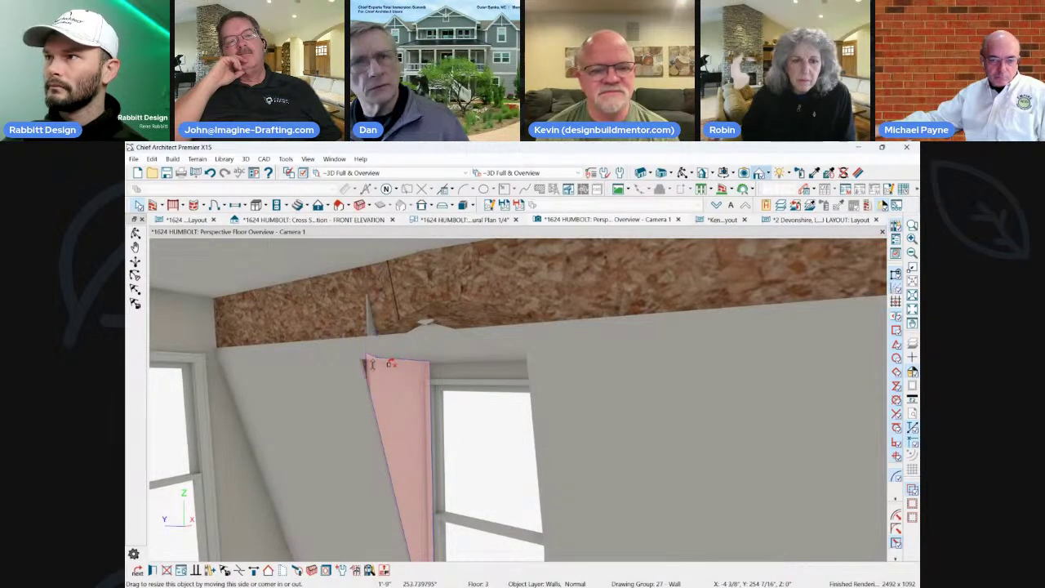
pyautogui.moveTo(371, 363)
pyautogui.mouseDown()
pyautogui.moveTo(375, 374)
pyautogui.moveTo(357, 369)
pyautogui.mouseUp()
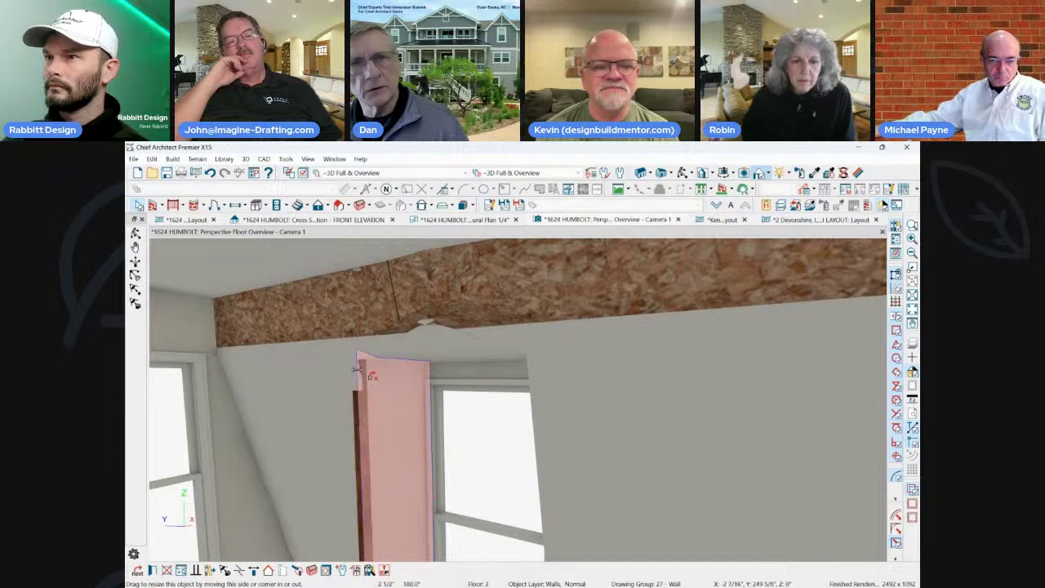
pyautogui.moveTo(371, 375); pyautogui.dragTo(401, 305, button='middle')
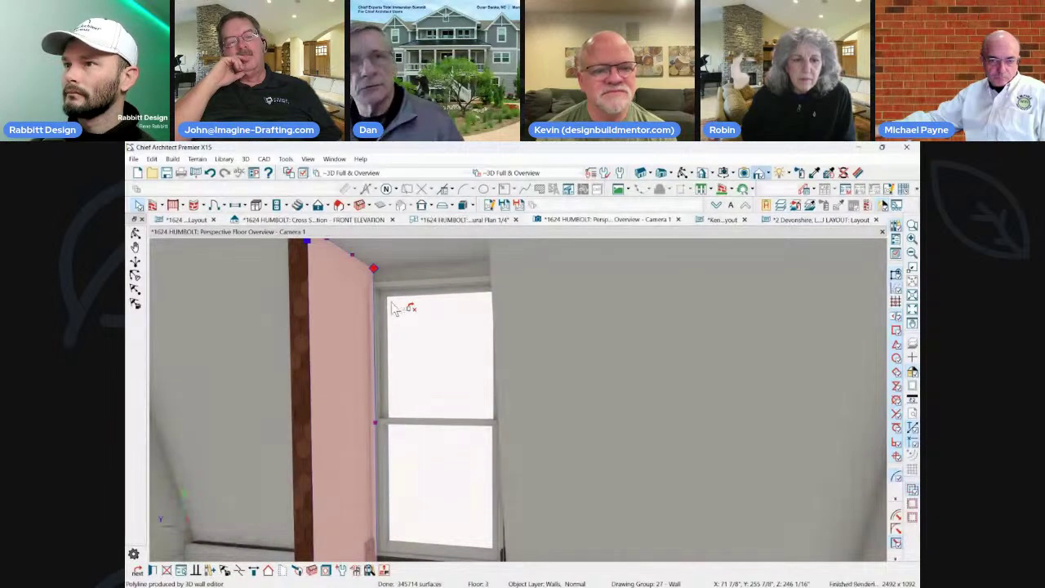
pyautogui.press('Escape')
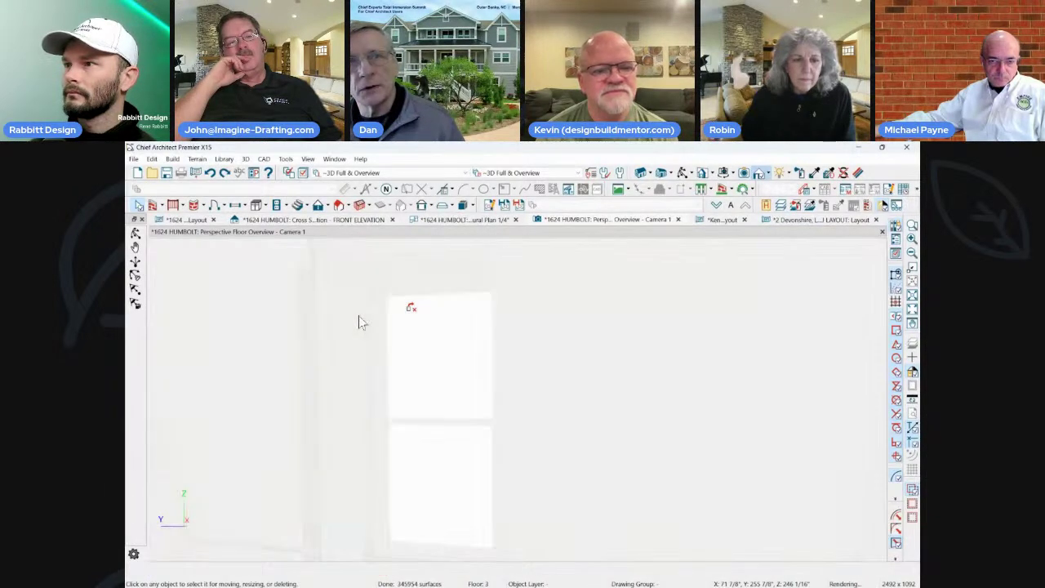
pyautogui.moveTo(351, 282)
pyautogui.mouseDown(button='middle')
pyautogui.moveTo(340, 259)
pyautogui.moveTo(333, 284)
pyautogui.moveTo(344, 283)
pyautogui.mouseUp(button='middle')
pyautogui.click(329, 282)
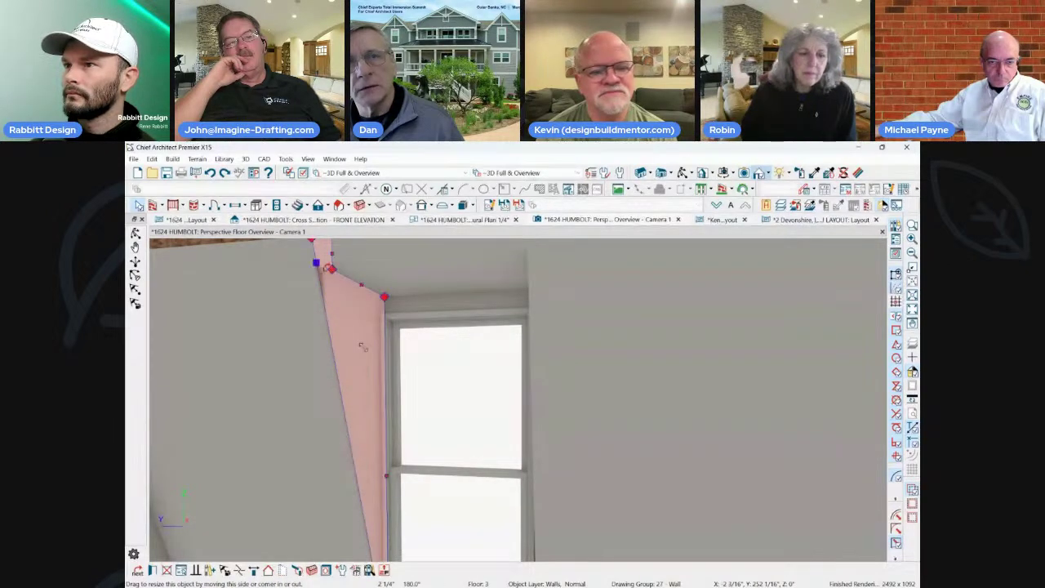
pyautogui.press('Escape')
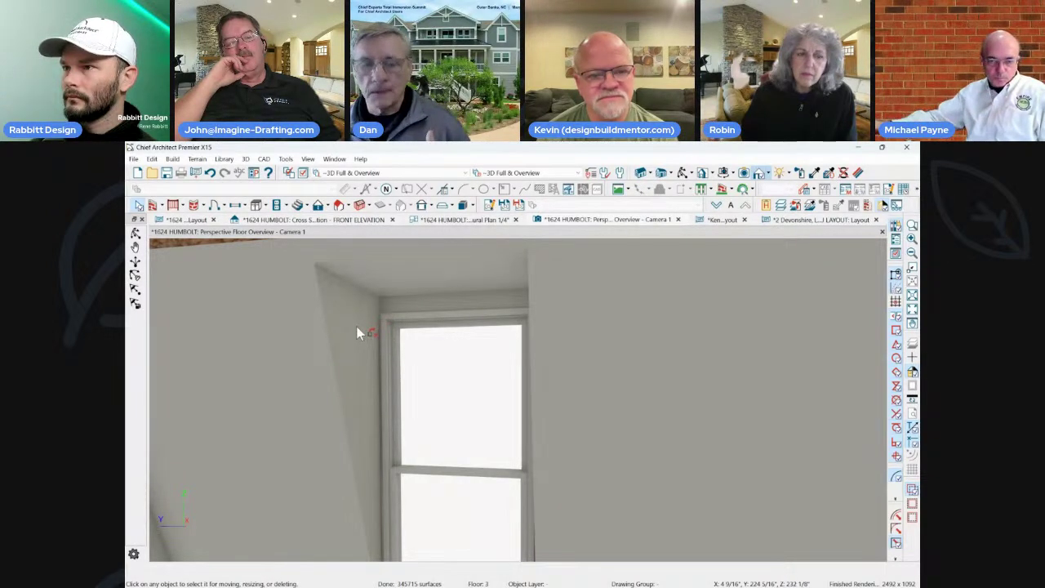
# Zoom out through the wall and orbit to an angled exterior view of the dormers.
pyautogui.moveTo(356, 333); pyautogui.dragTo(729, 296, button='middle')
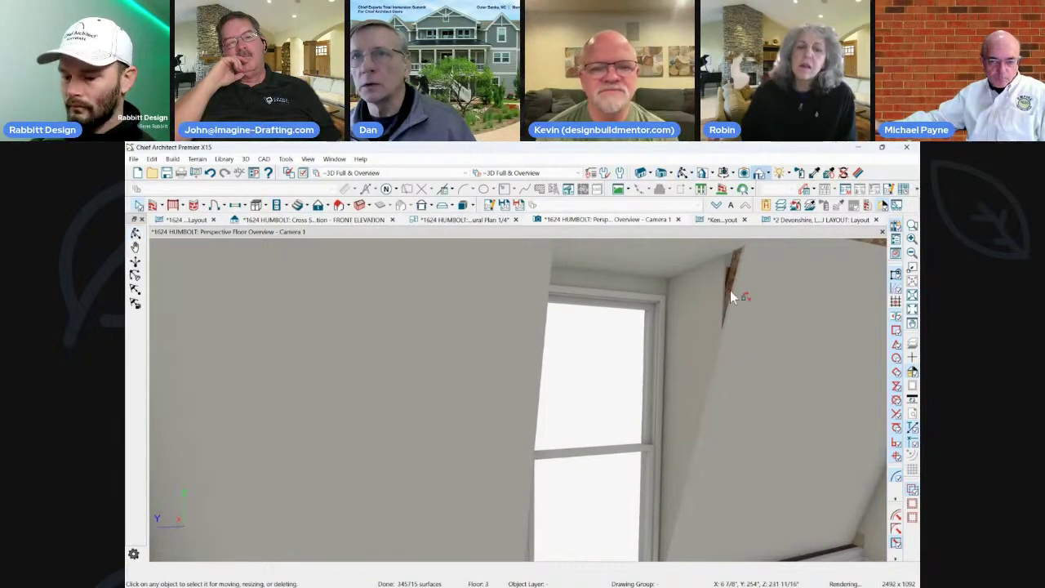
pyautogui.click(707, 290)
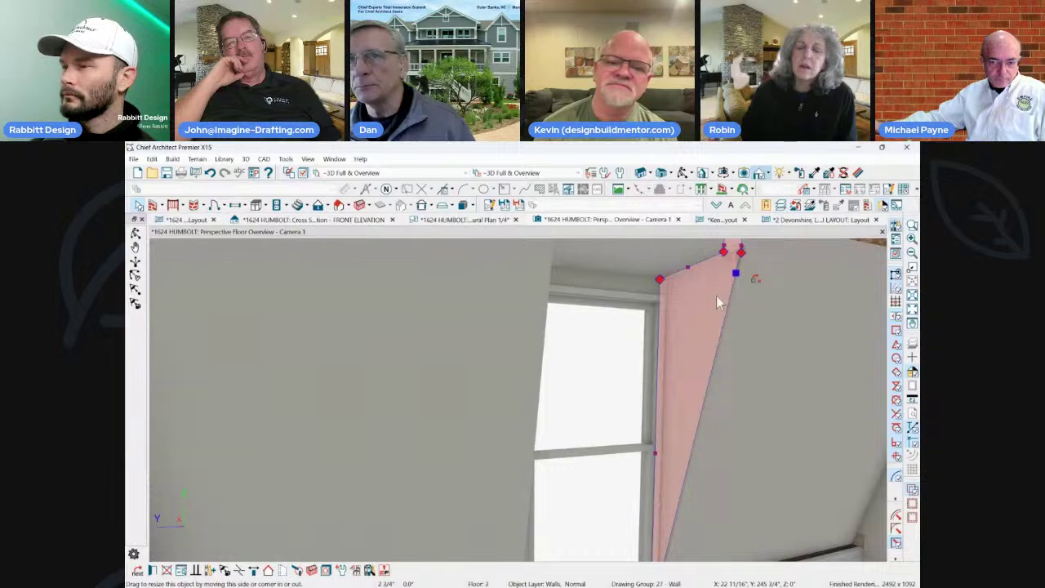
pyautogui.moveTo(717, 302); pyautogui.dragTo(669, 422, button='middle')
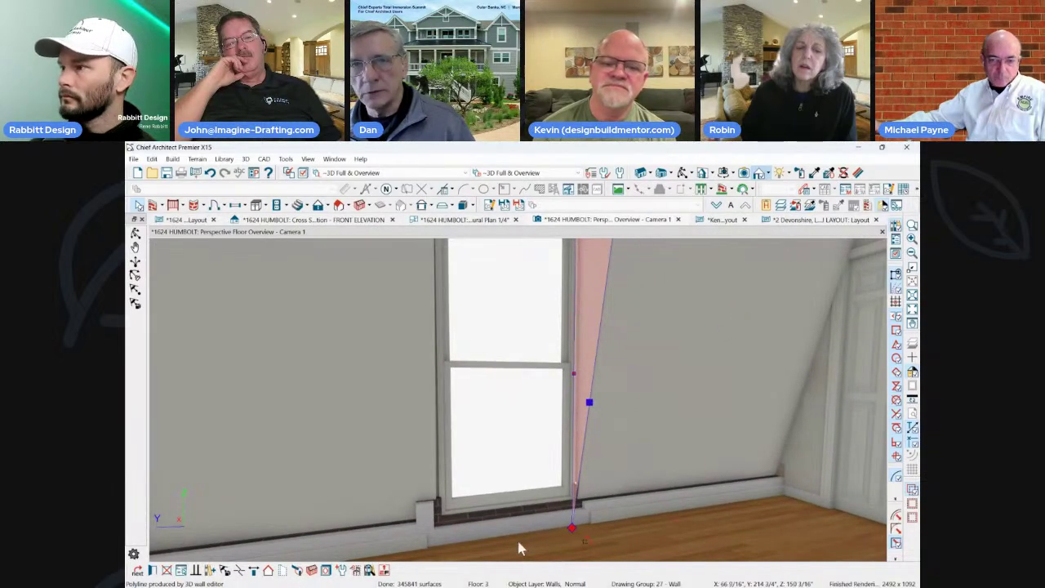
pyautogui.scroll(-8, 745, 445)
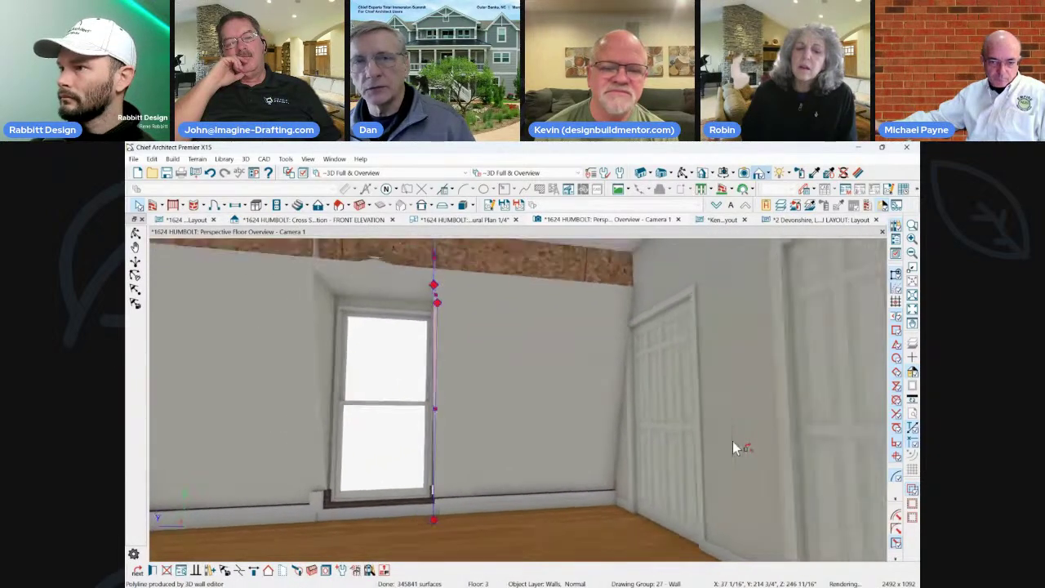
pyautogui.scroll(-10, 645, 350)
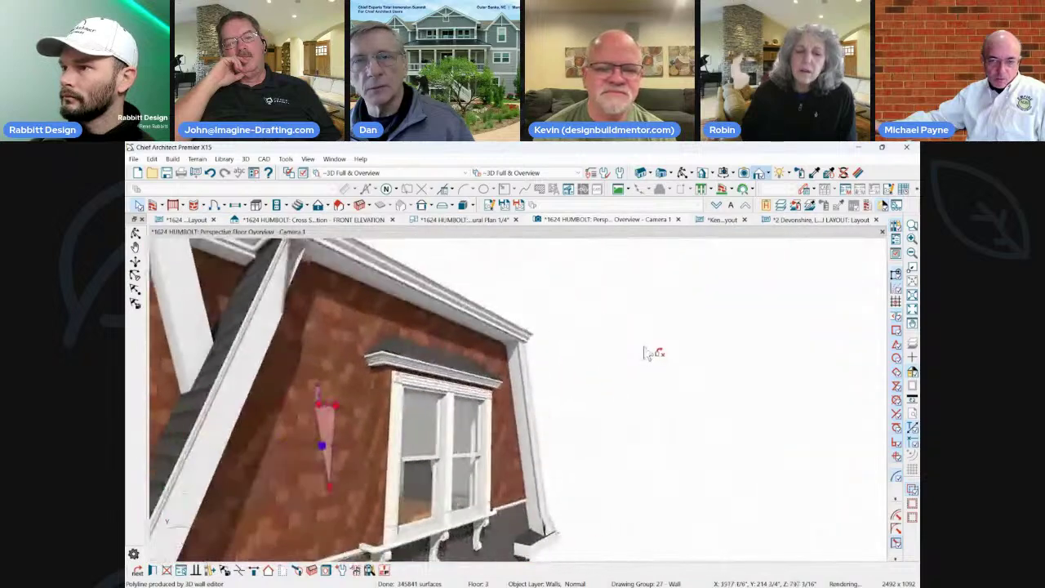
pyautogui.moveTo(645, 352); pyautogui.dragTo(595, 341, button='middle')
pyautogui.moveTo(577, 360); pyautogui.dragTo(387, 377)
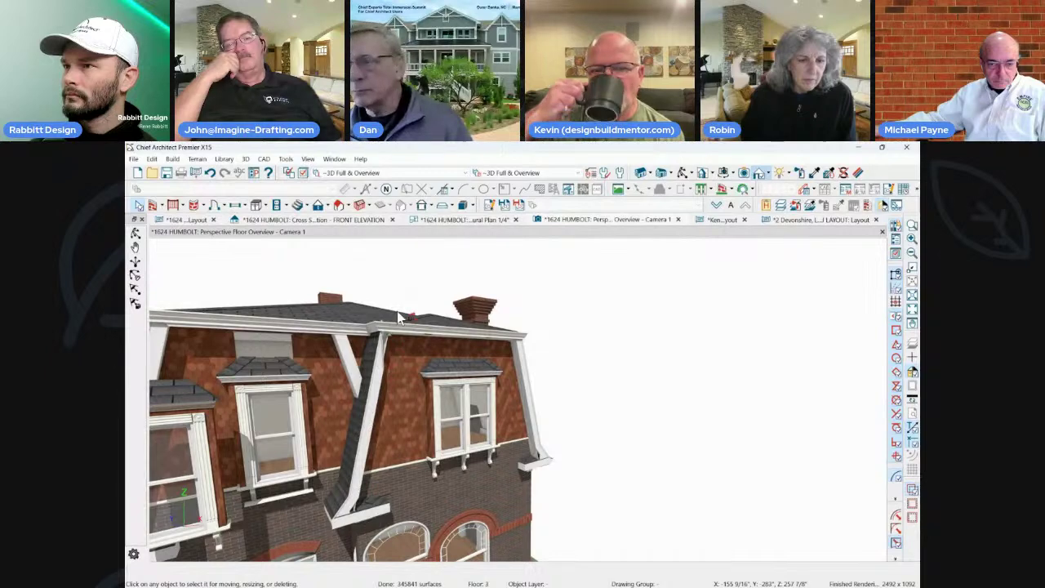
# Set the corner roof plane's Eaves Cut to Square, then orbit to see the roof trim.
pyautogui.doubleClick(371, 361)
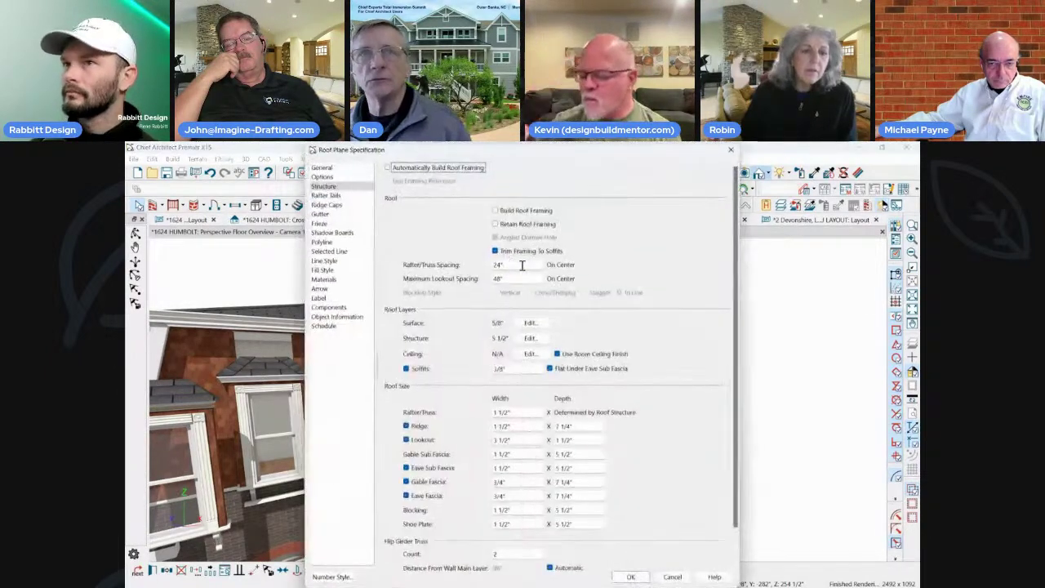
pyautogui.moveTo(448, 152); pyautogui.dragTo(601, 170)
pyautogui.click(473, 191)
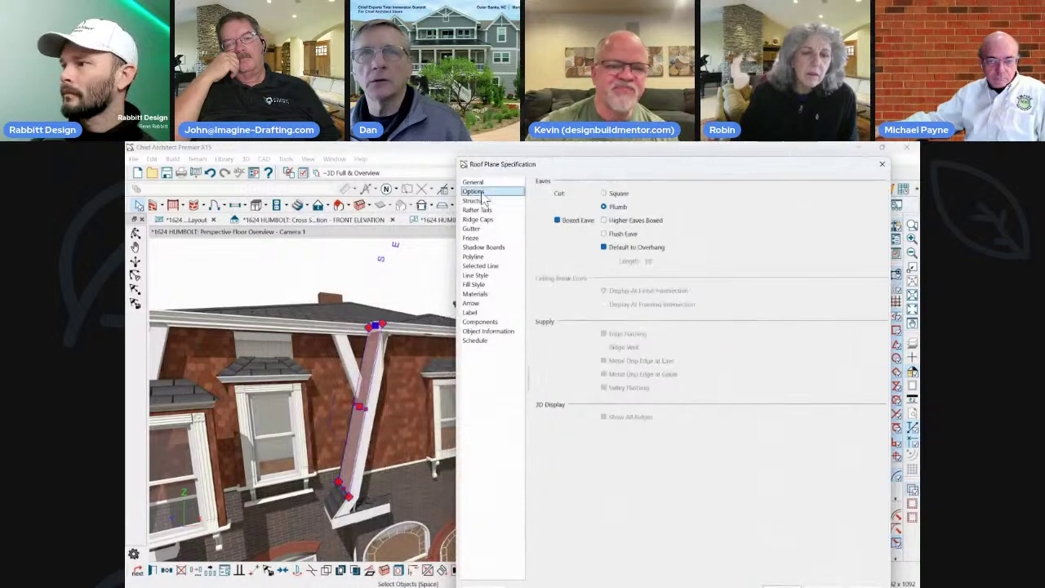
pyautogui.click(605, 194)
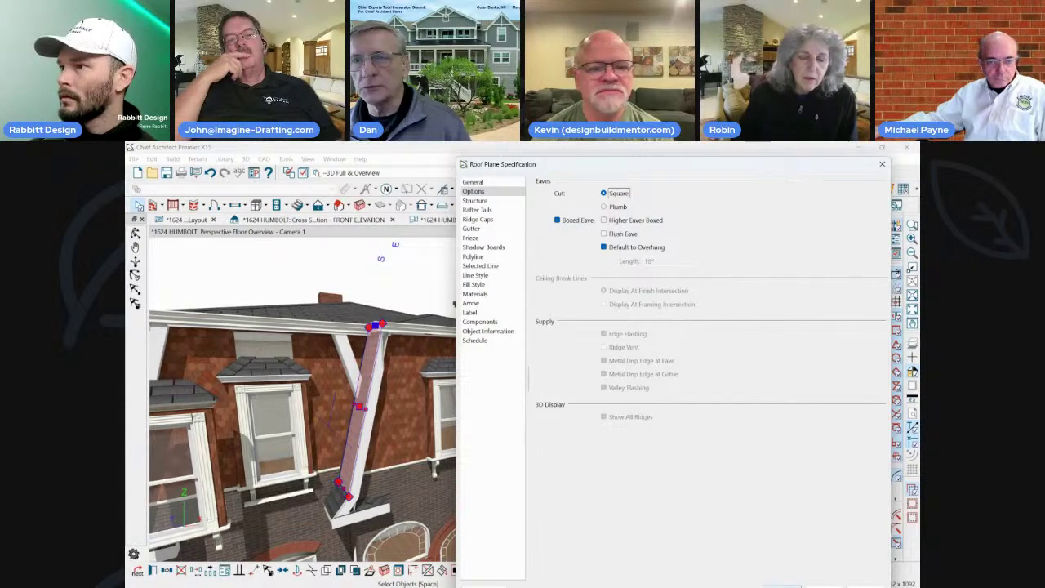
pyautogui.click(782, 587)
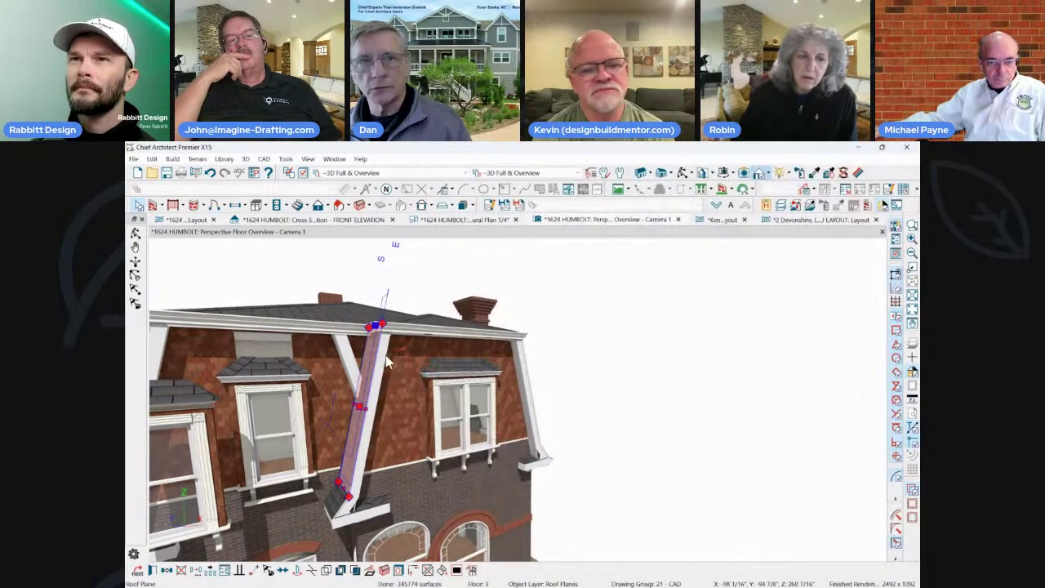
pyautogui.press('Escape')
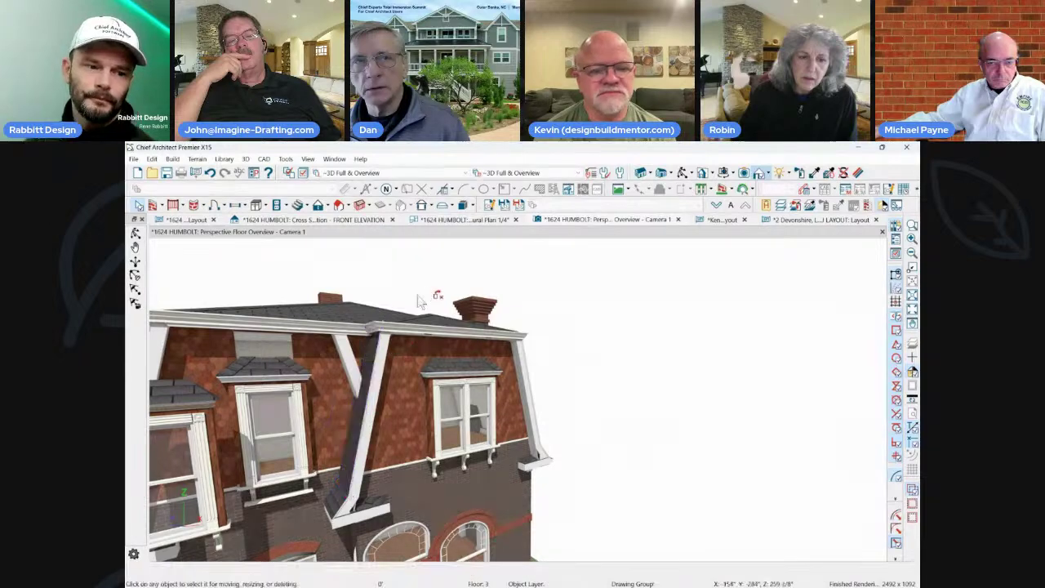
pyautogui.scroll(2, 386, 344)
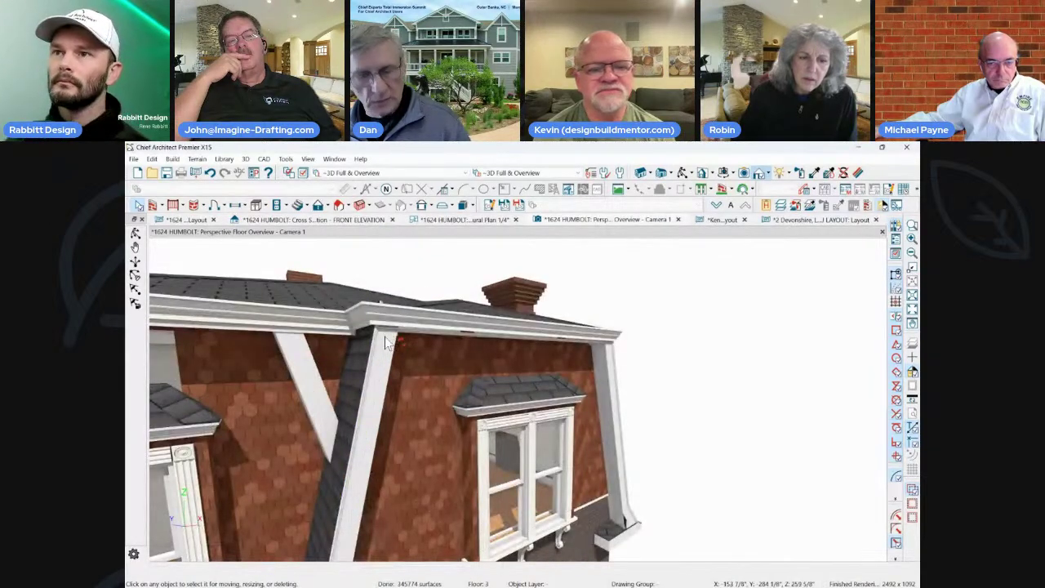
pyautogui.moveTo(387, 344); pyautogui.dragTo(471, 376, button='middle')
pyautogui.middleClick(468, 370)
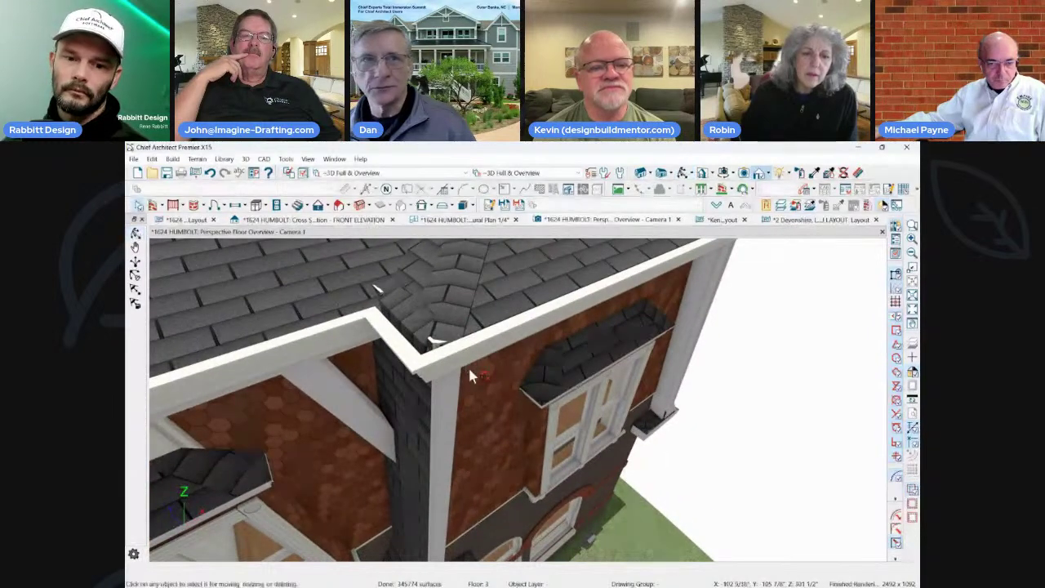
pyautogui.moveTo(443, 301); pyautogui.dragTo(443, 301, button='middle')
# Drag the corner roof plane's edge handle to resize it above the corner column.
pyautogui.click(472, 315)
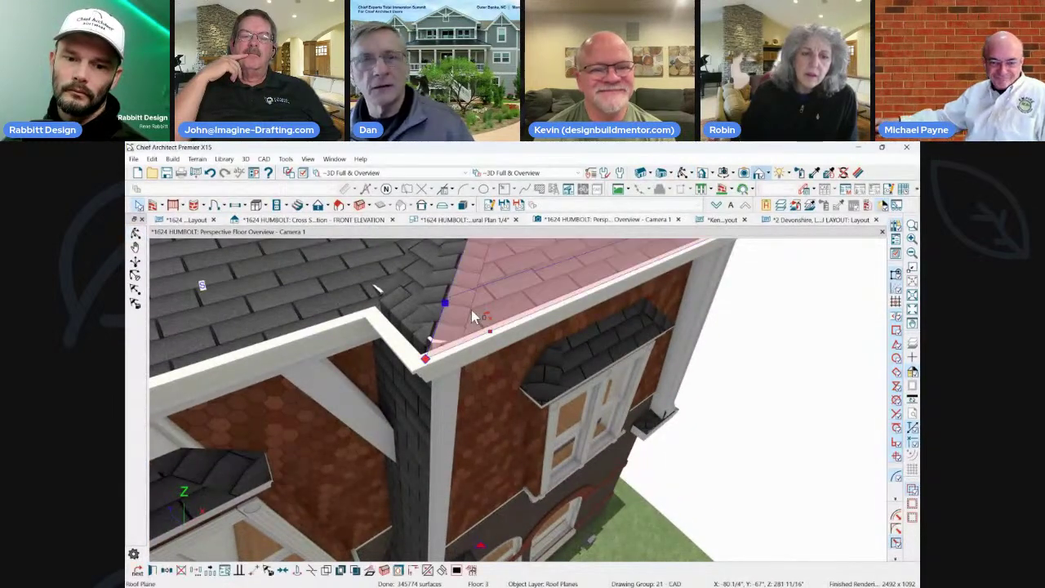
pyautogui.moveTo(380, 355); pyautogui.dragTo(326, 338, button='middle')
pyautogui.rightClick(298, 336)
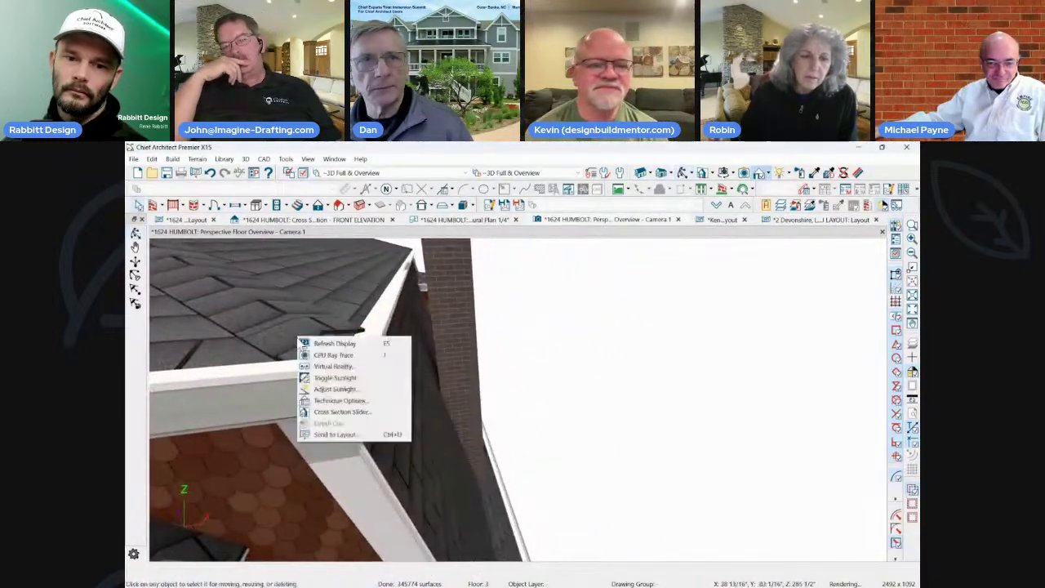
pyautogui.click(257, 335)
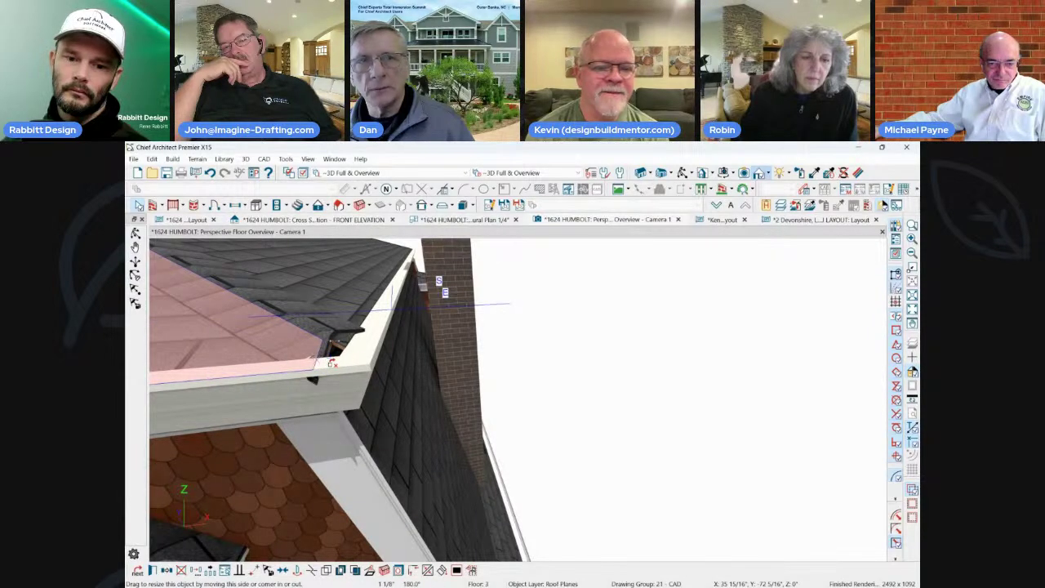
pyautogui.moveTo(320, 355); pyautogui.dragTo(317, 354)
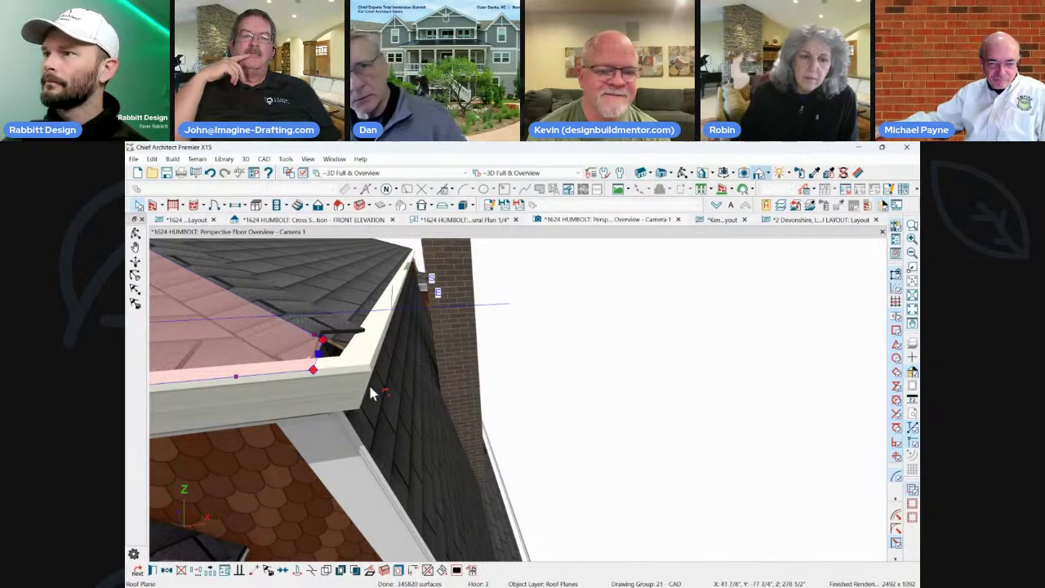
pyautogui.moveTo(482, 352); pyautogui.dragTo(419, 304, button='middle')
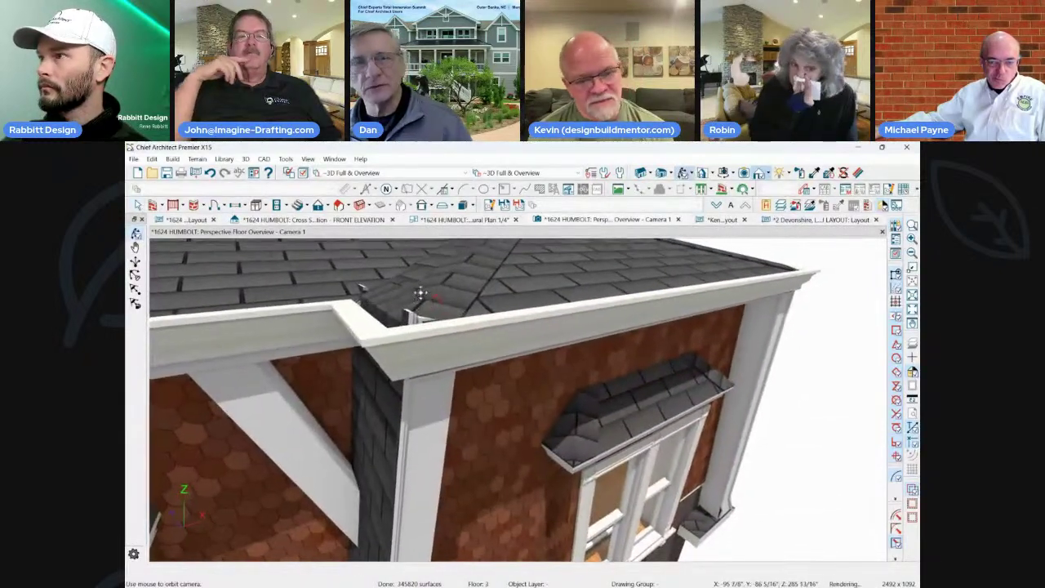
pyautogui.rightClick(435, 301)
# Drag the vertical corner roof plane's top edge handles so it fits beneath the eave fascia.
pyautogui.click(493, 297)
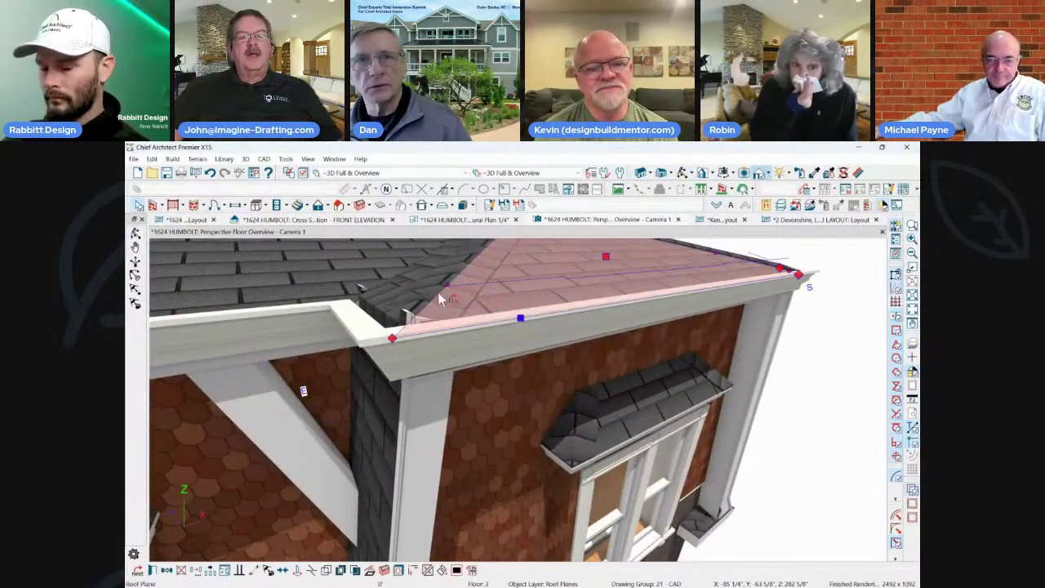
pyautogui.click(395, 423)
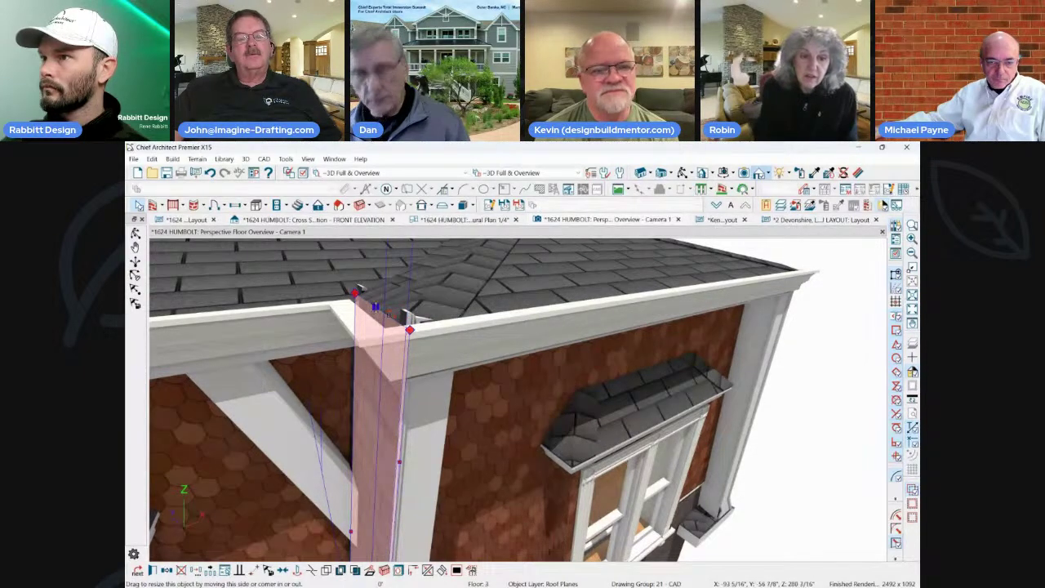
pyautogui.moveTo(376, 307); pyautogui.dragTo(385, 313)
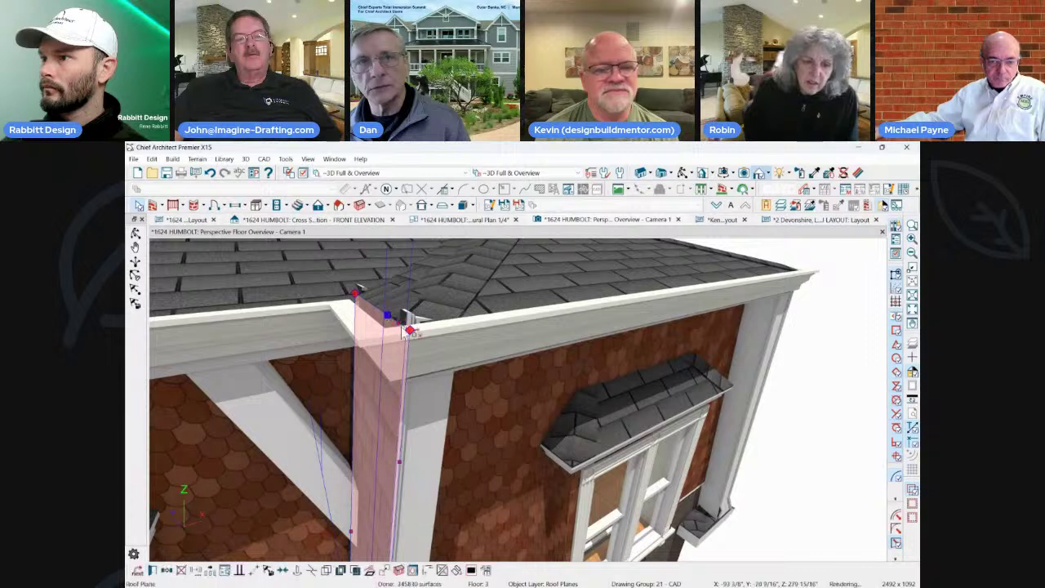
pyautogui.click(401, 327)
pyautogui.press('Escape')
pyautogui.click(381, 391)
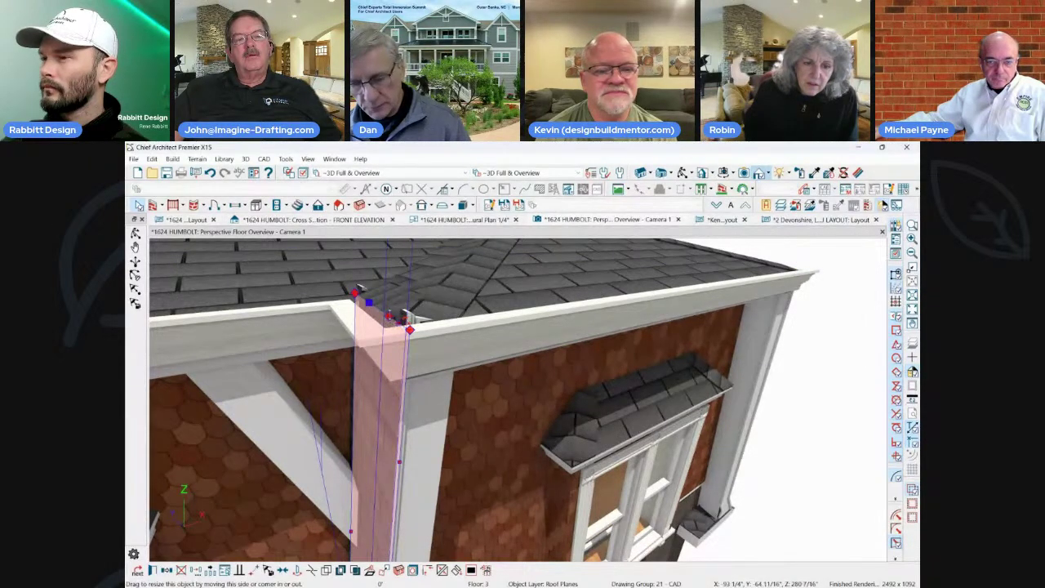
pyautogui.moveTo(398, 325); pyautogui.dragTo(413, 327)
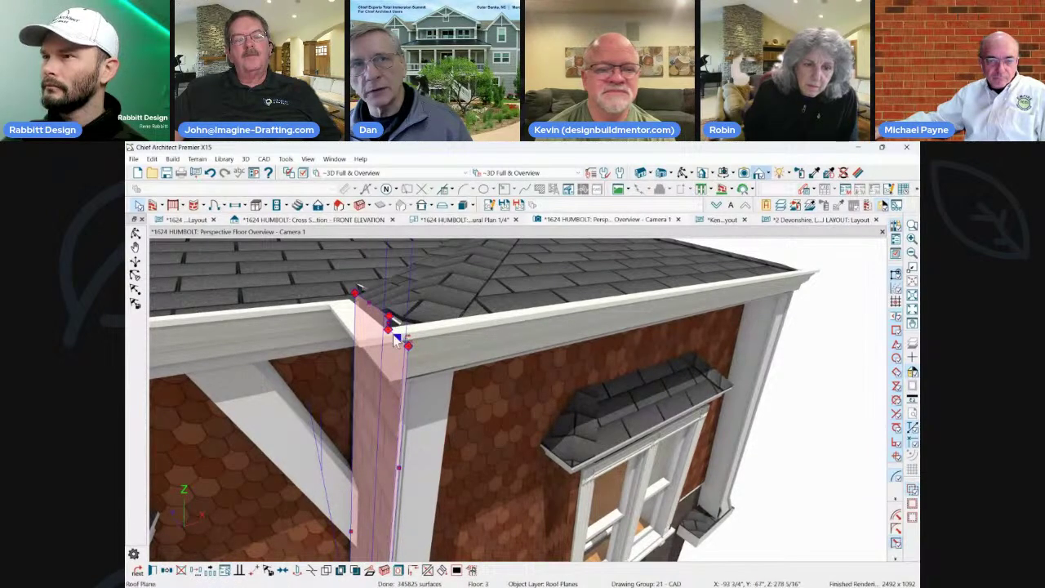
pyautogui.moveTo(398, 335); pyautogui.dragTo(399, 332)
pyautogui.press('Escape')
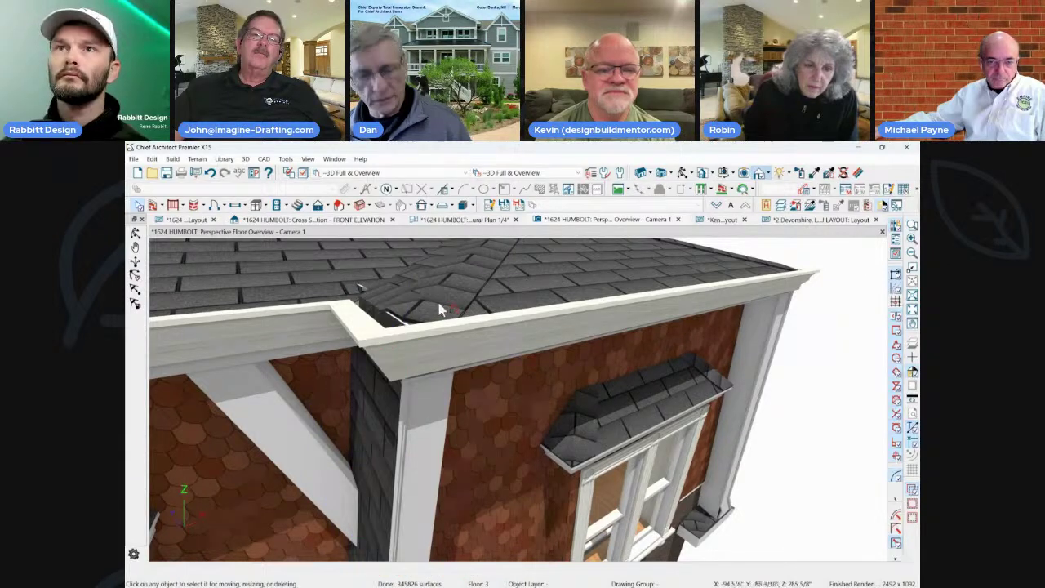
pyautogui.moveTo(438, 310); pyautogui.dragTo(458, 495, button='middle')
# Select the hip roof plane beside the chimney and show its specification's Structure panel.
pyautogui.click(478, 298)
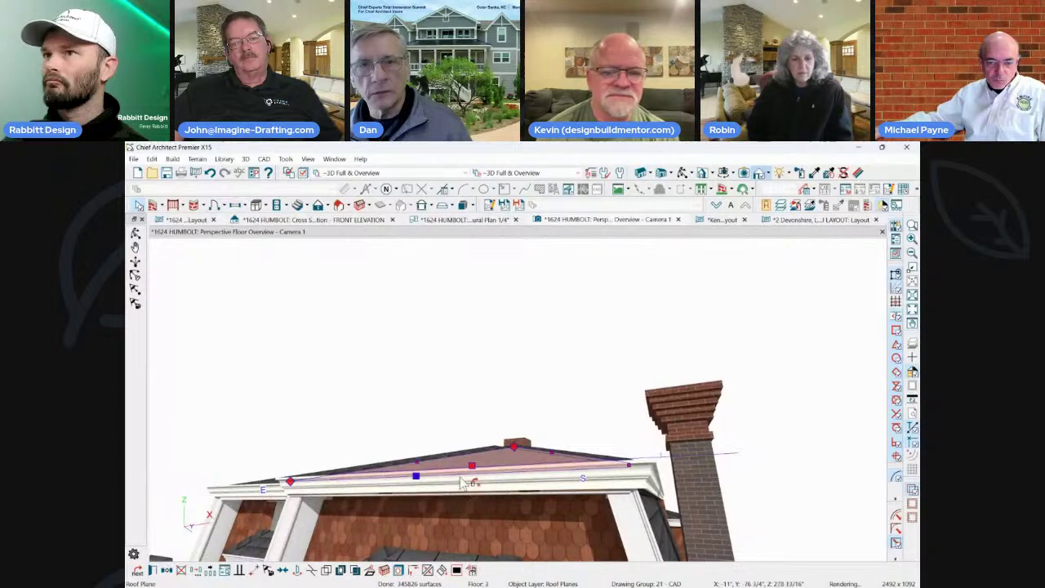
pyautogui.click(488, 485)
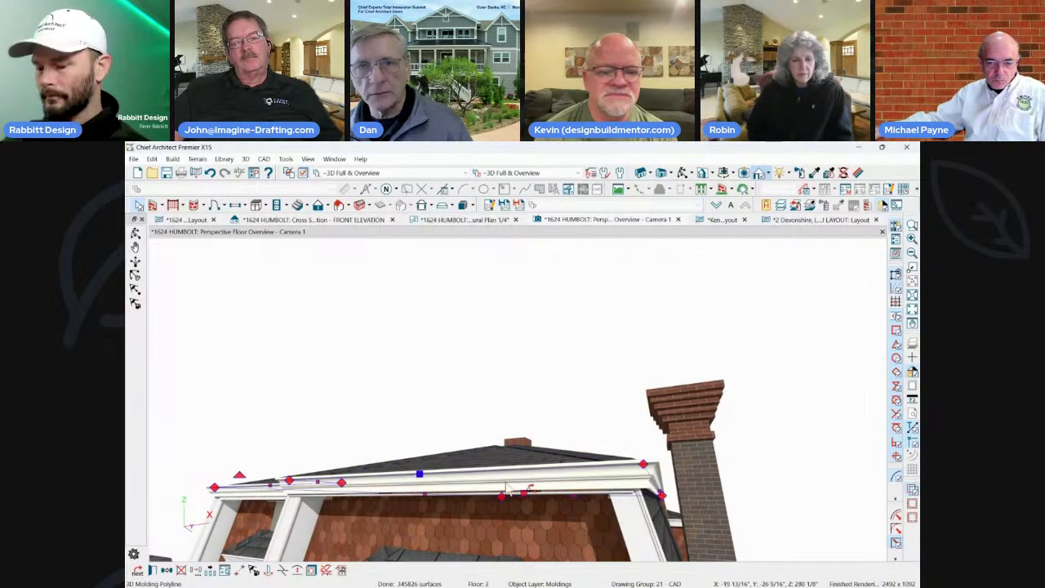
pyautogui.click(491, 465)
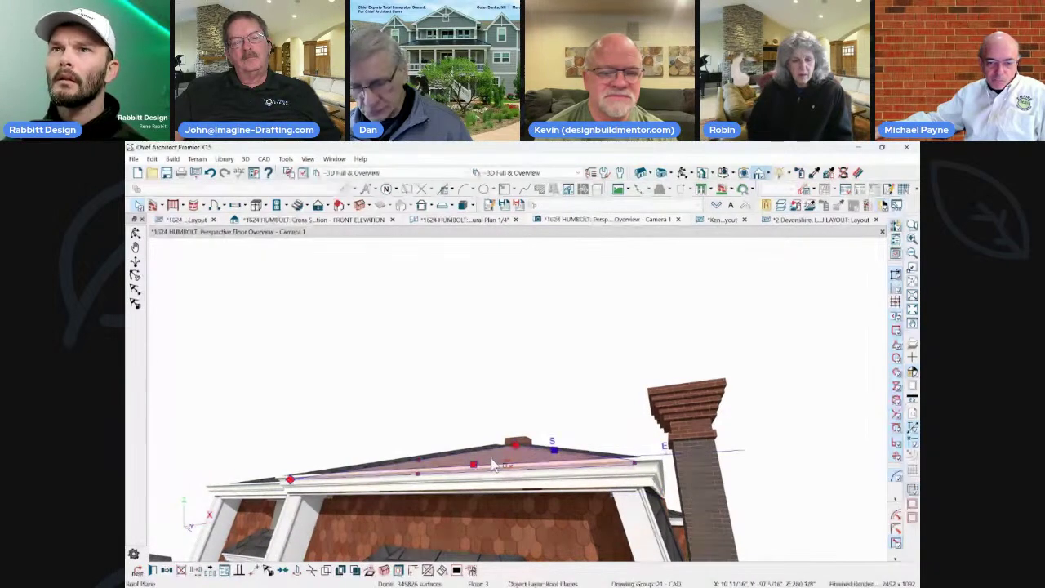
pyautogui.doubleClick(492, 466)
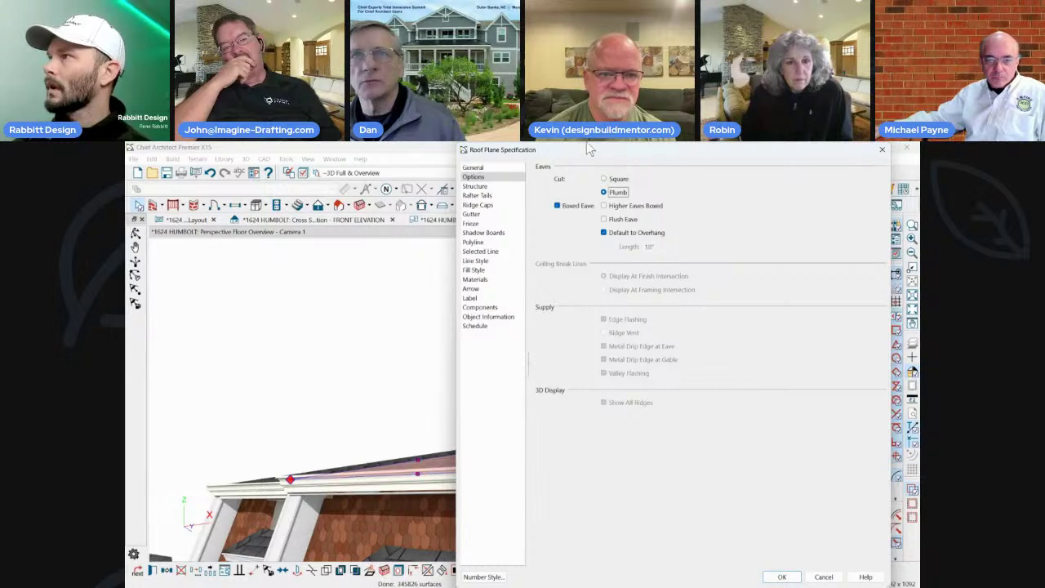
pyautogui.click(475, 186)
# Inspect the roof's structure layer definition and its 3/8" soffit thickness.
pyautogui.moveTo(539, 149); pyautogui.dragTo(341, 154)
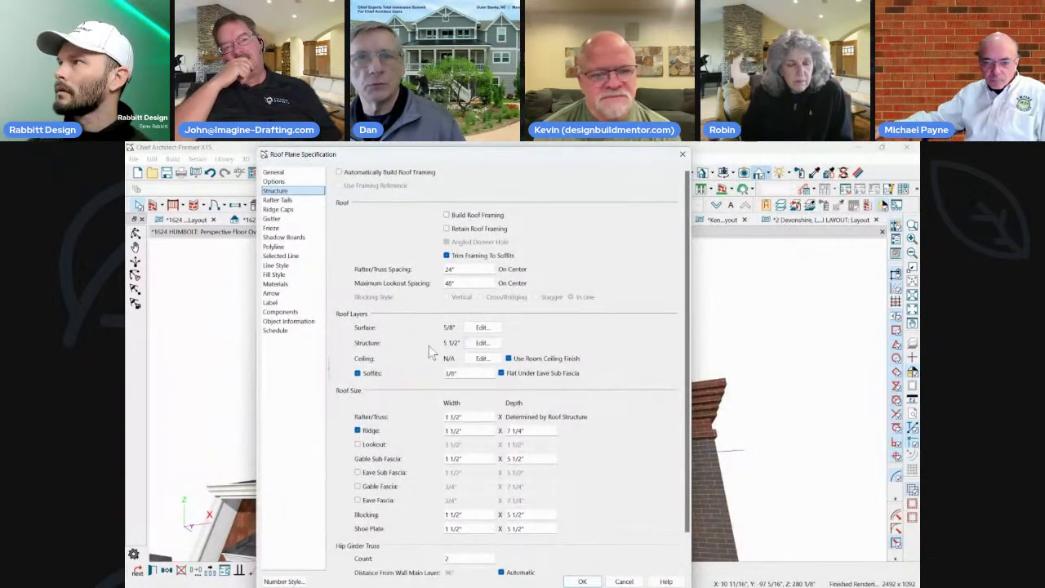
pyautogui.click(486, 344)
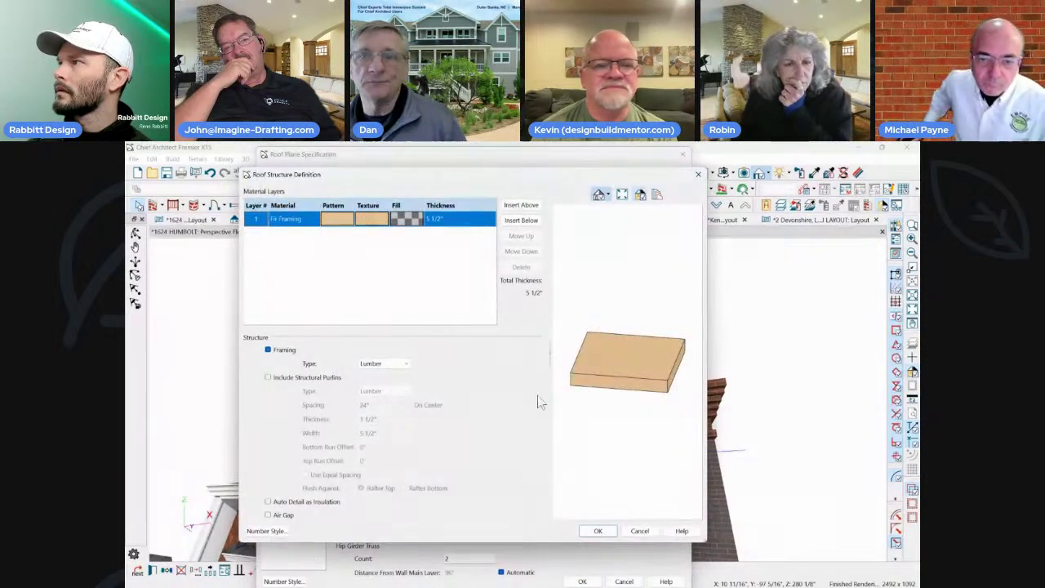
pyautogui.click(639, 531)
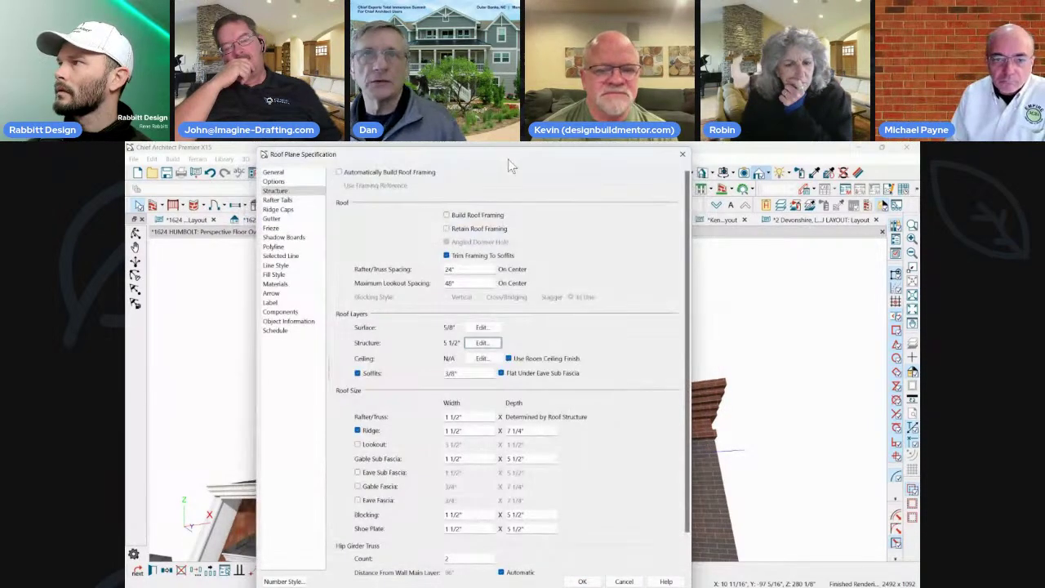
pyautogui.moveTo(508, 160); pyautogui.dragTo(679, 167)
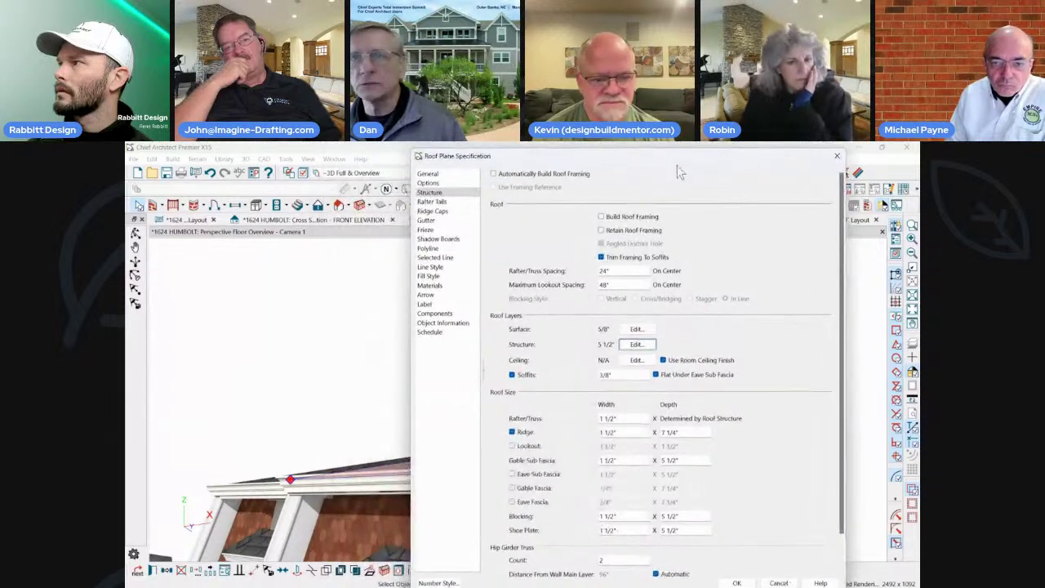
pyautogui.doubleClick(648, 370)
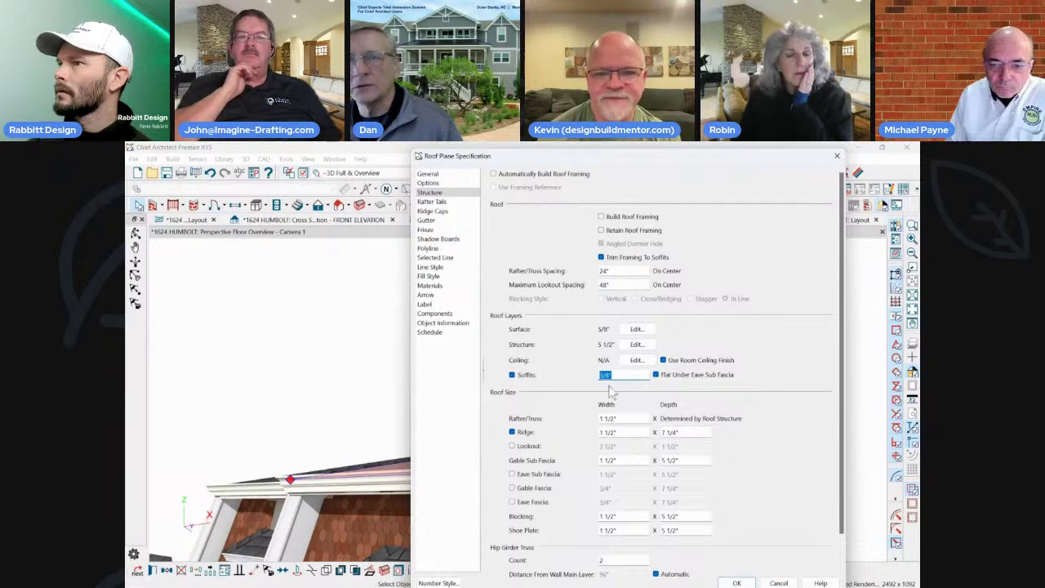
pyautogui.moveTo(676, 152); pyautogui.dragTo(498, 147)
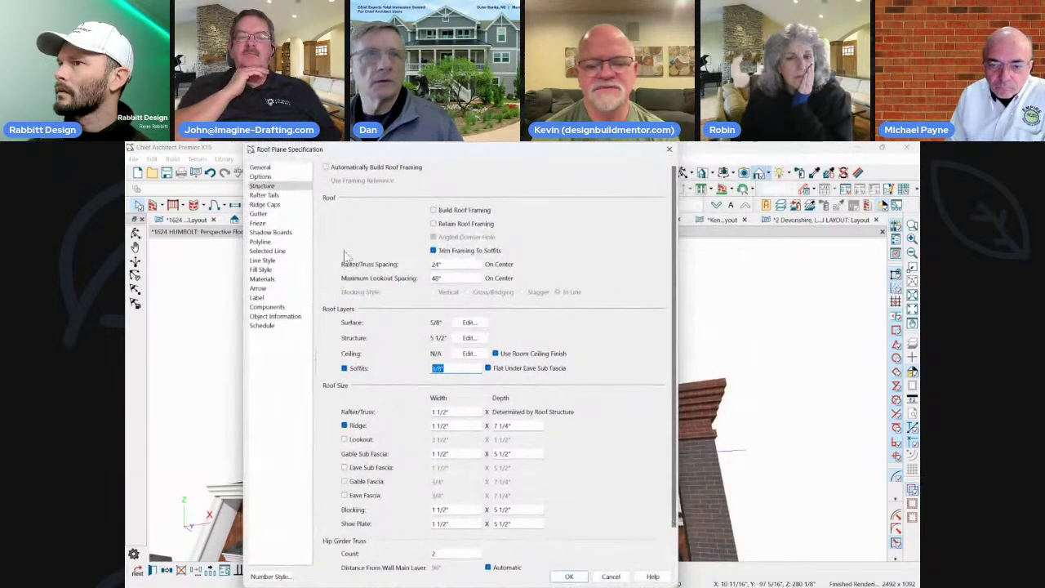
# Browse the Shadow Boards, Selected Line, Line Style, Ridge Caps and Rafter Tails pages, then accept with OK.
pyautogui.click(258, 224)
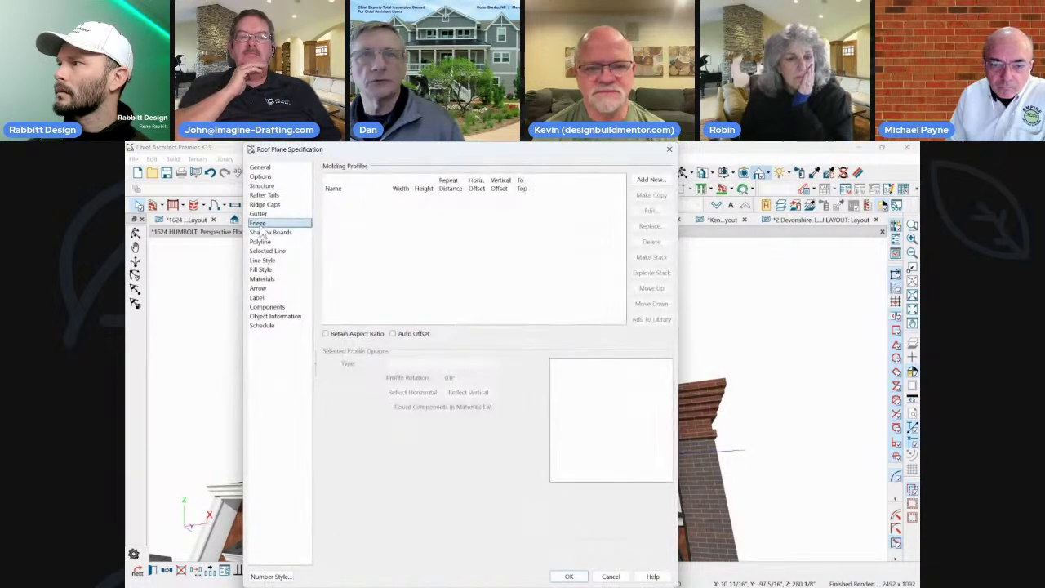
pyautogui.click(270, 233)
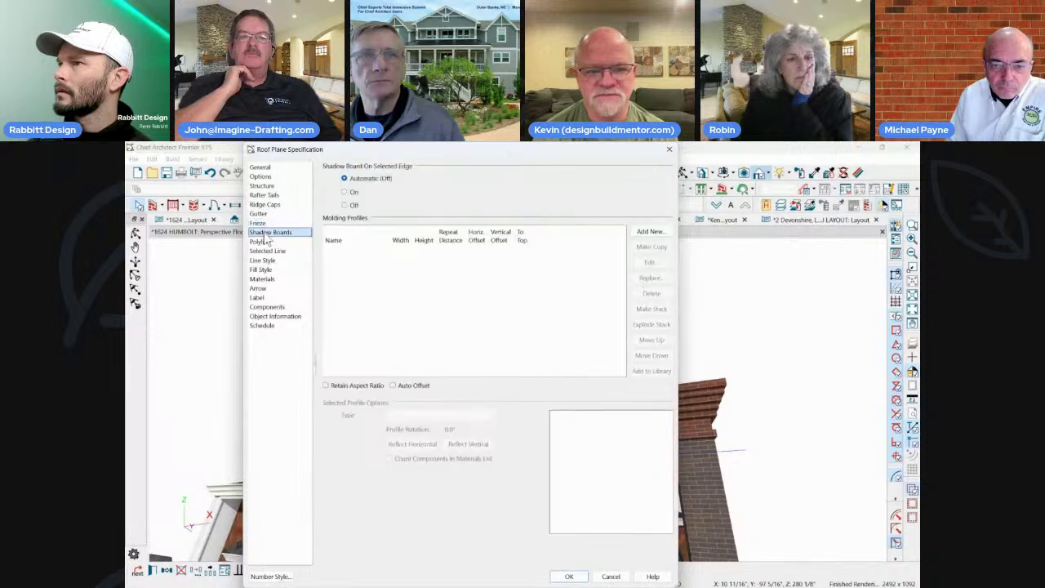
pyautogui.click(266, 250)
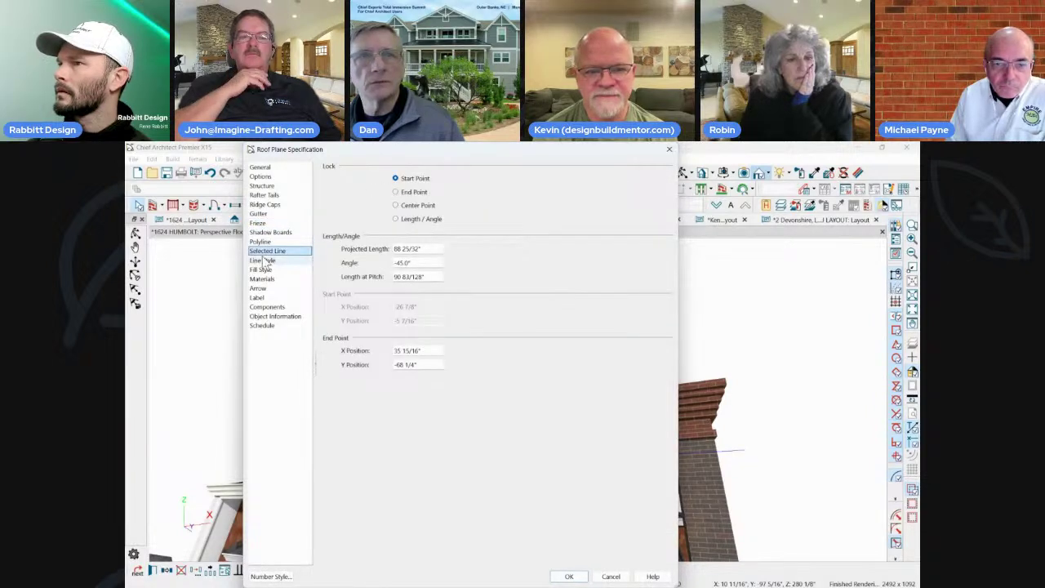
pyautogui.click(263, 260)
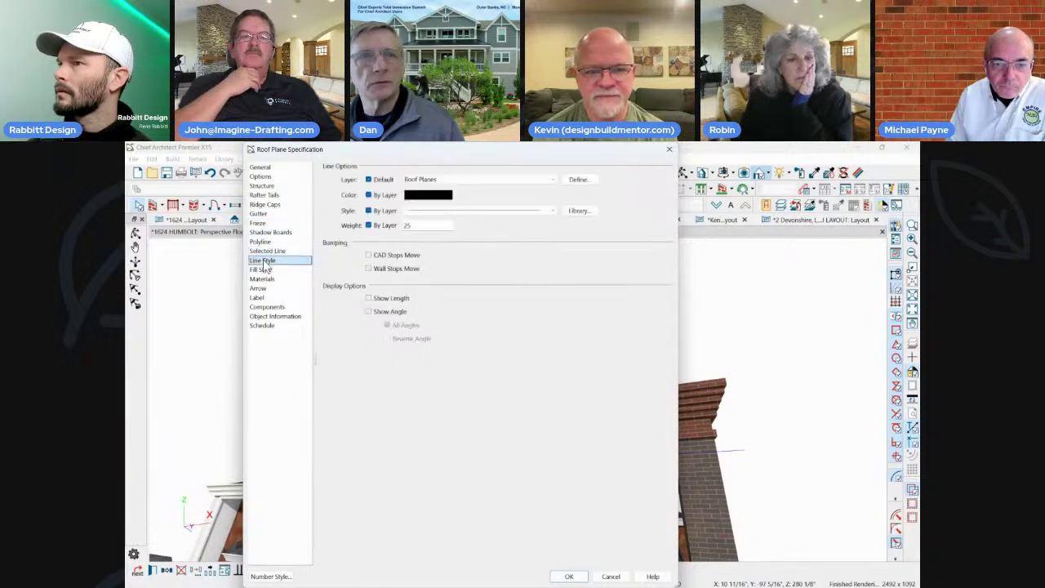
pyautogui.click(265, 205)
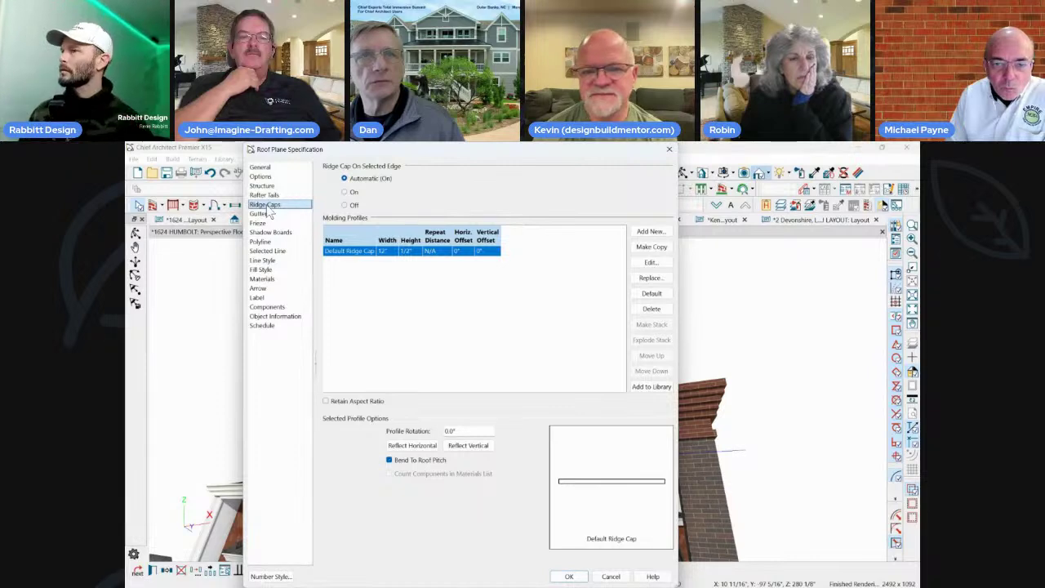
pyautogui.click(264, 196)
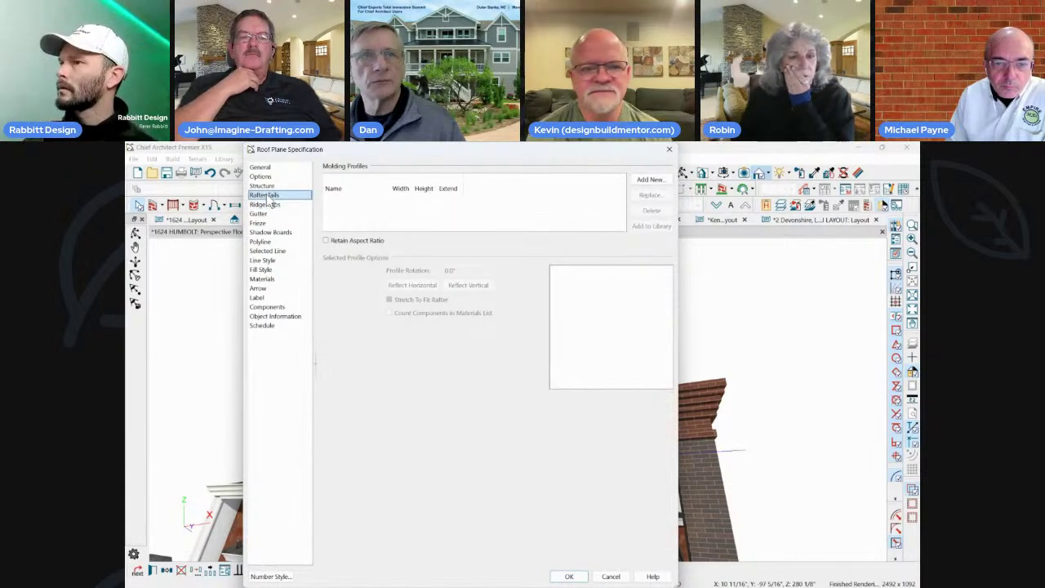
pyautogui.press('Up')
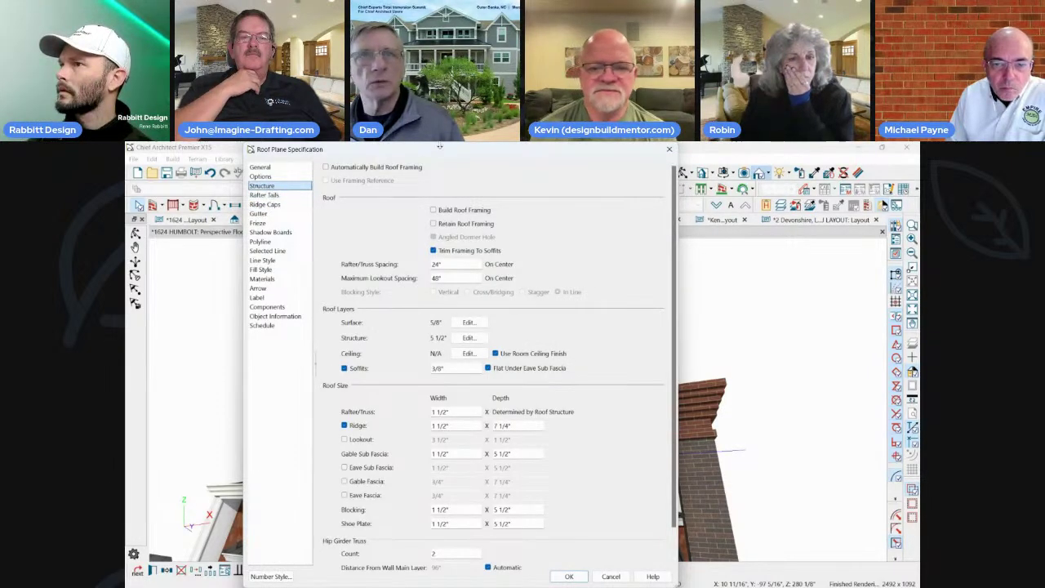
pyautogui.moveTo(408, 150); pyautogui.dragTo(509, 150)
pyautogui.click(669, 577)
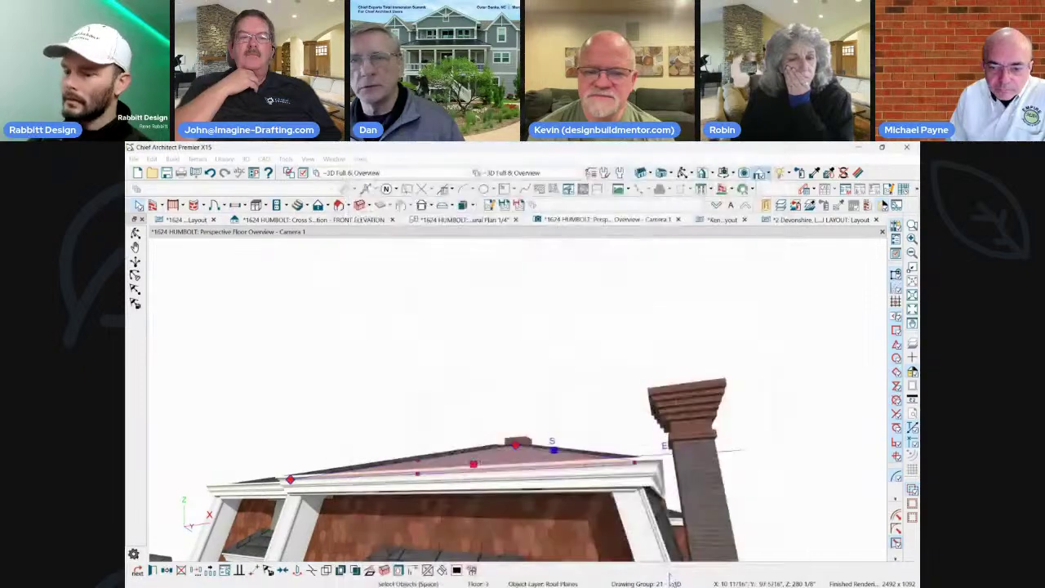
# Zoom and orbit to look down on the upper hip roof beside the chimney.
pyautogui.scroll(5, 669, 486)
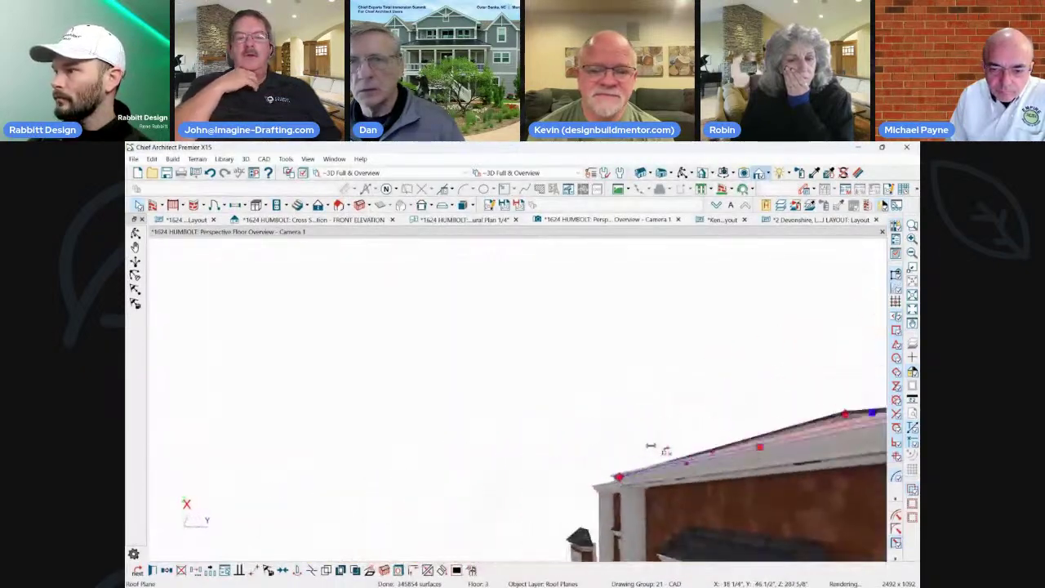
pyautogui.scroll(-5, 650, 452)
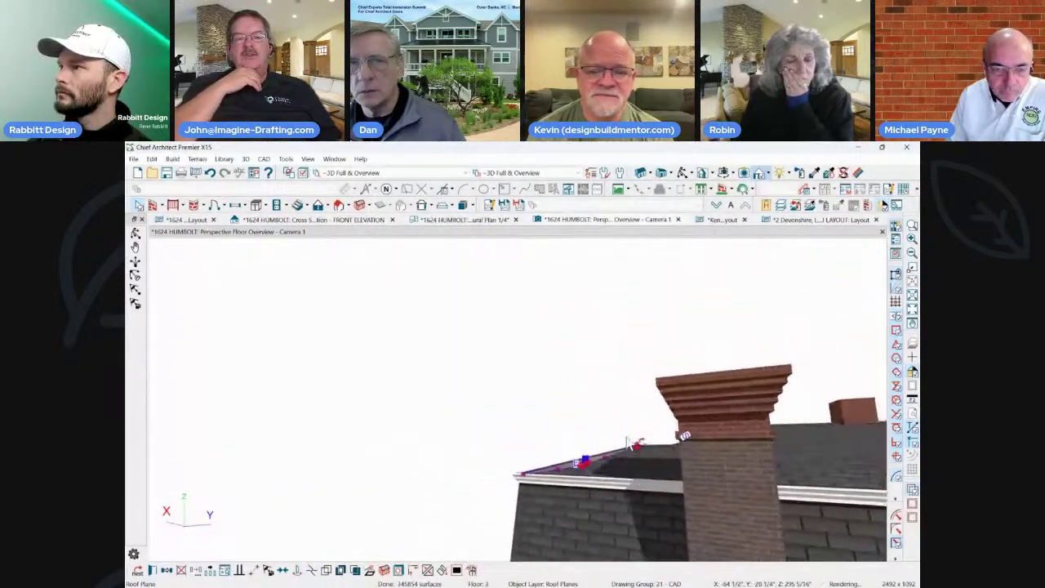
pyautogui.scroll(-4, 618, 454)
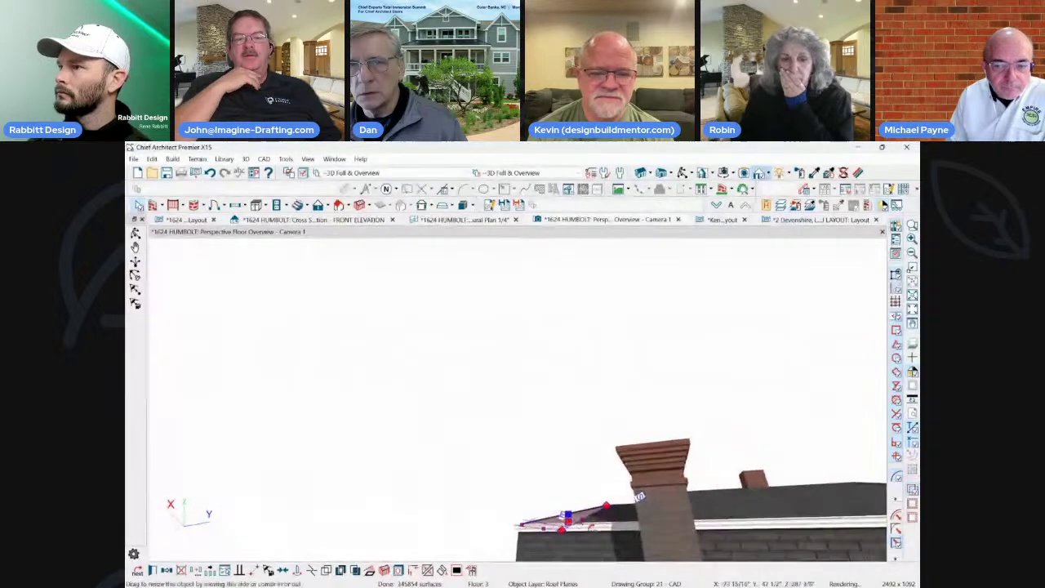
pyautogui.click(575, 531)
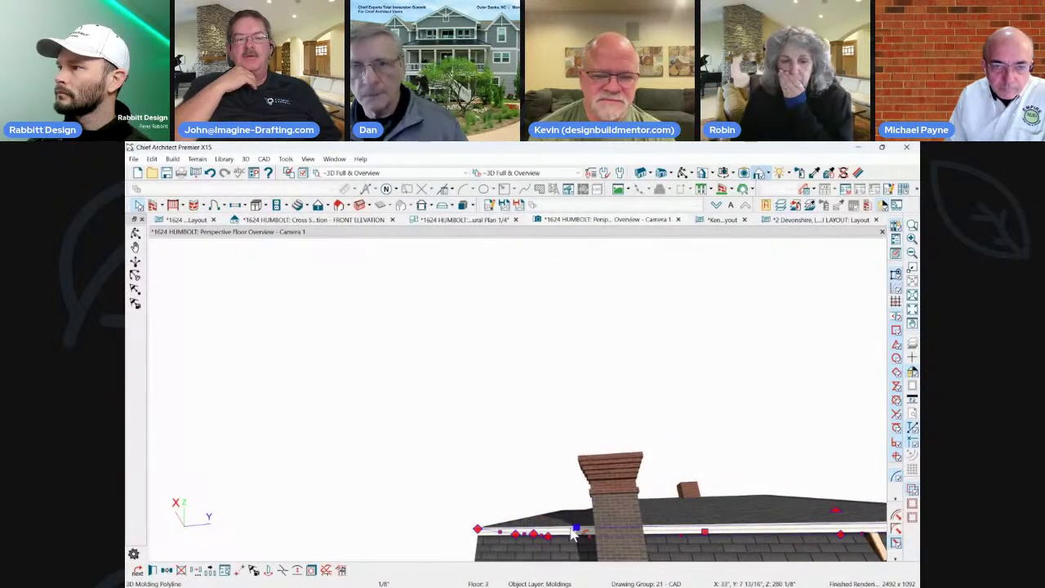
pyautogui.scroll(6, 576, 529)
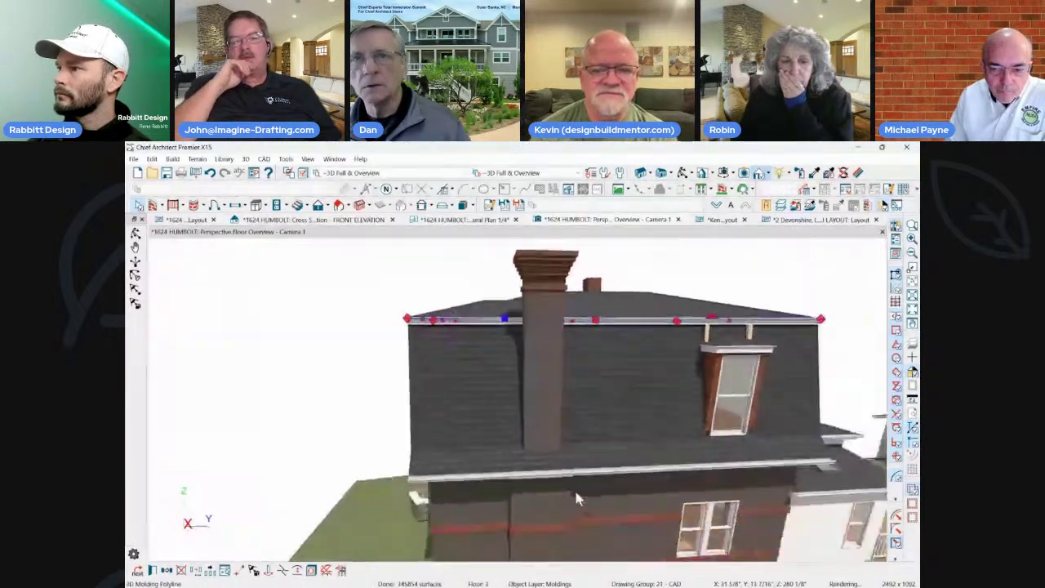
pyautogui.moveTo(569, 460); pyautogui.dragTo(543, 357, button='middle')
pyautogui.click(542, 357)
pyautogui.scroll(2, 547, 356)
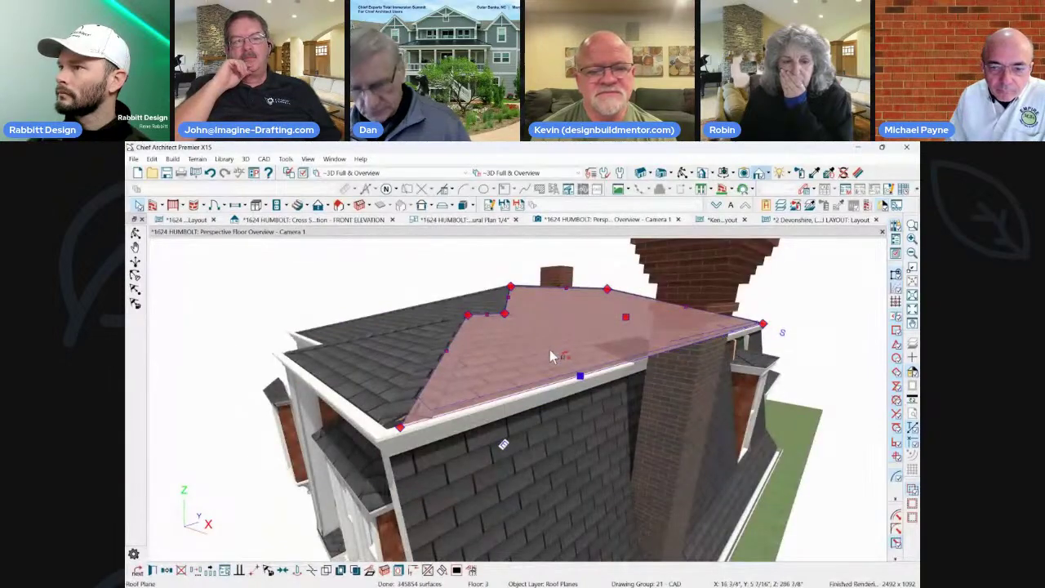
pyautogui.press('Escape')
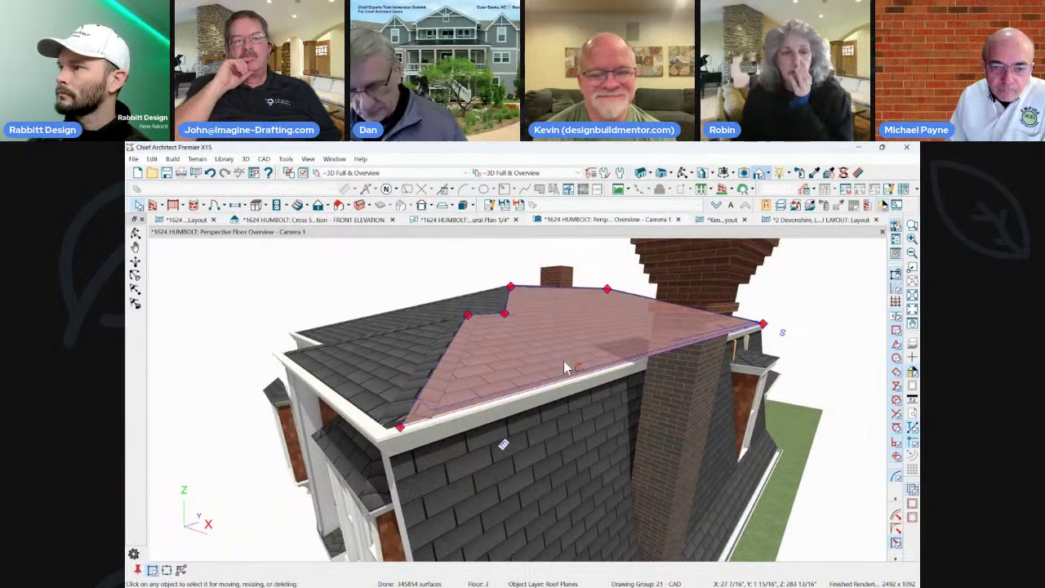
pyautogui.rightClick(579, 351)
pyautogui.click(553, 340)
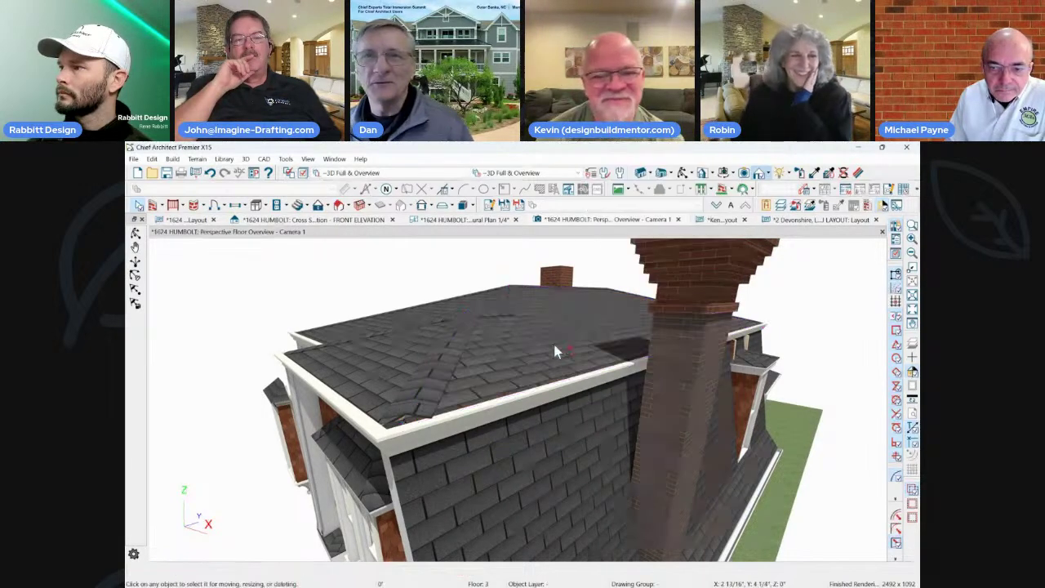
pyautogui.doubleClick(553, 340)
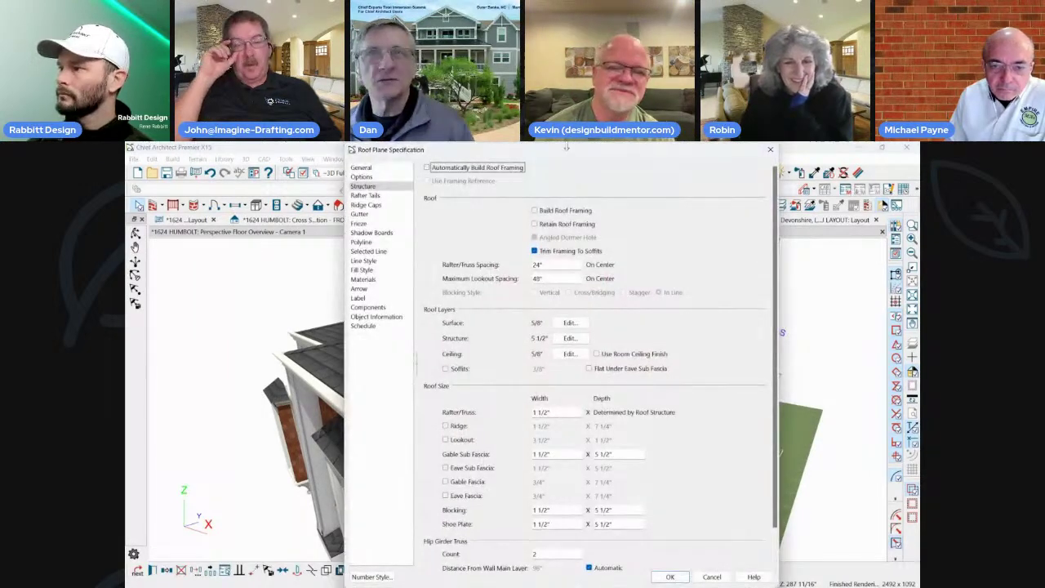
pyautogui.moveTo(566, 148); pyautogui.dragTo(498, 149)
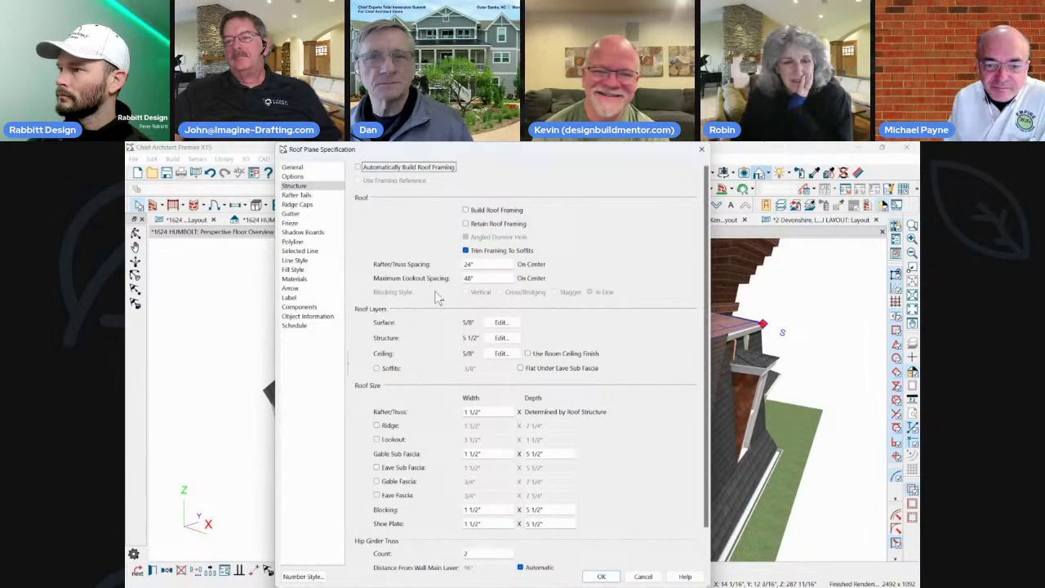
pyautogui.click(643, 576)
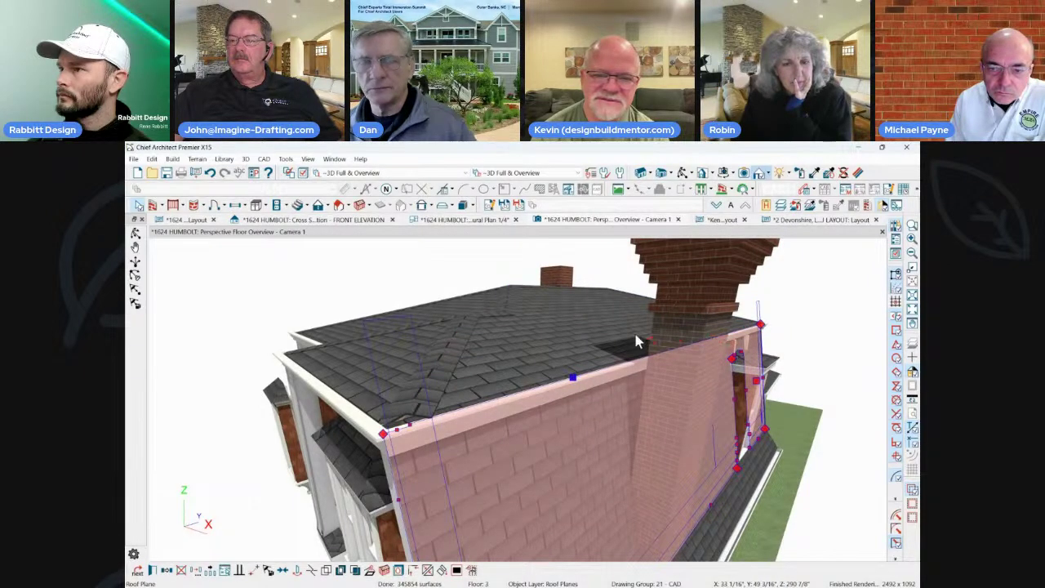
# Orbit around the house to inspect the upper front window, the wall strip beside it and the left window molding.
pyautogui.moveTo(639, 318); pyautogui.dragTo(575, 380, button='middle')
pyautogui.click(574, 369)
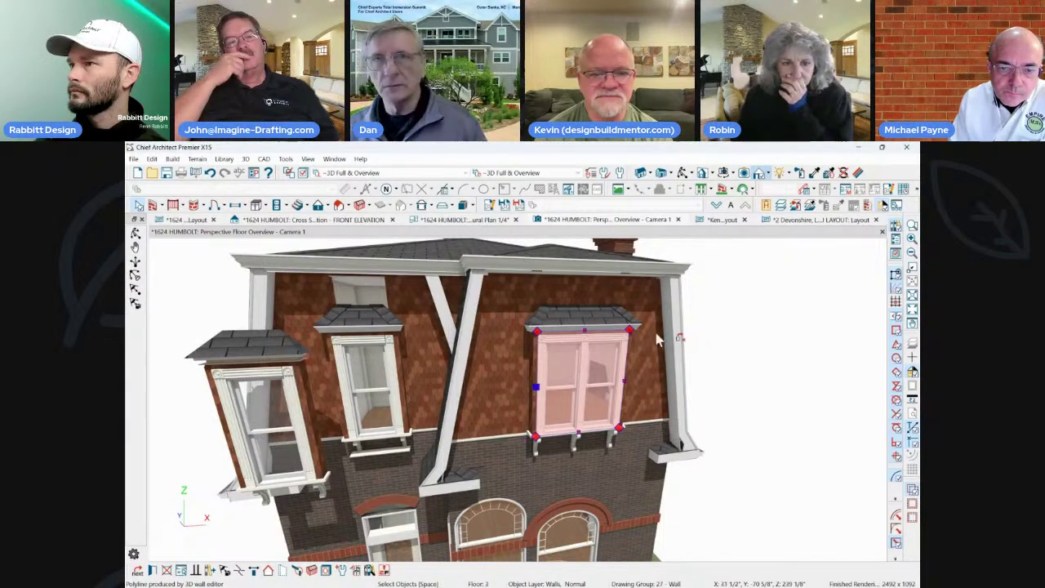
pyautogui.moveTo(657, 341); pyautogui.dragTo(580, 353, button='middle')
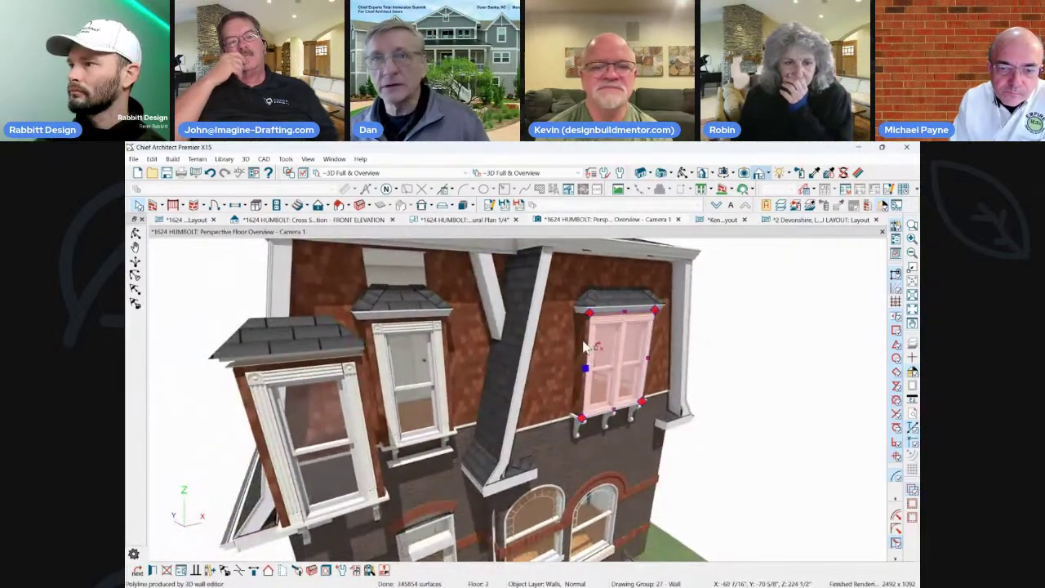
pyautogui.click(582, 343)
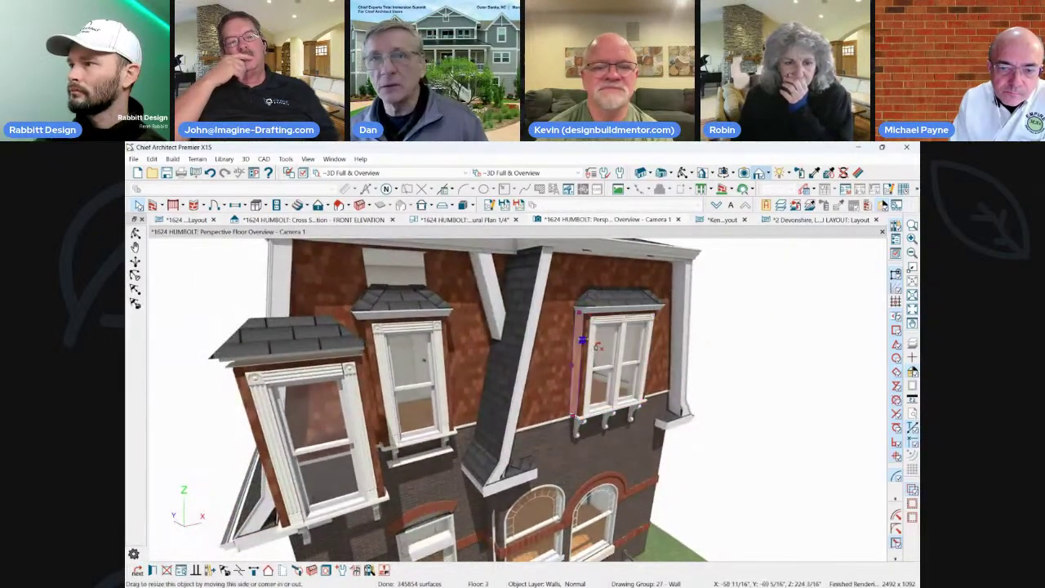
pyautogui.click(377, 359)
# Check the upper dormer window's size, then open the adjacent brick wall's specification.
pyautogui.moveTo(377, 359); pyautogui.dragTo(367, 346, button='middle')
pyautogui.click(370, 344)
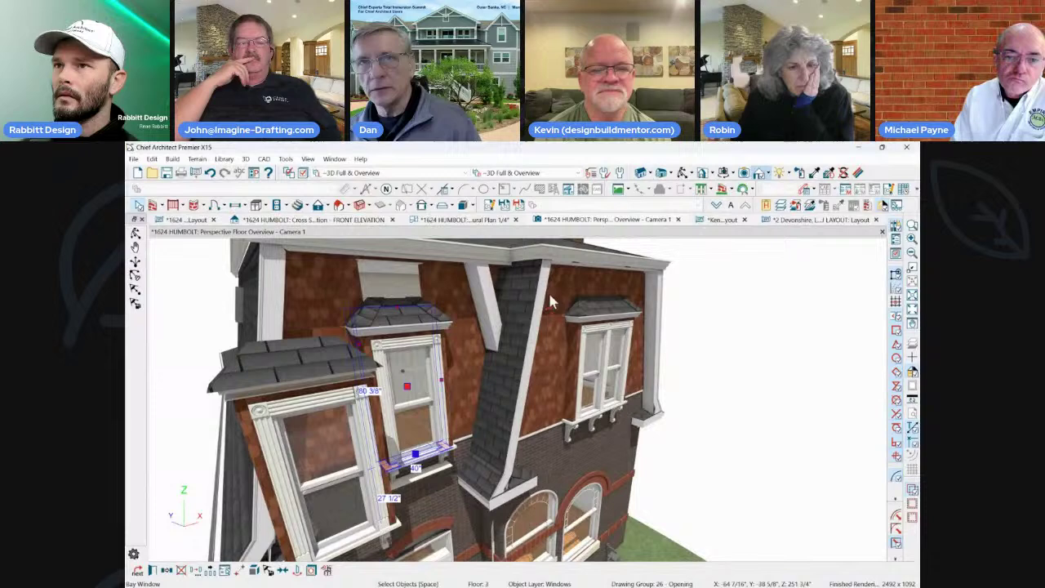
pyautogui.click(556, 291)
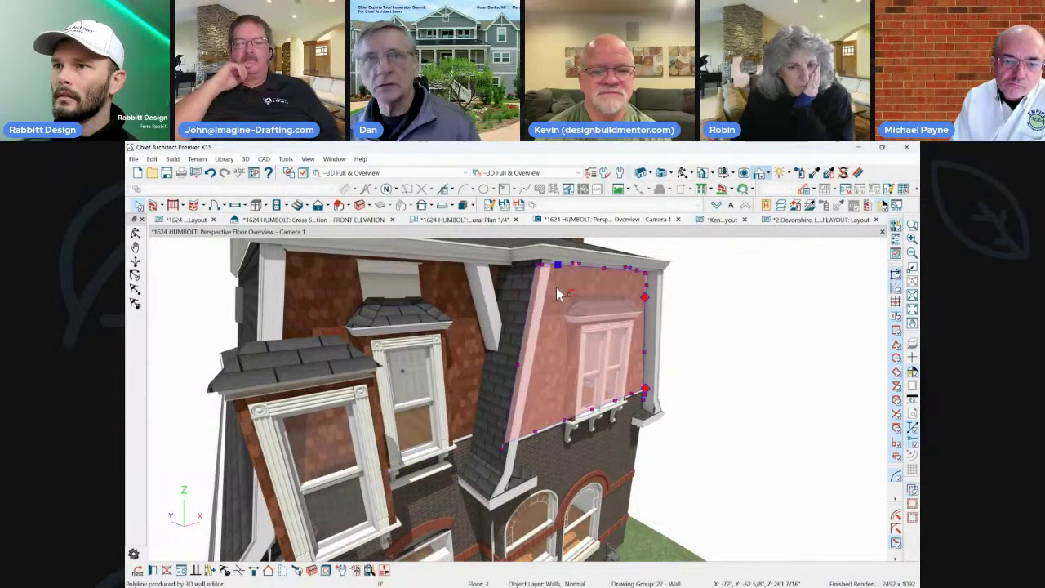
pyautogui.doubleClick(556, 287)
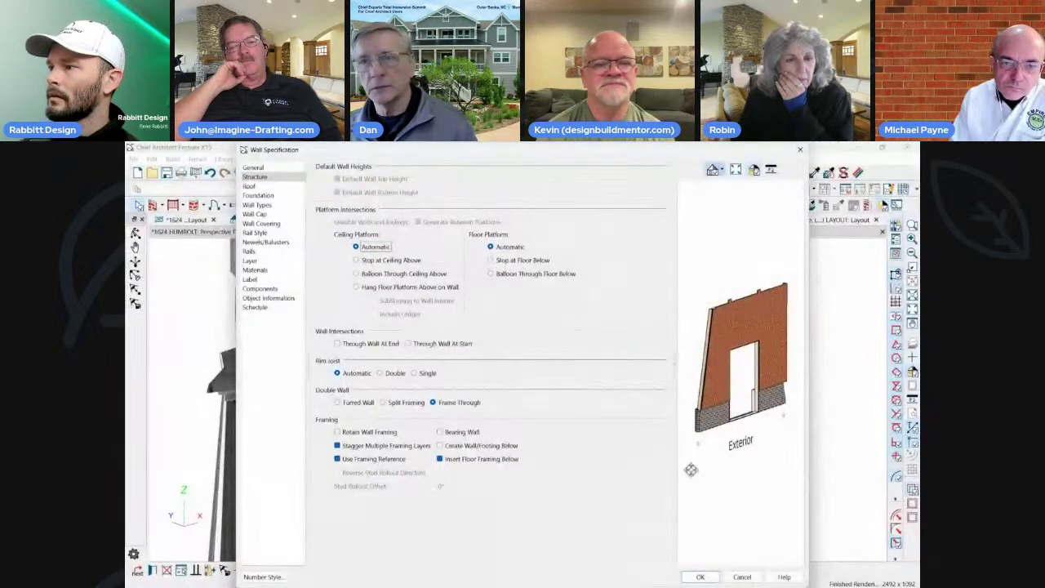
pyautogui.click(748, 578)
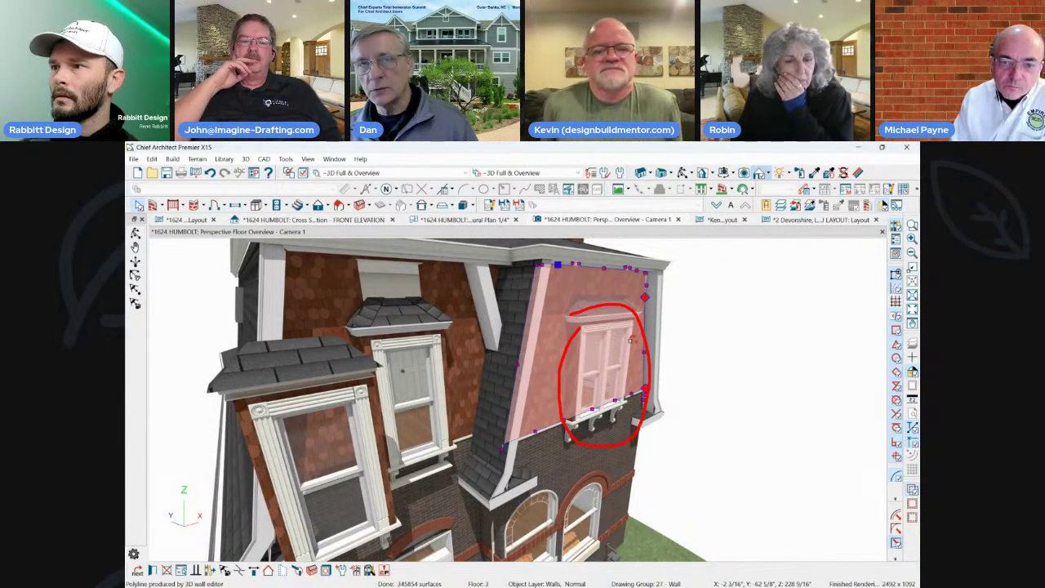
pyautogui.click(571, 355)
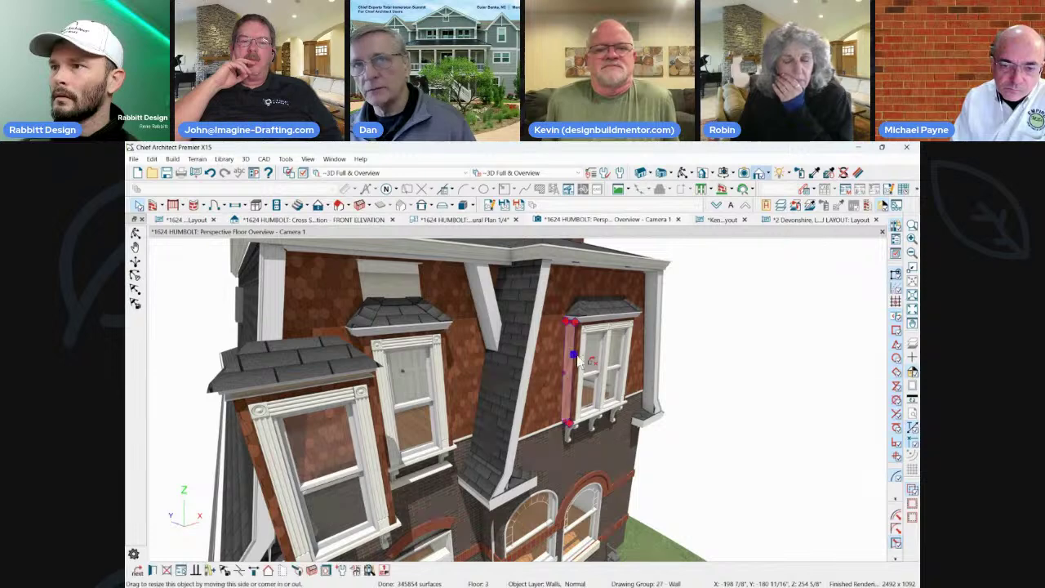
pyautogui.click(582, 351)
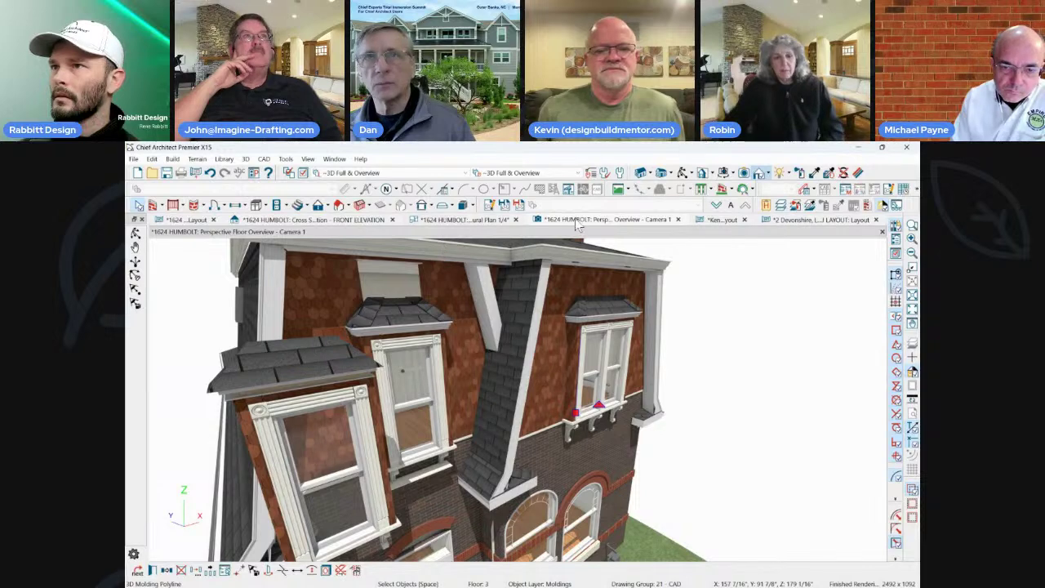
pyautogui.click(488, 222)
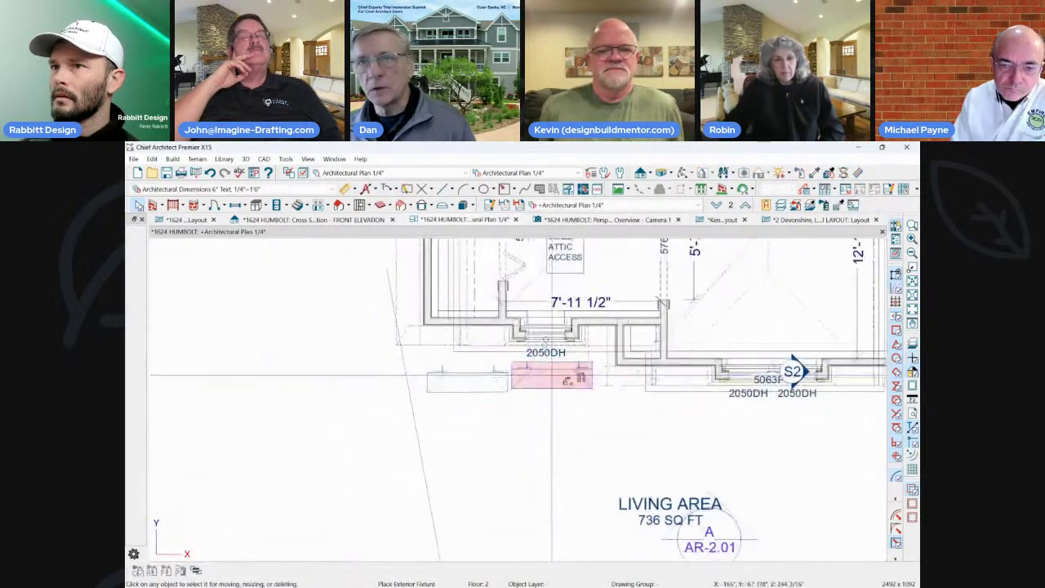
# Open the room specification near the 5063F window to review it, then close it without changes.
pyautogui.scroll(2, 788, 357)
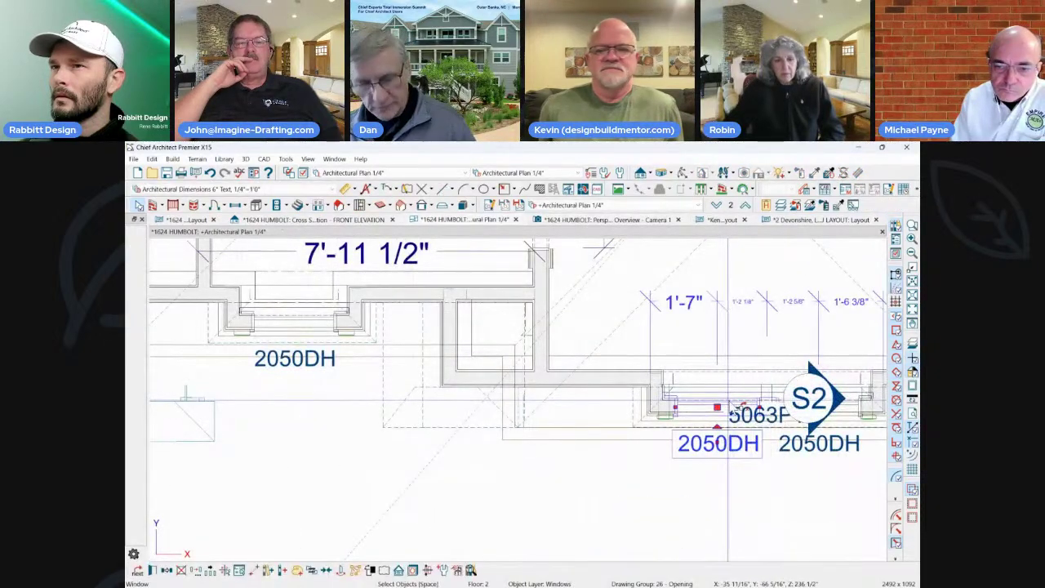
pyautogui.click(739, 408)
pyautogui.click(738, 408)
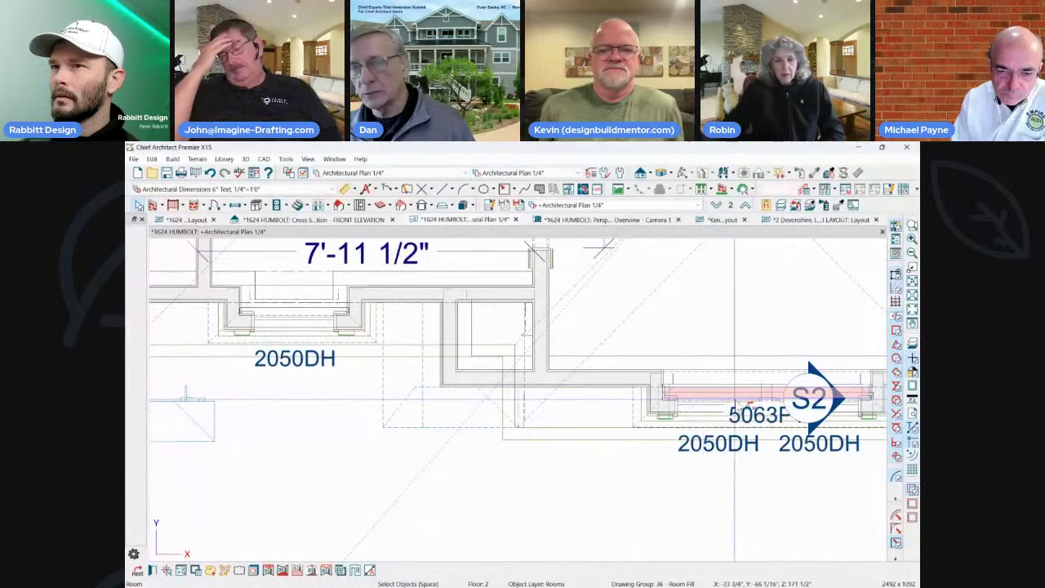
pyautogui.hotkey('ctrl', 'e')
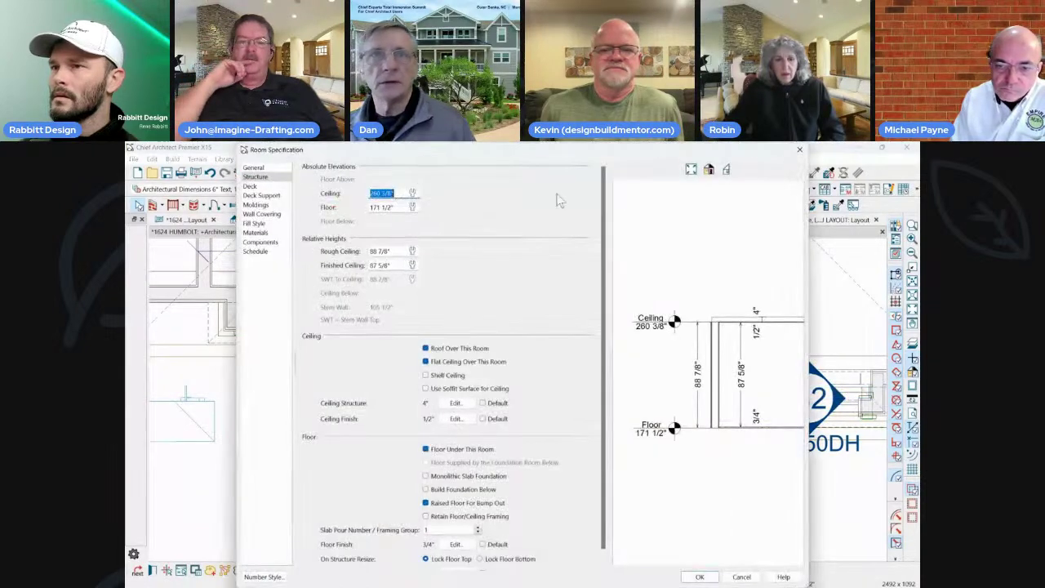
pyautogui.scroll(-1, 424, 521)
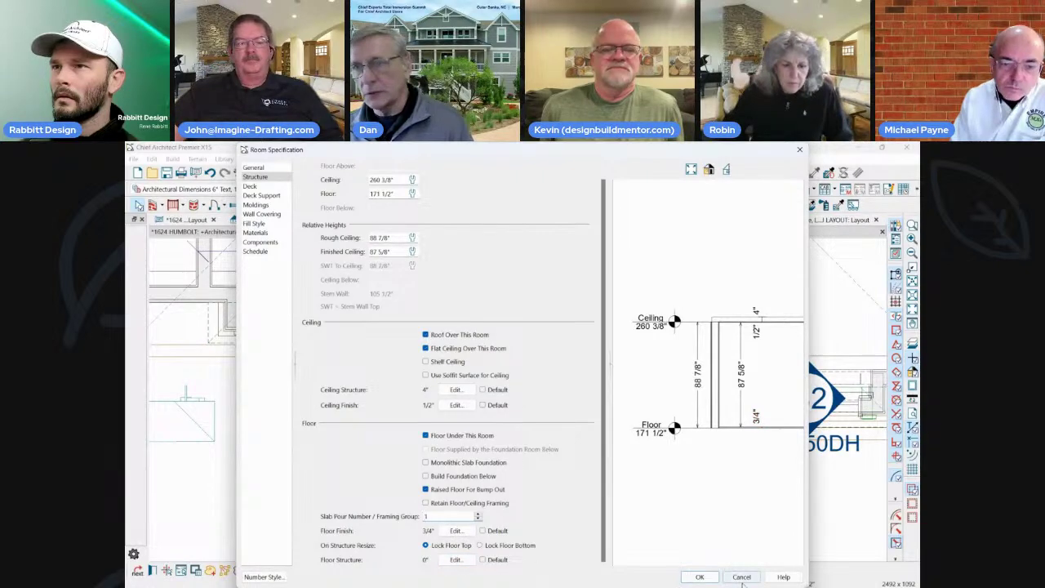
pyautogui.click(741, 577)
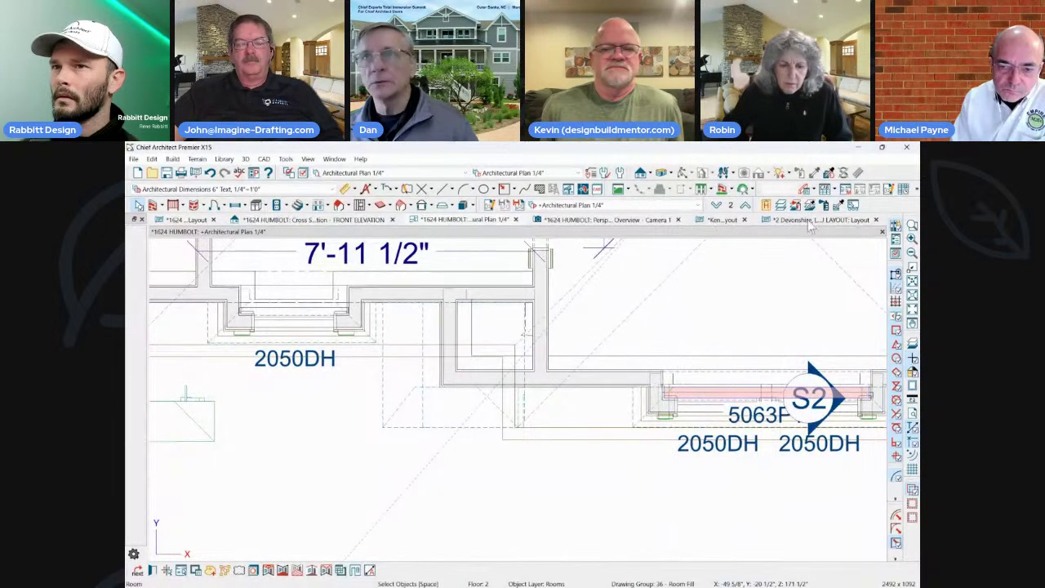
# Switch through the Devonshire and Kinney layouts back to the Perspective Overview - Camera 1 view.
pyautogui.click(809, 220)
pyautogui.click(719, 220)
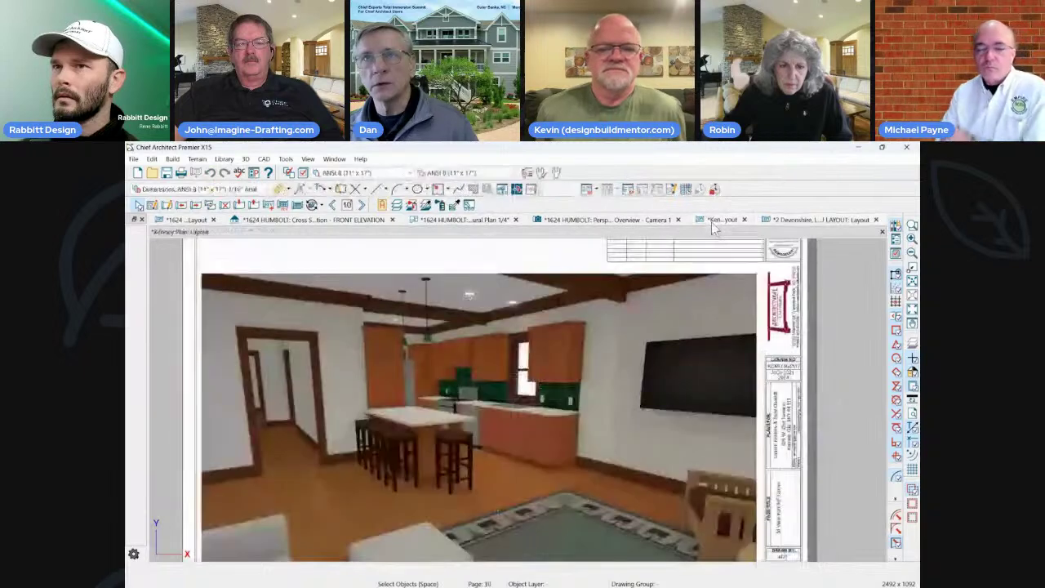
pyautogui.click(627, 221)
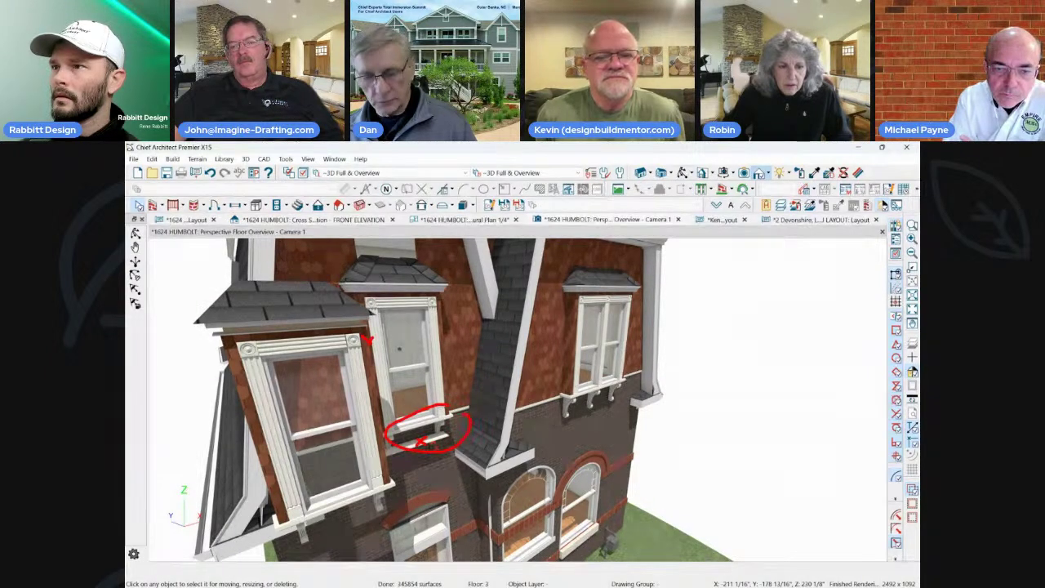
pyautogui.moveTo(454, 280); pyautogui.dragTo(458, 395, button='middle')
pyautogui.click(451, 394)
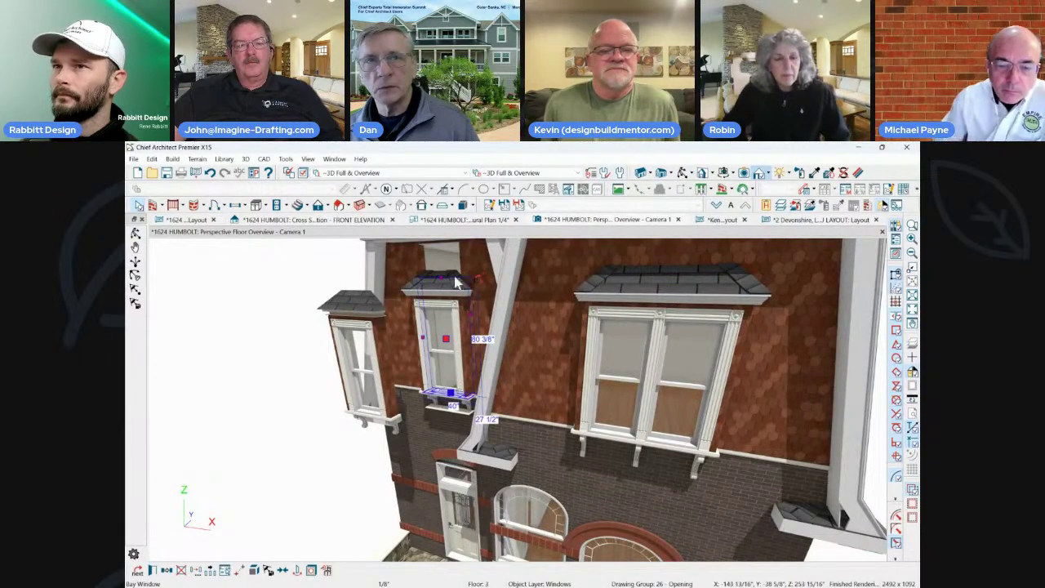
pyautogui.click(455, 282)
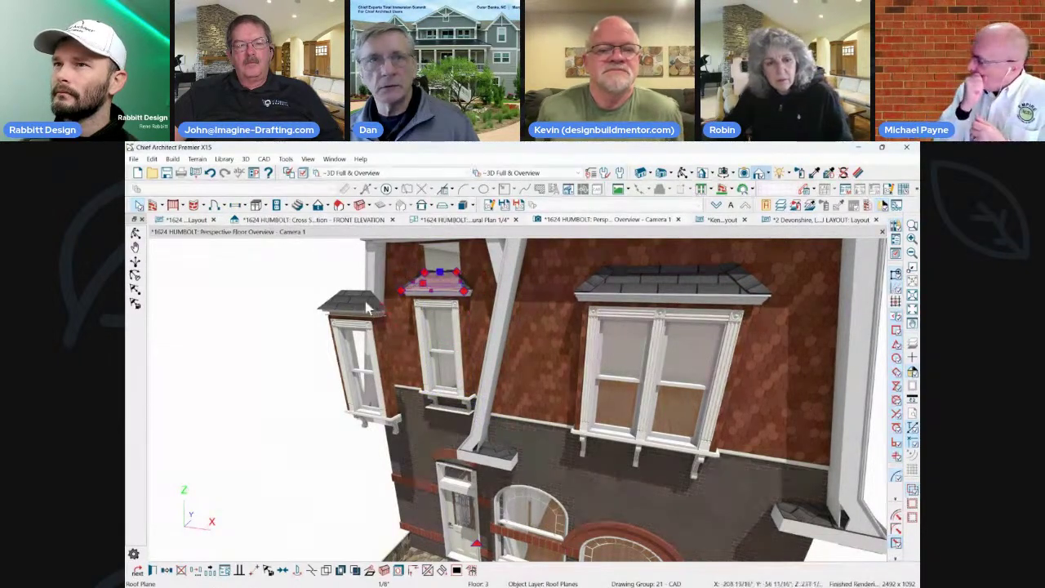
pyautogui.click(366, 304)
pyautogui.click(428, 291)
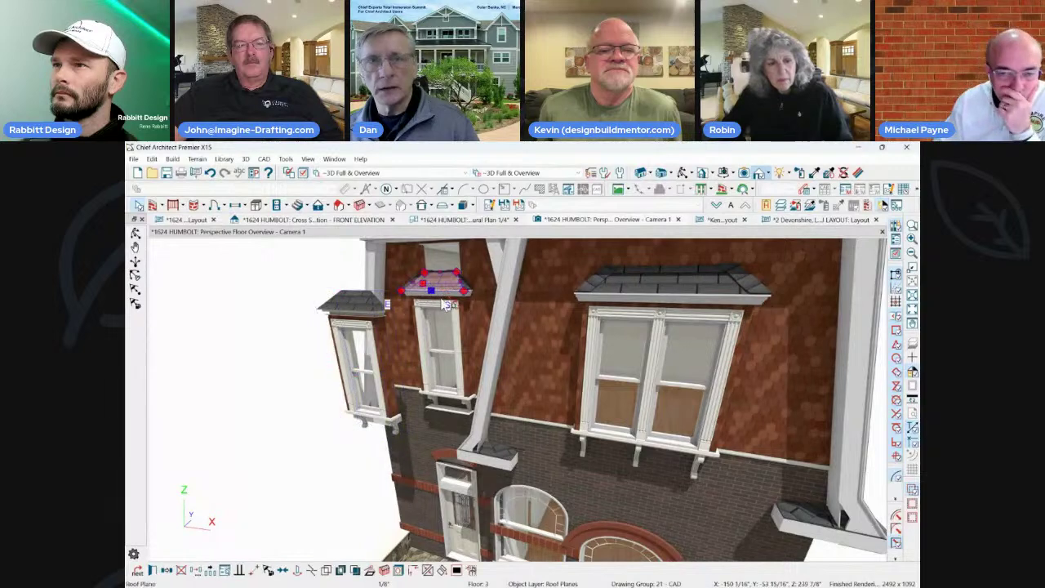
pyautogui.keyDown('shift'); pyautogui.click(431, 341); pyautogui.keyUp('shift')
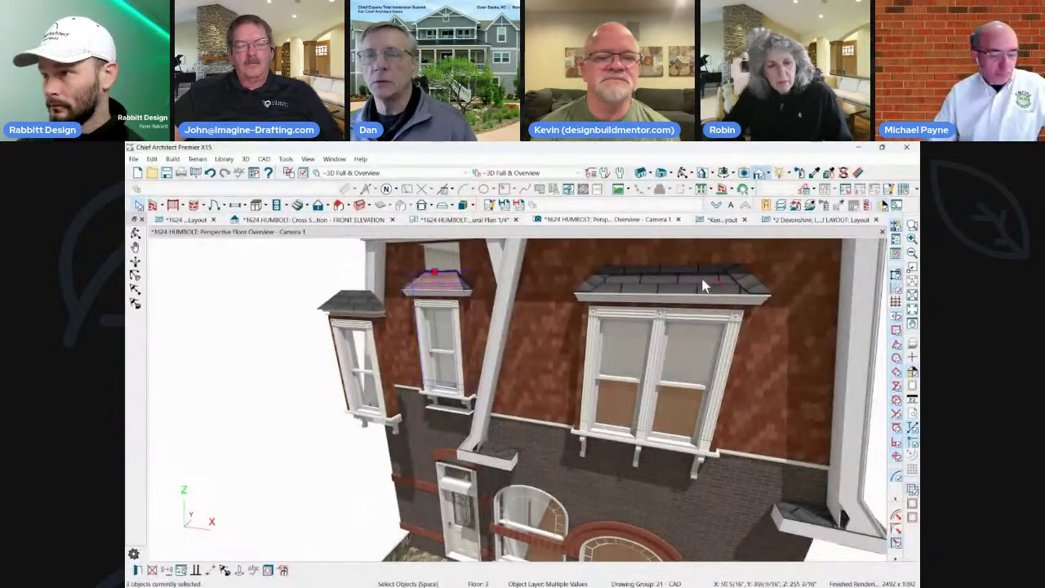
pyautogui.click(763, 280)
pyautogui.scroll(-5, 762, 322)
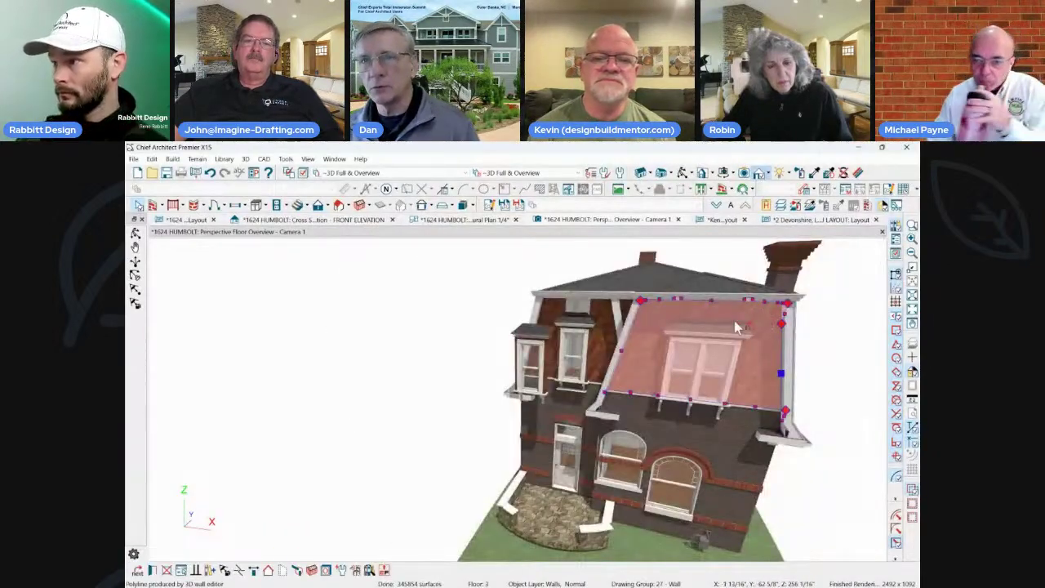
# Move the camera inside the room and narrow the dormer window from its left edge to 58 15/16".
pyautogui.scroll(5, 734, 325)
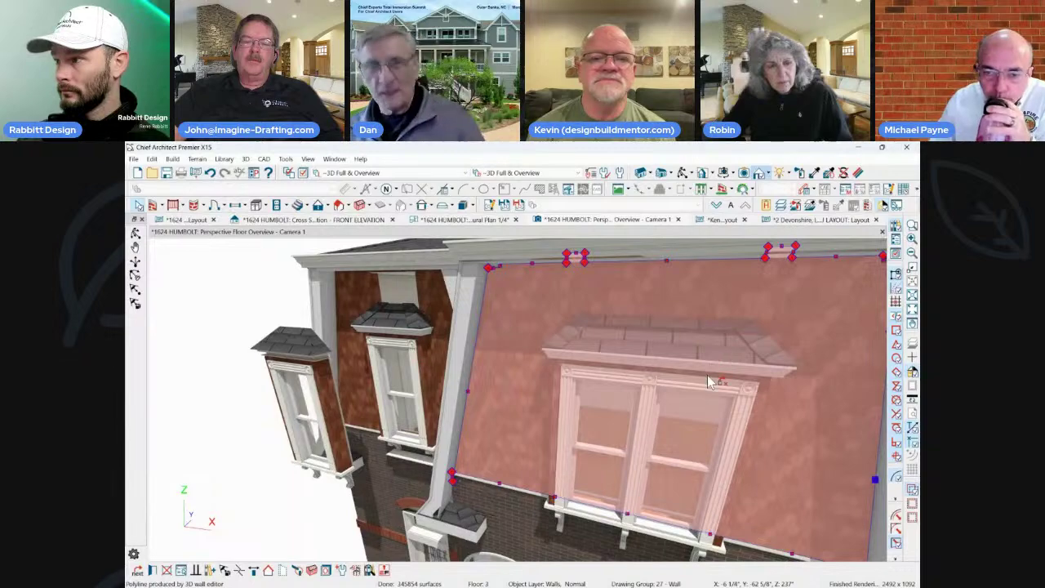
pyautogui.moveTo(724, 389); pyautogui.dragTo(684, 462, button='middle')
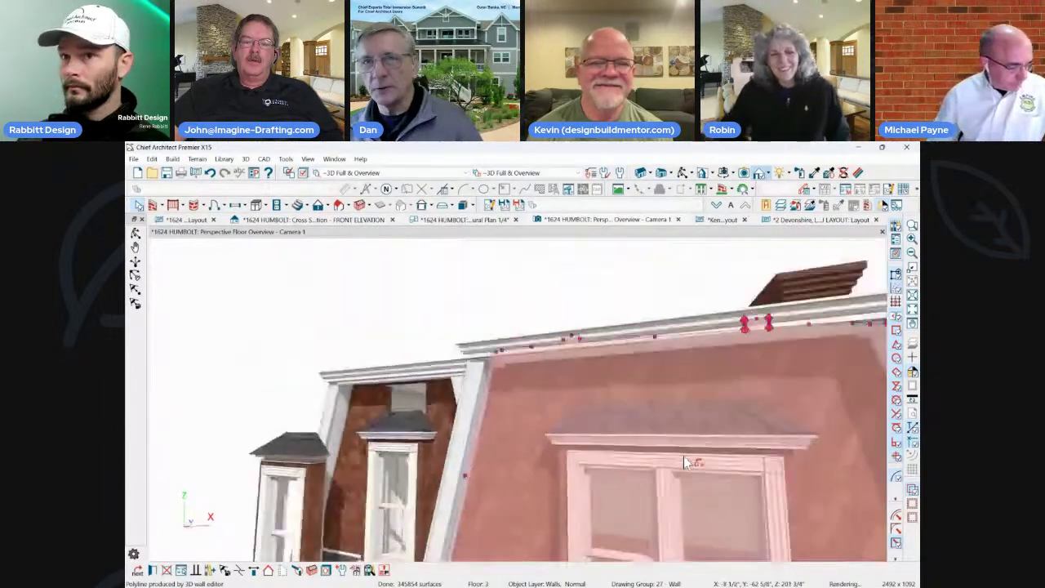
pyautogui.scroll(6, 685, 459)
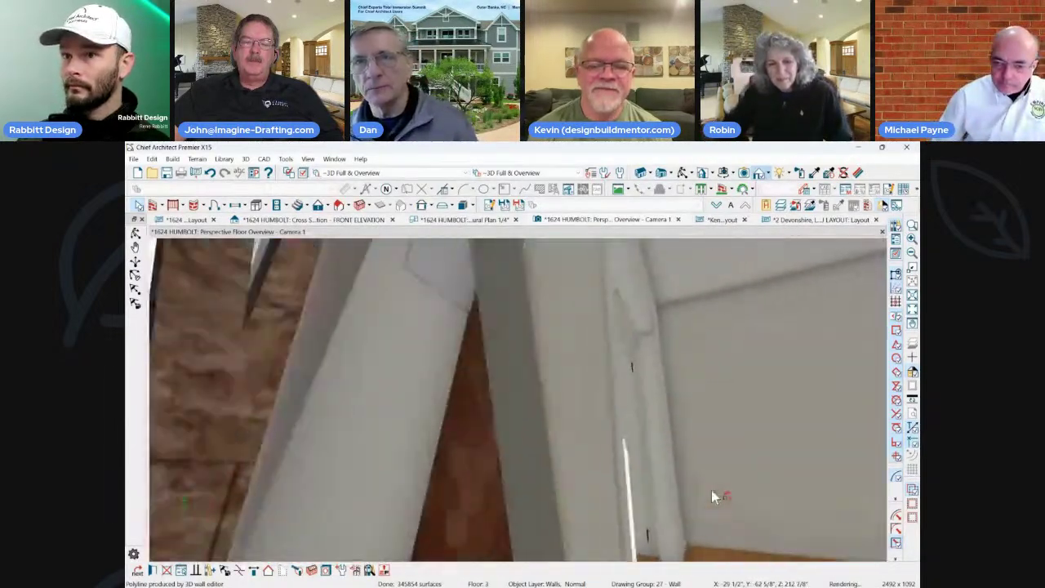
pyautogui.moveTo(711, 495); pyautogui.dragTo(544, 350, button='middle')
pyautogui.click(302, 447)
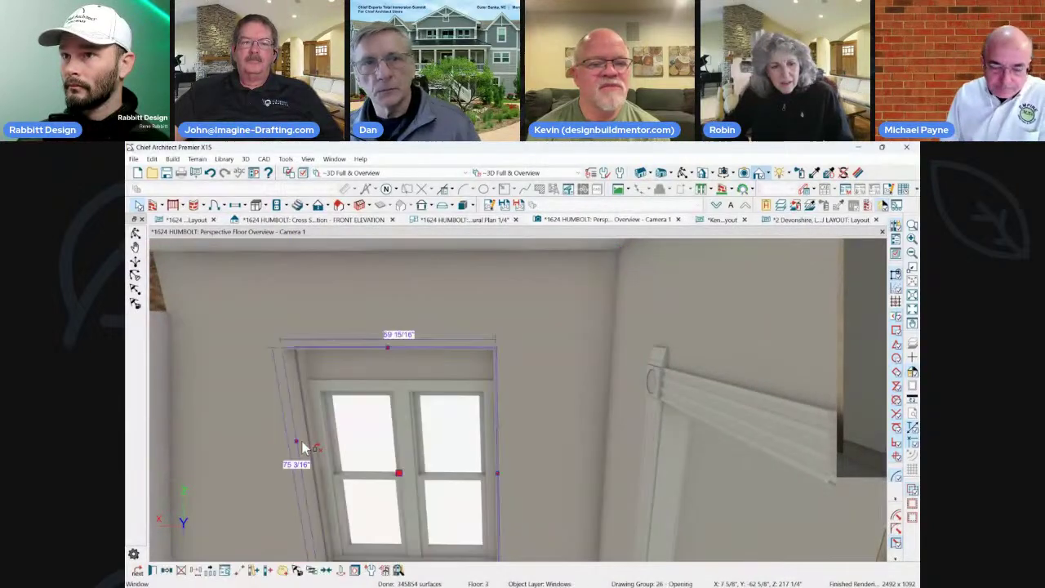
pyautogui.moveTo(297, 441)
pyautogui.mouseDown()
pyautogui.moveTo(359, 445)
pyautogui.moveTo(299, 445)
pyautogui.moveTo(303, 432)
pyautogui.mouseUp()
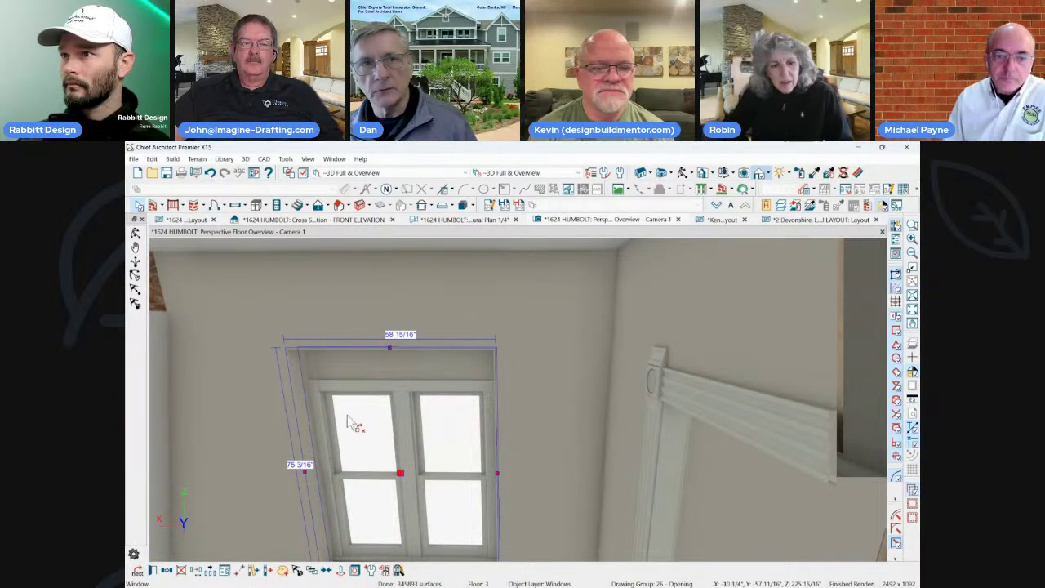
# Check the dormer window's specification without changes, then orbit toward the building's left side.
pyautogui.moveTo(347, 421); pyautogui.dragTo(394, 384, button='middle')
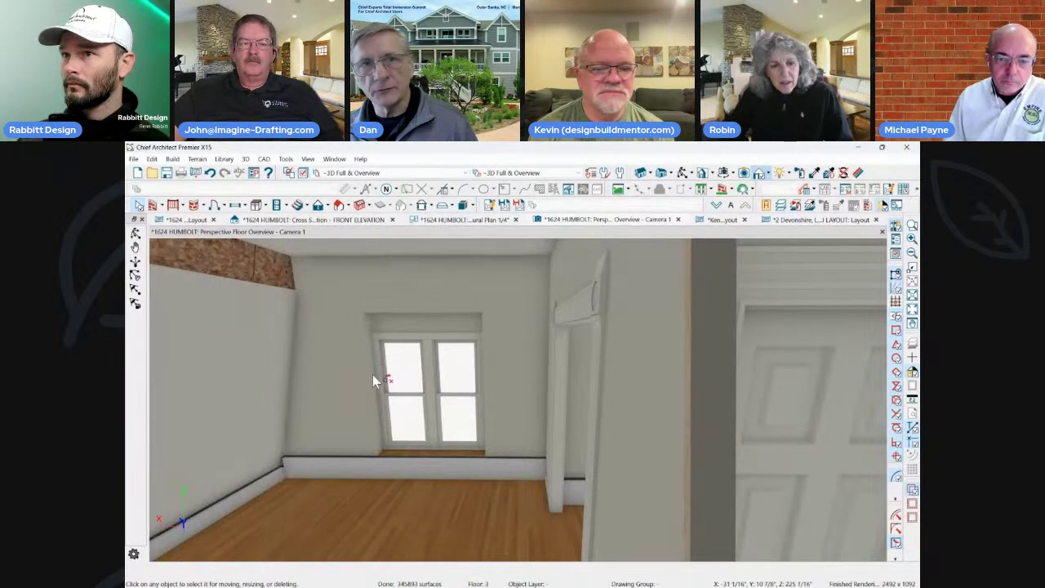
pyautogui.click(374, 375)
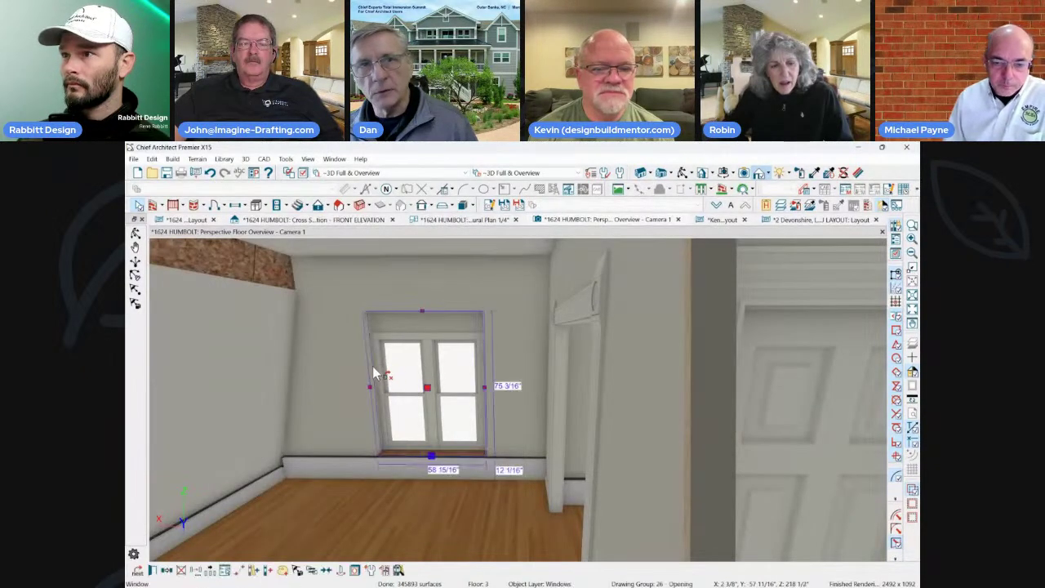
pyautogui.doubleClick(462, 327)
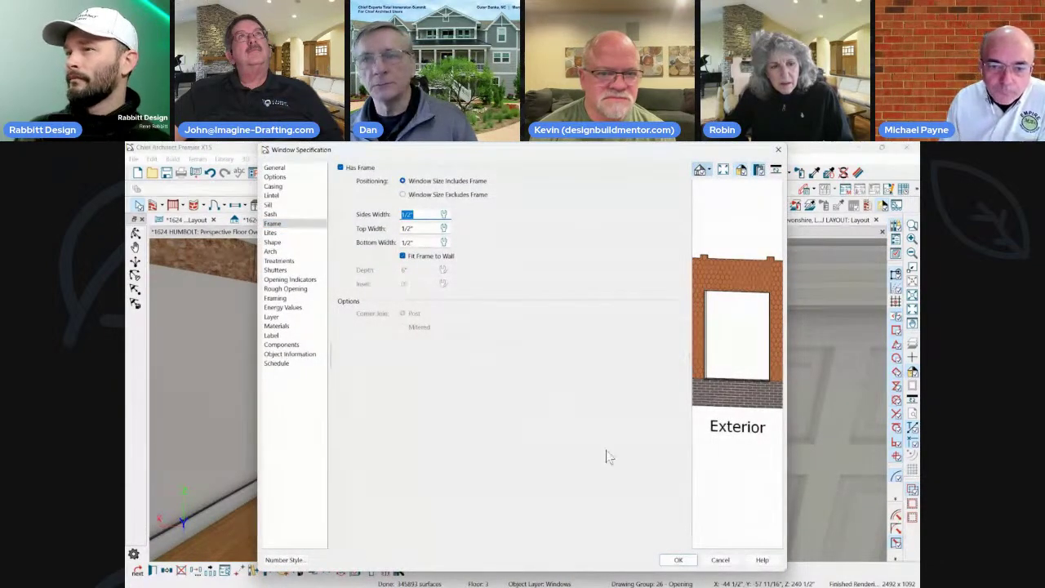
pyautogui.click(732, 565)
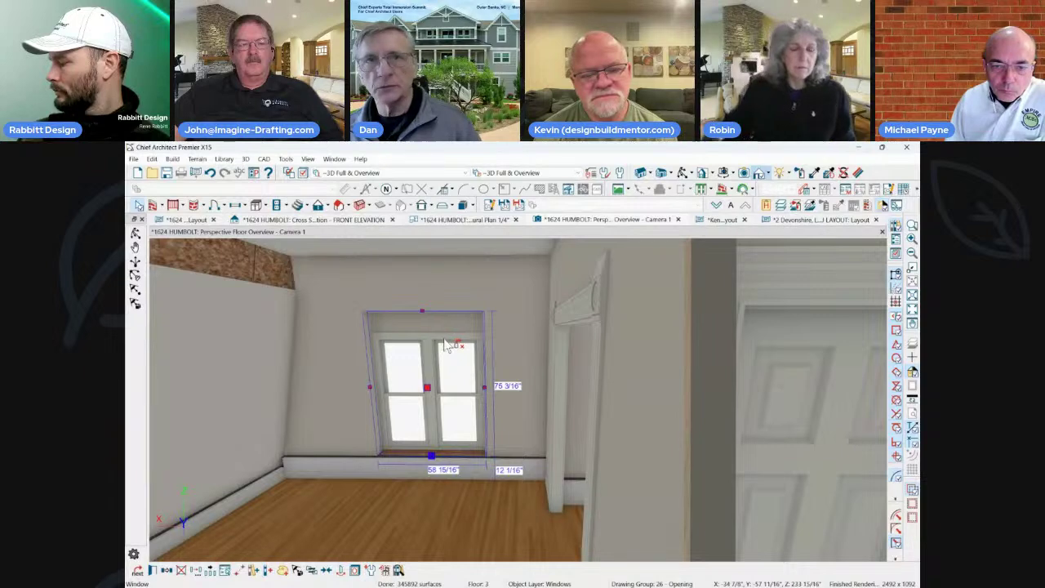
pyautogui.scroll(5, 462, 362)
pyautogui.scroll(-8, 560, 383)
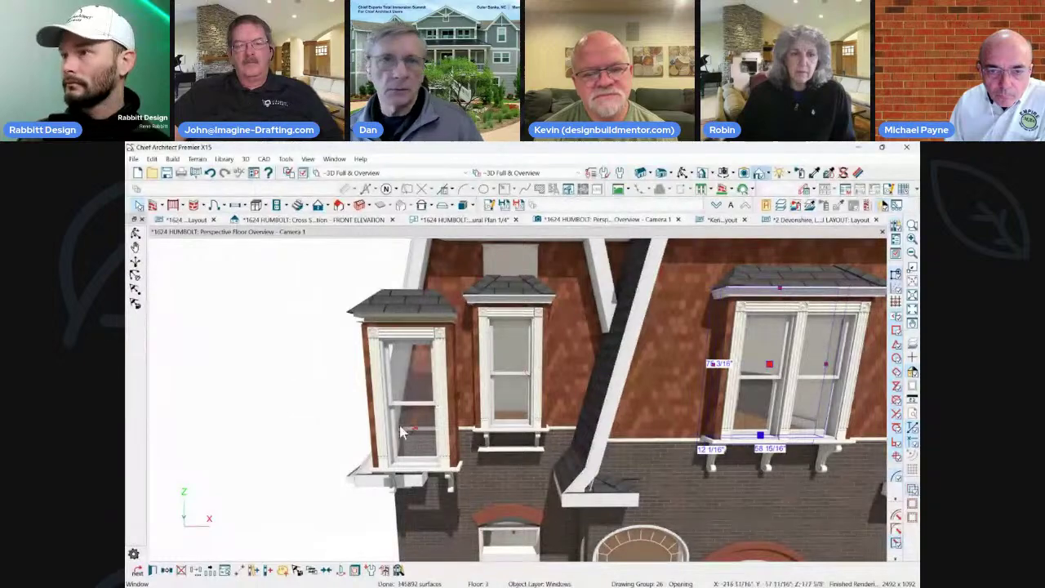
pyautogui.moveTo(356, 477); pyautogui.dragTo(555, 478, button='middle')
pyautogui.press('Left')
pyautogui.press('Left')
pyautogui.press('Left')
pyautogui.press('Left')
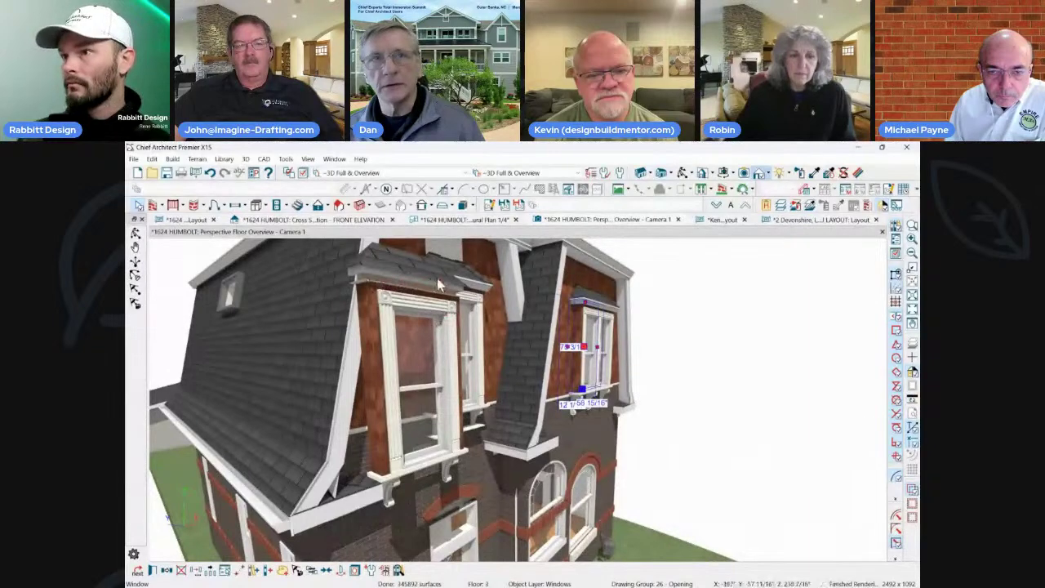
pyautogui.press('Left')
pyautogui.press('Left')
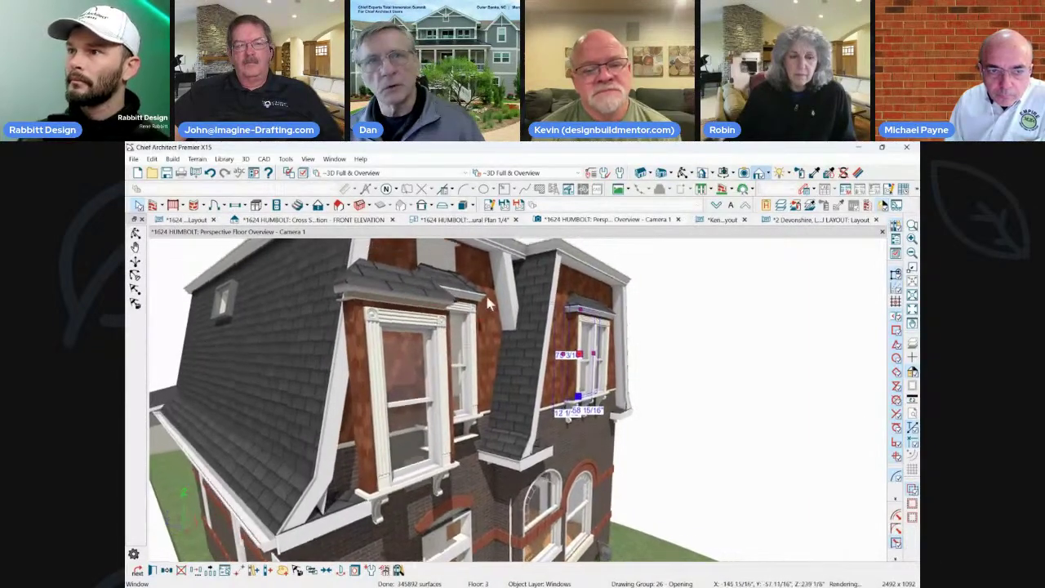
pyautogui.click(437, 445)
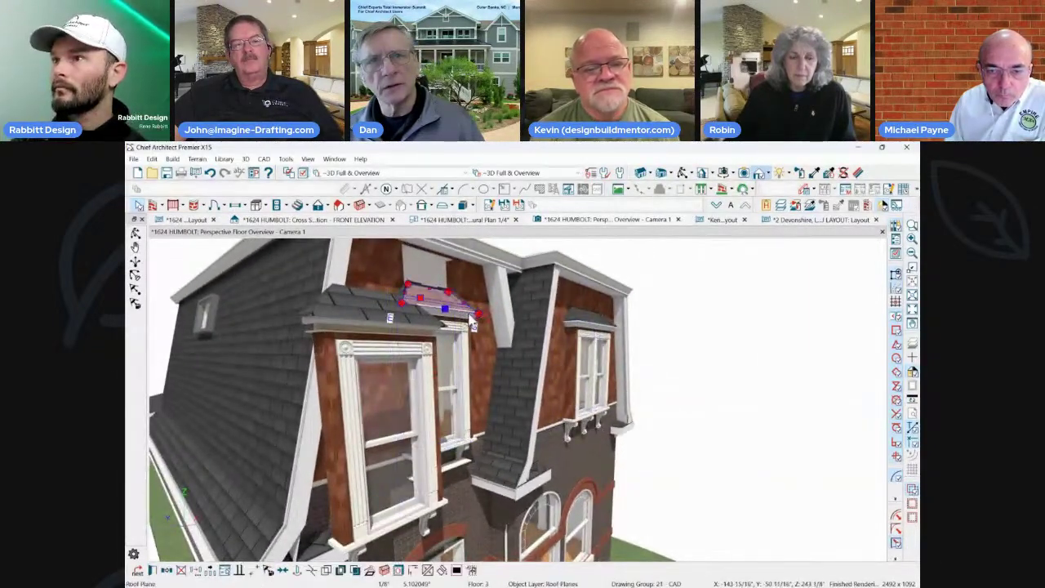
pyautogui.press('Left')
pyautogui.press('Left')
pyautogui.press('Left')
pyautogui.press('Left')
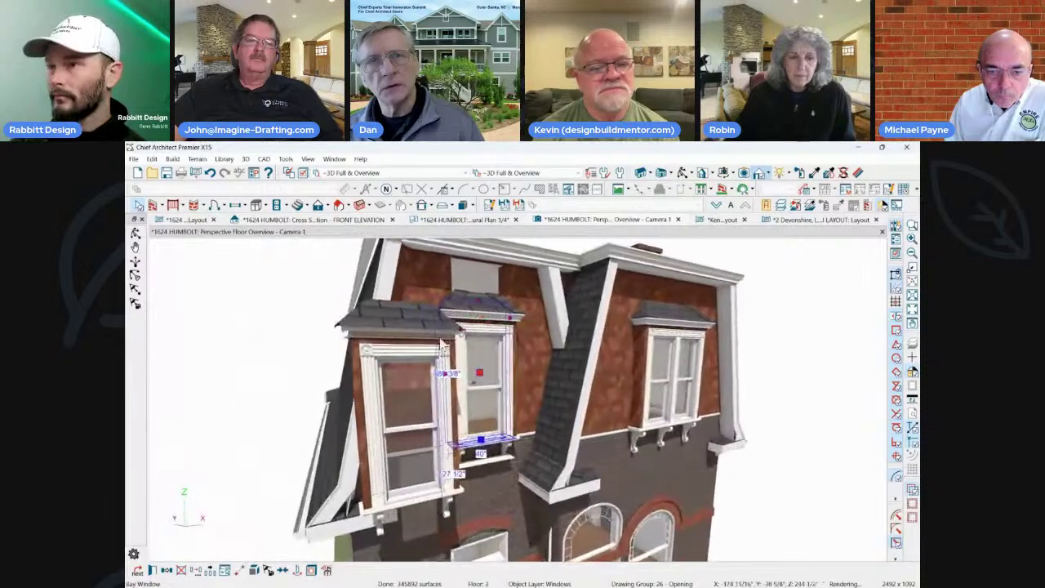
pyautogui.press('Left')
pyautogui.press('Left')
pyautogui.press('Left')
pyautogui.press('Left')
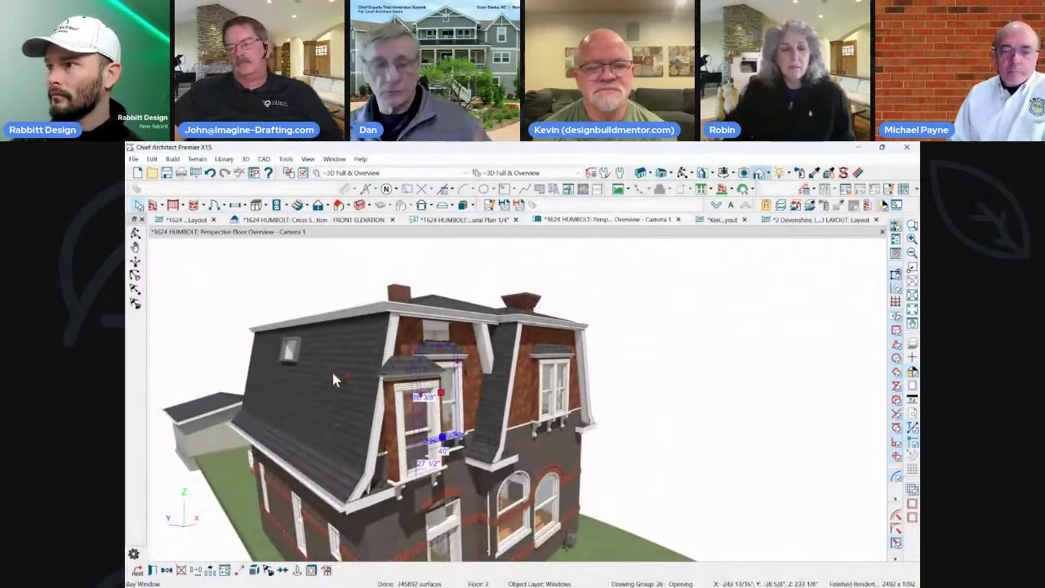
pyautogui.click(625, 278)
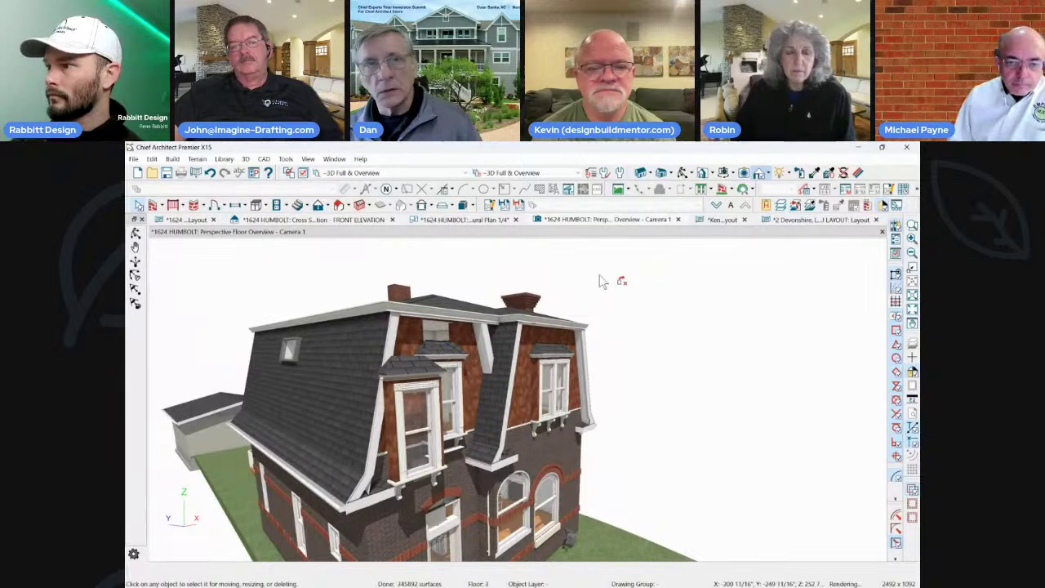
pyautogui.press('Left')
pyautogui.press('Left')
pyautogui.press('Left')
pyautogui.press('Left')
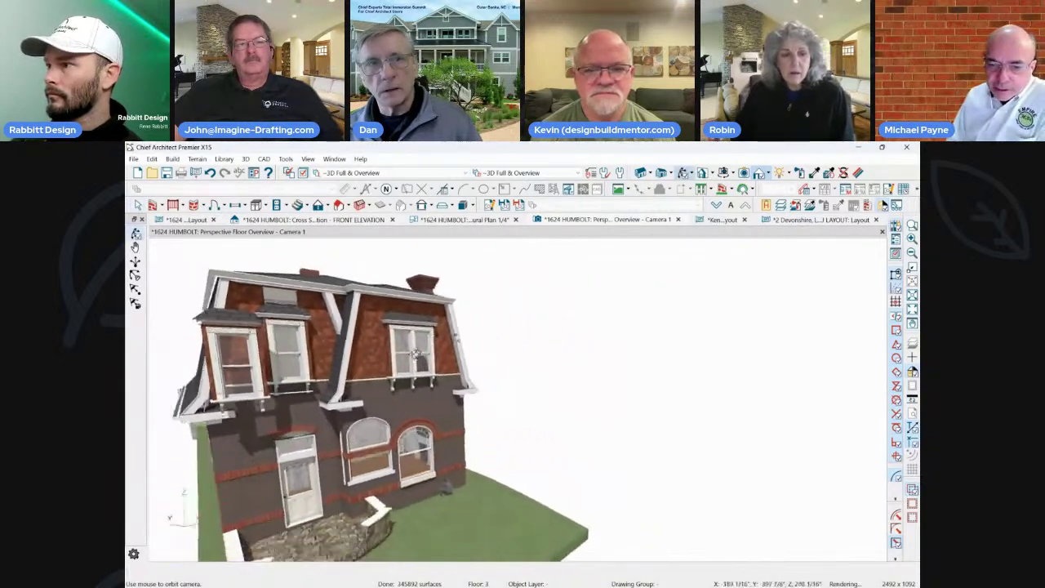
pyautogui.press('Left')
pyautogui.press('Left')
pyautogui.press('Left')
pyautogui.press('Left')
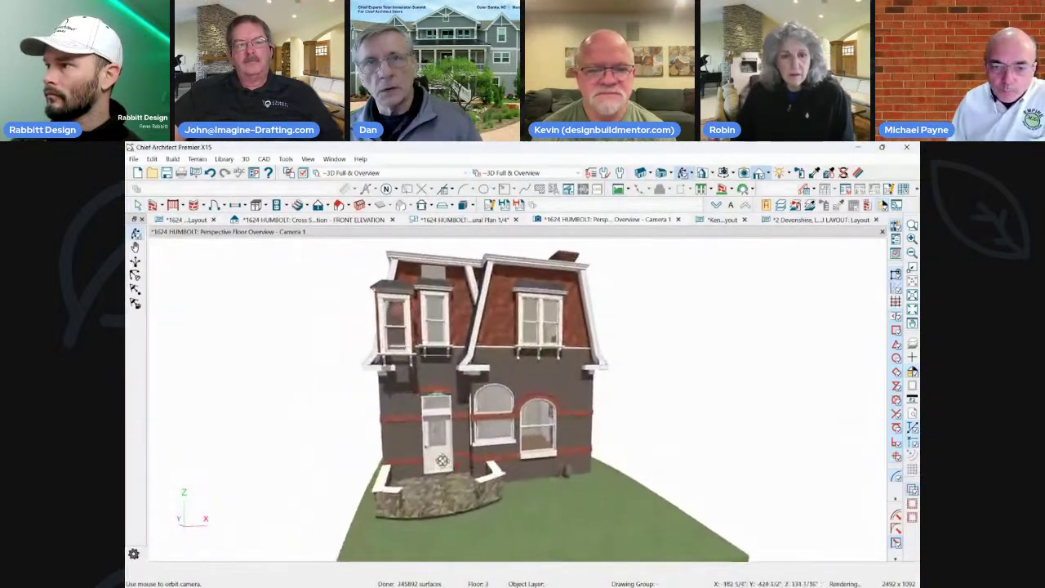
pyautogui.moveTo(441, 461); pyautogui.dragTo(594, 310)
pyautogui.press('space')
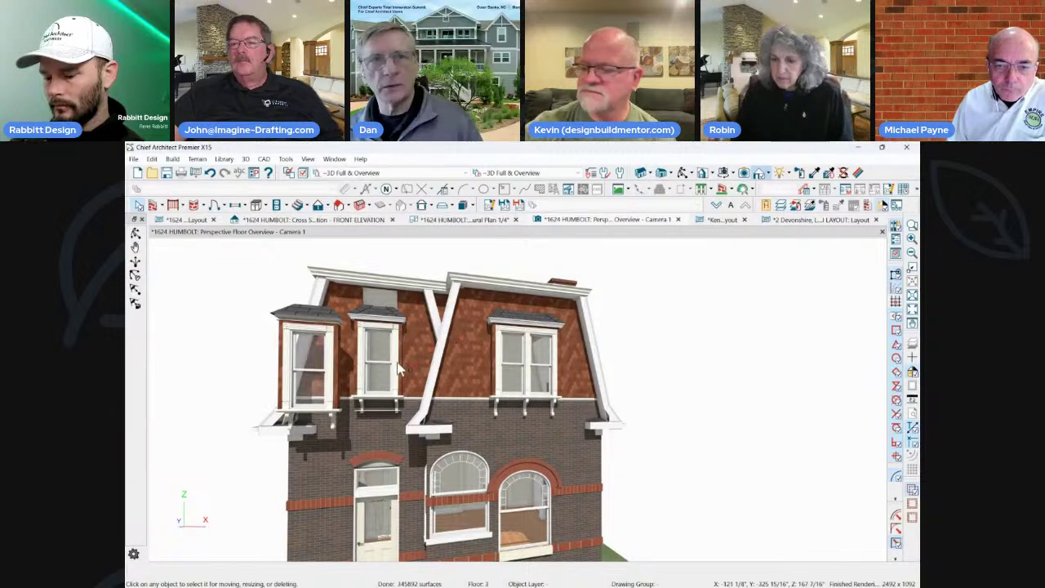
pyautogui.click(383, 316)
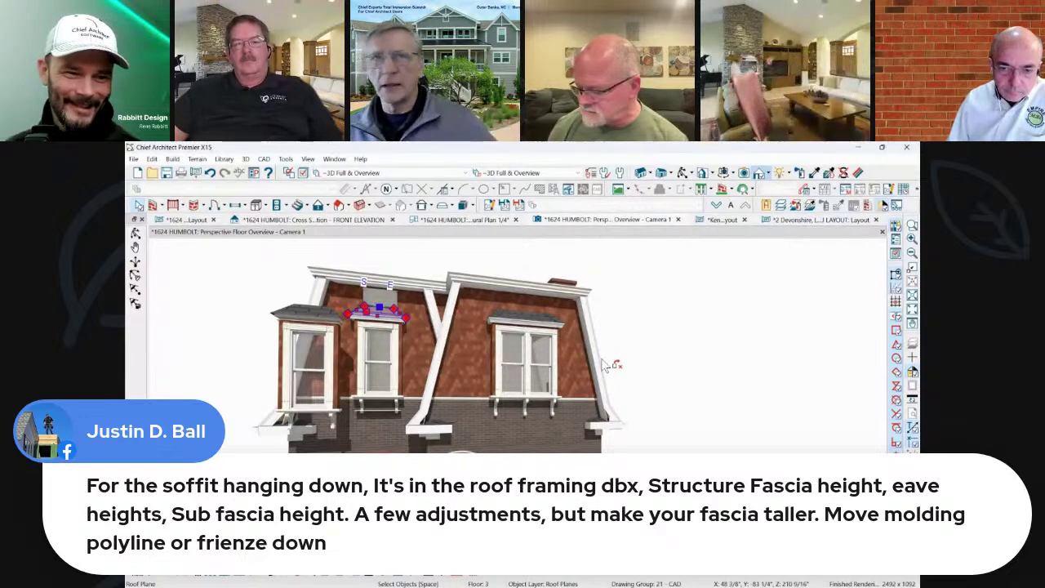
pyautogui.click(631, 325)
pyautogui.scroll(2, 411, 260)
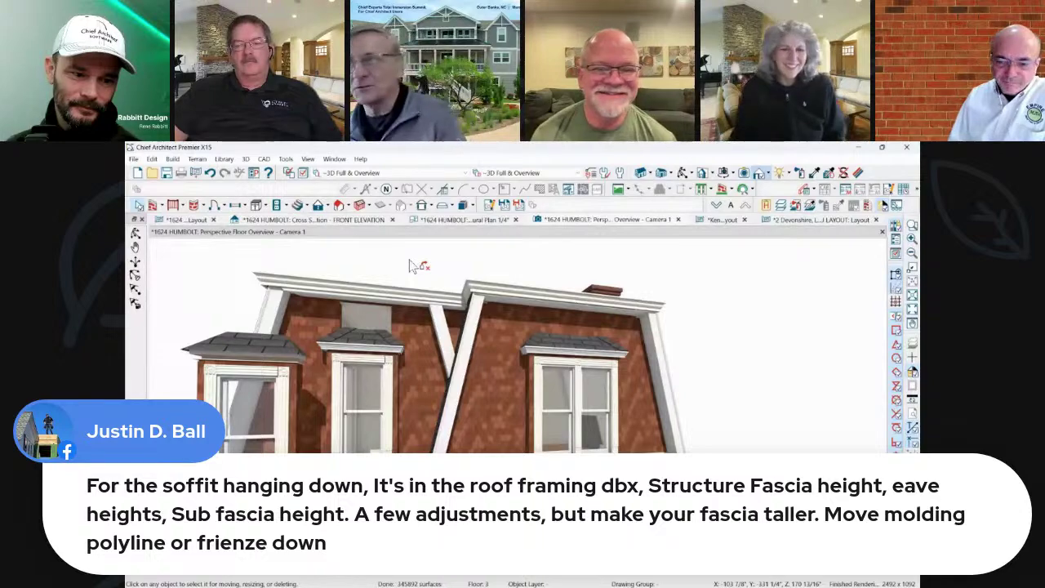
pyautogui.moveTo(521, 281); pyautogui.dragTo(681, 299, button='middle')
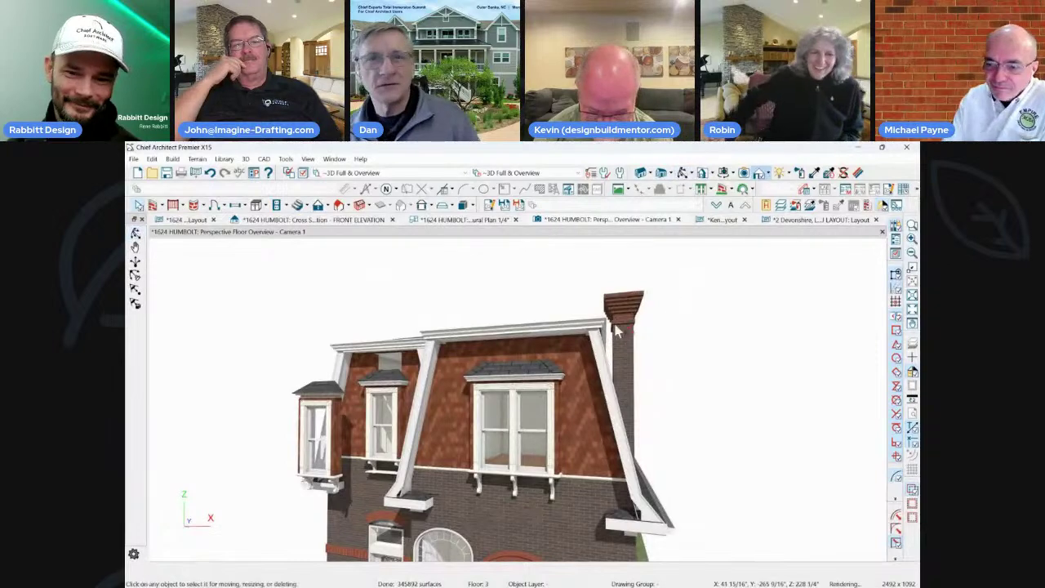
pyautogui.click(572, 373)
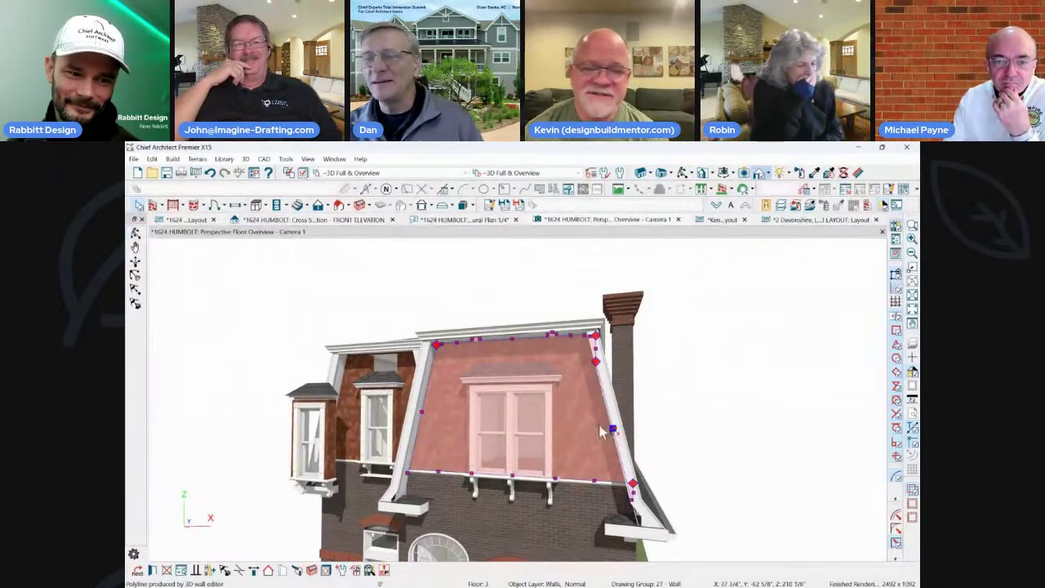
pyautogui.moveTo(558, 364); pyautogui.dragTo(528, 349, button='middle')
pyautogui.click(528, 349)
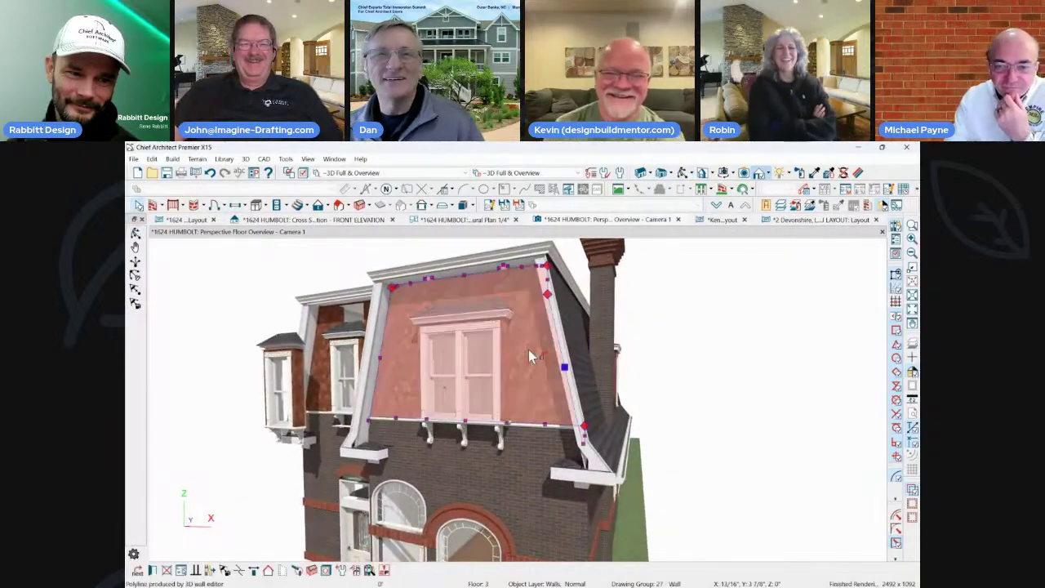
pyautogui.moveTo(645, 286); pyautogui.dragTo(374, 326, button='middle')
pyautogui.click(345, 339)
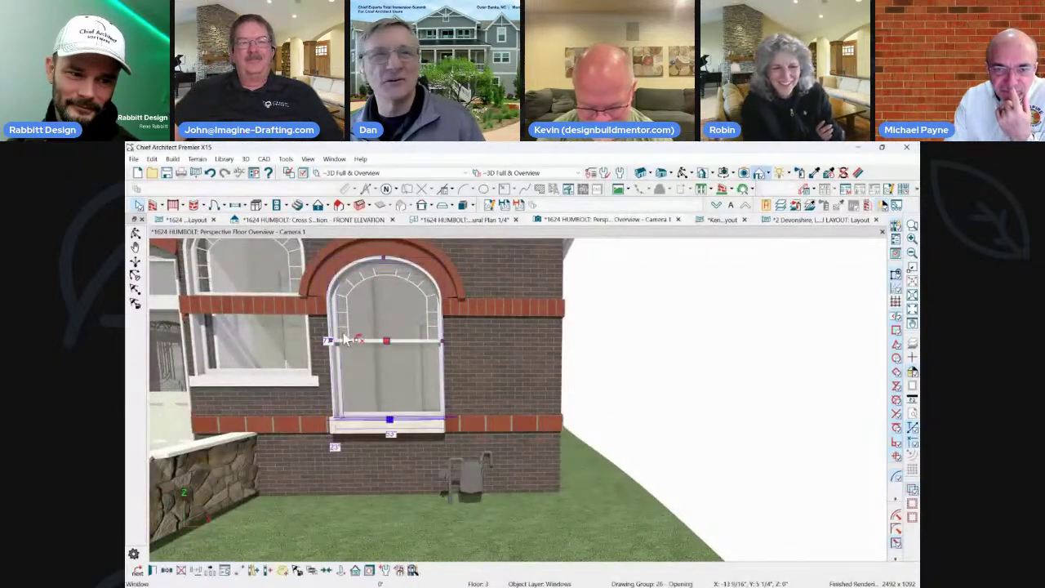
pyautogui.press('Escape')
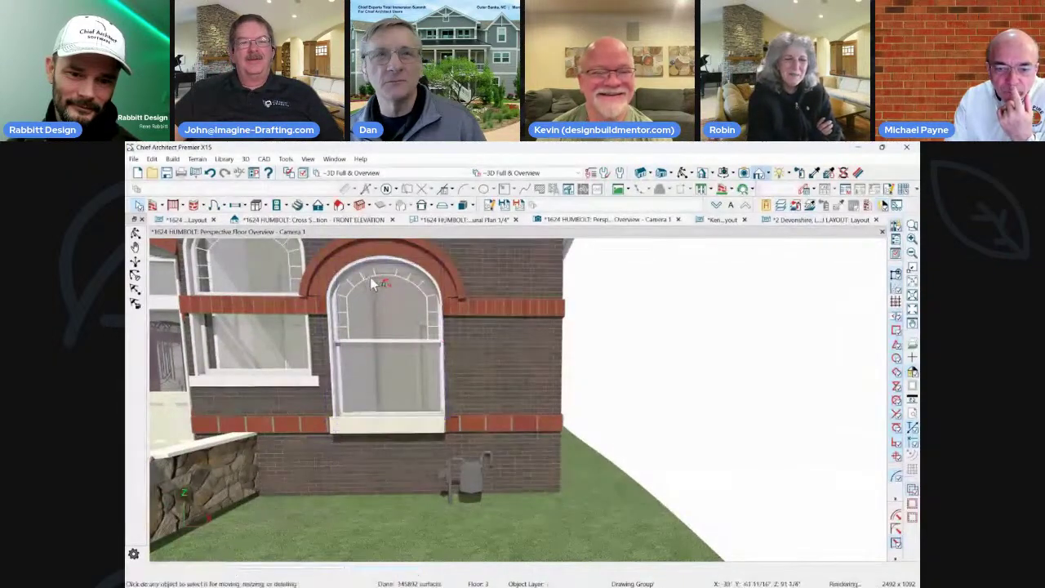
pyautogui.click(393, 274)
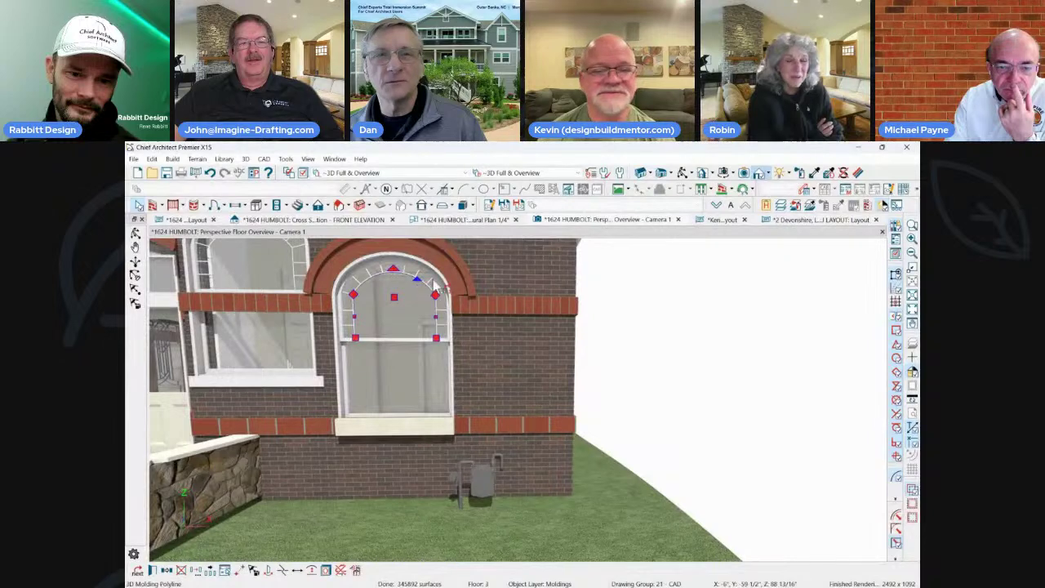
pyautogui.scroll(2, 438, 286)
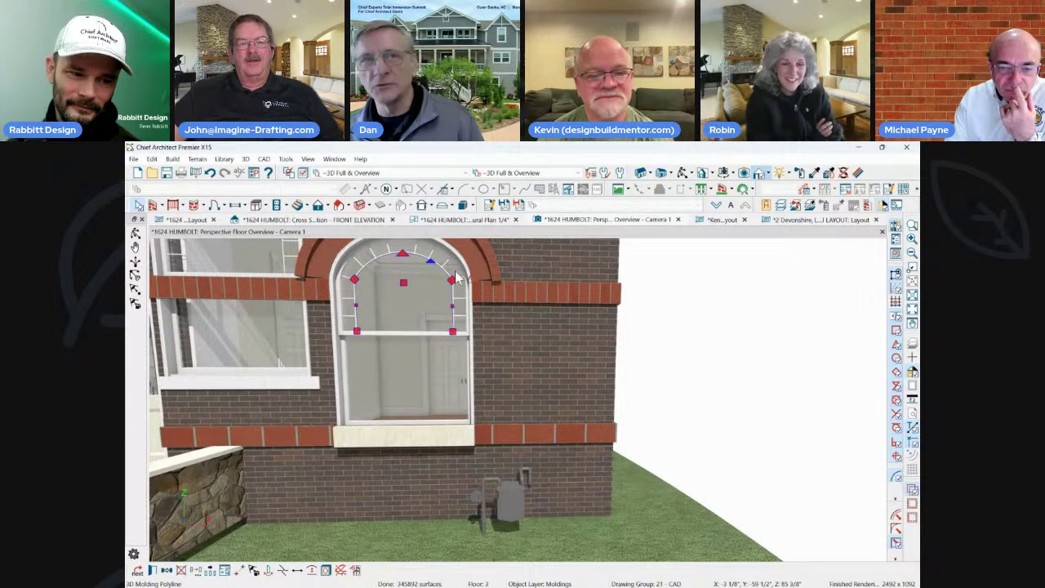
pyautogui.click(358, 266)
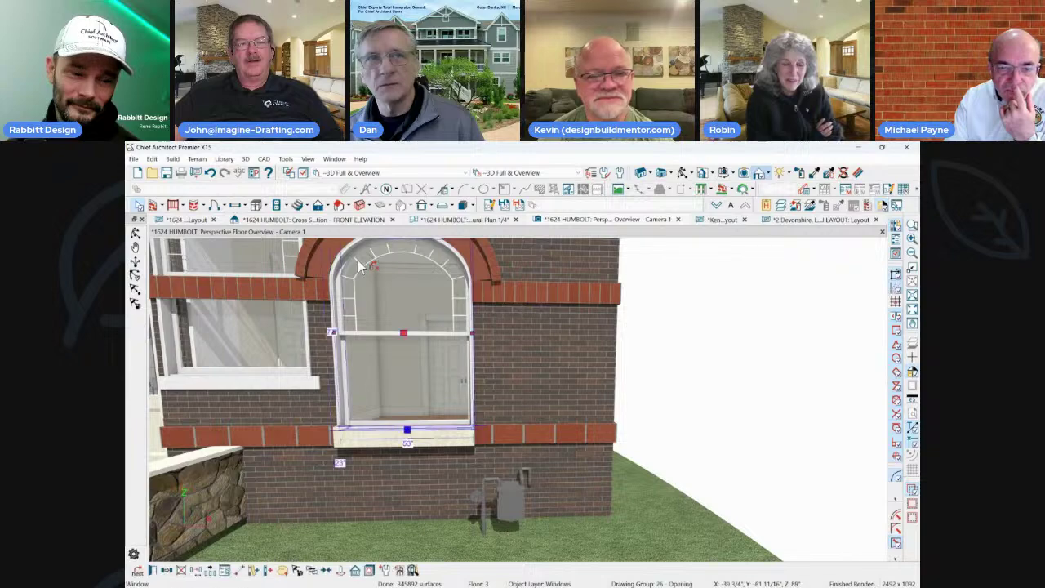
pyautogui.scroll(6, 358, 261)
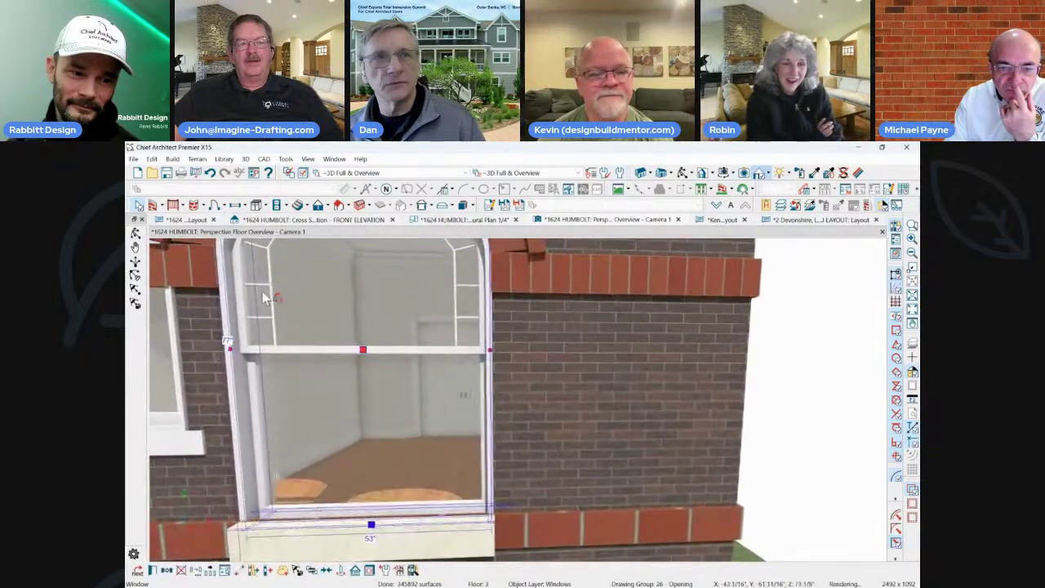
pyautogui.press('Escape')
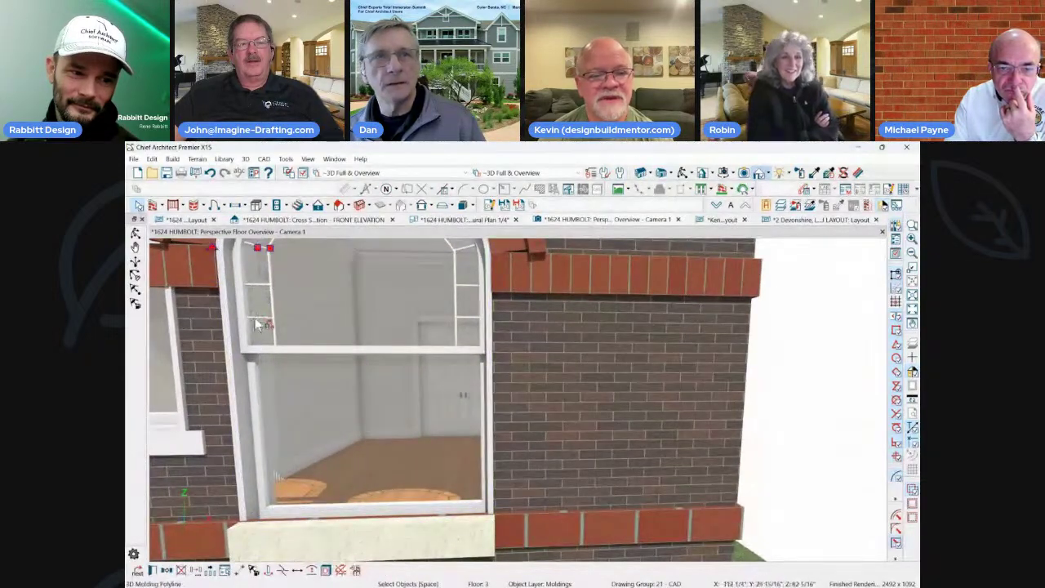
pyautogui.click(255, 319)
pyautogui.press('Escape')
pyautogui.click(262, 317)
pyautogui.moveTo(392, 333); pyautogui.dragTo(259, 527, button='middle')
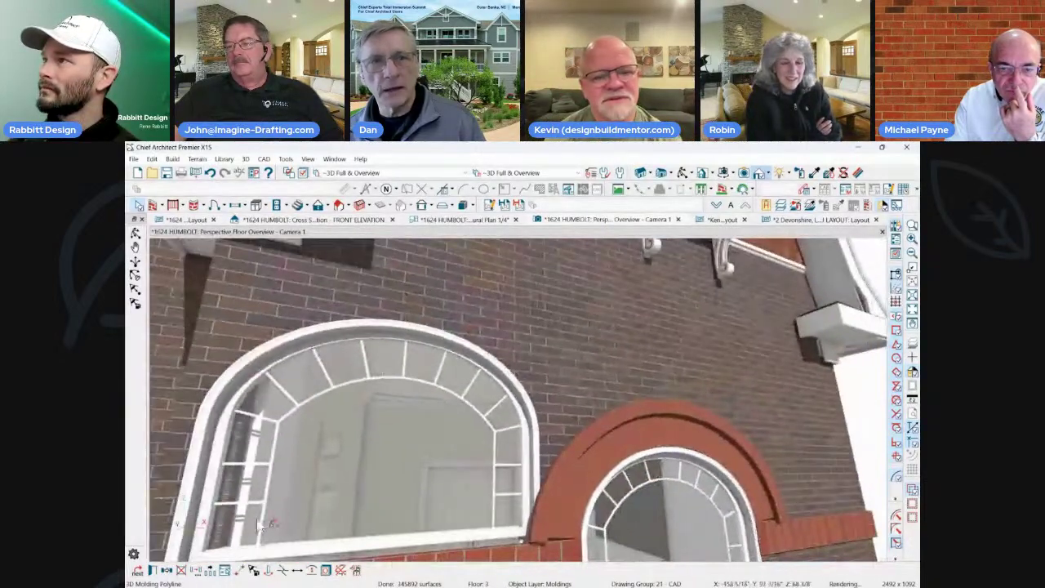
pyautogui.moveTo(497, 496); pyautogui.dragTo(385, 320, button='middle')
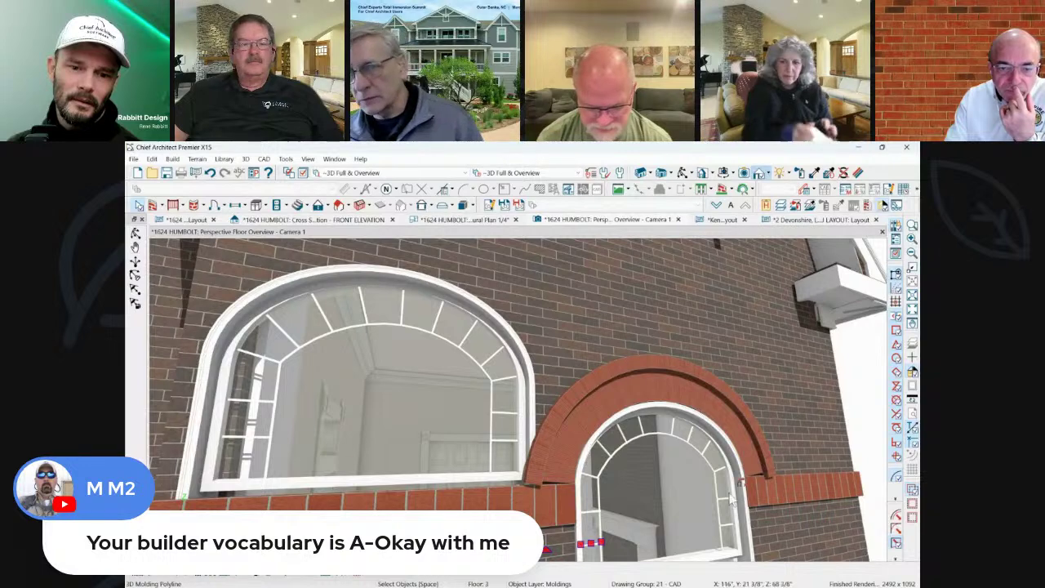
pyautogui.scroll(-3, 603, 412)
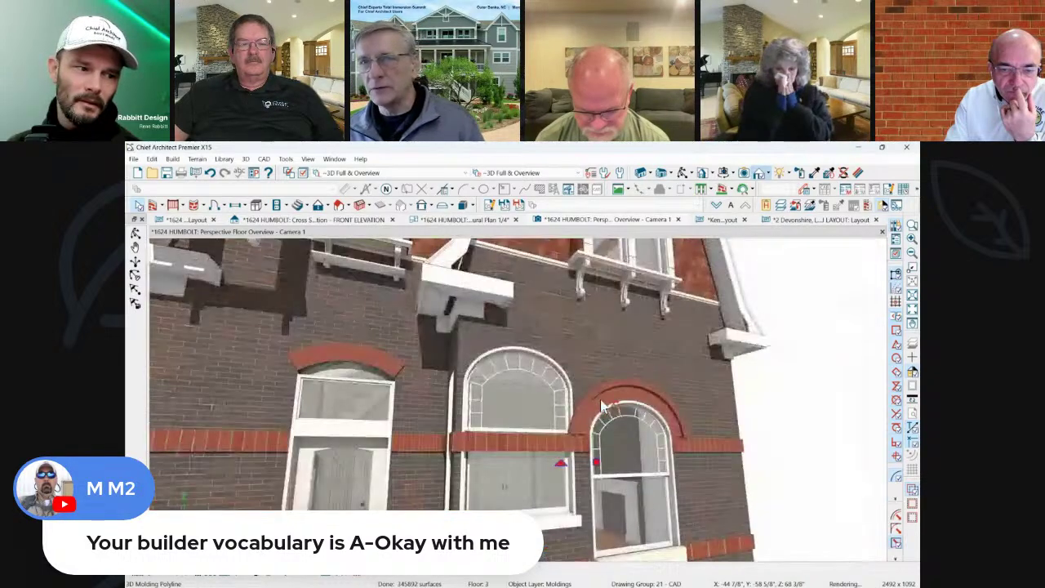
# Slide the right and middle arched windows slightly right along the wall.
pyautogui.click(627, 482)
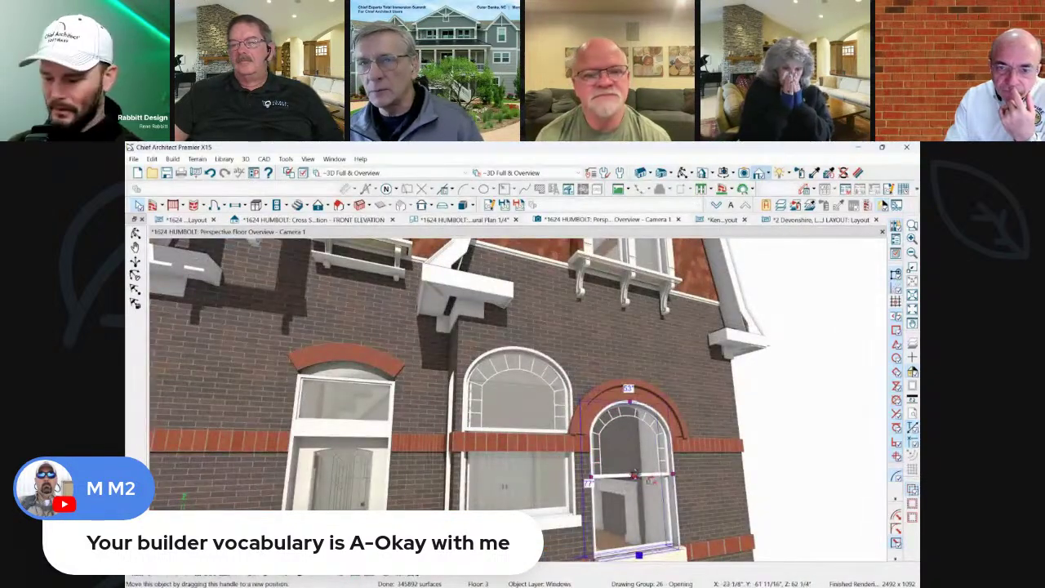
pyautogui.moveTo(650, 482); pyautogui.dragTo(682, 510)
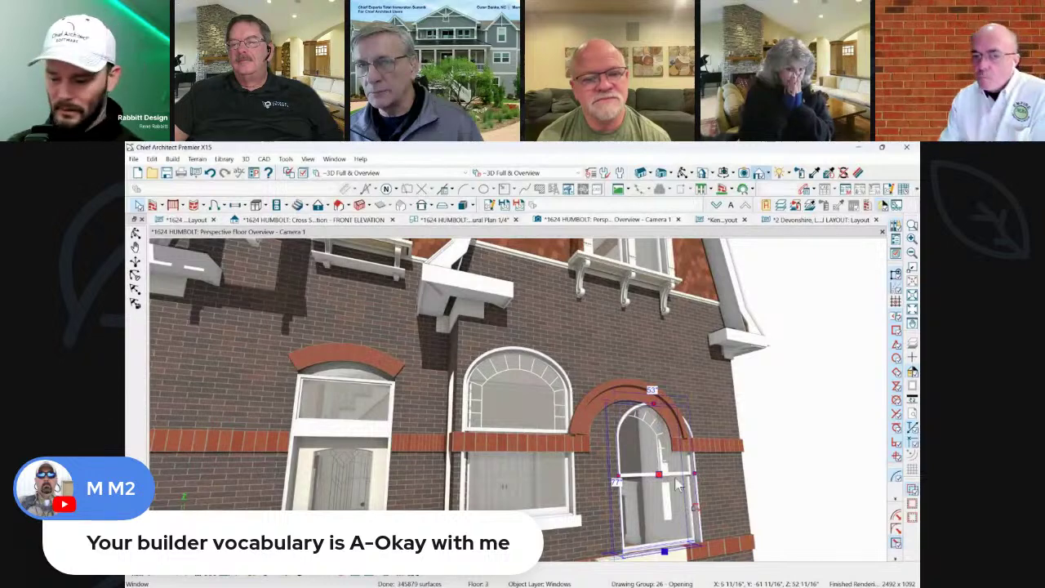
pyautogui.click(487, 445)
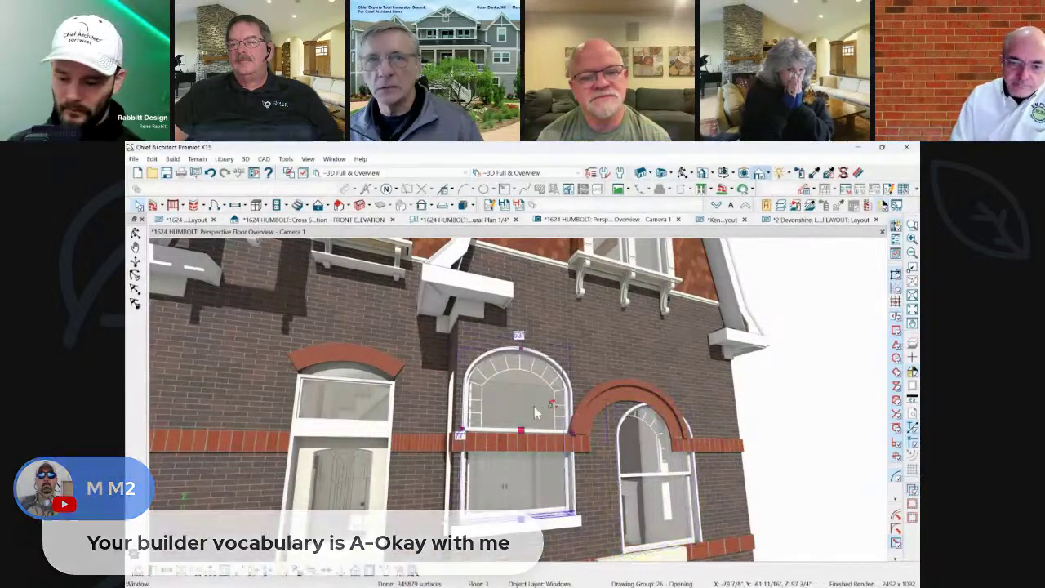
pyautogui.moveTo(525, 448); pyautogui.dragTo(506, 432)
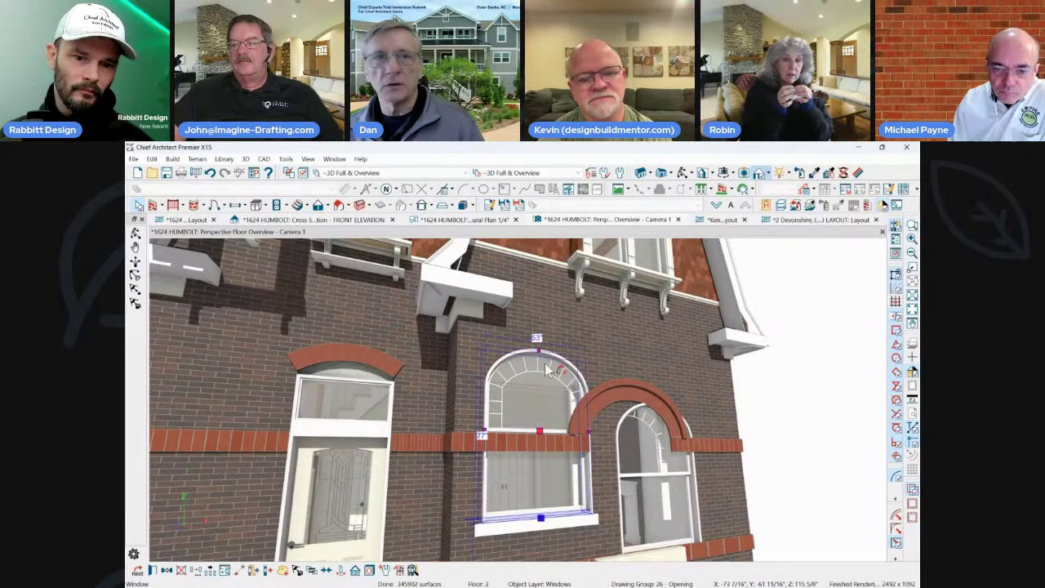
# Close the Camera 1 perspective view and show the FRONT ELEVATION.
pyautogui.click(804, 221)
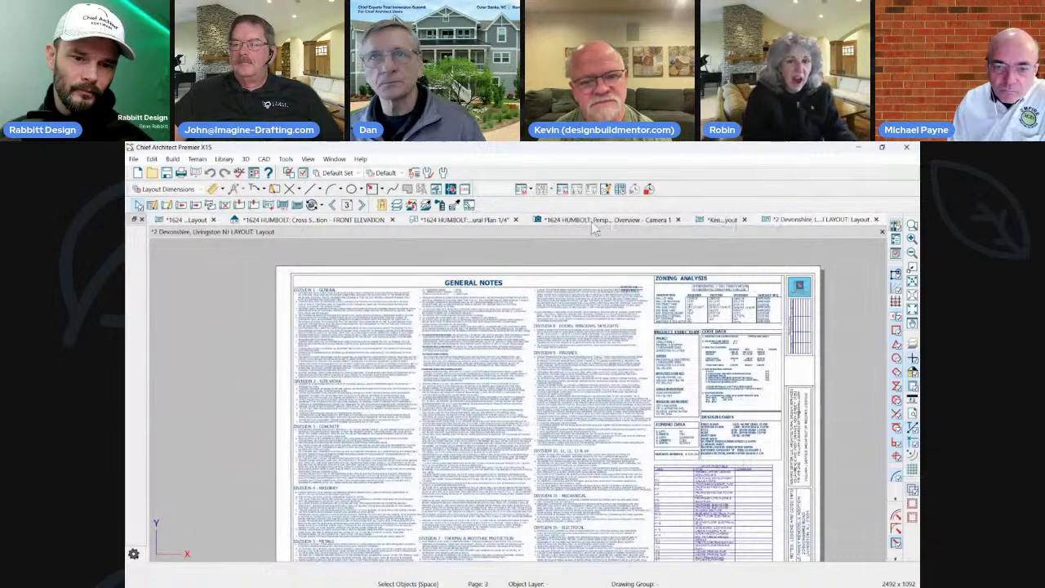
pyautogui.click(594, 221)
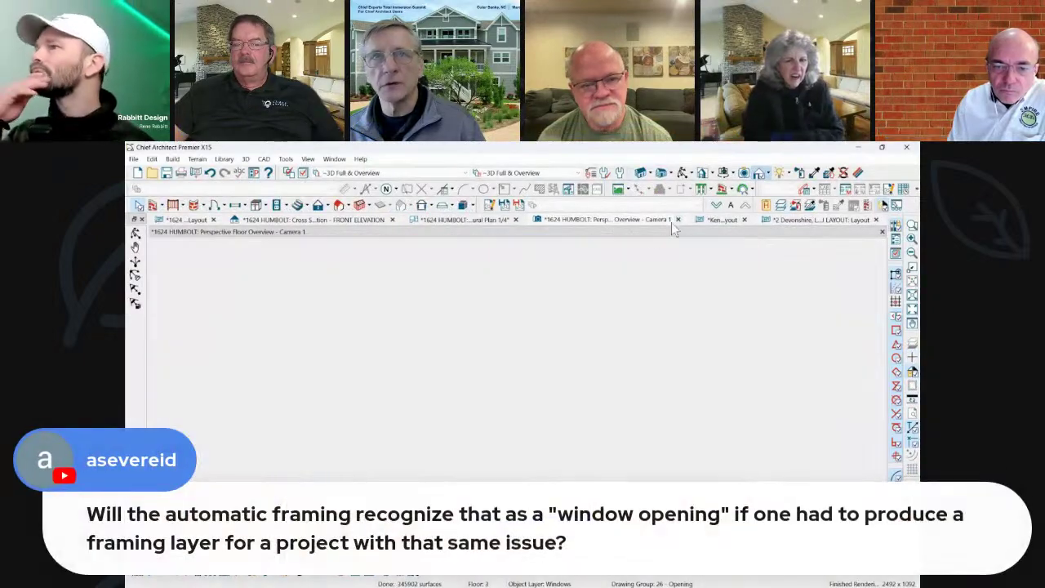
pyautogui.click(678, 219)
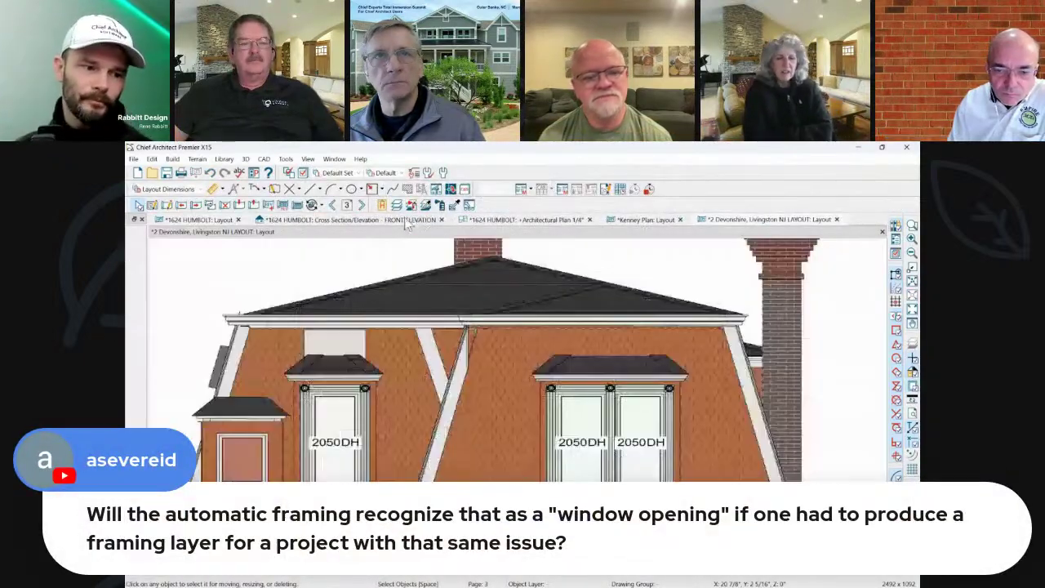
pyautogui.click(405, 221)
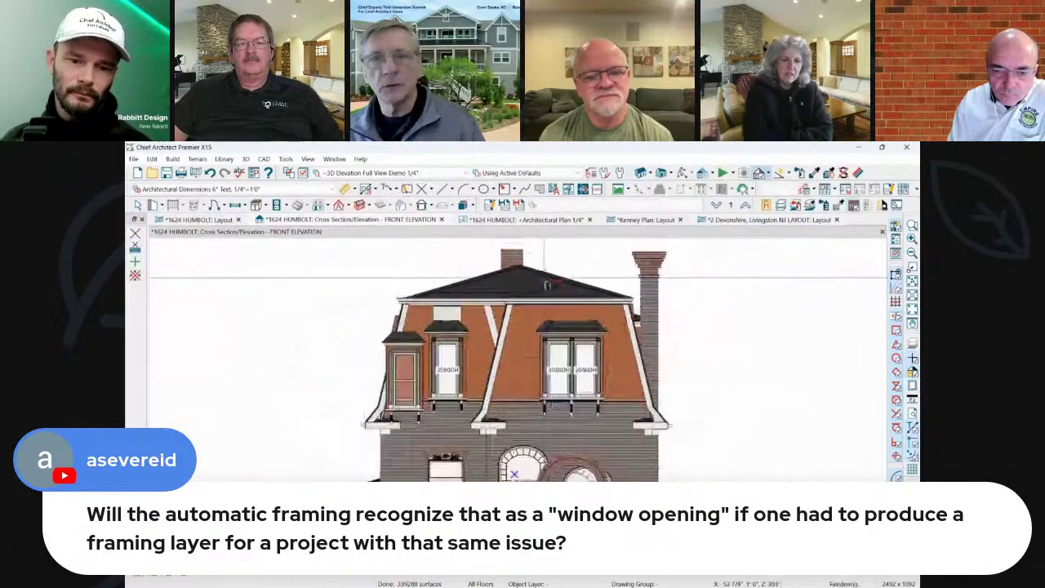
# Raise the arched 4565SH window up the brick wall in two moves, then select its arched head block.
pyautogui.scroll(6, 577, 494)
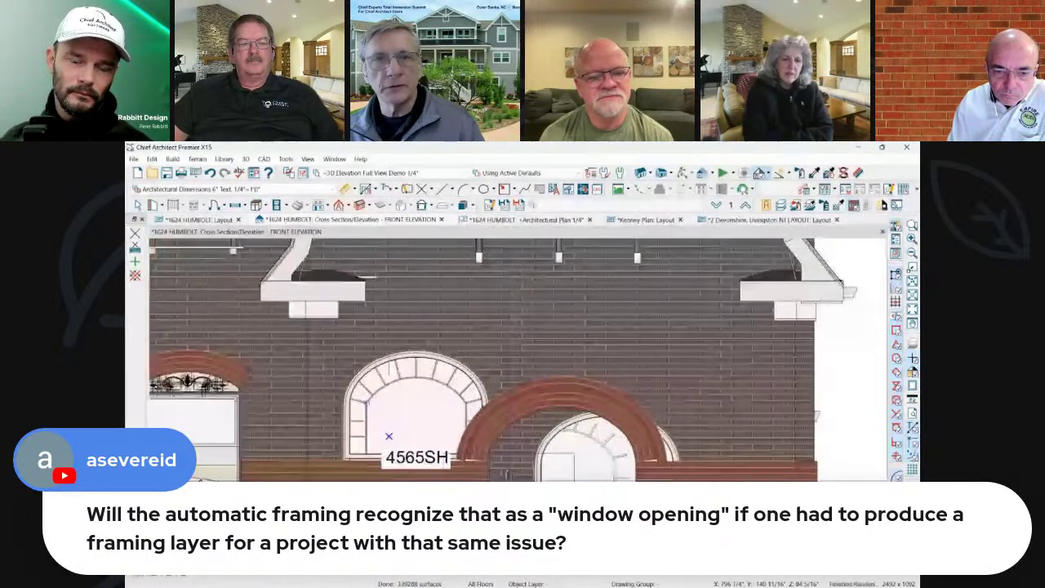
pyautogui.scroll(1, 383, 464)
pyautogui.click(383, 465)
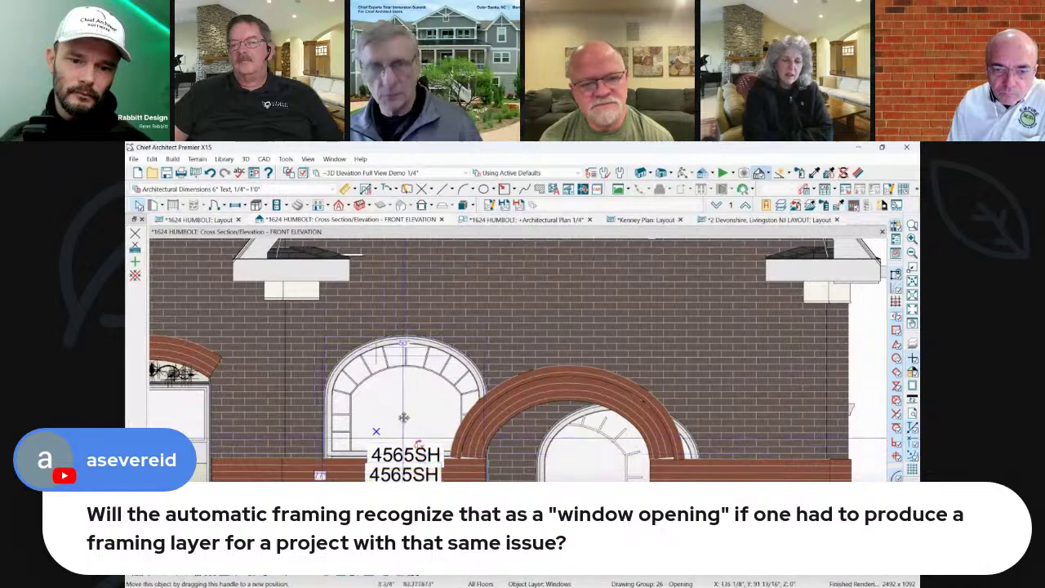
pyautogui.moveTo(403, 417); pyautogui.dragTo(408, 351)
pyautogui.press('Escape')
pyautogui.scroll(1, 458, 297)
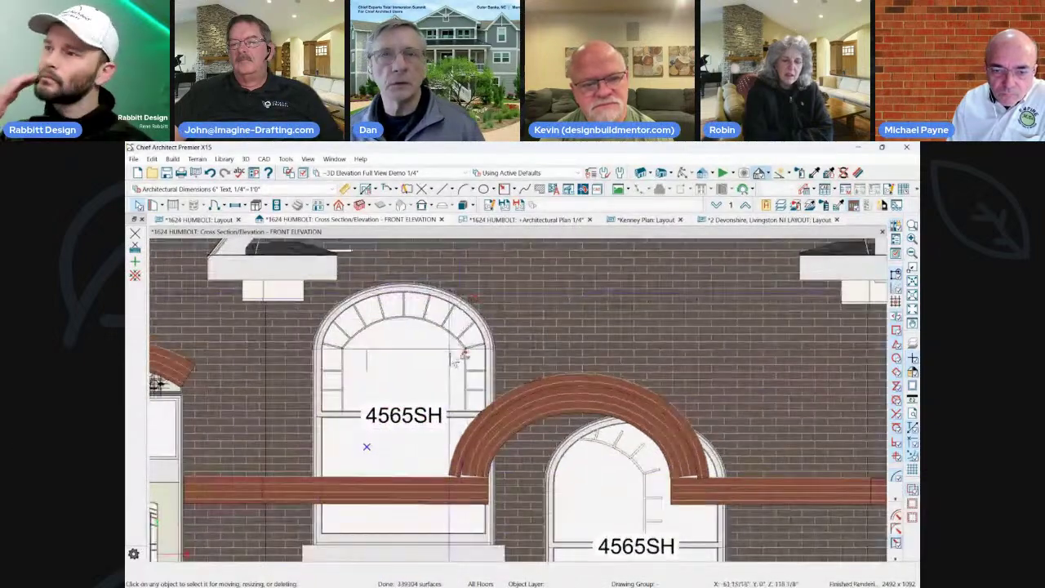
pyautogui.scroll(2, 459, 359)
pyautogui.click(406, 417)
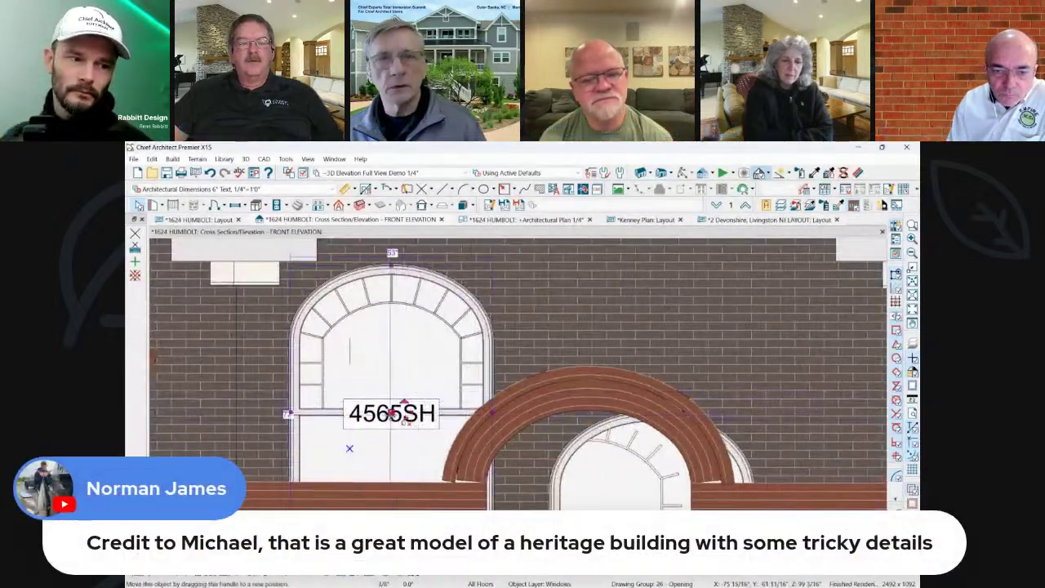
pyautogui.moveTo(405, 416)
pyautogui.mouseDown()
pyautogui.moveTo(404, 439)
pyautogui.moveTo(405, 400)
pyautogui.mouseUp()
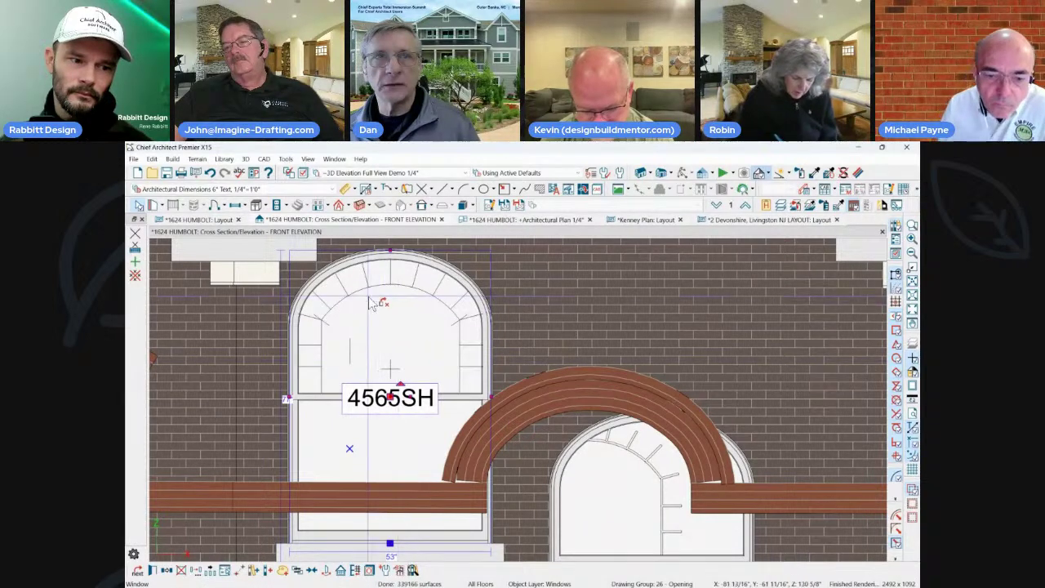
pyautogui.click(396, 282)
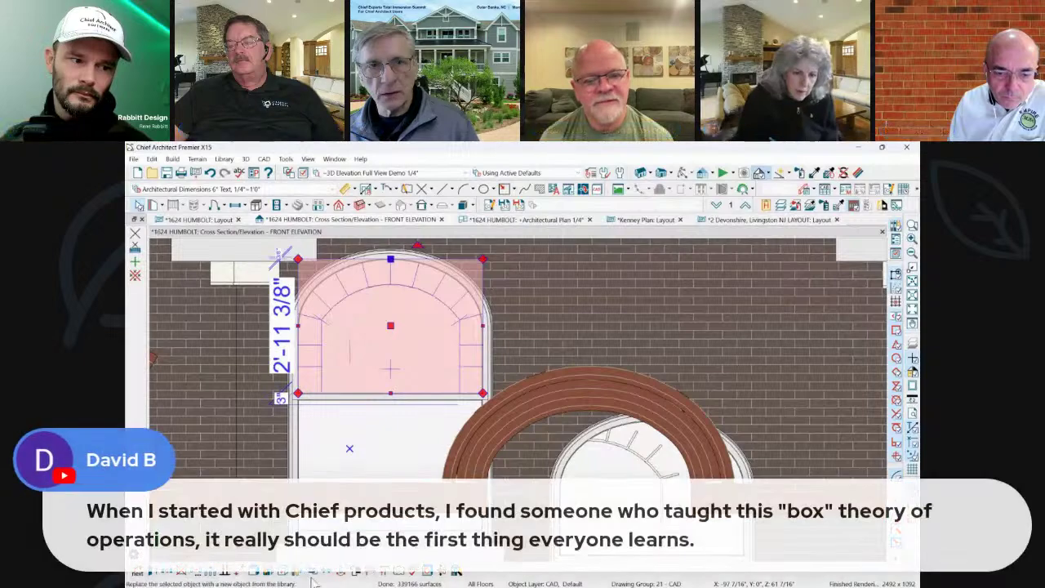
# Explode the arched head block and check its inner curve, centre line and radial lines.
pyautogui.click(257, 577)
pyautogui.press('Escape')
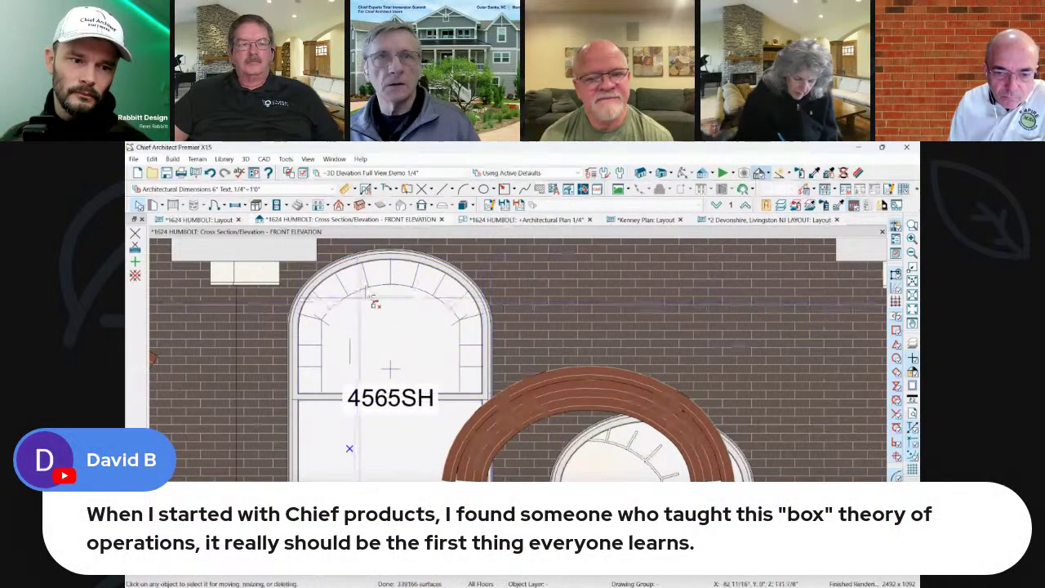
pyautogui.scroll(1, 371, 288)
pyautogui.click(409, 287)
pyautogui.click(411, 279)
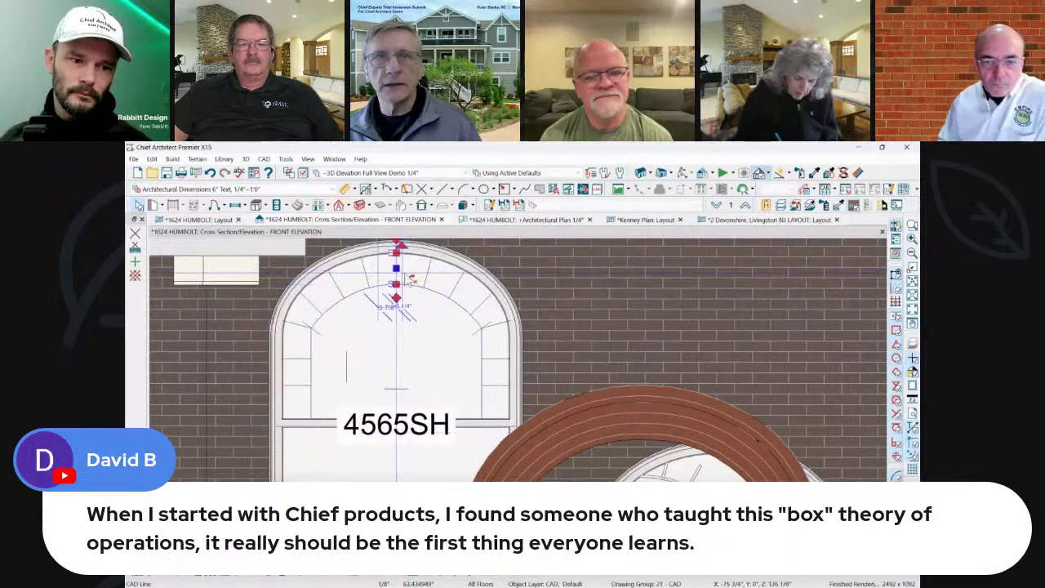
pyautogui.click(426, 279)
pyautogui.click(456, 284)
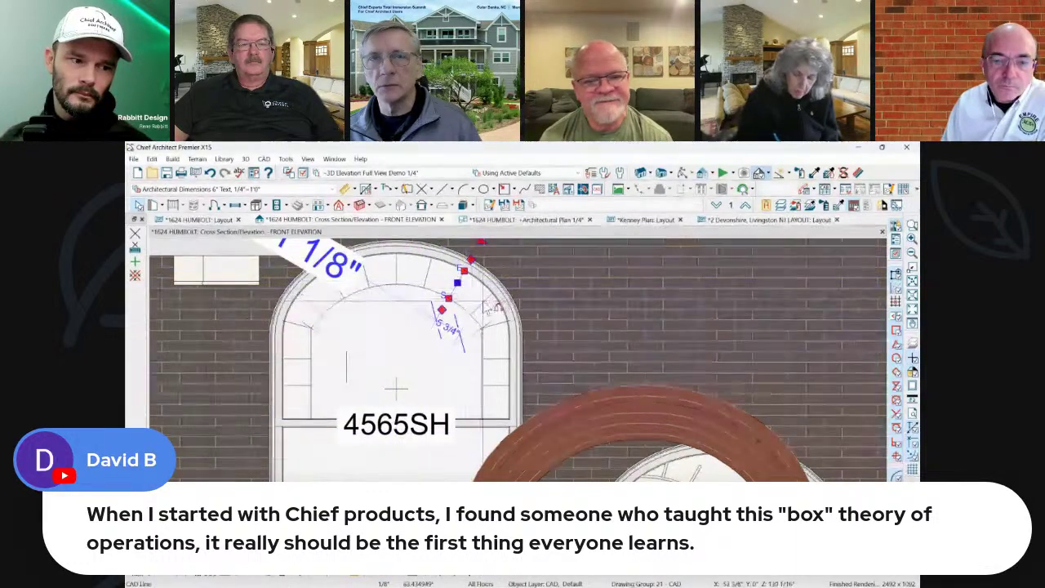
pyautogui.click(483, 302)
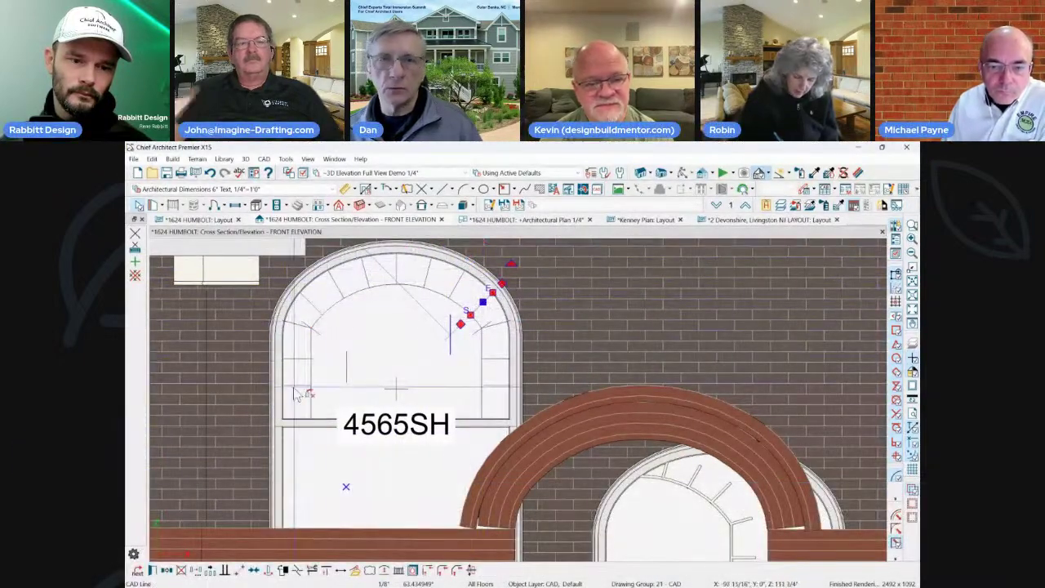
pyautogui.scroll(-2, 435, 267)
pyautogui.scroll(2, 408, 470)
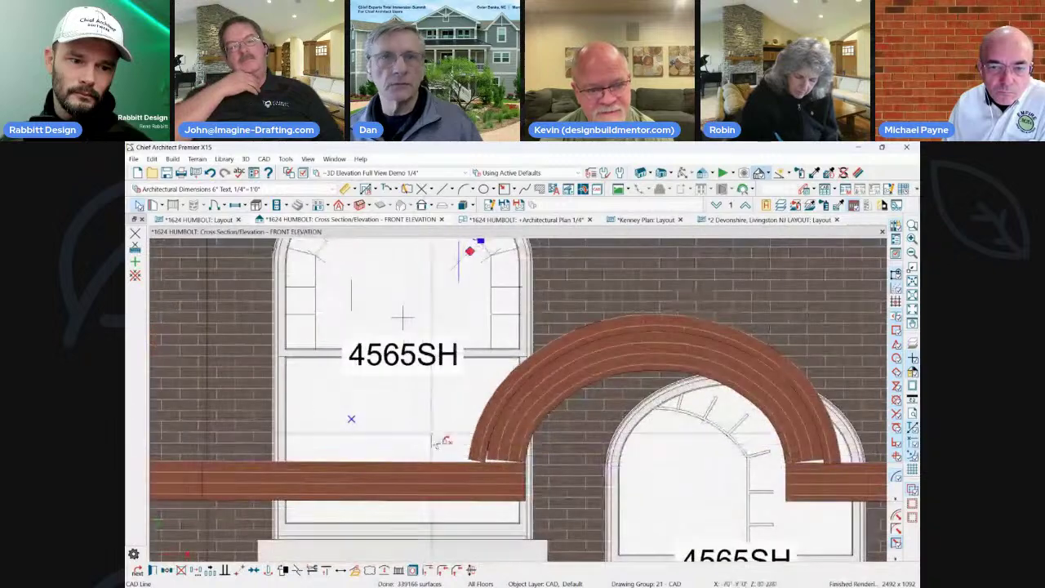
pyautogui.click(447, 191)
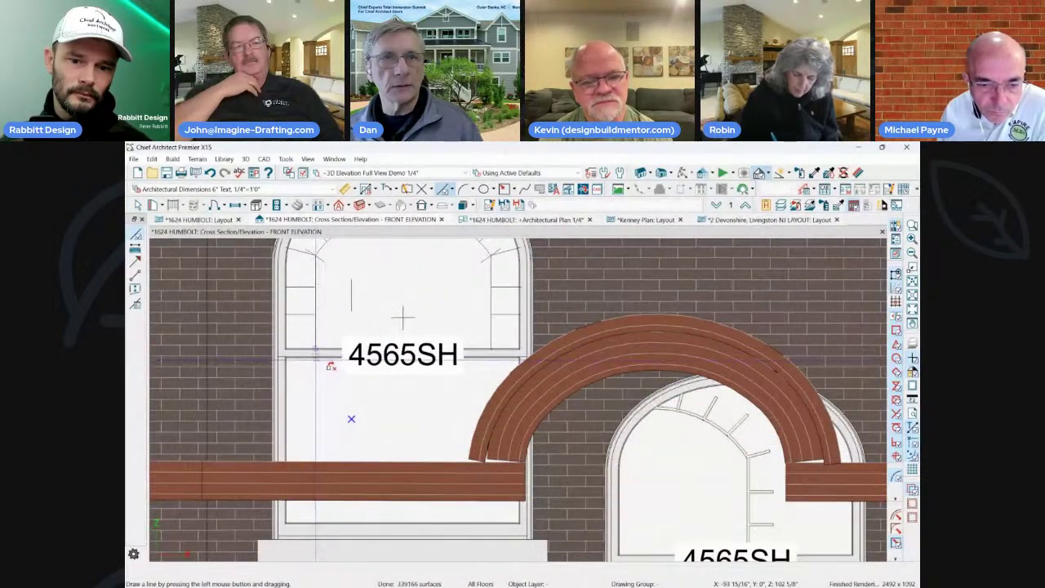
# Draw lines beside the 4565SH window and group them into a CAD block.
pyautogui.moveTo(317, 356)
pyautogui.mouseDown()
pyautogui.moveTo(311, 524)
pyautogui.moveTo(323, 524)
pyautogui.mouseUp()
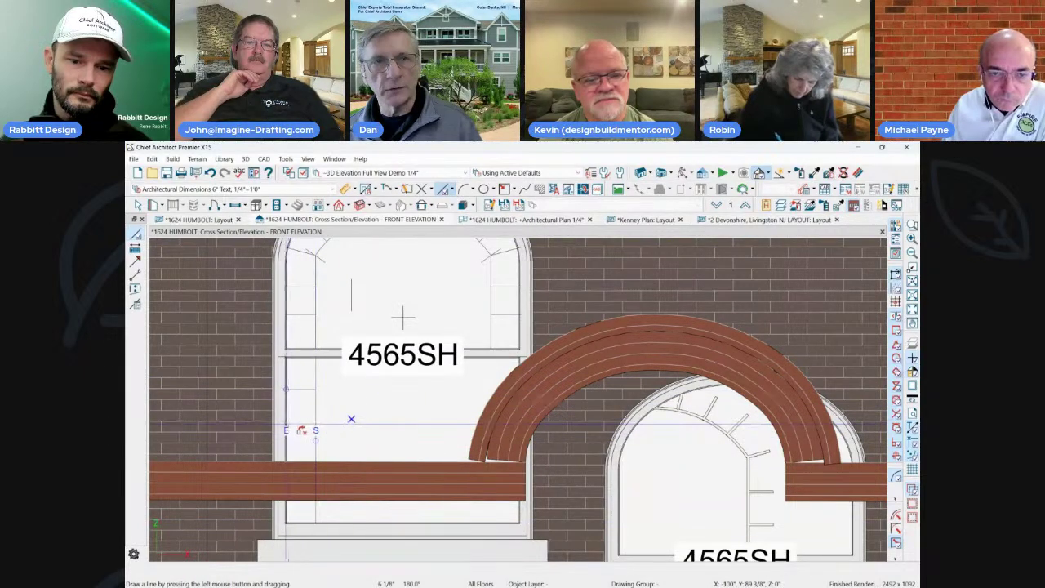
pyautogui.moveTo(287, 424); pyautogui.dragTo(287, 423)
pyautogui.press('space')
pyautogui.keyDown('shift'); pyautogui.moveTo(308, 380); pyautogui.dragTo(330, 431); pyautogui.keyUp('shift')
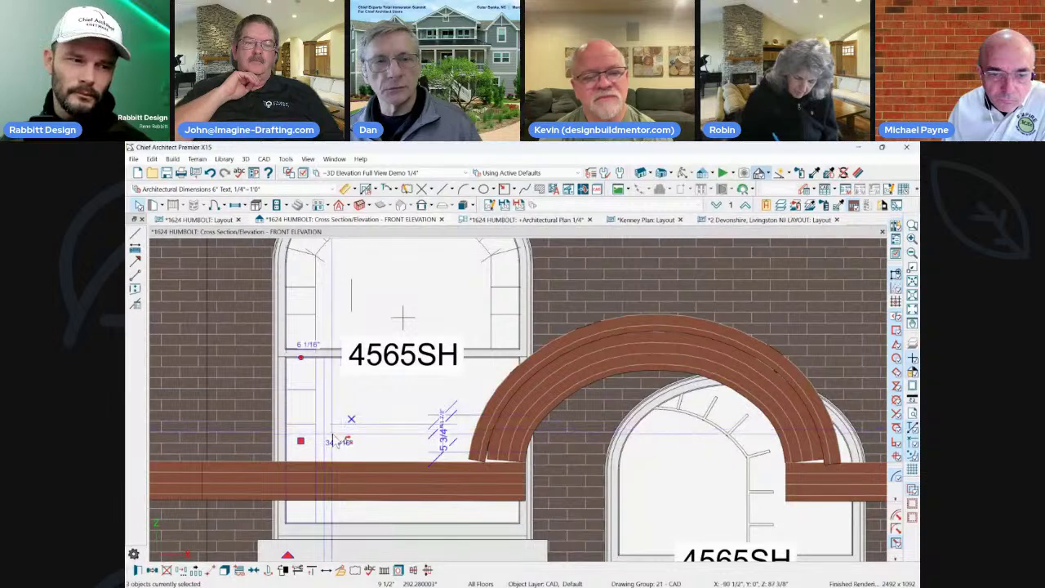
pyautogui.click(226, 570)
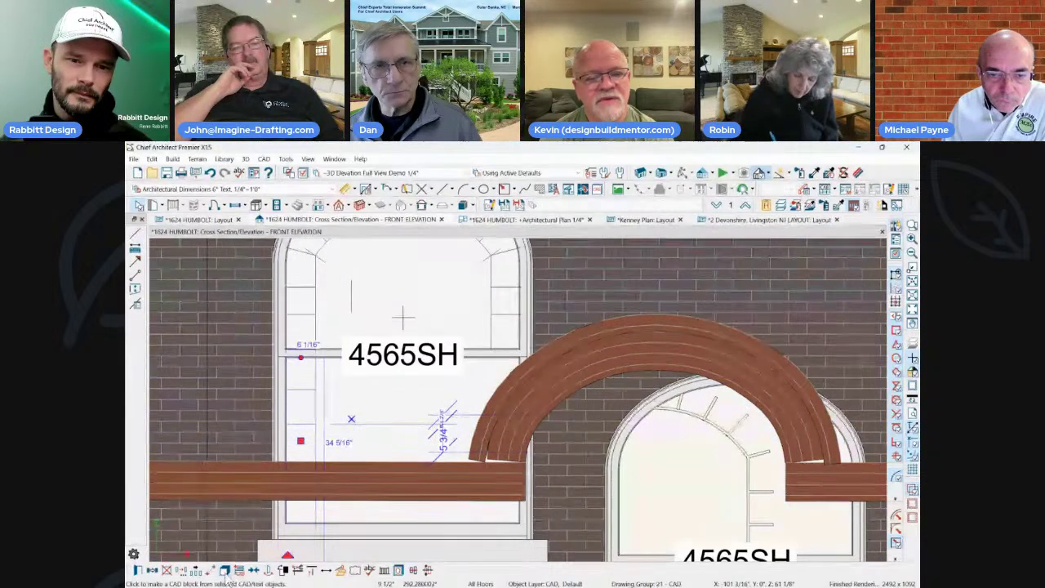
pyautogui.click(384, 428)
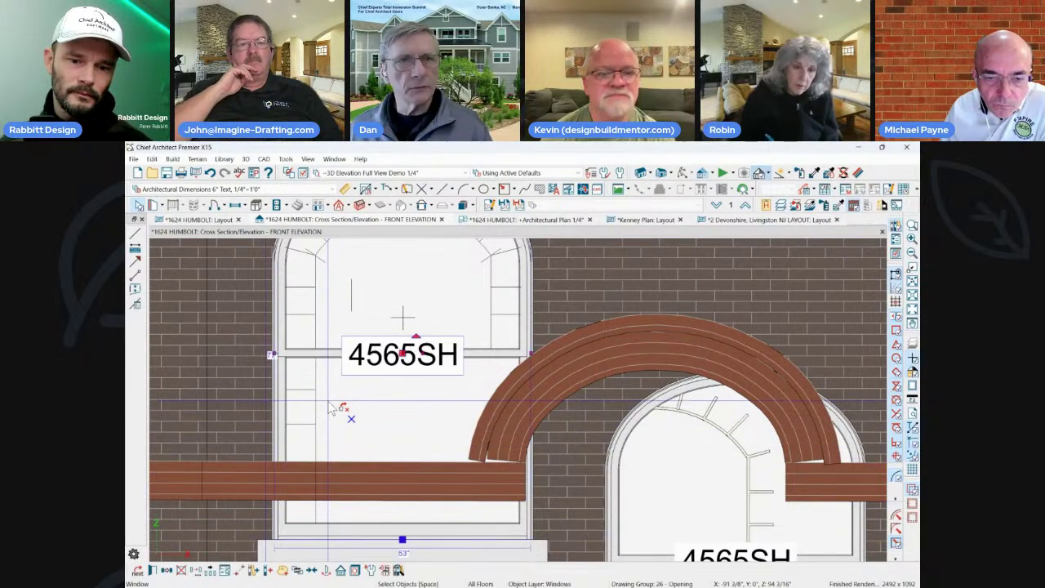
# Resize the brick trim block beside the window to 6 inches wide.
pyautogui.click(310, 576)
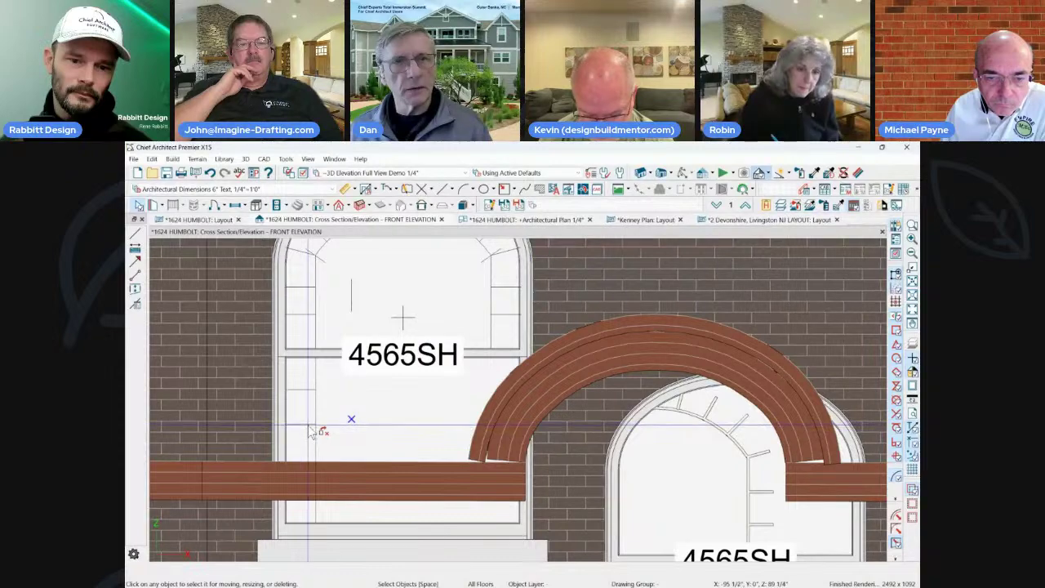
pyautogui.click(320, 430)
pyautogui.scroll(2, 317, 427)
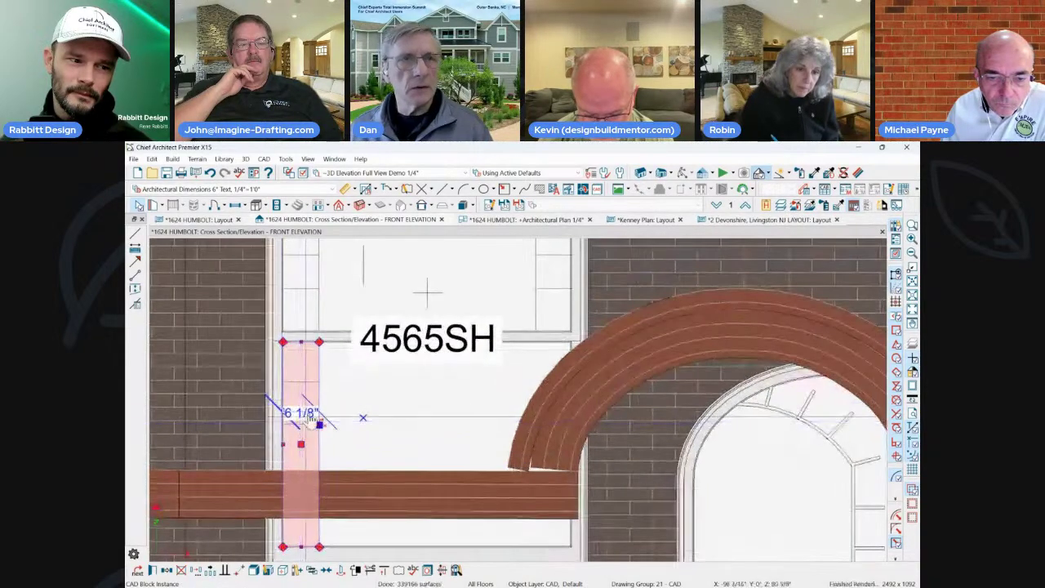
pyautogui.scroll(-1, 318, 420)
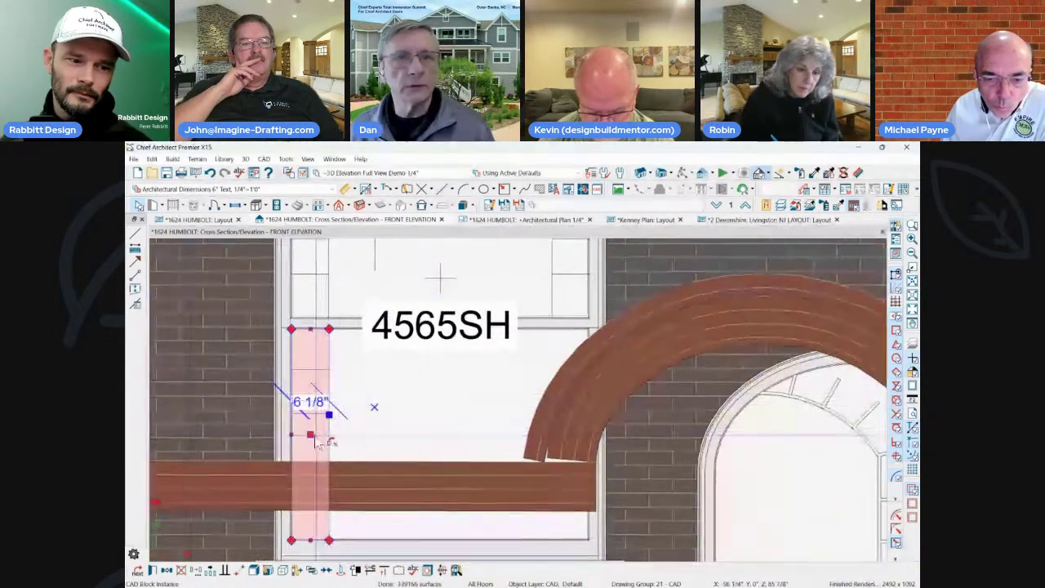
pyautogui.moveTo(313, 434); pyautogui.dragTo(309, 434)
# Shift-select all the arch's radial lines and the window jamb lines.
pyautogui.click(394, 404)
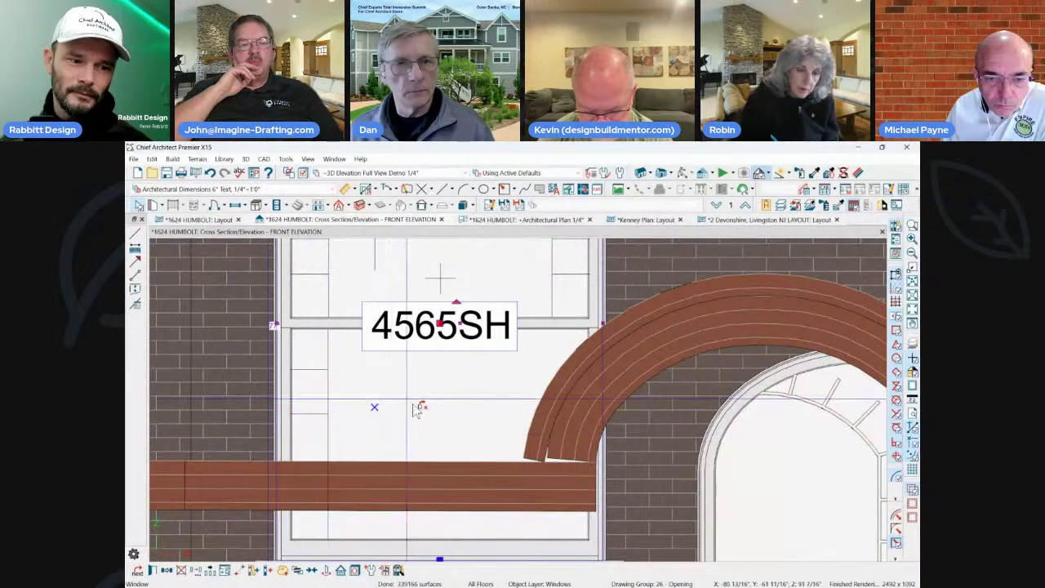
pyautogui.scroll(-1, 434, 422)
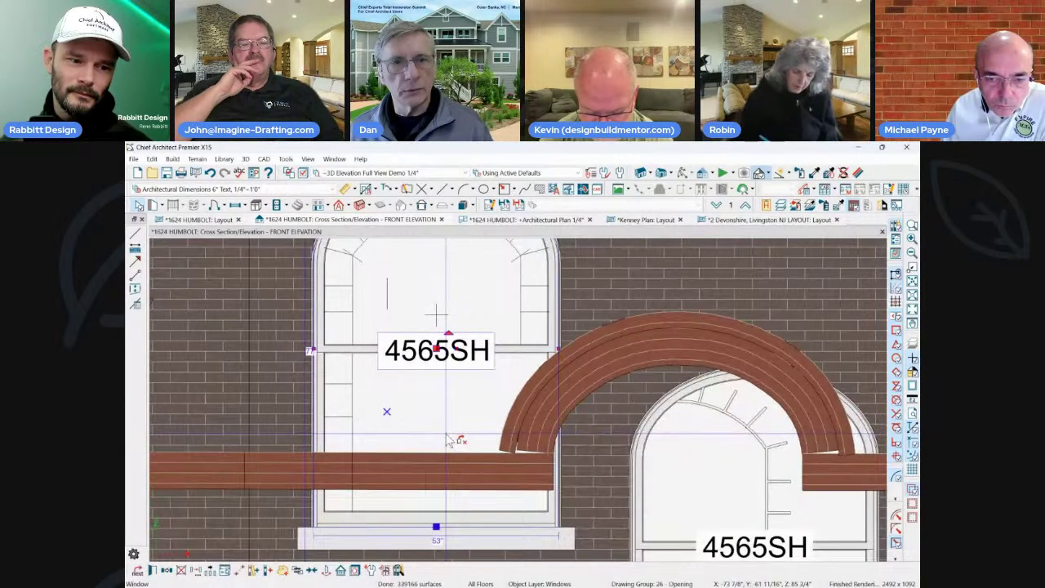
pyautogui.scroll(-1, 384, 408)
pyautogui.scroll(1, 367, 300)
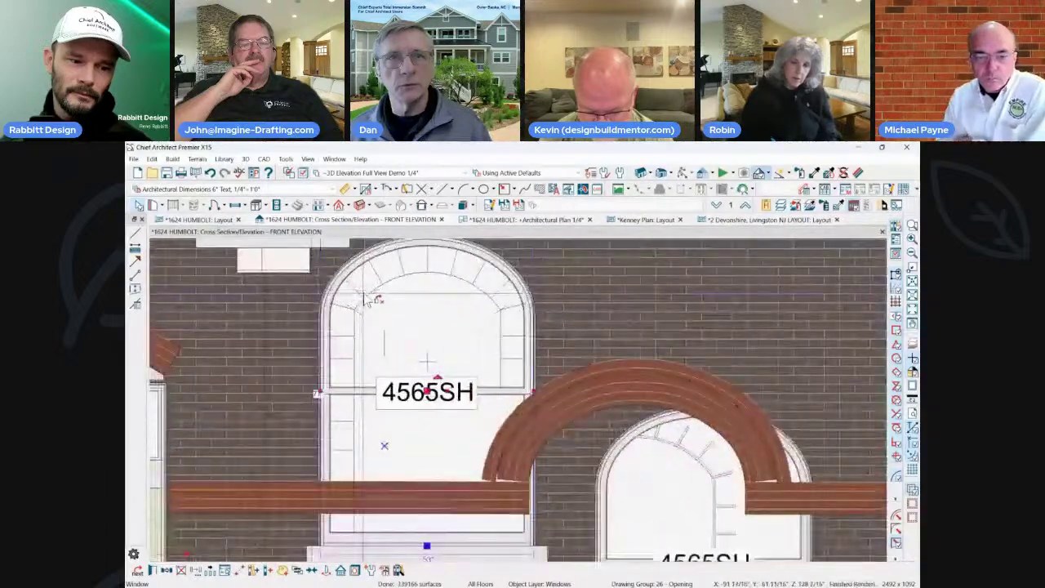
pyautogui.scroll(1, 366, 300)
pyautogui.click(346, 333)
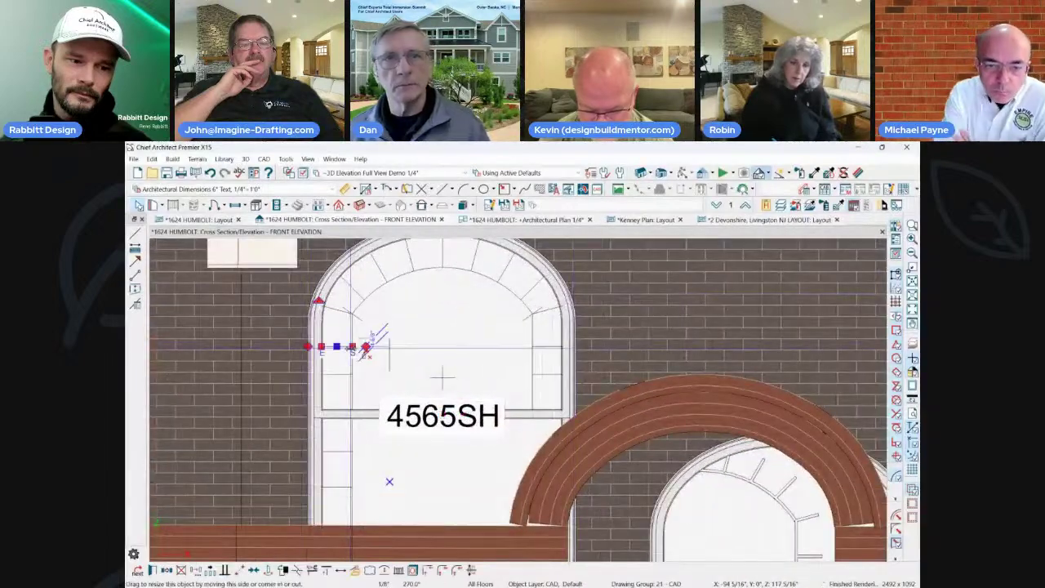
pyautogui.keyDown('shift'); pyautogui.click(346, 312); pyautogui.keyUp('shift')
pyautogui.keyDown('shift'); pyautogui.click(359, 294); pyautogui.keyUp('shift')
pyautogui.keyDown('shift'); pyautogui.click(384, 276); pyautogui.keyUp('shift')
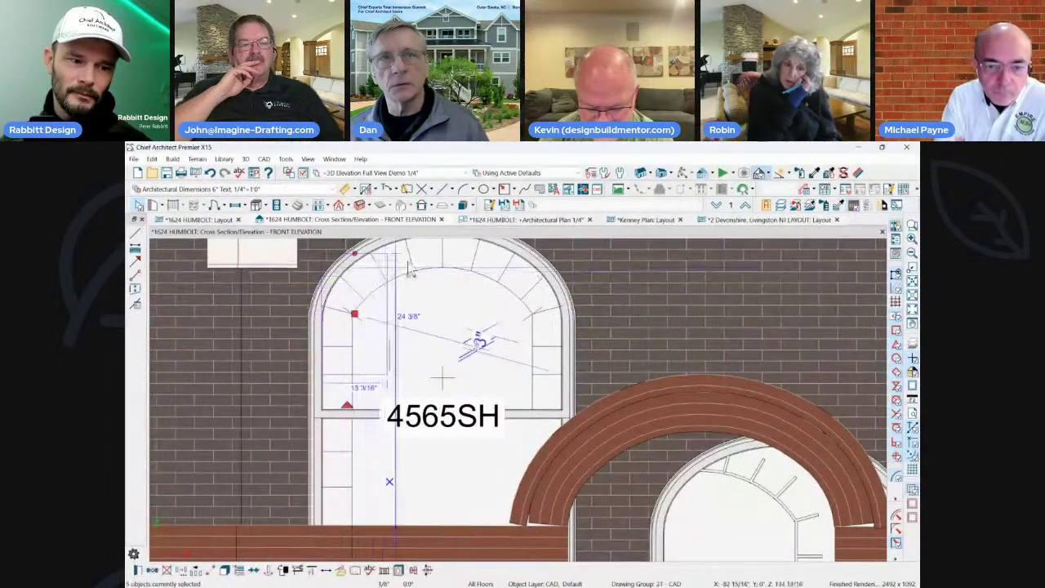
pyautogui.keyDown('shift'); pyautogui.click(441, 256); pyautogui.keyUp('shift')
pyautogui.keyDown('shift'); pyautogui.click(478, 265); pyautogui.keyUp('shift')
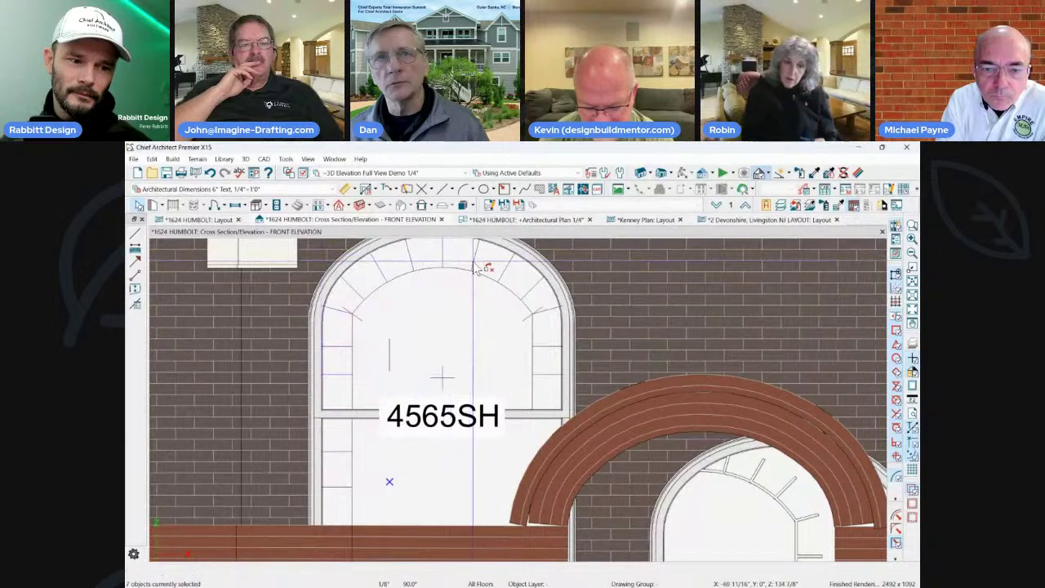
pyautogui.keyDown('shift'); pyautogui.click(504, 276); pyautogui.keyUp('shift')
pyautogui.keyDown('shift'); pyautogui.click(529, 292); pyautogui.keyUp('shift')
pyautogui.keyDown('shift'); pyautogui.click(555, 311); pyautogui.keyUp('shift')
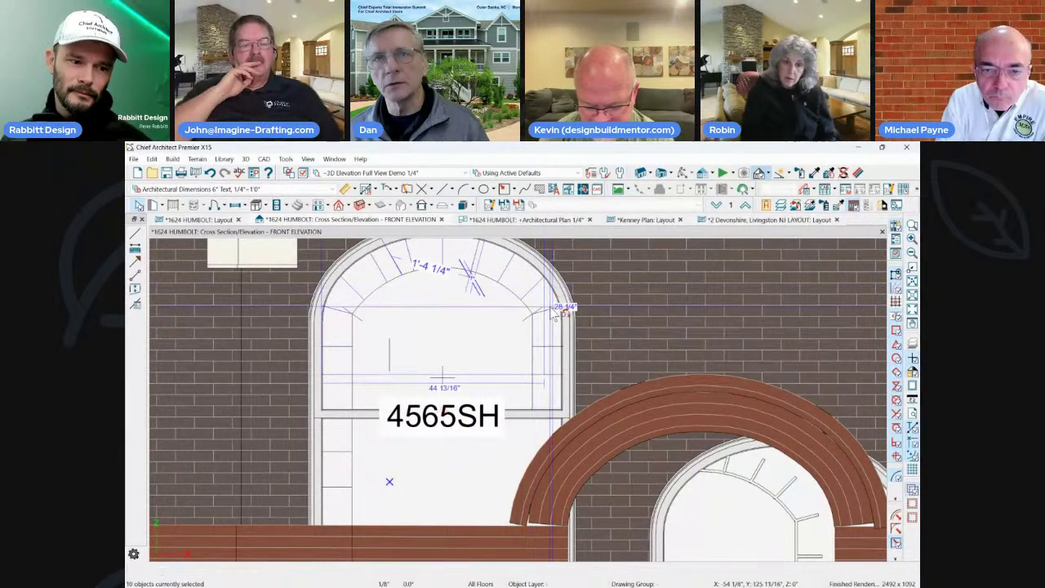
pyautogui.keyDown('shift'); pyautogui.click(558, 334); pyautogui.keyUp('shift')
pyautogui.keyDown('shift'); pyautogui.click(550, 392); pyautogui.keyUp('shift')
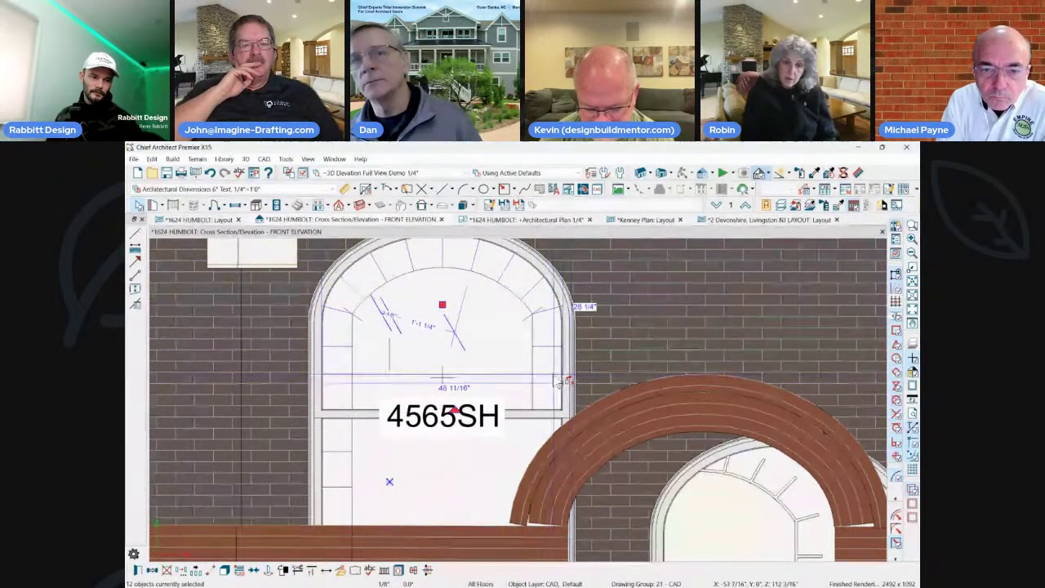
pyautogui.keyDown('shift'); pyautogui.click(529, 363); pyautogui.keyUp('shift')
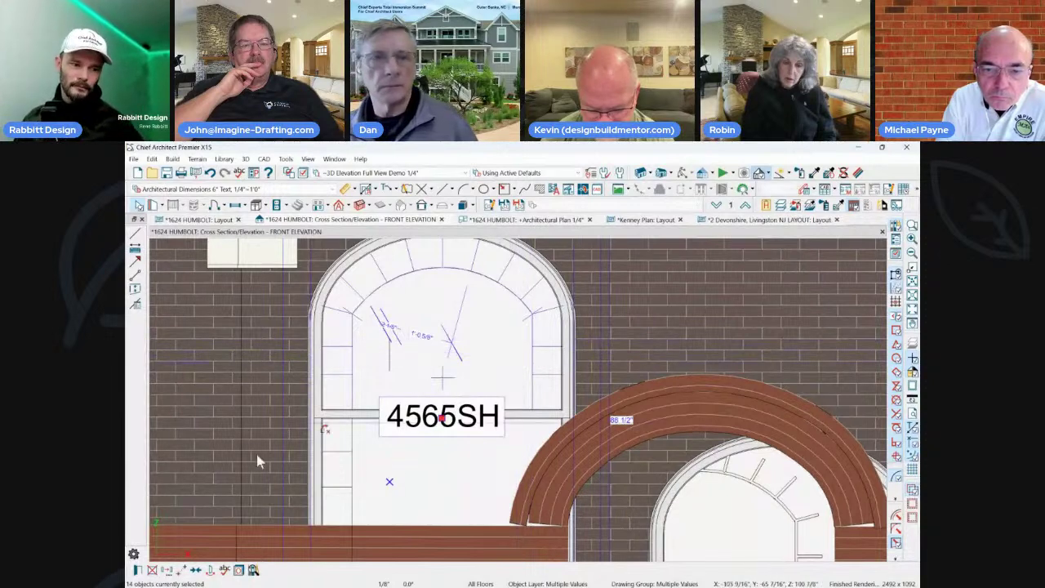
# Reselect the arch lines with box selections and combine them into one CAD block.
pyautogui.click(369, 323)
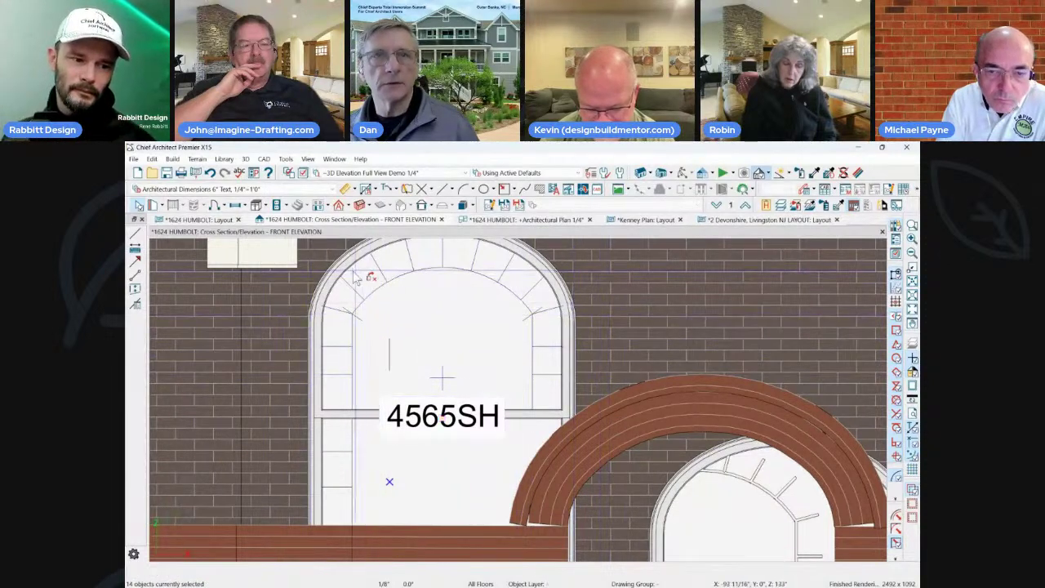
pyautogui.moveTo(334, 290); pyautogui.dragTo(392, 353)
pyautogui.click(390, 353)
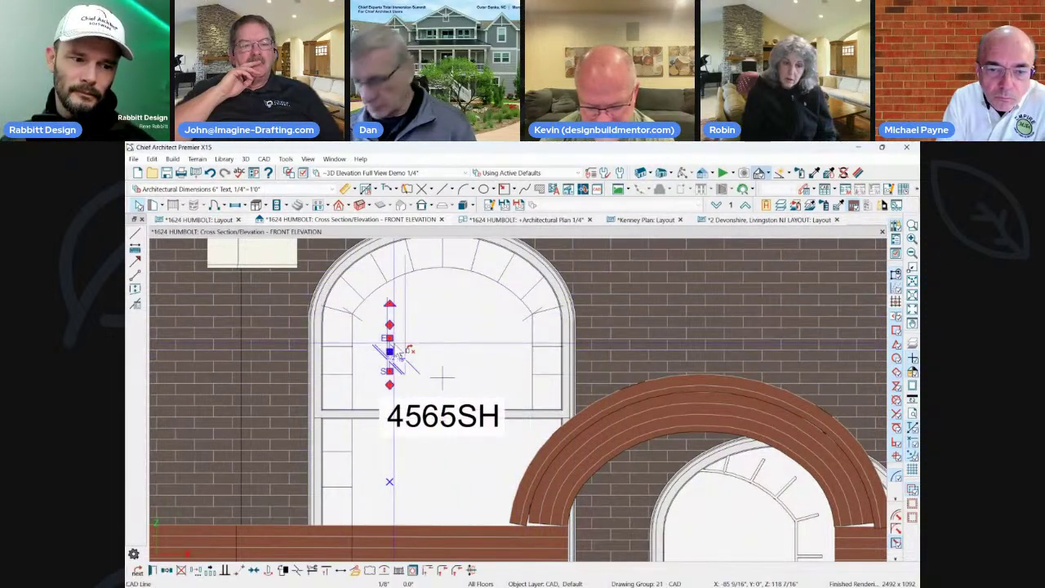
pyautogui.moveTo(351, 294); pyautogui.dragTo(549, 407)
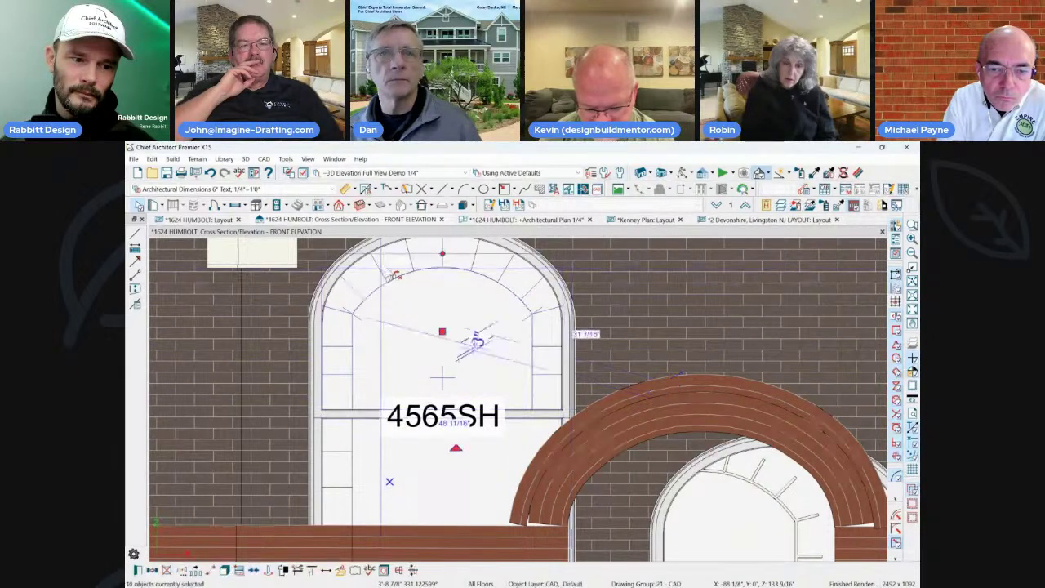
pyautogui.keyDown('shift'); pyautogui.click(447, 264); pyautogui.keyUp('shift')
pyautogui.keyDown('shift'); pyautogui.click(447, 264); pyautogui.keyUp('shift')
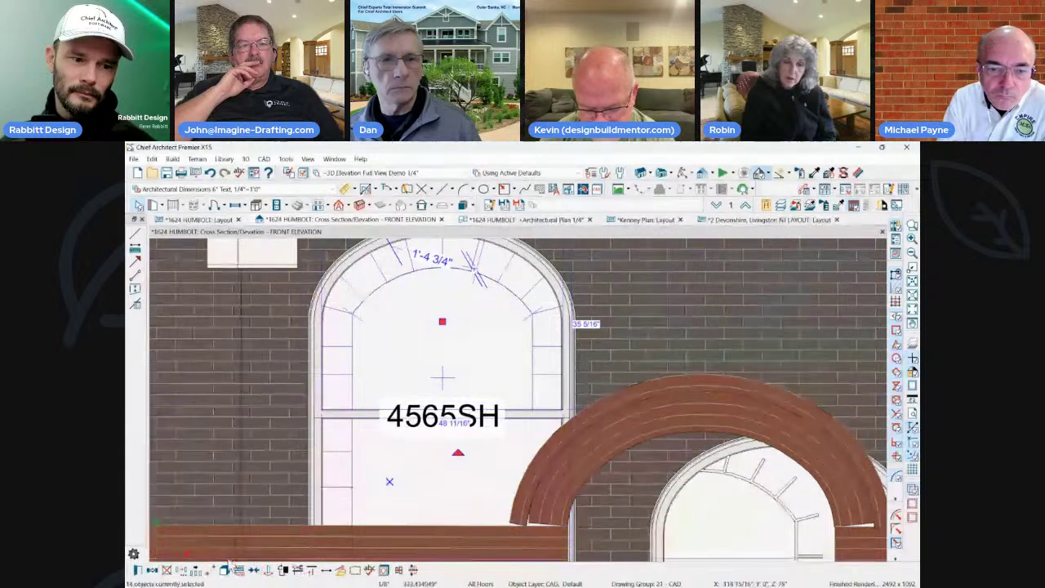
pyautogui.click(311, 569)
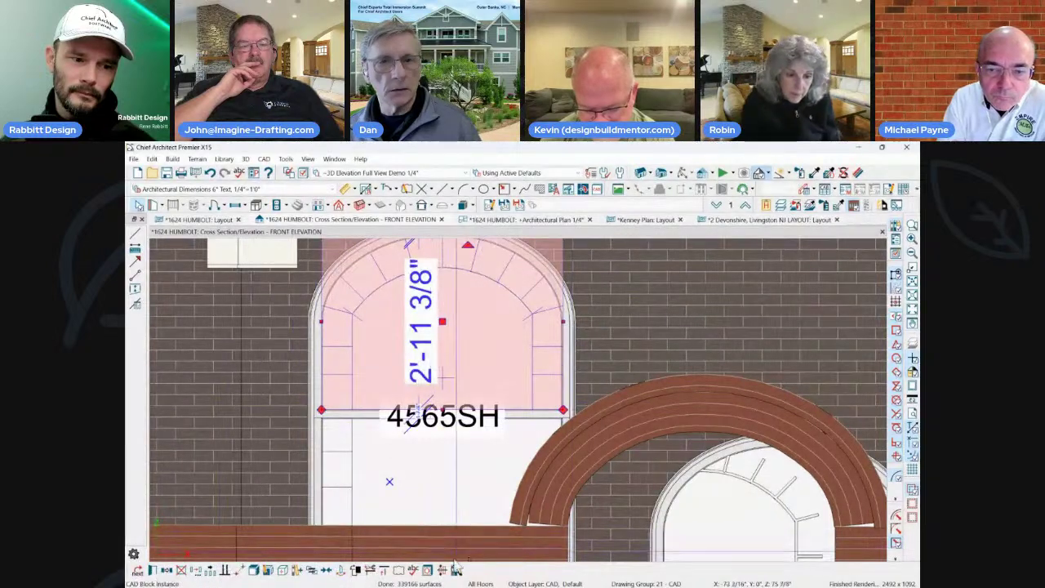
pyautogui.click(418, 490)
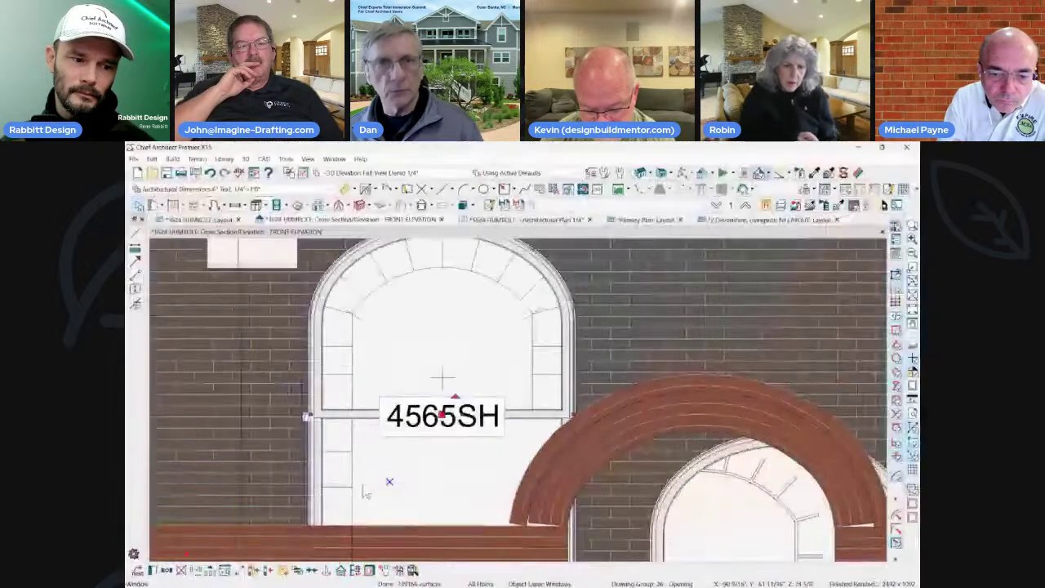
pyautogui.click(347, 445)
pyautogui.scroll(-3, 348, 429)
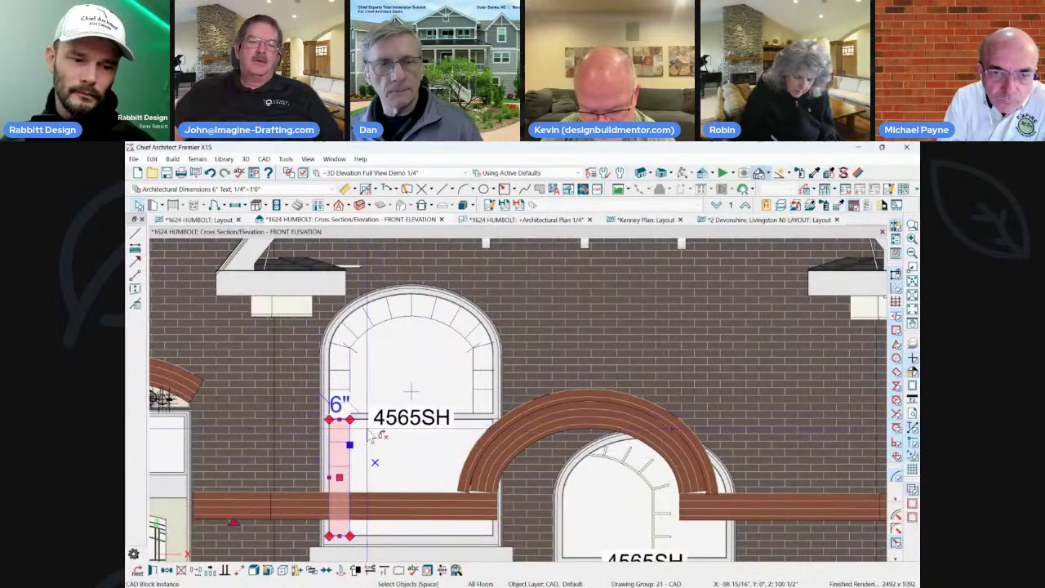
# Load the grouped arch lines into the 4565SH window as muntins and open its specification.
pyautogui.click(400, 451)
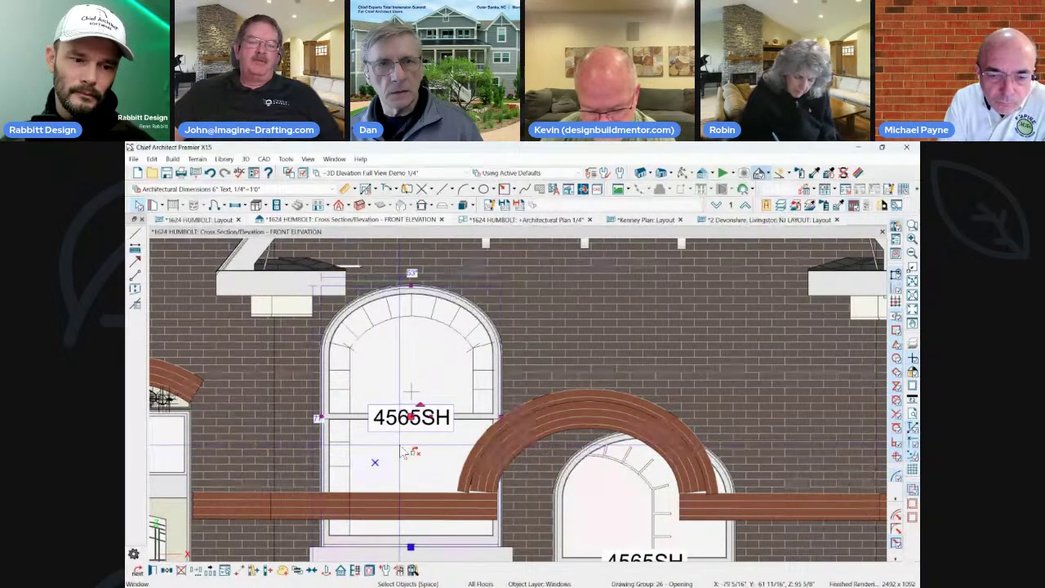
pyautogui.click(350, 448)
pyautogui.click(349, 448)
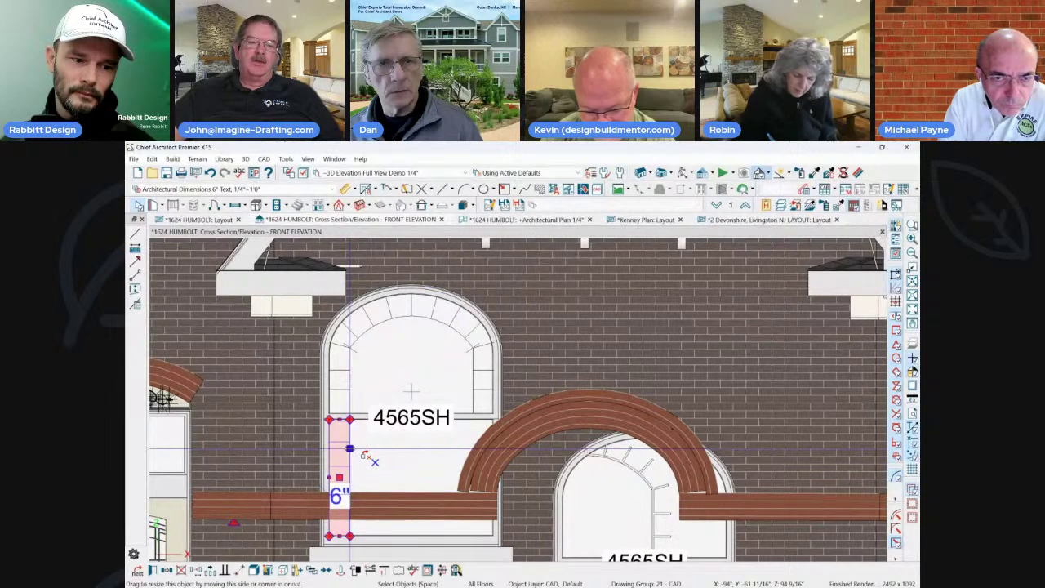
pyautogui.click(408, 453)
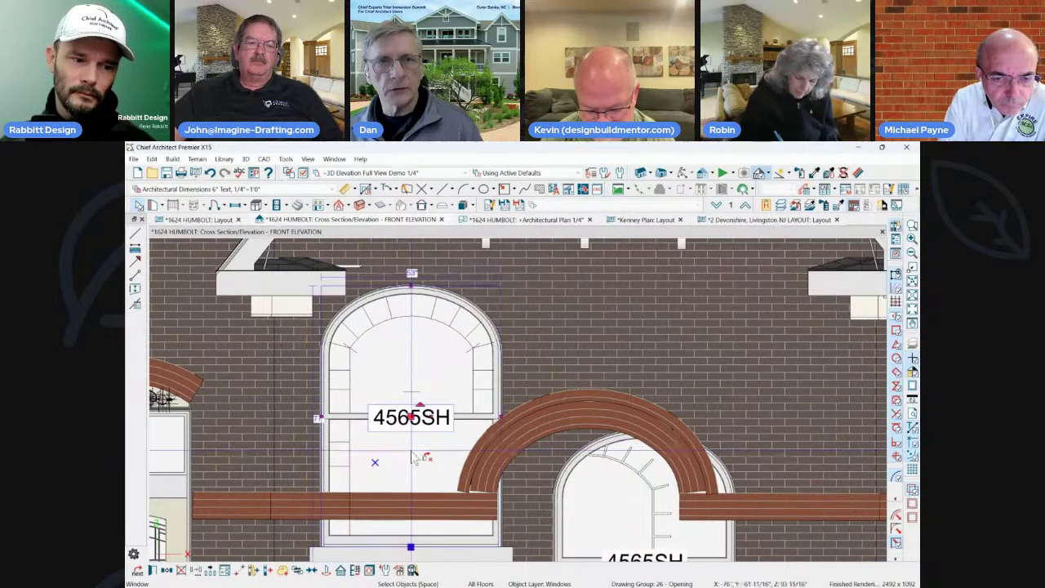
pyautogui.click(360, 572)
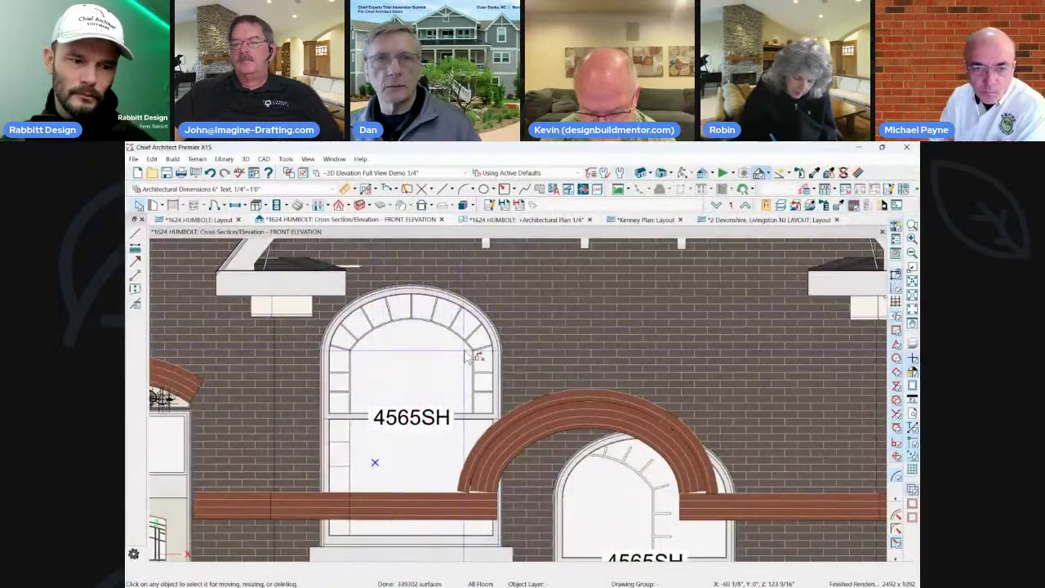
pyautogui.click(352, 451)
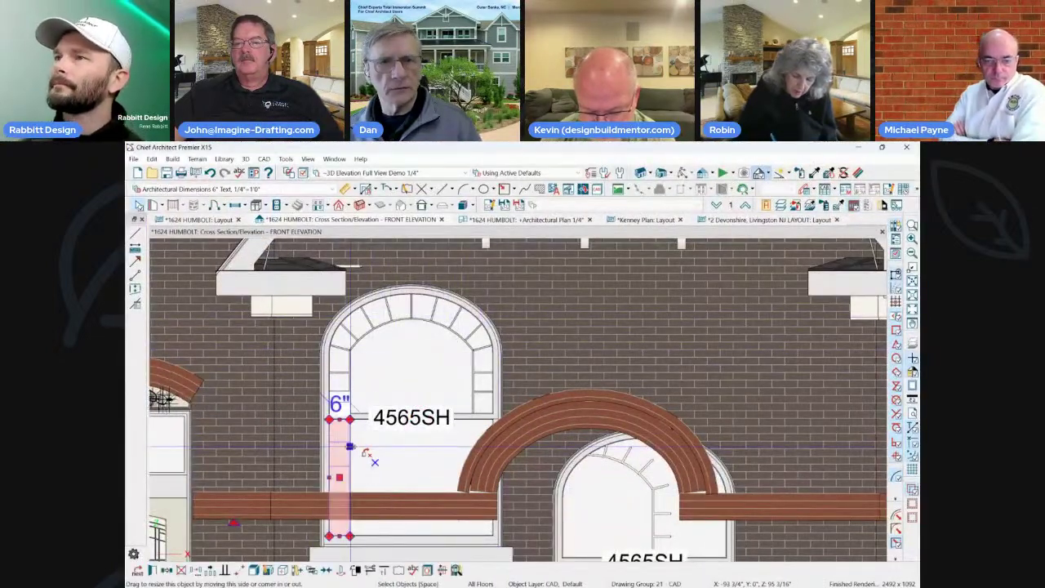
pyautogui.doubleClick(373, 458)
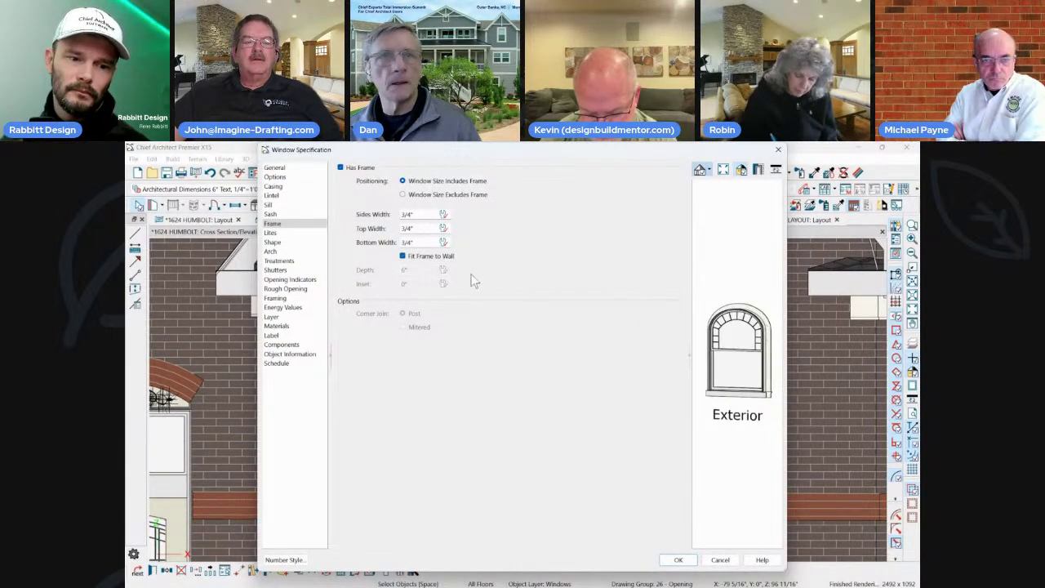
# Set the 4565SH window's muntin width to 1" in the Lites panel and apply.
pyautogui.click(270, 232)
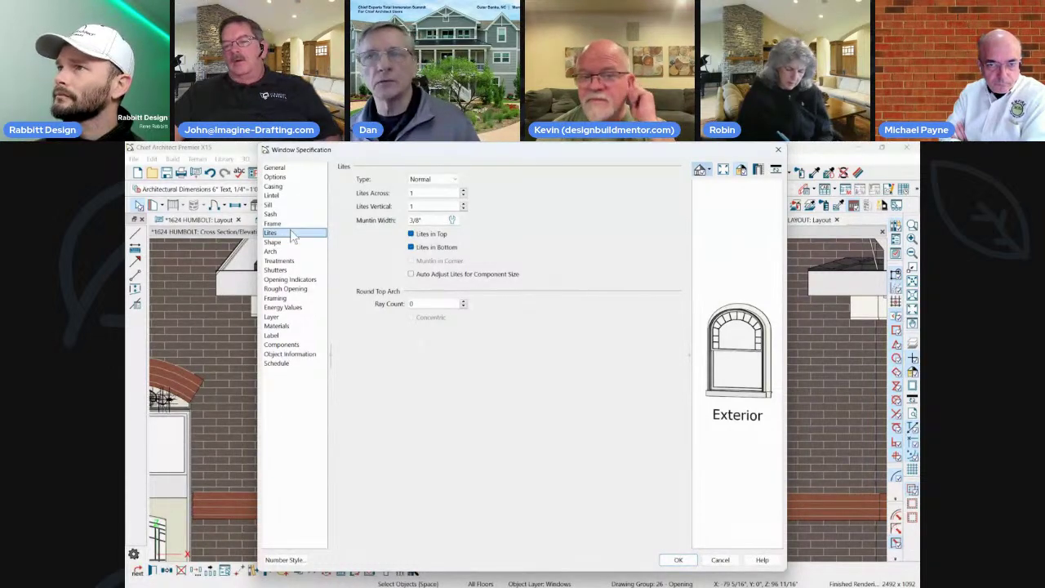
pyautogui.moveTo(481, 152); pyautogui.dragTo(441, 154)
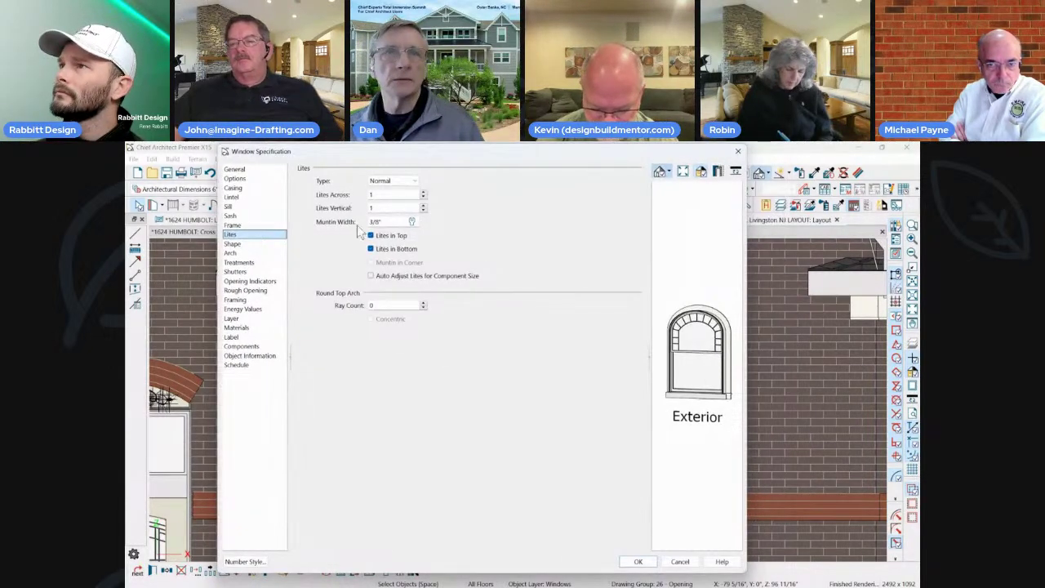
pyautogui.doubleClick(386, 222)
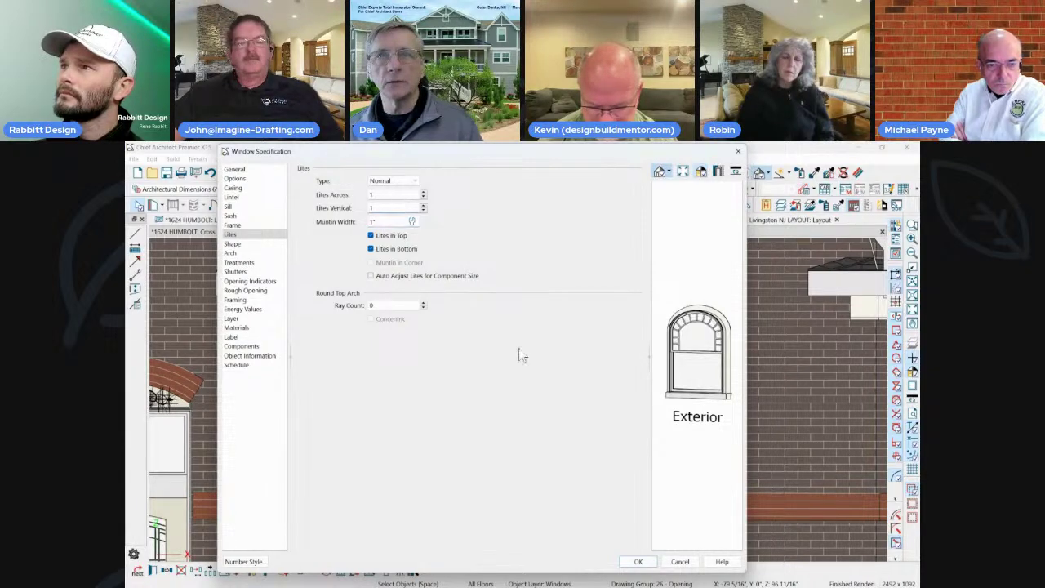
pyautogui.click(638, 565)
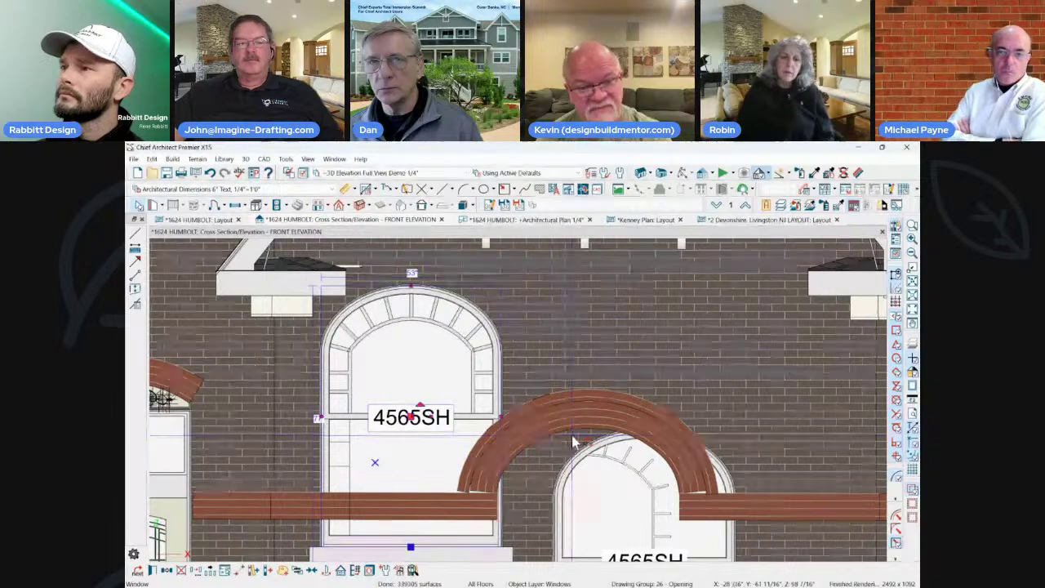
# Inspect the mansard roof planes and shift the small left dormer window out to the left.
pyautogui.scroll(-1, 534, 380)
pyautogui.scroll(-4, 414, 443)
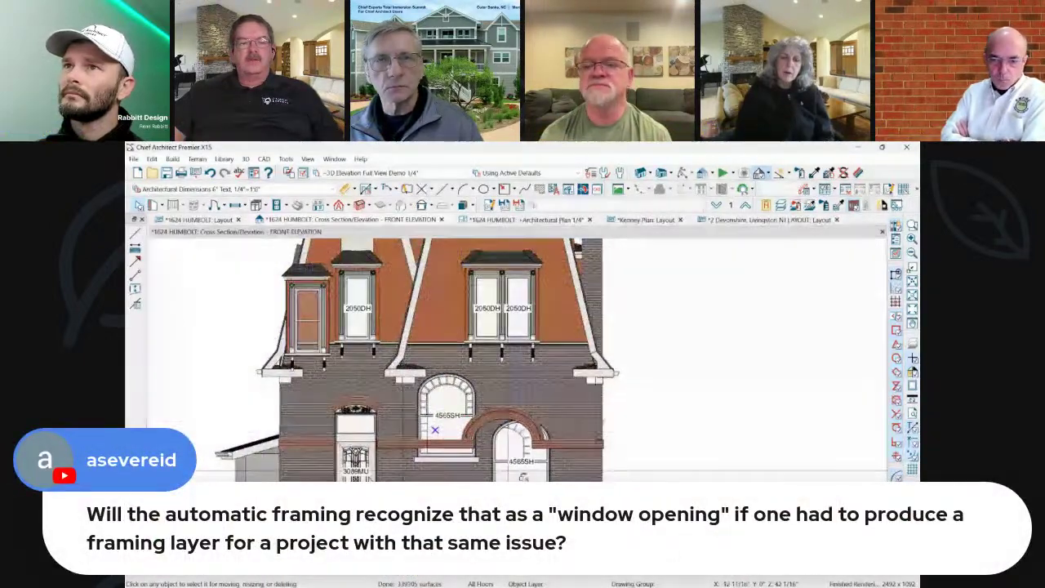
pyautogui.scroll(-1, 493, 445)
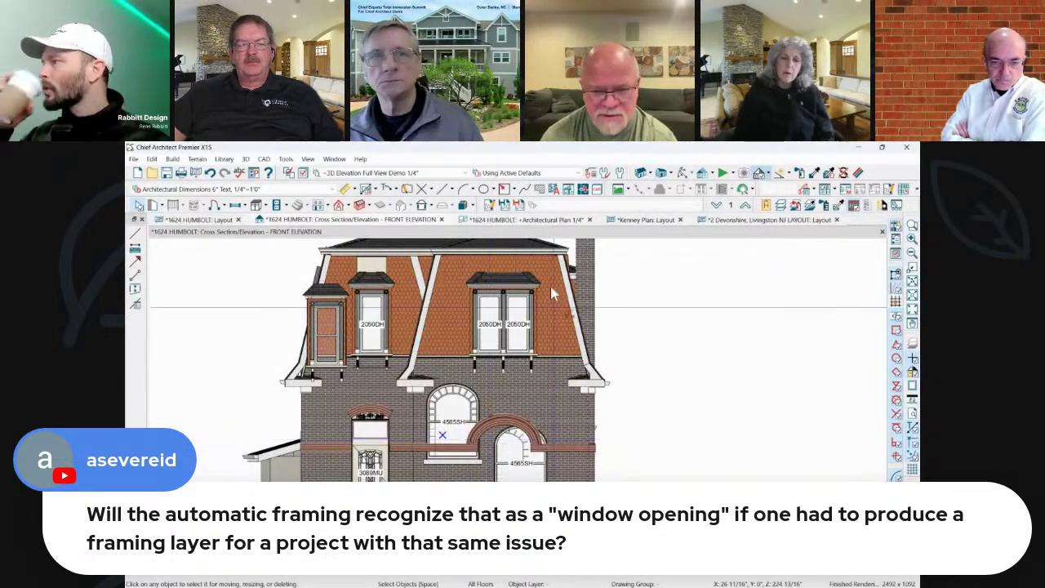
pyautogui.scroll(1, 538, 280)
pyautogui.click(436, 310)
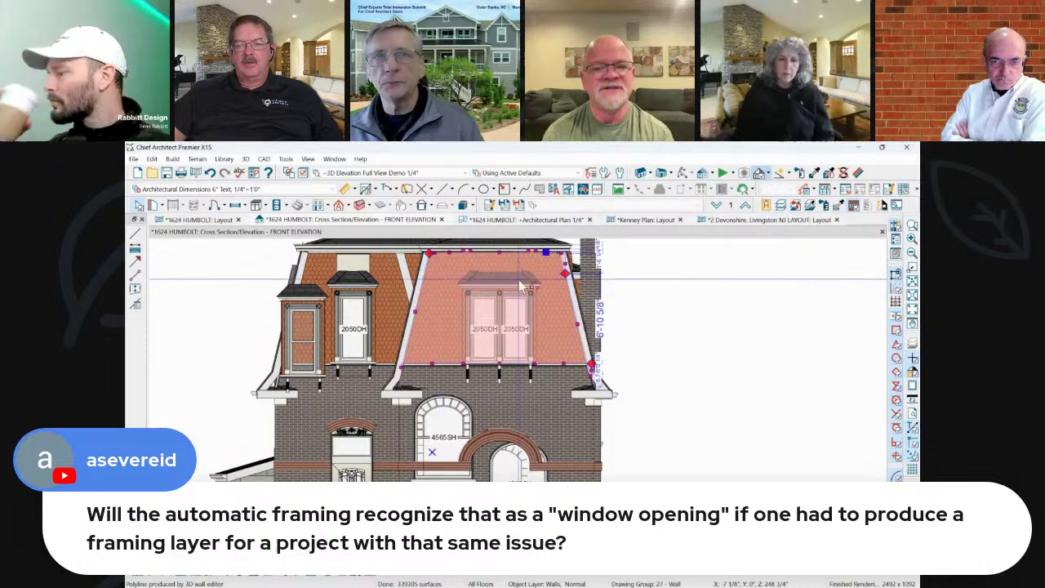
pyautogui.scroll(1, 538, 300)
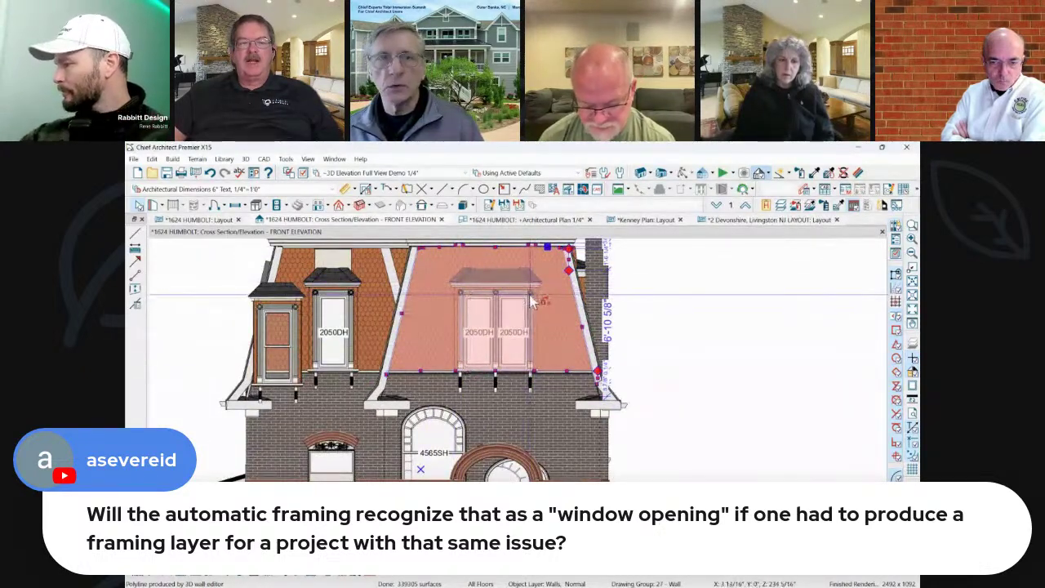
pyautogui.click(372, 293)
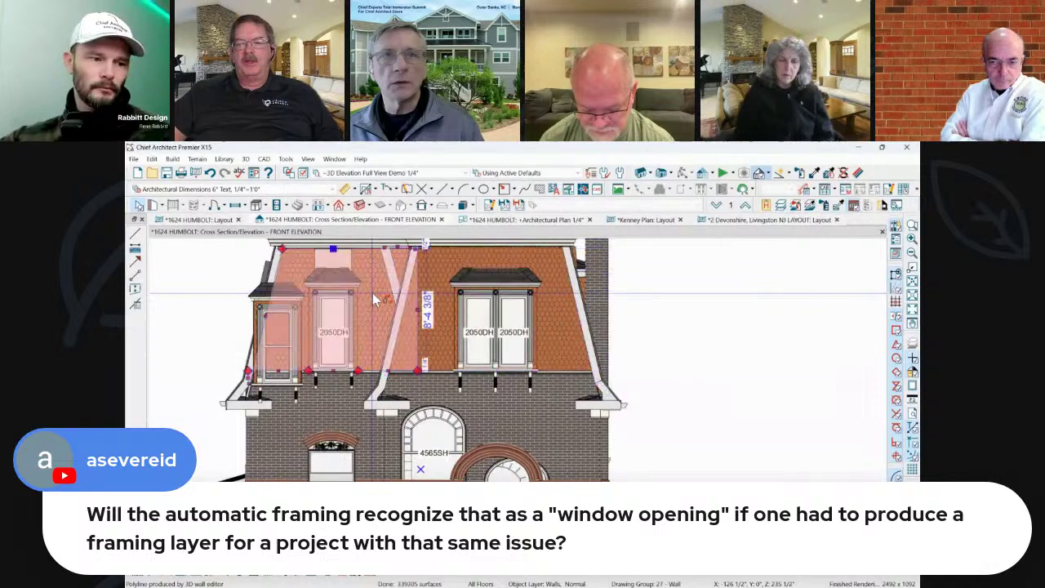
pyautogui.click(275, 336)
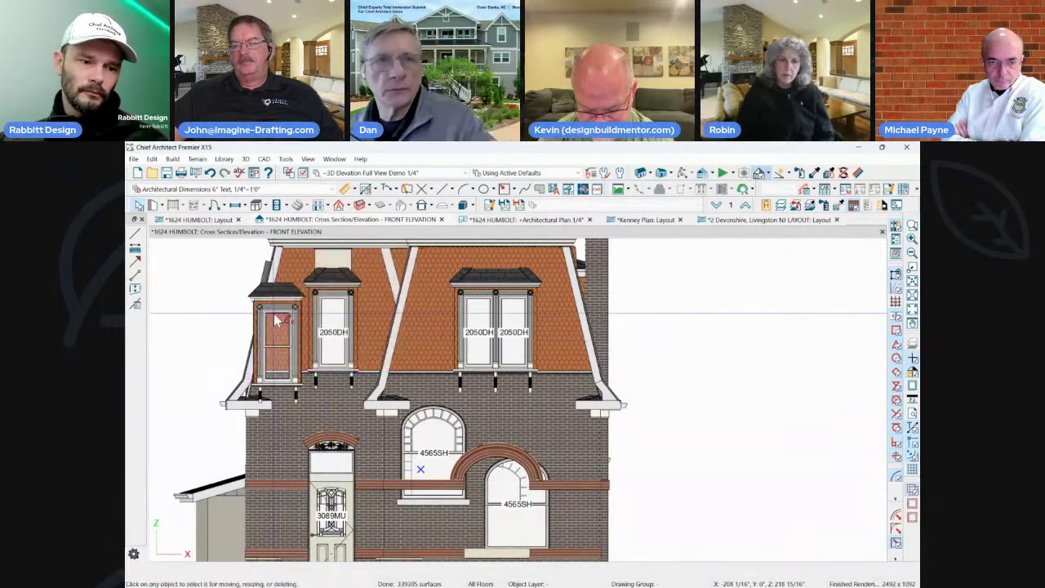
pyautogui.moveTo(270, 334); pyautogui.dragTo(204, 336)
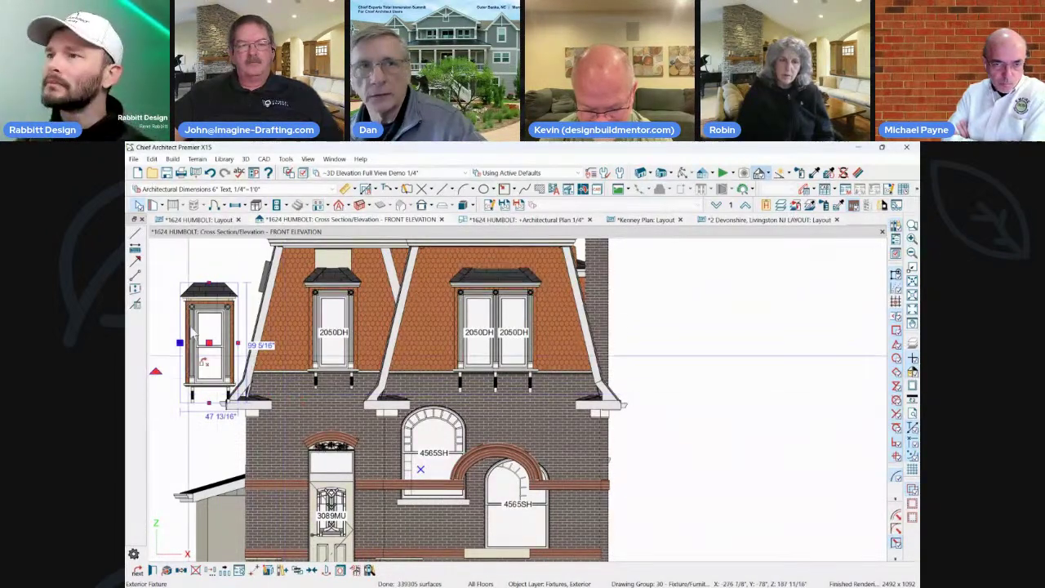
# Pick the upper wall among overlapping roof planes and run Build Framing on it.
pyautogui.click(434, 278)
pyautogui.click(376, 301)
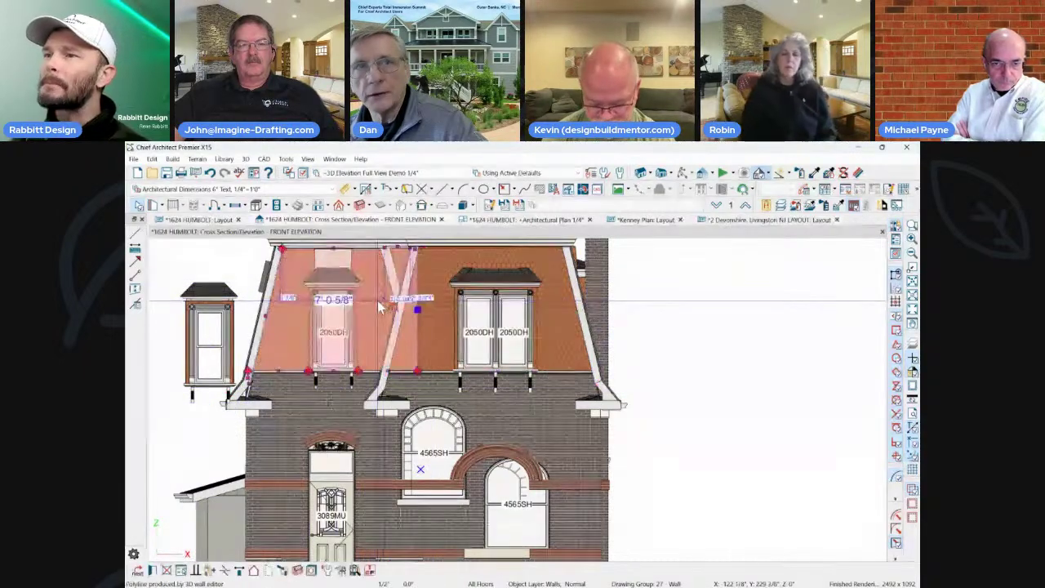
pyautogui.click(438, 306)
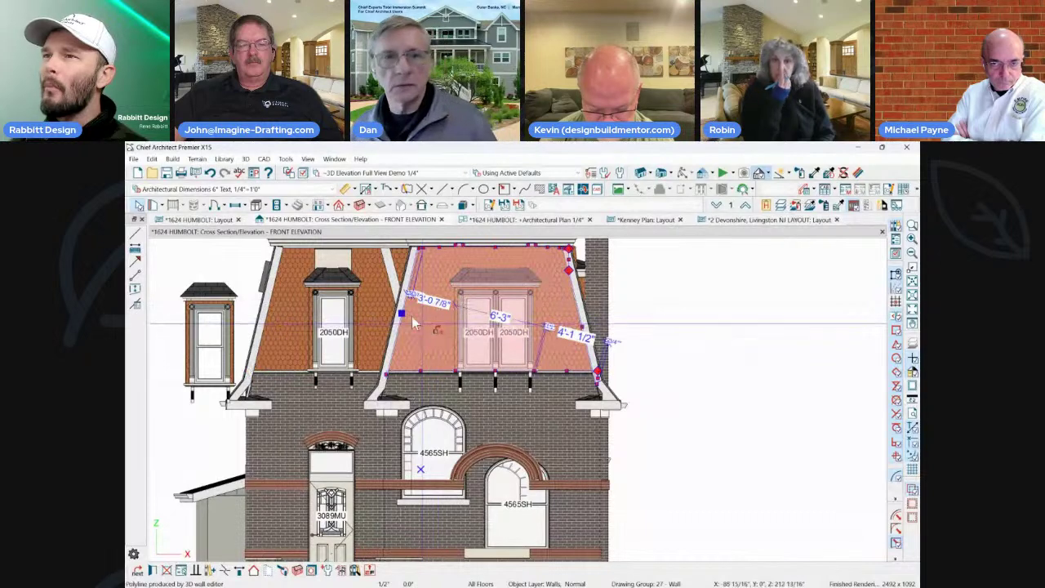
pyautogui.click(298, 571)
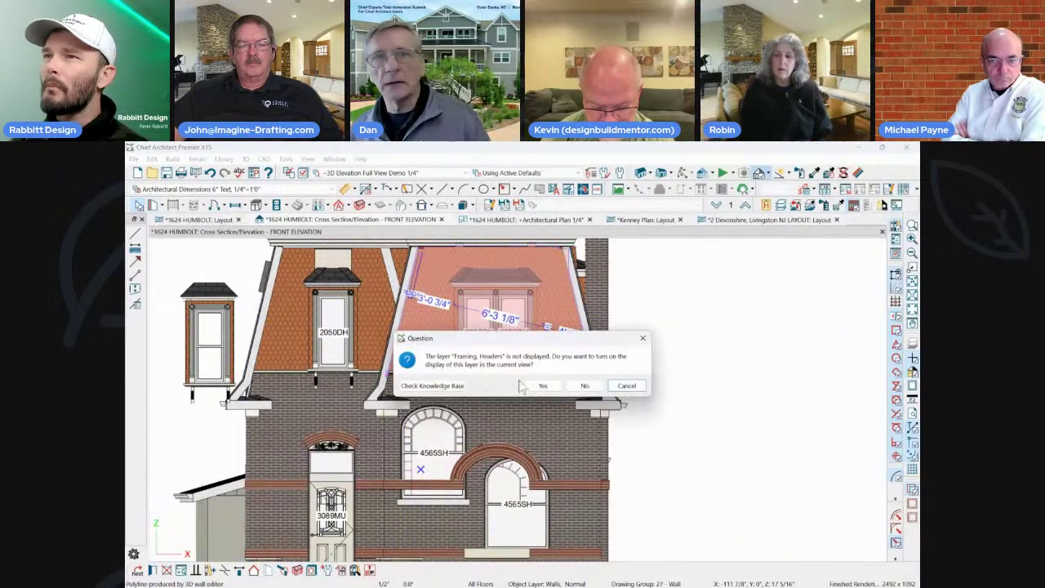
# Decline showing the framing header and wall framing layers, then close the second-floor wall framing detail.
pyautogui.click(584, 385)
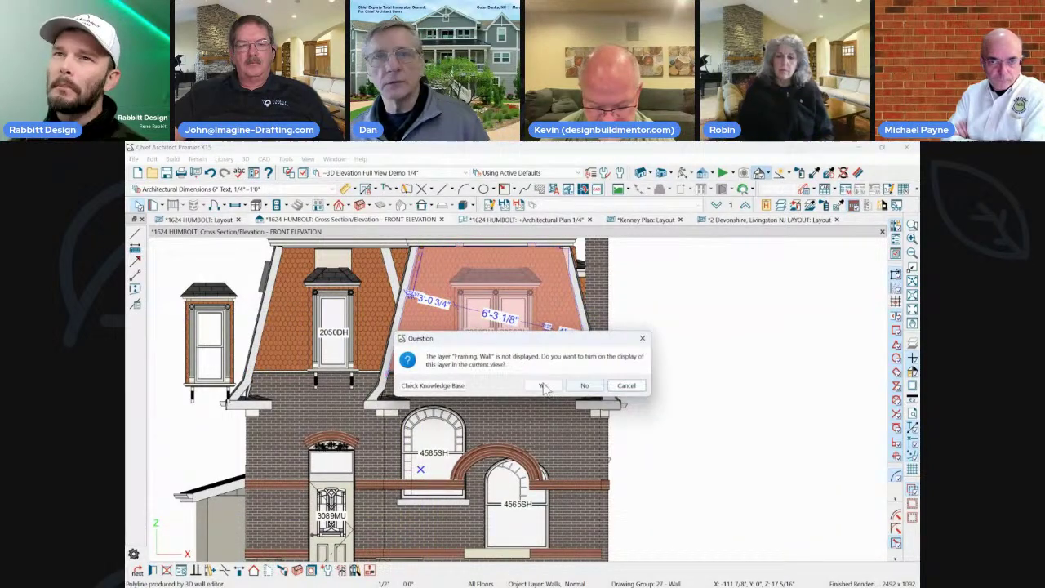
pyautogui.click(585, 385)
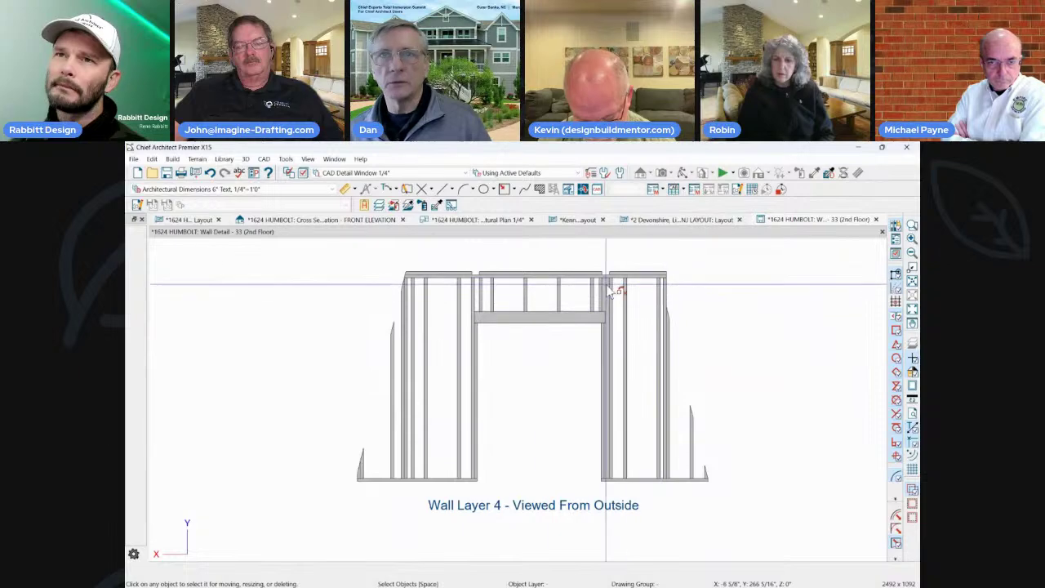
pyautogui.click(875, 219)
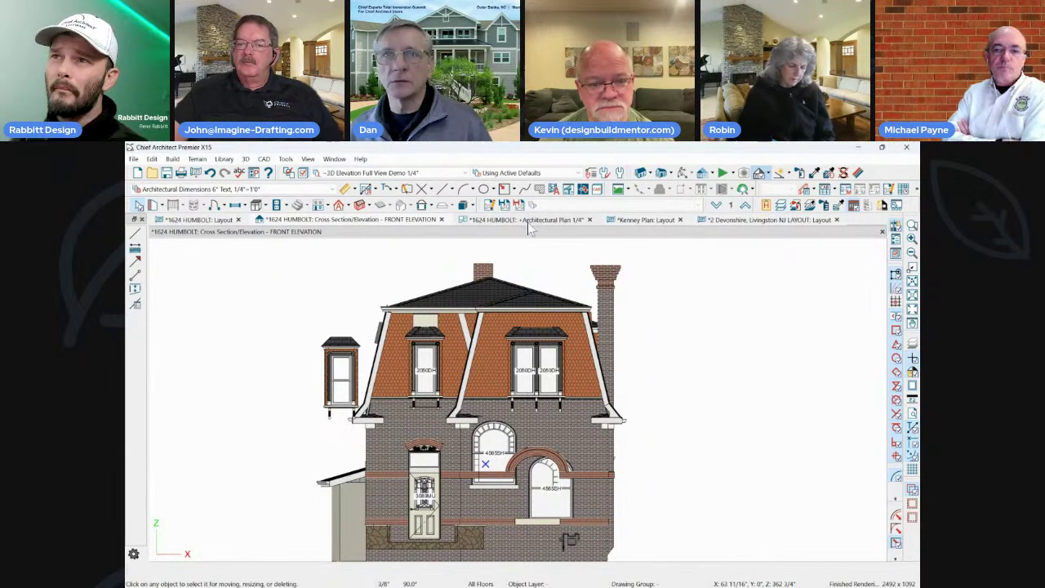
pyautogui.scroll(-2, 535, 395)
pyautogui.scroll(2, 382, 384)
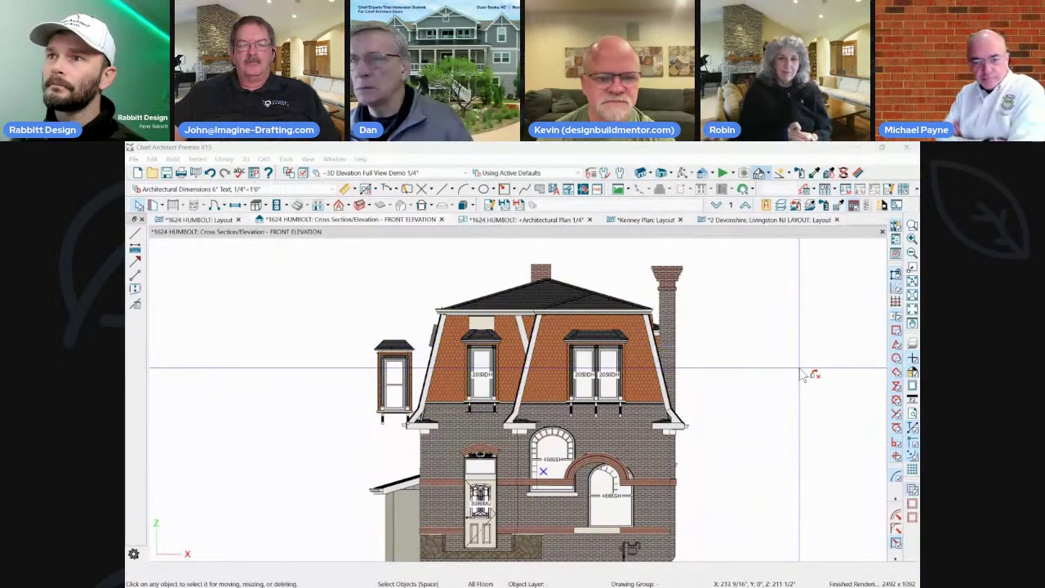
pyautogui.click(645, 486)
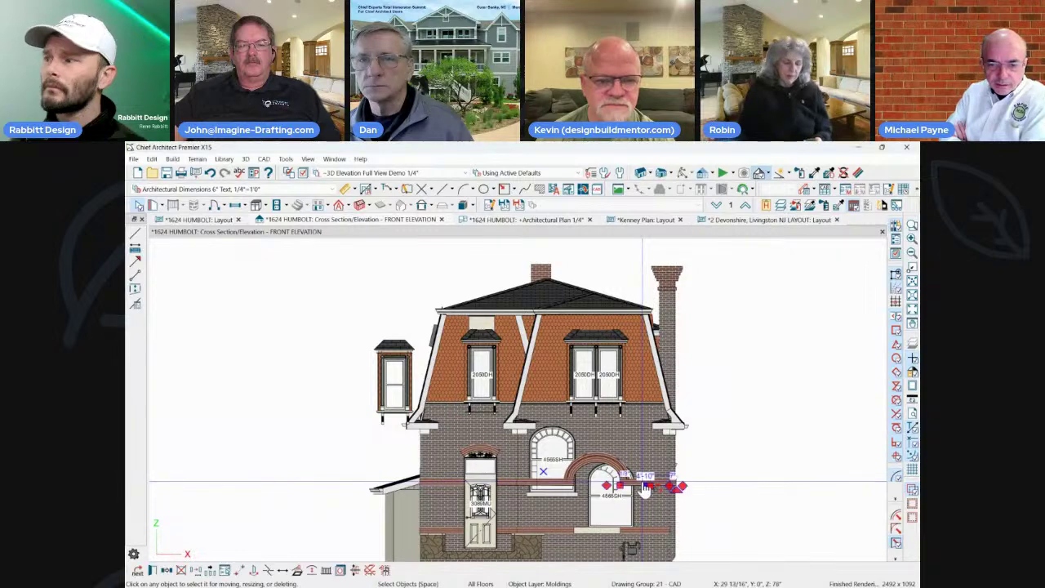
pyautogui.scroll(-2, 781, 349)
pyautogui.scroll(4, 366, 303)
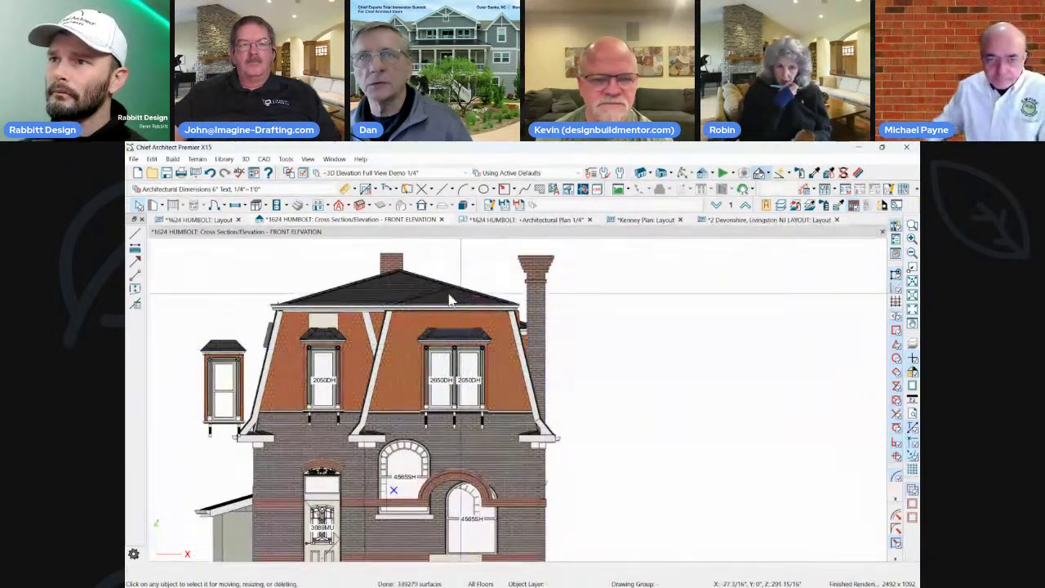
pyautogui.click(463, 189)
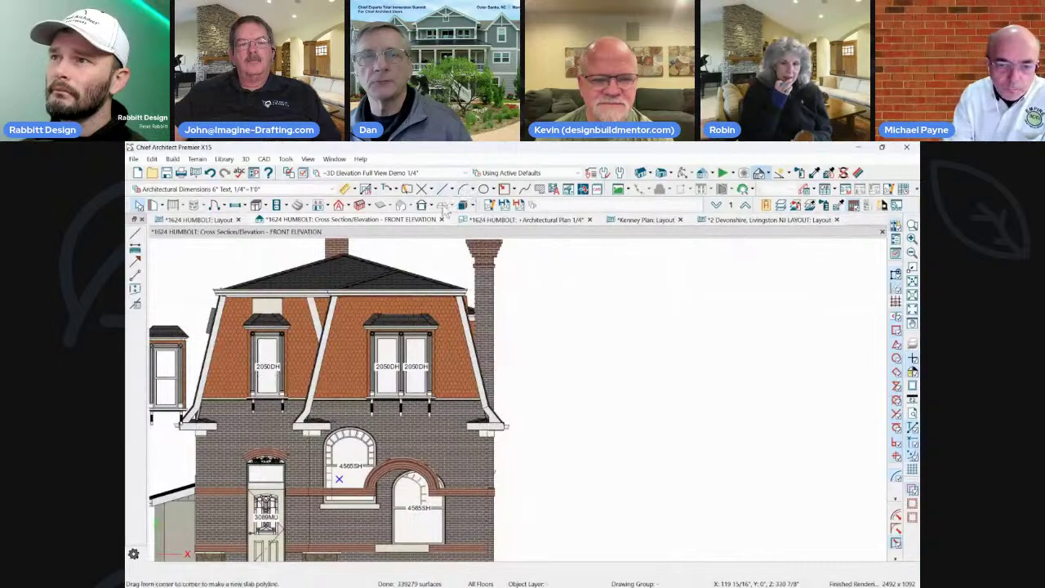
pyautogui.press('Escape')
pyautogui.scroll(4, 371, 424)
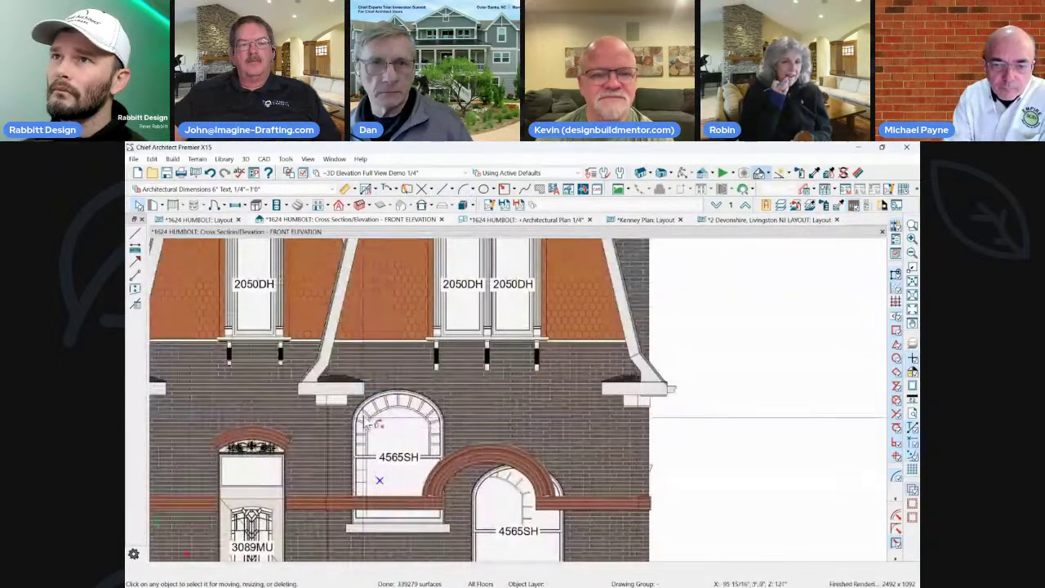
pyautogui.scroll(-1, 373, 400)
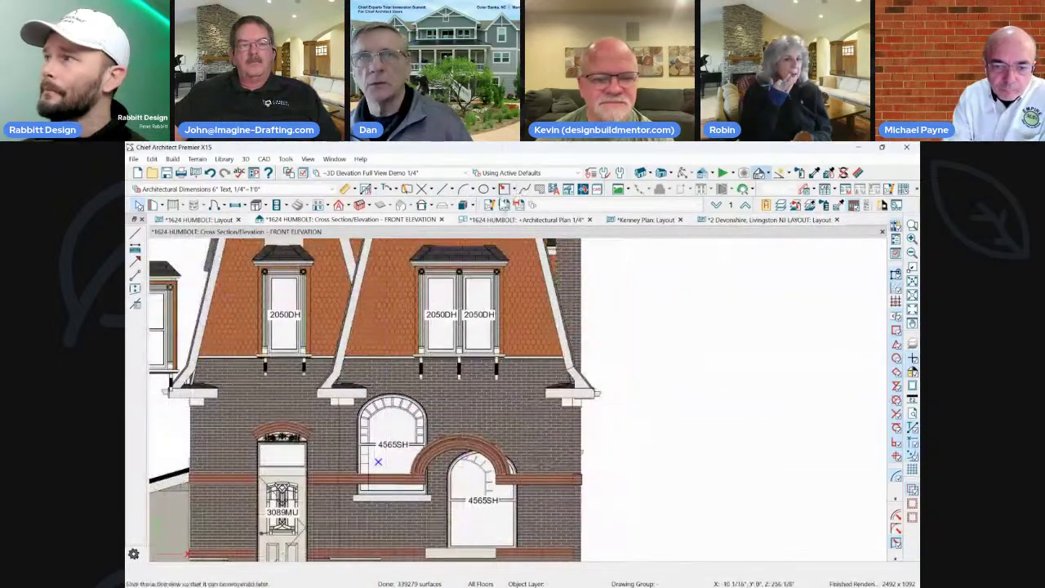
pyautogui.click(504, 445)
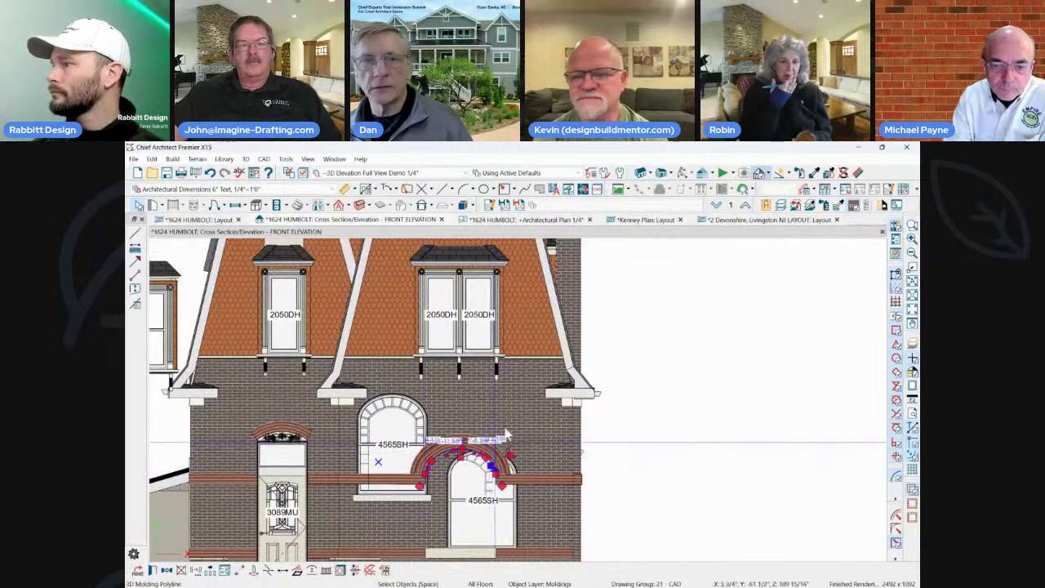
pyautogui.click(441, 189)
pyautogui.moveTo(659, 395); pyautogui.dragTo(787, 395)
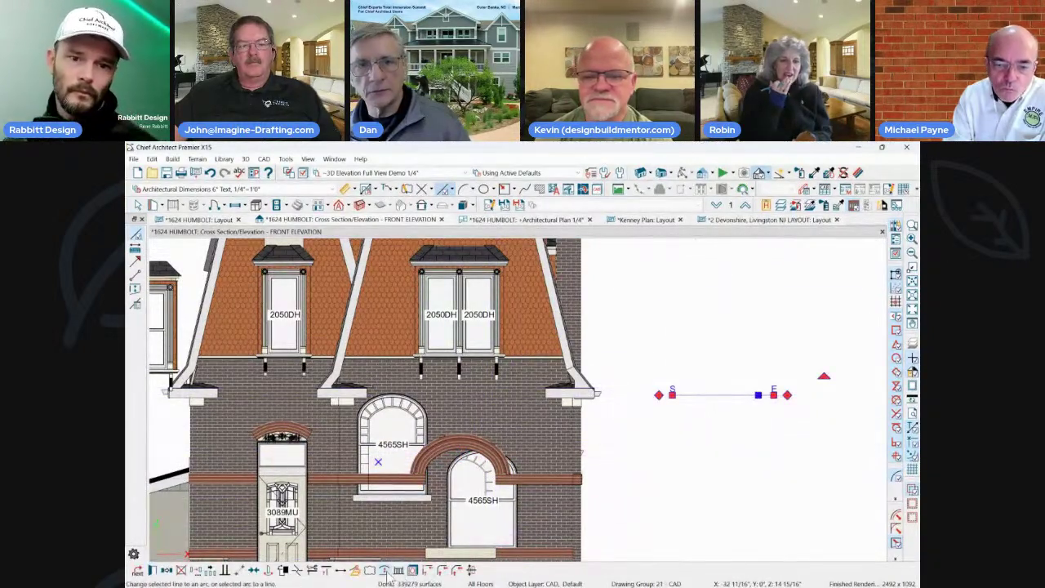
# Convert the selected CAD line into an upward-bulging upper arc.
pyautogui.click(385, 571)
pyautogui.moveTo(723, 381)
pyautogui.mouseDown()
pyautogui.moveTo(752, 369)
pyautogui.moveTo(723, 366)
pyautogui.mouseUp()
pyautogui.scroll(-3, 732, 395)
pyautogui.press('Escape')
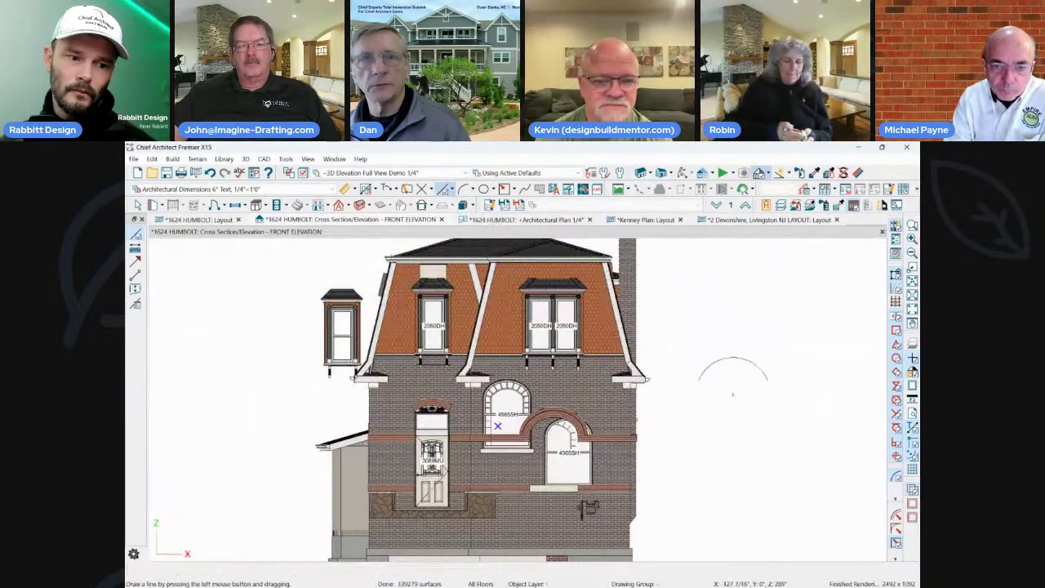
# Draw a second horizontal line below, turn it into a semicircular arc, and hide arc centre marks.
pyautogui.moveTo(660, 449); pyautogui.dragTo(816, 449)
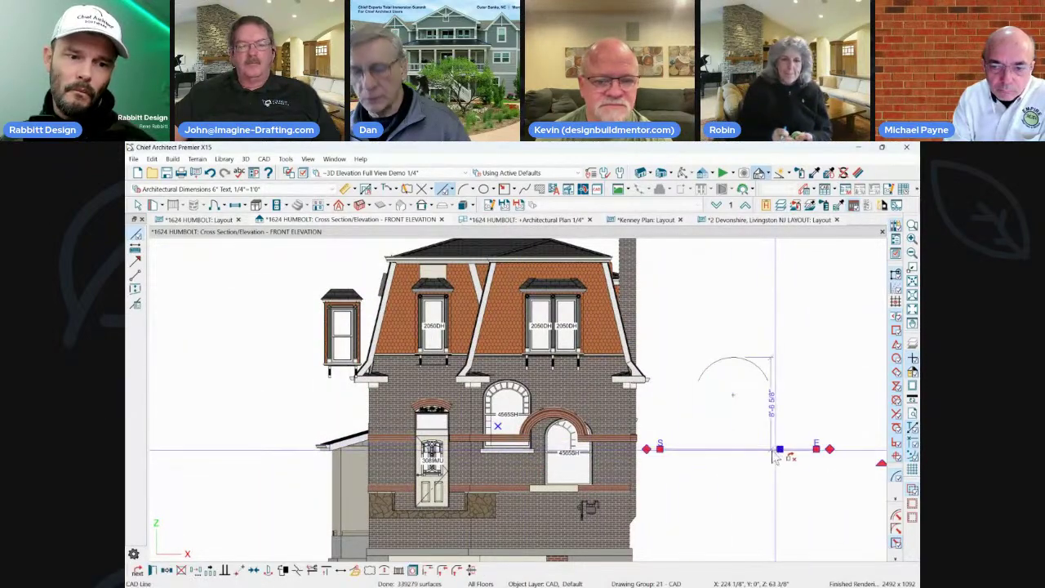
pyautogui.click(767, 449)
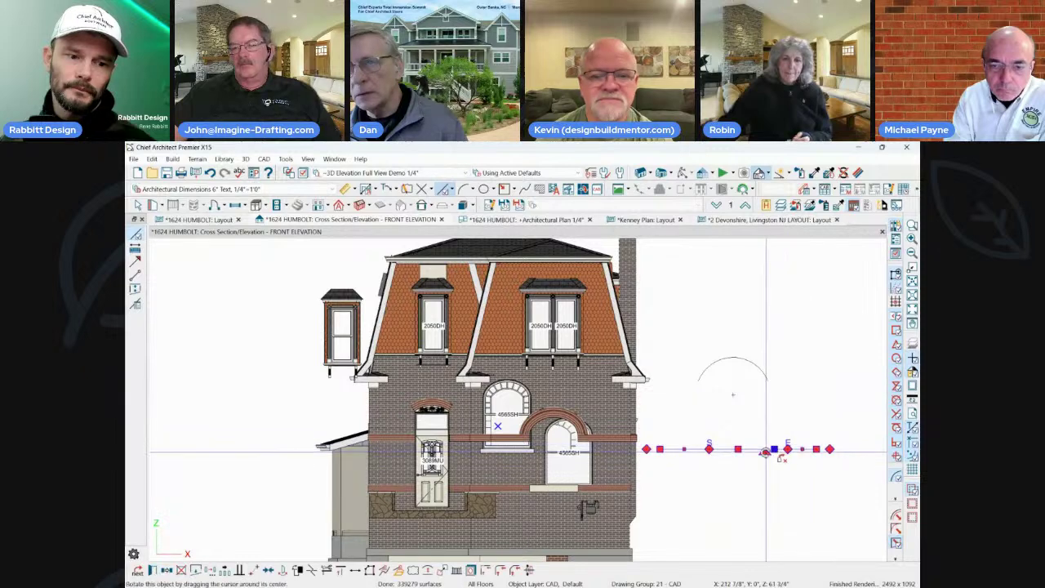
pyautogui.click(443, 570)
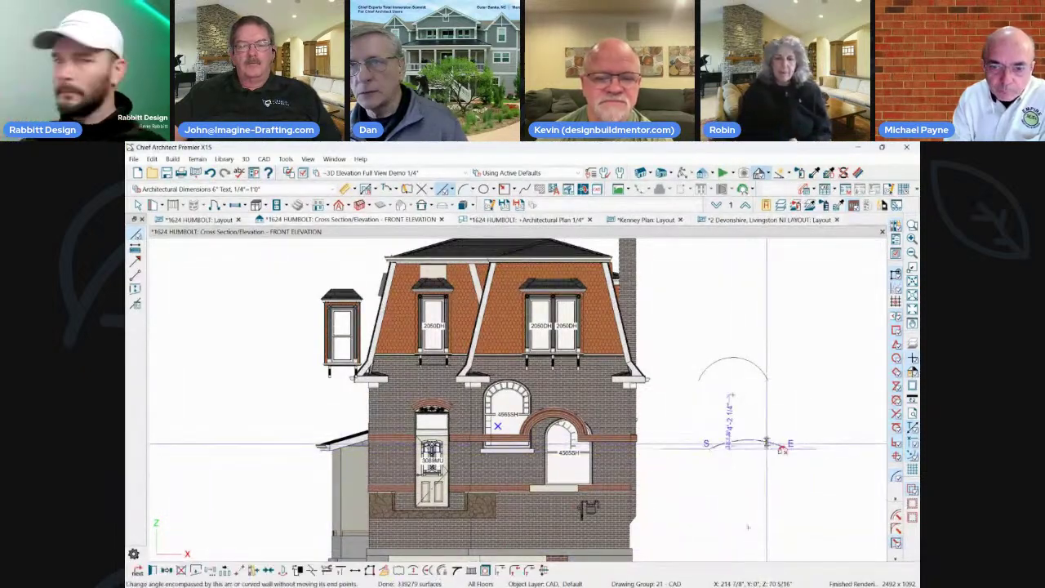
pyautogui.moveTo(782, 448); pyautogui.dragTo(779, 450)
pyautogui.scroll(2, 779, 450)
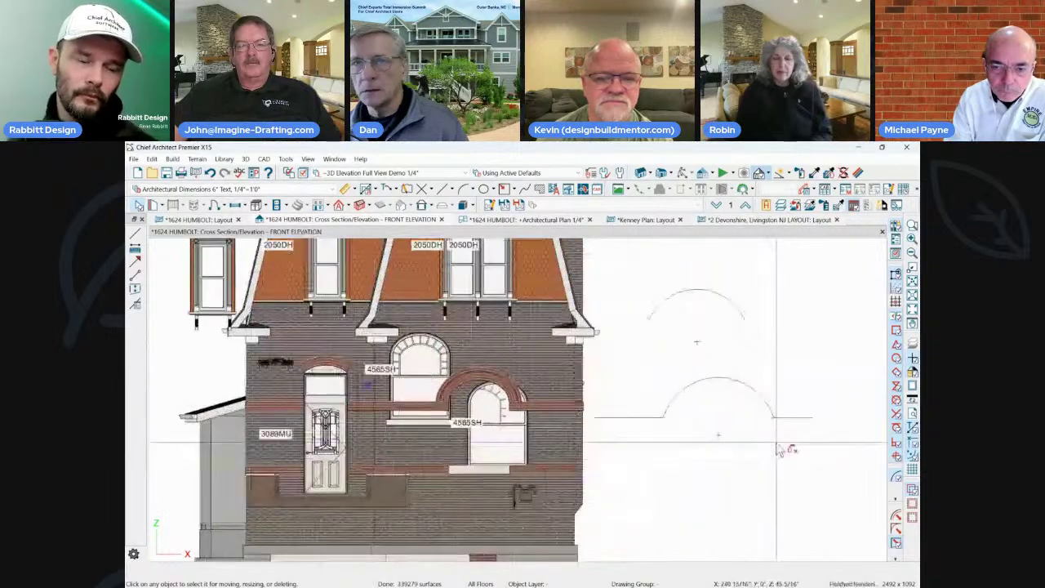
pyautogui.scroll(1, 779, 450)
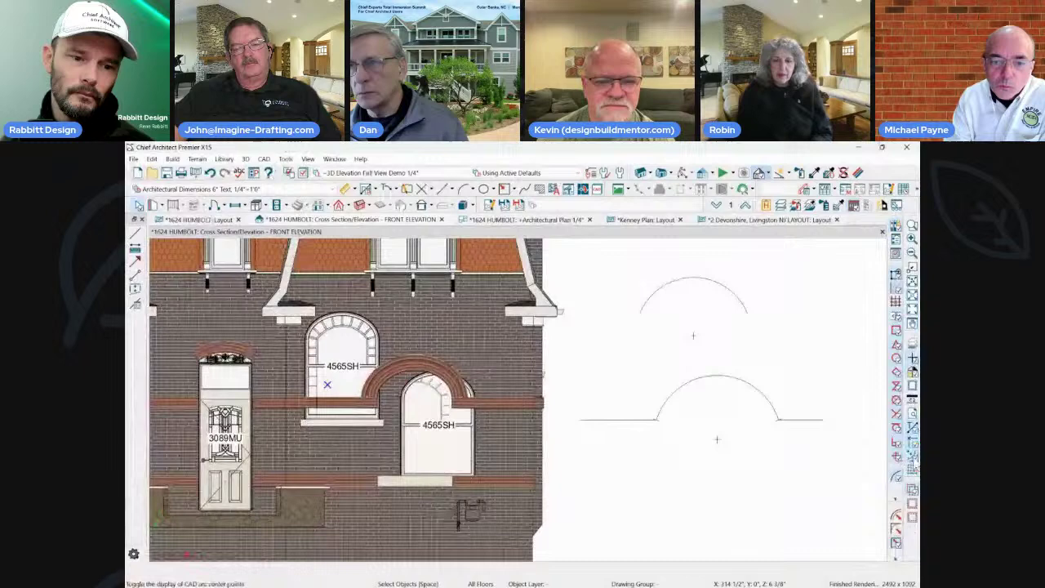
pyautogui.click(899, 461)
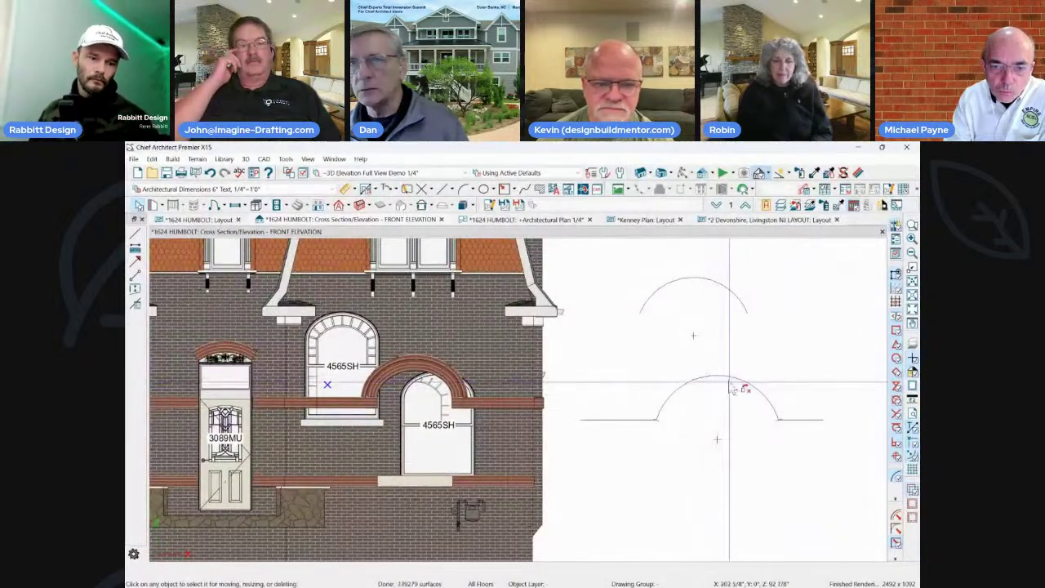
# Draw a short vertical CAD line from the semicircle's crown toward the upper arc, then open edit-behavior preferences.
pyautogui.press('l')
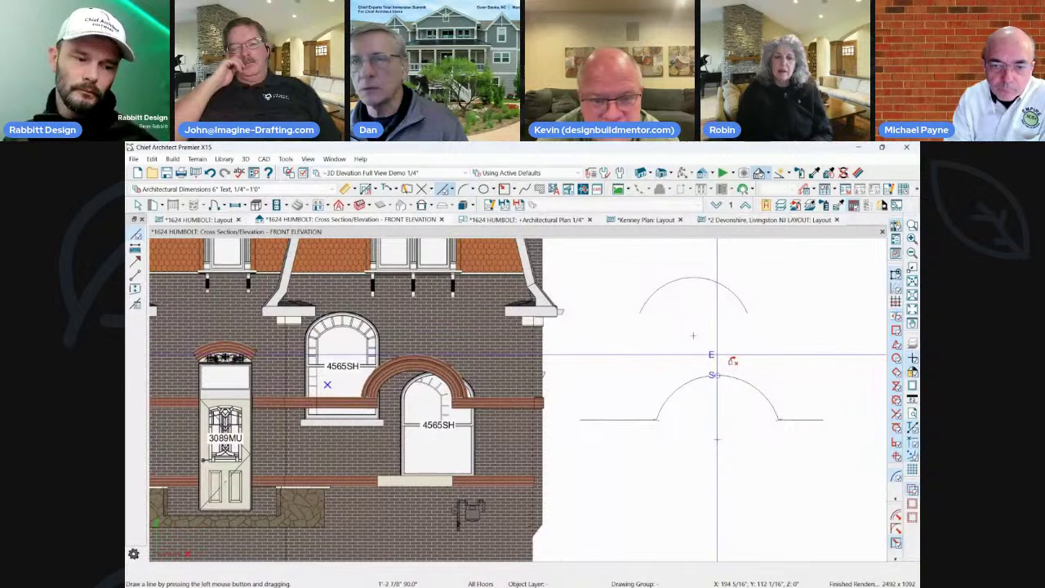
pyautogui.moveTo(729, 357); pyautogui.dragTo(760, 368)
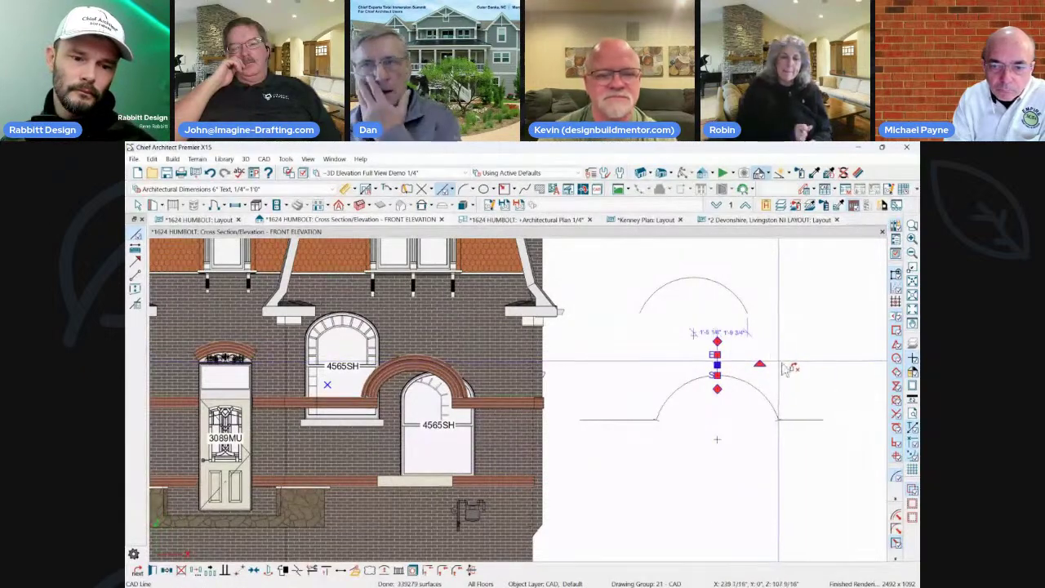
pyautogui.doubleClick(898, 518)
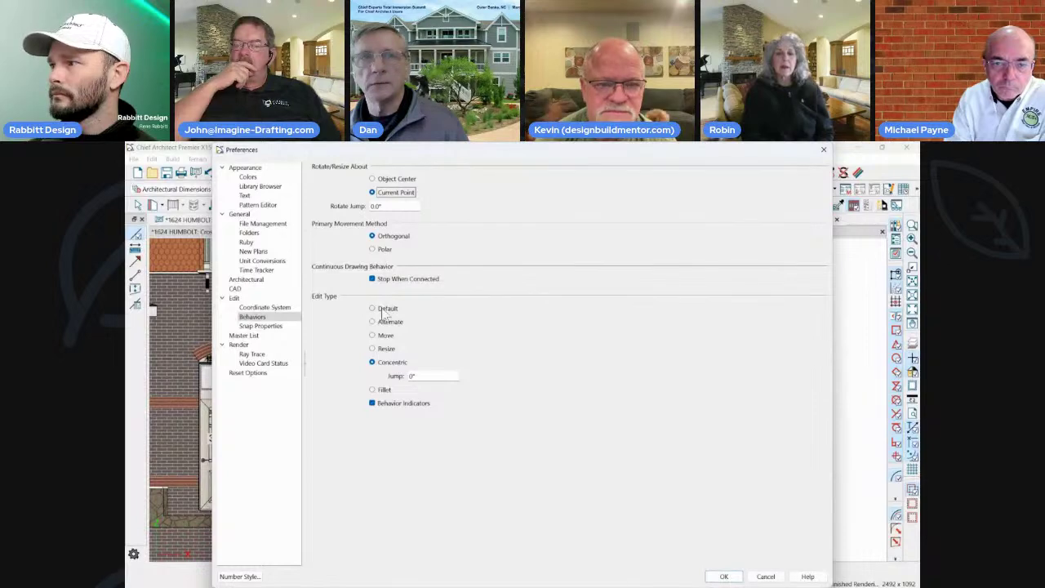
# Confirm the edit-behavior preferences and try rotating multiple copies of the short line around the arch.
pyautogui.click(723, 577)
pyautogui.click(716, 366)
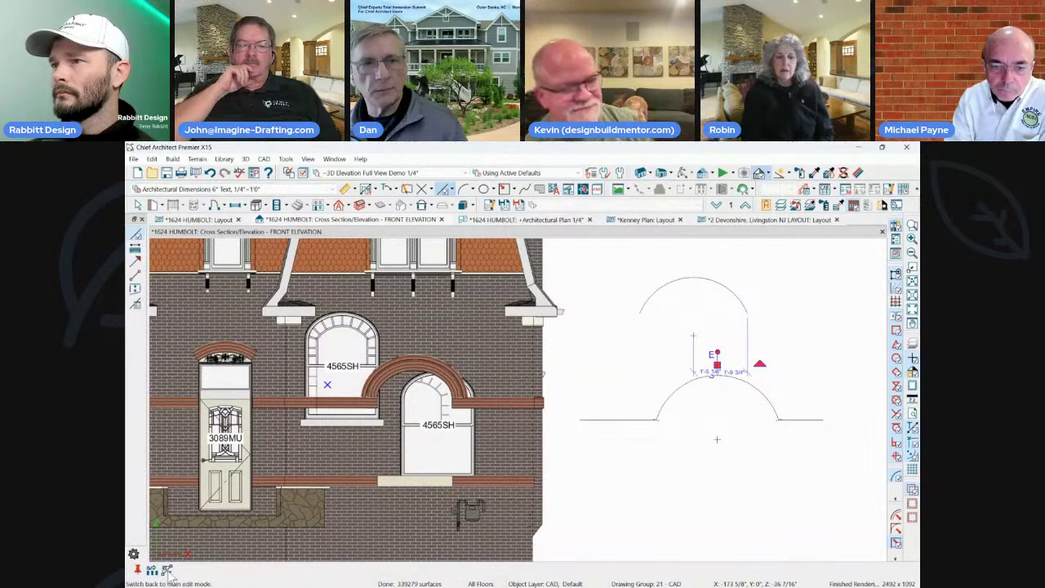
pyautogui.click(151, 570)
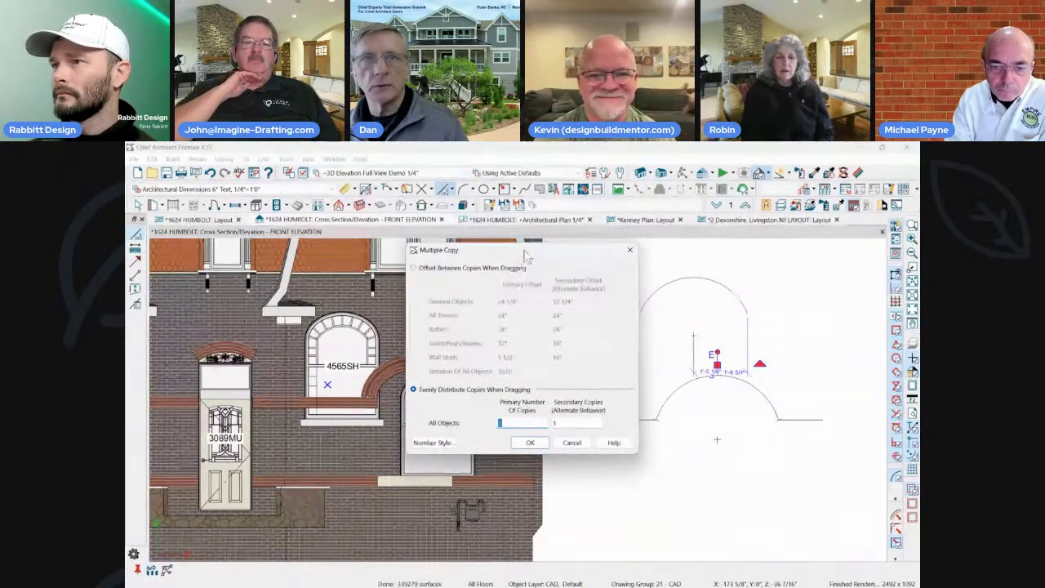
pyautogui.click(409, 443)
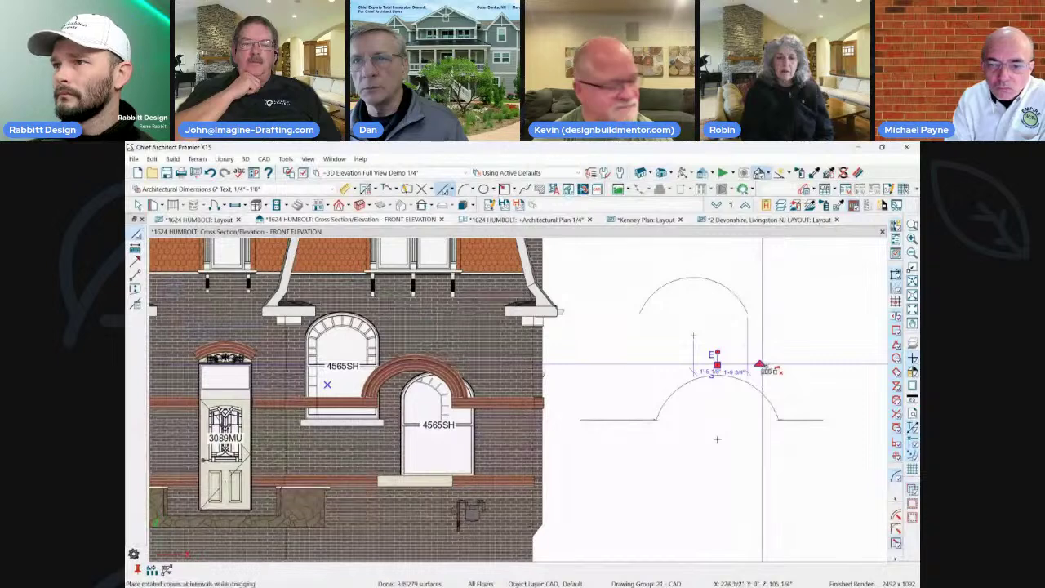
pyautogui.moveTo(762, 368); pyautogui.dragTo(734, 346)
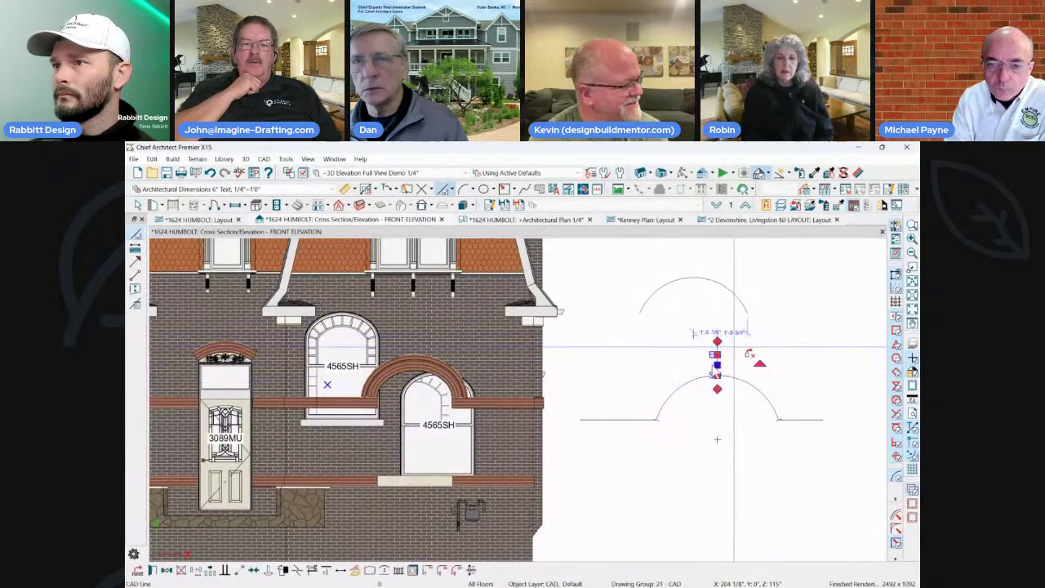
pyautogui.press('Escape')
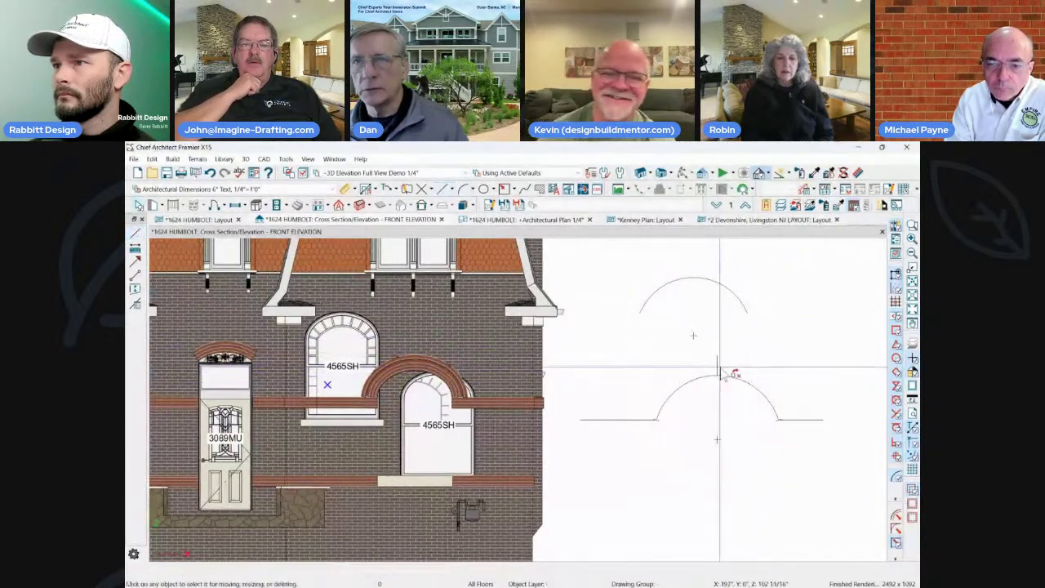
# Retry swinging rotated copies of the short line around the arch, then open the program Preferences.
pyautogui.click(719, 371)
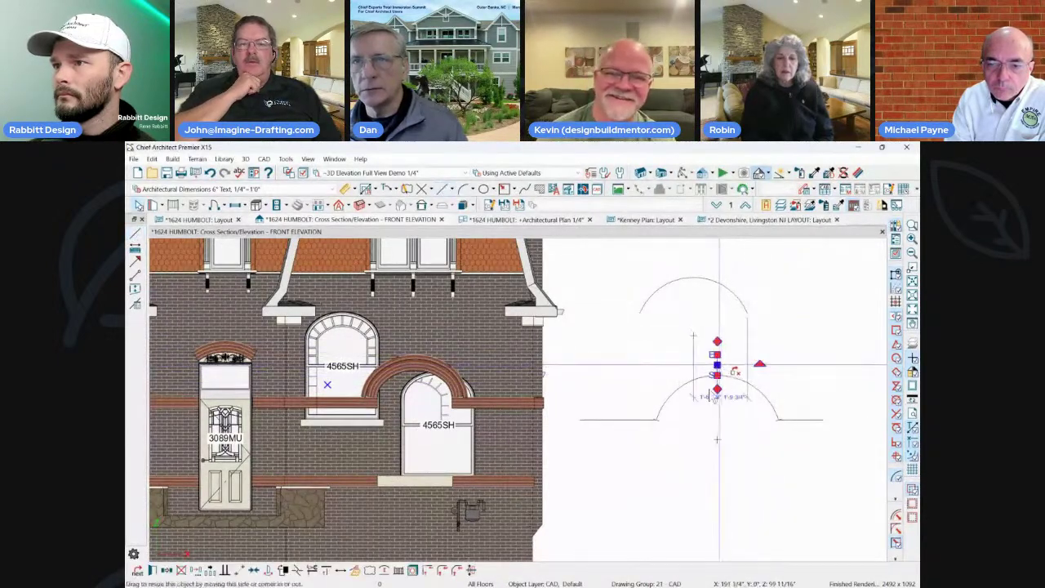
pyautogui.click(224, 569)
pyautogui.moveTo(760, 363); pyautogui.dragTo(738, 367)
pyautogui.scroll(2, 734, 369)
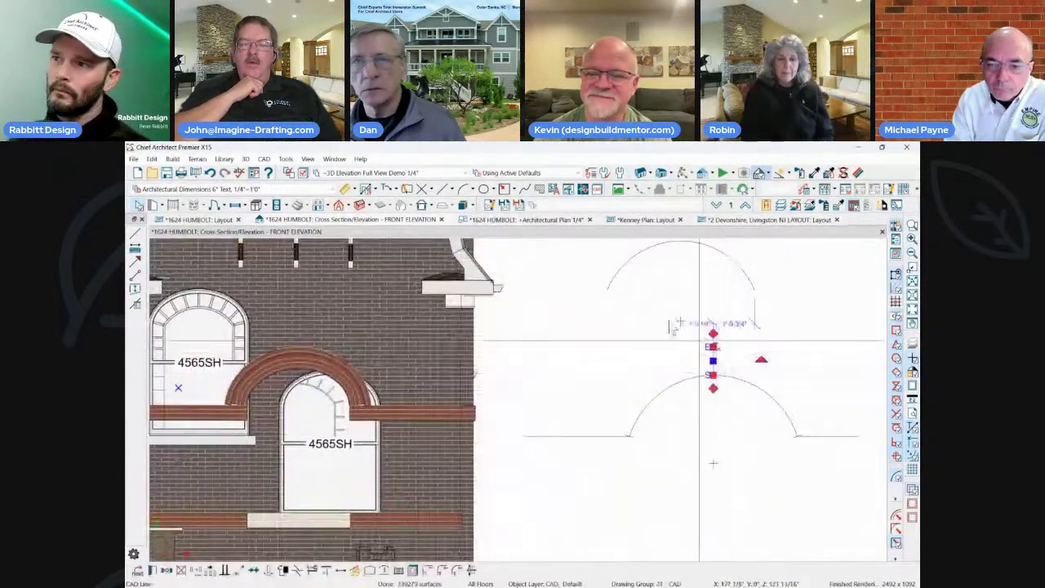
pyautogui.scroll(-1, 673, 325)
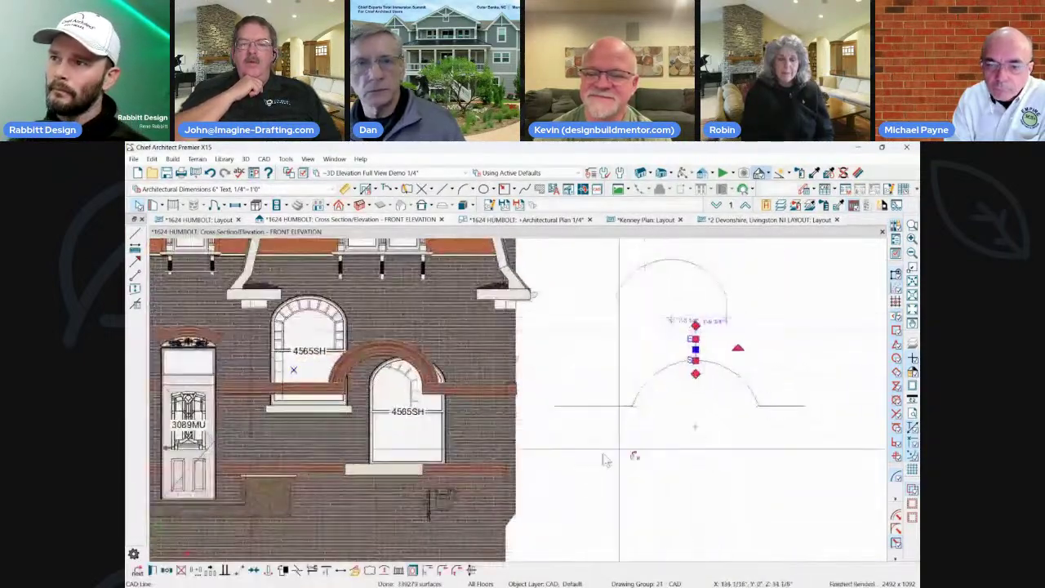
pyautogui.click(503, 206)
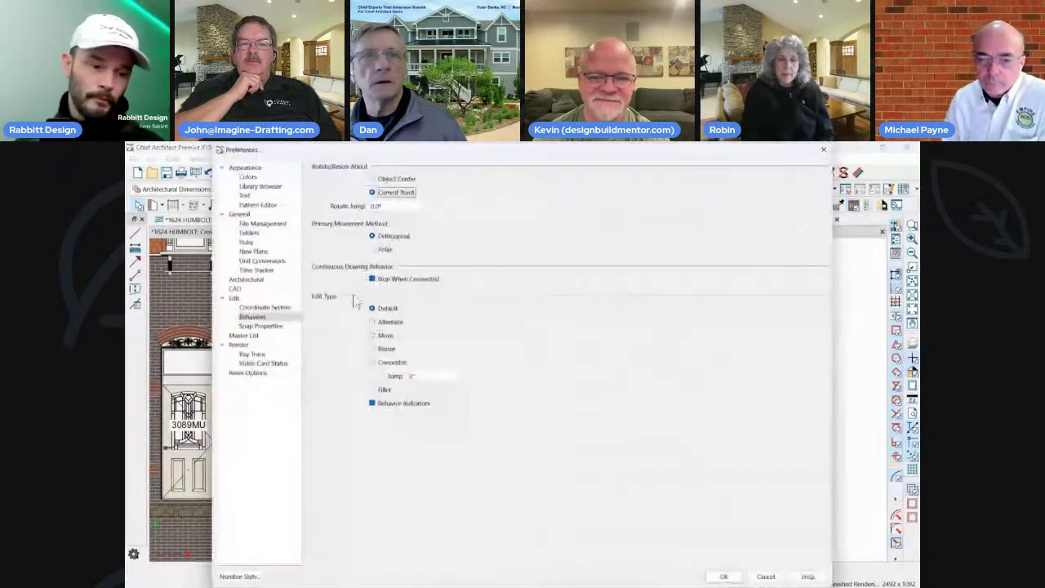
# Review the CAD, Edit, Coordinate System and Behaviors preference pages, then accept them.
pyautogui.click(235, 289)
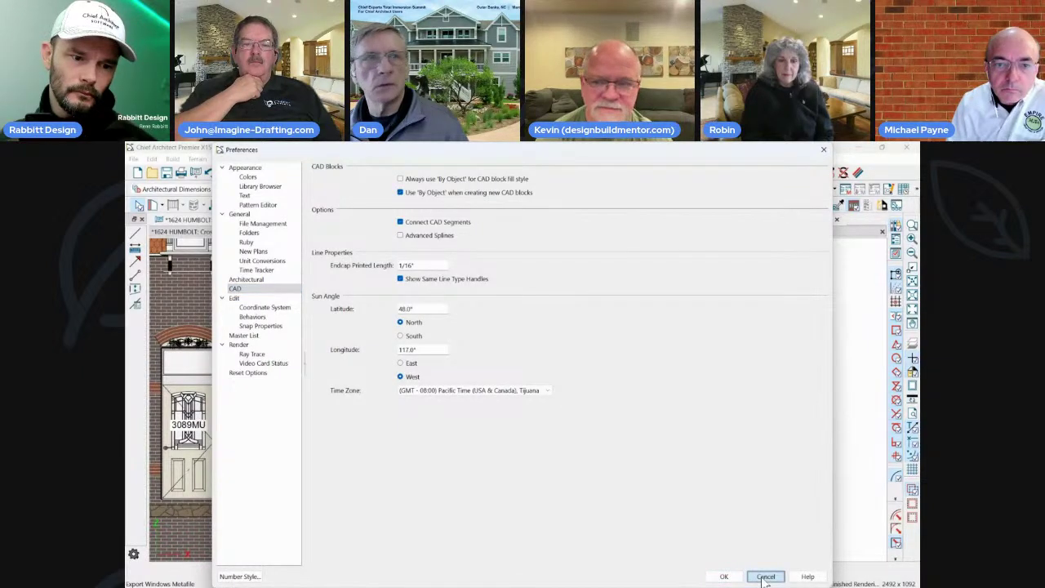
pyautogui.click(234, 298)
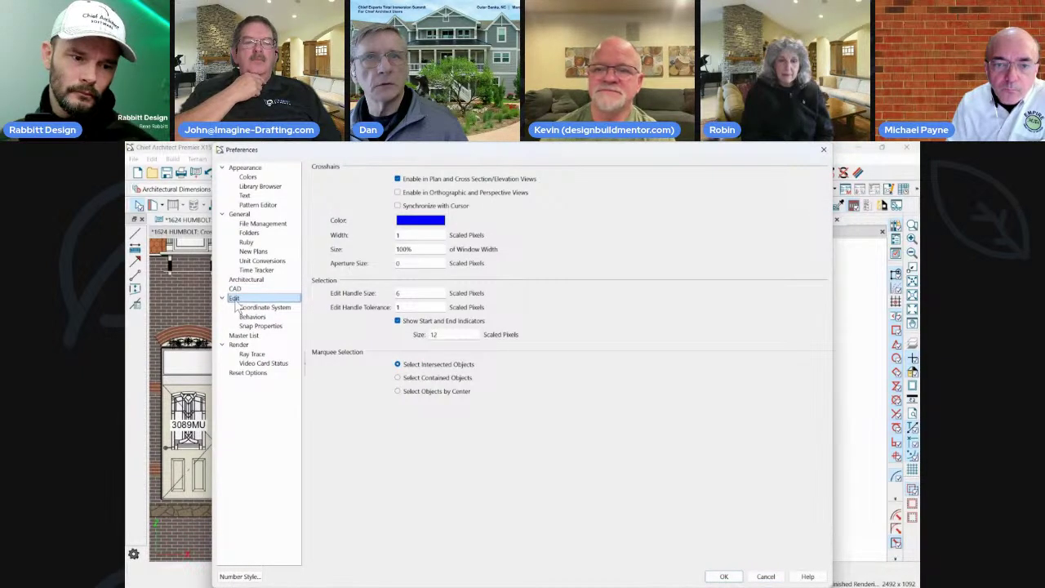
pyautogui.click(245, 307)
pyautogui.click(246, 317)
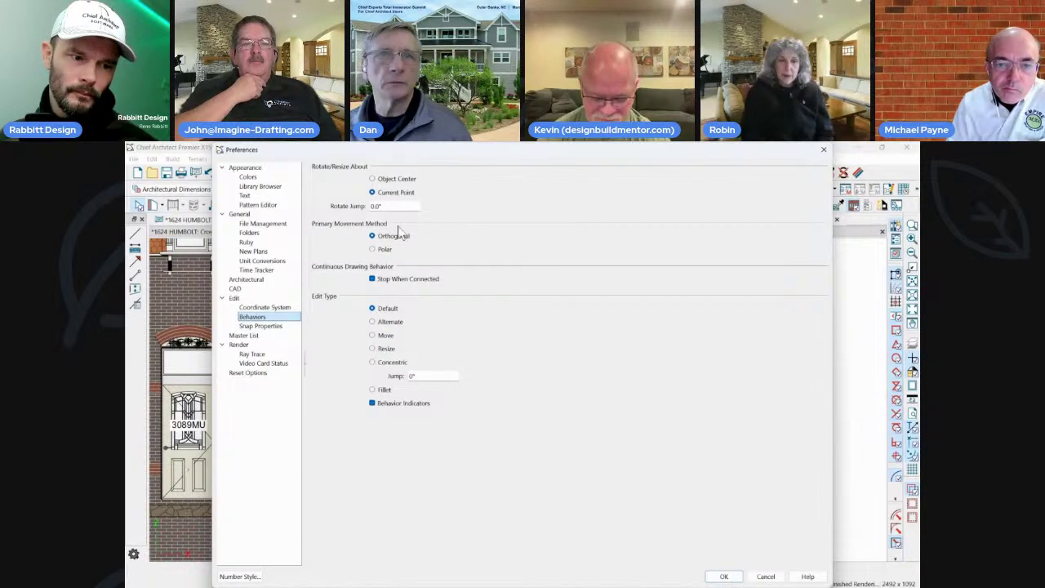
pyautogui.click(722, 577)
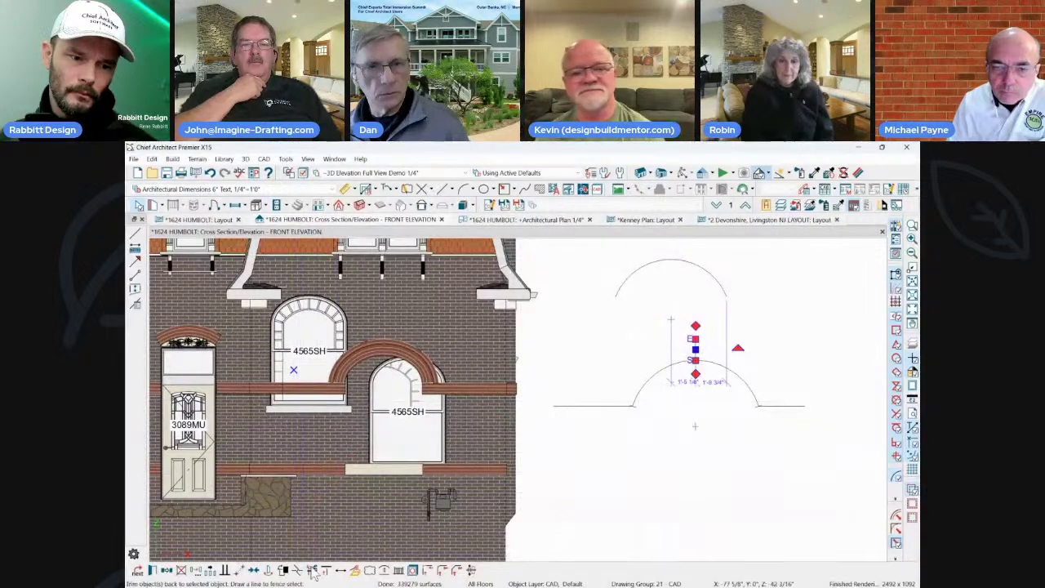
# Cancel a misplaced fan of line copies and switch to placing a temporary reference point.
pyautogui.click(214, 570)
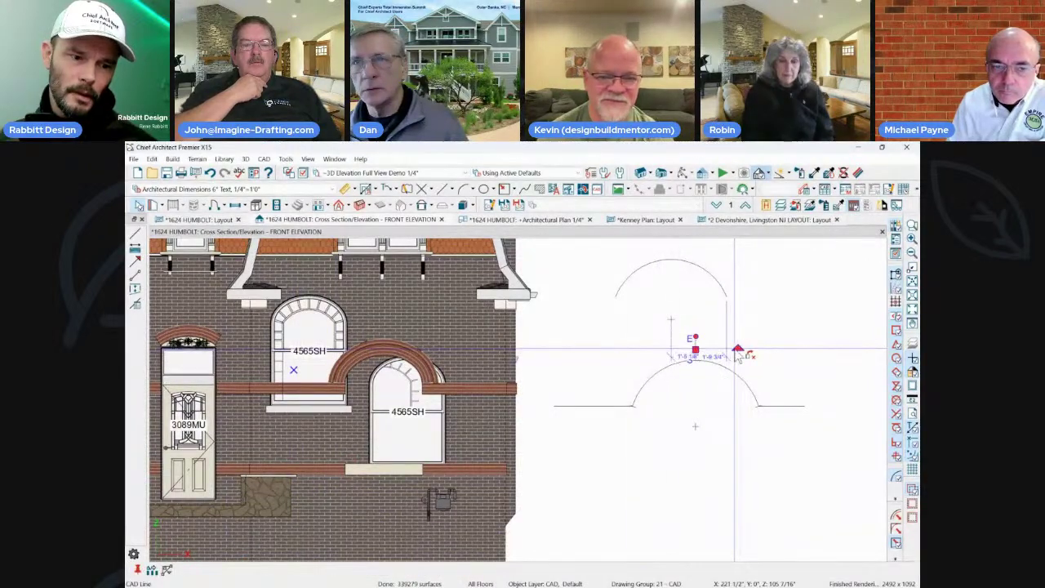
pyautogui.moveTo(743, 353); pyautogui.dragTo(589, 404)
pyautogui.press('Escape')
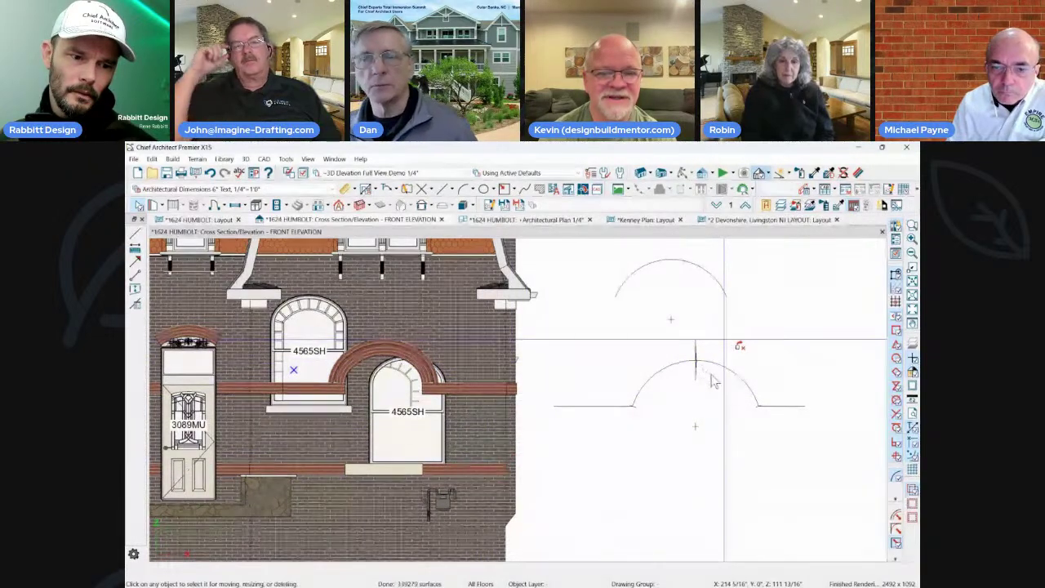
pyautogui.click(390, 189)
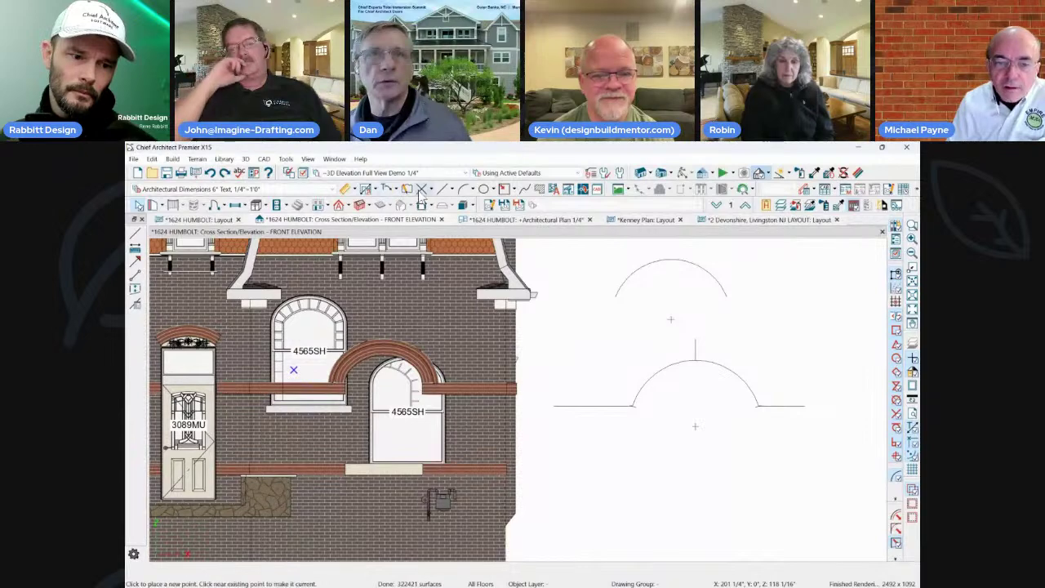
pyautogui.click(421, 193)
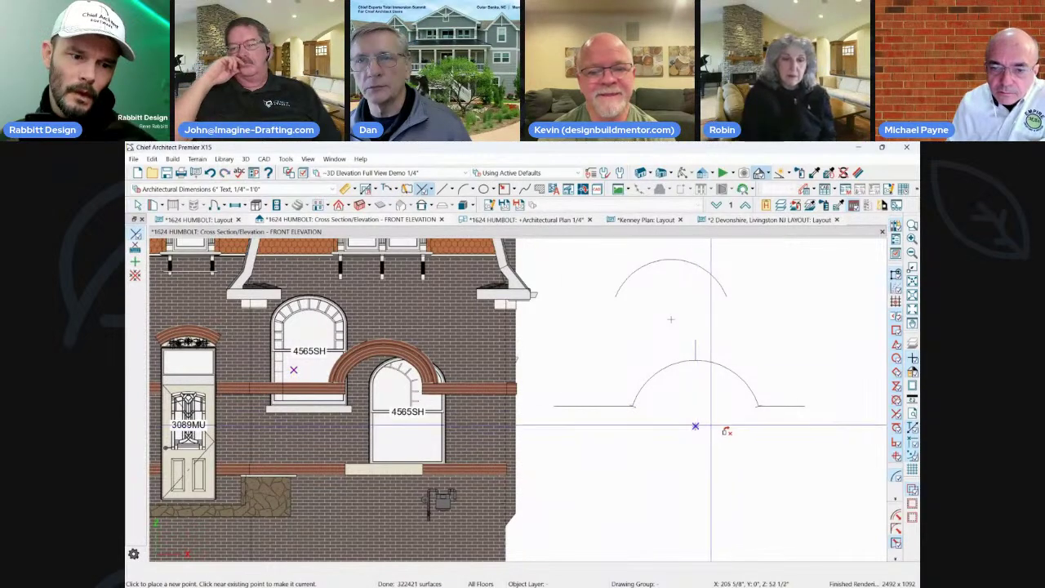
# Fan rotated copies of the short line around the arch as voussoirs, then switch to Devonshire layout.
pyautogui.click(695, 346)
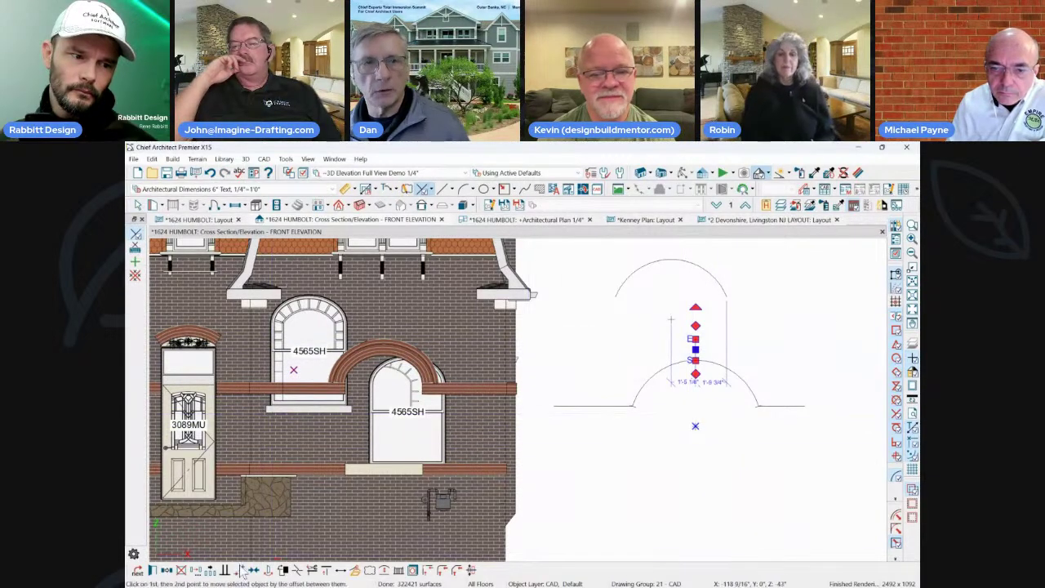
pyautogui.click(213, 573)
pyautogui.moveTo(695, 307); pyautogui.dragTo(578, 375)
pyautogui.press('Escape')
pyautogui.scroll(2, 679, 450)
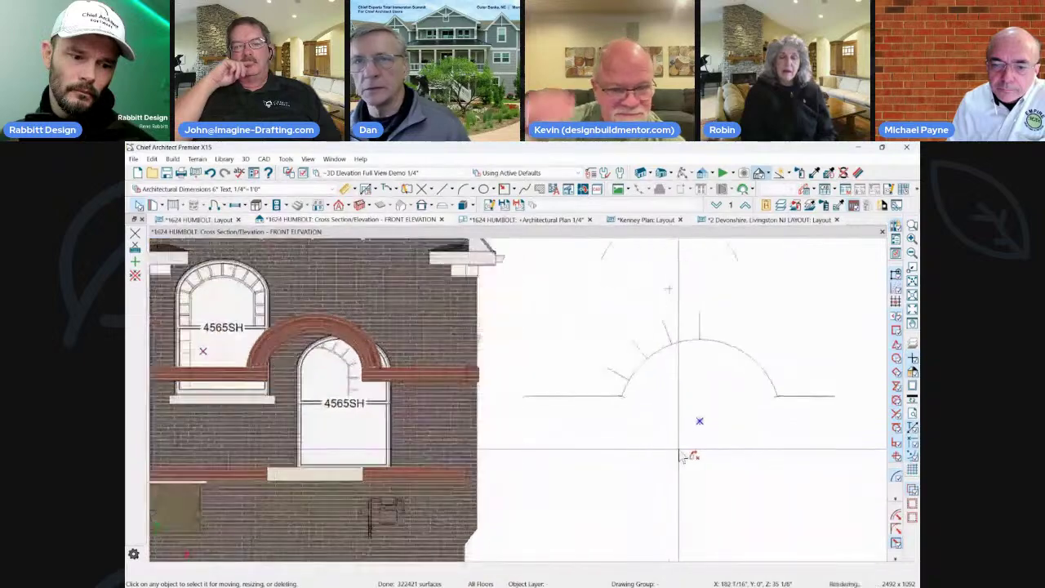
pyautogui.scroll(-1, 711, 427)
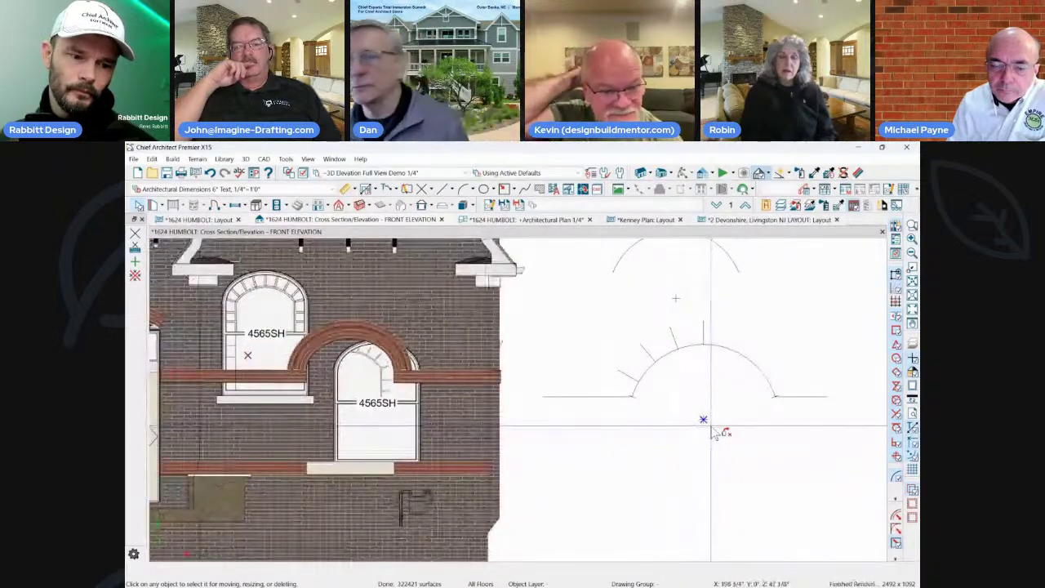
pyautogui.click(703, 333)
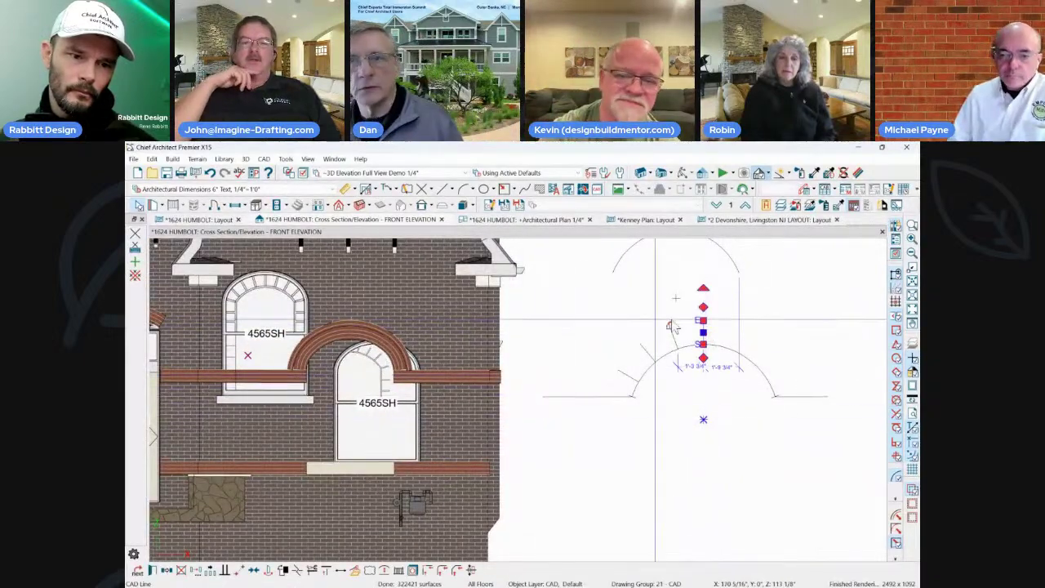
pyautogui.click(758, 221)
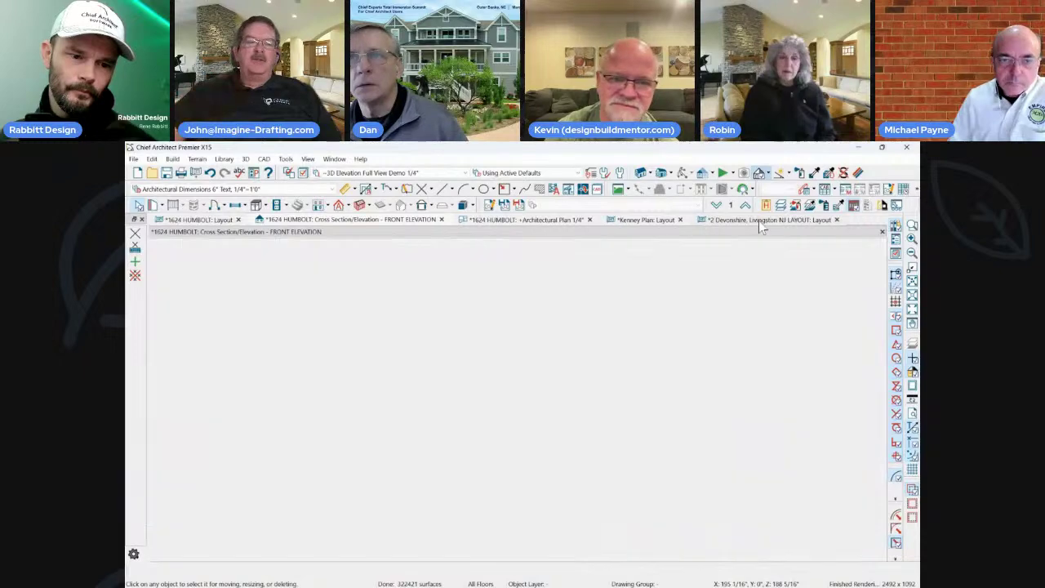
# Look over the Architectural Plan 1/4" floor plan, then return to the front elevation.
pyautogui.click(499, 220)
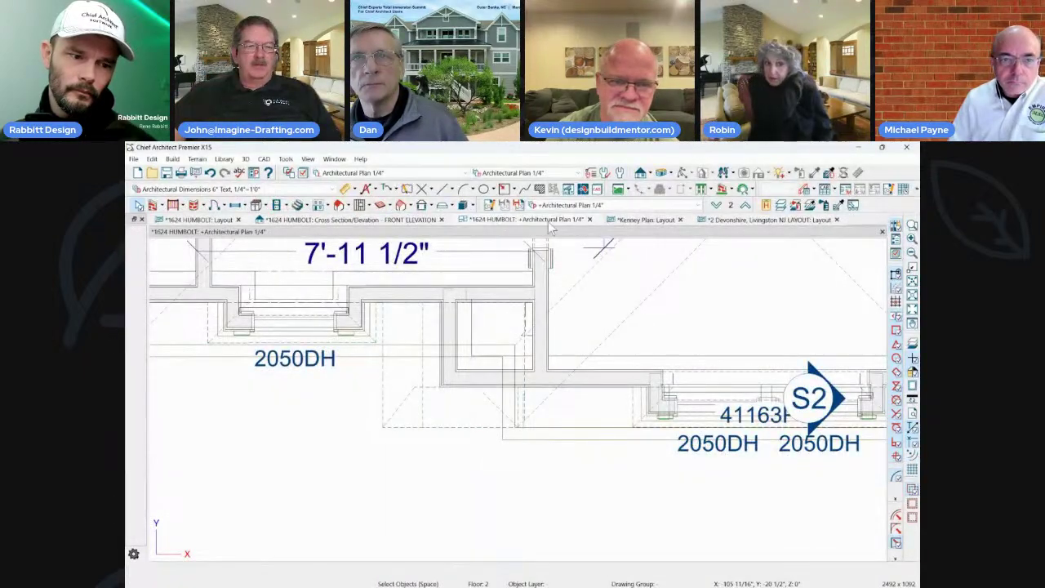
pyautogui.scroll(-2, 470, 340)
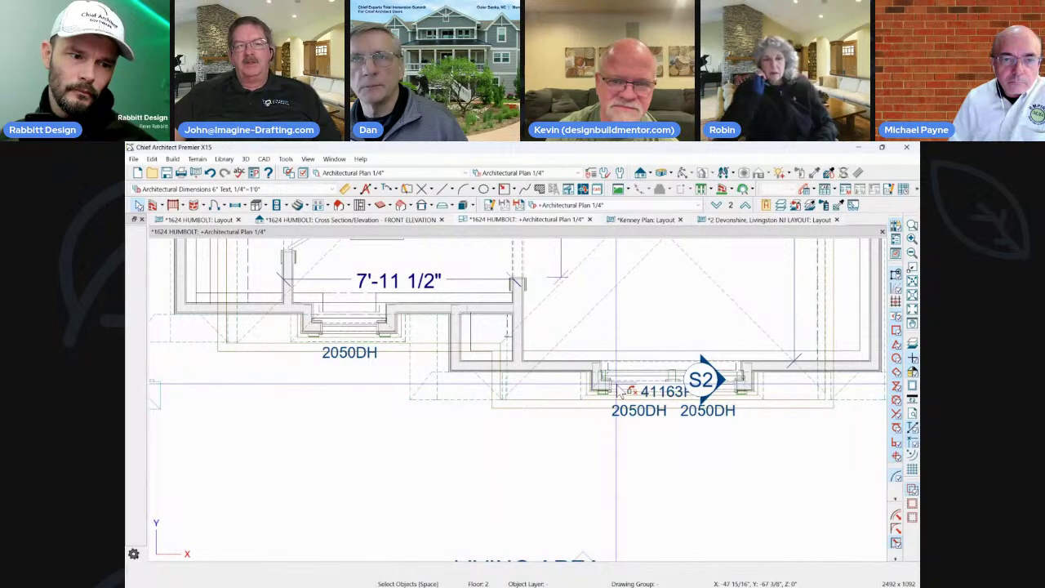
pyautogui.click(408, 220)
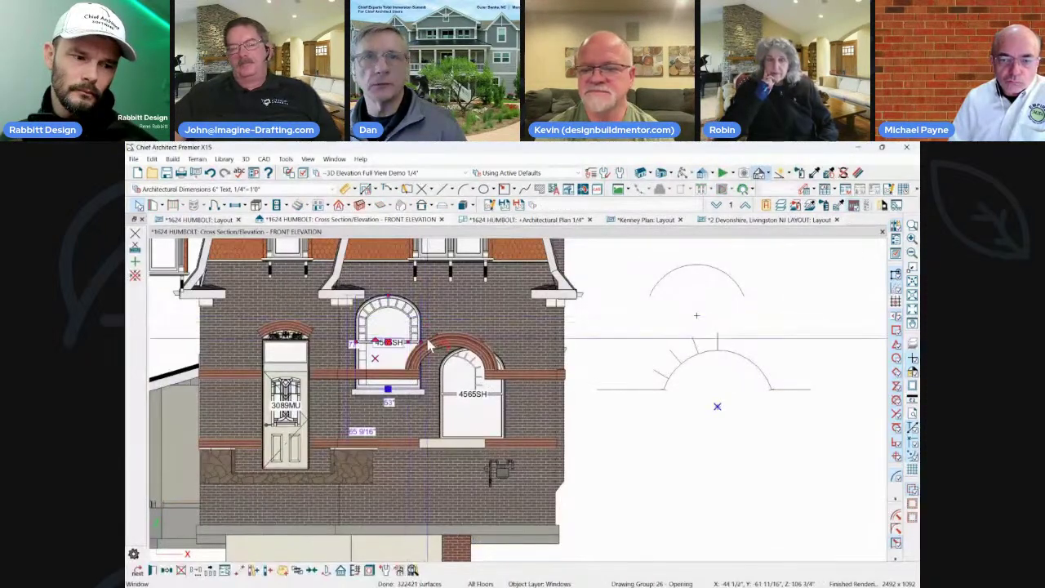
# Lower the arched window's top and widen it to a 3650SH, 42 1/4" wide.
pyautogui.scroll(2, 428, 346)
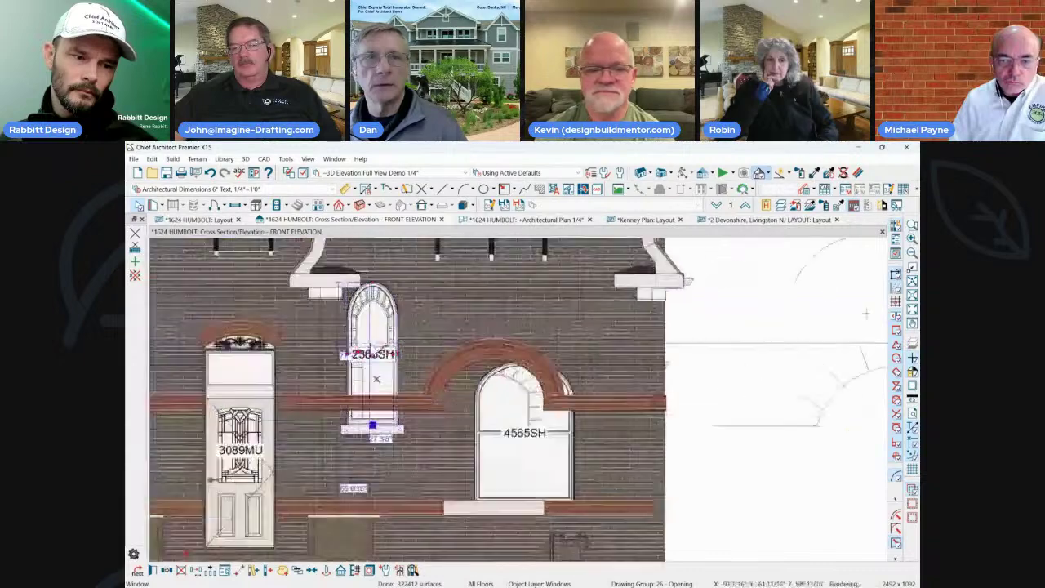
pyautogui.scroll(1, 377, 379)
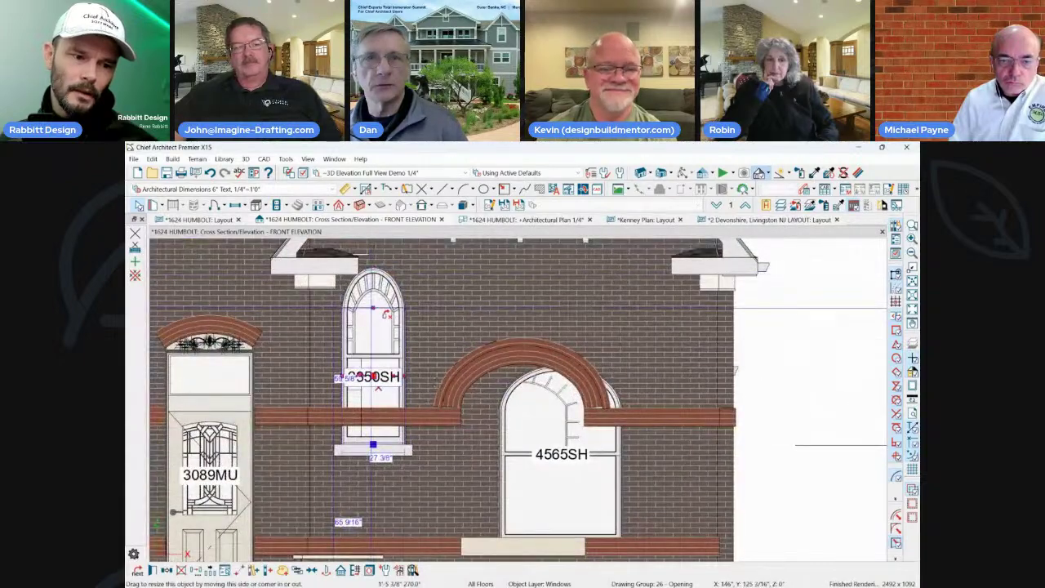
pyautogui.moveTo(373, 308); pyautogui.dragTo(373, 307)
pyautogui.moveTo(404, 375); pyautogui.dragTo(438, 376)
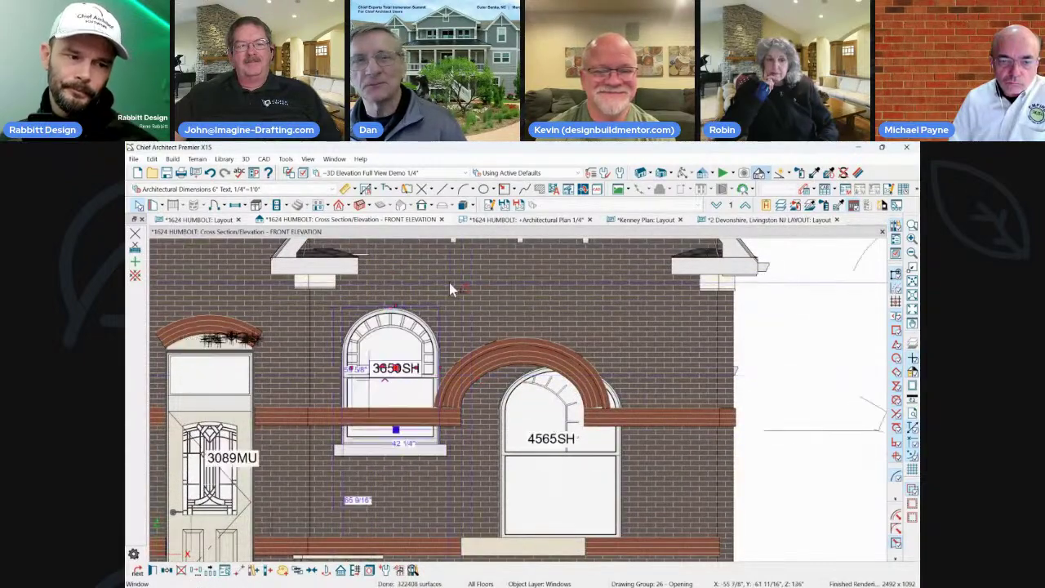
pyautogui.scroll(-1, 452, 289)
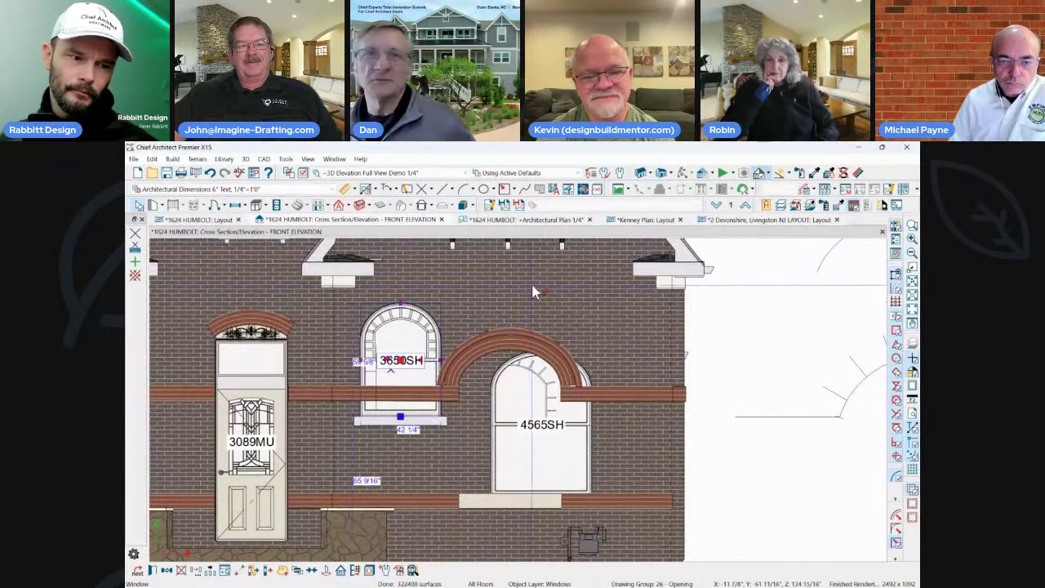
pyautogui.scroll(-1, 532, 289)
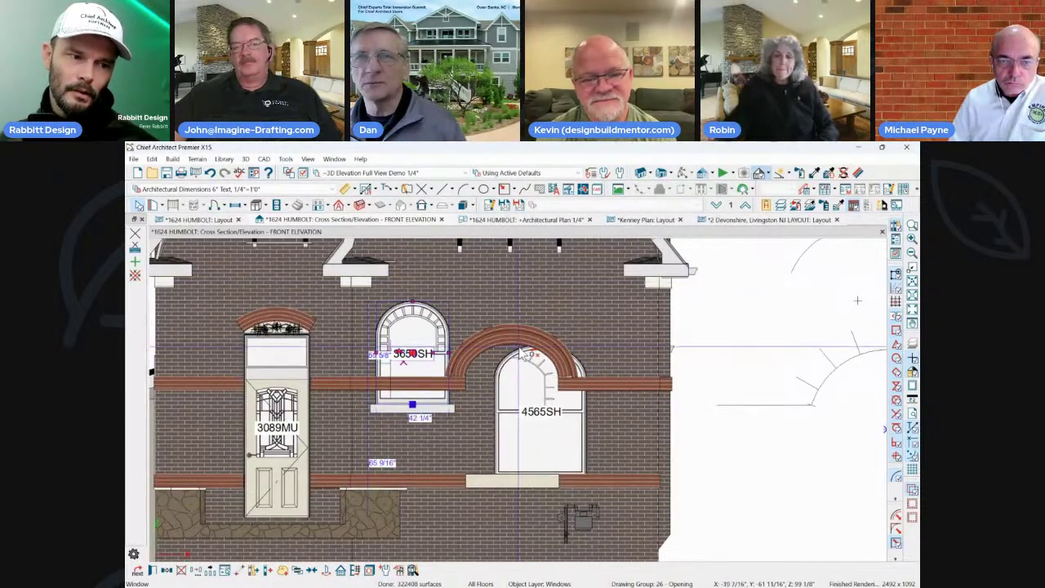
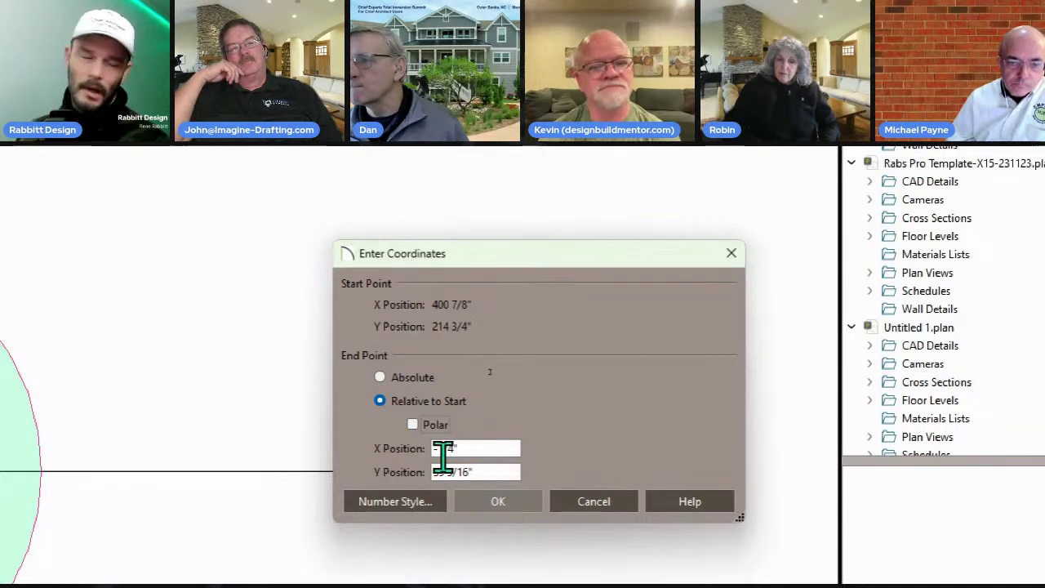
# Place the line's end point by polar coordinates at a distance of 59 5/16".
pyautogui.click(426, 431)
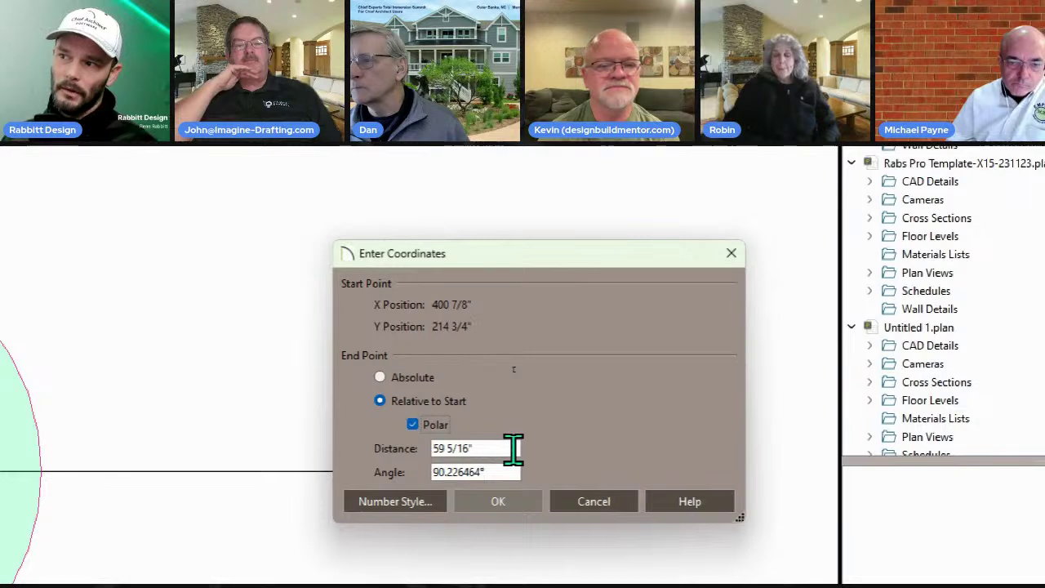
pyautogui.moveTo(513, 448); pyautogui.dragTo(412, 448)
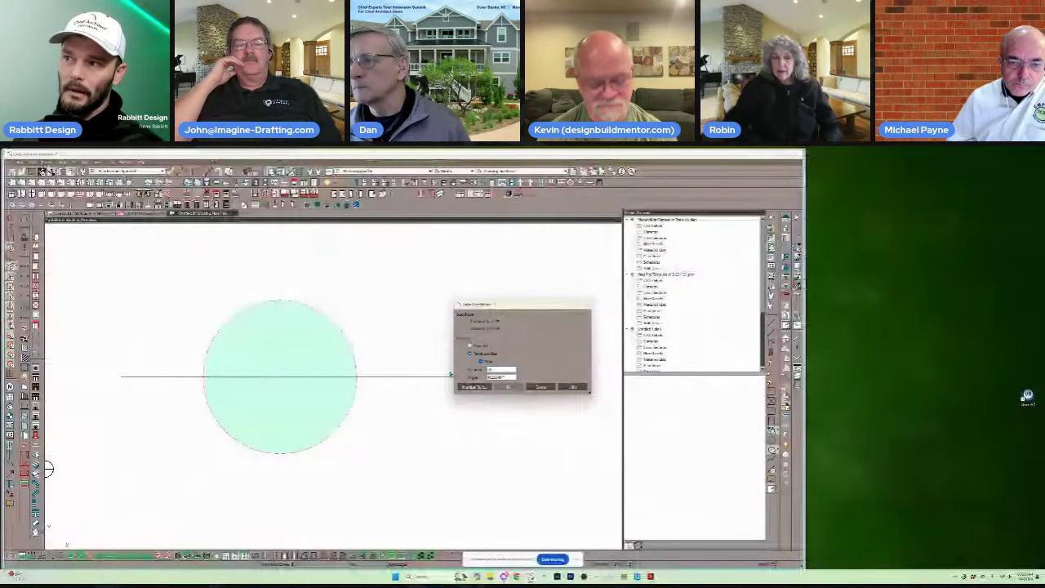
pyautogui.press('Return')
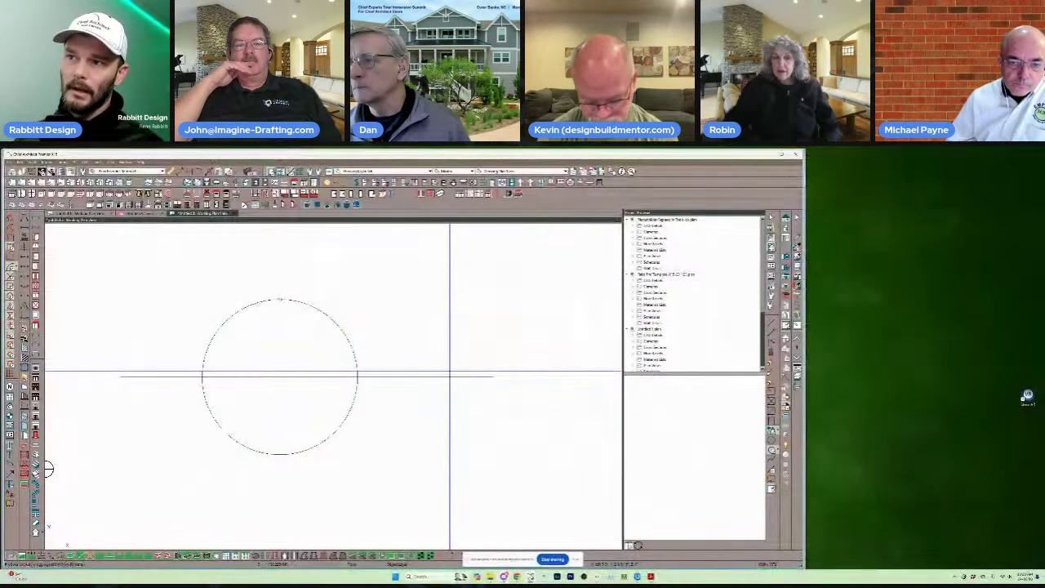
# Drag the horizontal line's left end past the circle to meet the 5'-11" vertical segment.
pyautogui.click(306, 309)
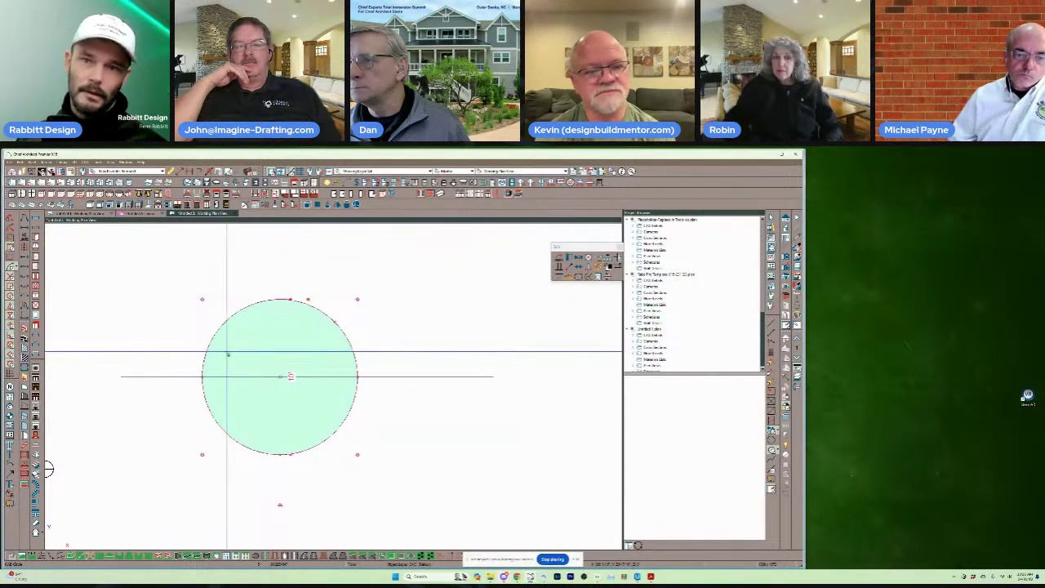
pyautogui.moveTo(226, 352)
pyautogui.mouseDown(button='middle')
pyautogui.moveTo(343, 351)
pyautogui.moveTo(361, 368)
pyautogui.mouseUp(button='middle')
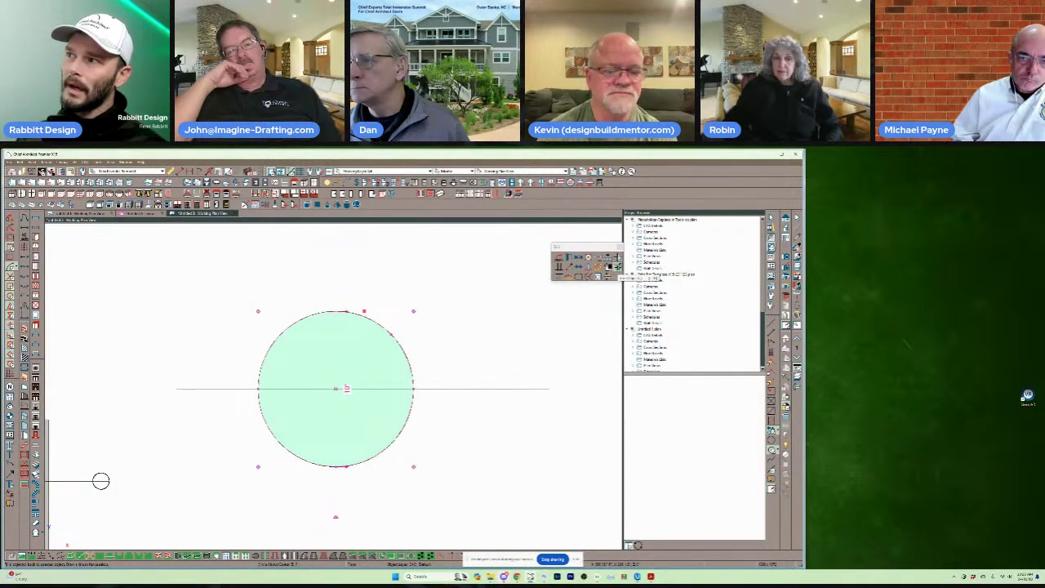
pyautogui.moveTo(596, 254); pyautogui.dragTo(450, 289)
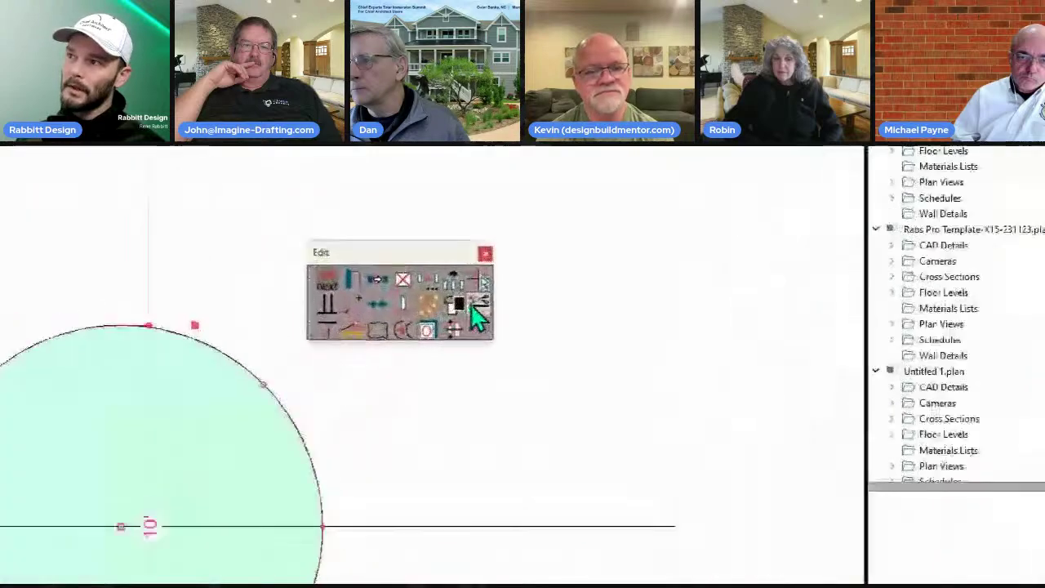
pyautogui.click(476, 307)
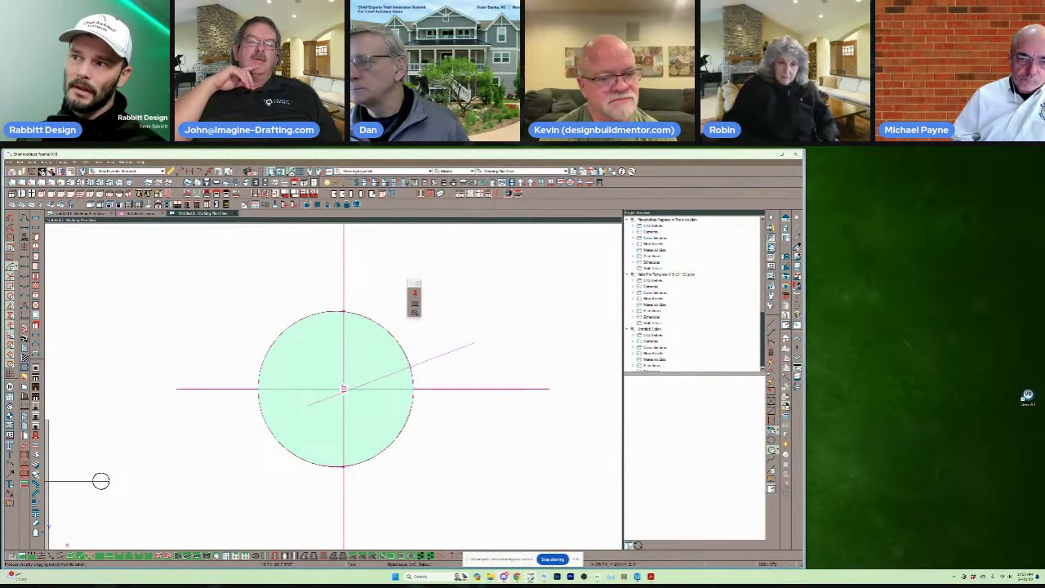
pyautogui.click(343, 389)
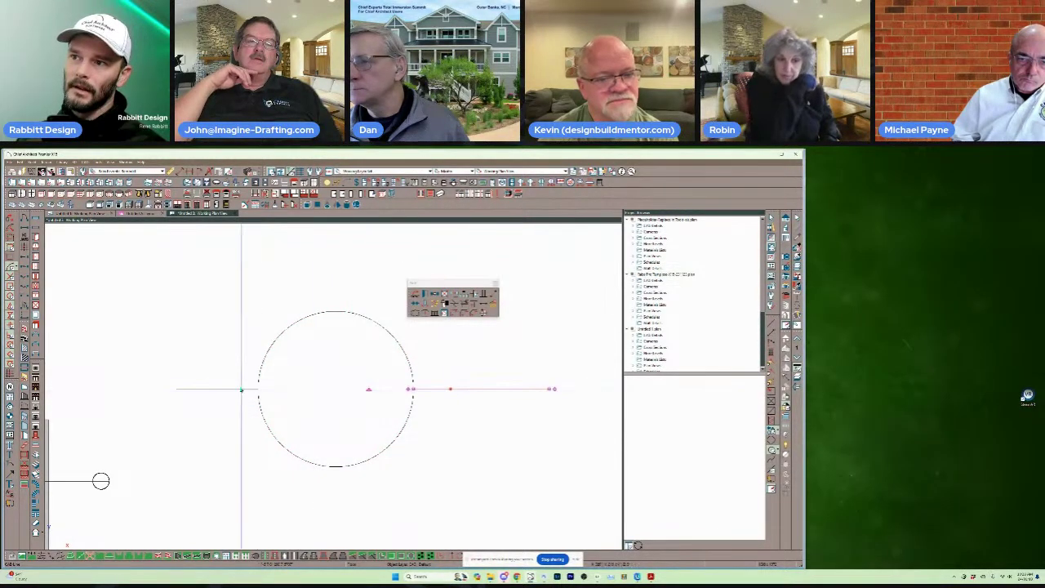
pyautogui.click(214, 388)
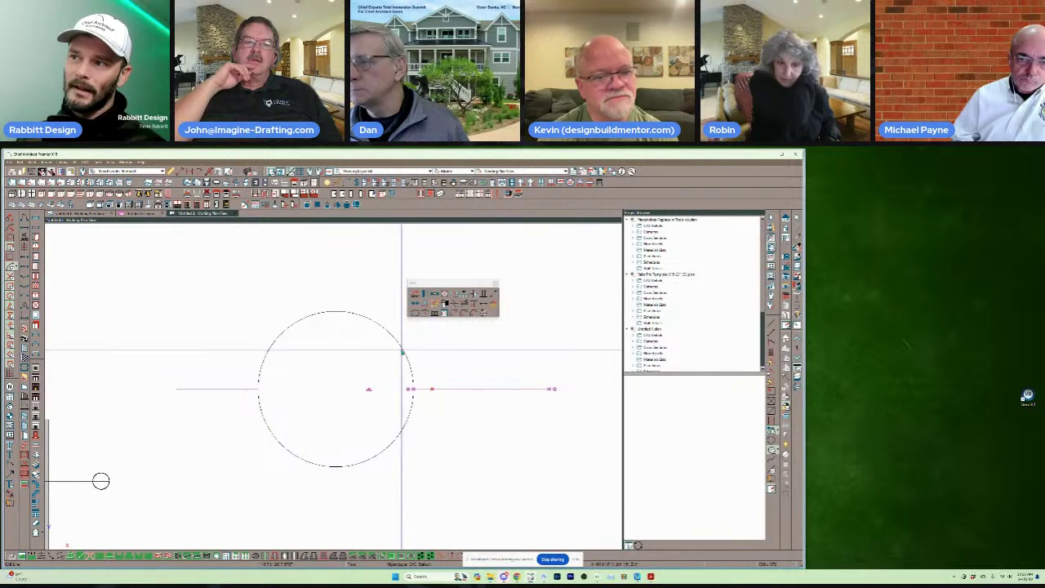
pyautogui.click(358, 411)
pyautogui.click(412, 388)
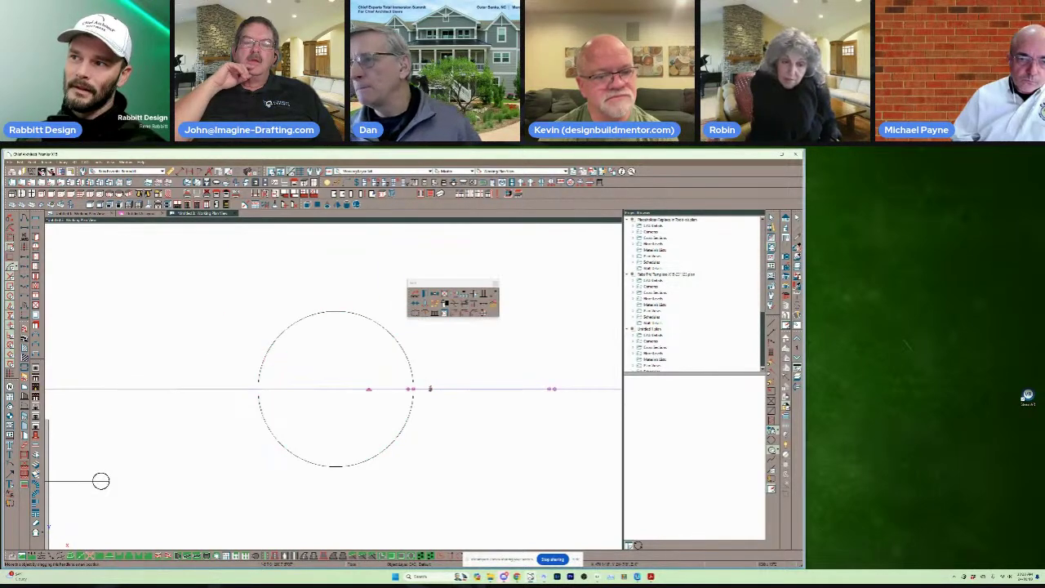
pyautogui.moveTo(413, 388); pyautogui.dragTo(139, 389)
pyautogui.press('Escape')
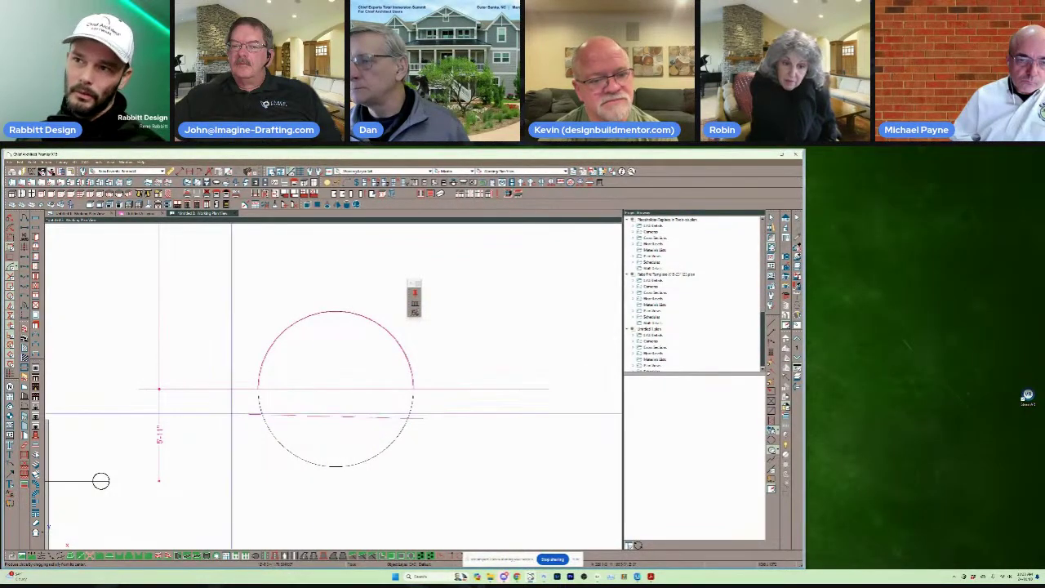
# Break away the circle's lower half, leaving only the upper semicircular arc.
pyautogui.click(265, 411)
pyautogui.scroll(2, 382, 469)
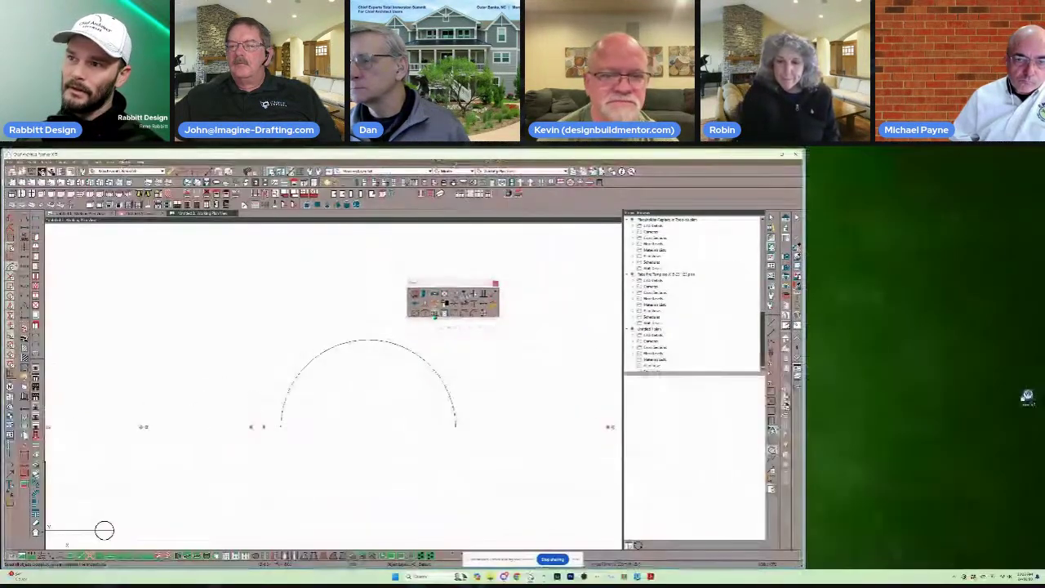
pyautogui.click(435, 316)
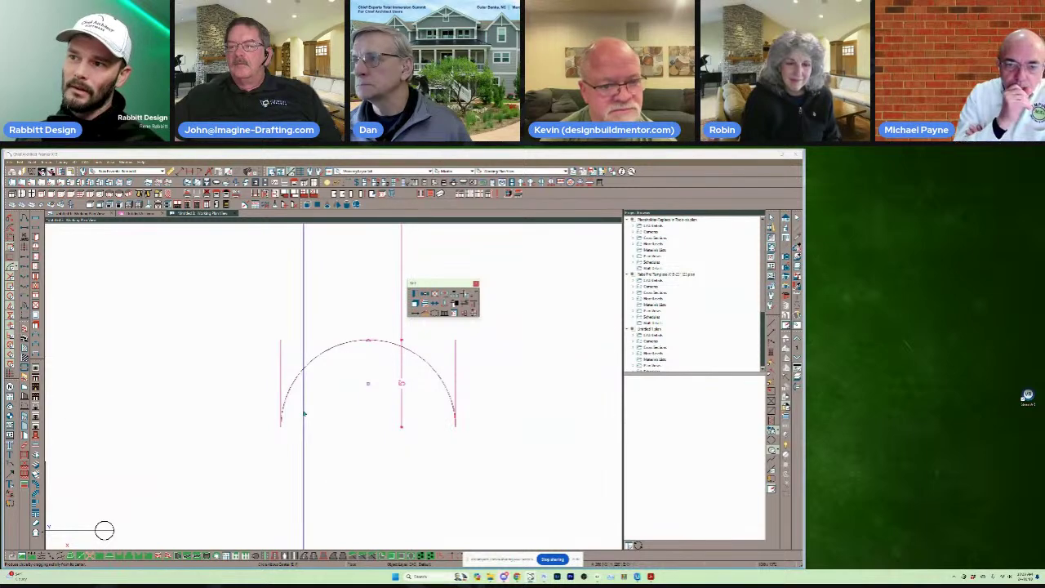
pyautogui.click(449, 316)
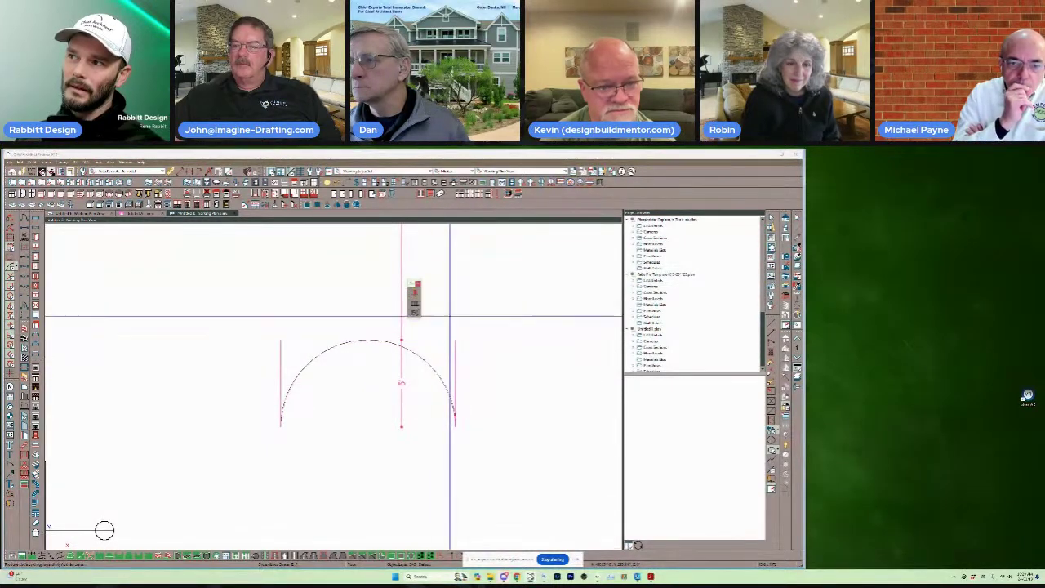
pyautogui.click(301, 467)
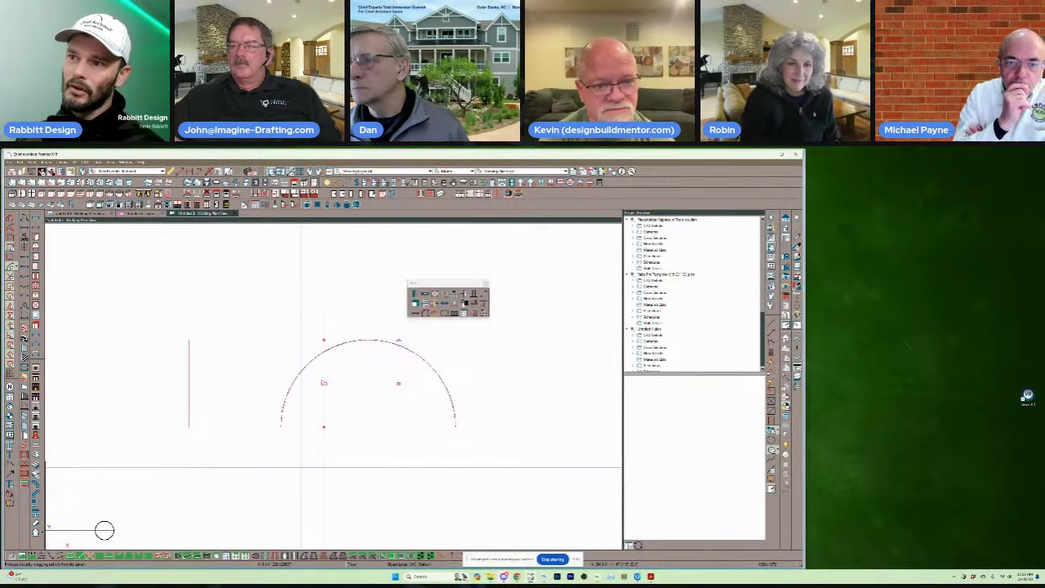
pyautogui.click(369, 484)
pyautogui.scroll(1, 556, 309)
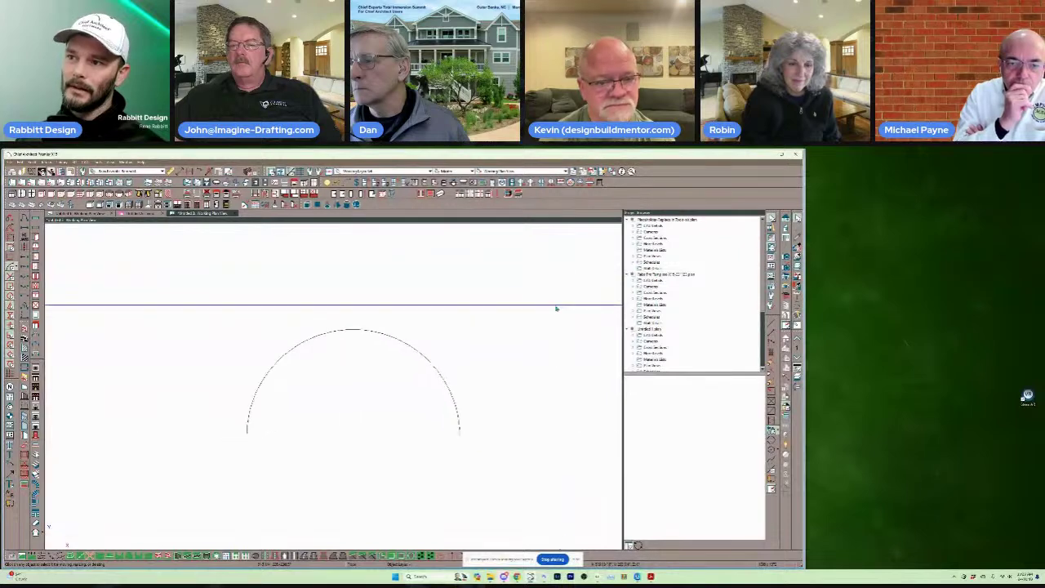
# Zoom in on the semicircular arc and the horizontal line above it.
pyautogui.scroll(1, 556, 308)
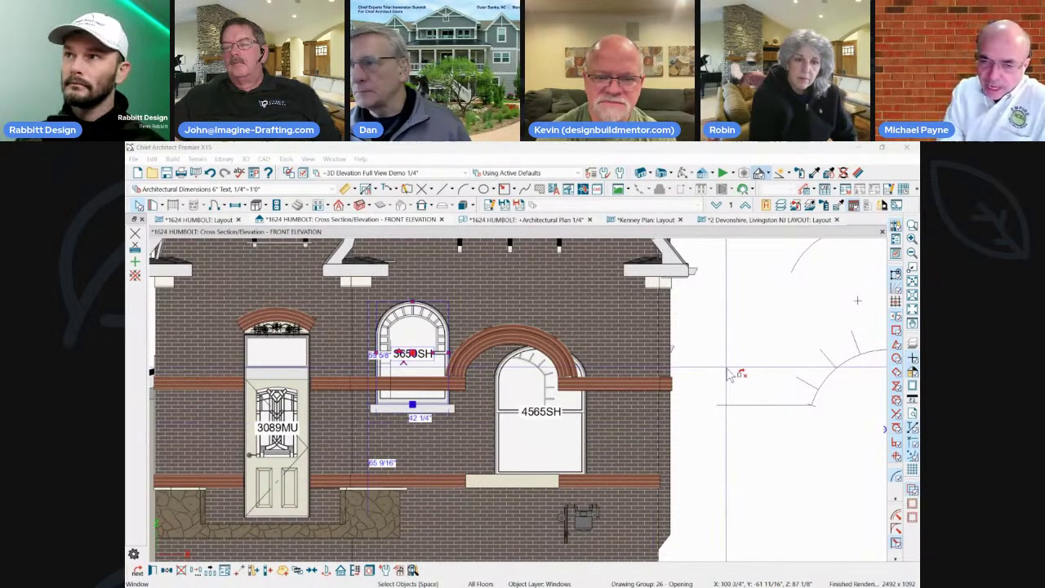
pyautogui.scroll(-3, 637, 462)
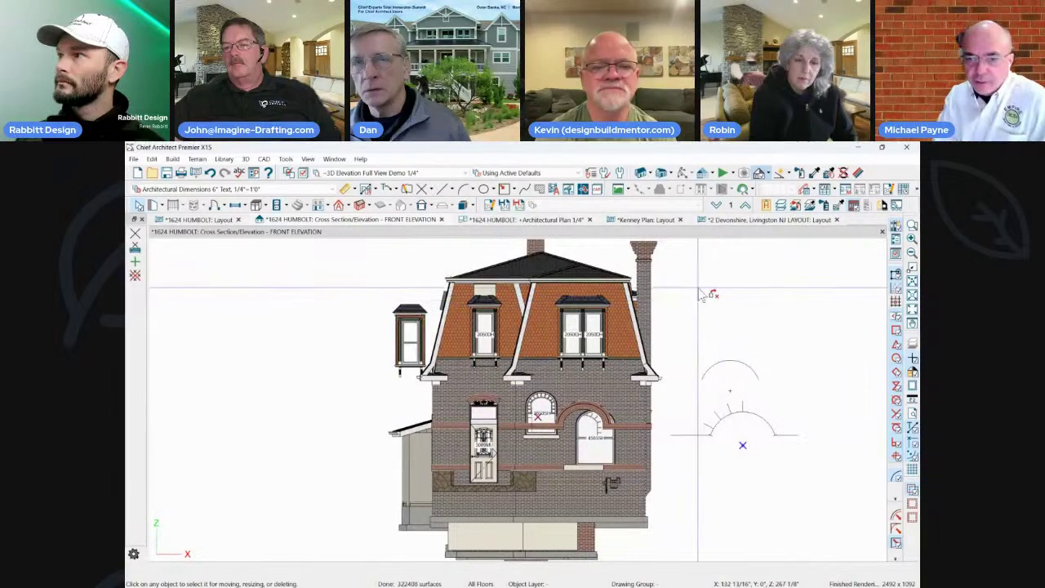
pyautogui.scroll(1, 701, 294)
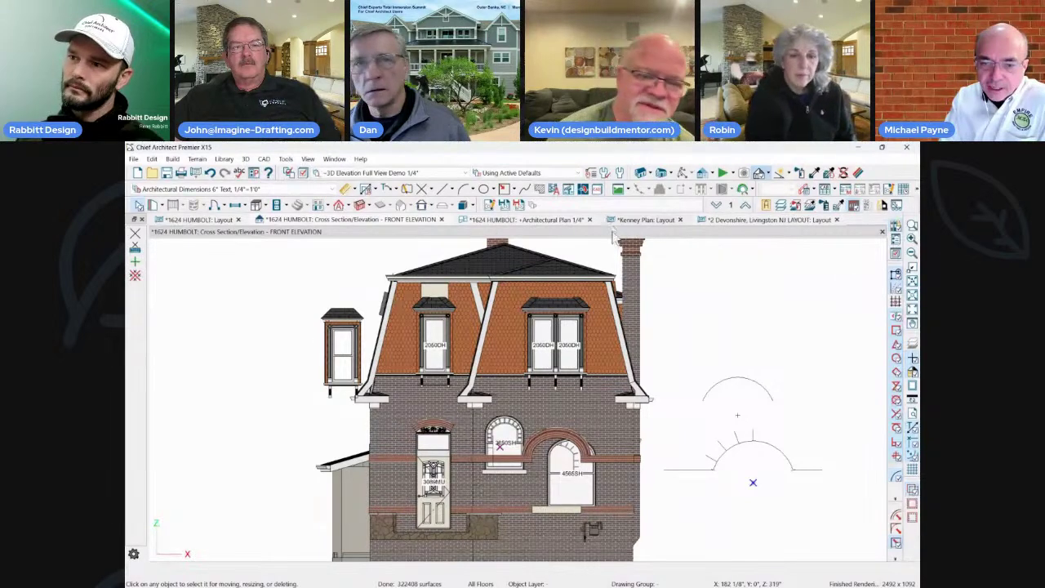
pyautogui.scroll(2, 563, 503)
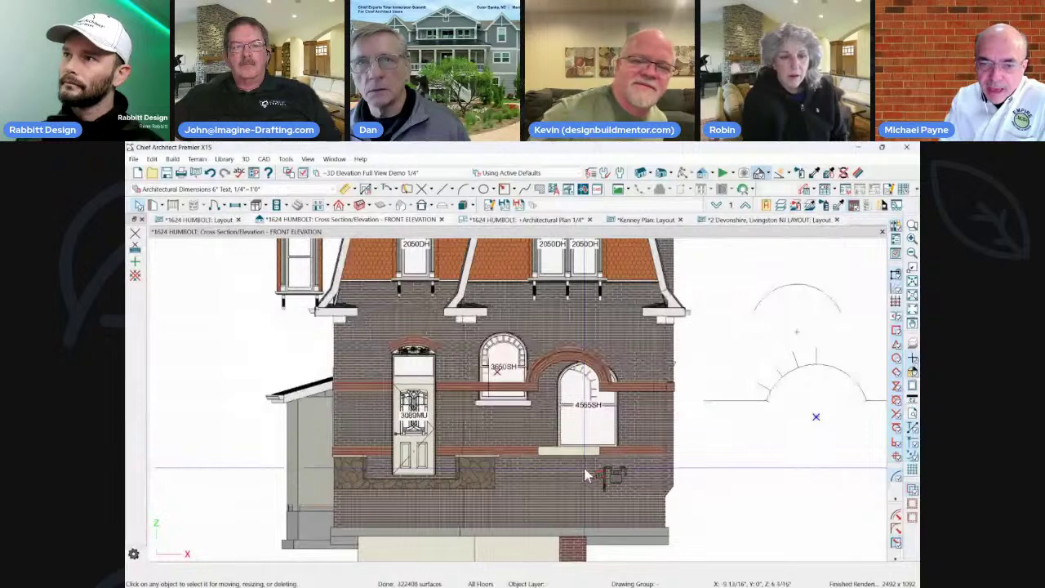
pyautogui.scroll(-2, 583, 467)
pyautogui.scroll(2, 651, 331)
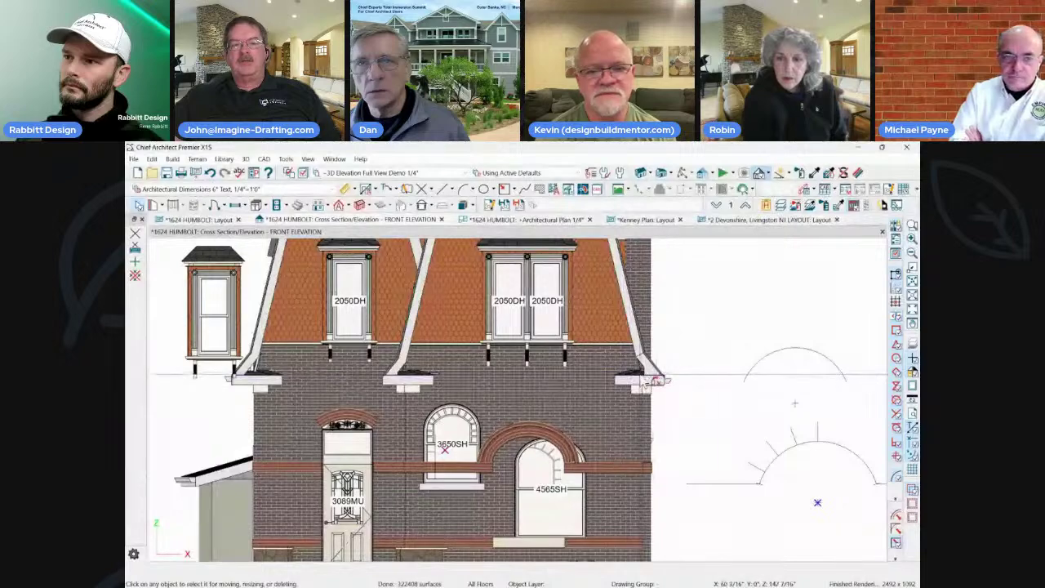
pyautogui.click(640, 377)
pyautogui.scroll(1, 639, 372)
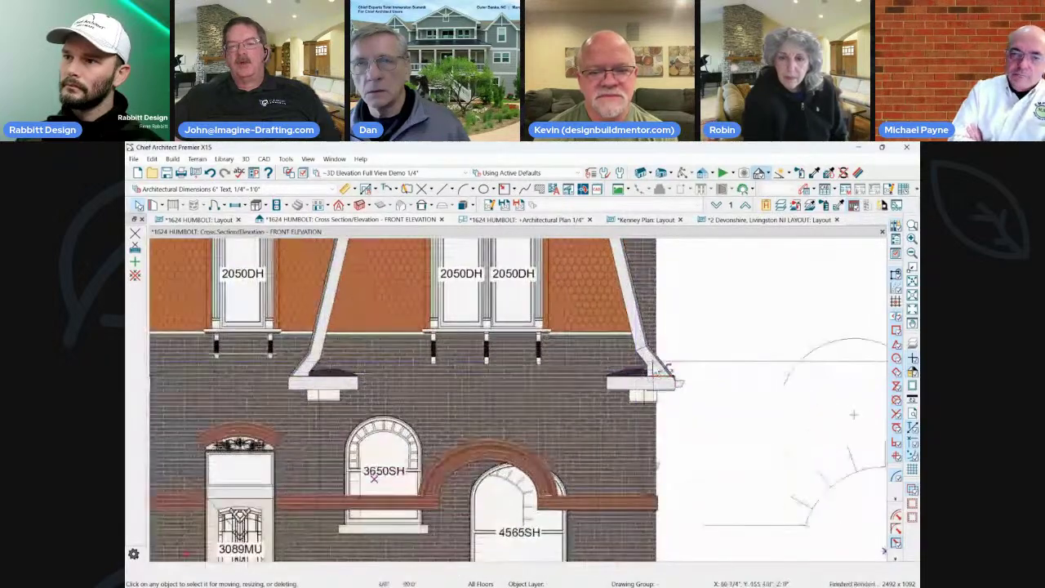
pyautogui.scroll(2, 673, 369)
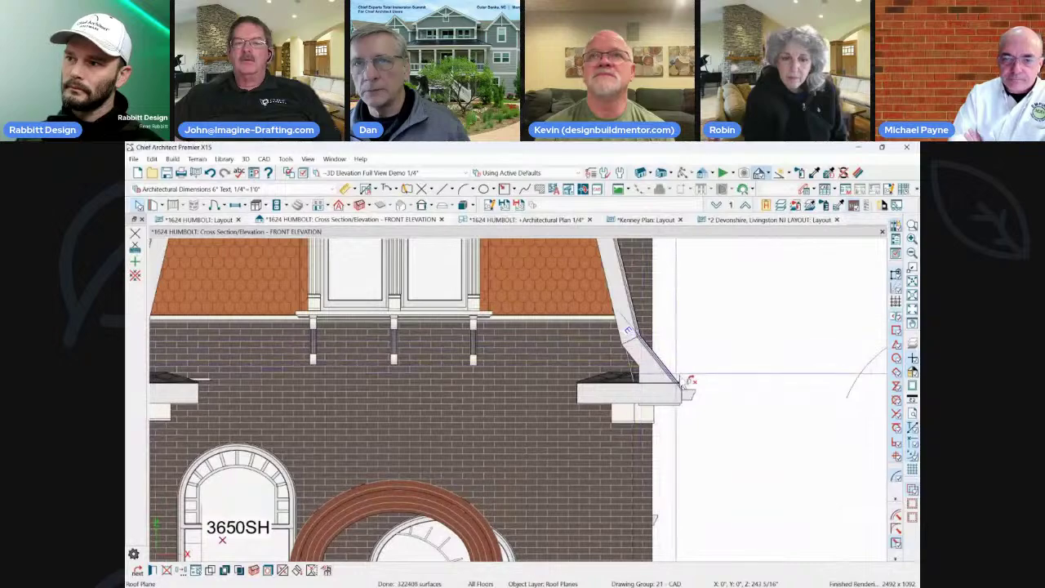
pyautogui.scroll(-1, 600, 351)
pyautogui.scroll(-2, 644, 359)
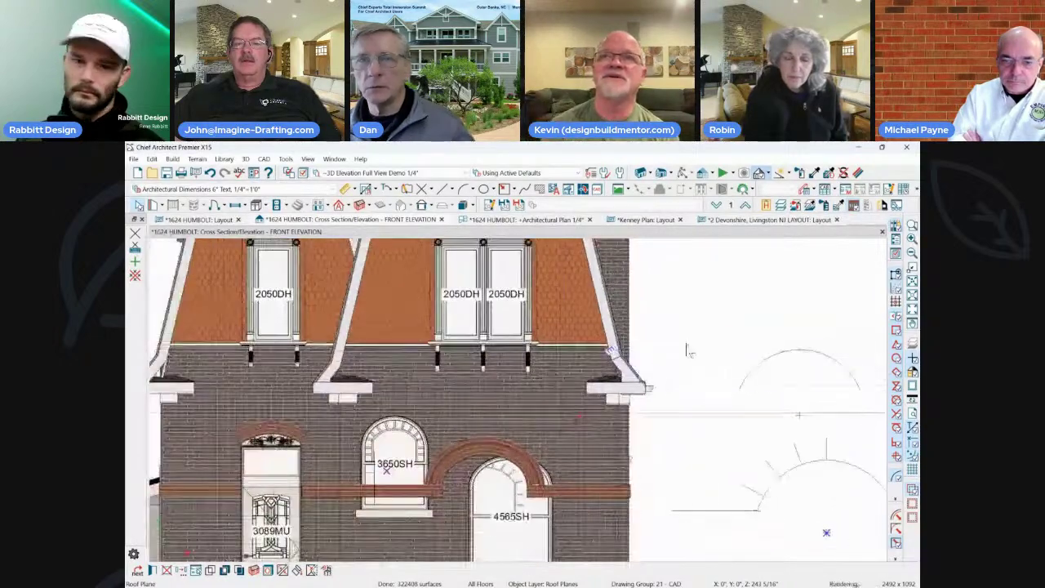
pyautogui.scroll(1, 696, 344)
pyautogui.scroll(1, 707, 341)
pyautogui.scroll(-1, 549, 378)
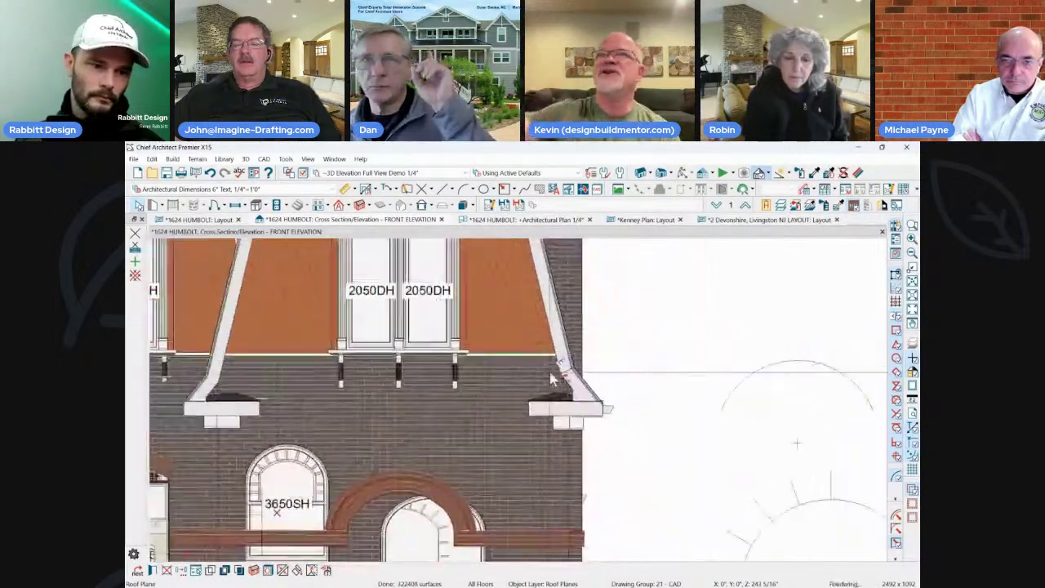
# Draw a circle by diameter beside the eave and move its edge against the eave.
pyautogui.click(484, 189)
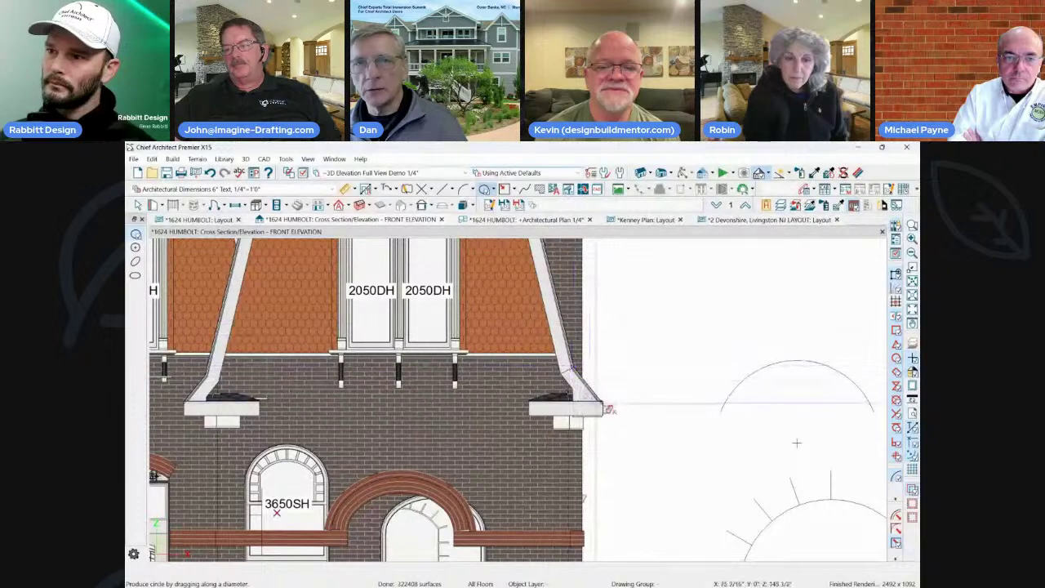
pyautogui.scroll(1, 610, 406)
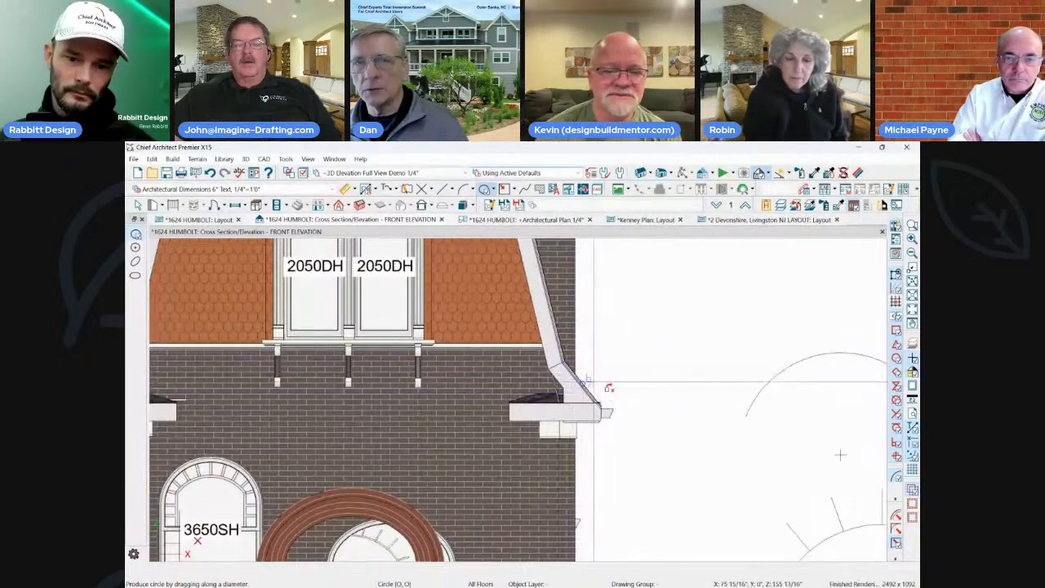
pyautogui.moveTo(602, 383); pyautogui.dragTo(776, 280)
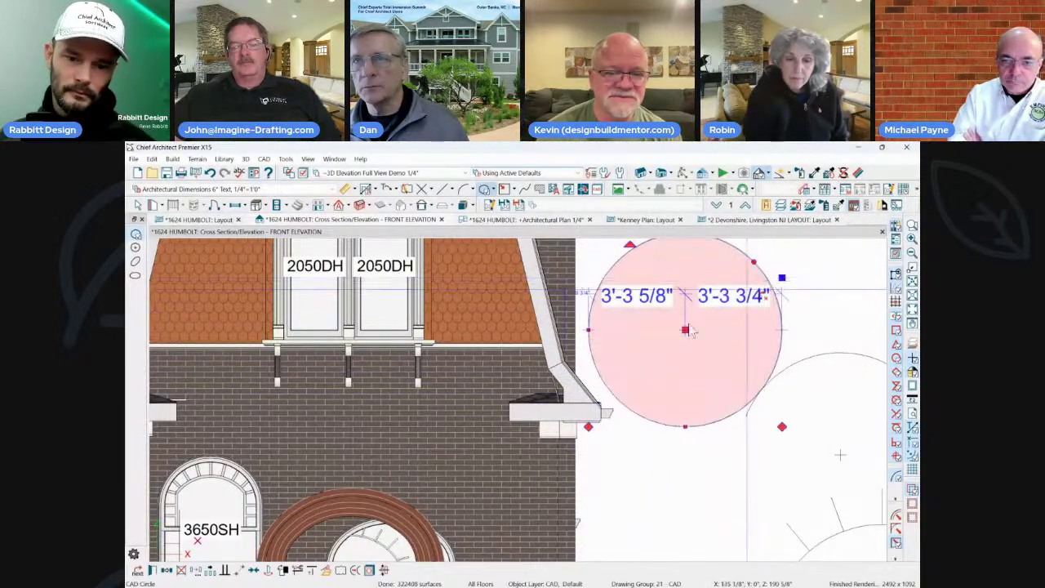
pyautogui.moveTo(686, 331); pyautogui.dragTo(656, 340)
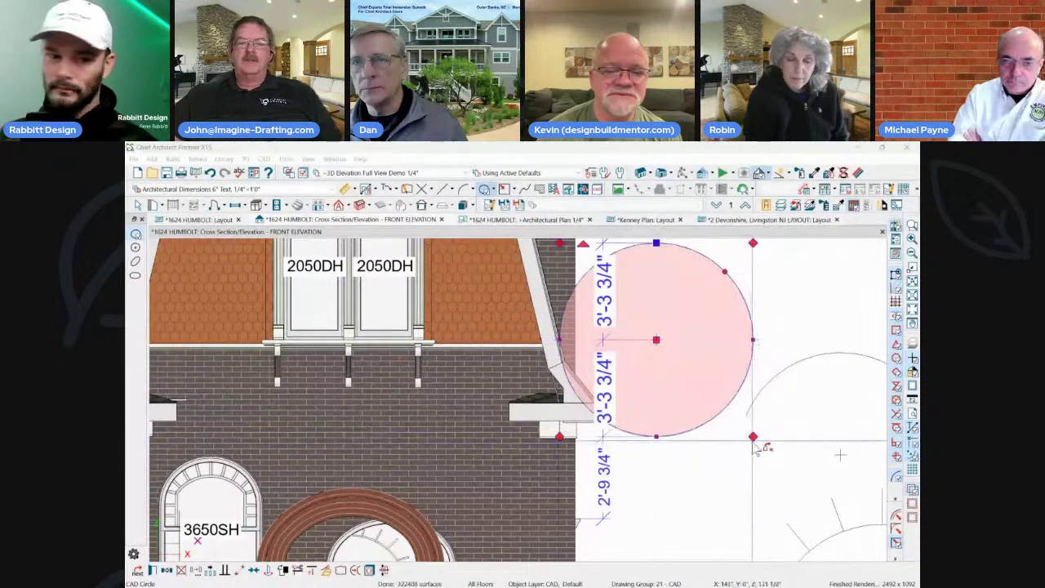
pyautogui.click(759, 436)
# Shrink the circle to about 3'-0 1/2" radius and nudge it slightly upward.
pyautogui.rightClick(726, 412)
pyautogui.click(725, 410)
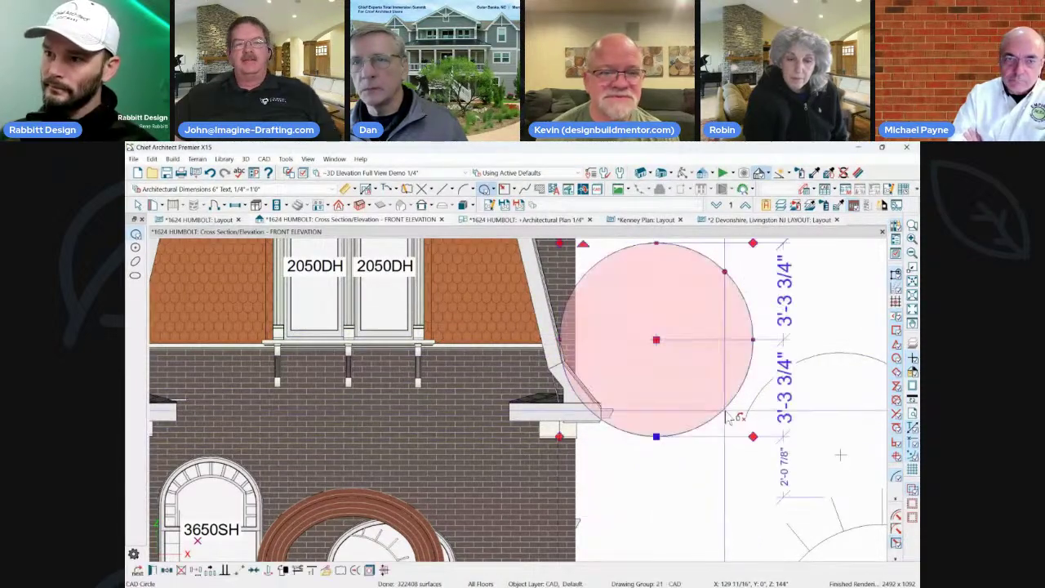
pyautogui.moveTo(753, 436); pyautogui.dragTo(731, 425)
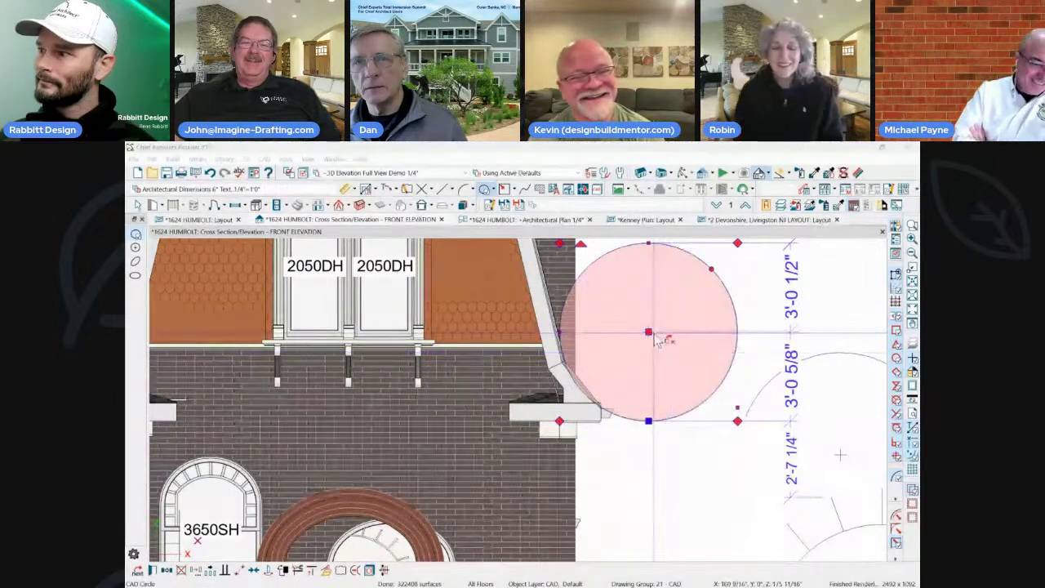
pyautogui.moveTo(649, 333); pyautogui.dragTo(646, 327)
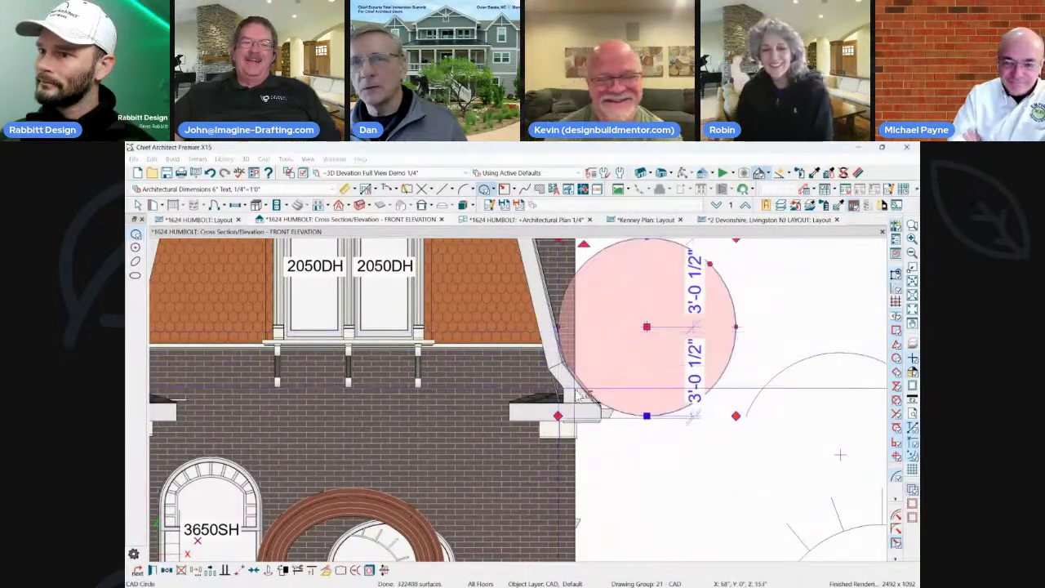
pyautogui.rightClick(575, 389)
pyautogui.click(567, 389)
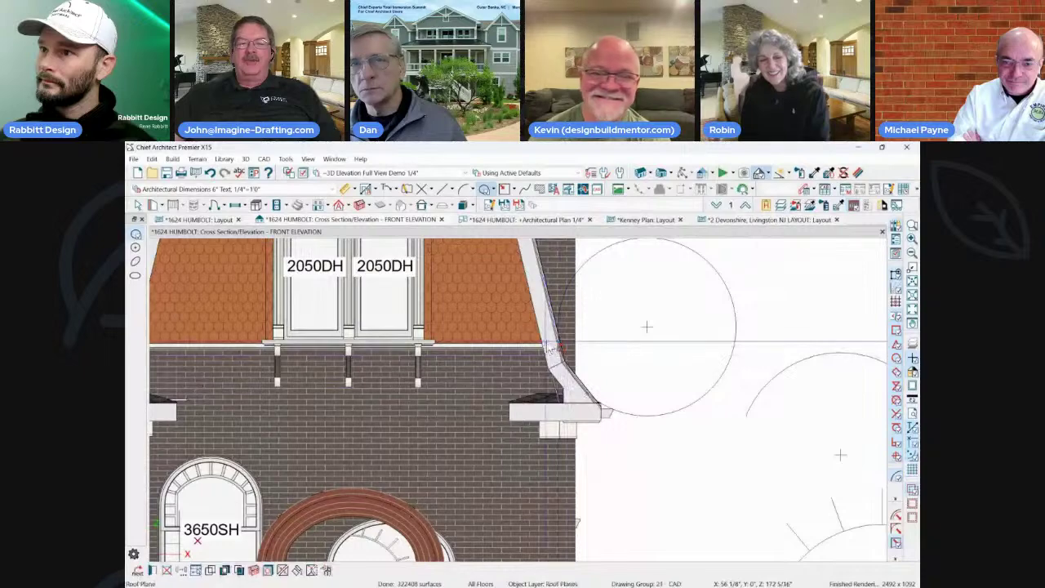
# Open the specifications for the eave roof plane and the steep mansard roof plane.
pyautogui.rightClick(538, 299)
pyautogui.click(553, 277)
pyautogui.click(542, 281)
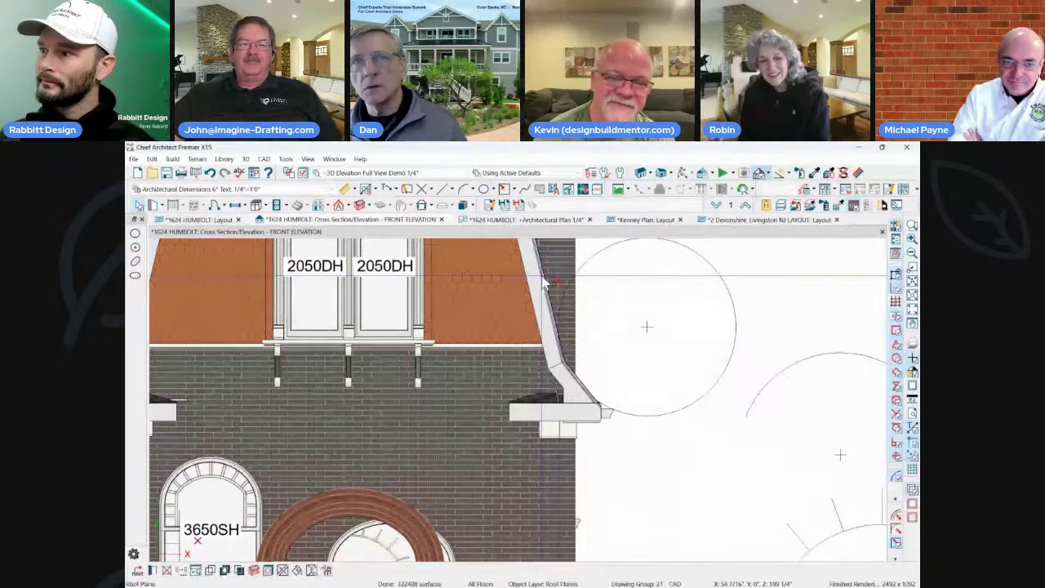
pyautogui.doubleClick(544, 282)
pyautogui.click(641, 577)
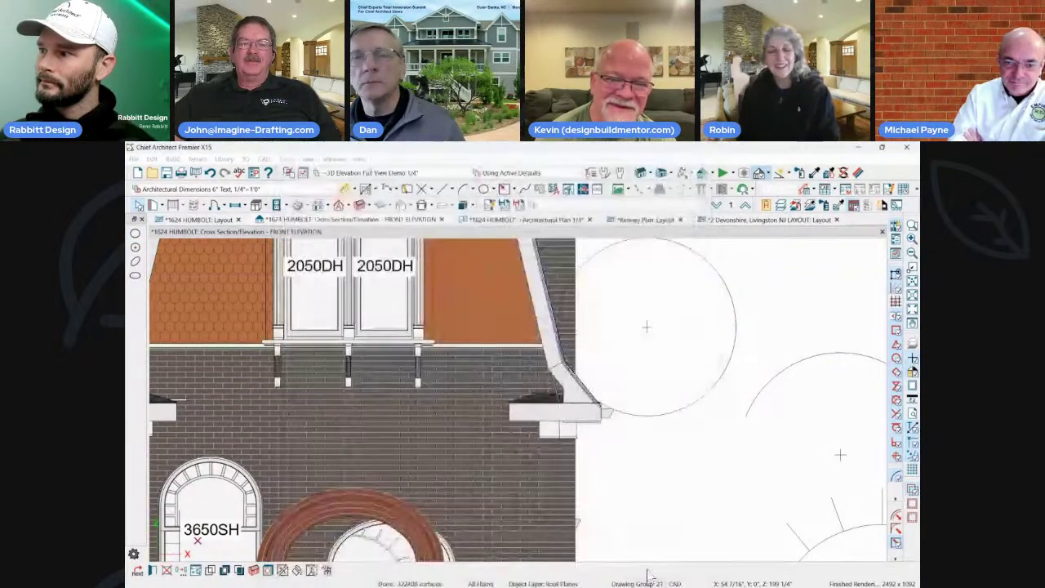
pyautogui.scroll(-3, 626, 465)
pyautogui.scroll(1, 639, 464)
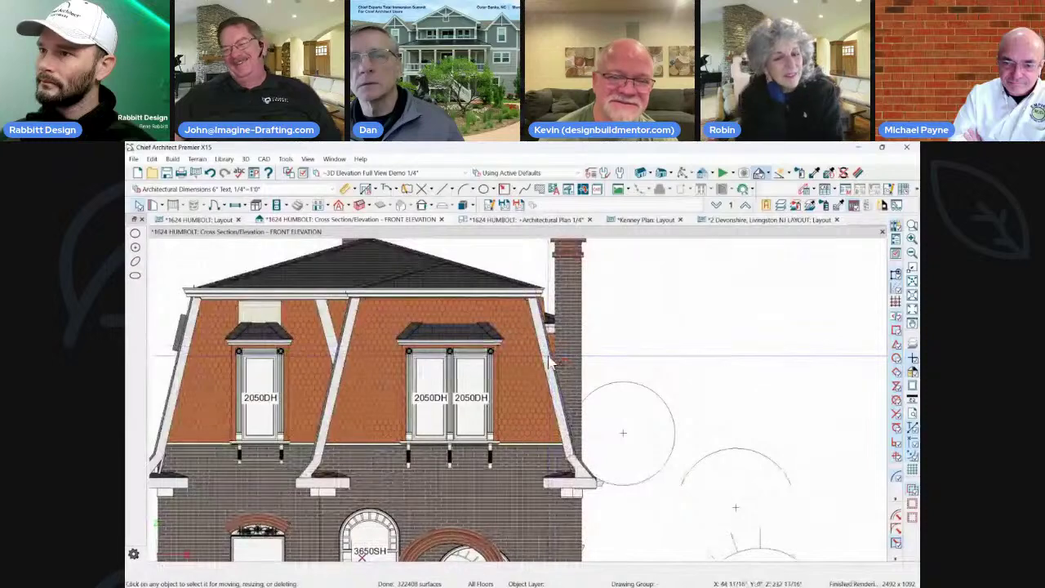
pyautogui.doubleClick(549, 363)
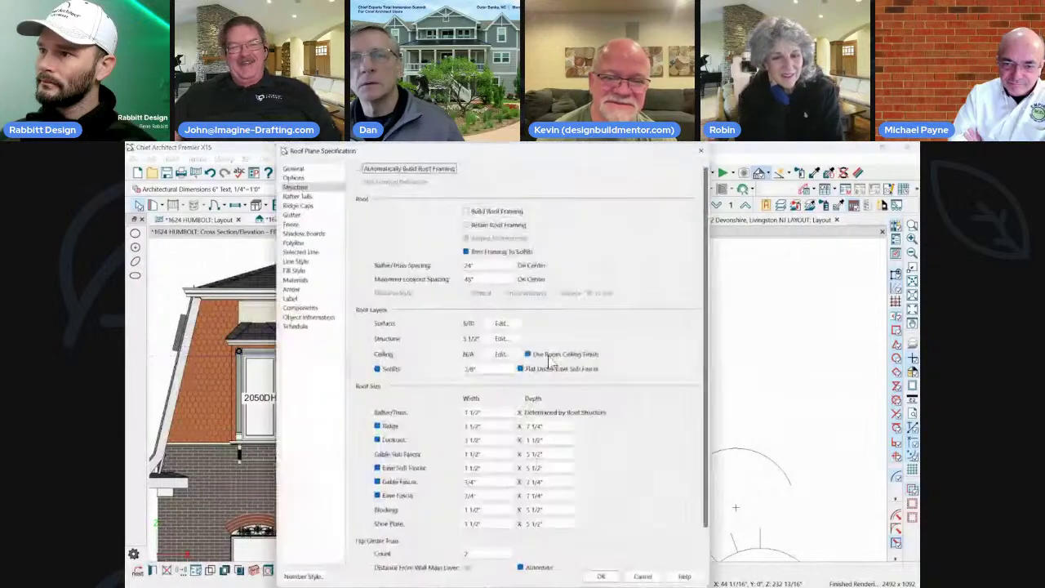
# Read the mansard plane's pitch in degrees, 76.504267°, and confirm its settings.
pyautogui.click(309, 177)
pyautogui.press('Up')
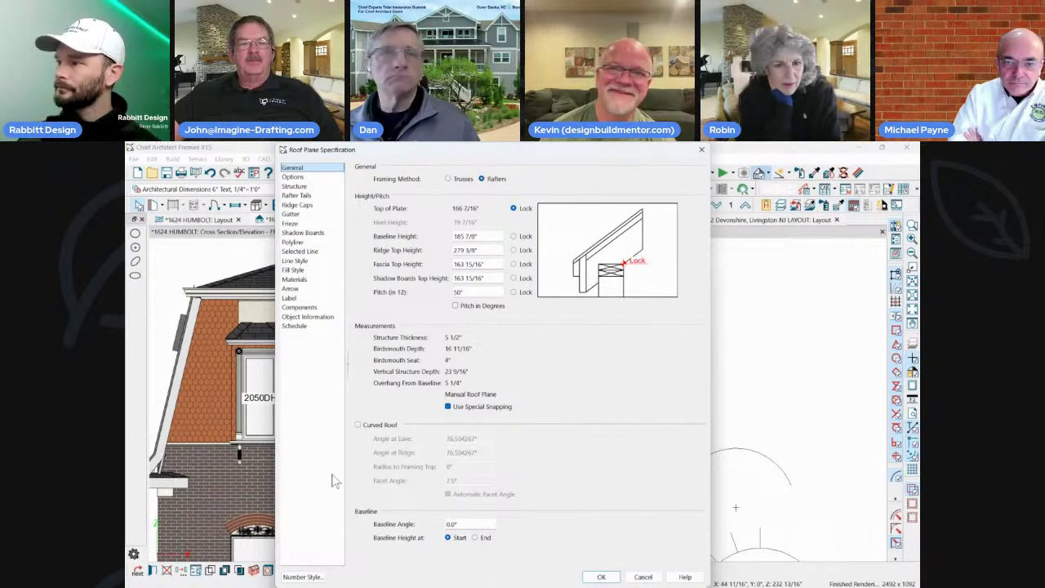
pyautogui.click(467, 305)
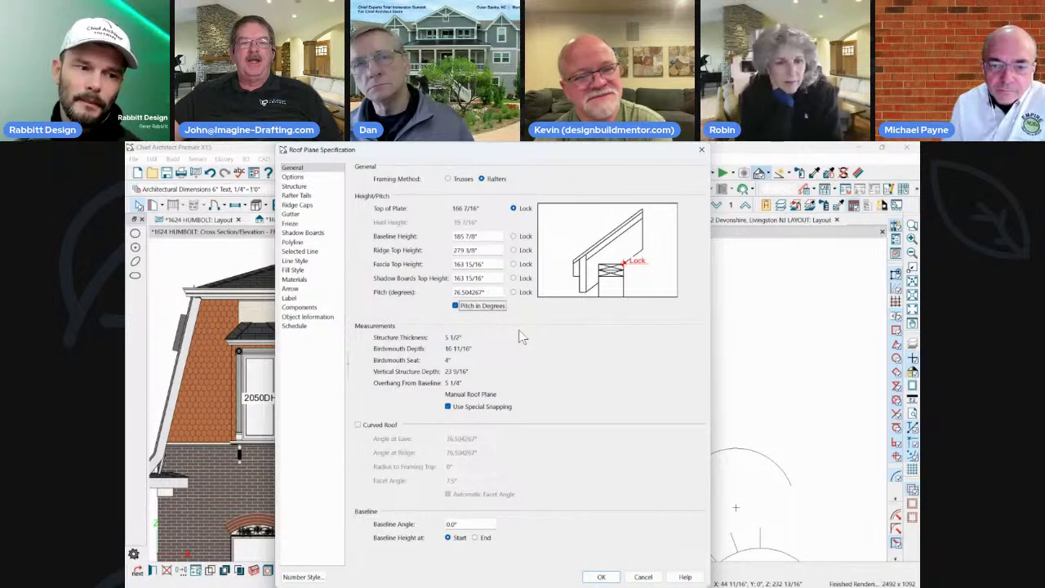
pyautogui.doubleClick(494, 292)
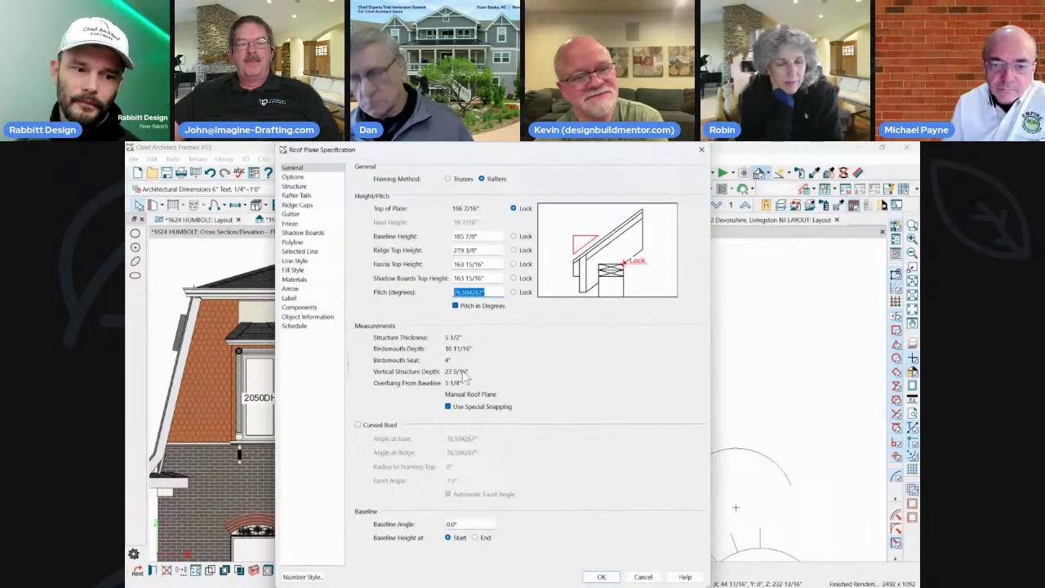
pyautogui.click(603, 578)
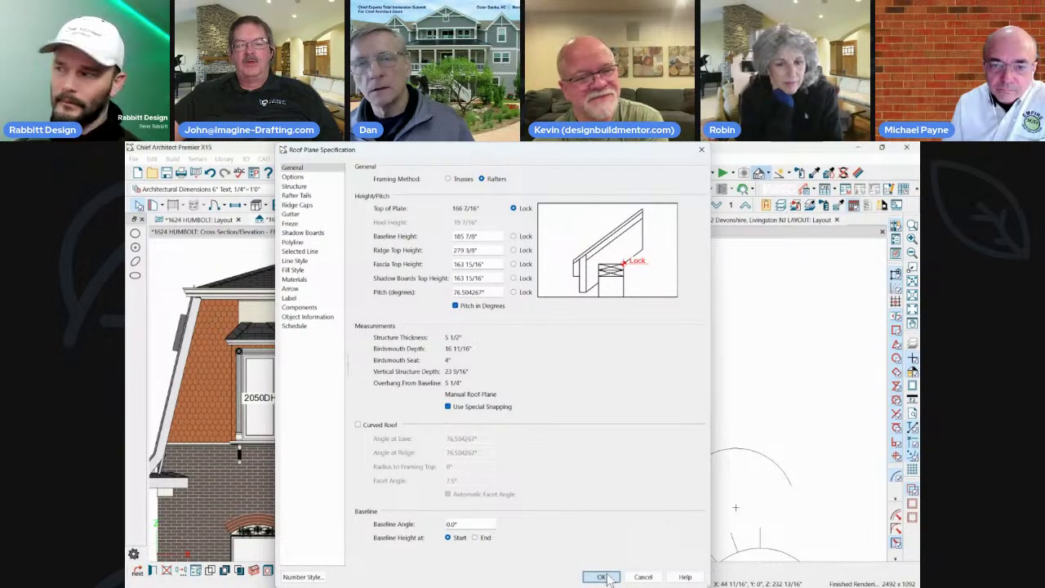
# Check the circle's size and move it up and to the right.
pyautogui.doubleClick(580, 477)
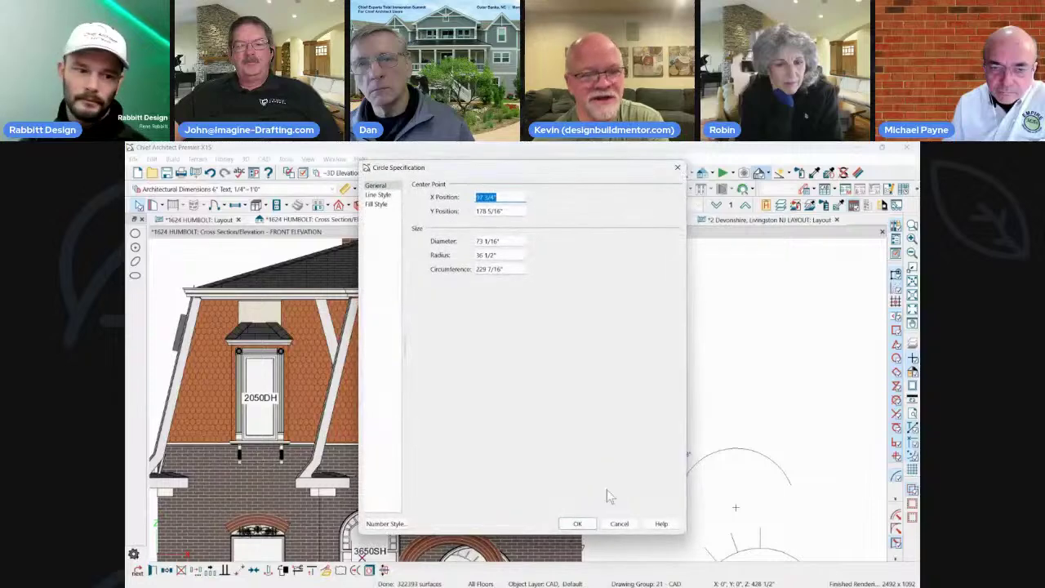
pyautogui.press('Return')
pyautogui.moveTo(616, 483); pyautogui.dragTo(715, 430)
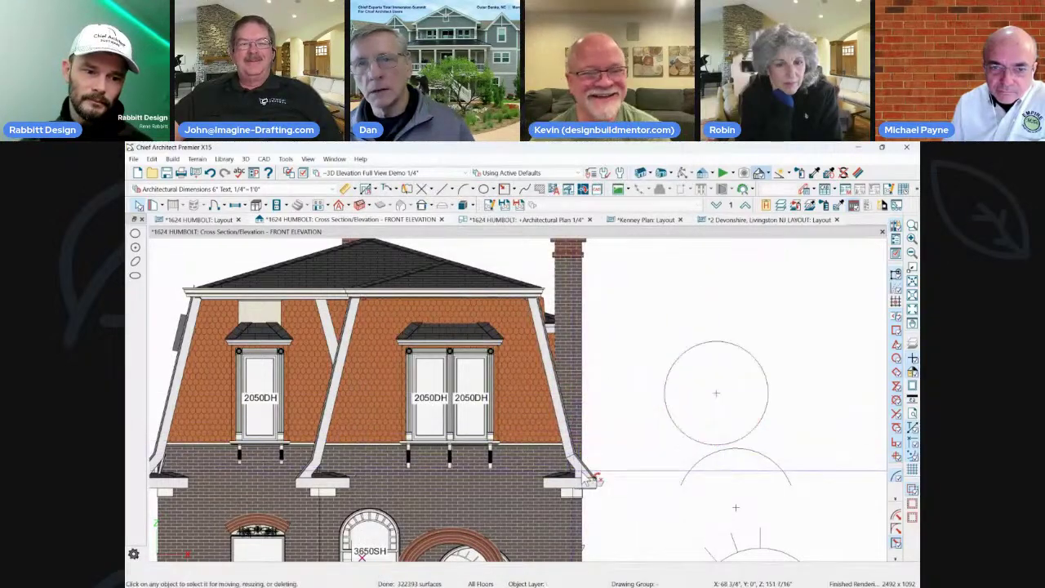
# Make the lower eave roof plane curved, 76.504267° at the ridge to 26.176116° at the eave.
pyautogui.doubleClick(499, 320)
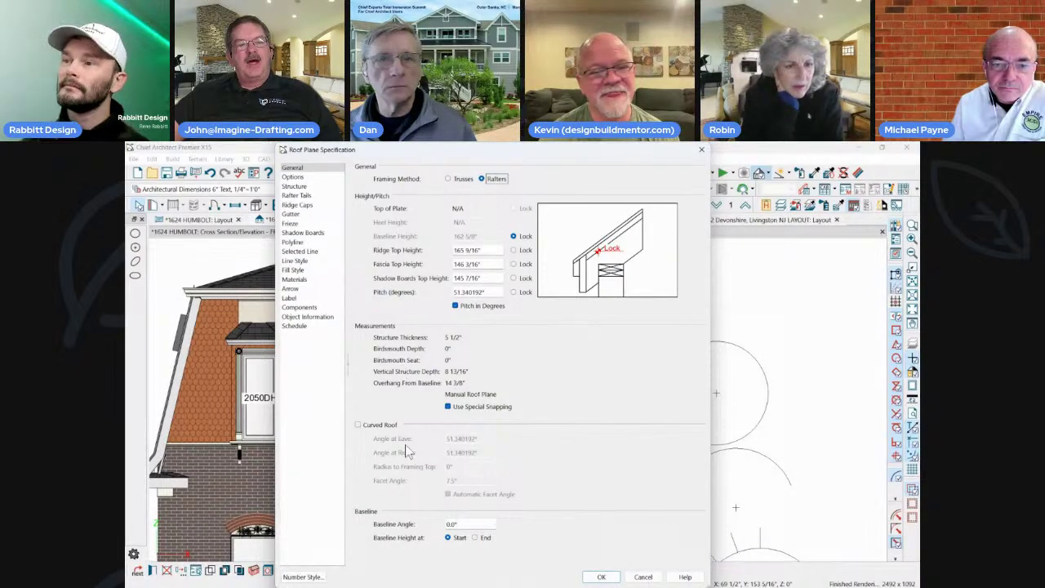
pyautogui.click(358, 425)
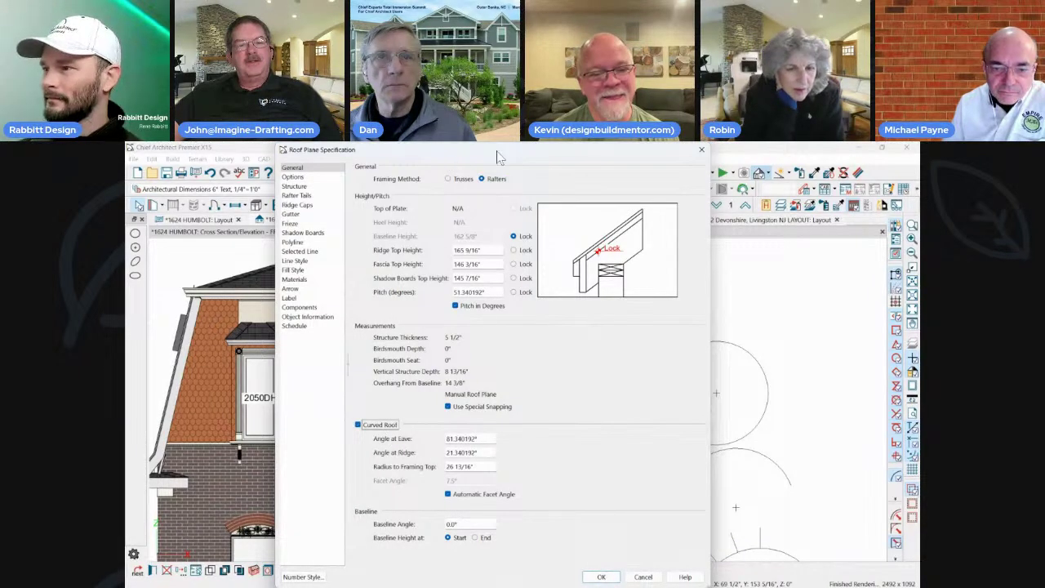
pyautogui.moveTo(467, 157); pyautogui.dragTo(473, 158)
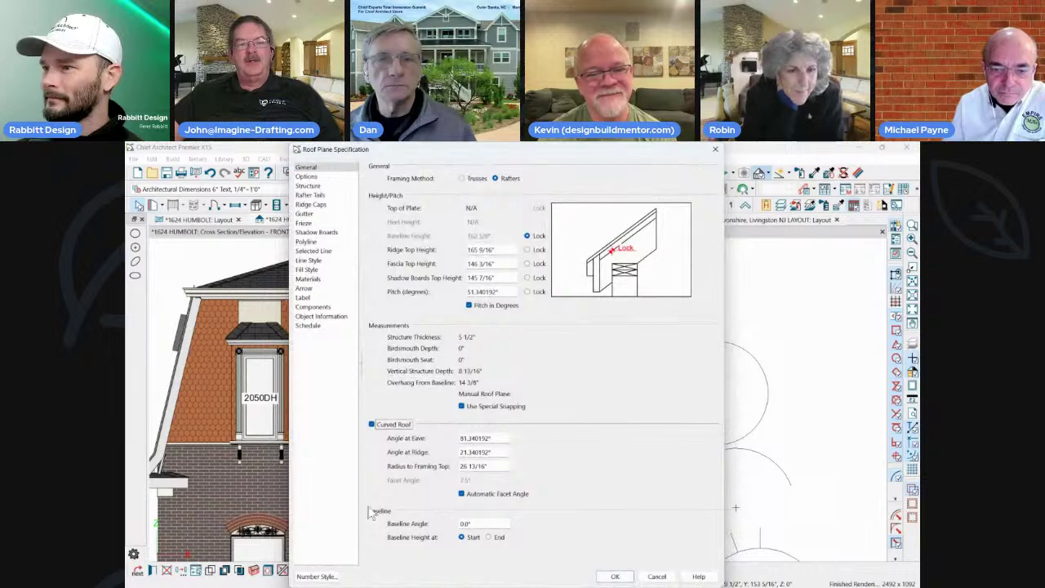
pyautogui.moveTo(502, 453); pyautogui.dragTo(389, 459)
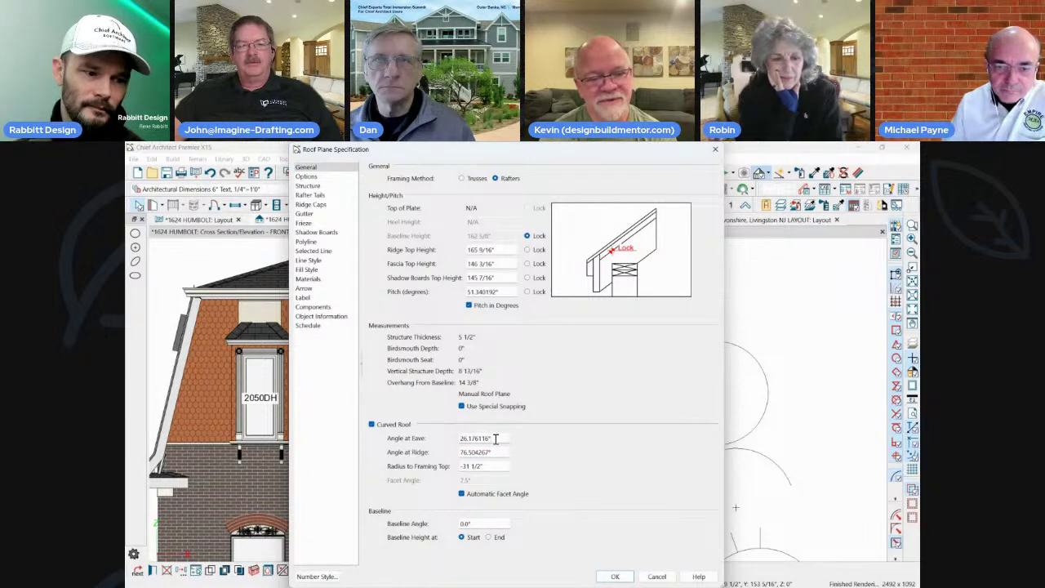
pyautogui.click(614, 577)
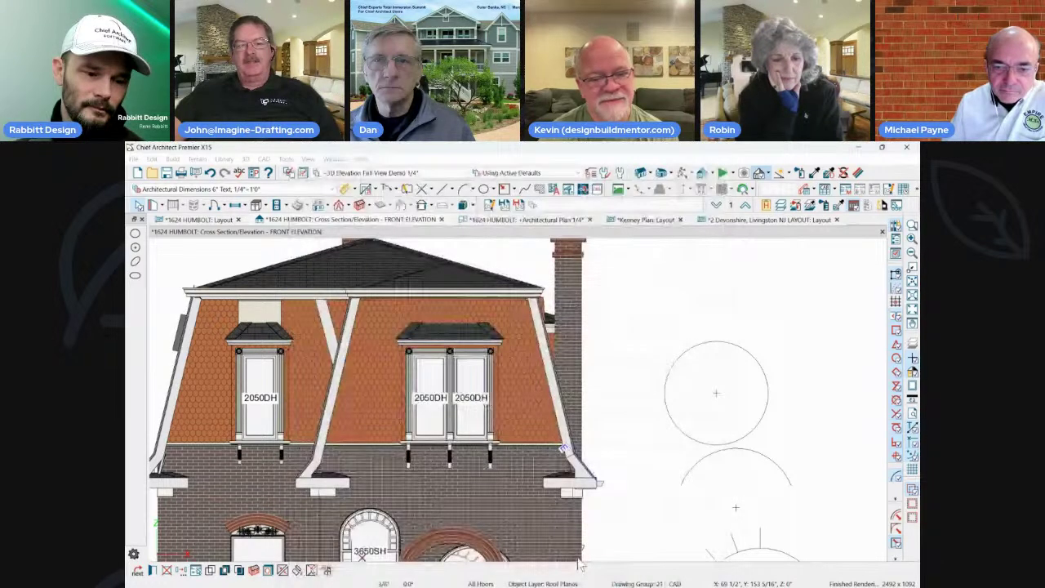
pyautogui.scroll(5, 600, 490)
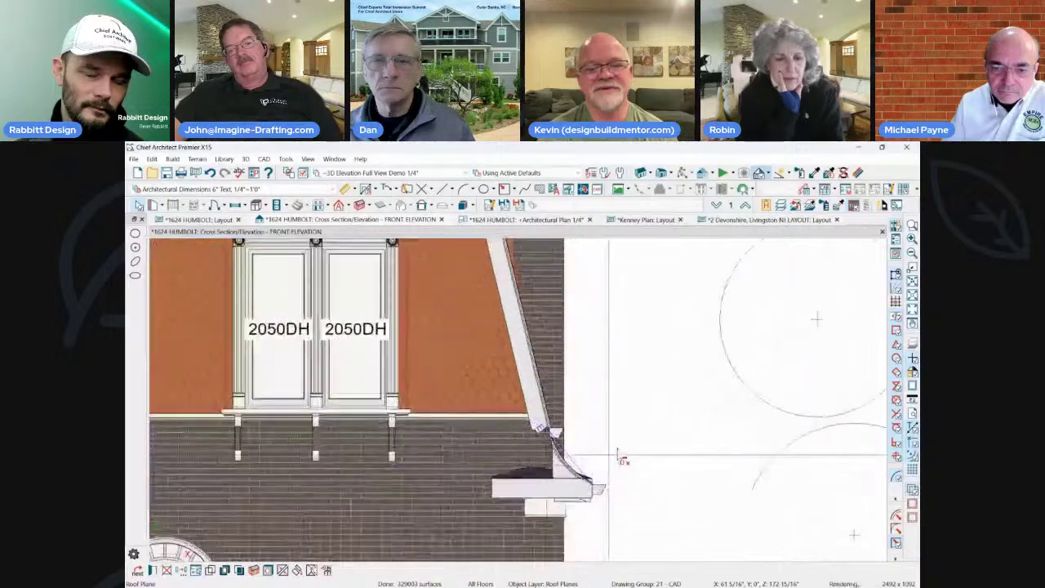
pyautogui.scroll(3, 573, 435)
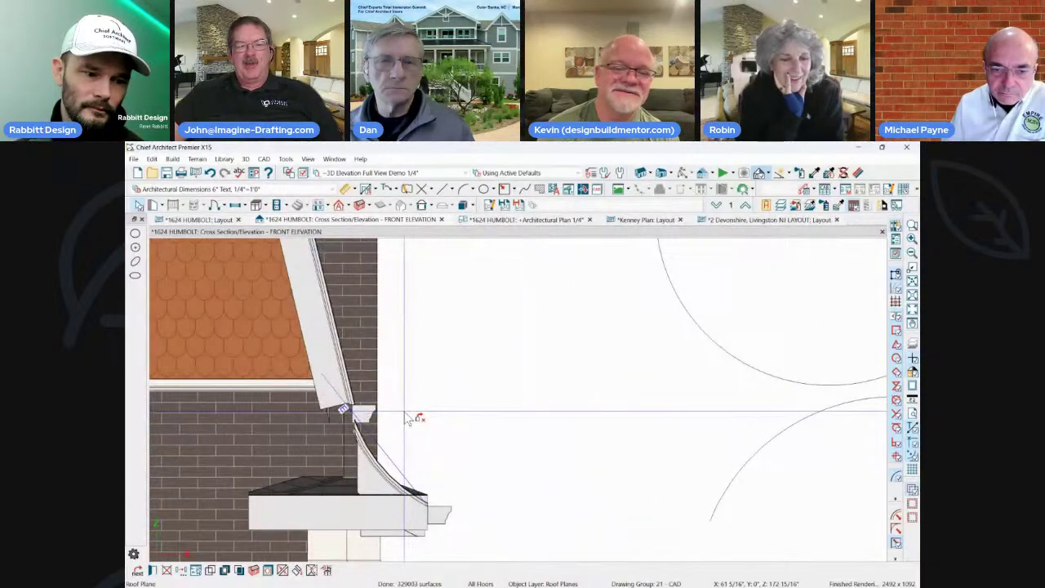
pyautogui.scroll(-1, 447, 408)
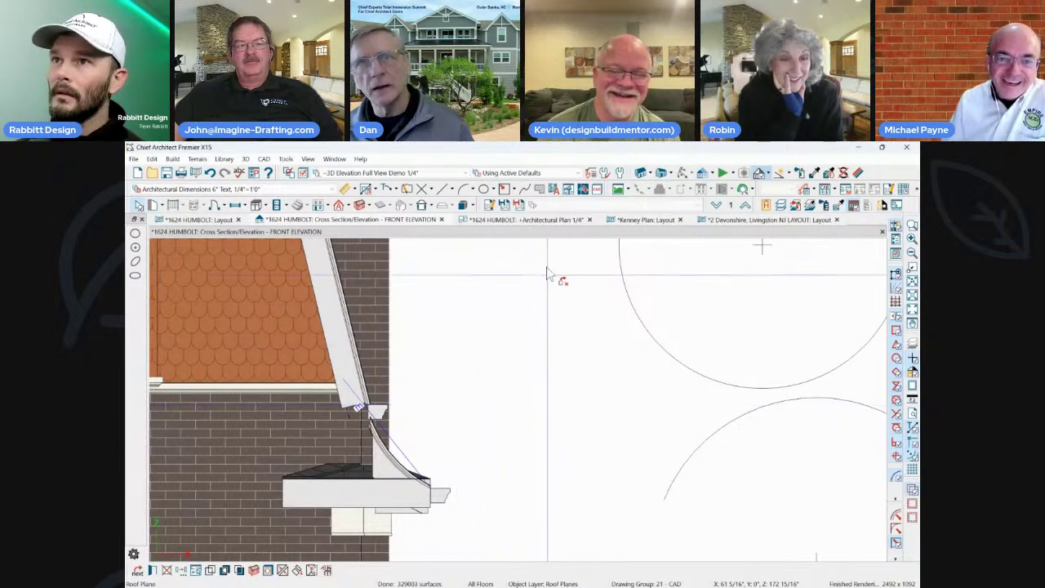
pyautogui.click(560, 221)
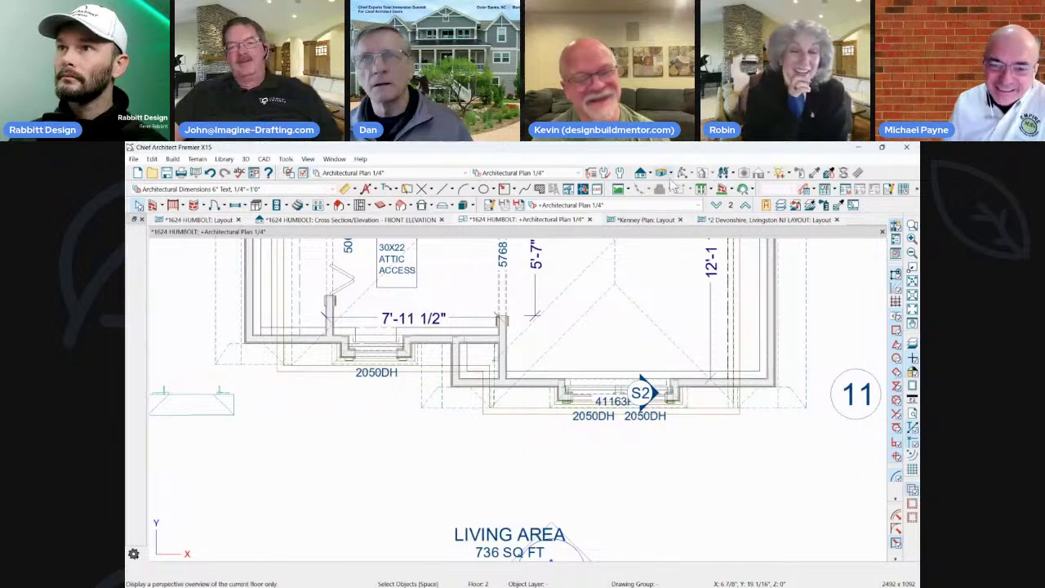
# In a perspective overview, turn off the gutter on the mansard roof plane's edge.
pyautogui.click(644, 190)
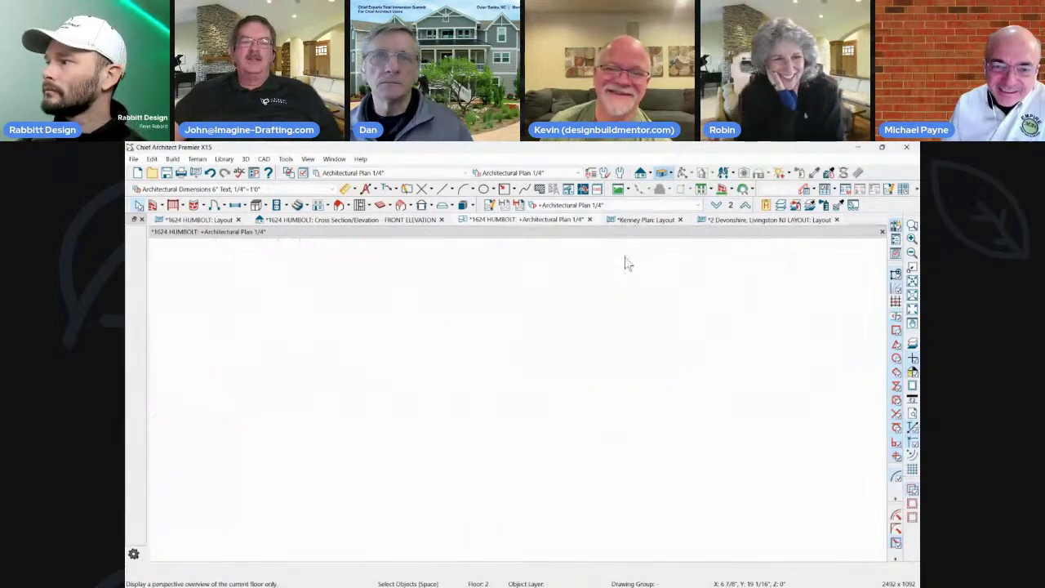
pyautogui.moveTo(611, 286); pyautogui.dragTo(482, 367)
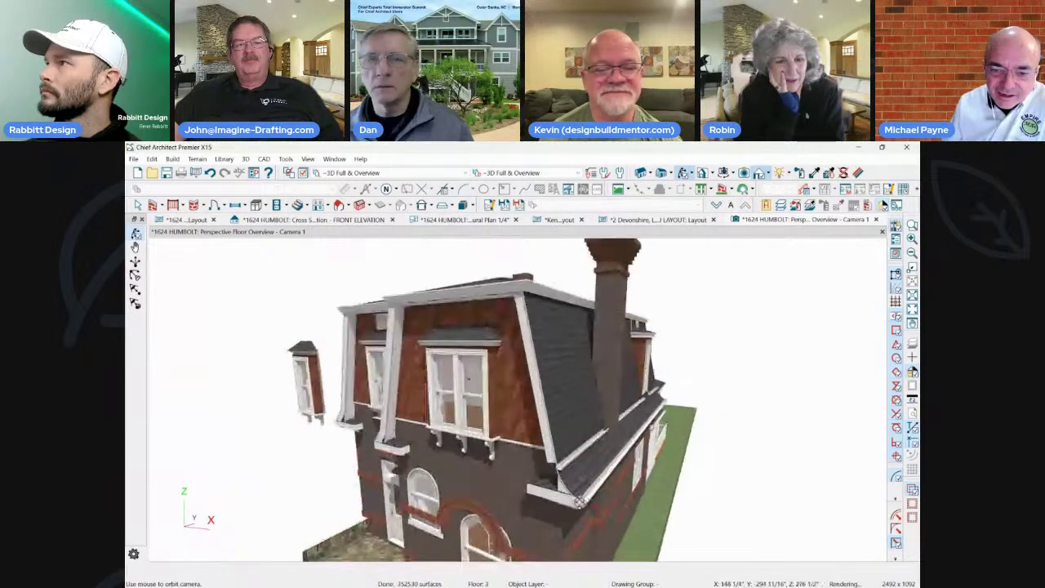
pyautogui.click(616, 412)
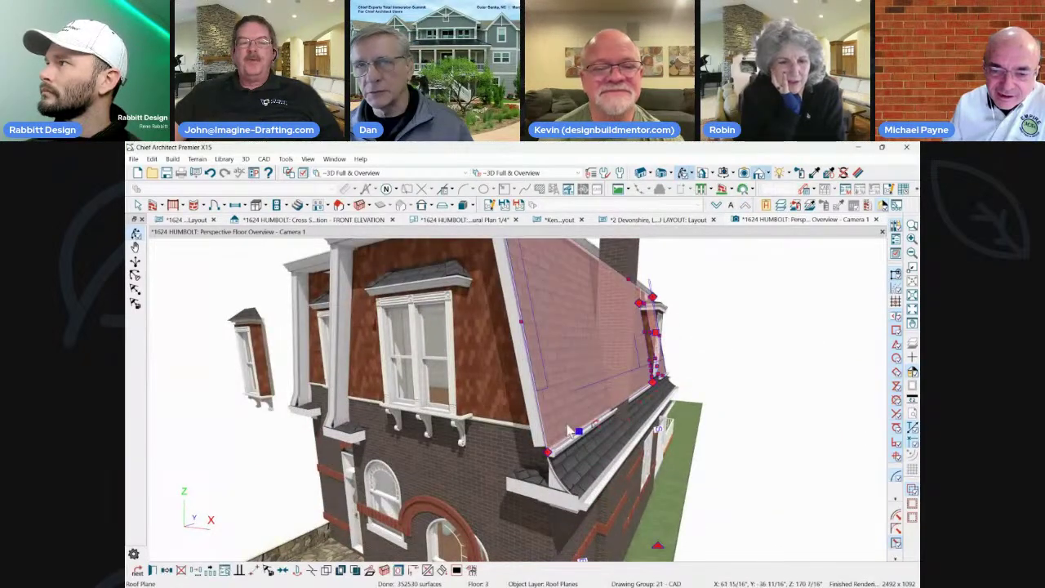
pyautogui.doubleClick(587, 392)
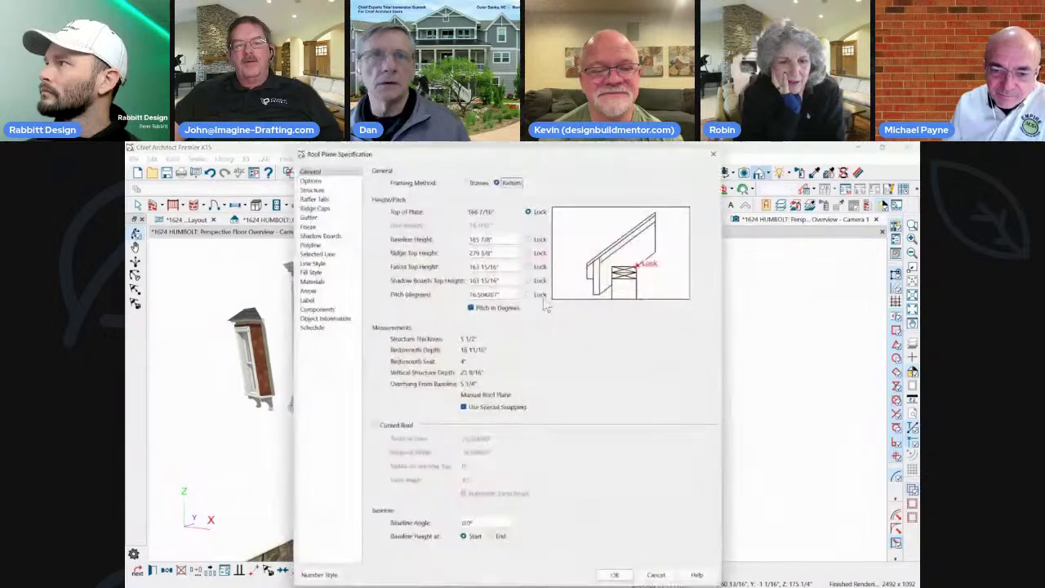
pyautogui.click(304, 214)
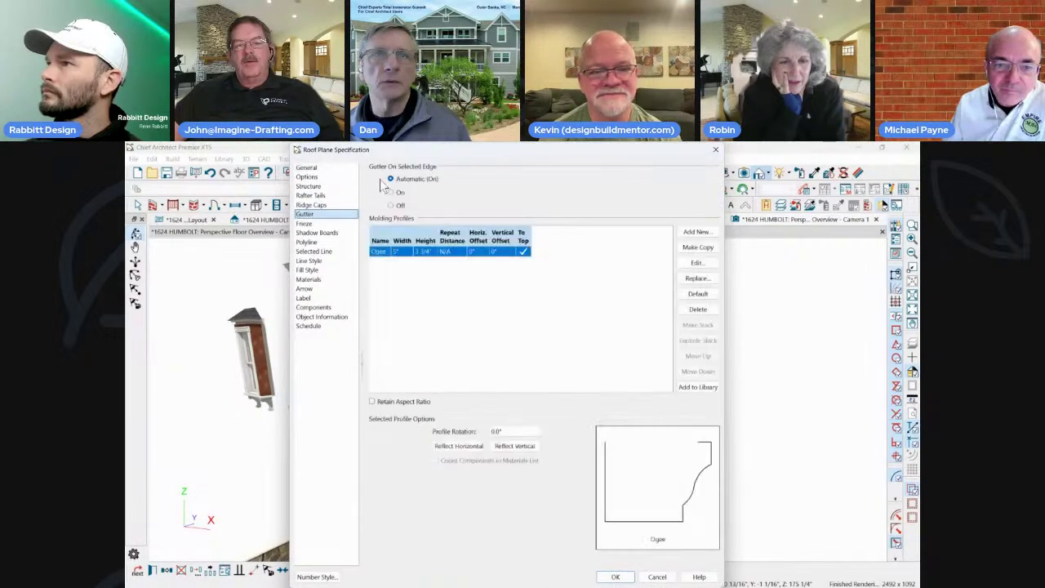
pyautogui.click(392, 205)
pyautogui.click(615, 576)
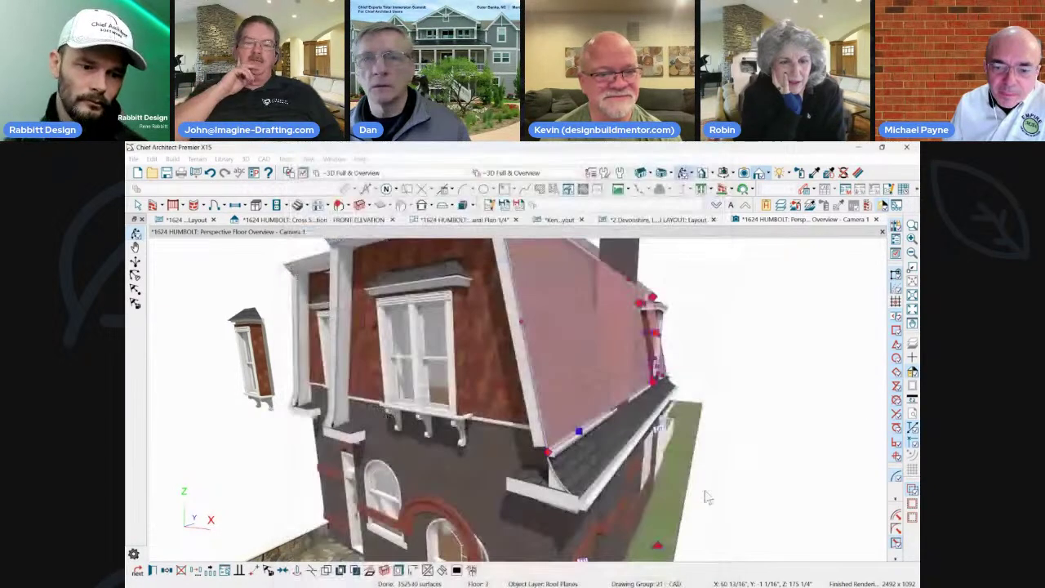
# Inspect the eave and upper roof planes in 3D, orbiting around the house wall.
pyautogui.scroll(2, 570, 457)
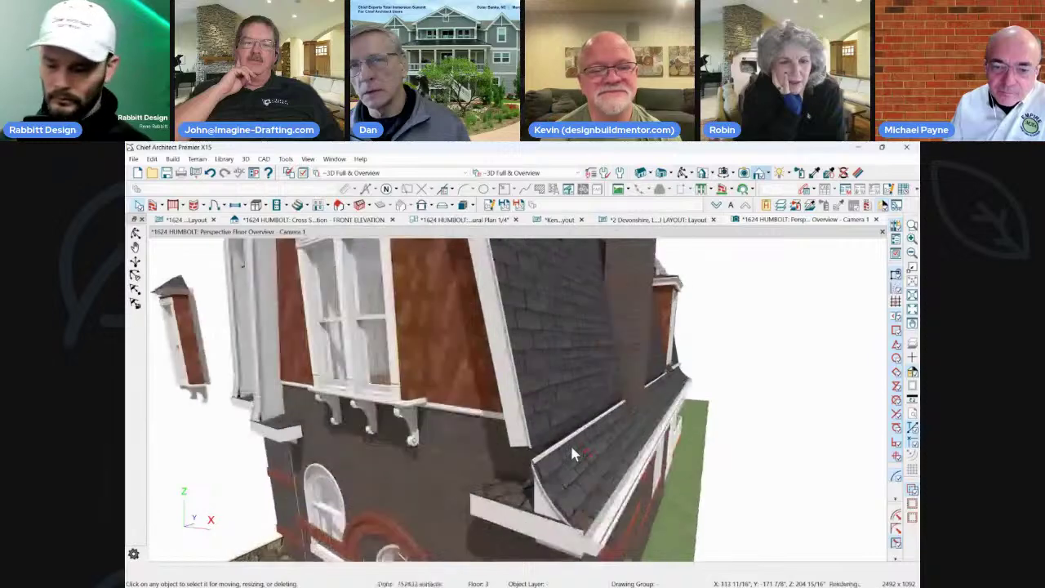
pyautogui.click(571, 443)
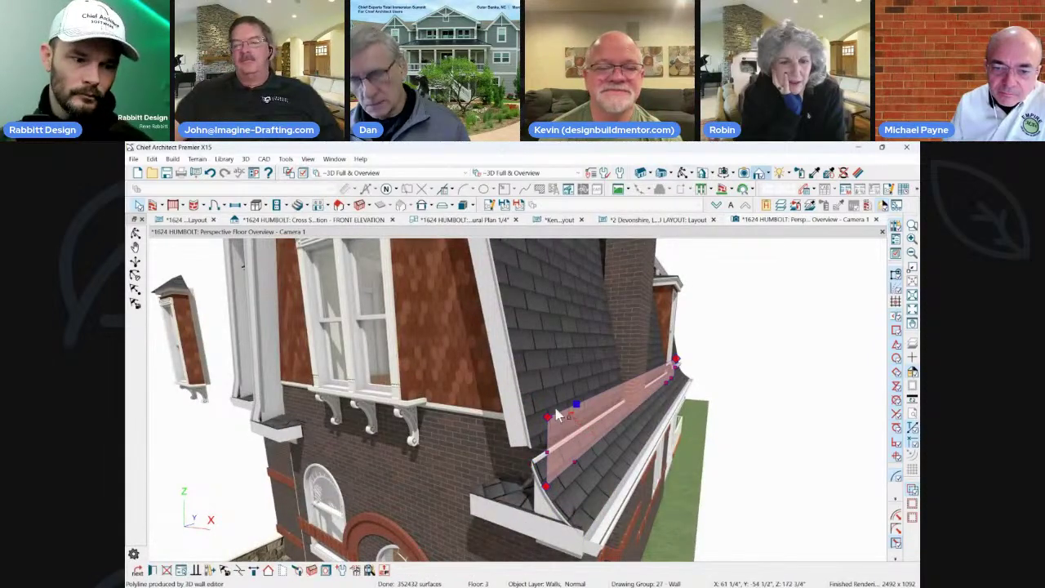
pyautogui.click(555, 414)
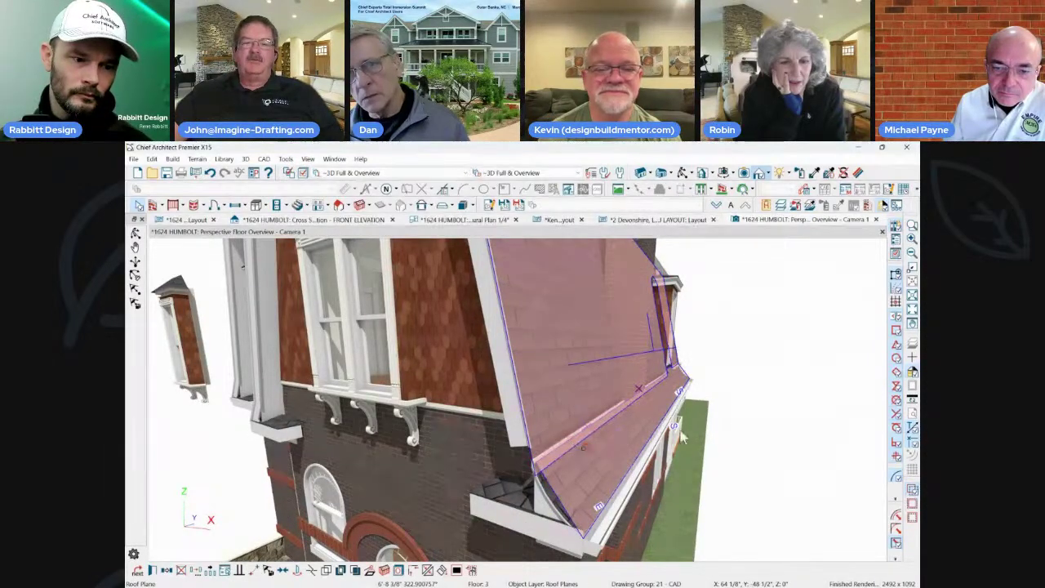
pyautogui.click(760, 359)
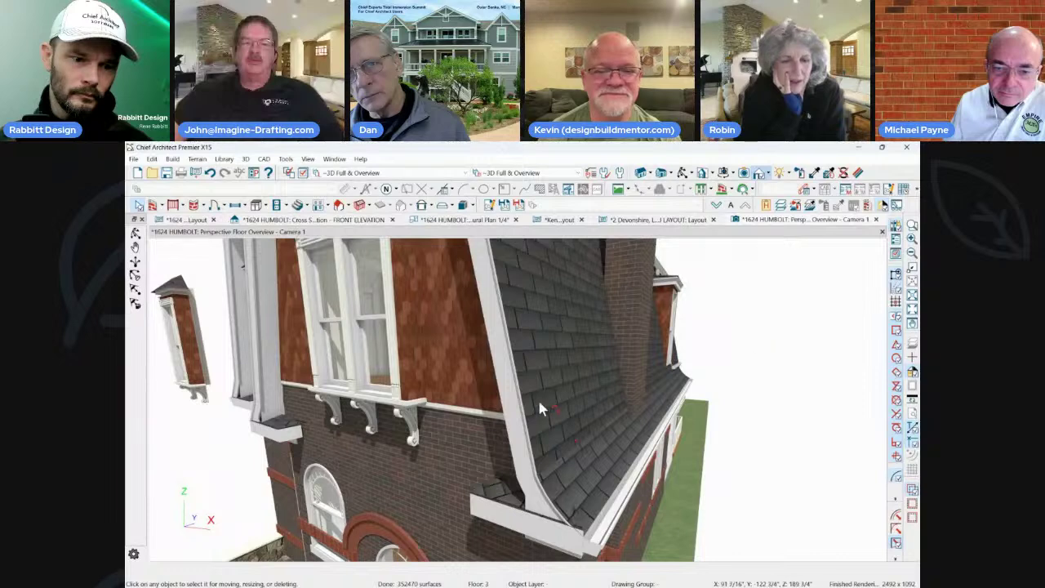
pyautogui.scroll(2, 572, 458)
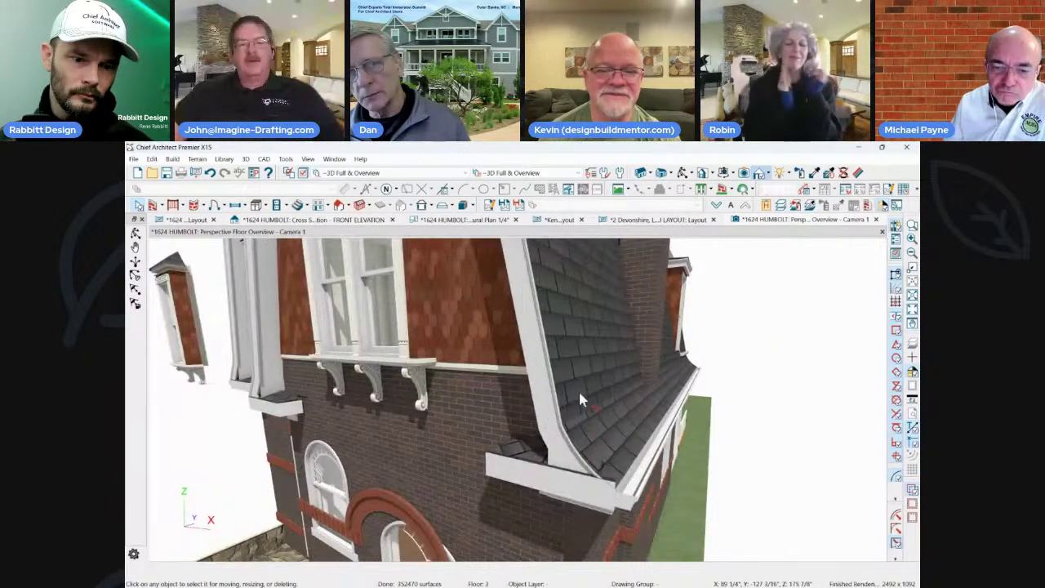
pyautogui.click(596, 395)
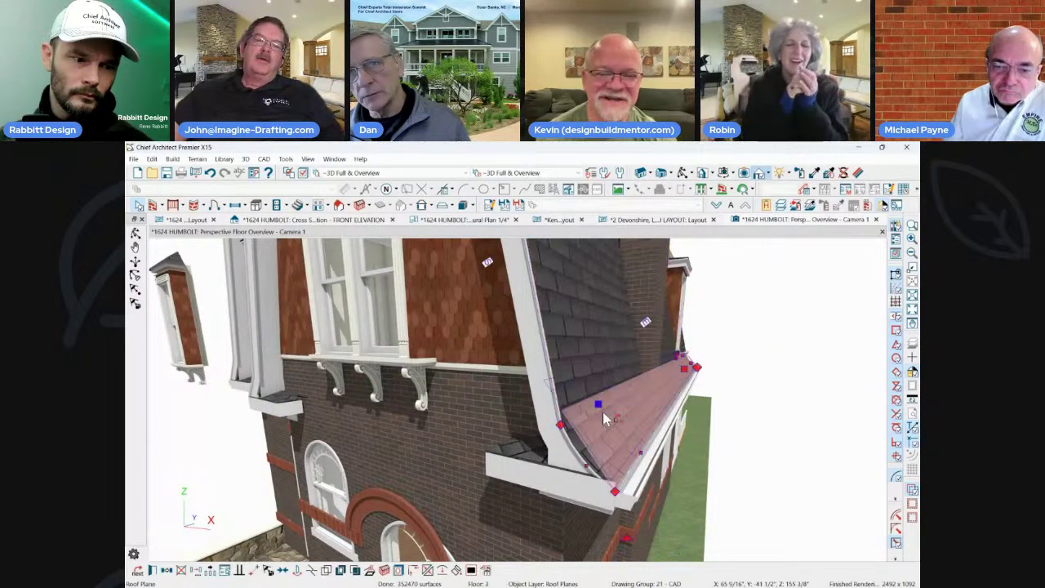
pyautogui.rightClick(602, 411)
pyautogui.click(811, 362)
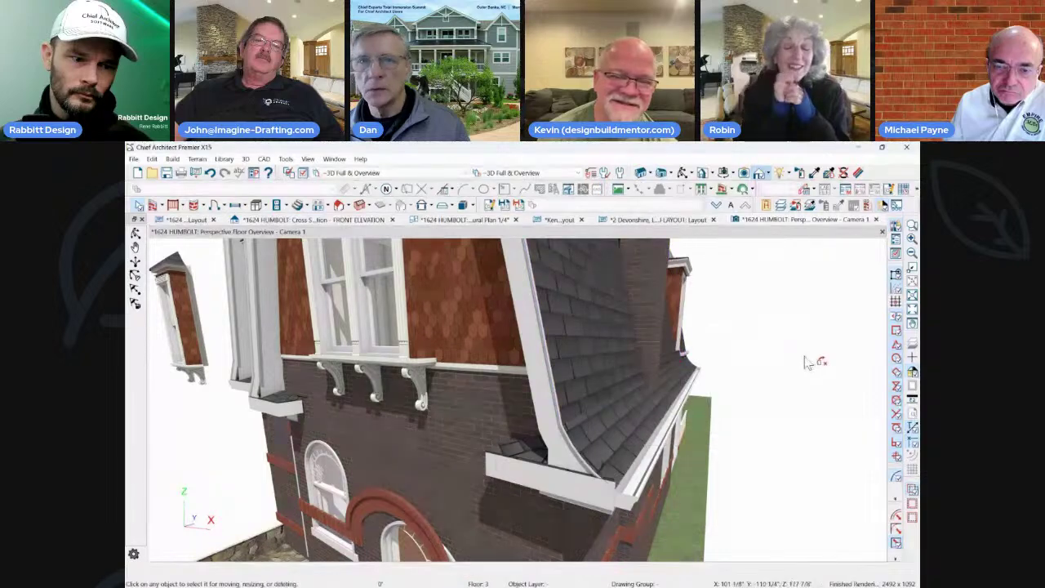
pyautogui.moveTo(812, 362); pyautogui.dragTo(625, 367, button='middle')
pyautogui.click(657, 427)
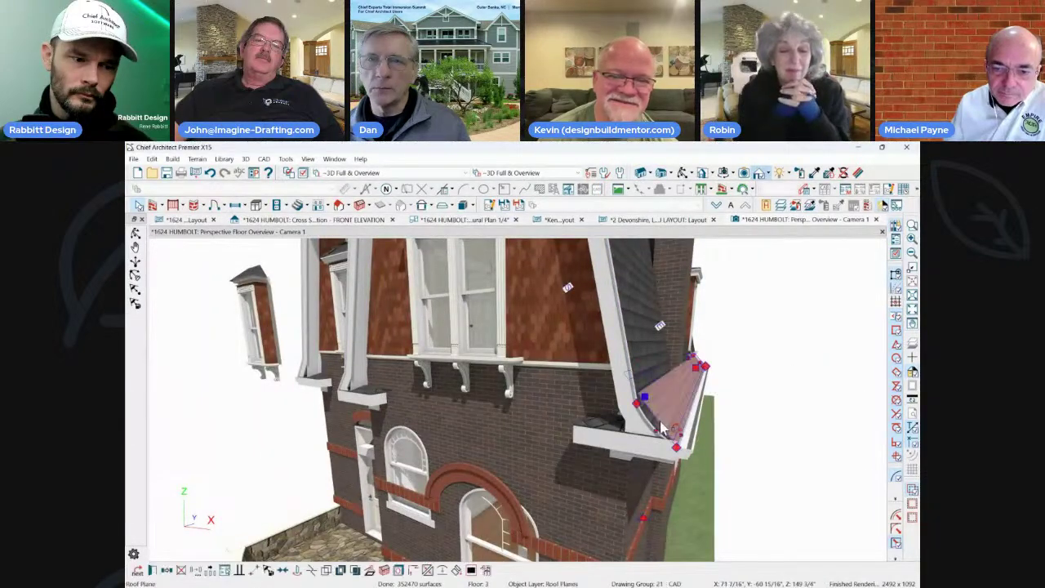
pyautogui.scroll(1, 648, 439)
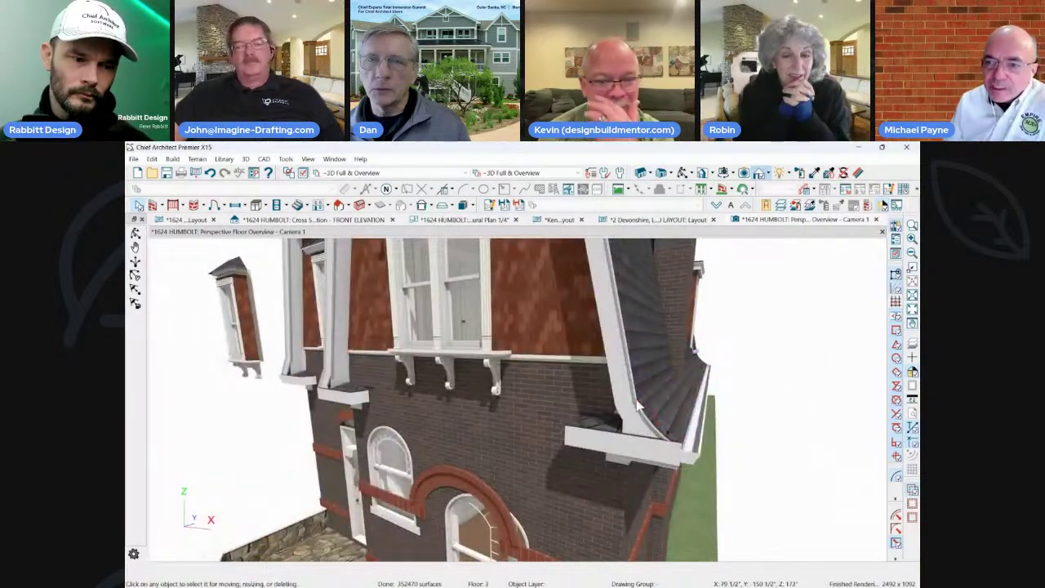
# Pull the camera back to see the whole house, then close the HUMBOLT camera view.
pyautogui.click(801, 227)
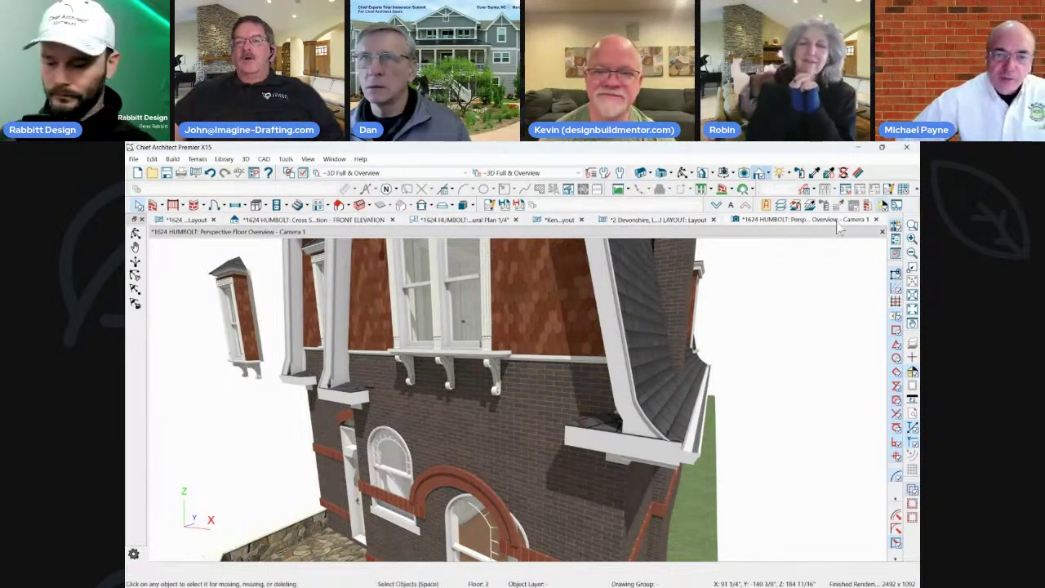
pyautogui.moveTo(817, 294); pyautogui.dragTo(805, 427)
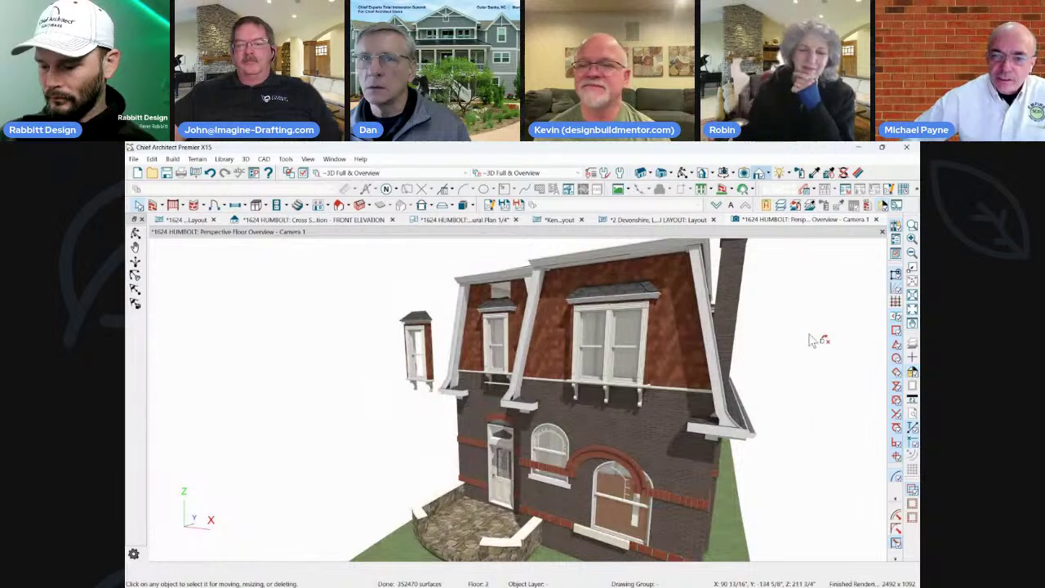
pyautogui.scroll(2, 812, 340)
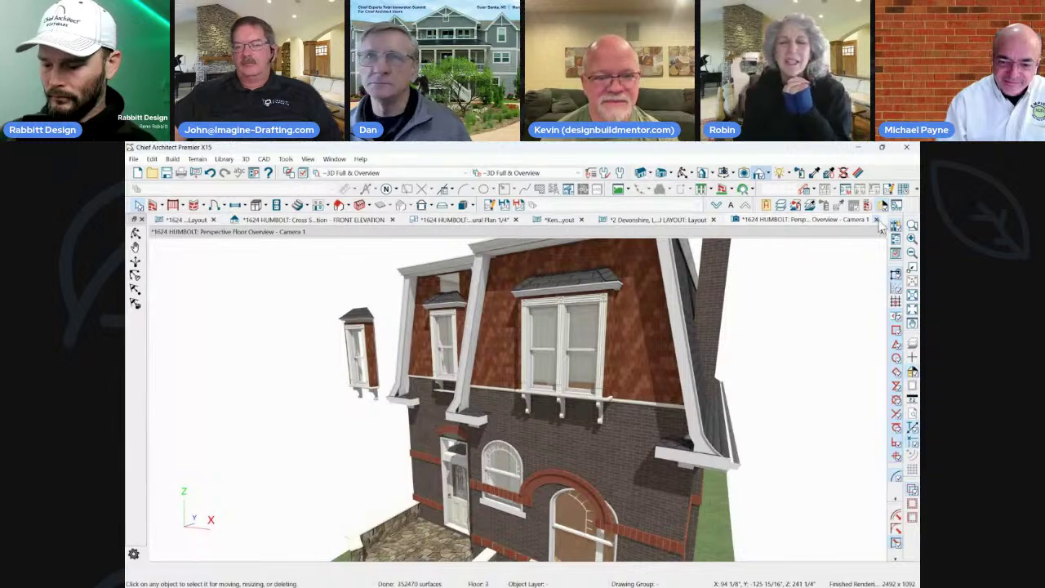
pyautogui.click(877, 220)
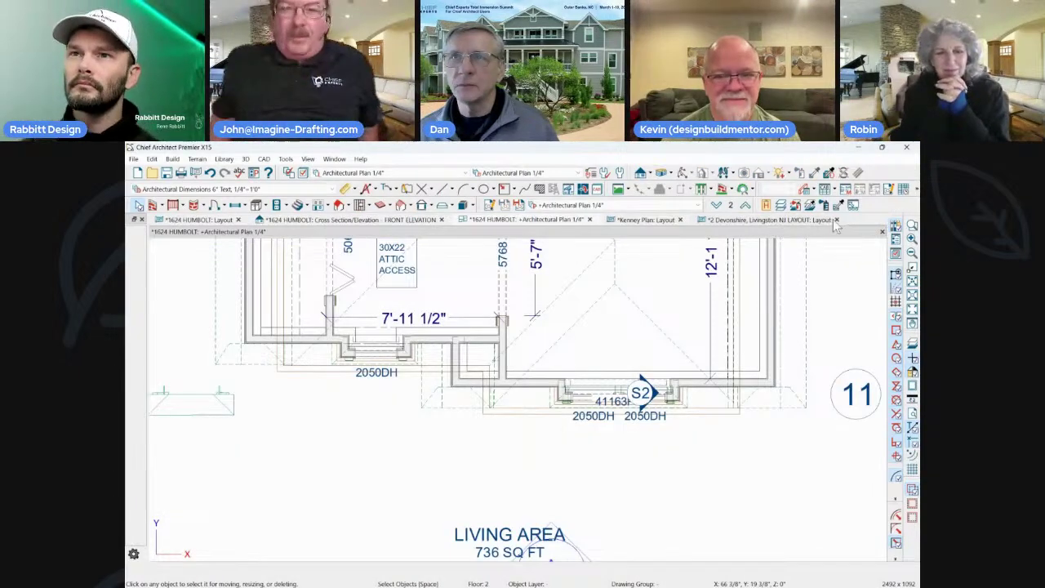
# Close the HUMBOLT architectural plan and front elevation views.
pyautogui.click(824, 220)
pyautogui.click(644, 220)
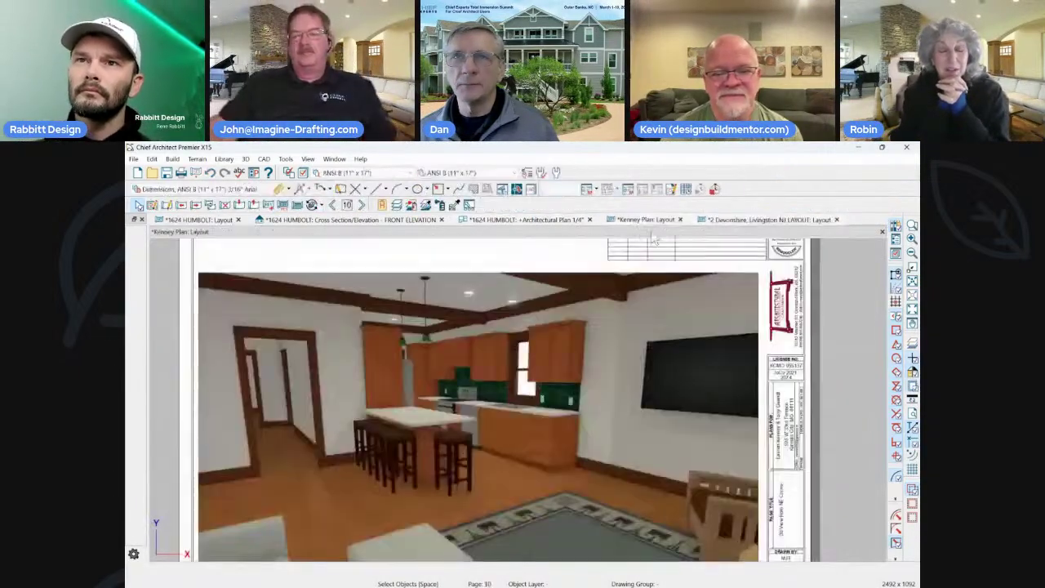
pyautogui.click(530, 219)
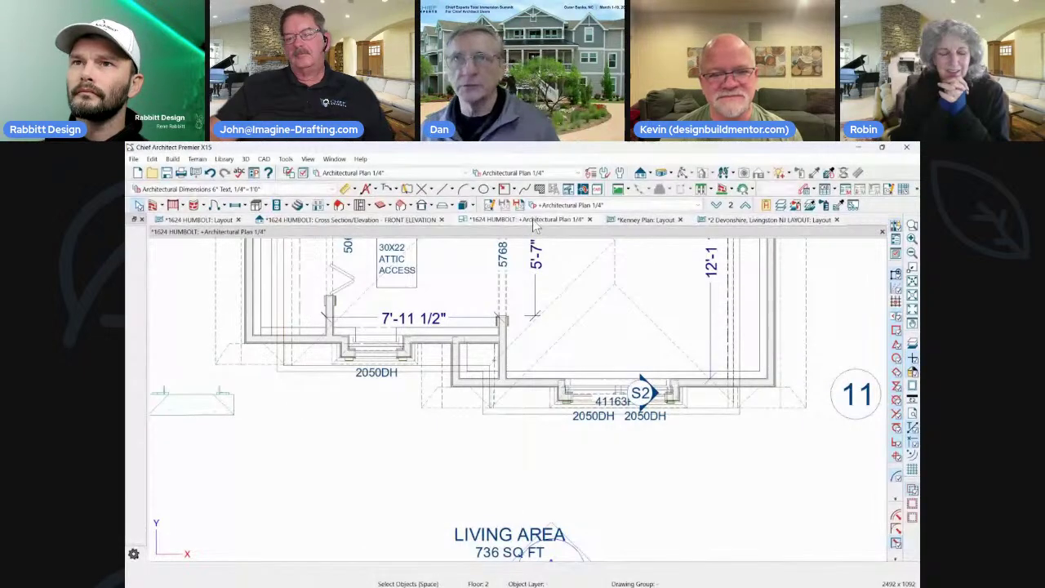
pyautogui.click(590, 219)
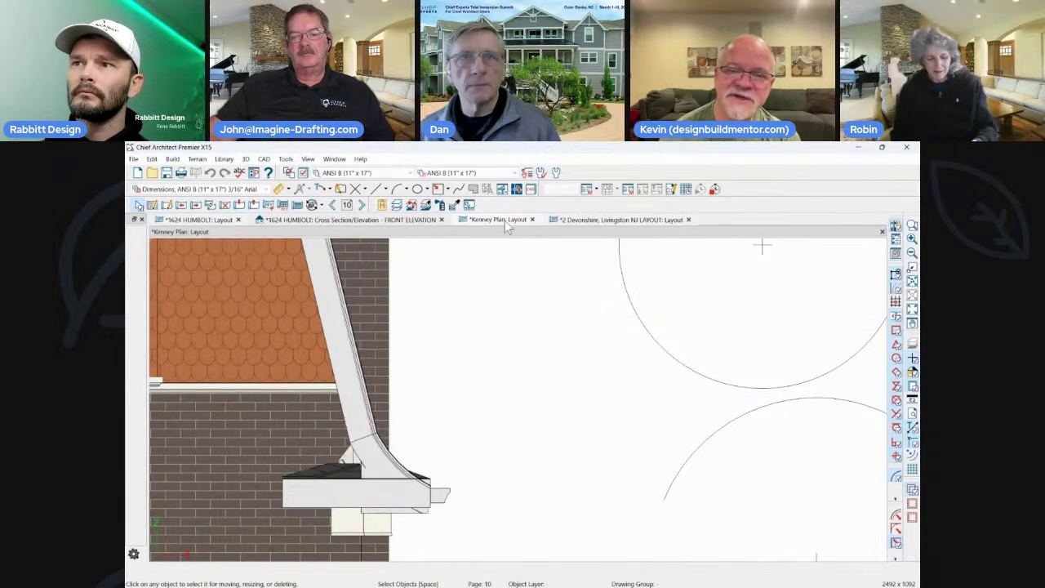
pyautogui.click(444, 223)
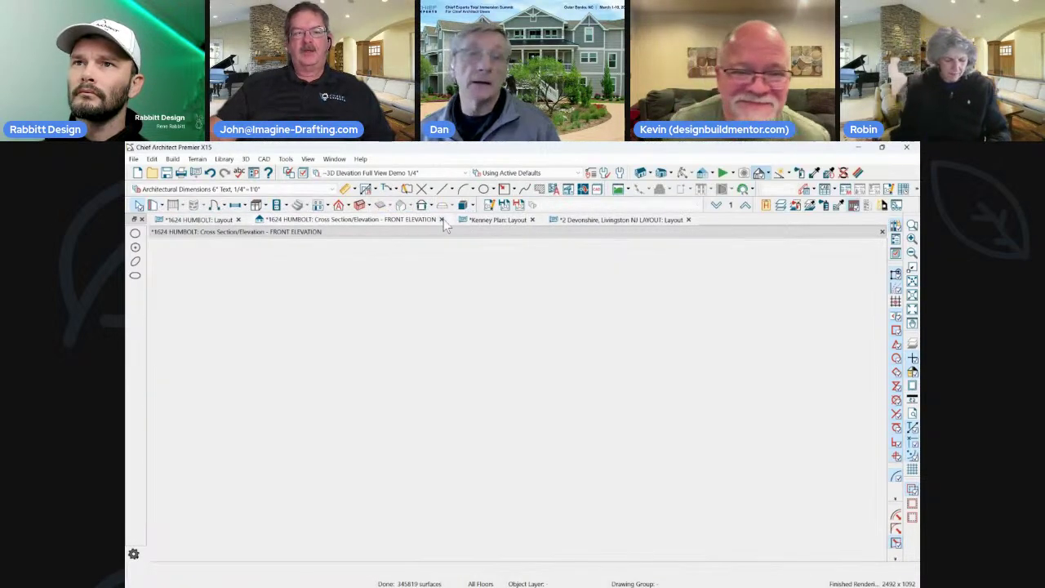
pyautogui.click(442, 221)
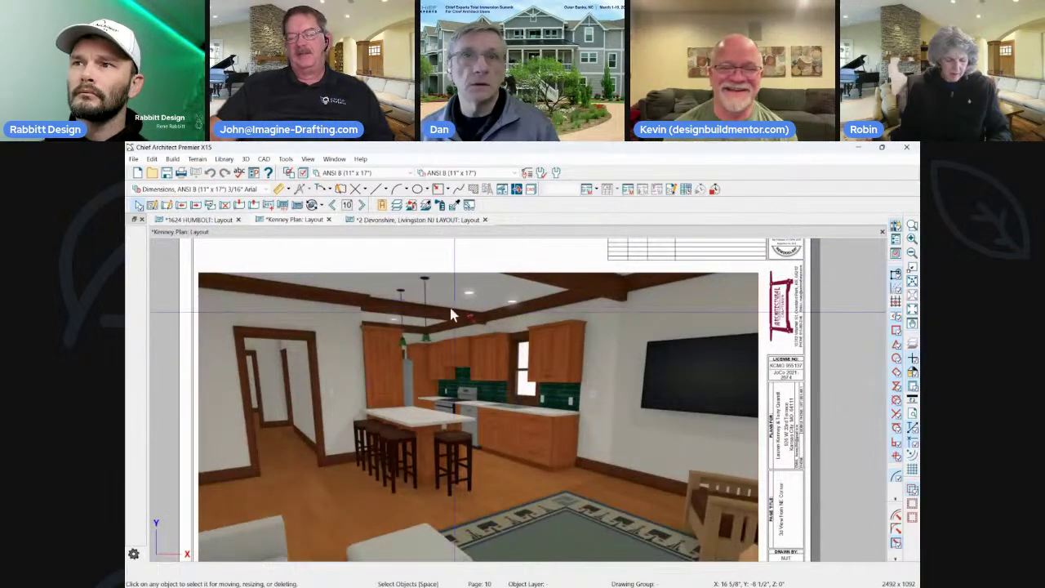
# Page through the HUMBOLT layout sheets back to As-Built Basement/Foundation, then close the layout.
pyautogui.click(204, 221)
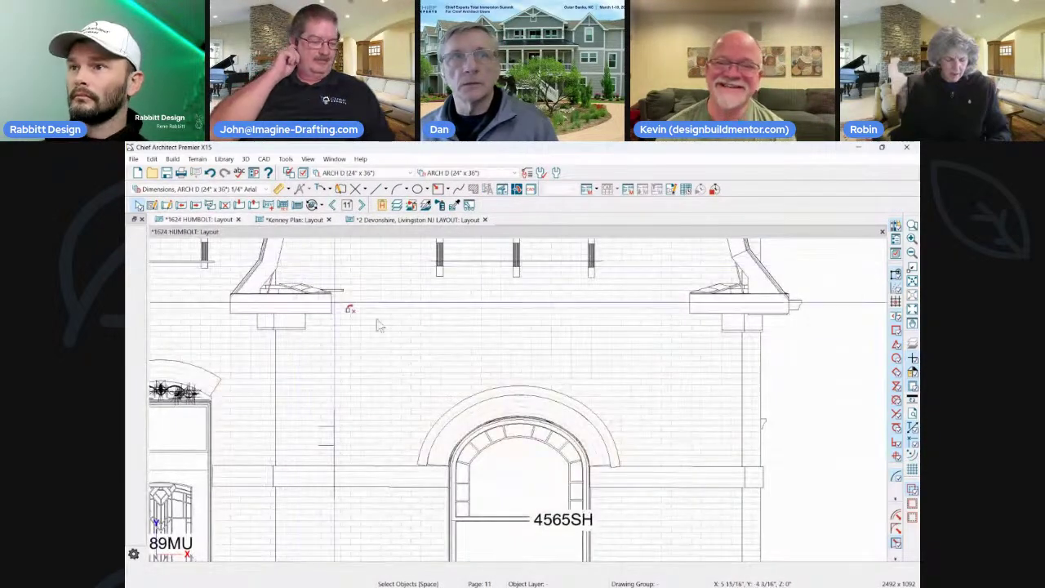
pyautogui.scroll(-4, 555, 367)
pyautogui.scroll(-4, 487, 325)
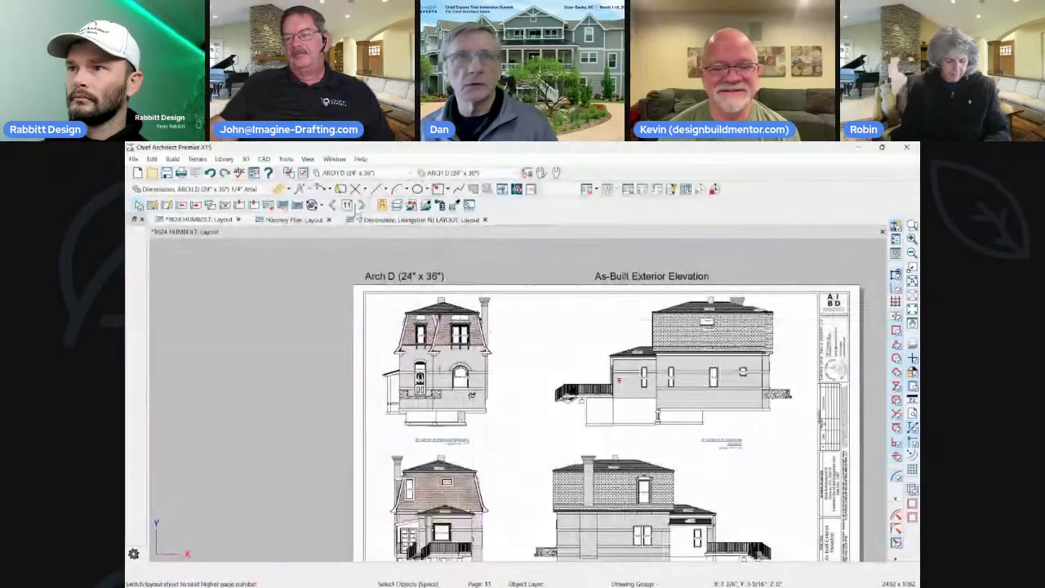
pyautogui.click(362, 204)
pyautogui.click(362, 205)
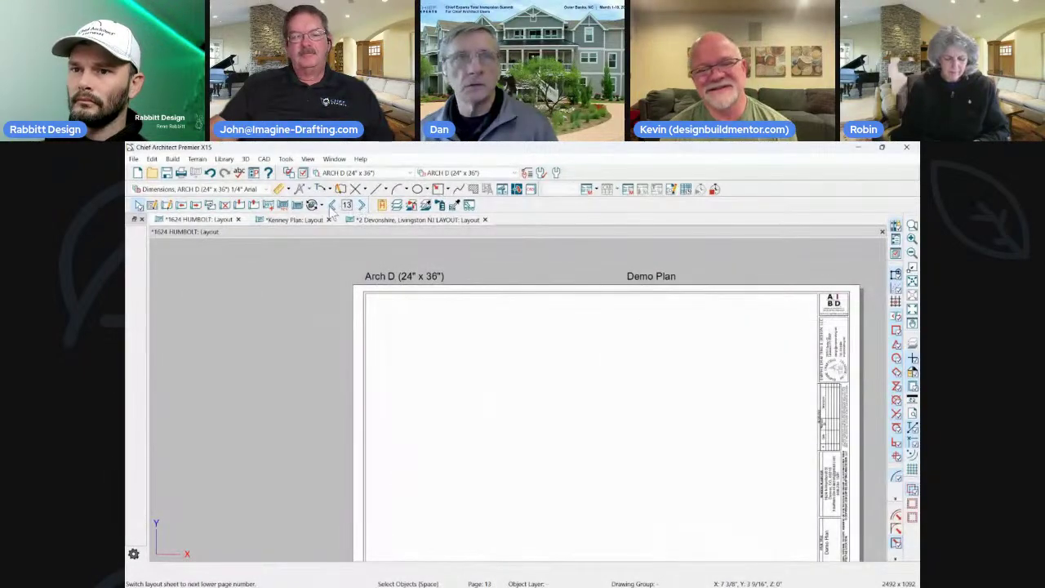
pyautogui.click(331, 205)
pyautogui.click(331, 205)
pyautogui.click(332, 204)
pyautogui.click(331, 205)
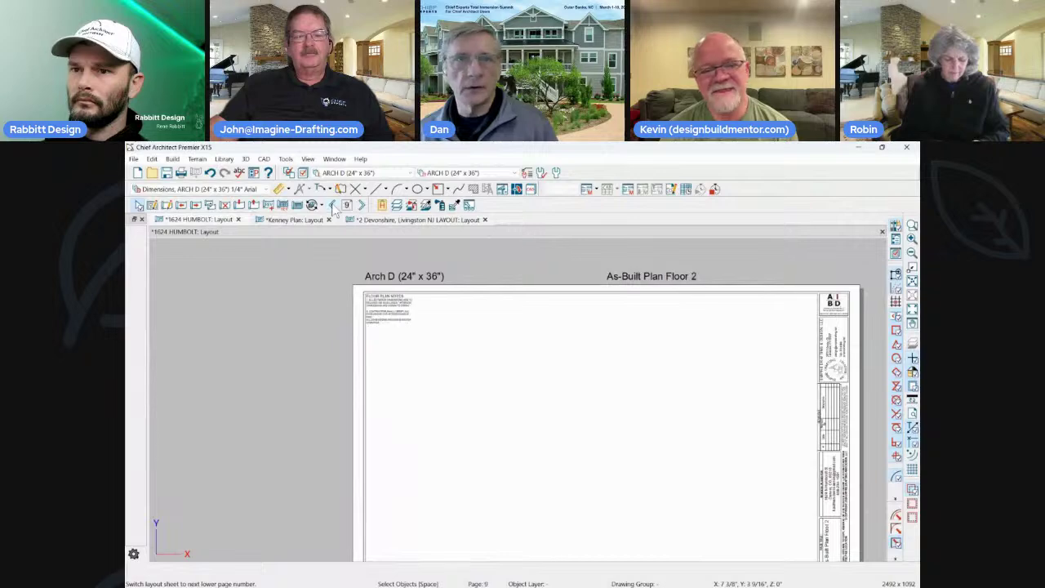
pyautogui.click(331, 205)
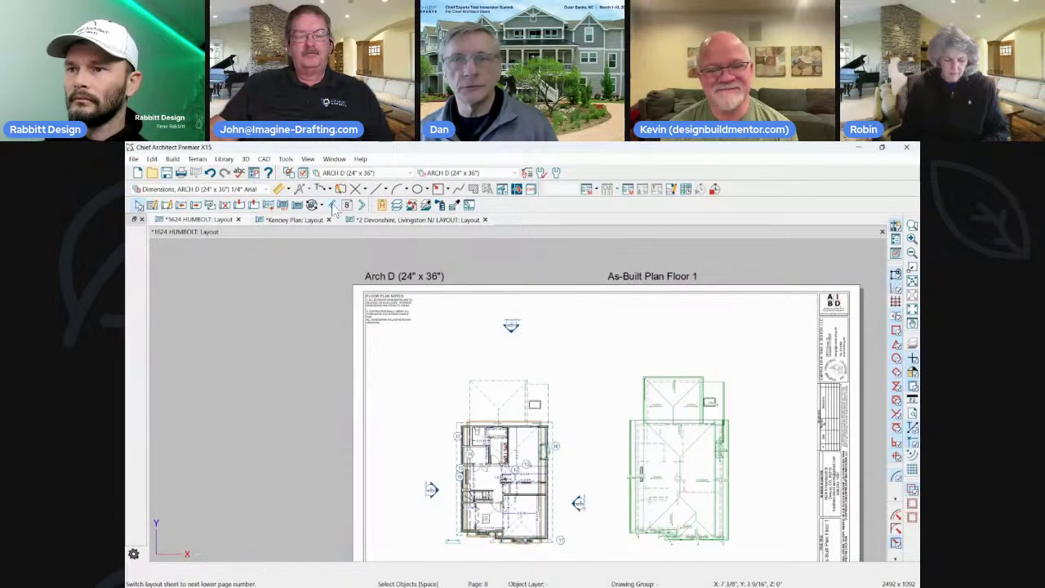
pyautogui.click(332, 204)
pyautogui.click(397, 220)
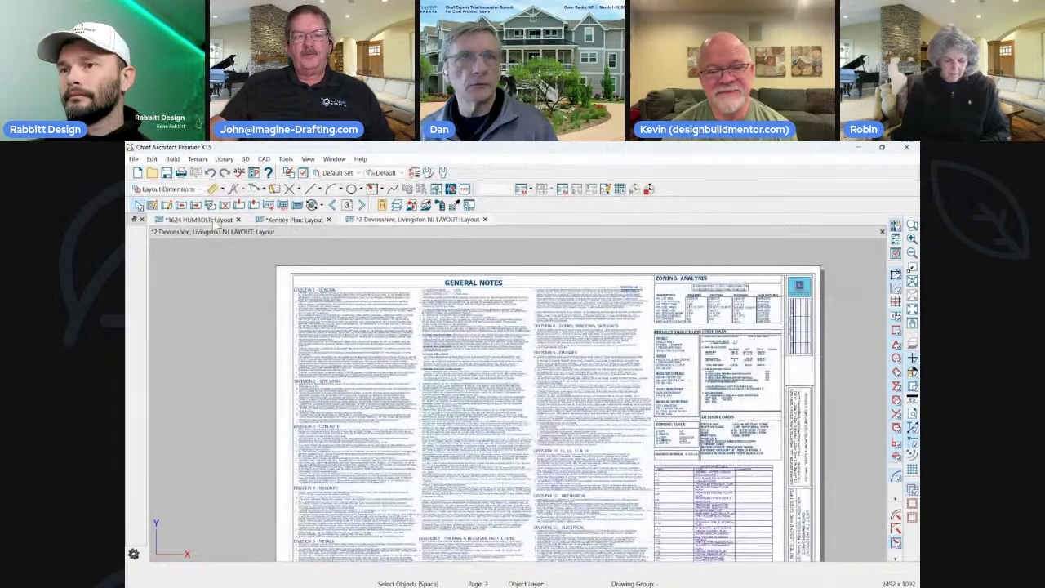
pyautogui.click(238, 219)
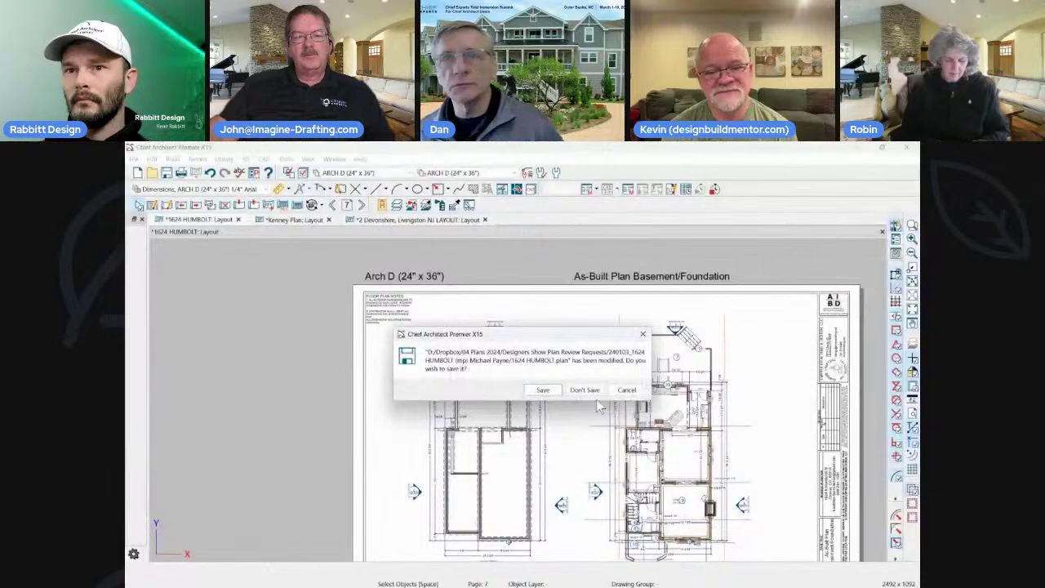
# Save the changes to both the 1624 HUMBOLT plan and its layout.
pyautogui.click(542, 390)
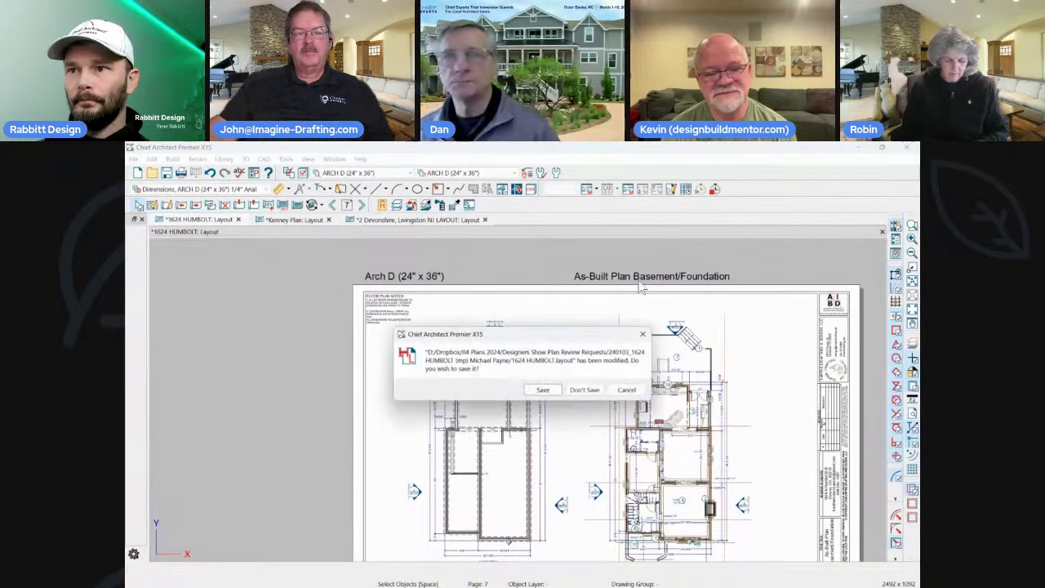
pyautogui.click(546, 391)
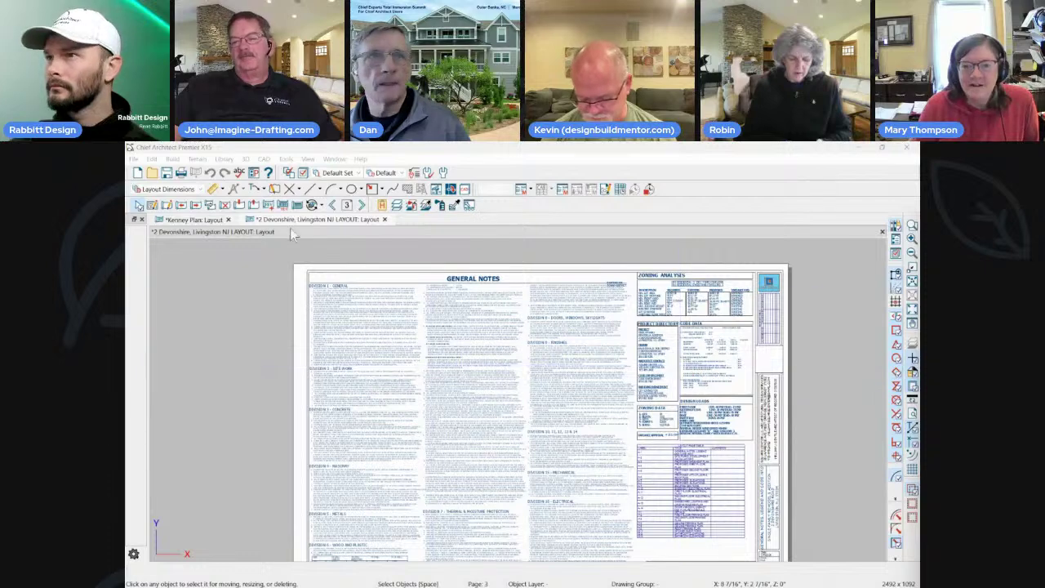
pyautogui.click(191, 220)
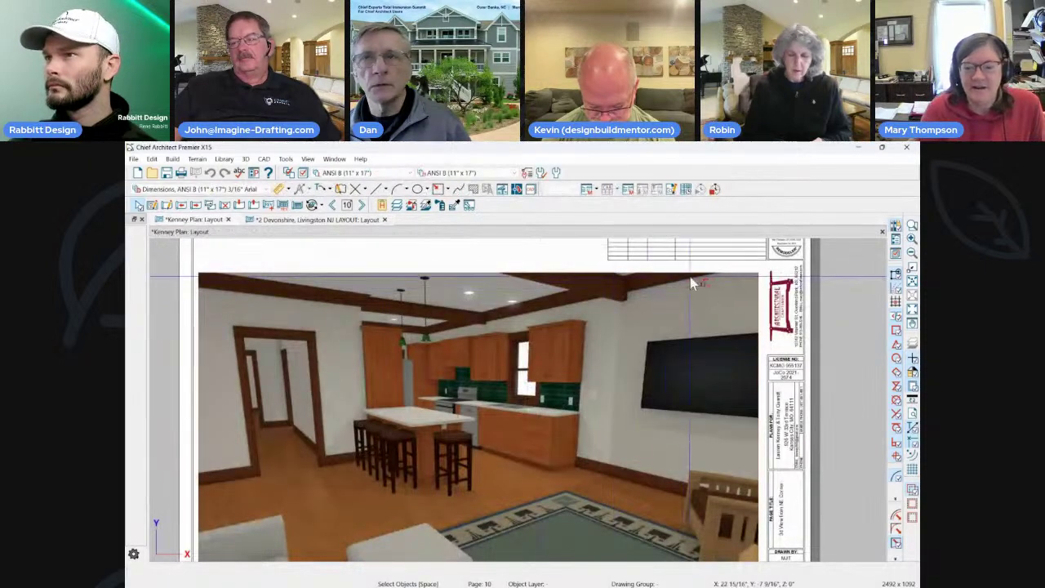
pyautogui.scroll(-1, 626, 359)
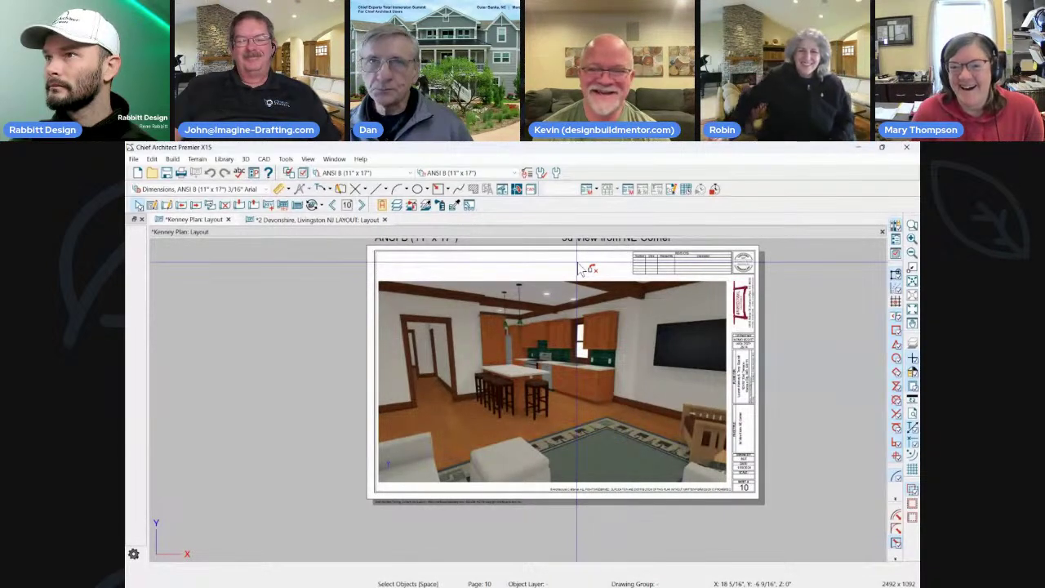
pyautogui.click(332, 206)
pyautogui.click(332, 205)
pyautogui.click(333, 205)
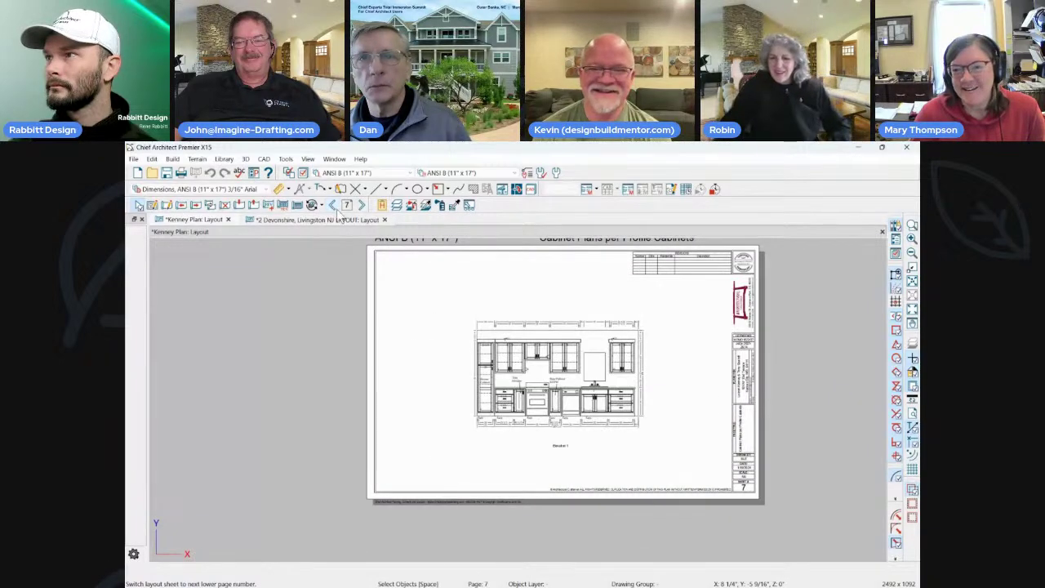
pyautogui.click(332, 205)
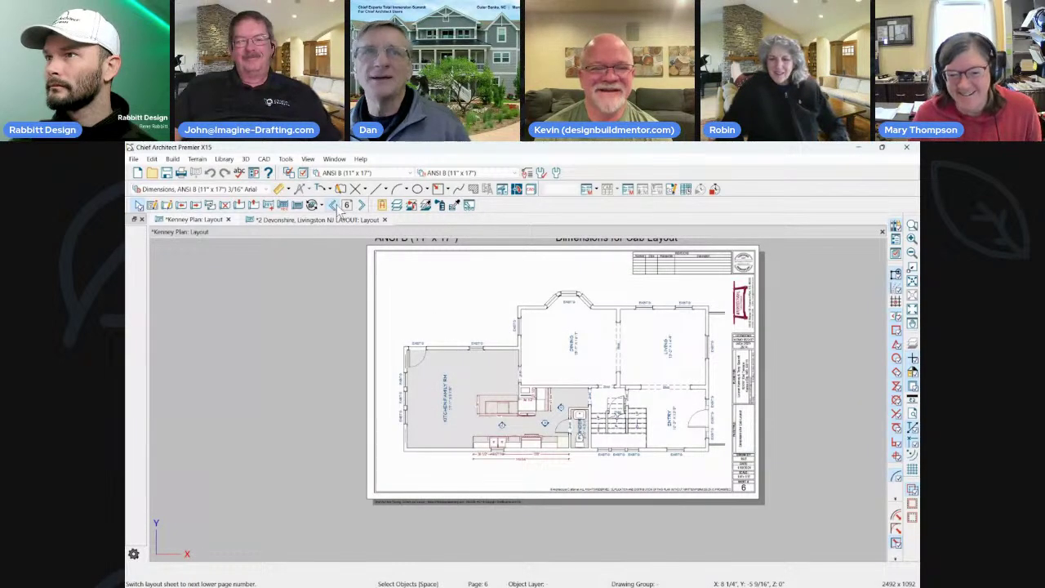
pyautogui.click(332, 205)
pyautogui.click(332, 205)
pyautogui.click(332, 205)
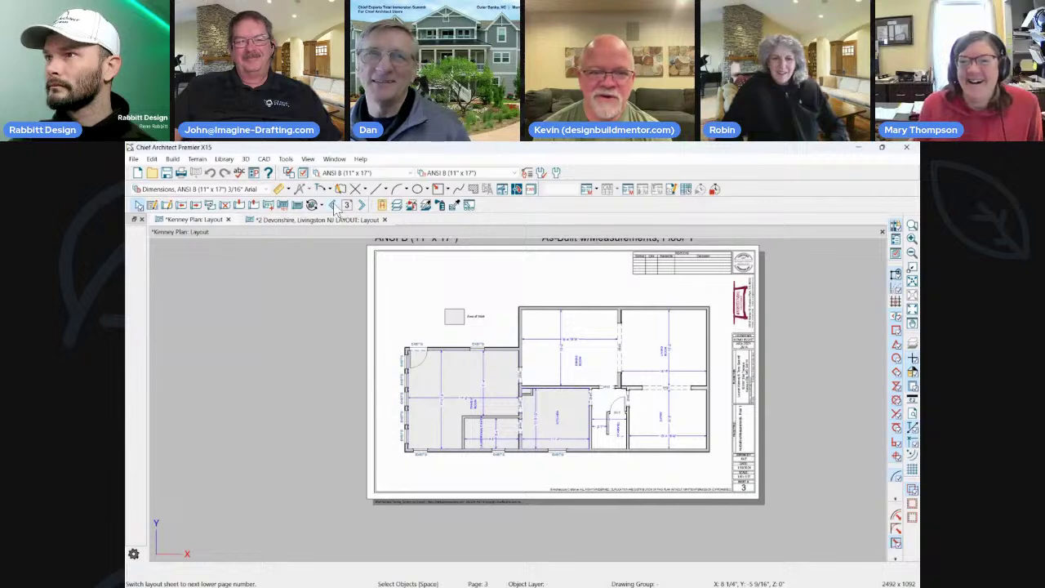
pyautogui.click(333, 205)
pyautogui.click(332, 205)
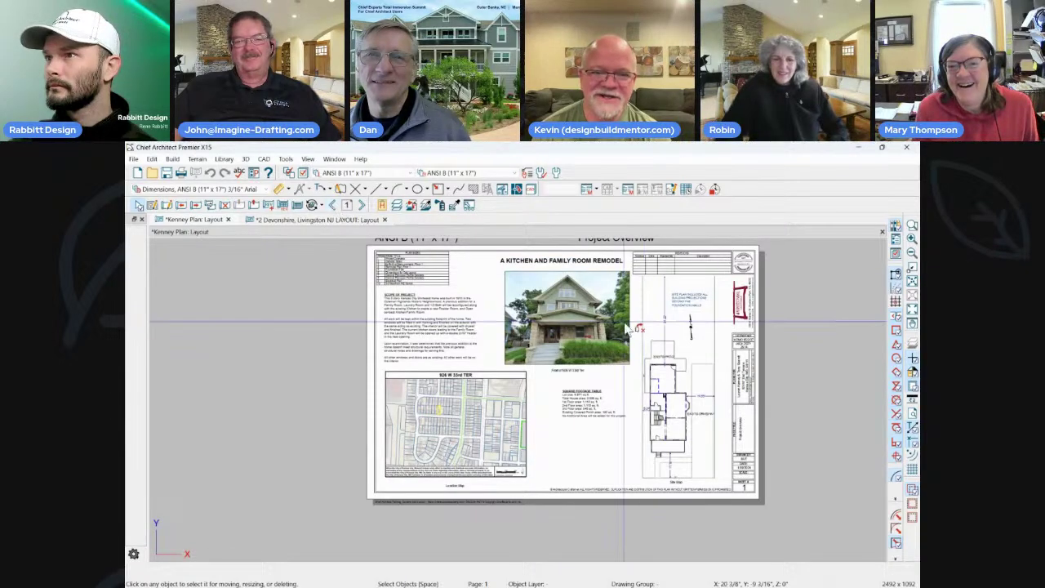
pyautogui.scroll(2, 600, 290)
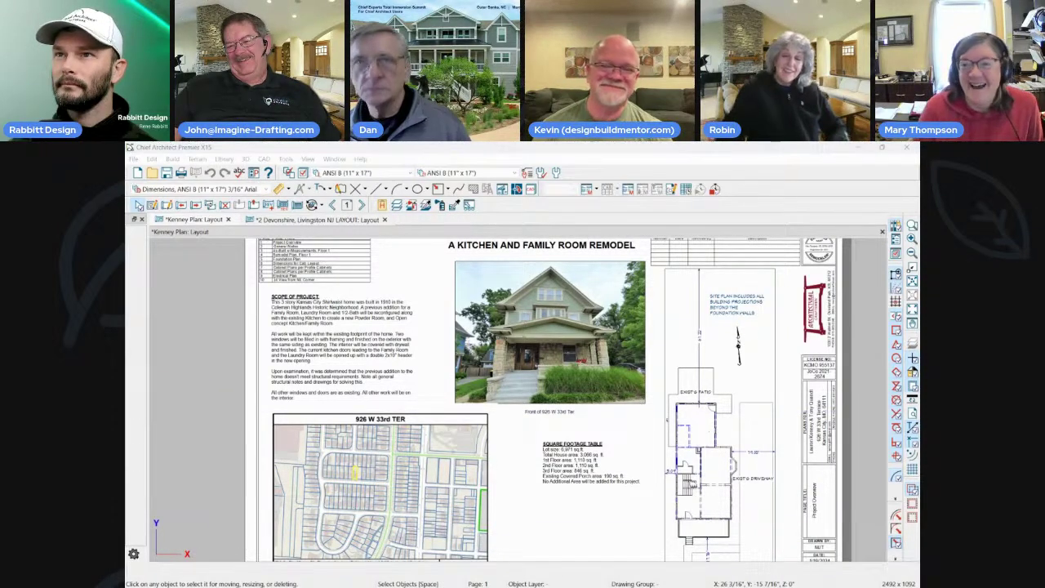
pyautogui.scroll(-1, 446, 263)
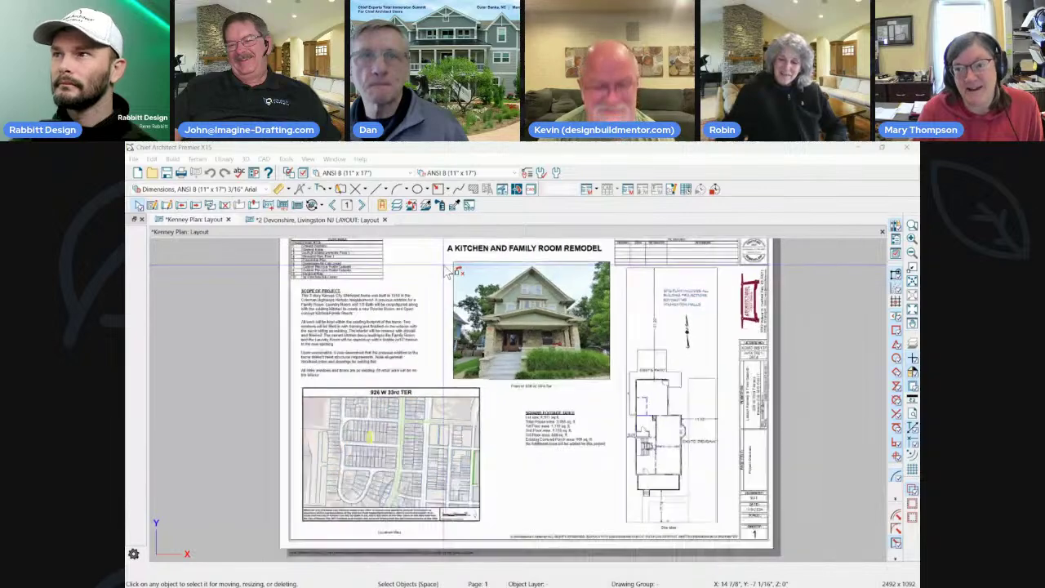
pyautogui.click(361, 206)
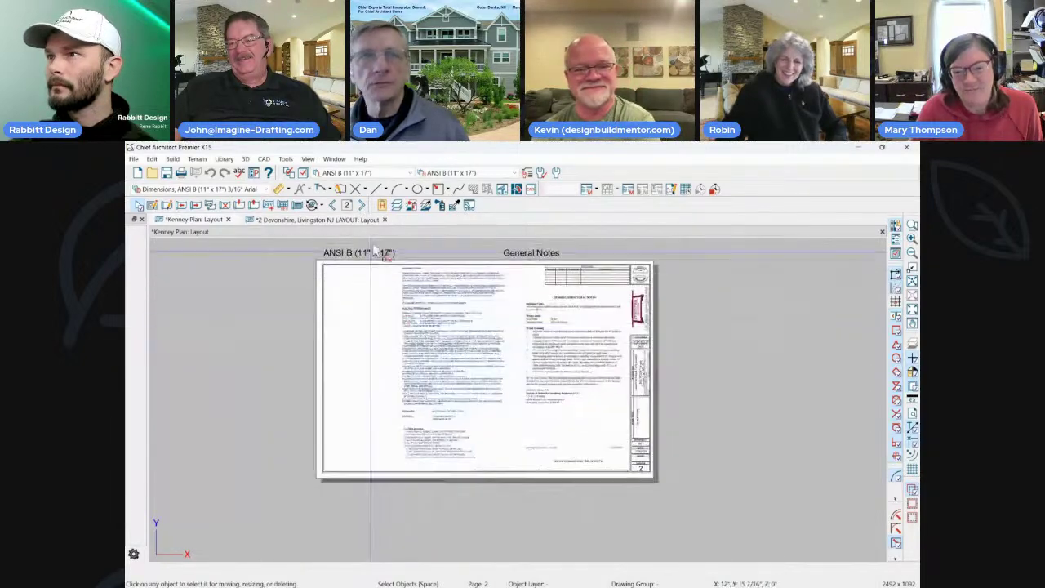
pyautogui.click(362, 206)
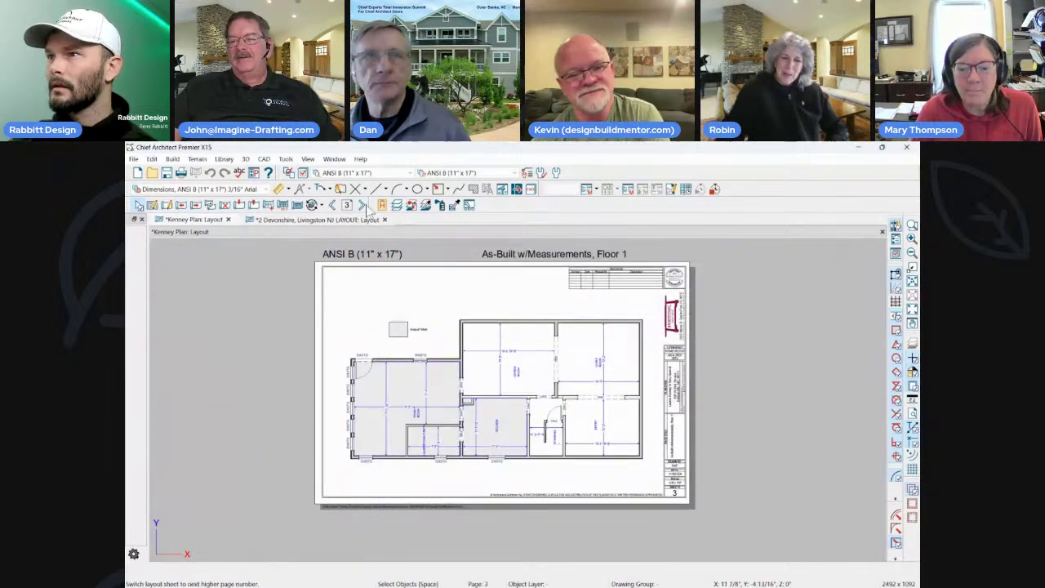
pyautogui.click(363, 206)
pyautogui.click(364, 206)
pyautogui.click(363, 206)
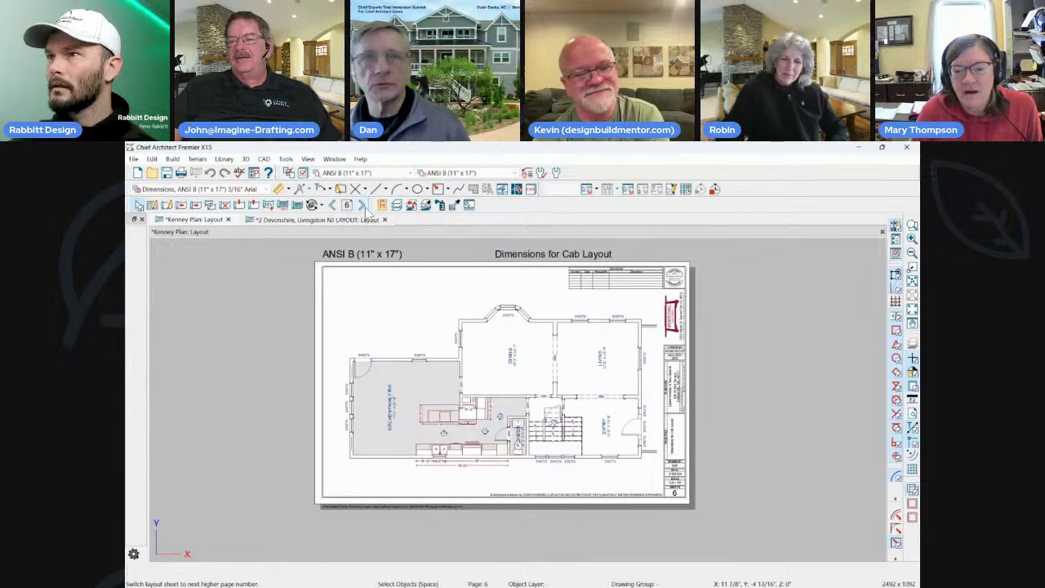
pyautogui.click(364, 206)
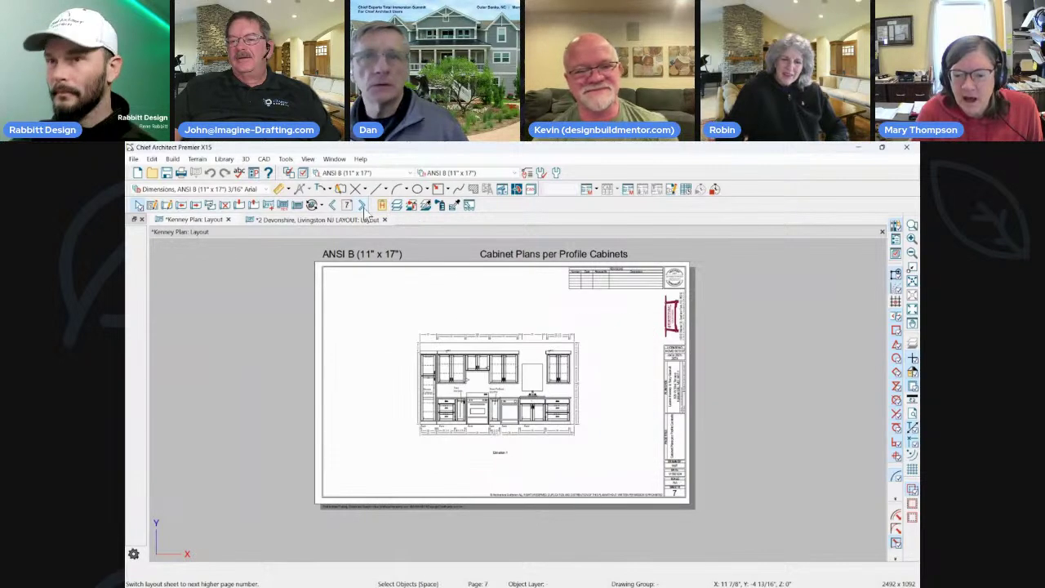
pyautogui.click(363, 206)
pyautogui.click(363, 206)
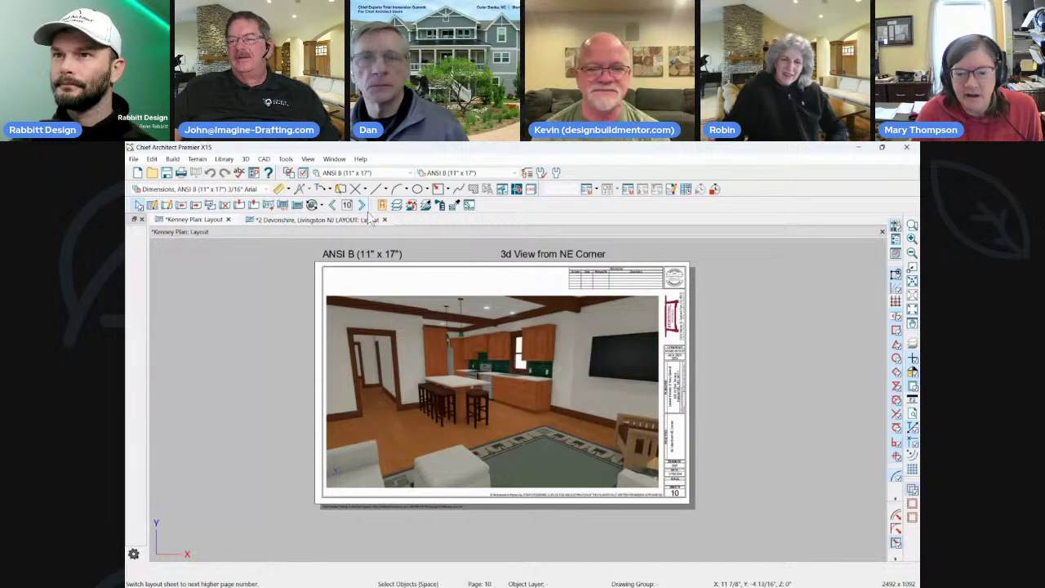
pyautogui.scroll(1, 480, 349)
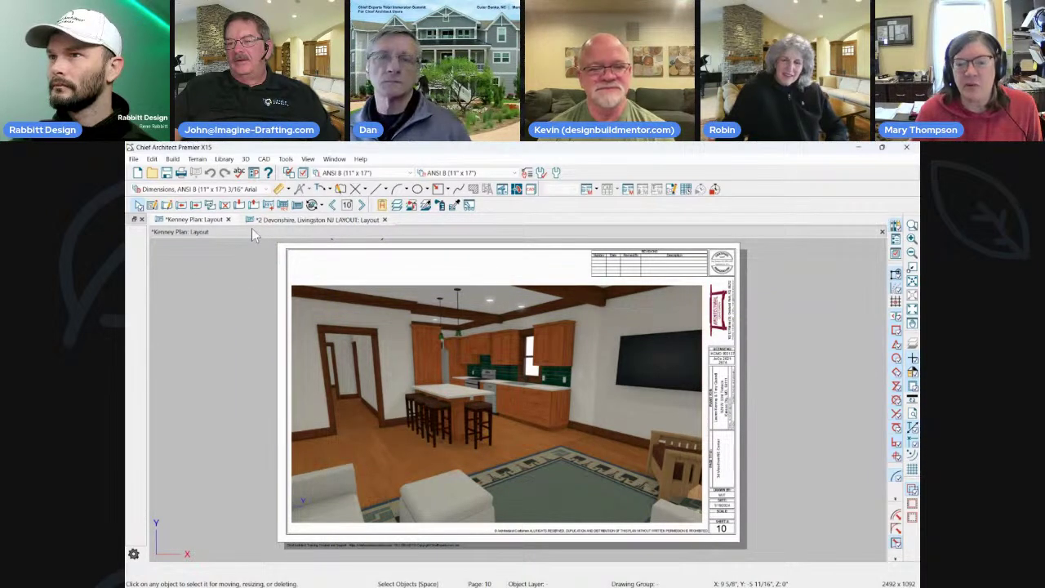
# Check the kitchen render's picture specification, then trial-resize it from its corner.
pyautogui.click(347, 289)
pyautogui.click(152, 571)
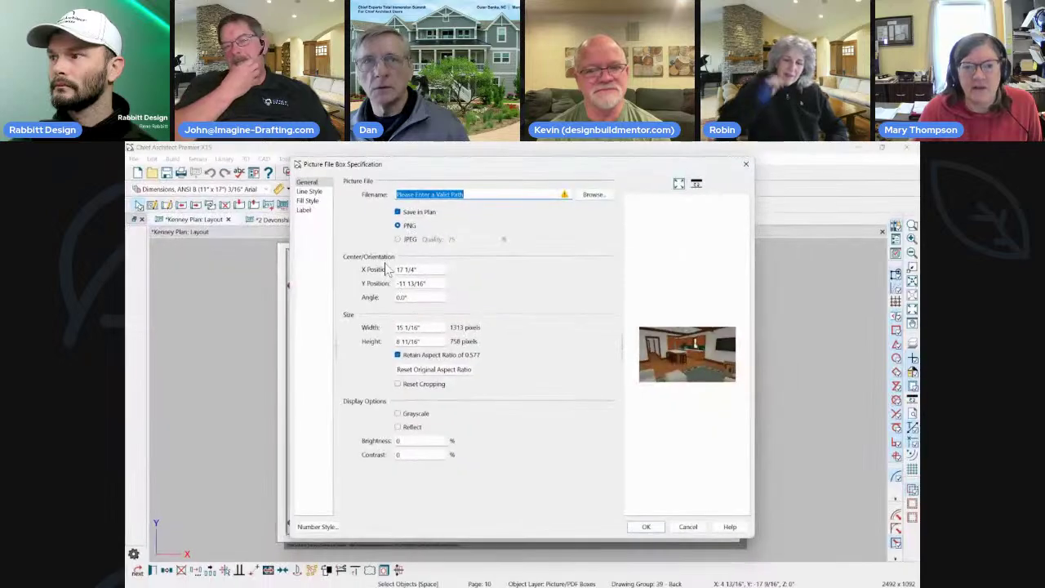
pyautogui.click(693, 528)
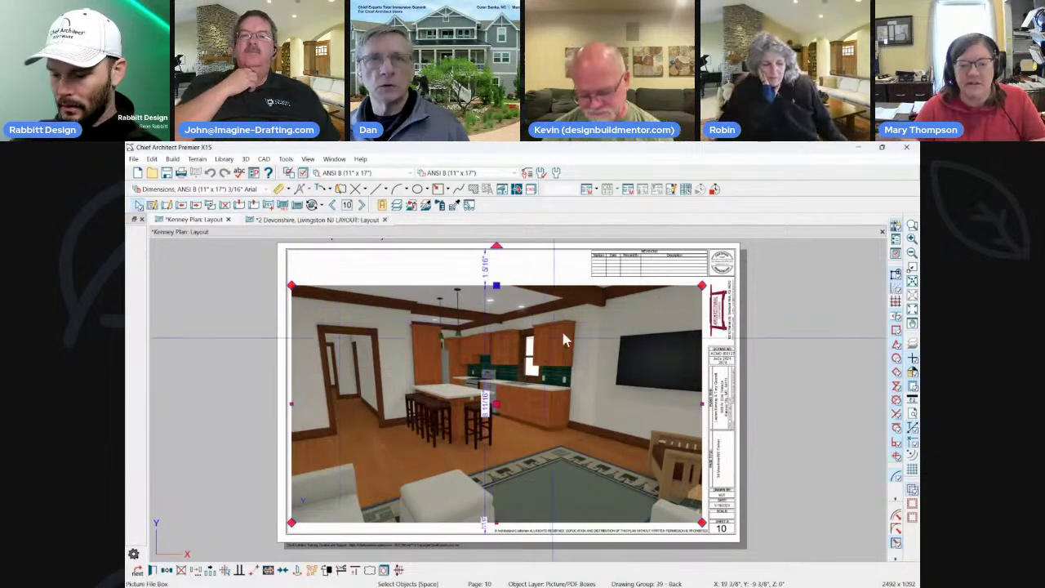
pyautogui.scroll(-3, 572, 343)
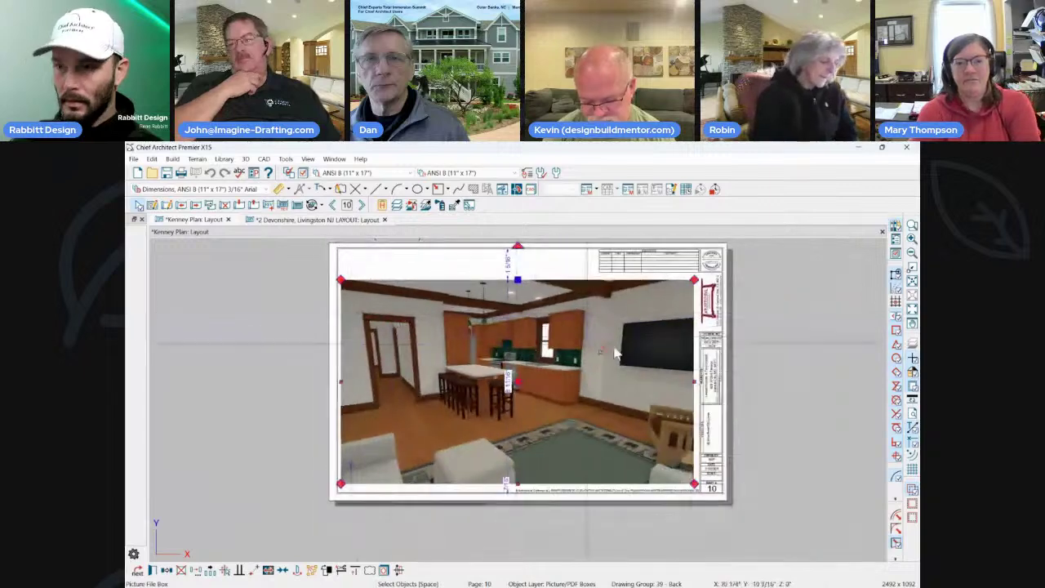
pyautogui.scroll(3, 617, 353)
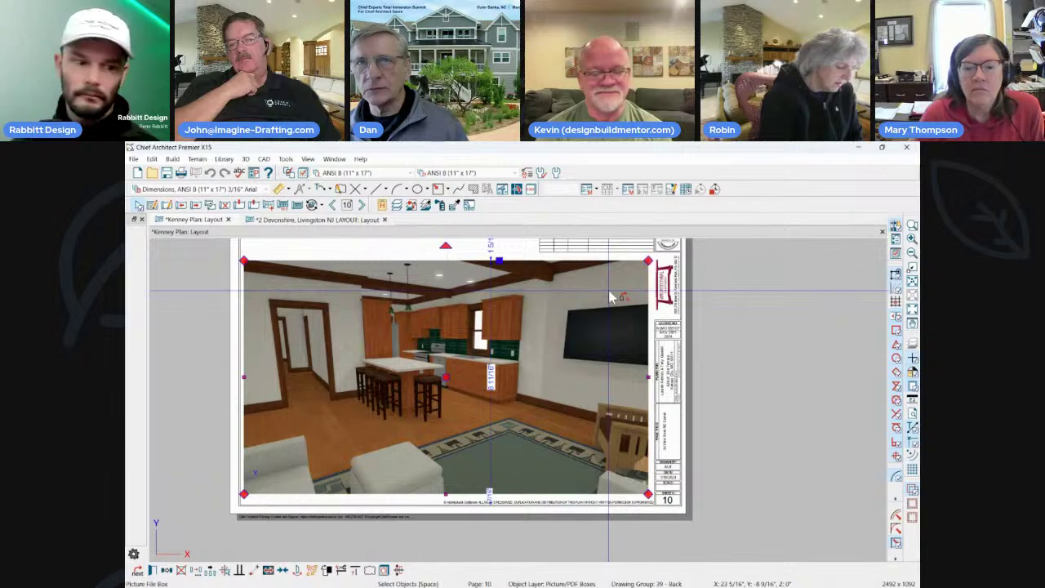
pyautogui.moveTo(648, 493); pyautogui.dragTo(530, 425)
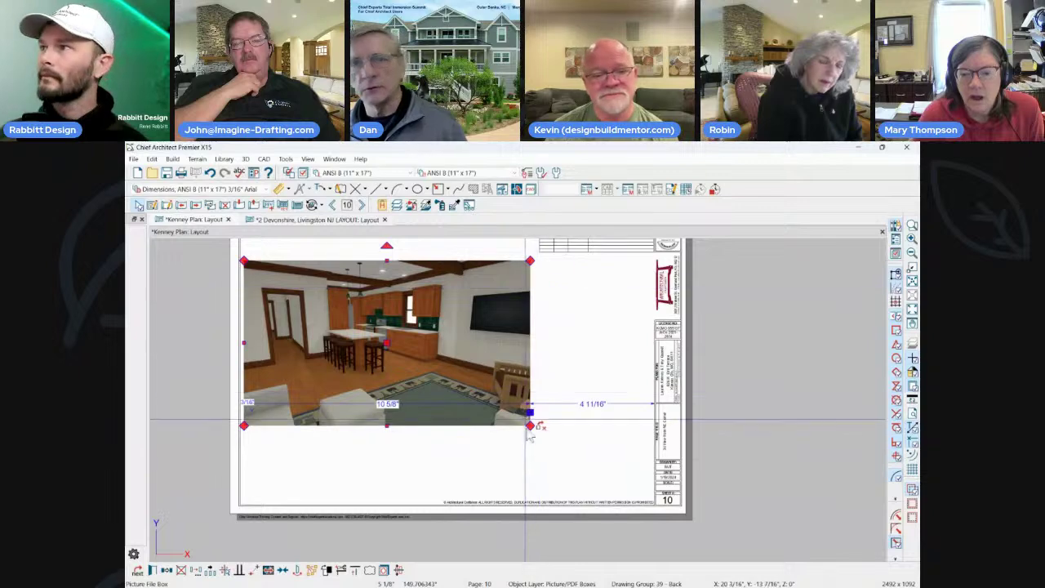
pyautogui.moveTo(530, 425); pyautogui.dragTo(642, 463)
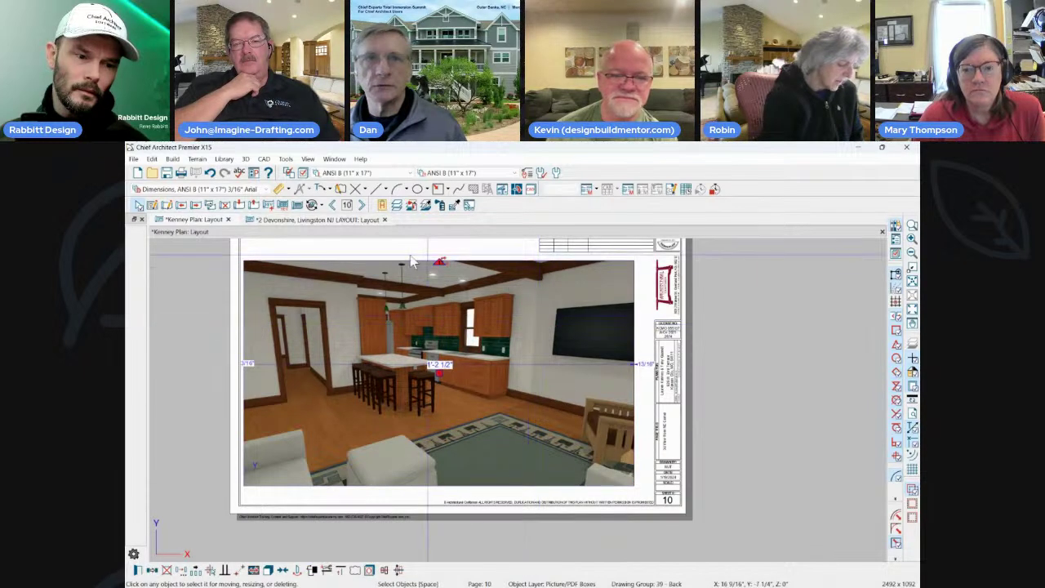
# Adjust the render's top edge and bottom-right corner so margins surround it on sheet 10.
pyautogui.scroll(2, 399, 253)
pyautogui.scroll(1, 400, 256)
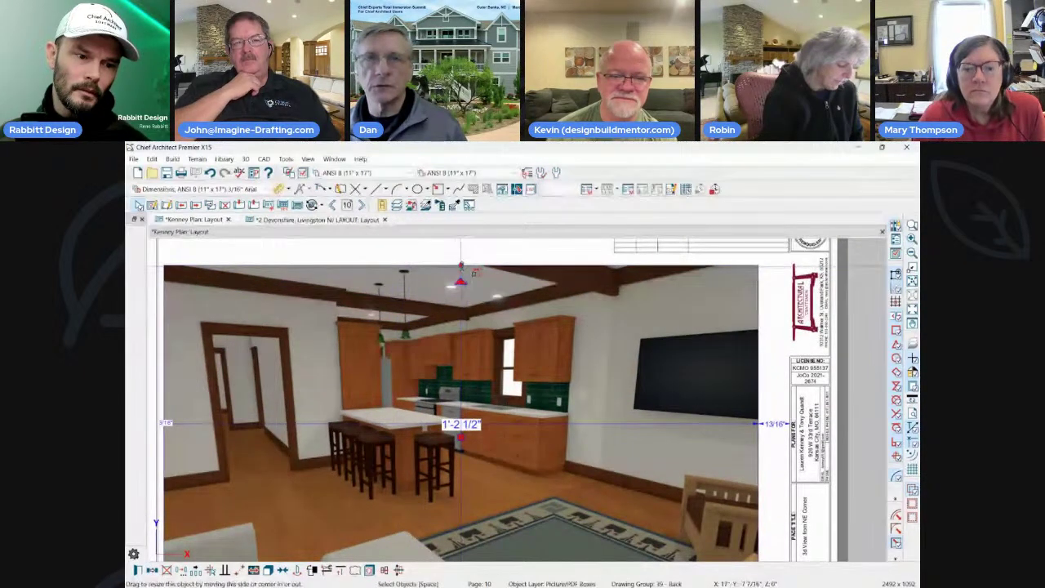
pyautogui.moveTo(460, 266); pyautogui.dragTo(471, 291)
pyautogui.scroll(-3, 541, 375)
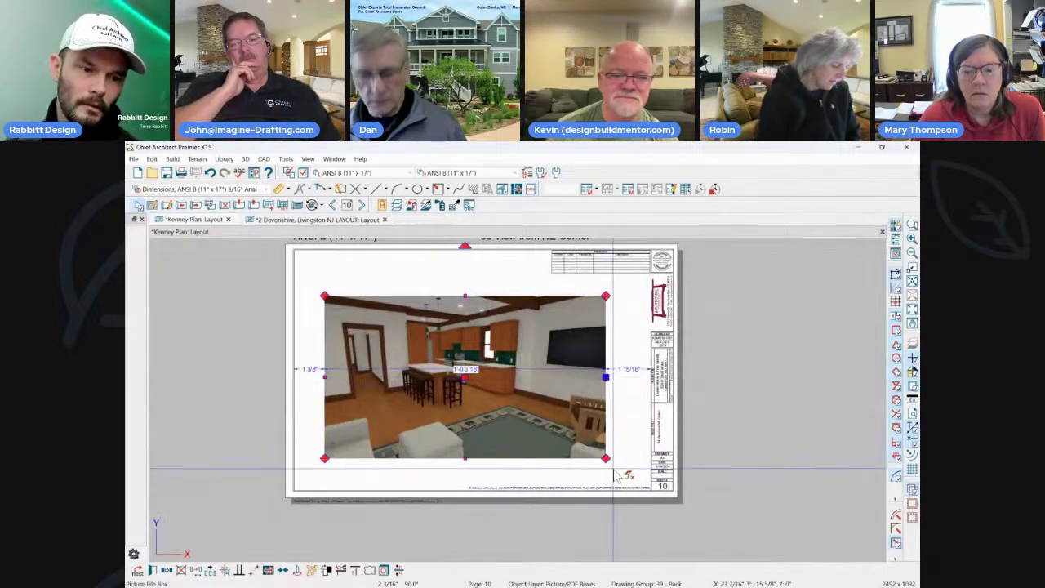
pyautogui.moveTo(606, 459); pyautogui.dragTo(551, 439)
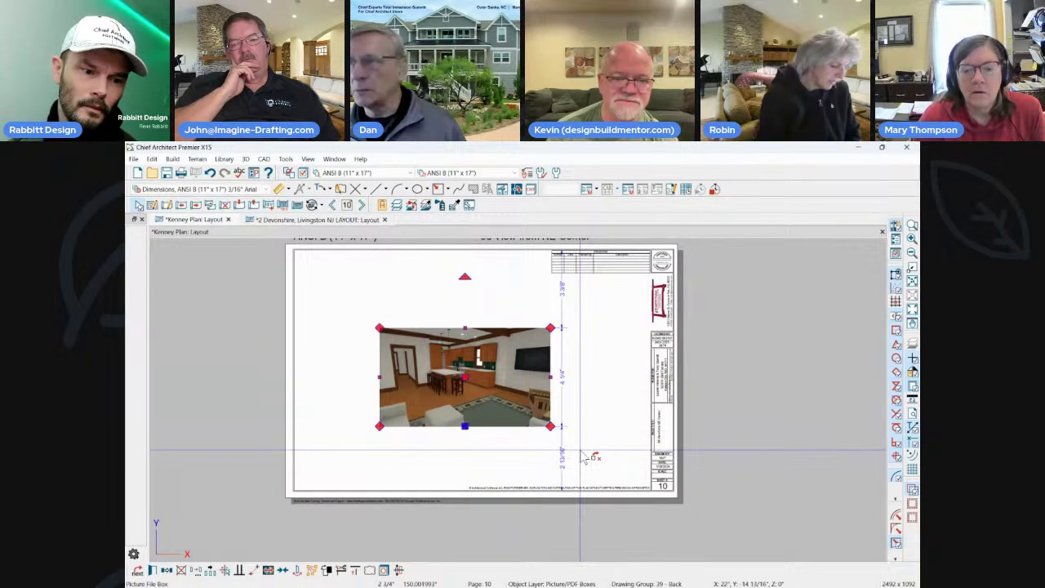
pyautogui.click(330, 205)
pyautogui.click(362, 205)
pyautogui.click(527, 346)
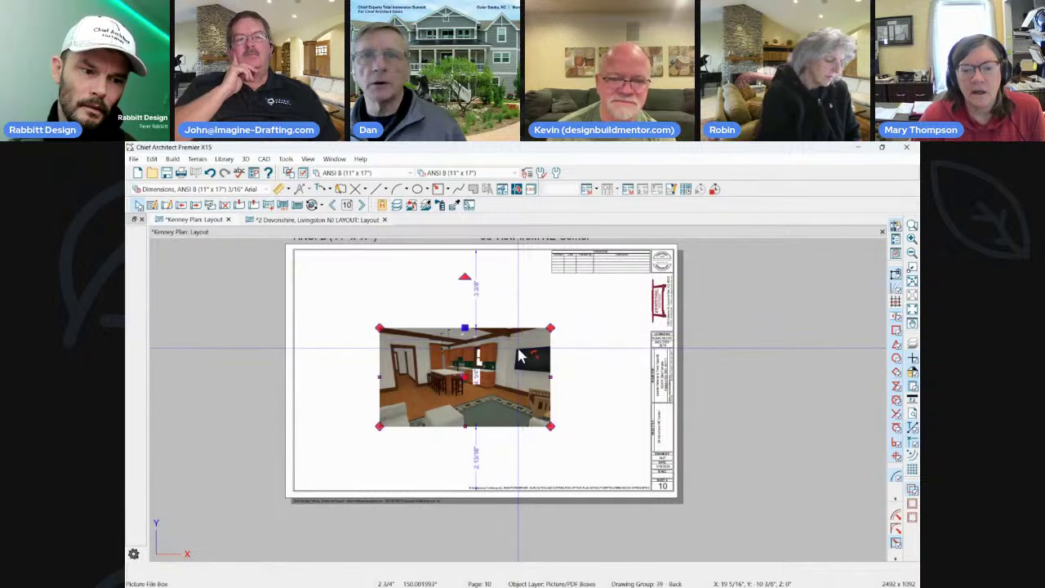
pyautogui.moveTo(550, 425); pyautogui.dragTo(594, 448)
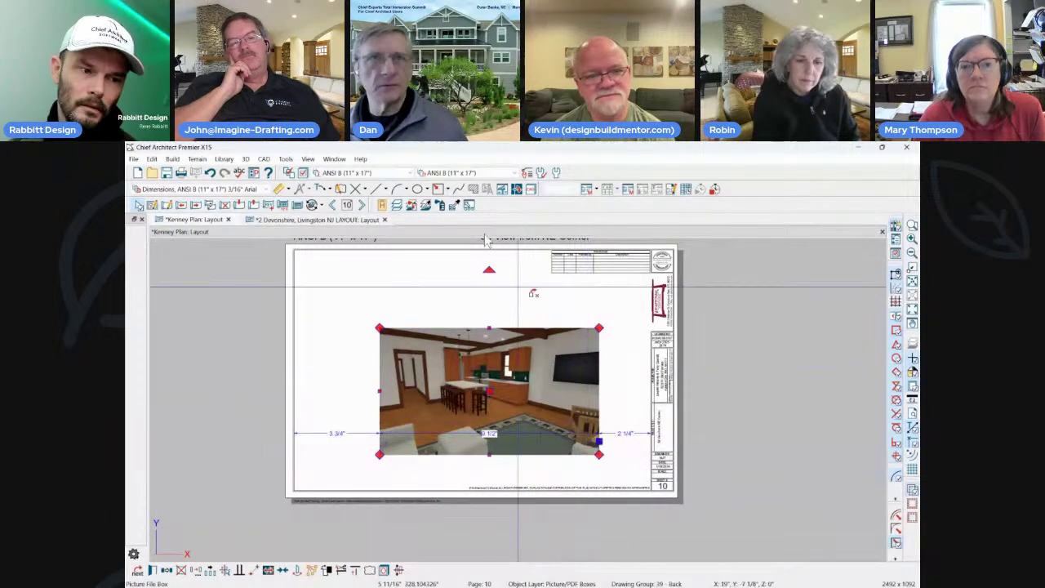
# Page back through the Kenney layout sheets to General Notes, briefly checking the Devonshire layout.
pyautogui.click(333, 206)
pyautogui.click(333, 205)
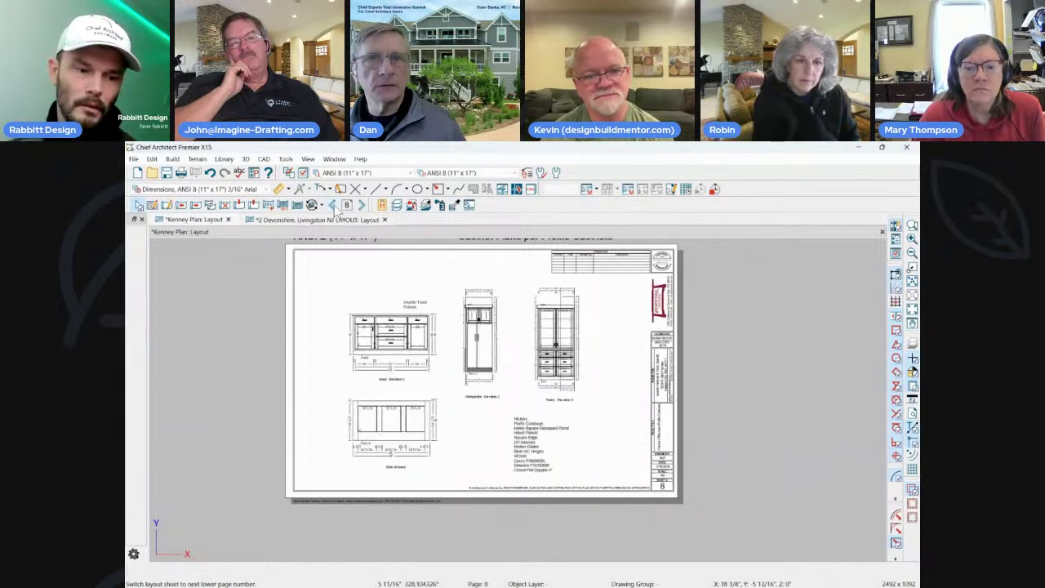
pyautogui.click(333, 205)
pyautogui.click(333, 206)
pyautogui.click(333, 206)
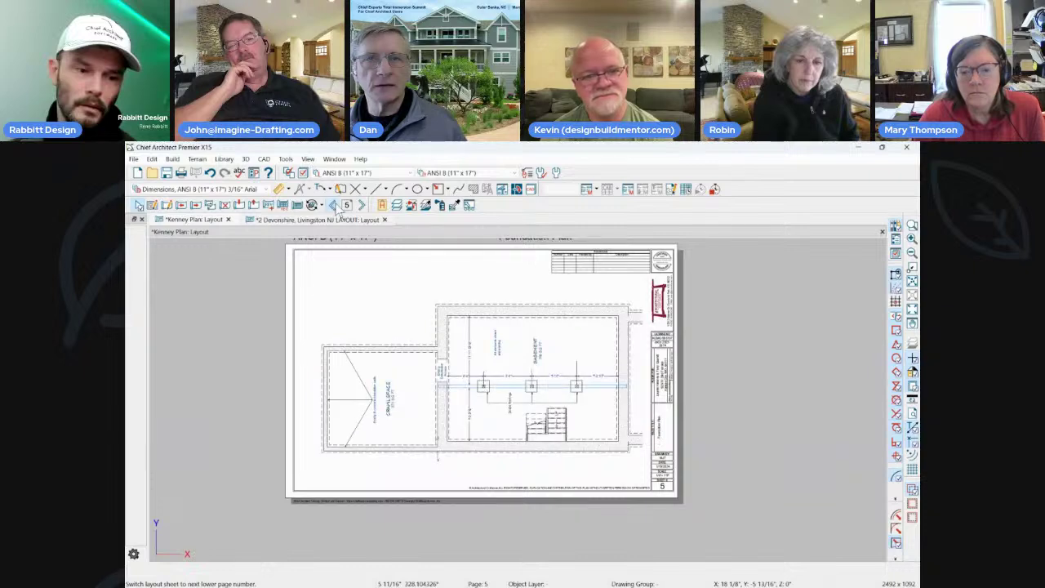
pyautogui.click(333, 206)
pyautogui.click(333, 206)
pyautogui.click(333, 206)
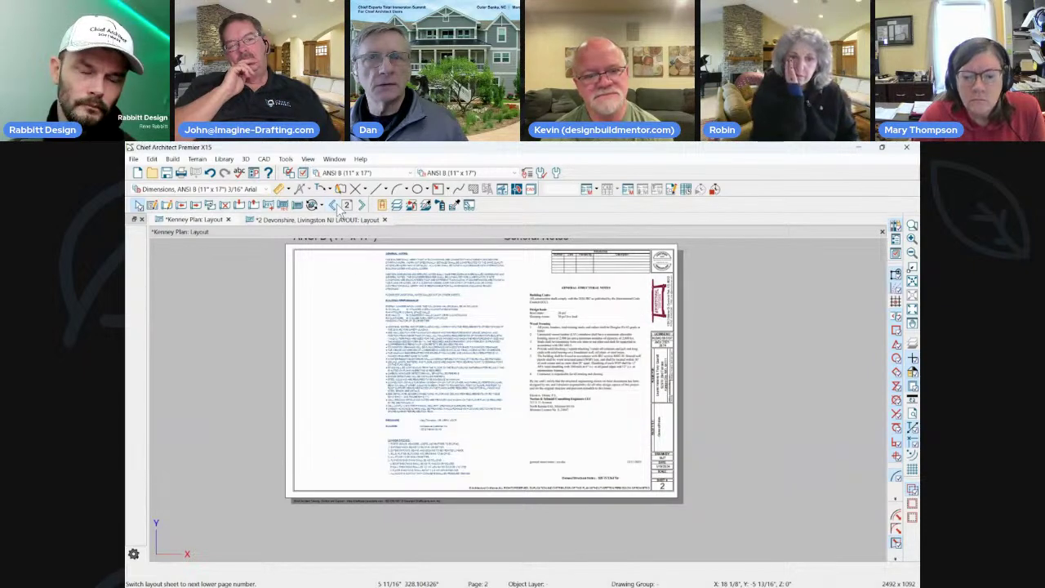
pyautogui.click(362, 205)
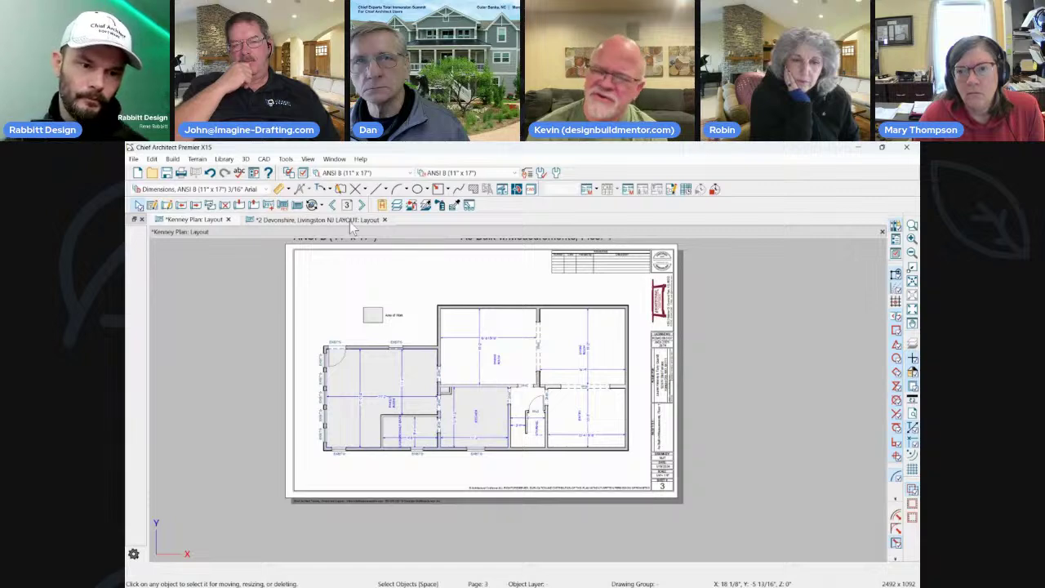
pyautogui.click(352, 222)
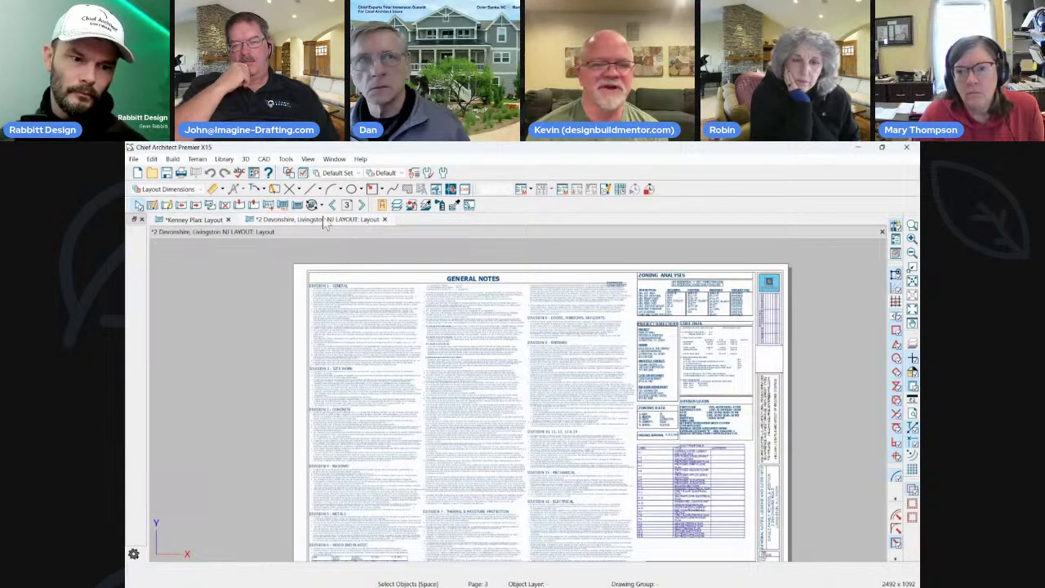
pyautogui.click(195, 222)
# Open the As-Built floor plan from its layout viewport, then close that view.
pyautogui.click(520, 366)
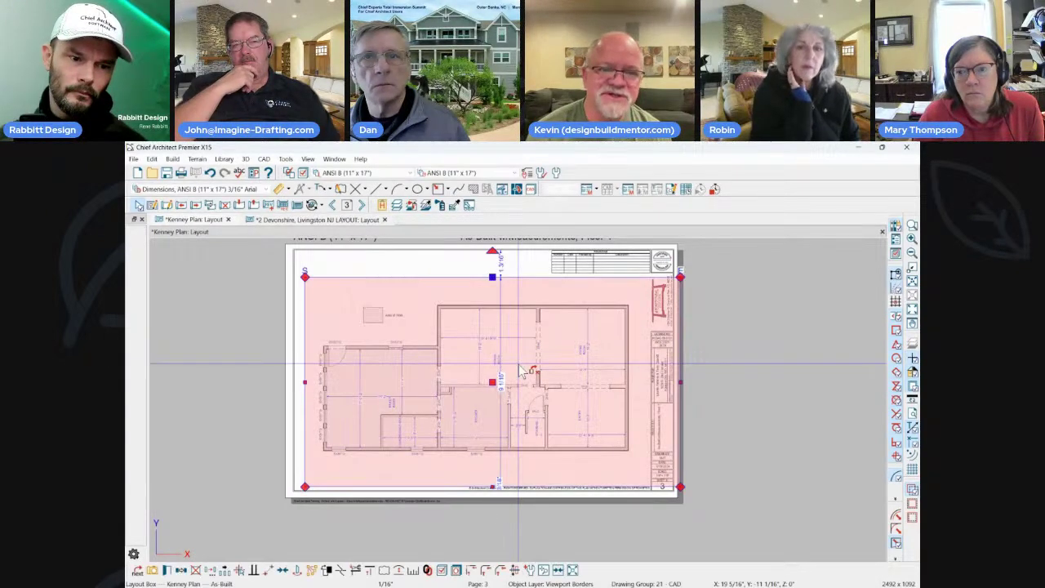
pyautogui.doubleClick(524, 372)
pyautogui.scroll(-5, 552, 300)
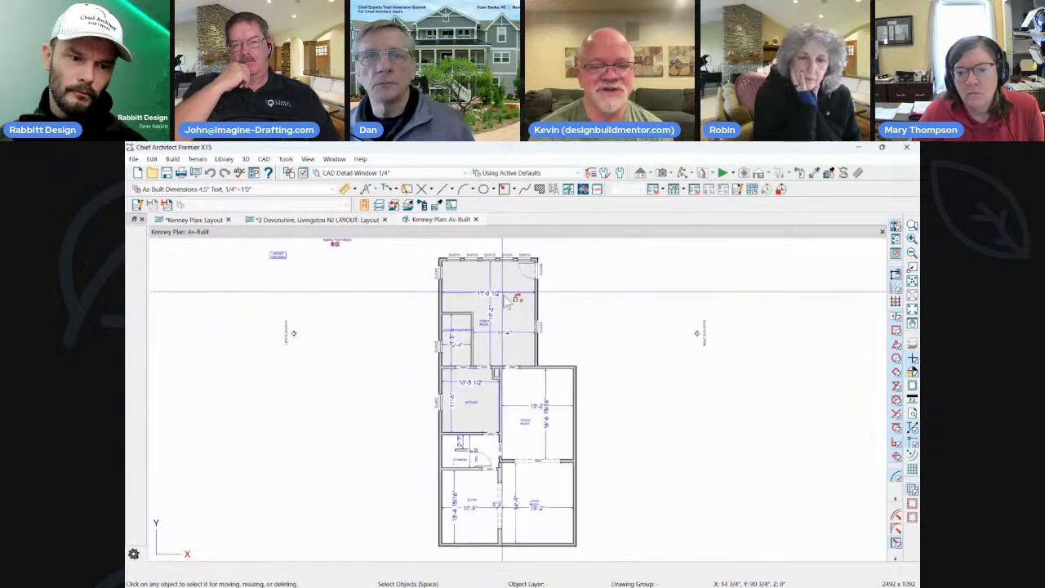
pyautogui.click(475, 220)
# Advance to layout page 6 and select its first-floor kitchen plan viewport.
pyautogui.click(362, 205)
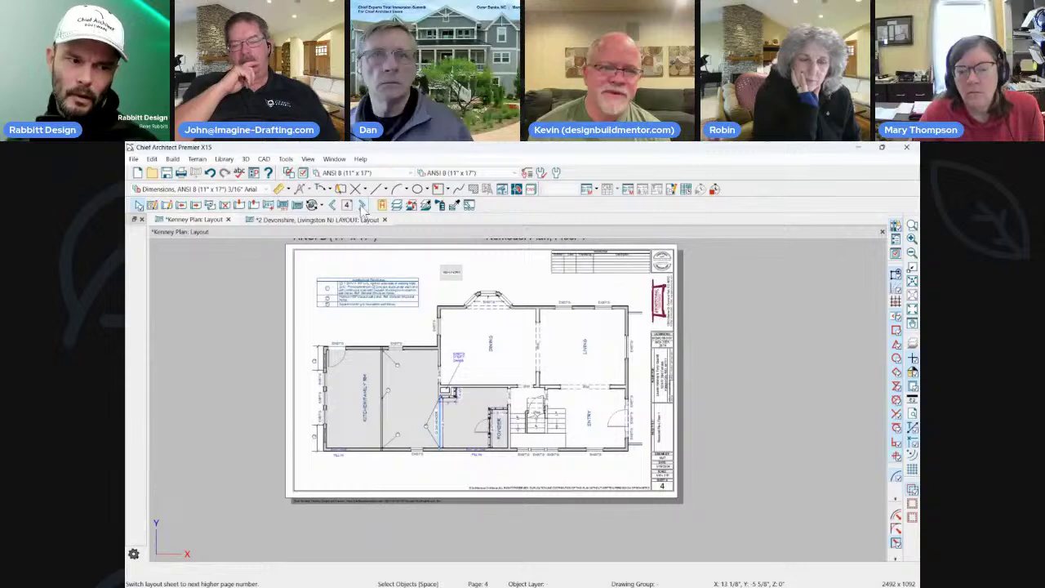
pyautogui.click(362, 205)
pyautogui.click(362, 205)
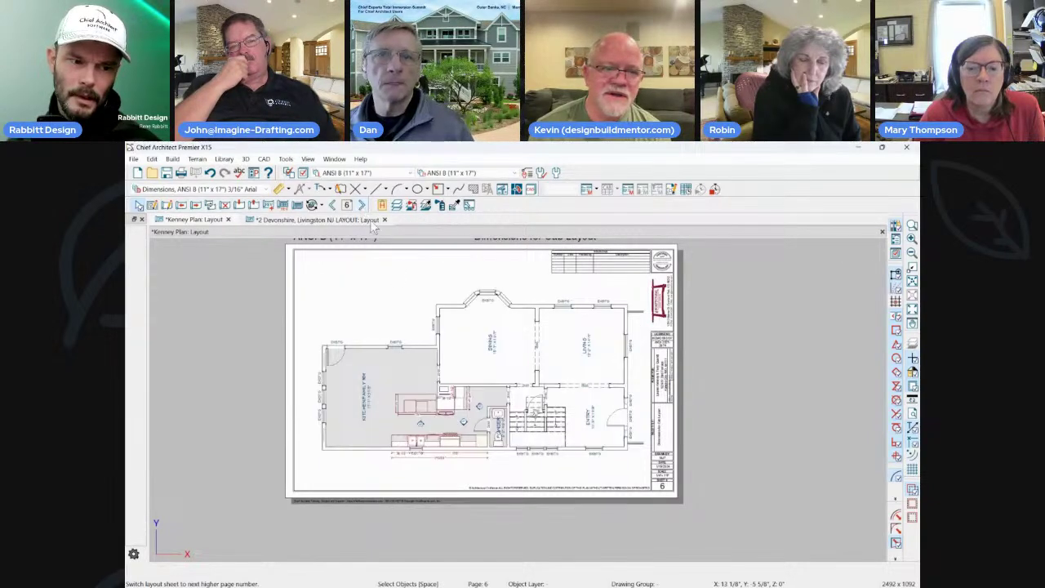
pyautogui.click(452, 347)
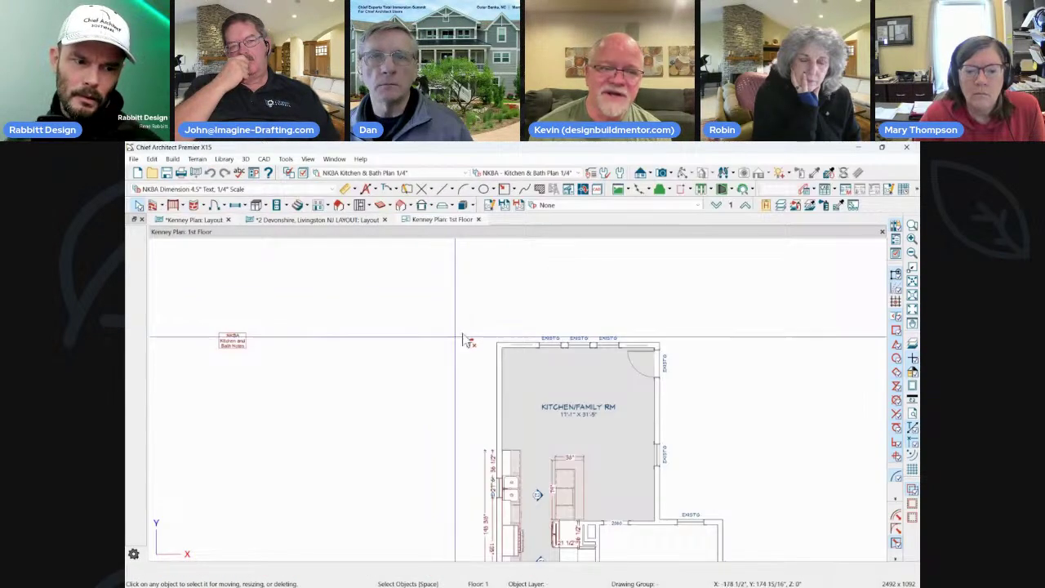
# Place a Full Camera aimed into the kitchen, then orbit and dolly to frame the island and cabinets.
pyautogui.scroll(-3, 475, 323)
pyautogui.scroll(3, 598, 405)
pyautogui.click(662, 173)
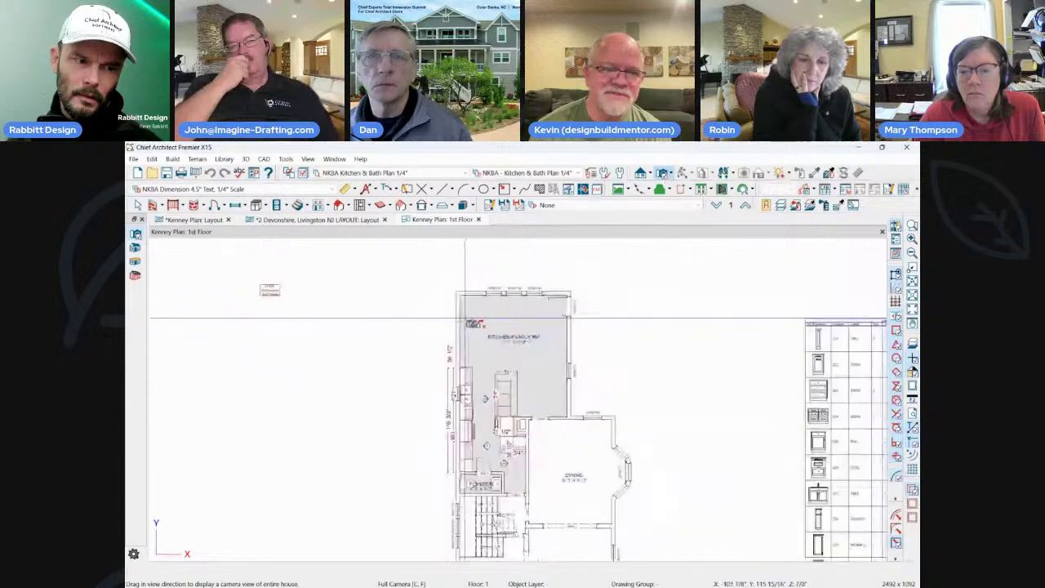
pyautogui.moveTo(532, 306); pyautogui.dragTo(459, 358)
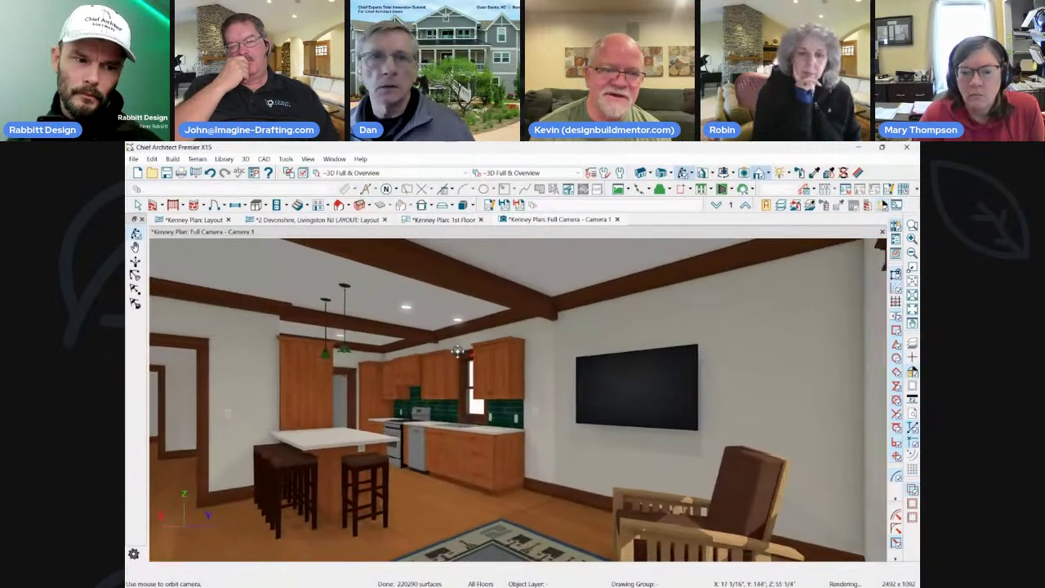
pyautogui.moveTo(457, 349); pyautogui.dragTo(457, 348)
pyautogui.scroll(1, 457, 349)
pyautogui.scroll(1, 458, 349)
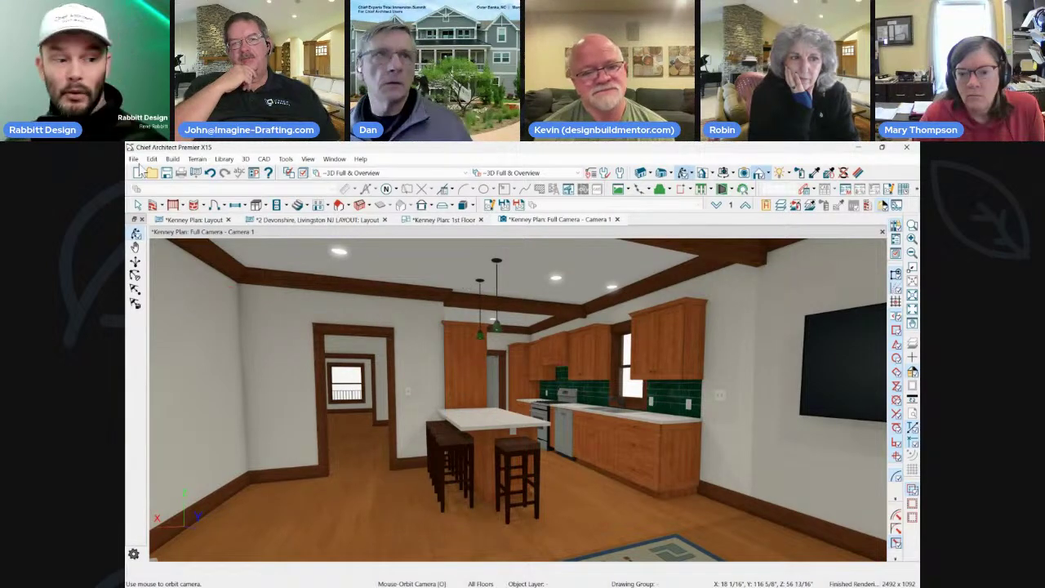
pyautogui.click(133, 158)
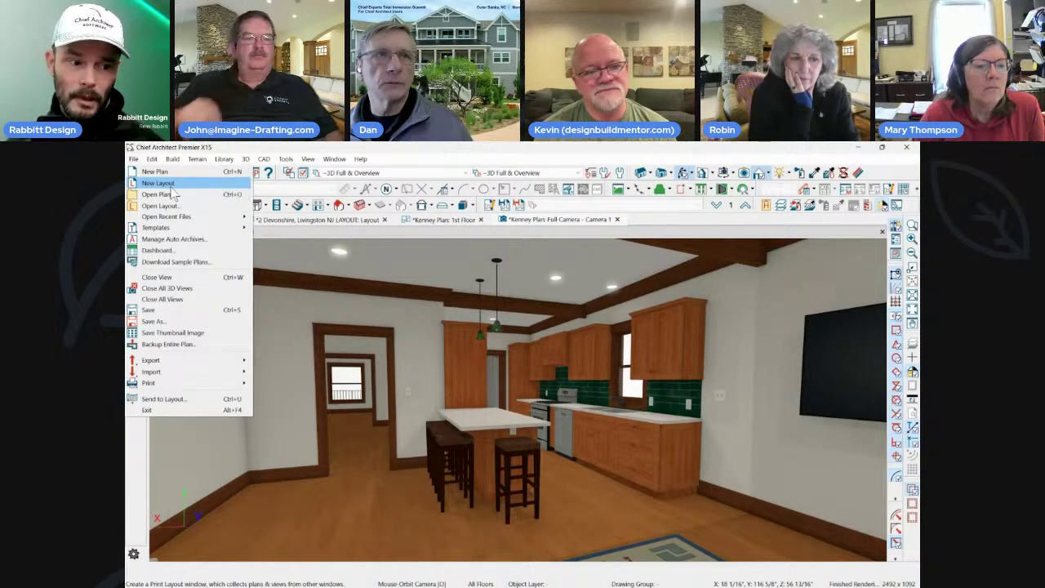
# Send the kitchen camera view to Kenney Plan layout page 6 with Update On Demand.
pyautogui.click(283, 160)
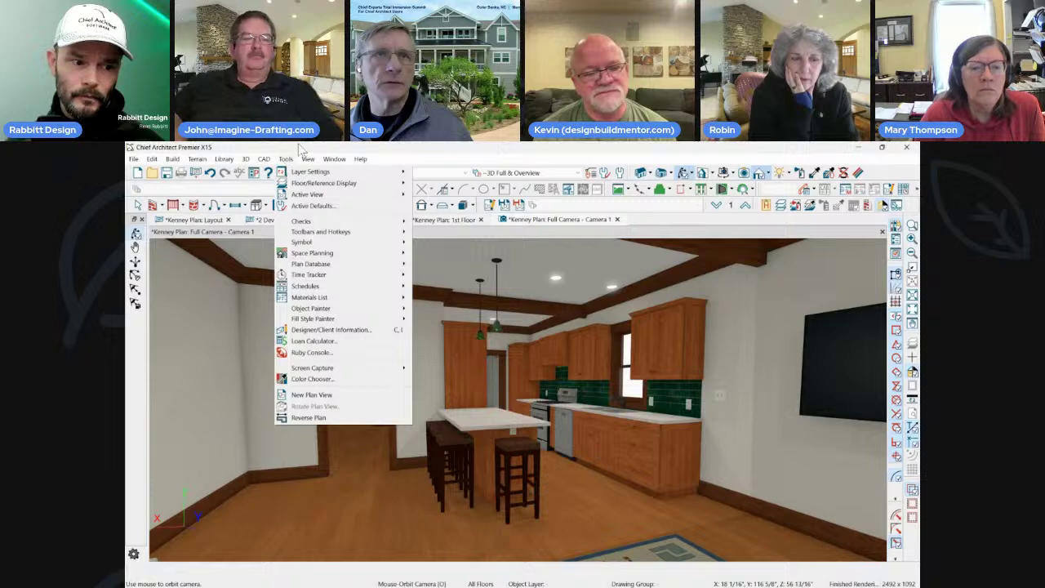
pyautogui.click(299, 145)
pyautogui.click(195, 173)
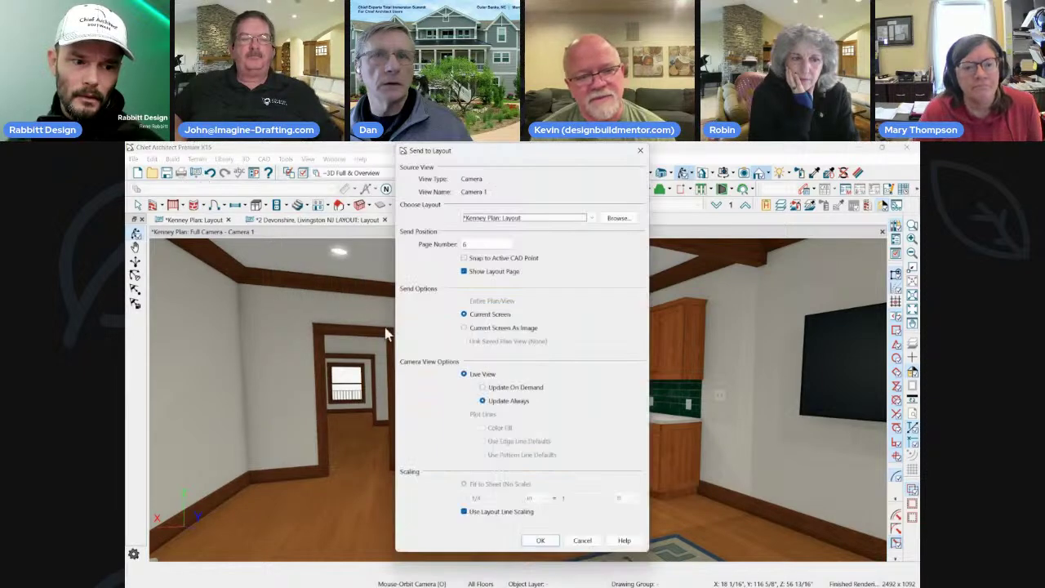
pyautogui.moveTo(485, 167); pyautogui.dragTo(337, 169)
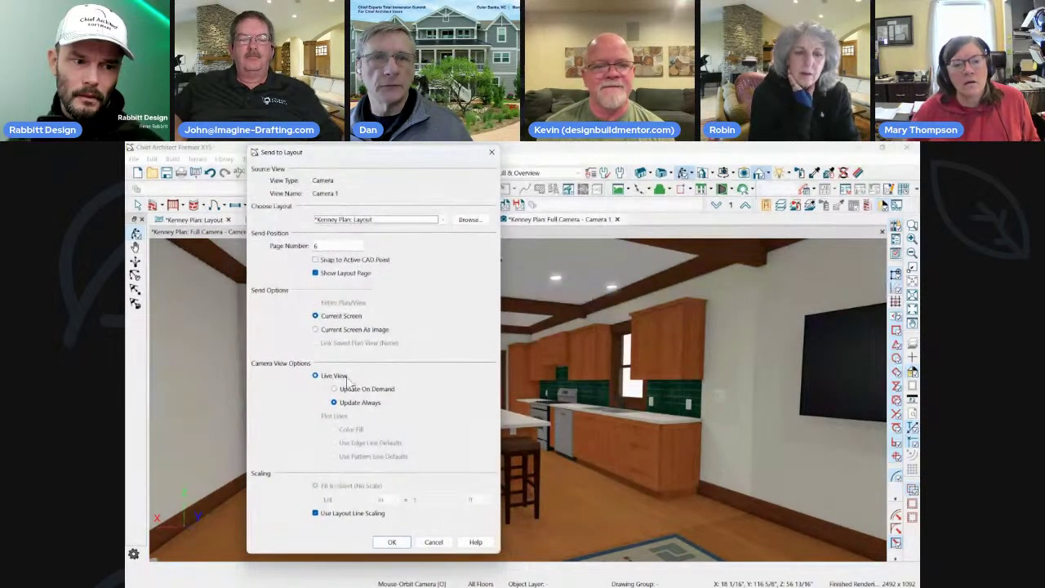
pyautogui.click(342, 390)
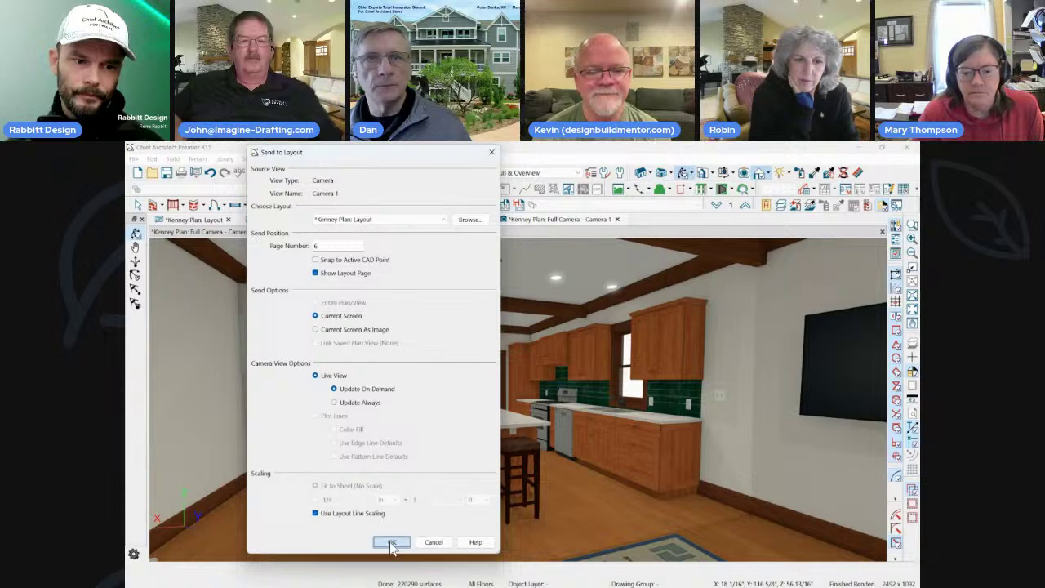
pyautogui.click(384, 220)
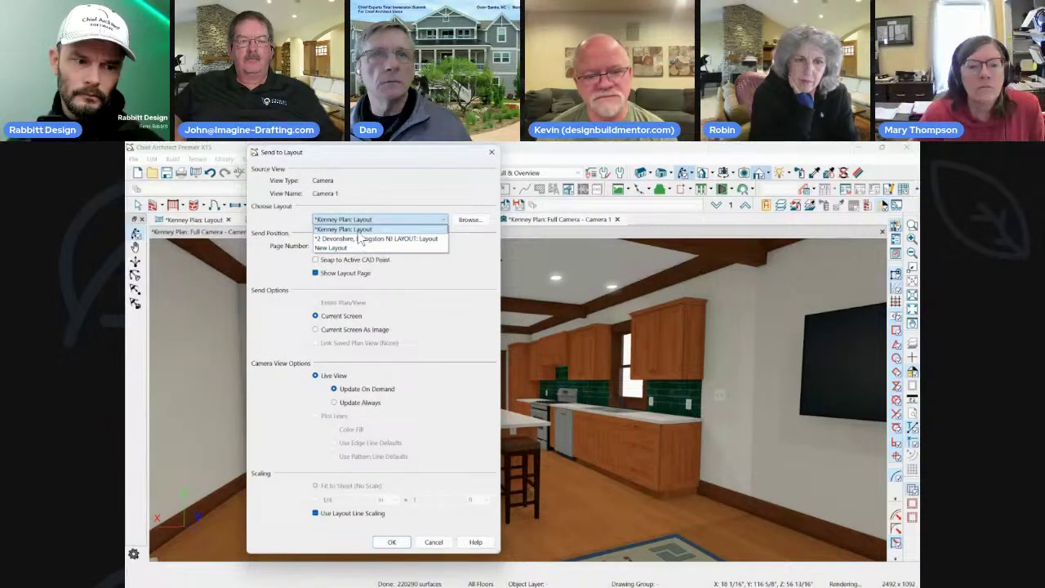
pyautogui.click(361, 238)
pyautogui.click(392, 542)
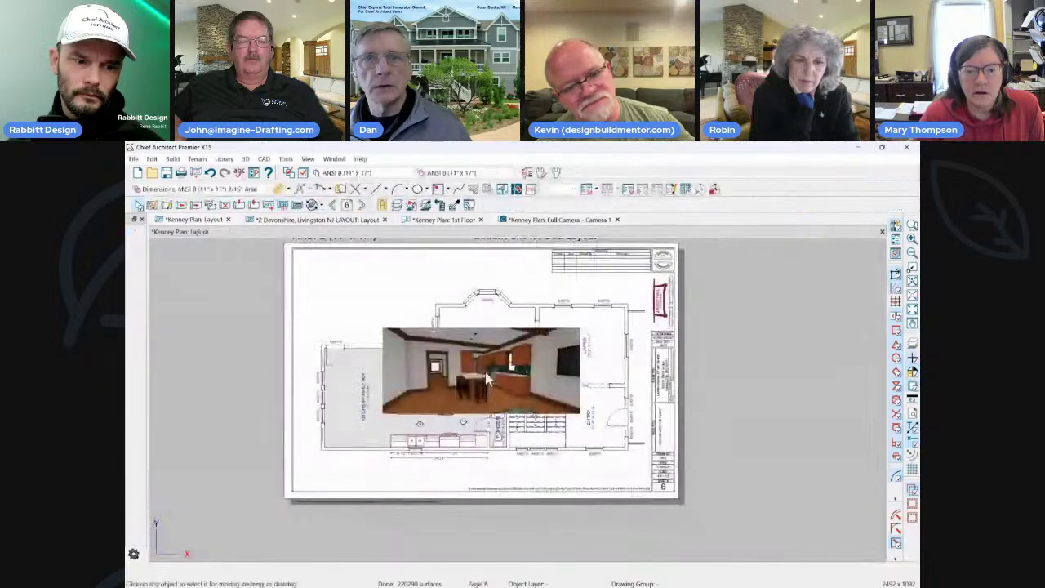
pyautogui.click(463, 351)
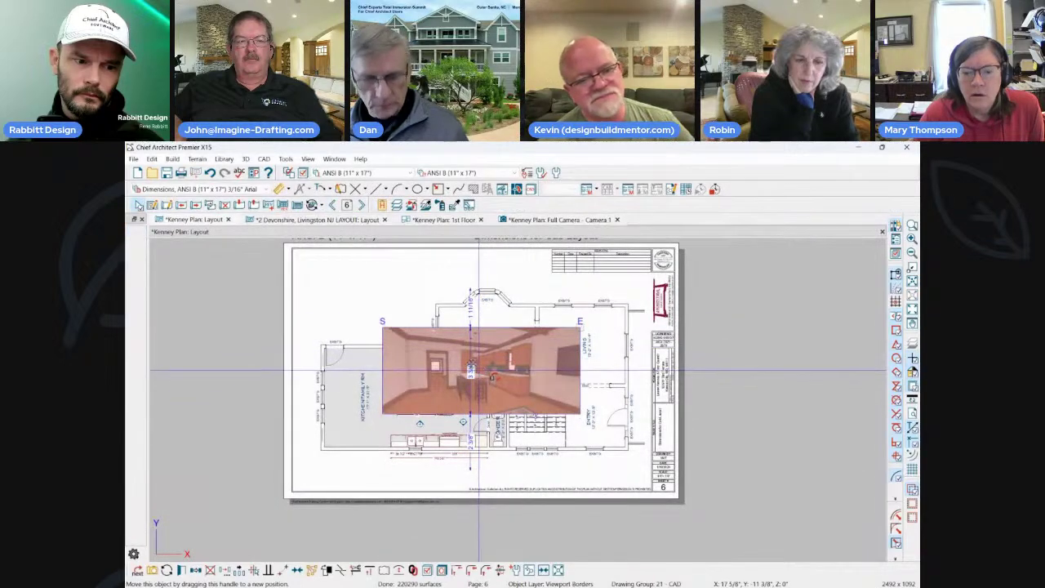
# Move the camera picture to the sheet's upper left and resize it with its edge and corner handles.
pyautogui.moveTo(481, 370); pyautogui.dragTo(398, 300)
pyautogui.scroll(1, 392, 290)
pyautogui.scroll(1, 433, 329)
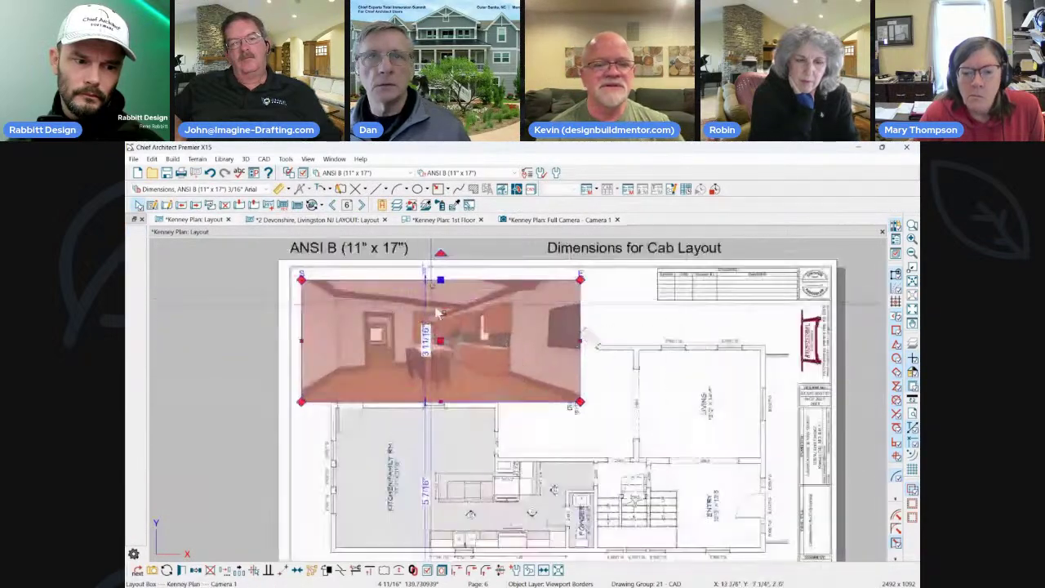
pyautogui.moveTo(501, 346); pyautogui.dragTo(431, 335)
pyautogui.moveTo(366, 349); pyautogui.dragTo(366, 341)
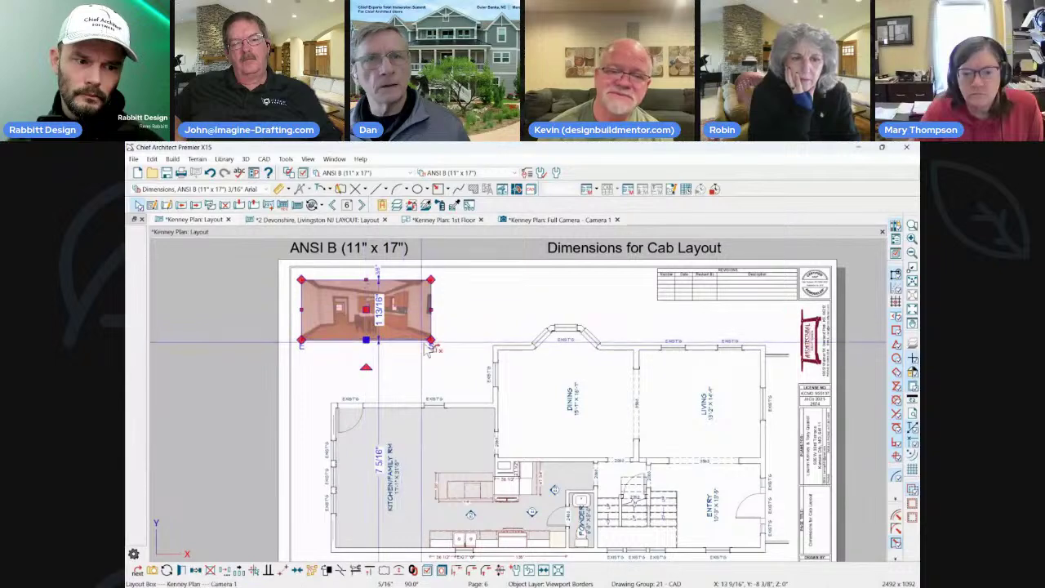
pyautogui.moveTo(443, 349); pyautogui.dragTo(508, 401)
pyautogui.scroll(-2, 500, 403)
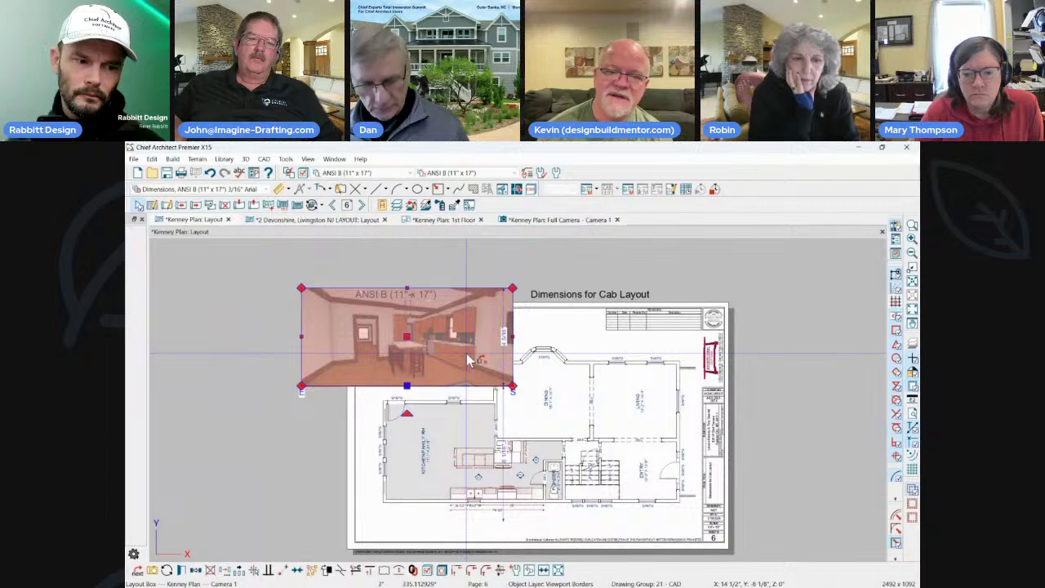
pyautogui.moveTo(407, 288); pyautogui.dragTo(473, 359)
pyautogui.scroll(2, 407, 340)
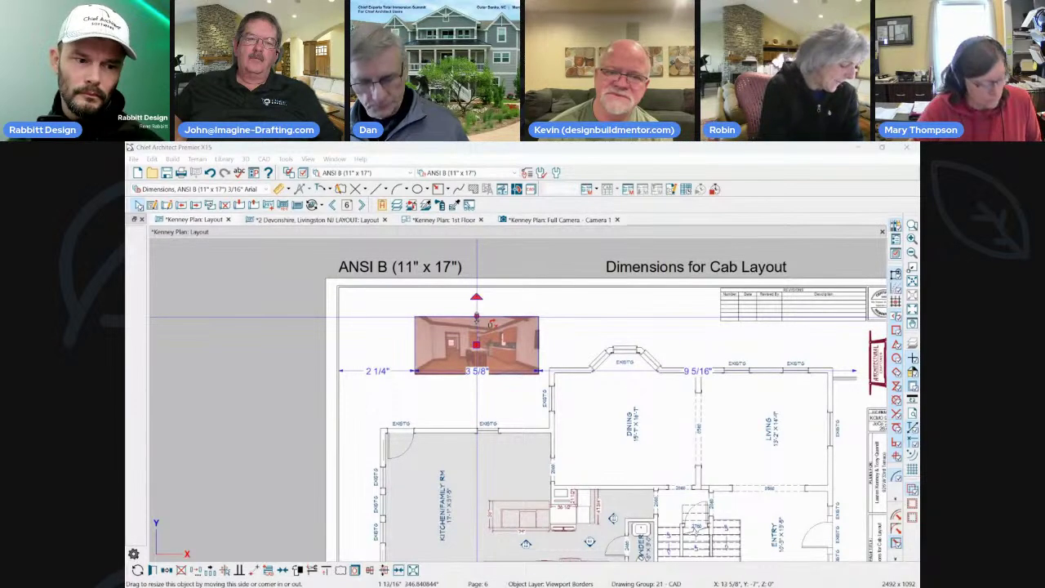
pyautogui.moveTo(477, 316); pyautogui.dragTo(481, 299)
pyautogui.scroll(-2, 467, 313)
pyautogui.press('Escape')
# Reselect the camera picture, then return to the Full Camera kitchen view.
pyautogui.scroll(-1, 473, 321)
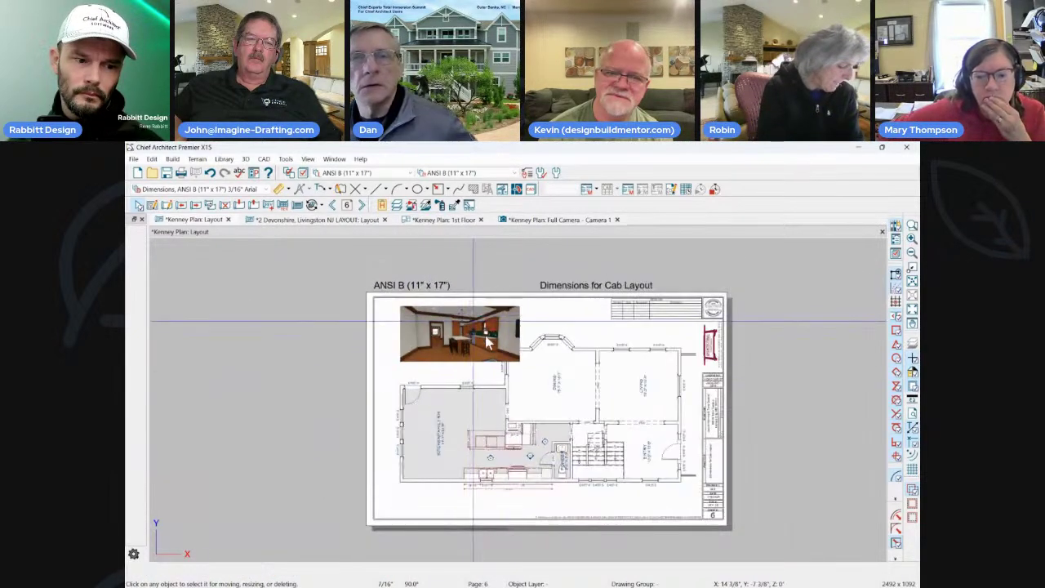
pyautogui.scroll(1, 487, 342)
pyautogui.click(473, 310)
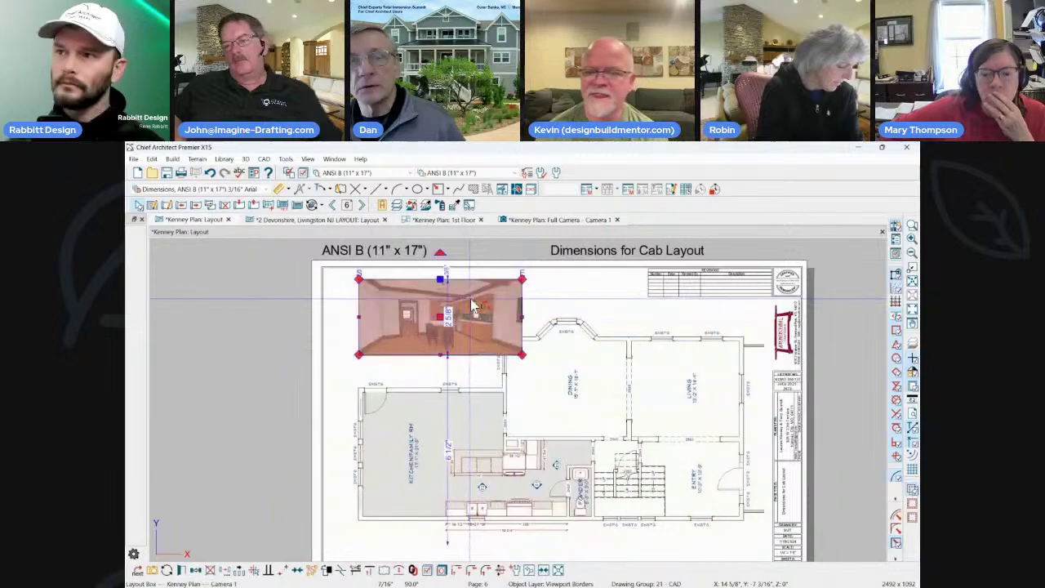
pyautogui.scroll(1, 469, 302)
pyautogui.scroll(1, 453, 270)
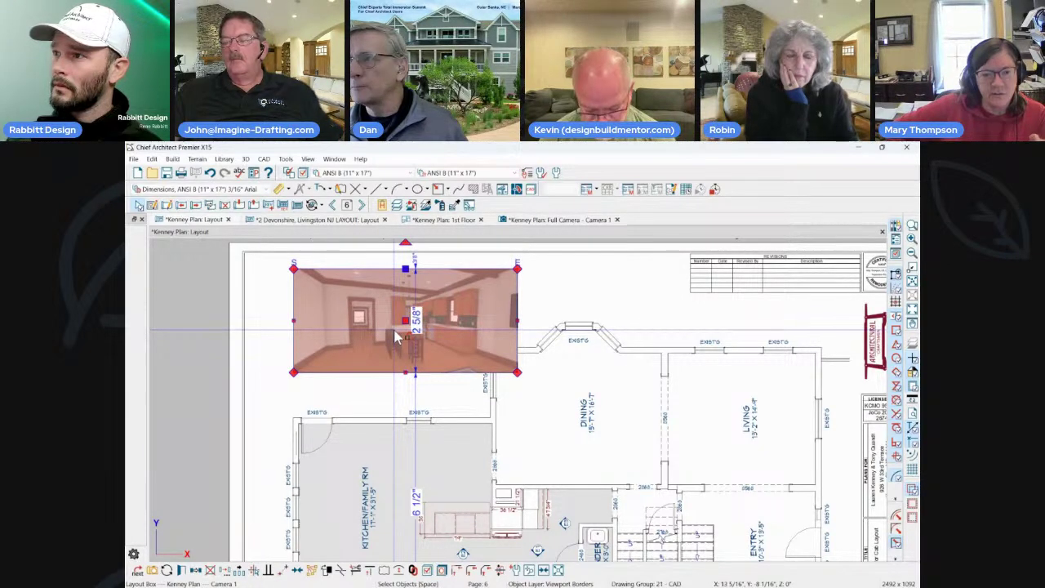
pyautogui.click(571, 220)
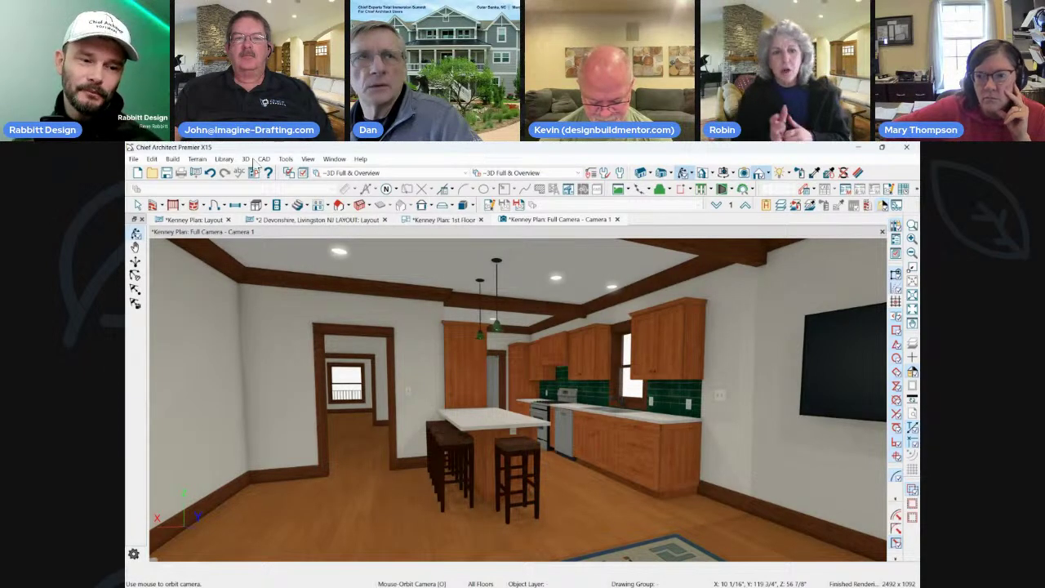
pyautogui.click(133, 159)
# Open the client's 11-25-23 layout from the 04 Plans 2023 folder using Layout Files (*.layout).
pyautogui.click(163, 188)
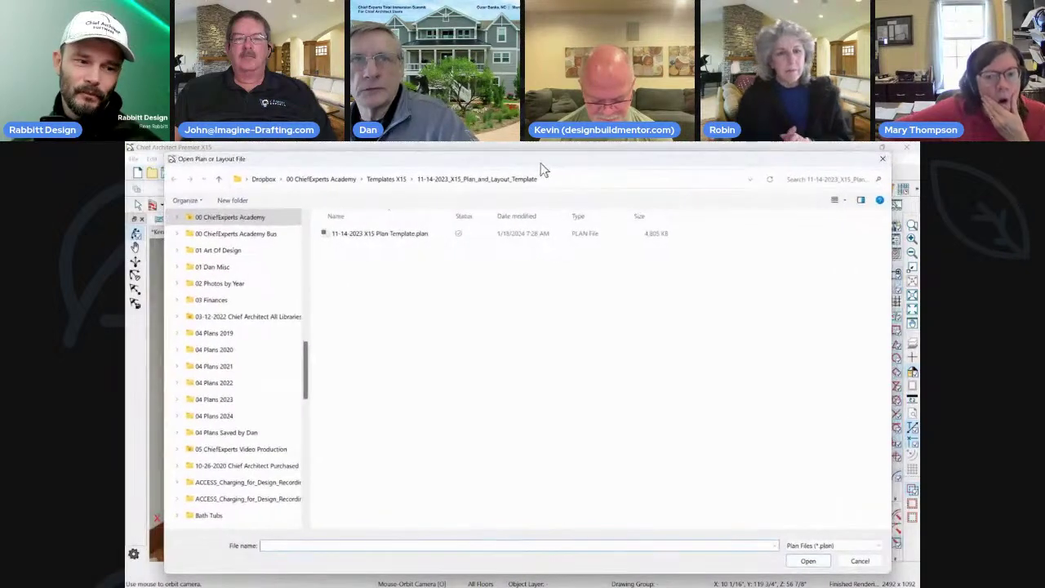
pyautogui.click(396, 181)
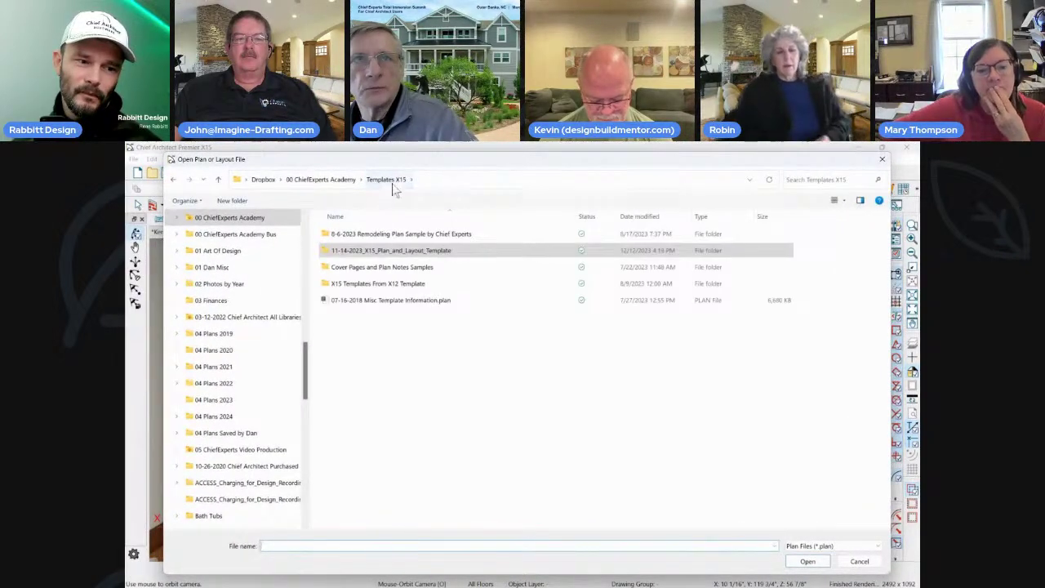
pyautogui.moveTo(461, 166)
pyautogui.mouseDown()
pyautogui.moveTo(479, 417)
pyautogui.moveTo(445, 171)
pyautogui.mouseUp()
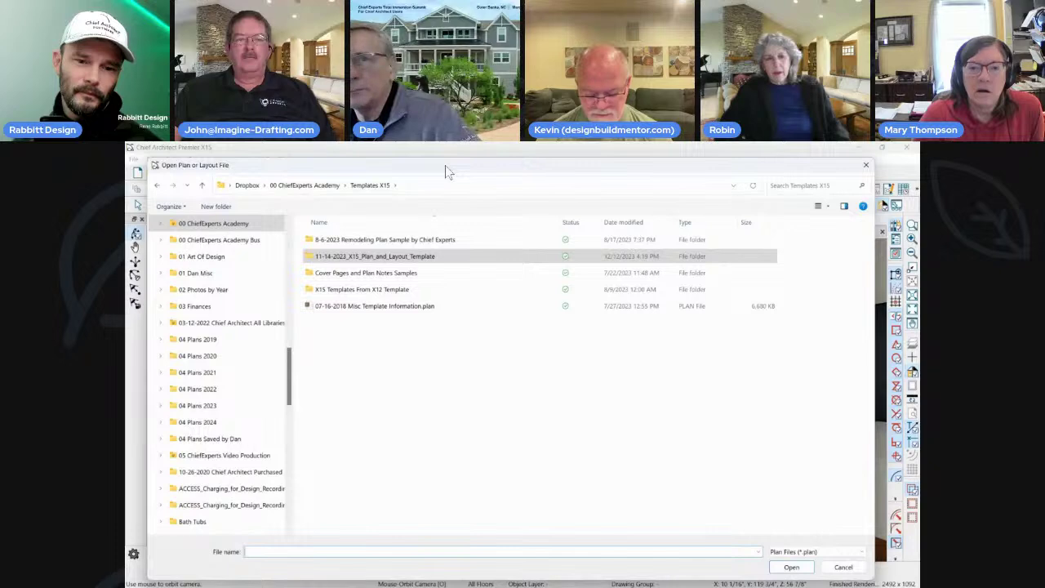
pyautogui.click(363, 348)
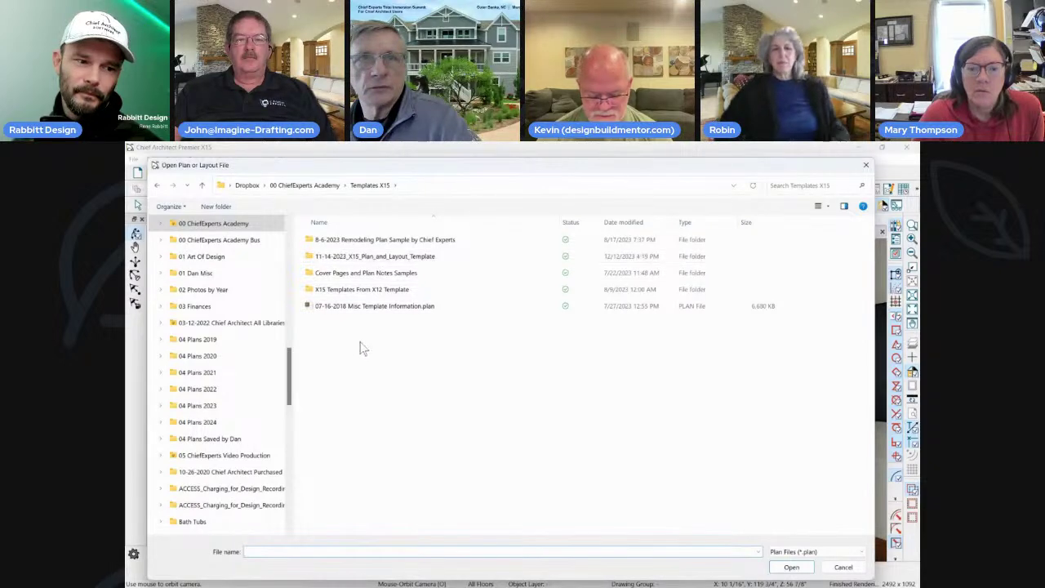
pyautogui.scroll(-2, 219, 355)
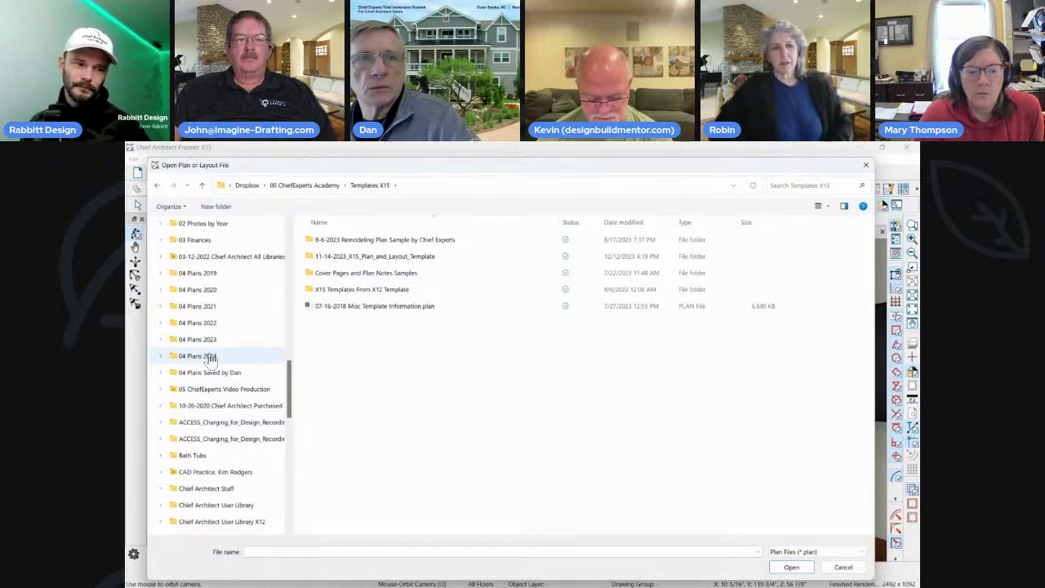
pyautogui.click(209, 357)
pyautogui.click(198, 339)
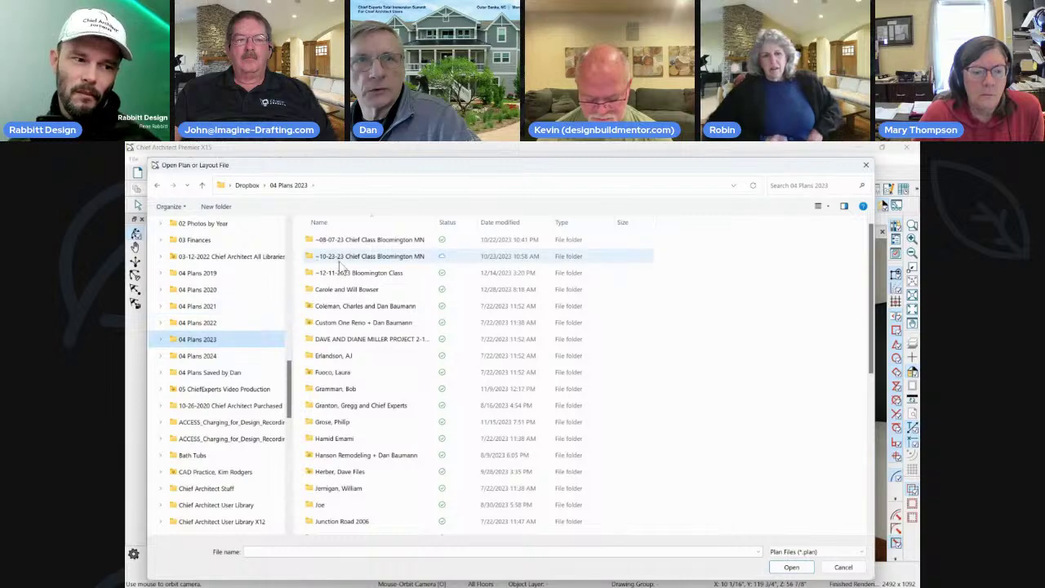
pyautogui.doubleClick(343, 289)
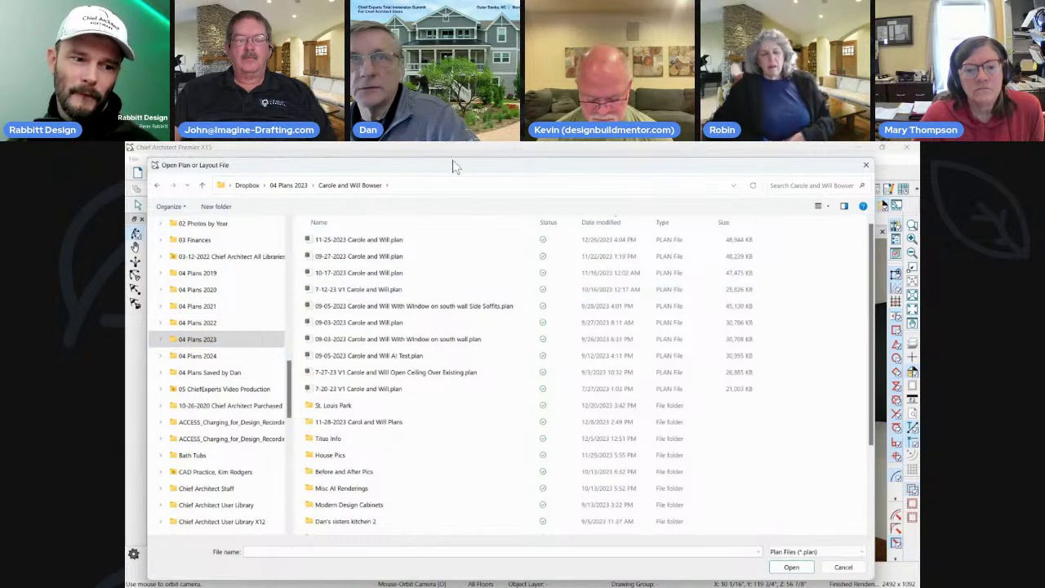
pyautogui.moveTo(454, 166)
pyautogui.mouseDown()
pyautogui.moveTo(472, 163)
pyautogui.moveTo(464, 163)
pyautogui.mouseUp()
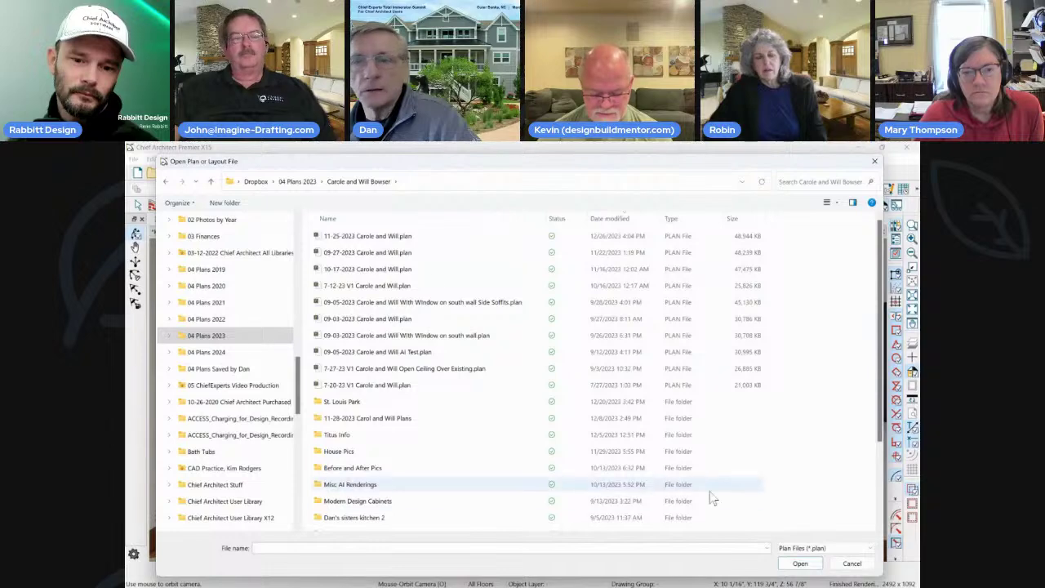
pyautogui.click(796, 548)
pyautogui.click(804, 570)
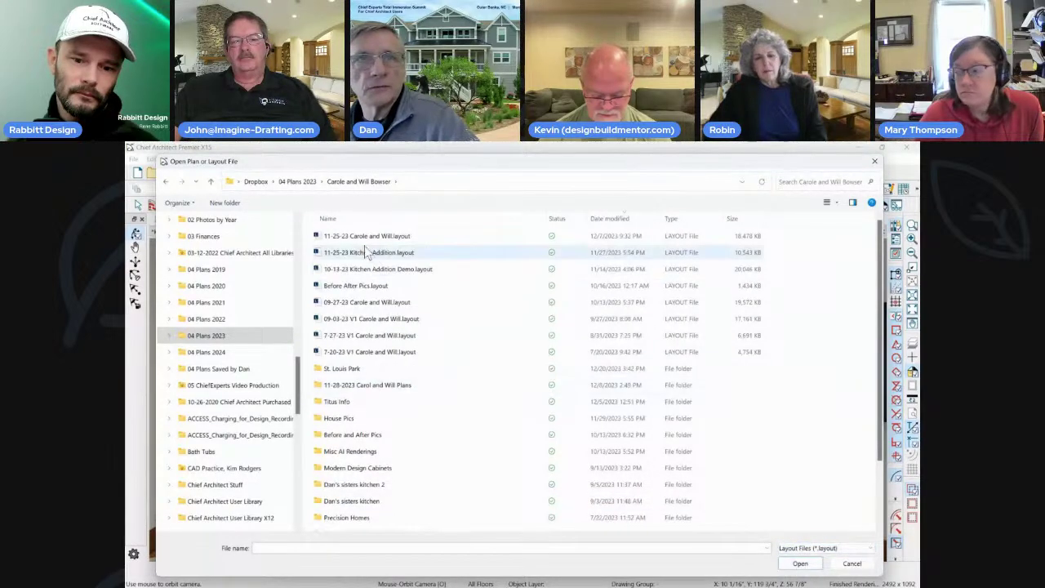
pyautogui.click(800, 564)
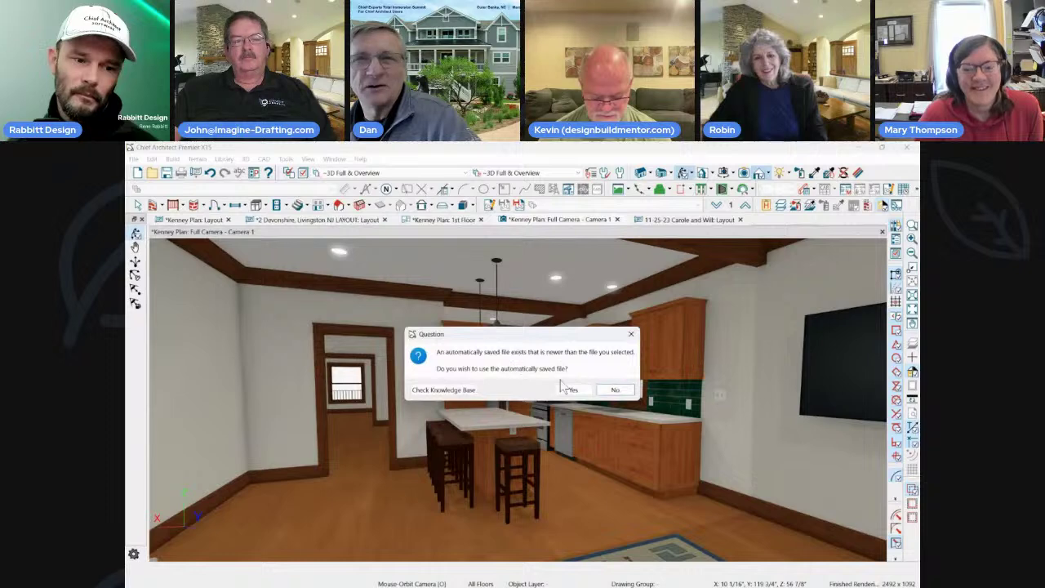
# Load the newer autosaved version and step back to sheet 11, 3D Kitchen Views.
pyautogui.click(571, 391)
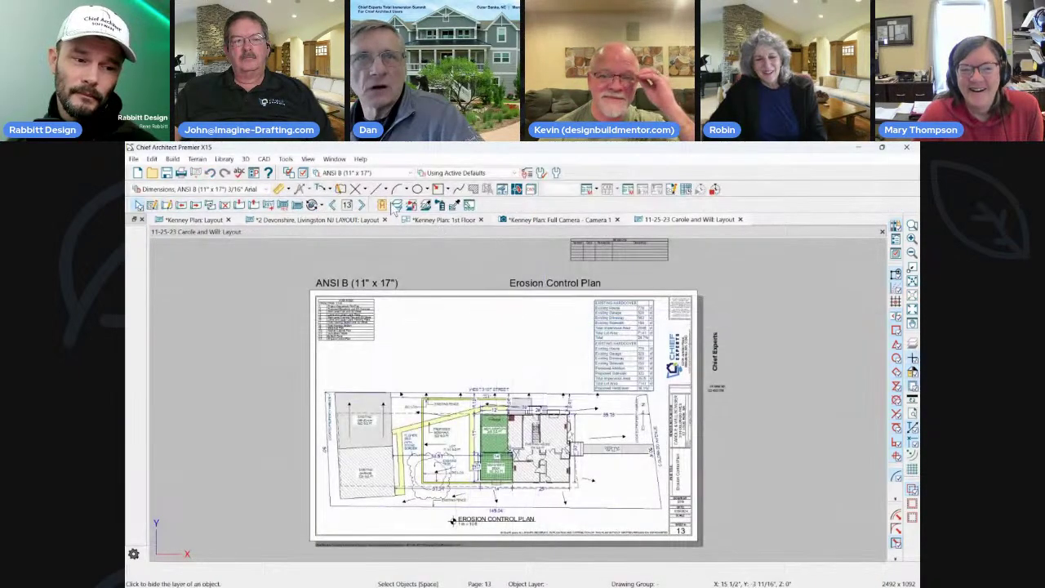
pyautogui.click(332, 205)
pyautogui.click(331, 205)
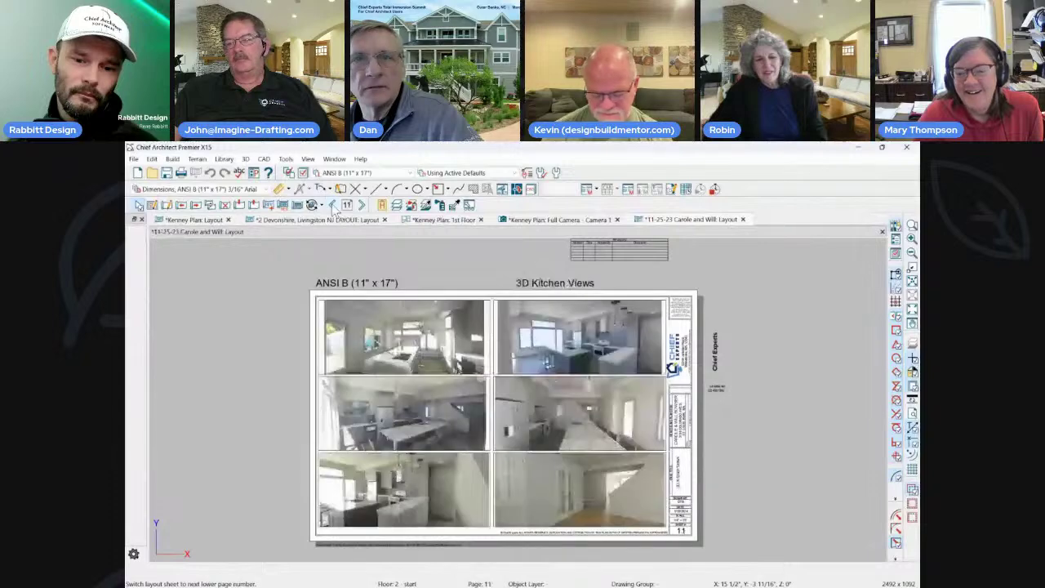
pyautogui.scroll(1, 535, 513)
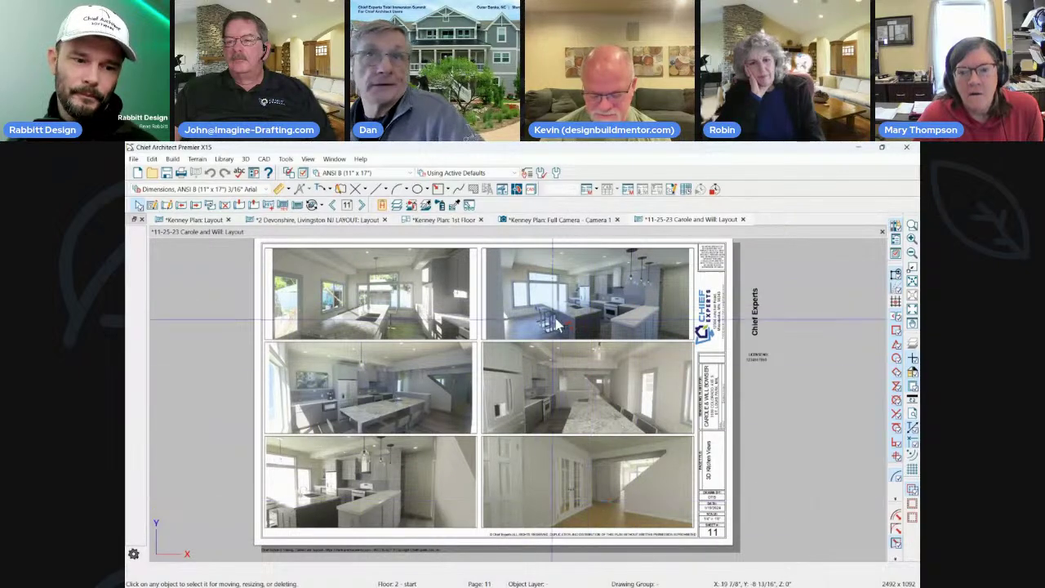
# Turn off Hide Chief Architect While Capturing in Screen Capture, and try a region capture.
pyautogui.click(286, 160)
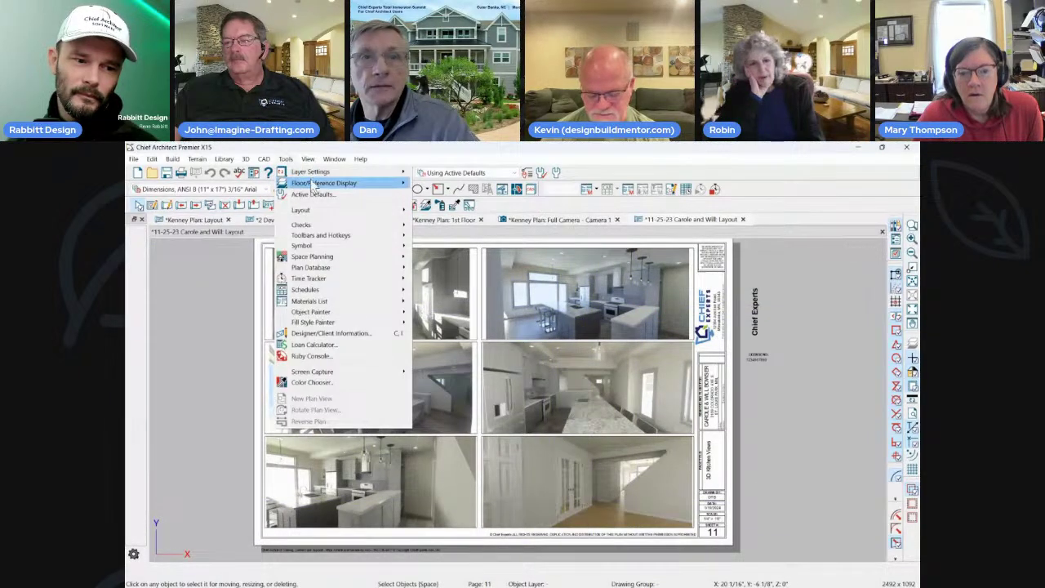
pyautogui.moveTo(308, 161)
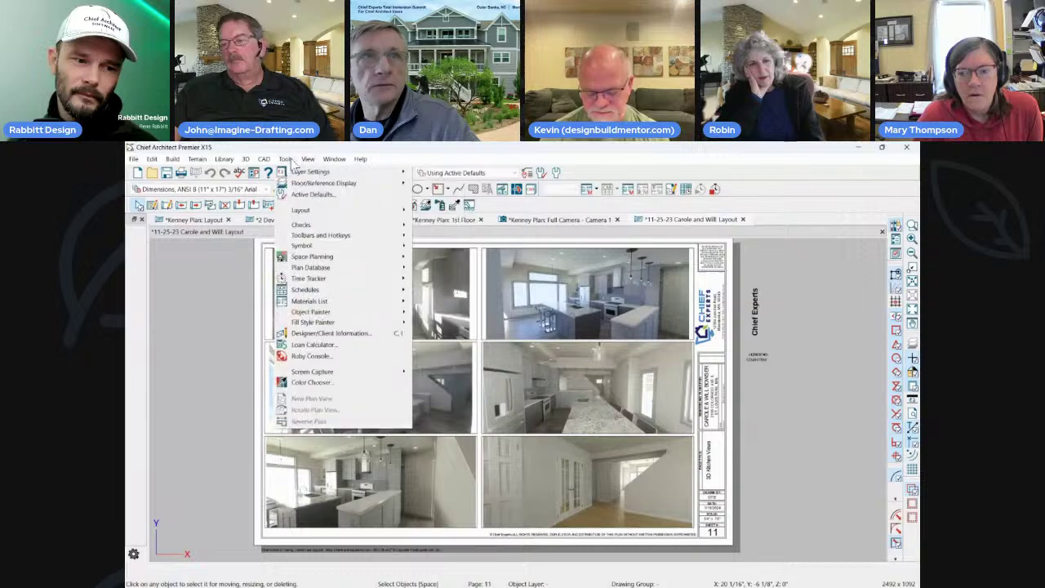
pyautogui.click(470, 206)
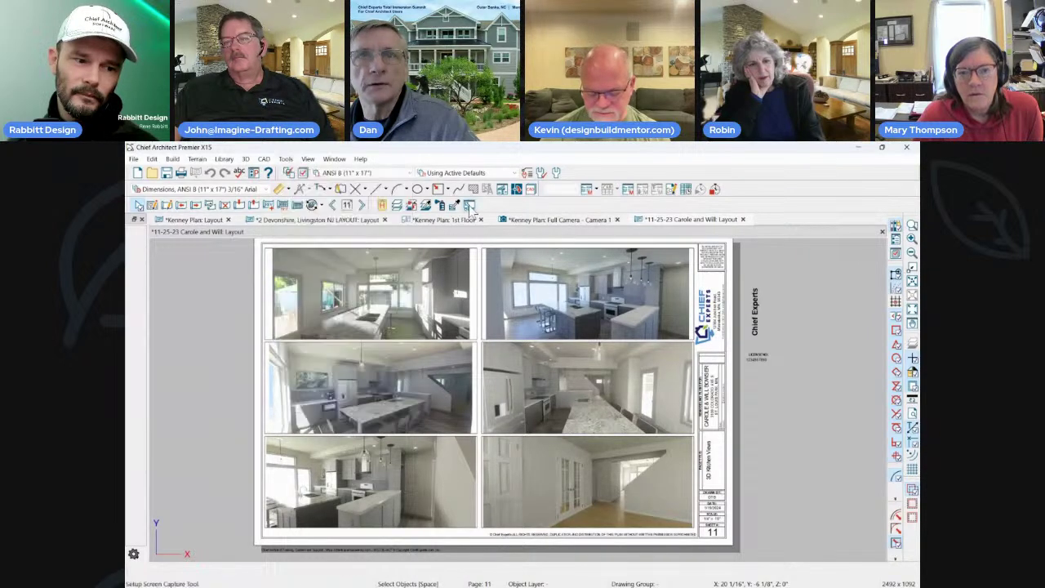
pyautogui.click(470, 206)
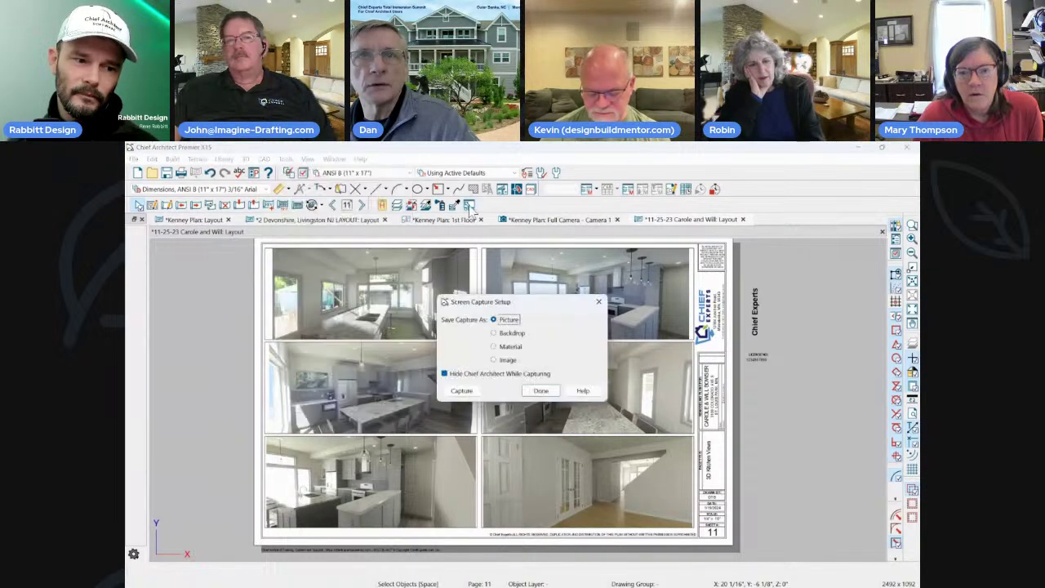
pyautogui.click(461, 391)
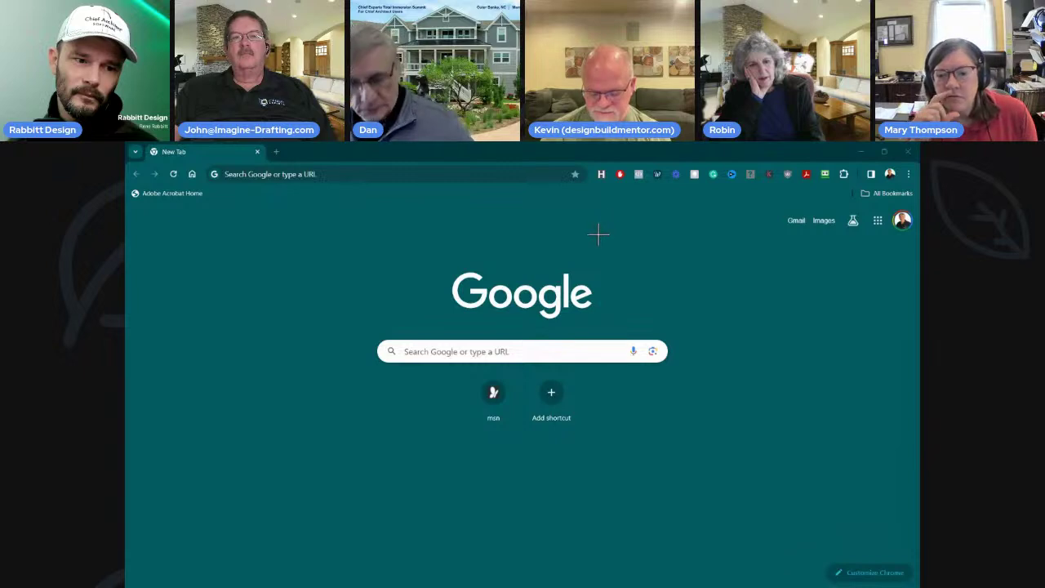
pyautogui.hotkey('alt', 'Tab')
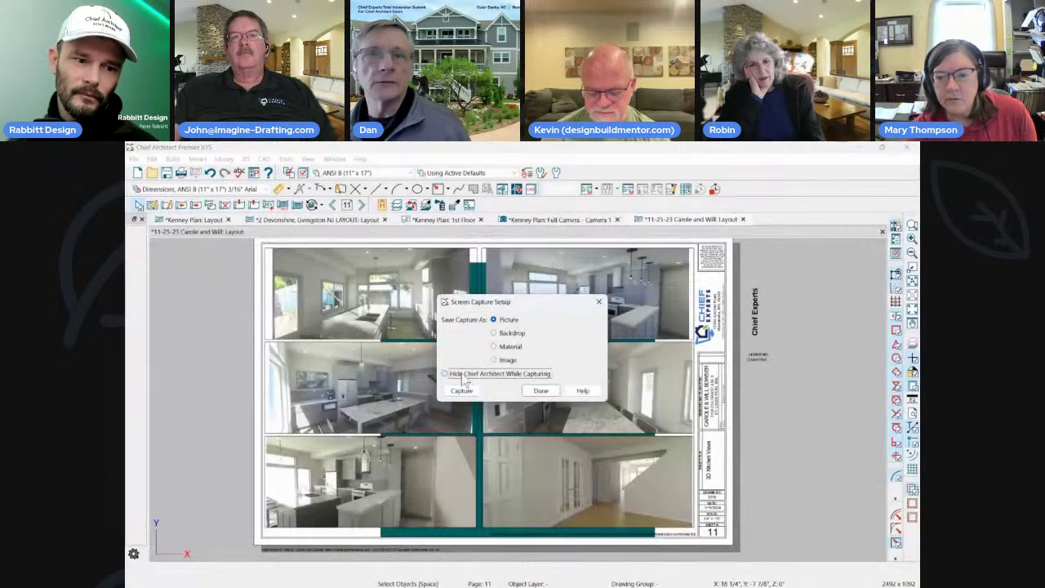
pyautogui.click(461, 390)
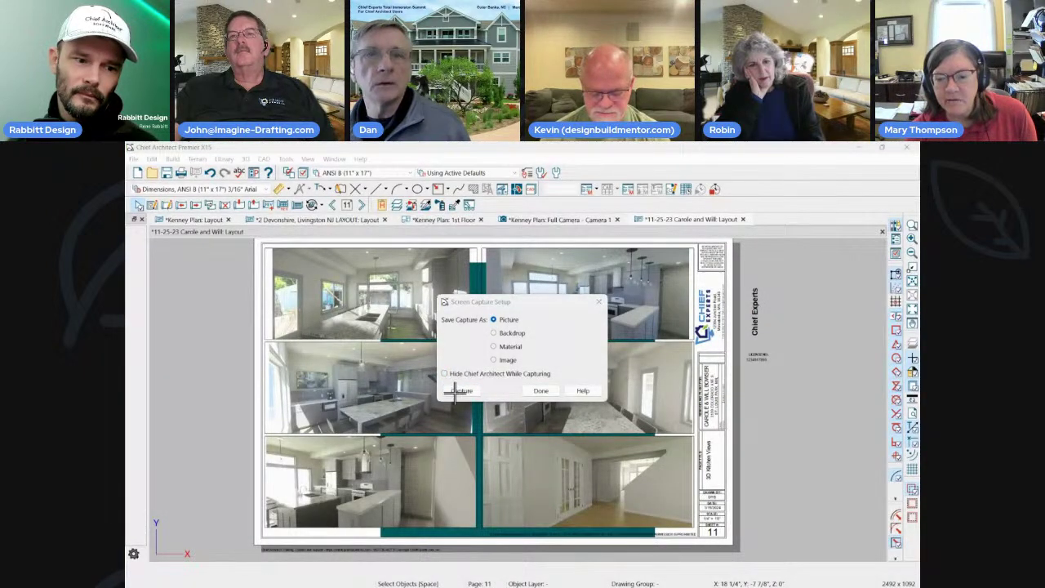
pyautogui.click(455, 392)
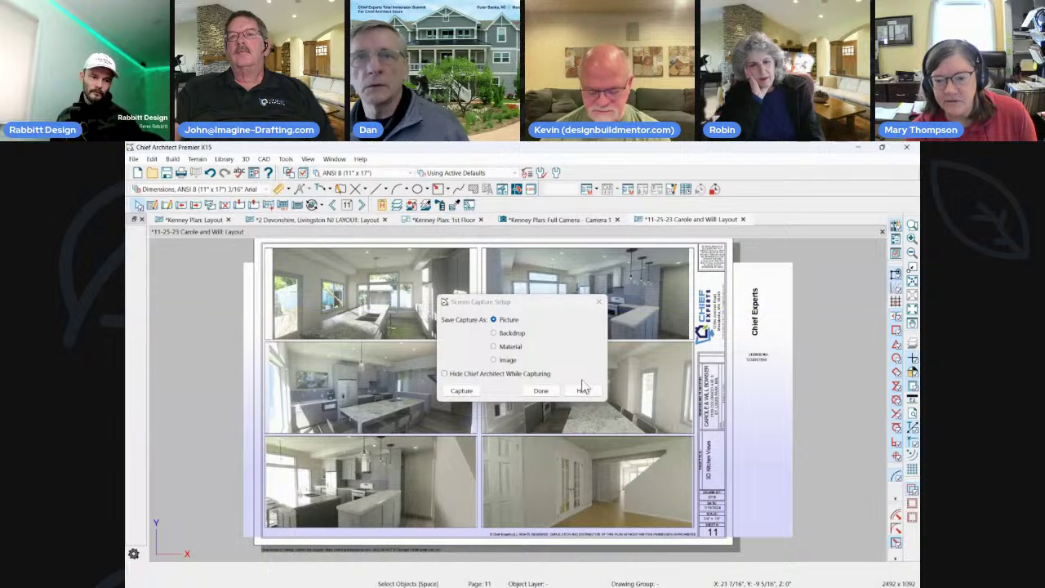
pyautogui.click(596, 305)
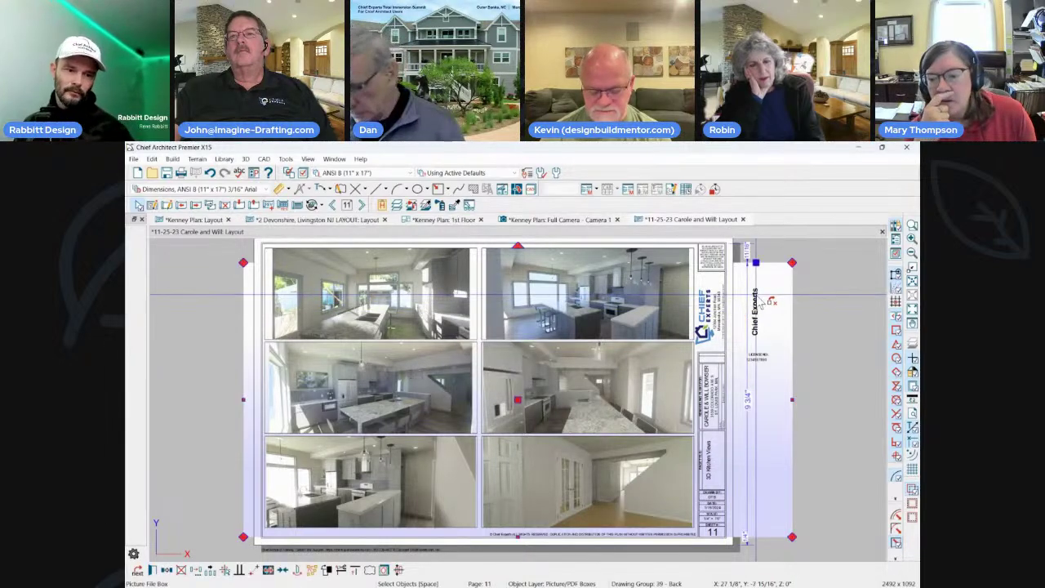
# Reopen Screen Capture setup and set Save Capture As to Picture.
pyautogui.click(470, 204)
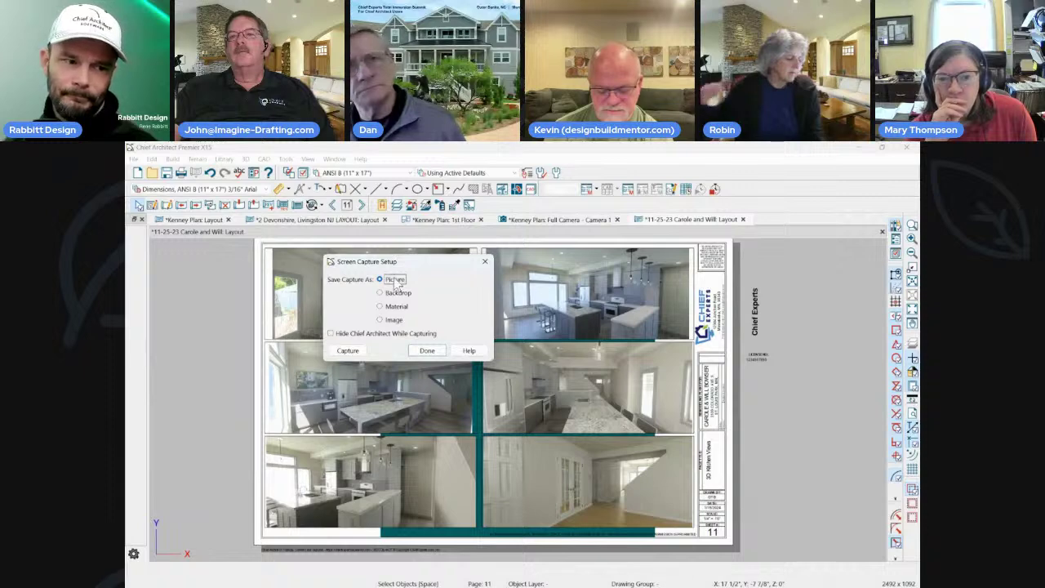
pyautogui.click(396, 306)
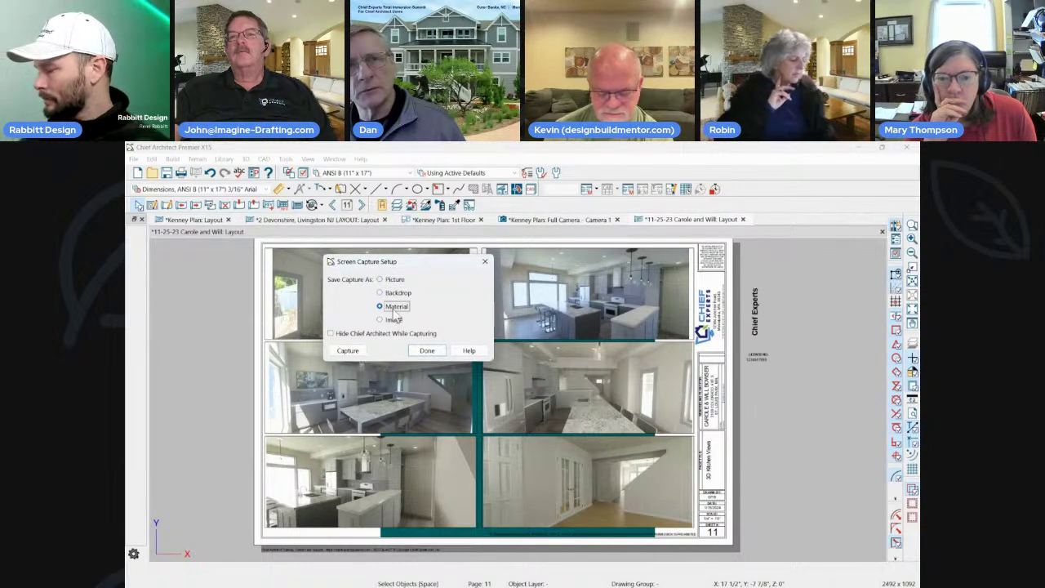
pyautogui.click(380, 279)
pyautogui.click(380, 319)
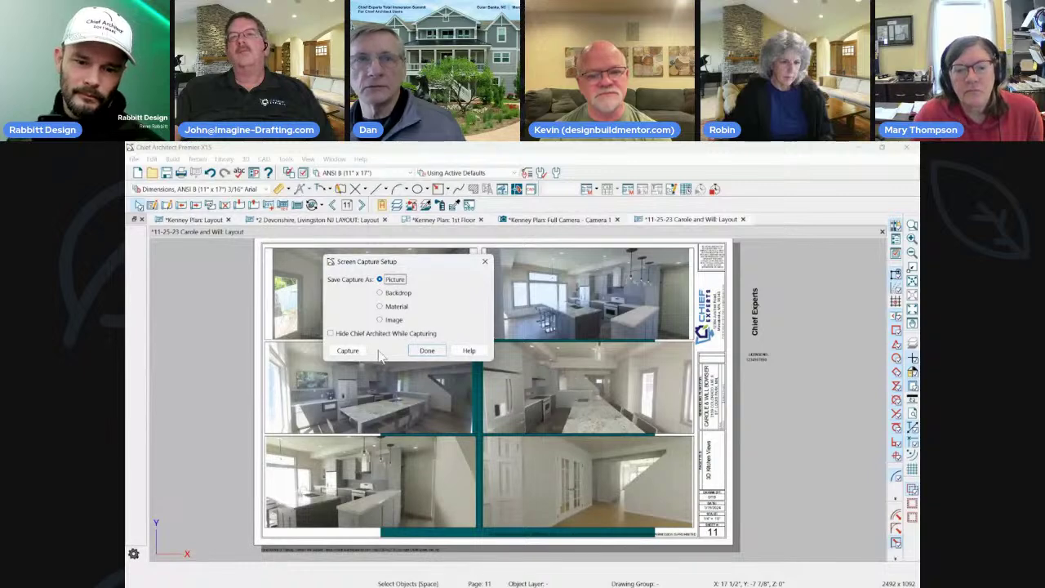
# Capture a region of the 3D Kitchen Views sheet, then close the screen capture settings.
pyautogui.click(347, 350)
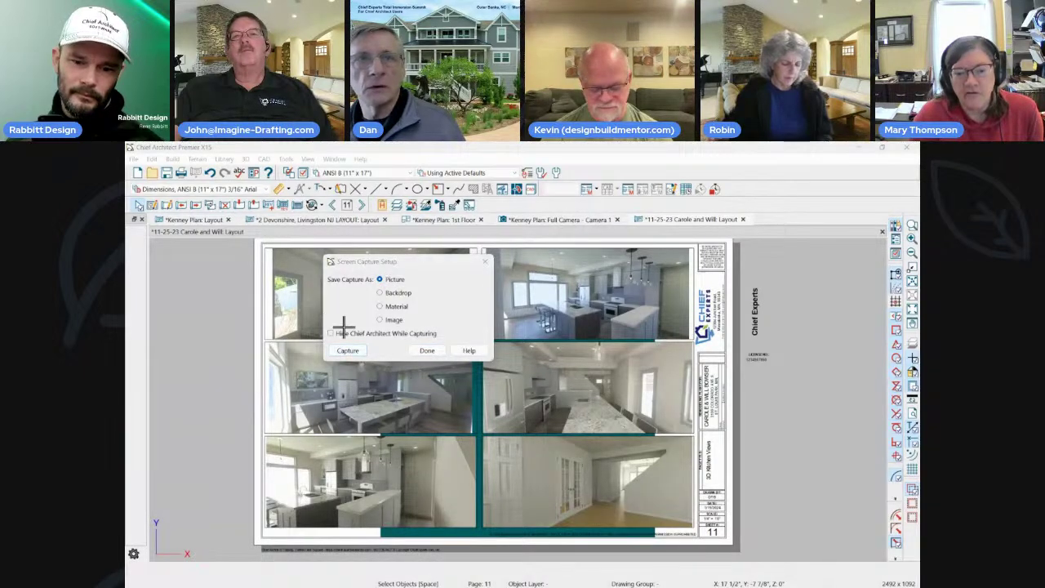
pyautogui.moveTo(514, 261); pyautogui.dragTo(691, 488)
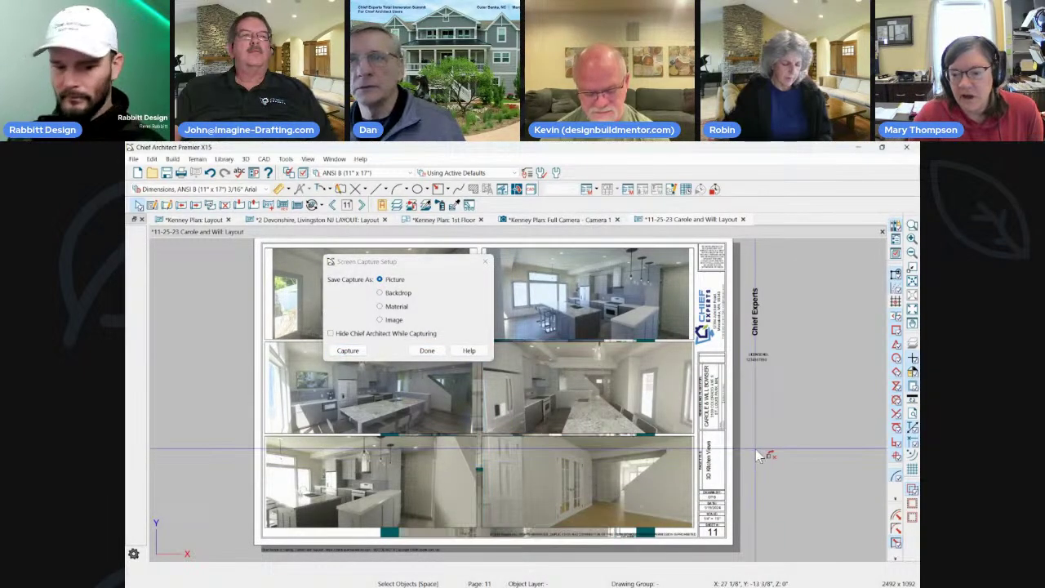
pyautogui.moveTo(663, 241); pyautogui.dragTo(556, 261)
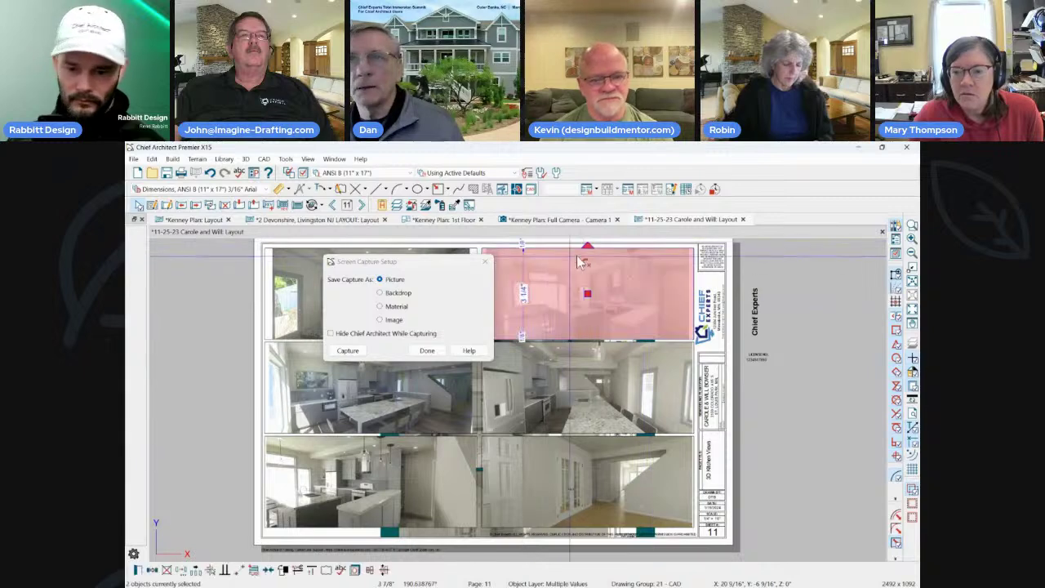
pyautogui.click(708, 295)
pyautogui.scroll(-4, 736, 372)
pyautogui.scroll(3, 816, 376)
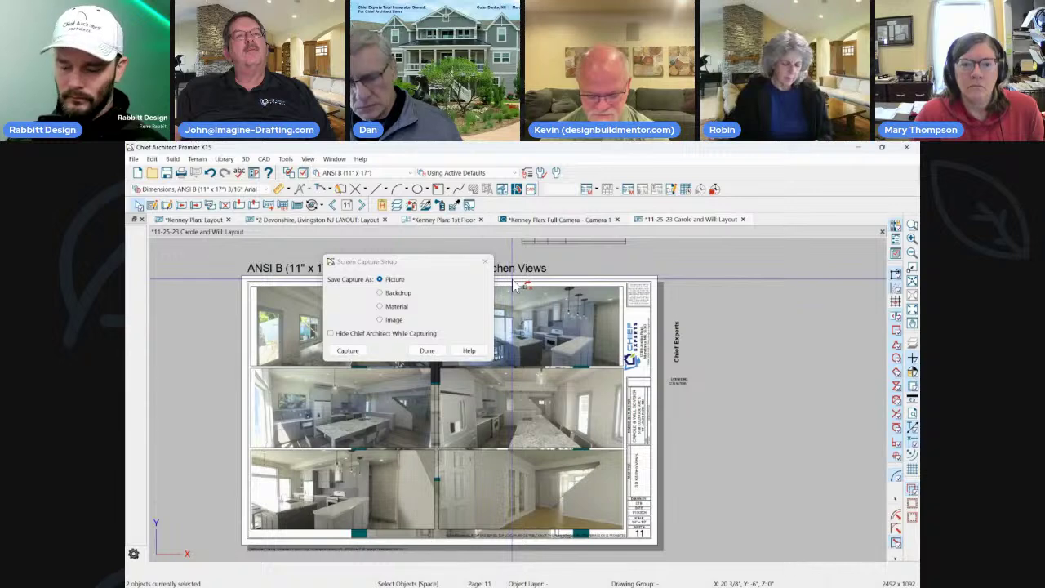
pyautogui.click(426, 350)
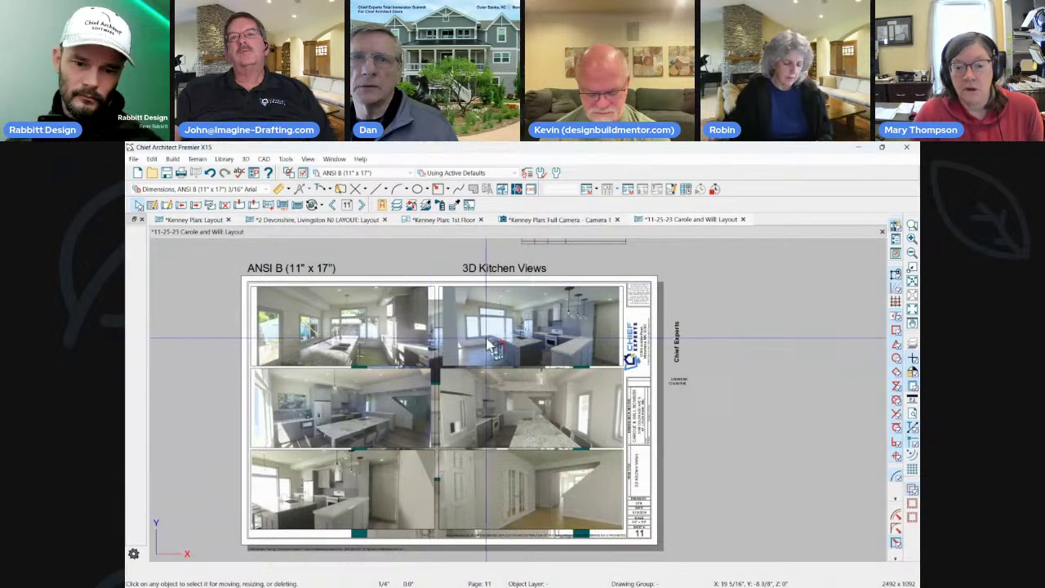
# Resize the top-left kitchen view and move two kitchen views off the sheet.
pyautogui.scroll(1, 488, 344)
pyautogui.click(449, 322)
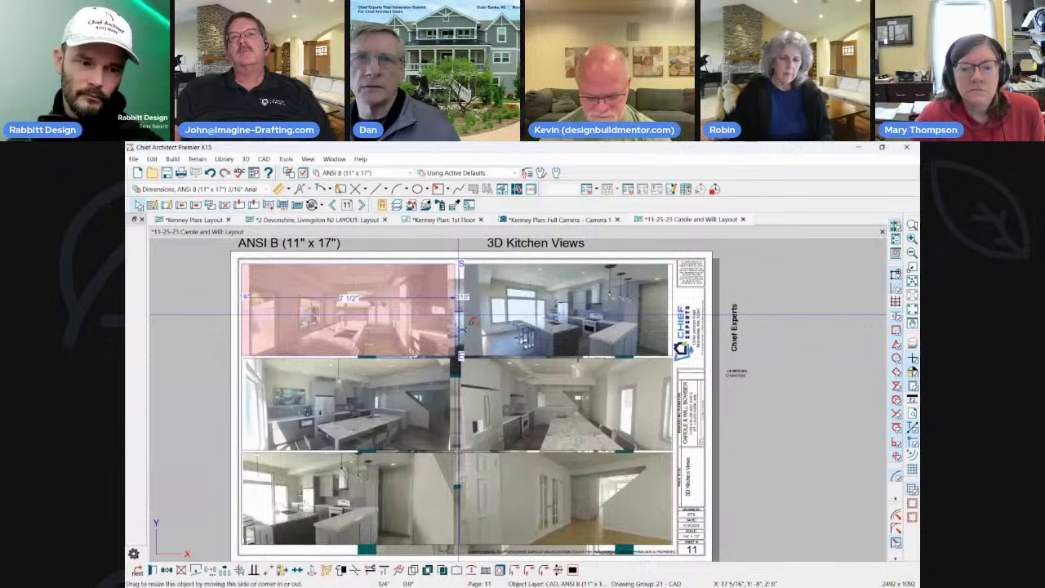
pyautogui.moveTo(458, 314); pyautogui.dragTo(457, 317)
pyautogui.click(578, 310)
pyautogui.scroll(-1, 580, 307)
pyautogui.moveTo(571, 308); pyautogui.dragTo(735, 291)
pyautogui.click(566, 314)
pyautogui.moveTo(569, 308); pyautogui.dragTo(234, 311)
pyautogui.click(525, 306)
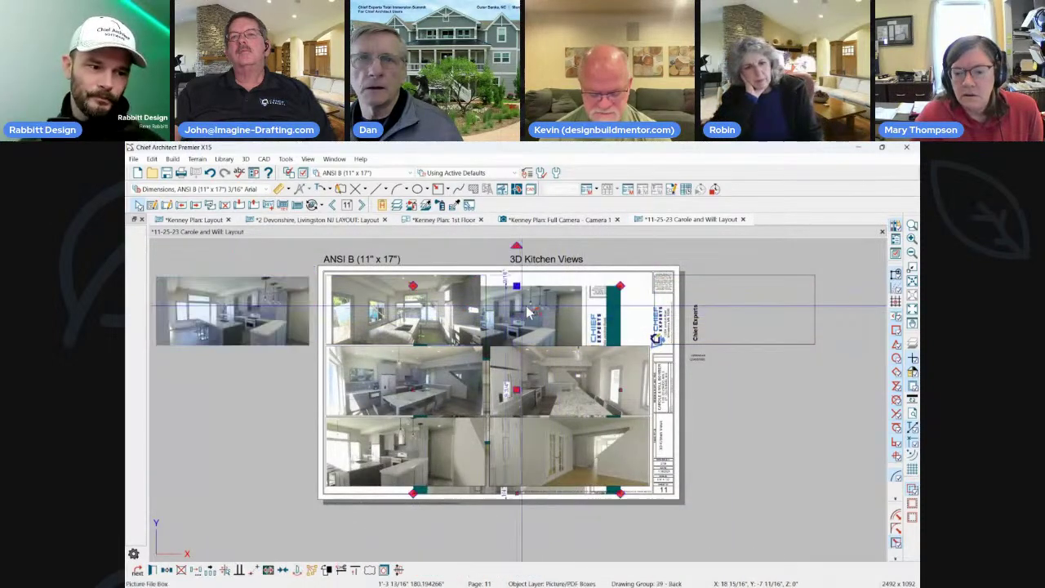
pyautogui.click(567, 312)
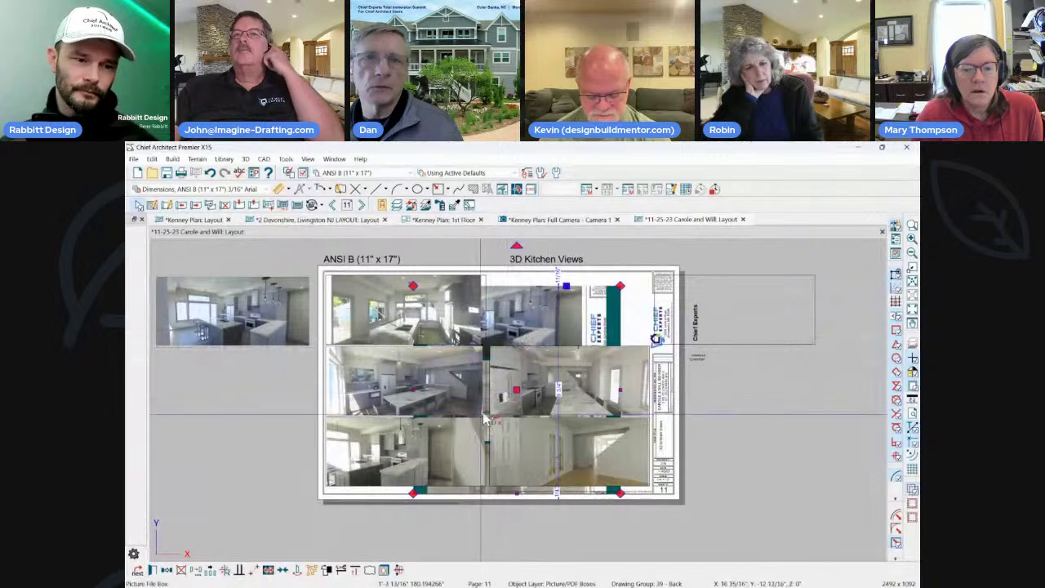
pyautogui.scroll(-1, 539, 282)
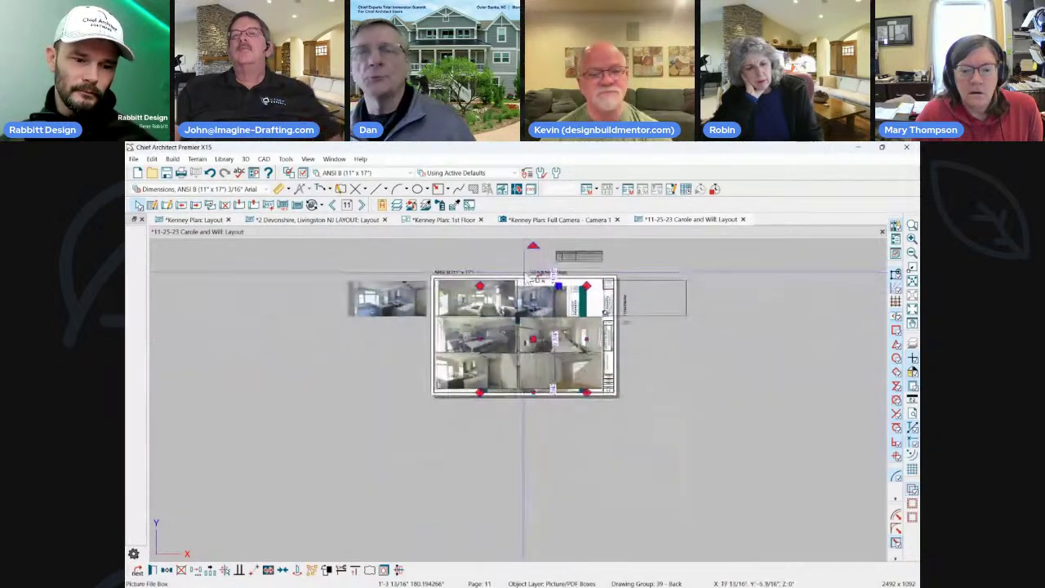
pyautogui.scroll(4, 535, 282)
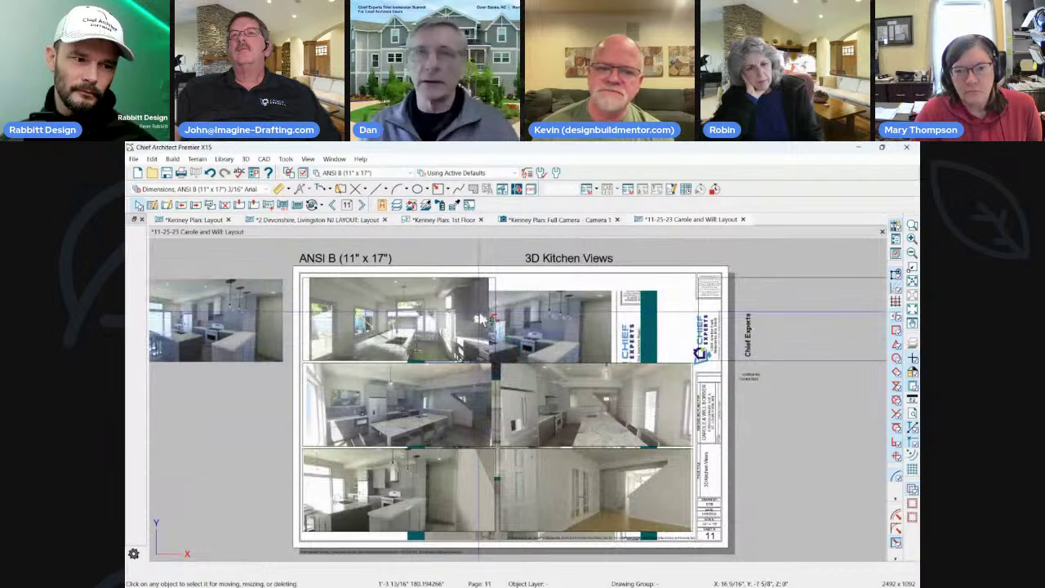
# Check the Kitchen Cabinet Plan page, then move the title block object left onto the sheet.
pyautogui.click(333, 205)
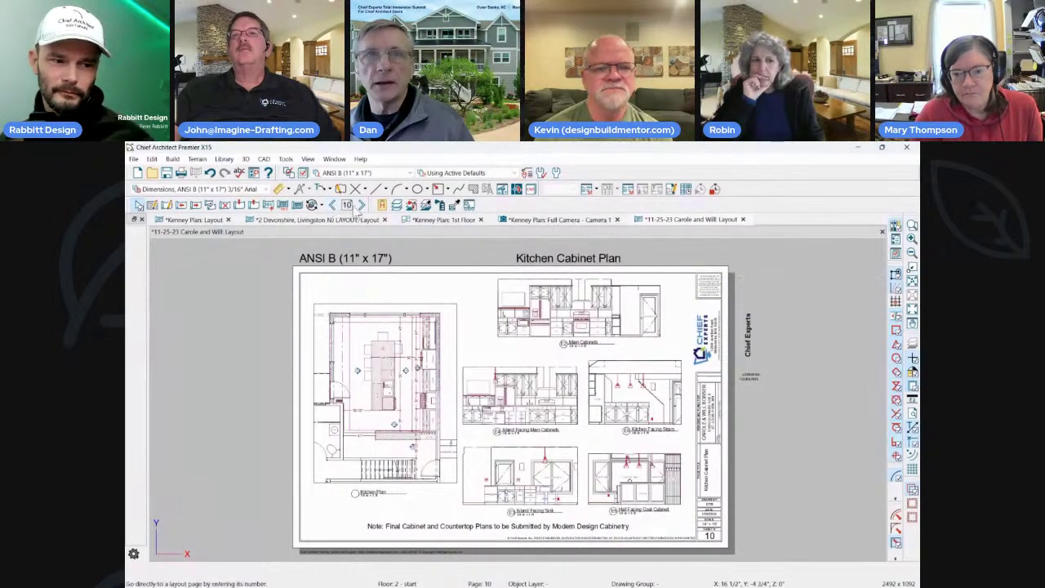
pyautogui.click(361, 205)
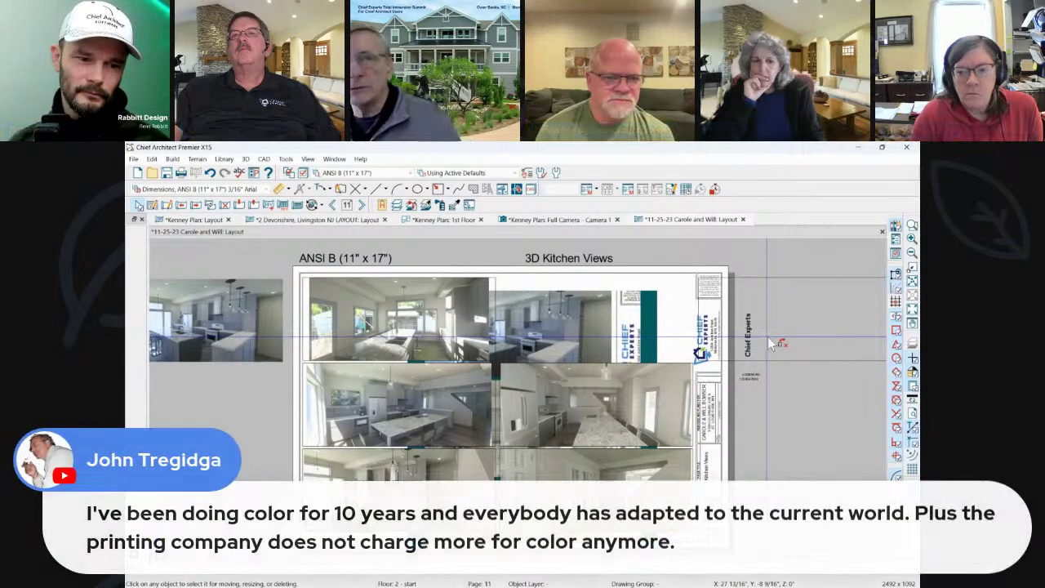
pyautogui.click(782, 295)
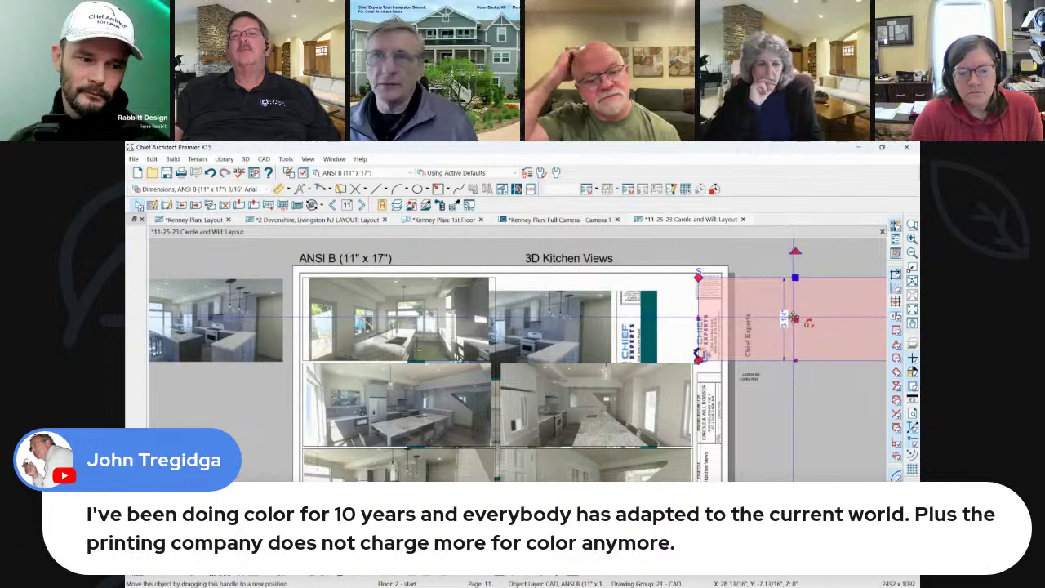
pyautogui.moveTo(794, 319); pyautogui.dragTo(717, 318)
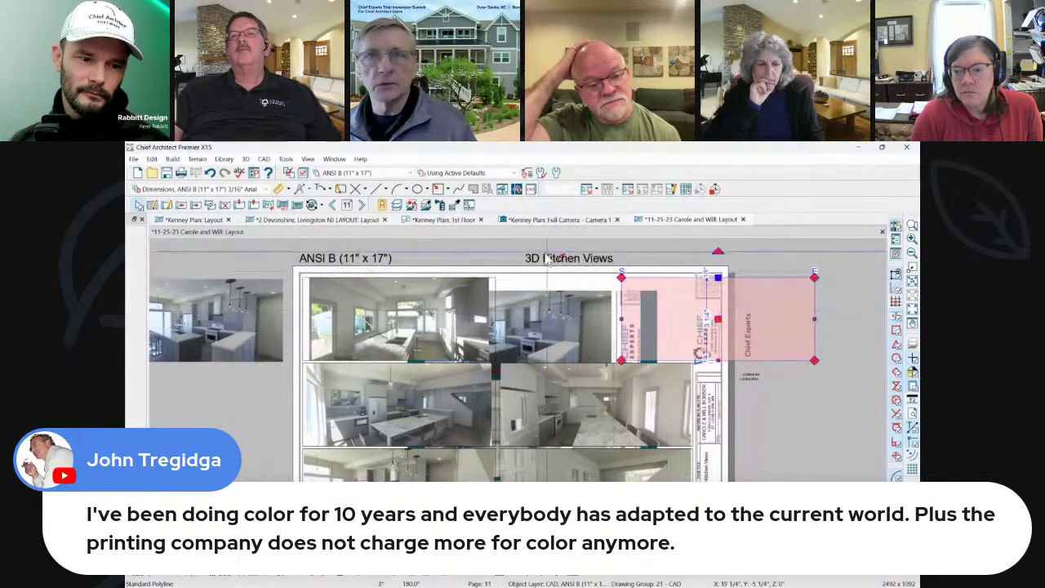
pyautogui.scroll(-1, 547, 259)
pyautogui.scroll(-1, 534, 366)
pyautogui.scroll(2, 510, 441)
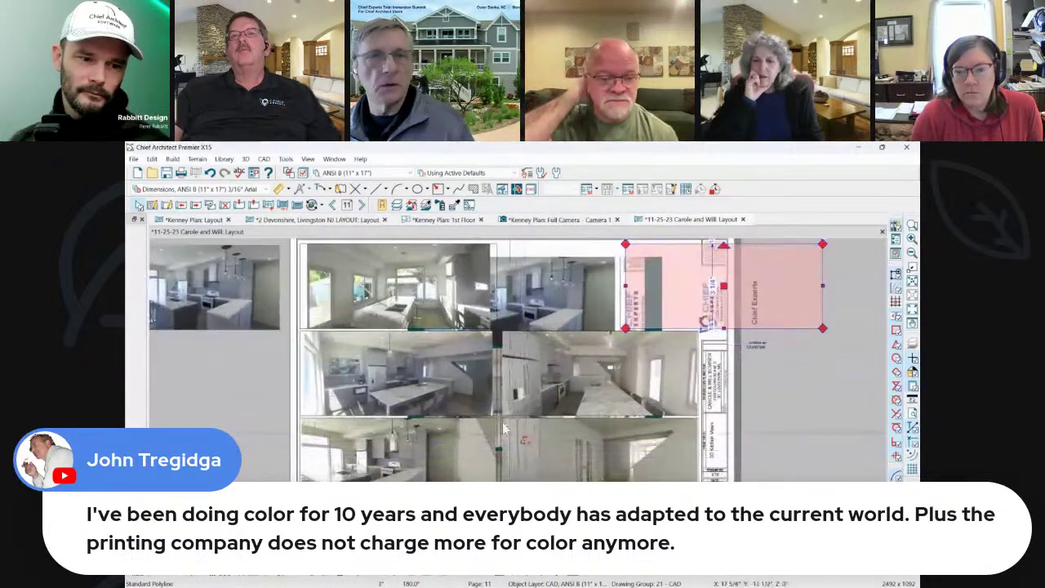
pyautogui.scroll(-1, 428, 371)
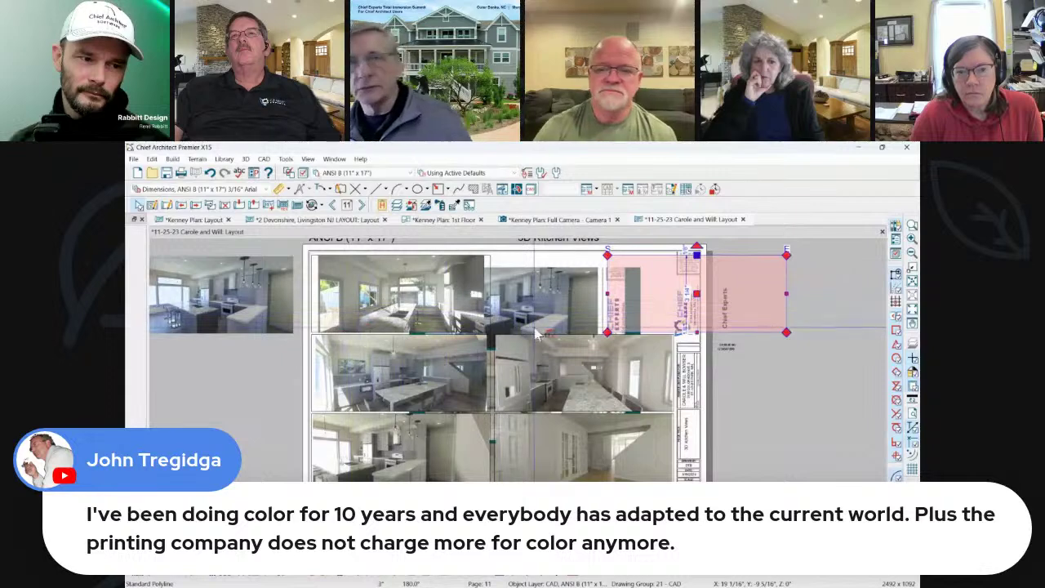
# Step back to the Electrical Plan page and close the layout with Don't Save.
pyautogui.click(331, 205)
pyautogui.click(331, 205)
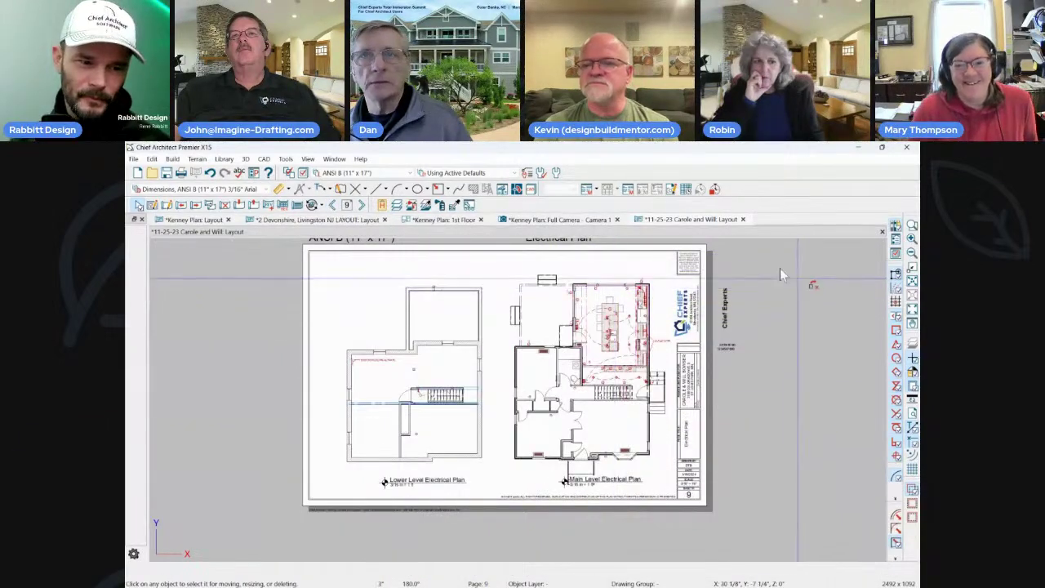
pyautogui.click(743, 219)
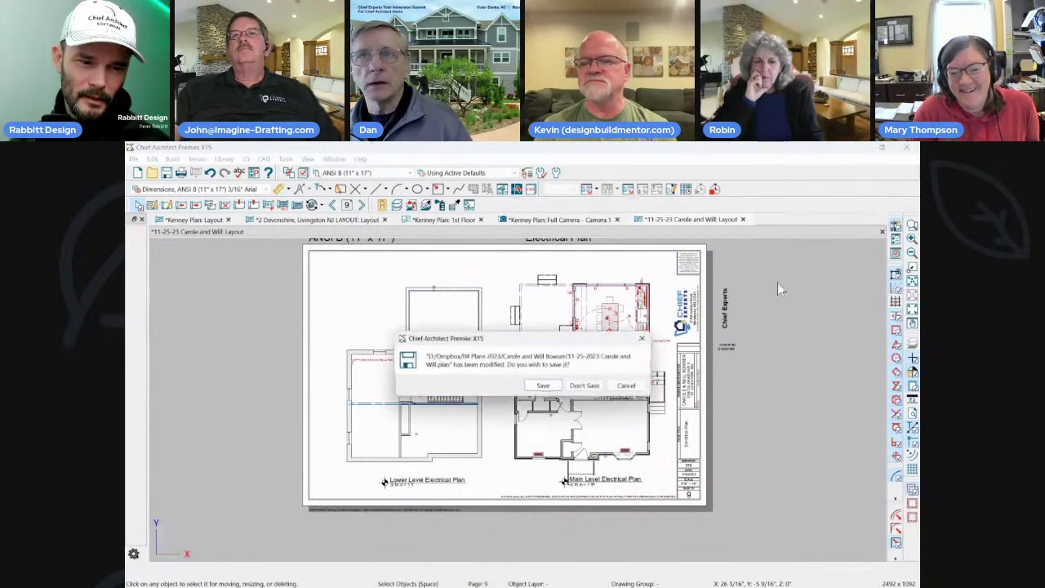
pyautogui.click(585, 386)
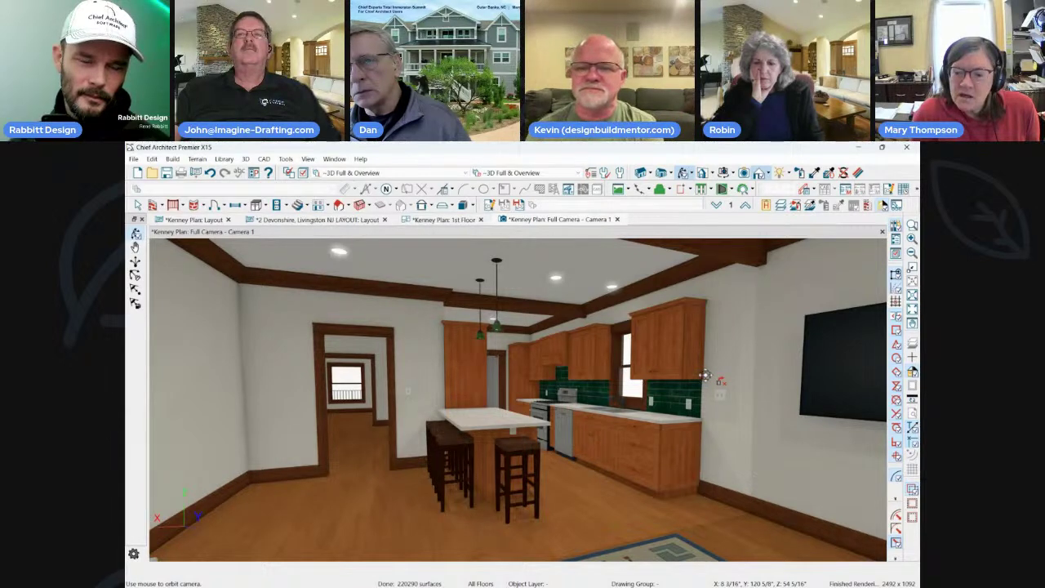
# Orbit the kitchen camera slightly closer, check General Notes, then return to the camera view.
pyautogui.moveTo(704, 375)
pyautogui.mouseDown()
pyautogui.moveTo(735, 377)
pyautogui.moveTo(700, 376)
pyautogui.mouseUp()
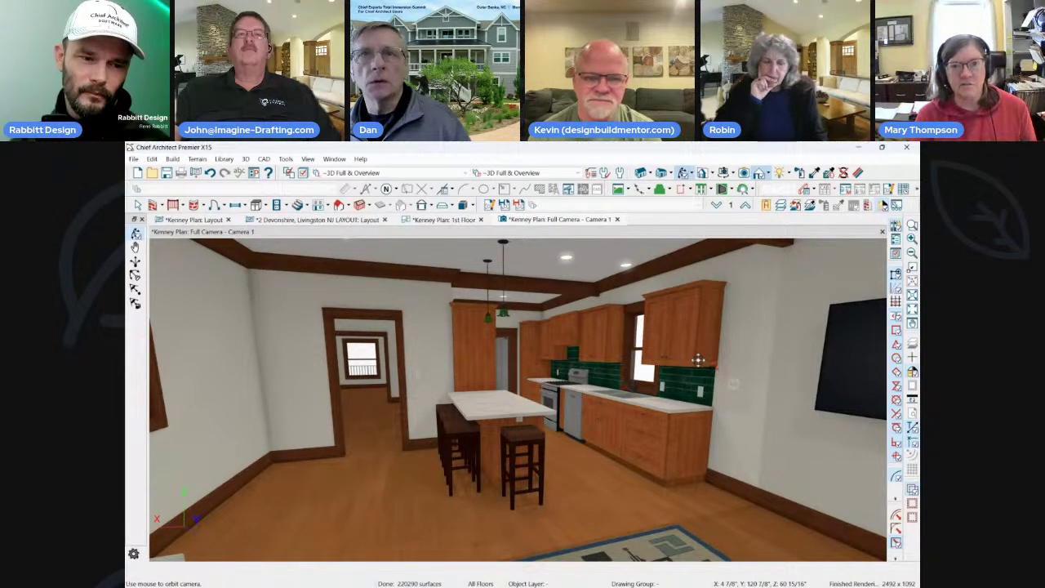
pyautogui.click(334, 221)
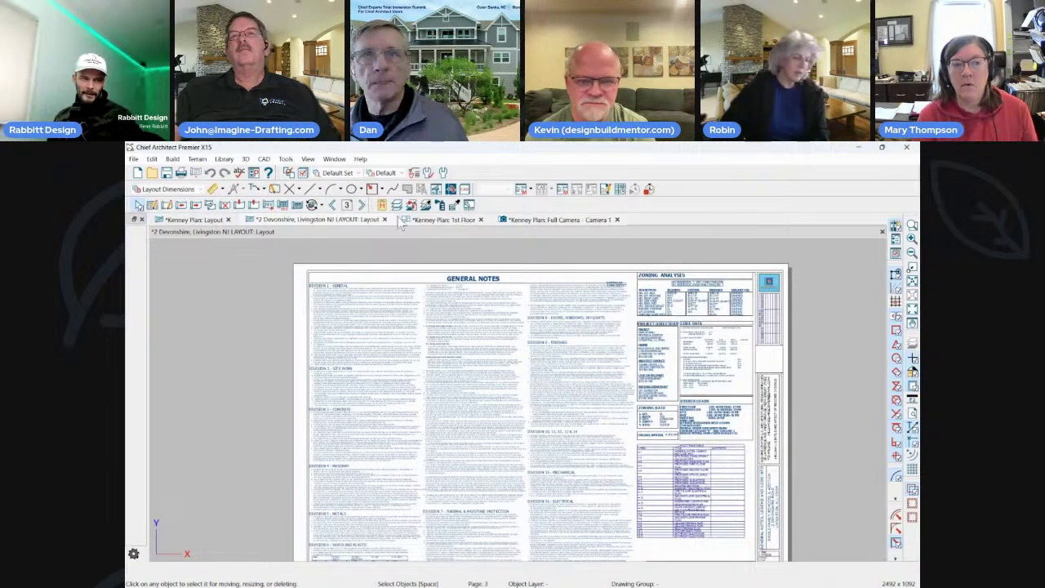
pyautogui.click(558, 220)
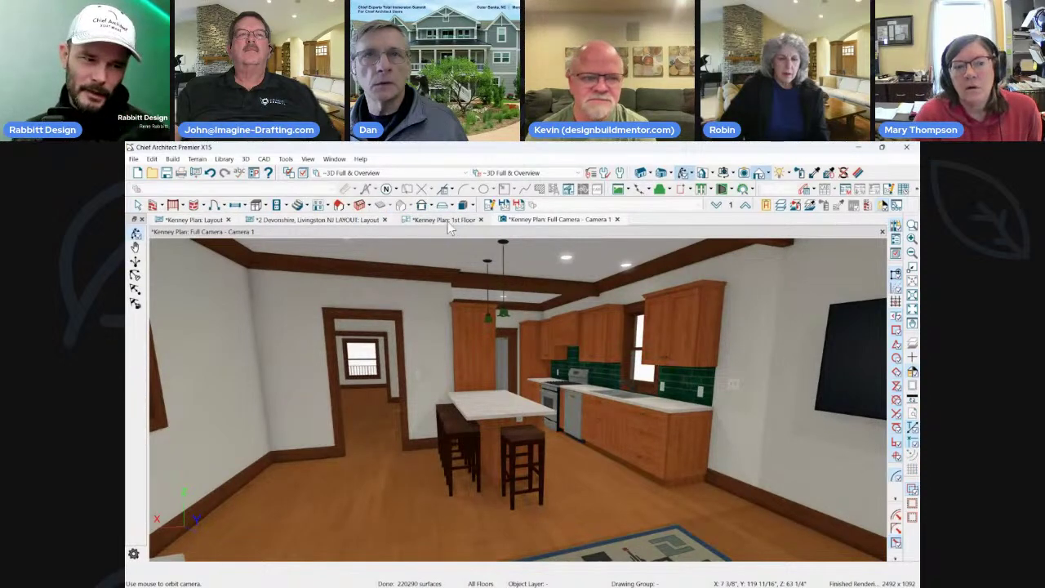
# On the Kenney layout, open the camera box's specification, confirm it, and Update Layout View.
pyautogui.click(195, 220)
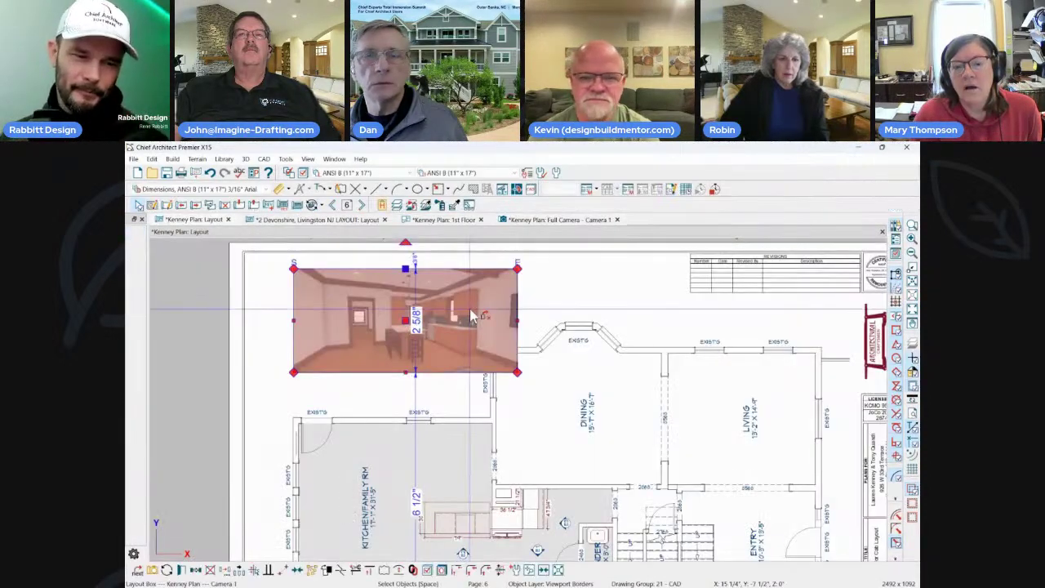
pyautogui.scroll(5, 359, 331)
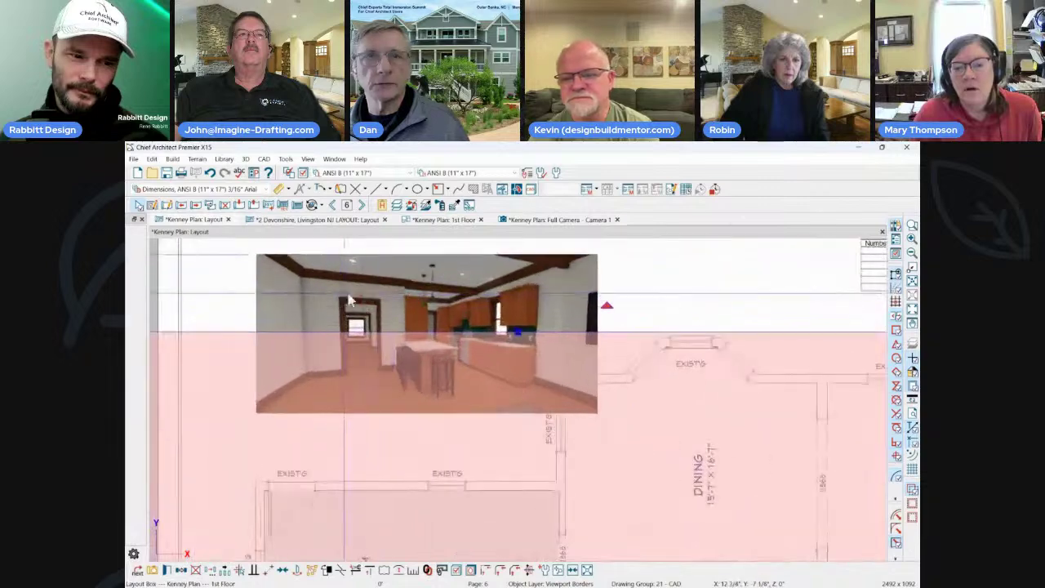
pyautogui.click(558, 336)
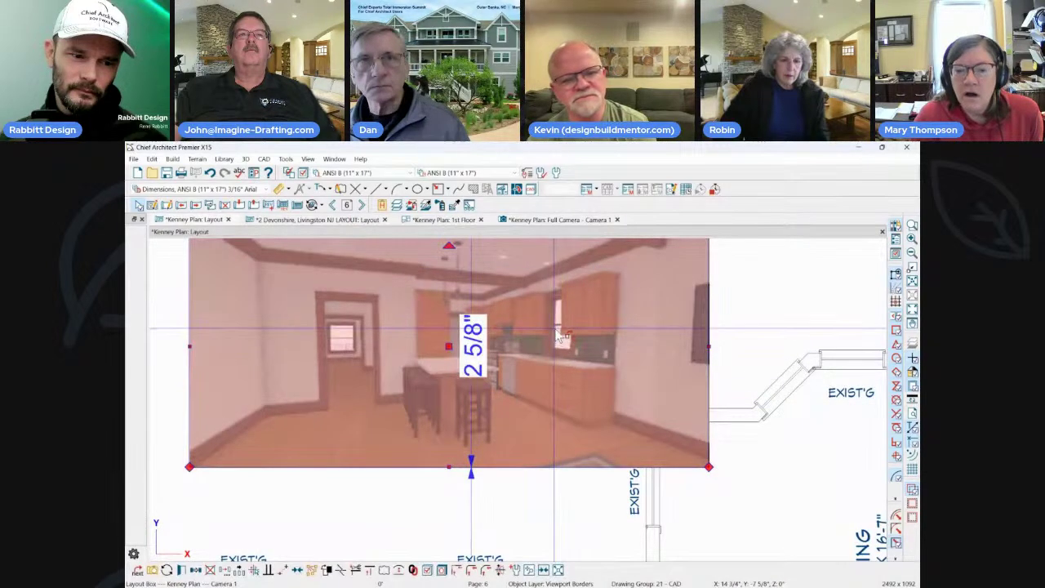
pyautogui.doubleClick(560, 337)
pyautogui.click(698, 541)
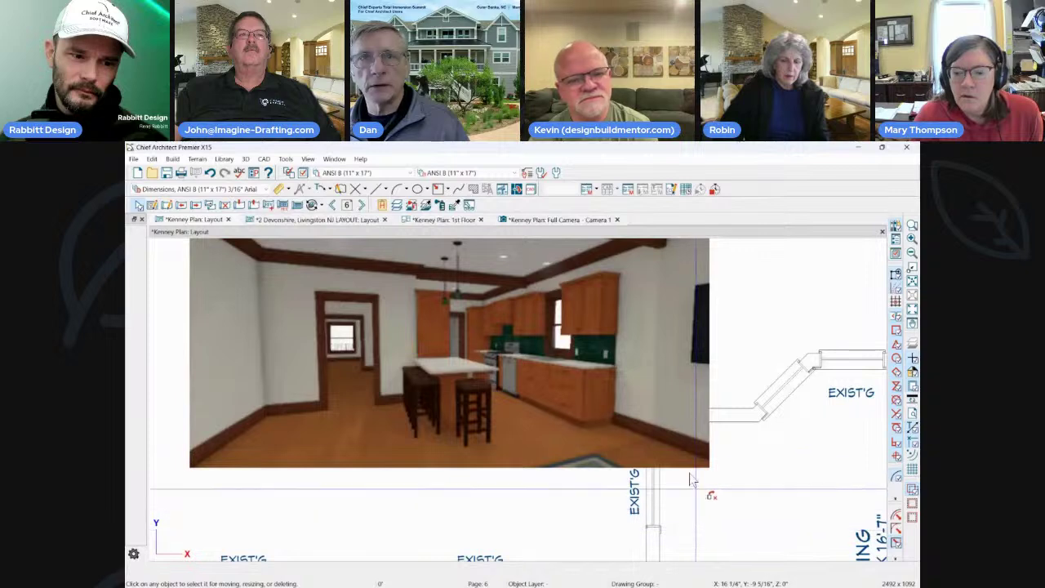
pyautogui.scroll(-2, 539, 361)
pyautogui.click(539, 362)
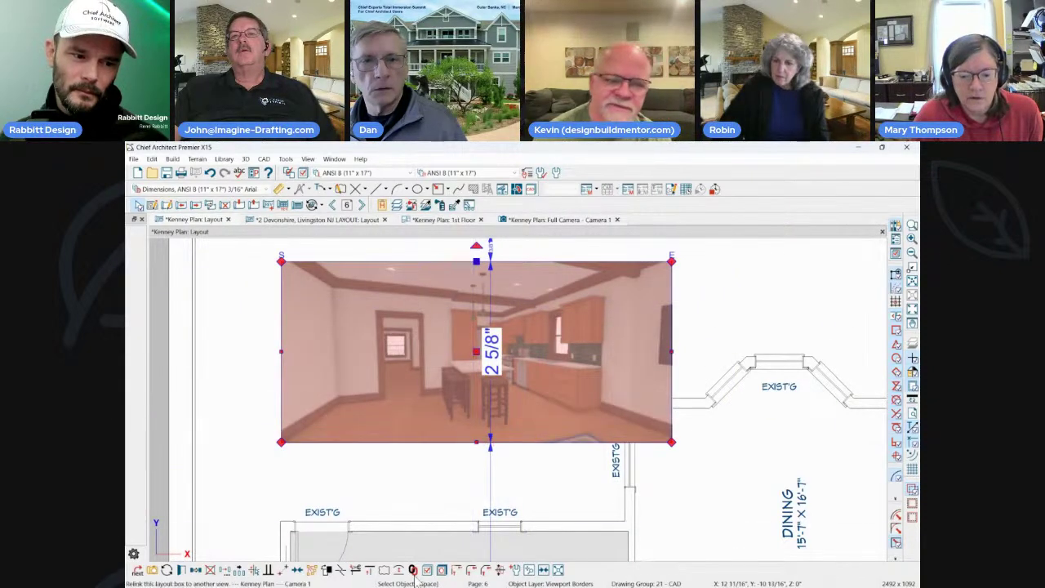
pyautogui.click(167, 572)
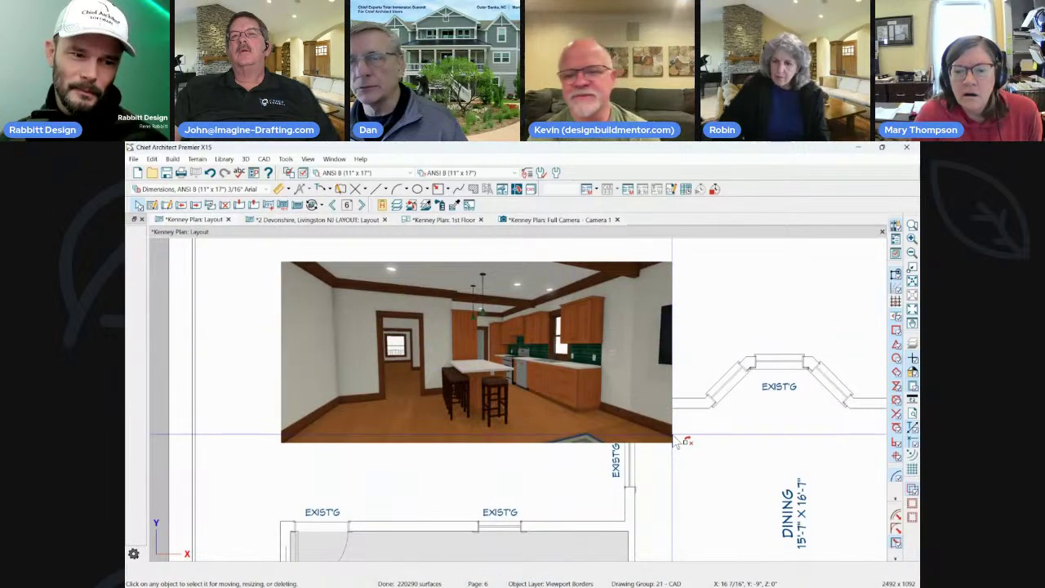
pyautogui.scroll(2, 632, 390)
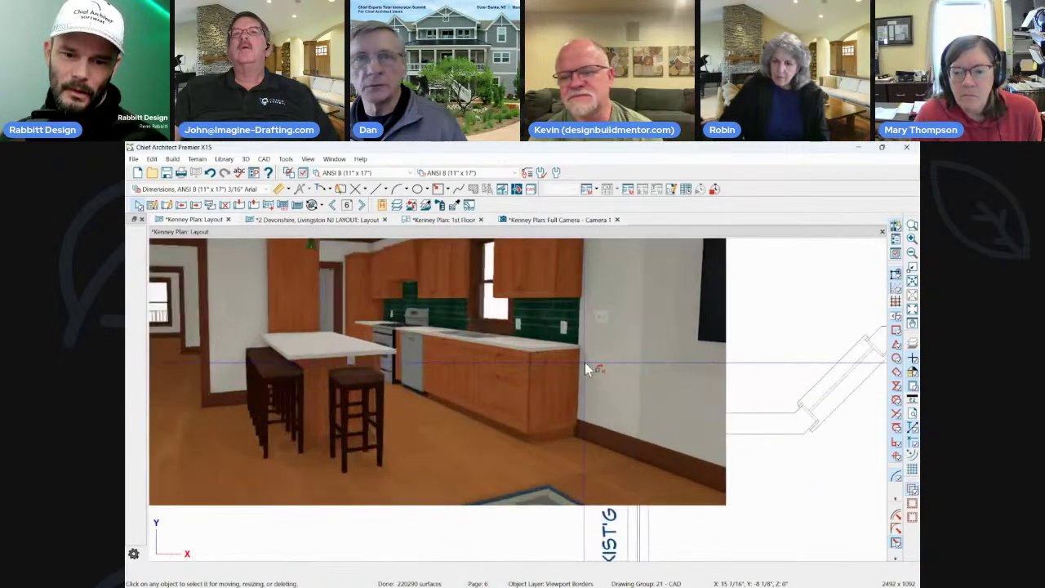
pyautogui.scroll(-3, 588, 351)
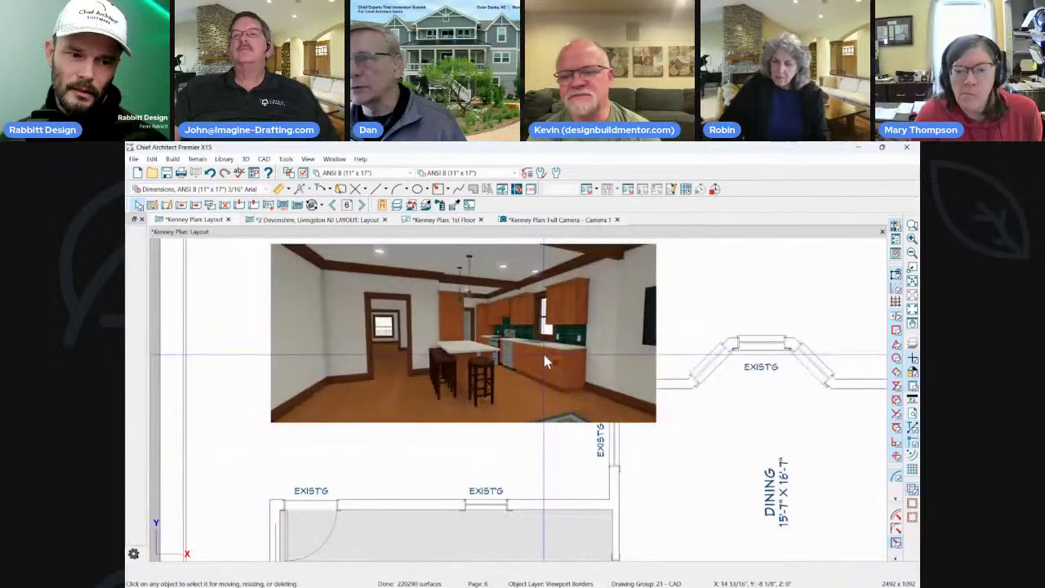
pyautogui.scroll(-2, 546, 359)
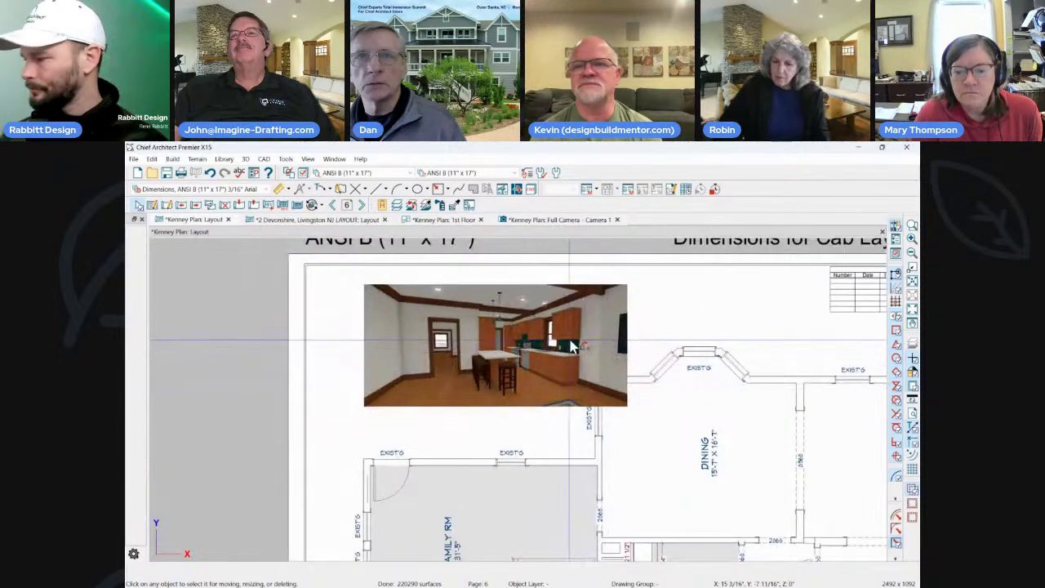
# Select the refreshed camera image and drag it up and left on the sheet.
pyautogui.click(569, 313)
pyautogui.click(567, 310)
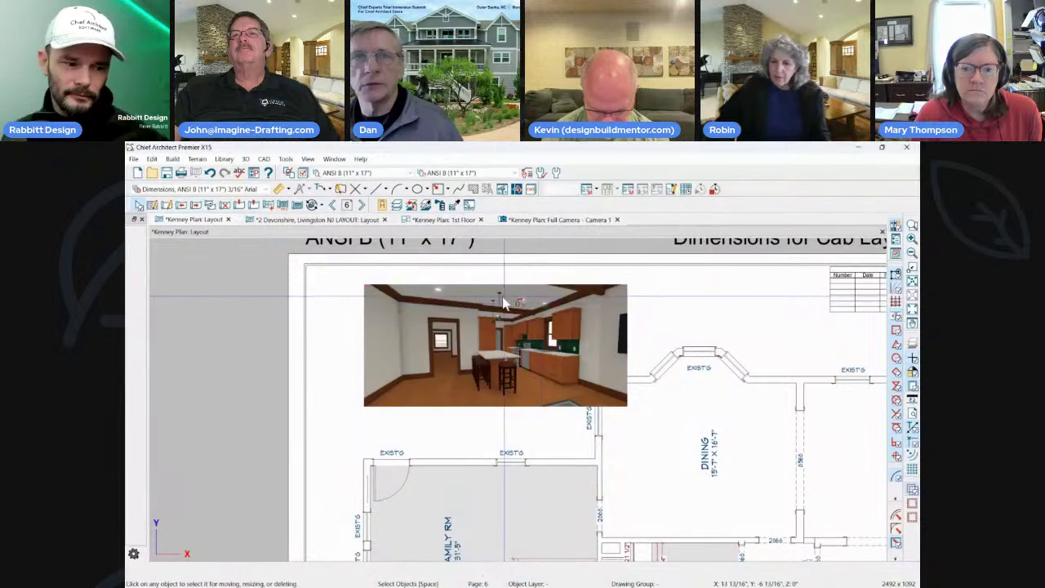
pyautogui.click(492, 334)
pyautogui.moveTo(492, 334); pyautogui.dragTo(467, 310)
pyautogui.click(555, 219)
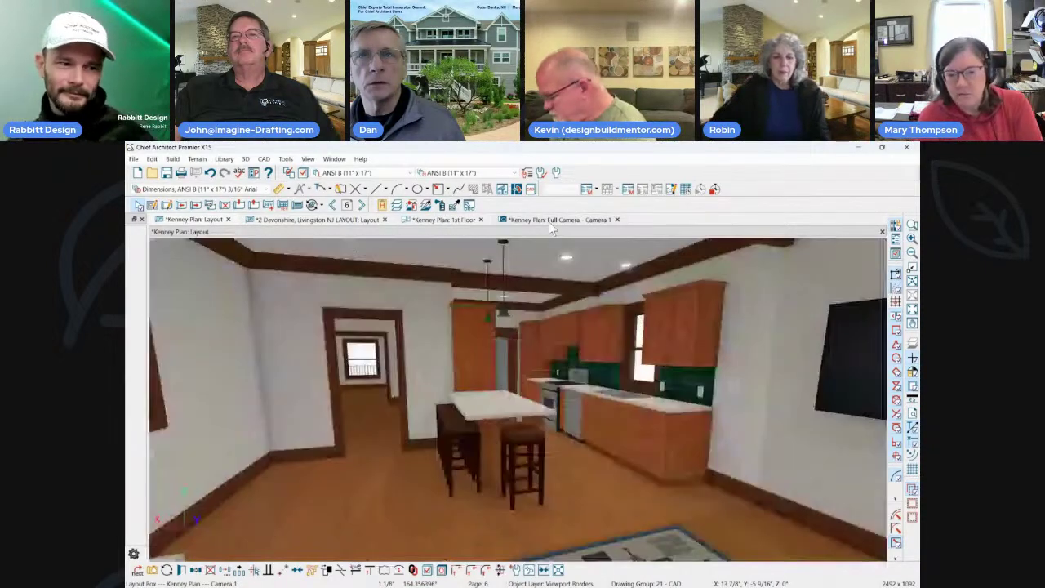
# Render the kitchen camera view with Physically Based (Ray Trace) and orbit toward the kitchen.
pyautogui.click(771, 180)
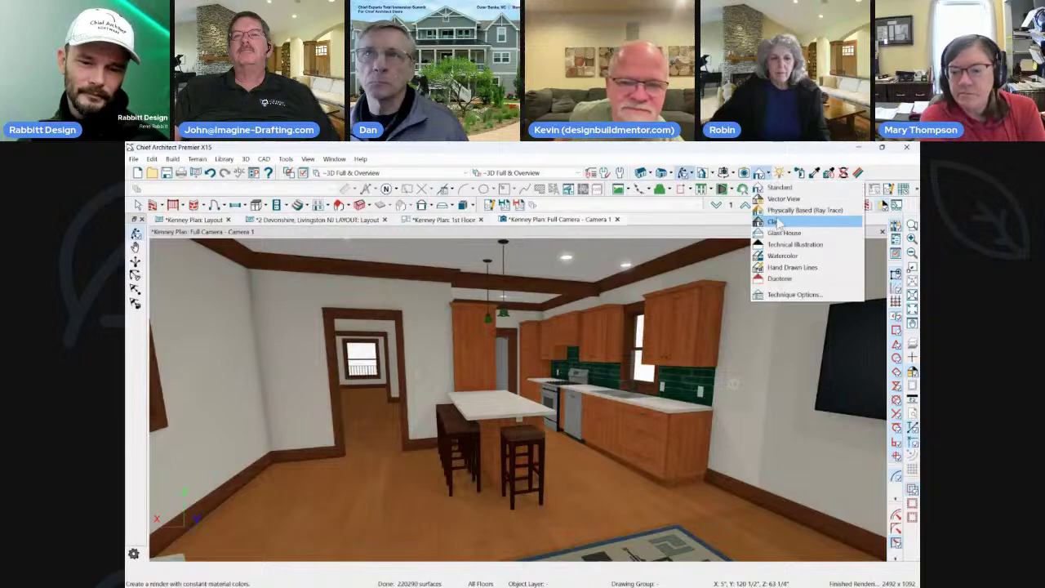
pyautogui.click(785, 219)
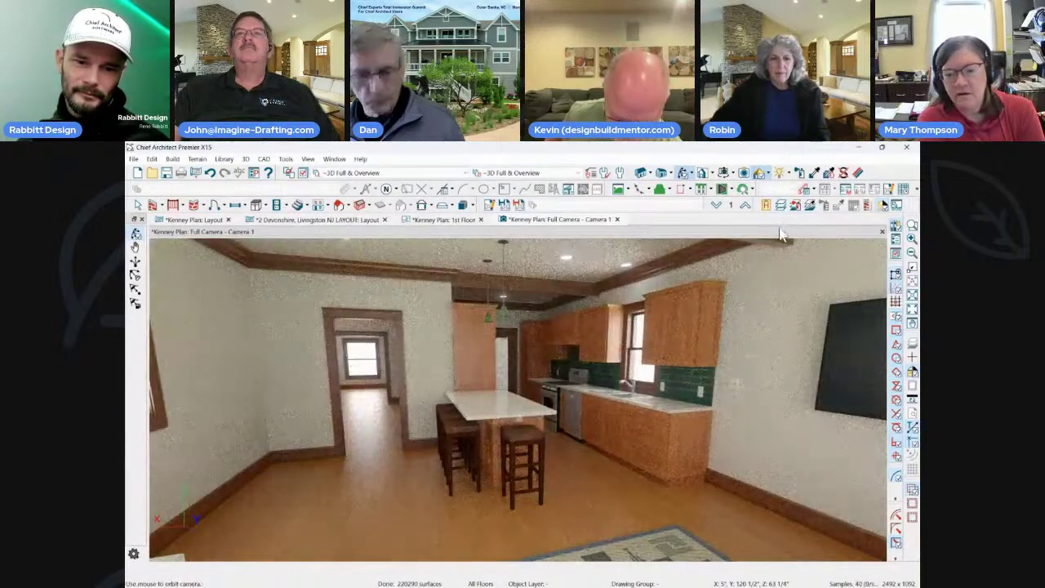
pyautogui.moveTo(747, 297); pyautogui.dragTo(731, 306)
# Bring up the program Preferences from the Edit menu.
pyautogui.click(766, 173)
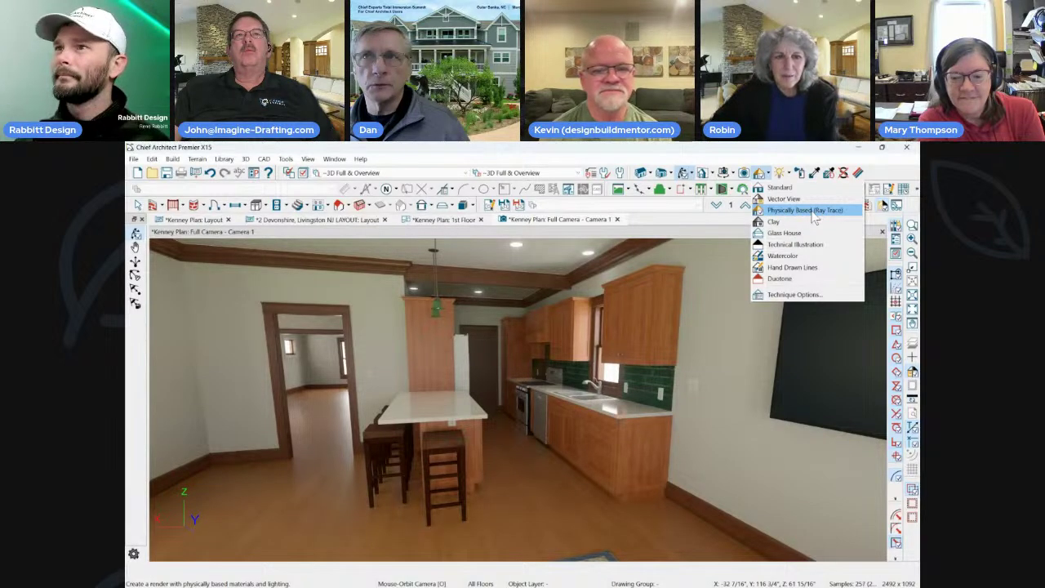
pyautogui.click(253, 174)
pyautogui.click(253, 174)
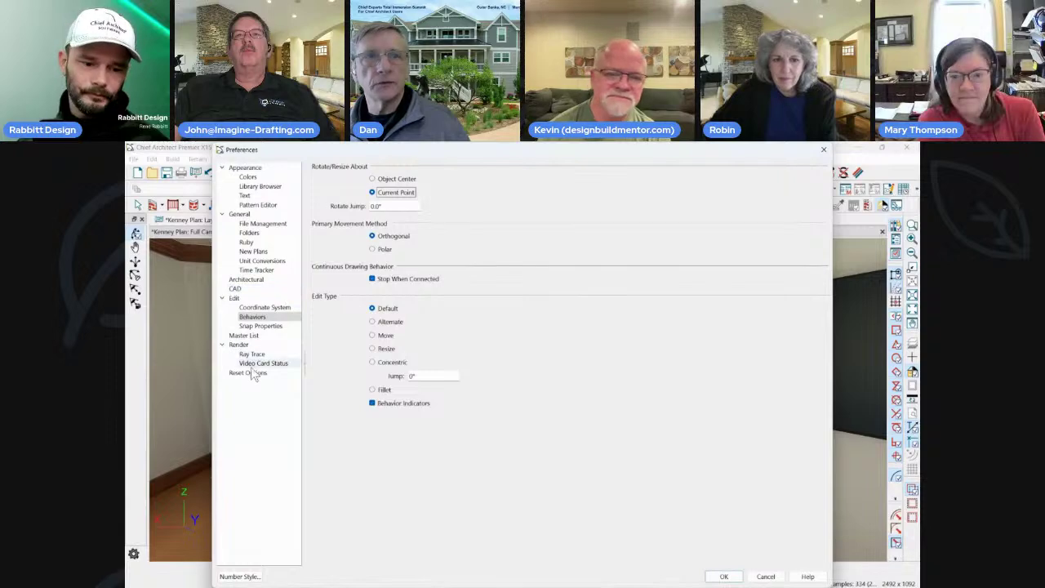
# Review the video card status (NVIDIA GeForce RTX 4090, hardware ray tracing), then cancel Preferences.
pyautogui.click(262, 363)
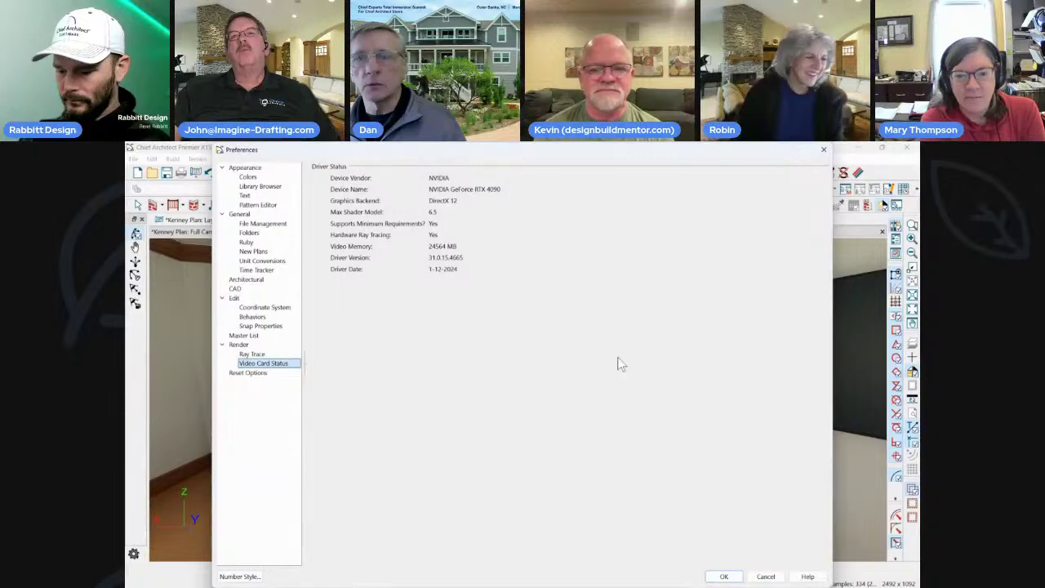
pyautogui.click(766, 577)
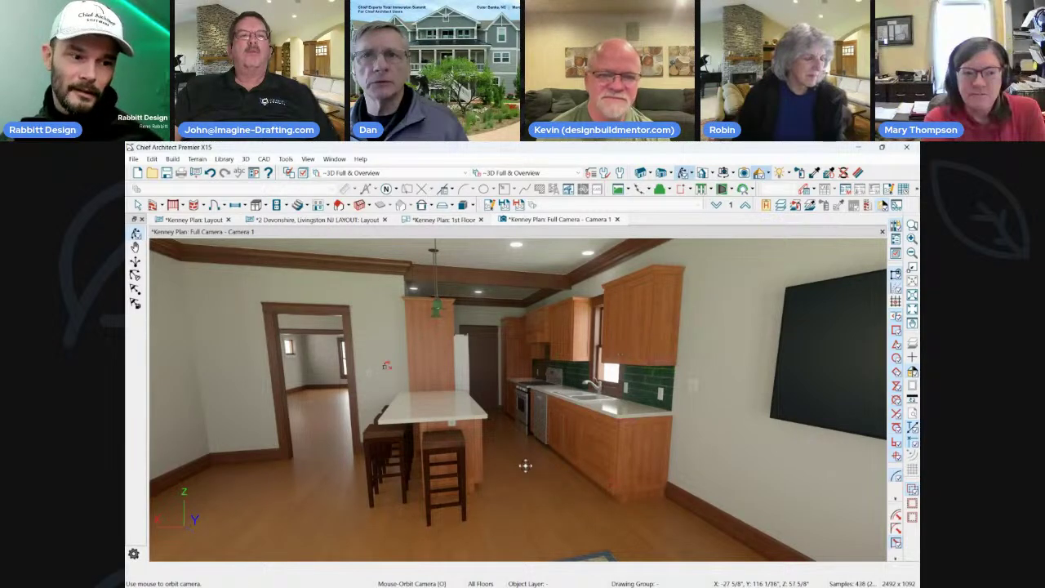
# Inspect the kitchen camera's specification settings and close them.
pyautogui.click(489, 211)
pyautogui.moveTo(508, 161); pyautogui.dragTo(322, 170)
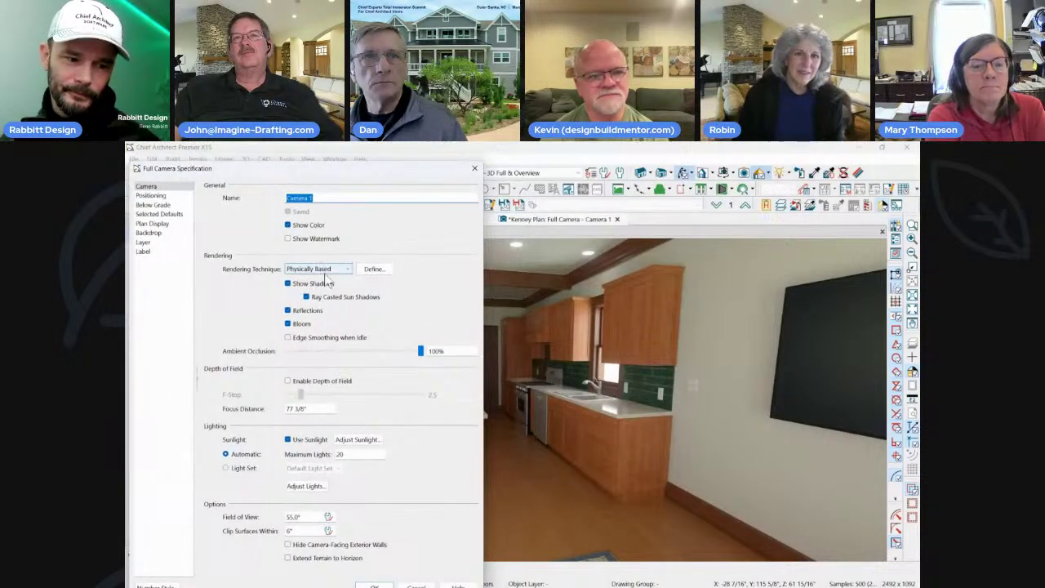
pyautogui.click(475, 170)
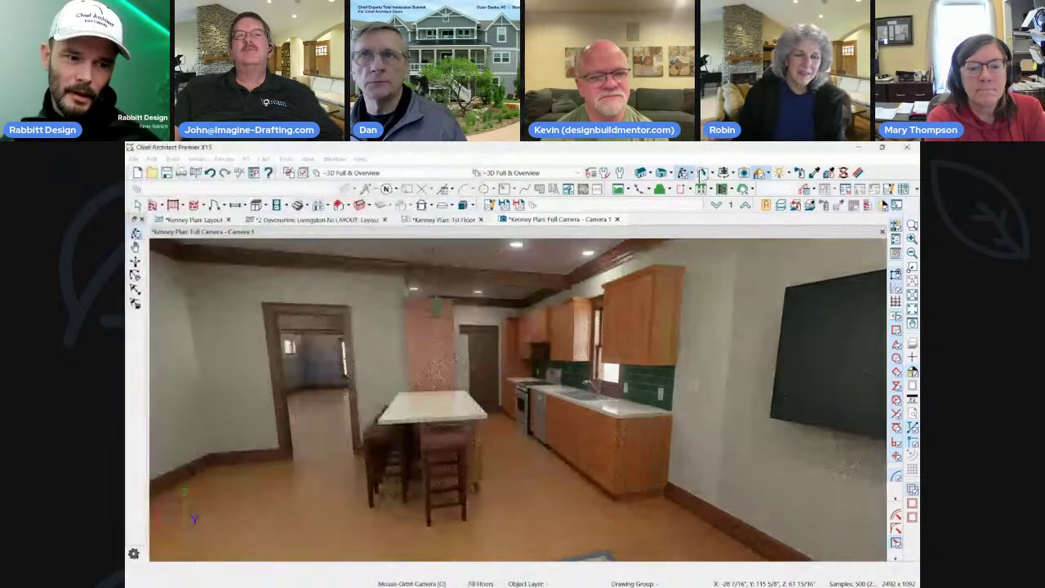
# Open the Technique Options for the Physically Based (Ray Trace) rendering technique.
pyautogui.click(767, 175)
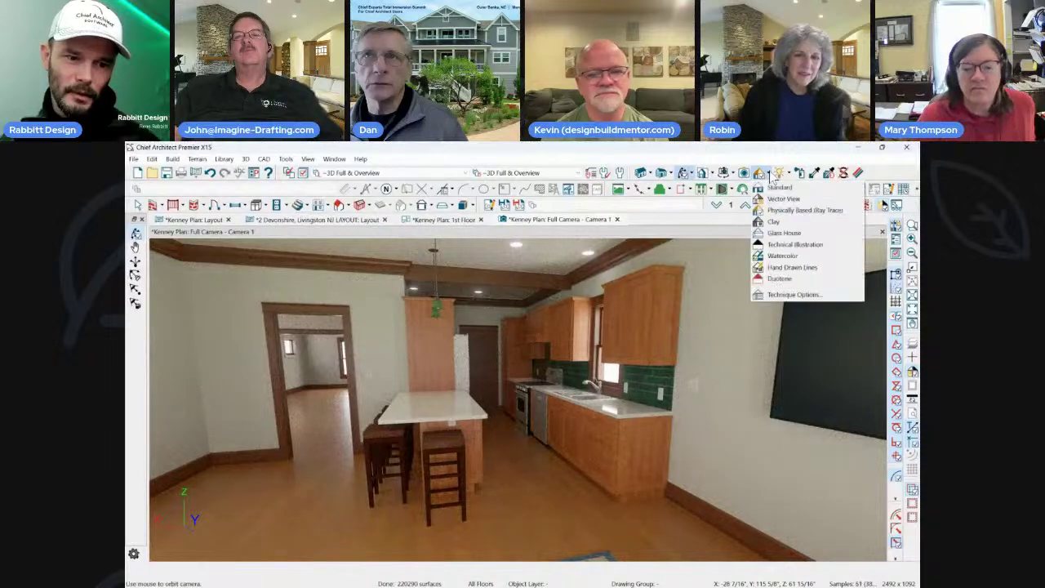
pyautogui.click(768, 175)
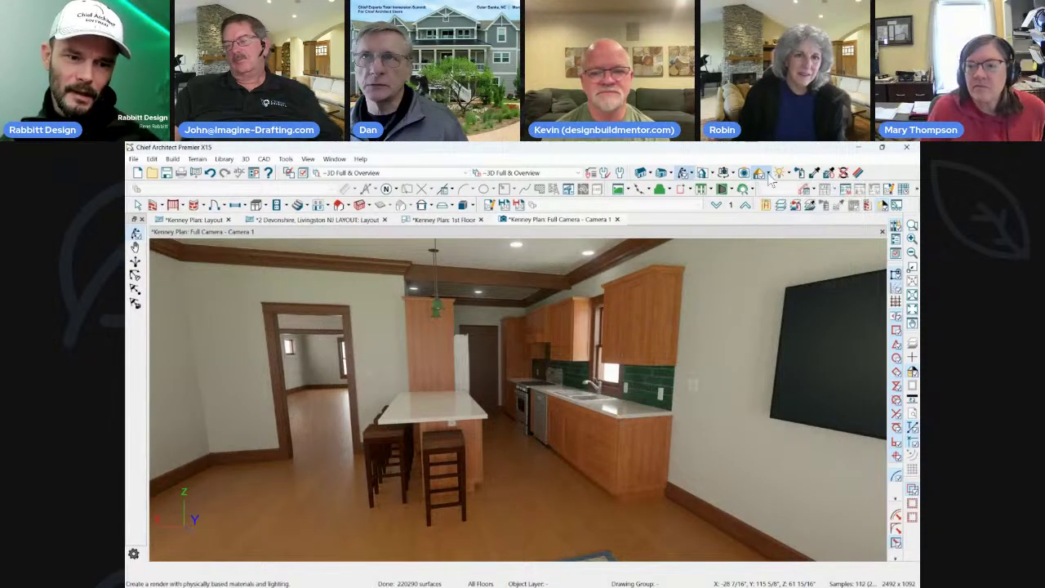
pyautogui.click(772, 177)
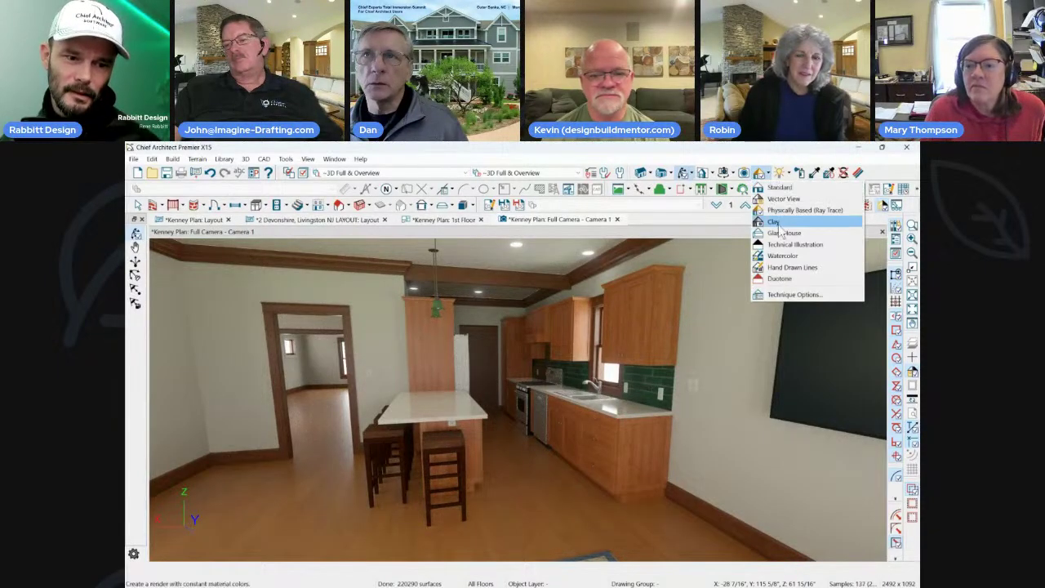
pyautogui.click(799, 296)
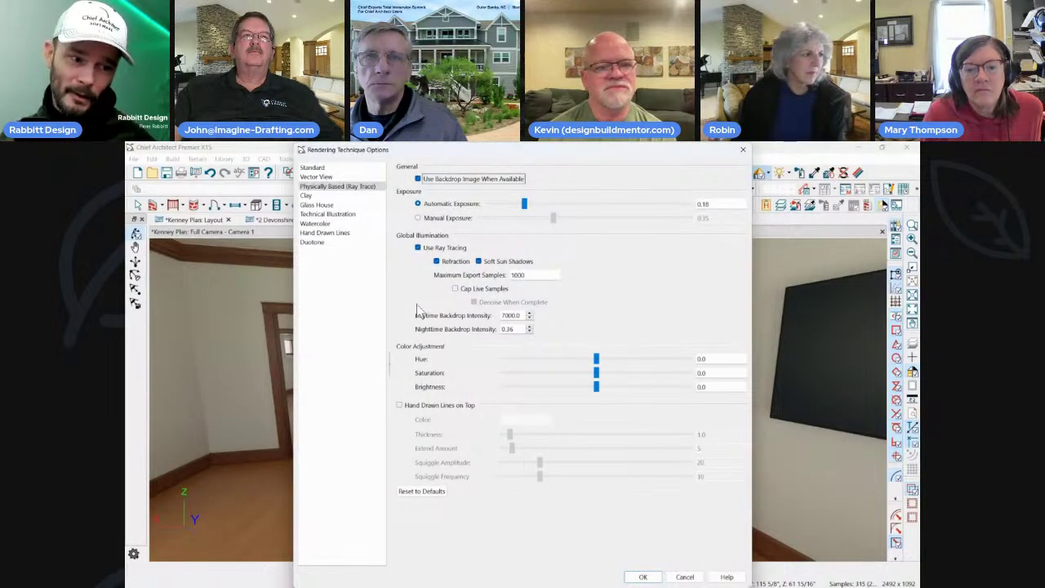
# Set Maximum Export Samples to 20 and turn on Cap Live Samples.
pyautogui.moveTo(531, 275); pyautogui.dragTo(408, 273)
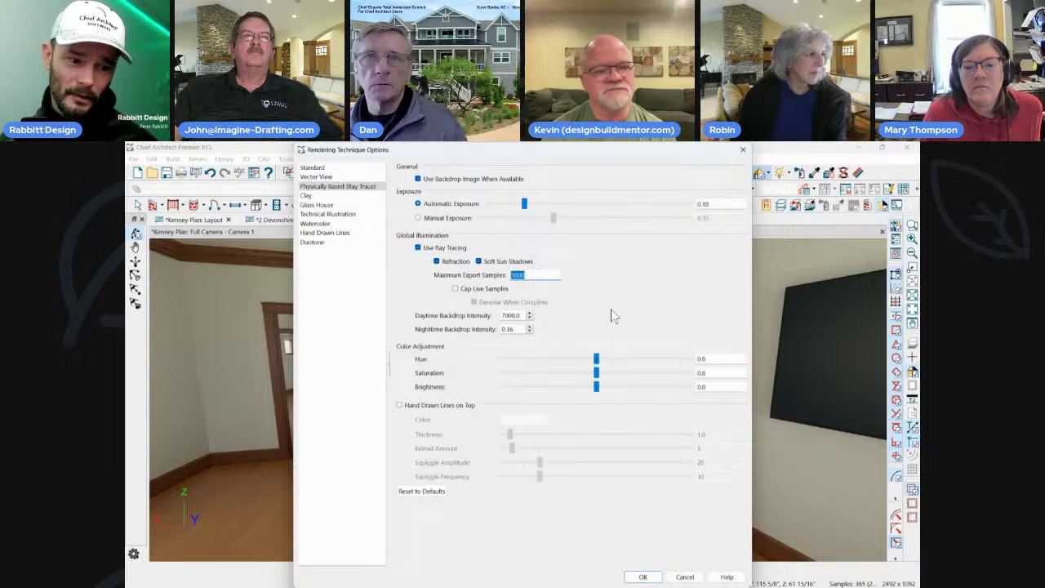
pyautogui.write('20')
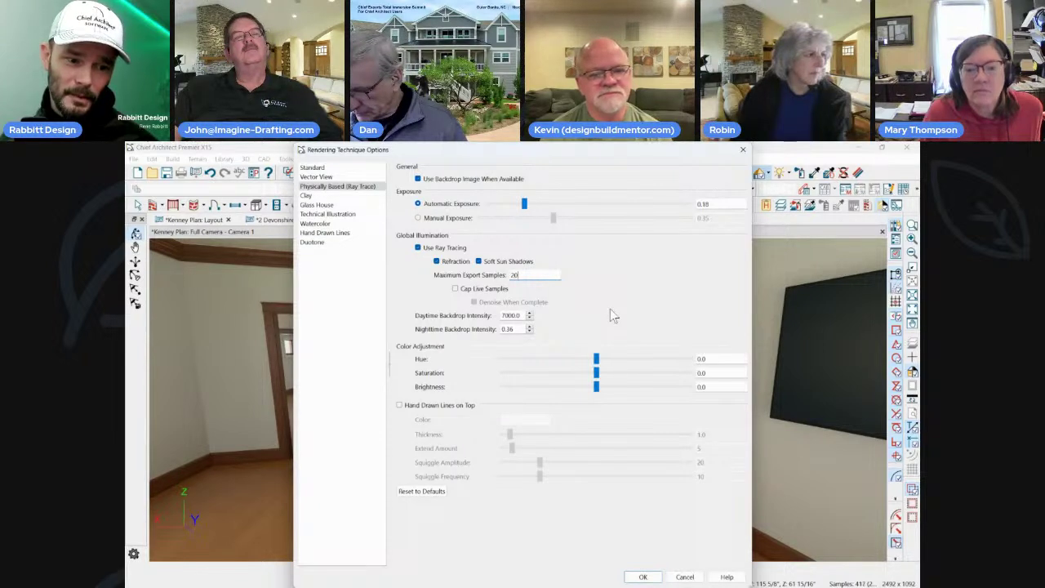
pyautogui.click(456, 289)
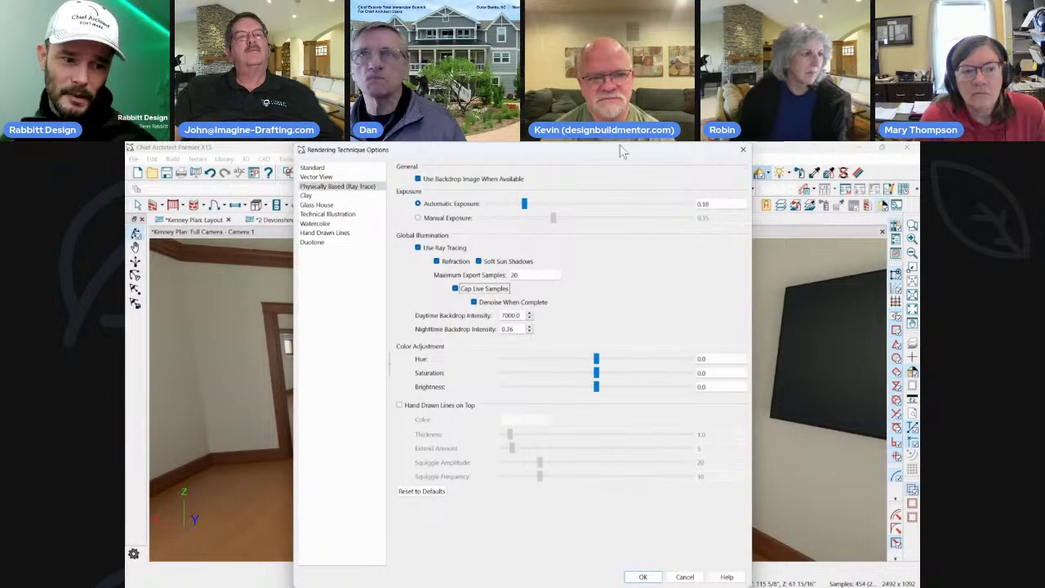
pyautogui.moveTo(620, 149); pyautogui.dragTo(554, 152)
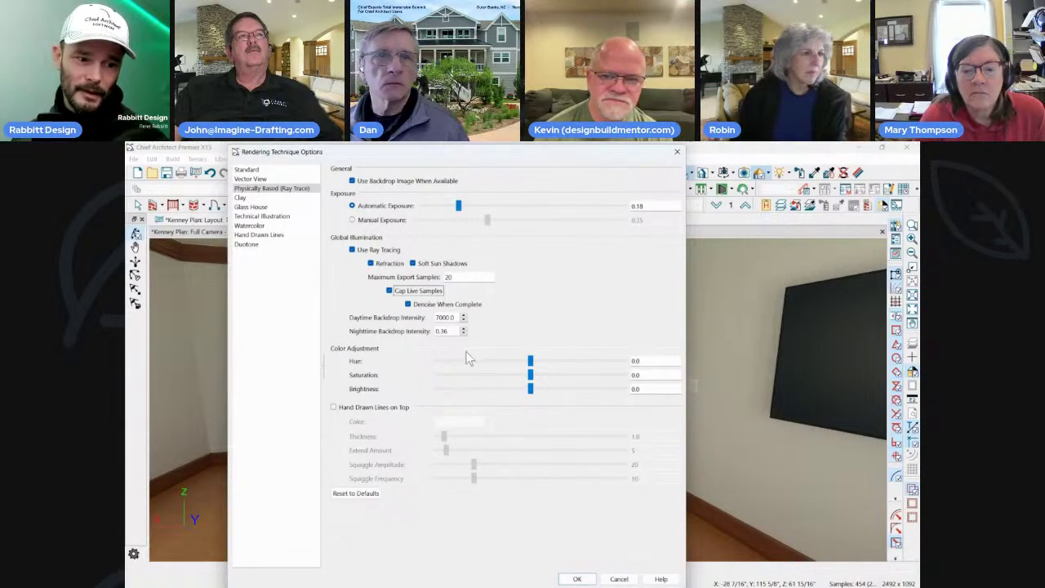
# Set Daytime Backdrop Intensity to 500 and raise Automatic Exposure to 0.2416.
pyautogui.moveTo(458, 321); pyautogui.dragTo(380, 324)
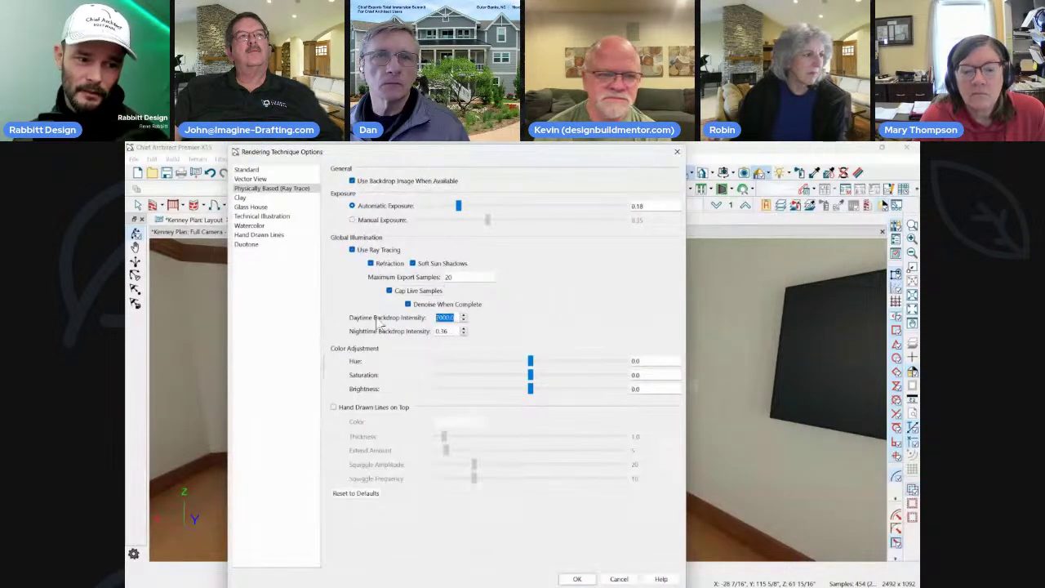
pyautogui.write('2000')
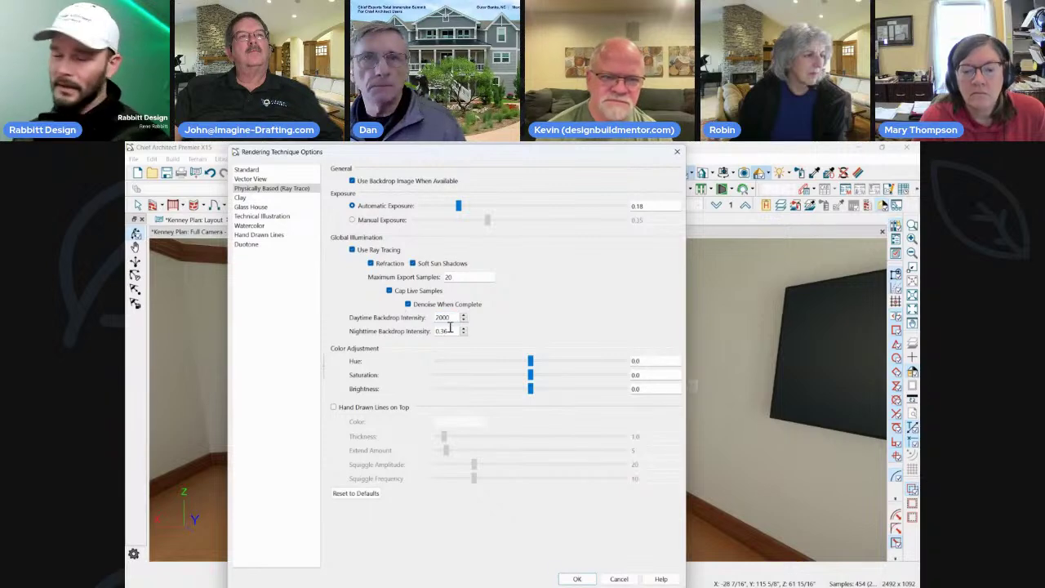
pyautogui.moveTo(454, 319); pyautogui.dragTo(385, 310)
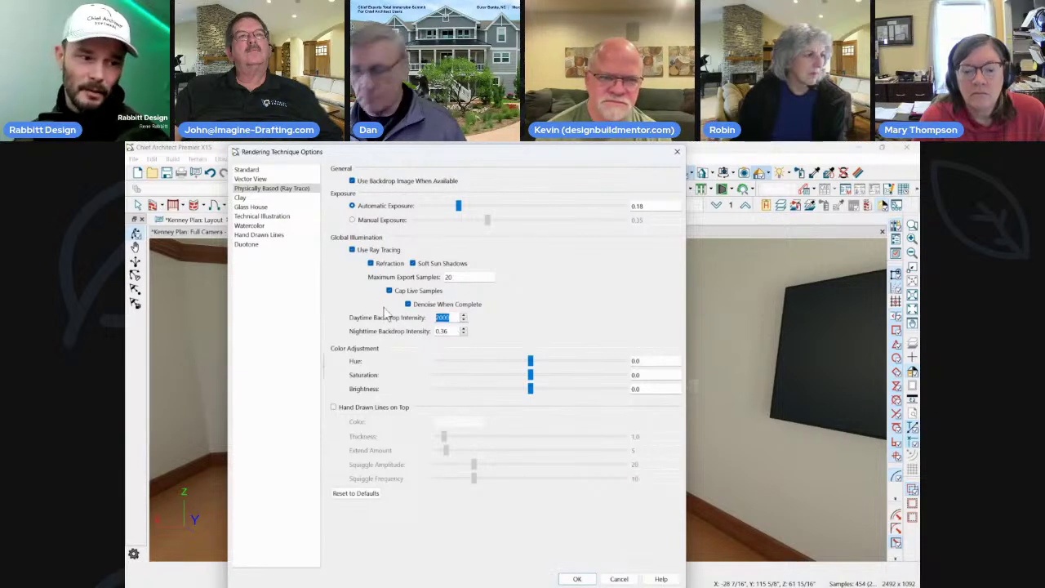
pyautogui.write('500.')
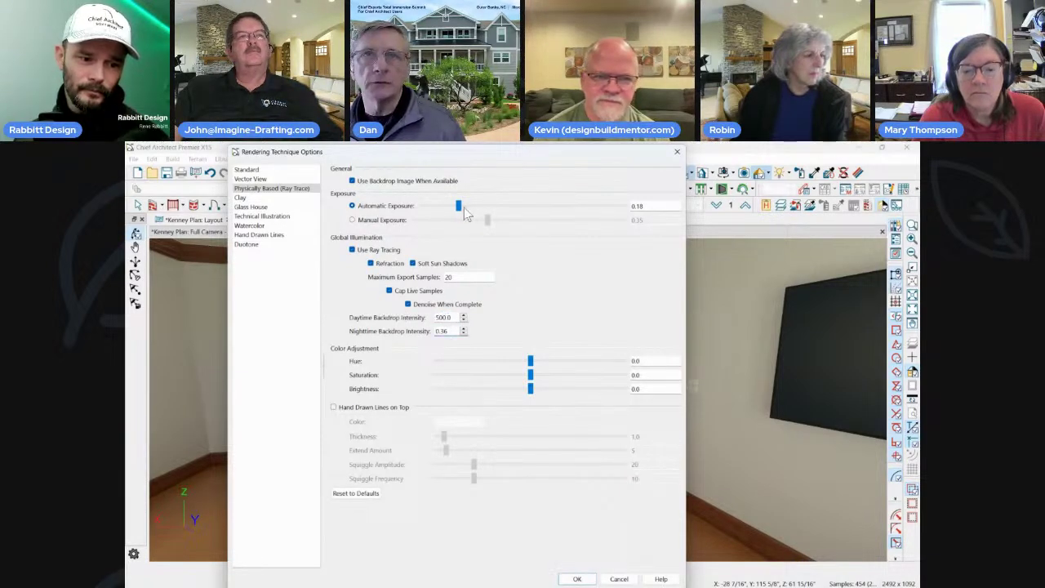
pyautogui.click(460, 209)
pyautogui.moveTo(460, 209); pyautogui.dragTo(473, 210)
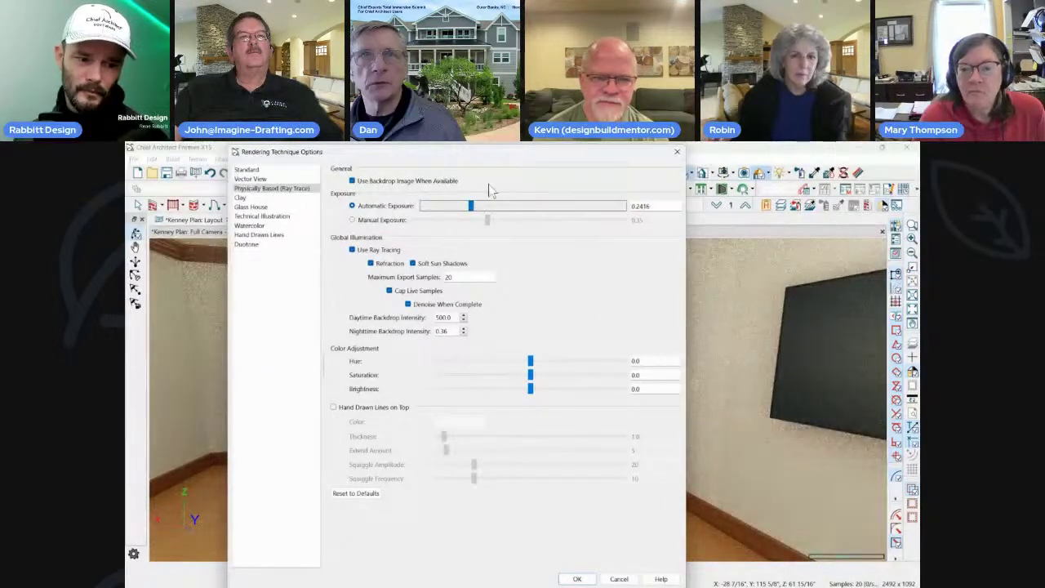
pyautogui.moveTo(492, 152); pyautogui.dragTo(467, 157)
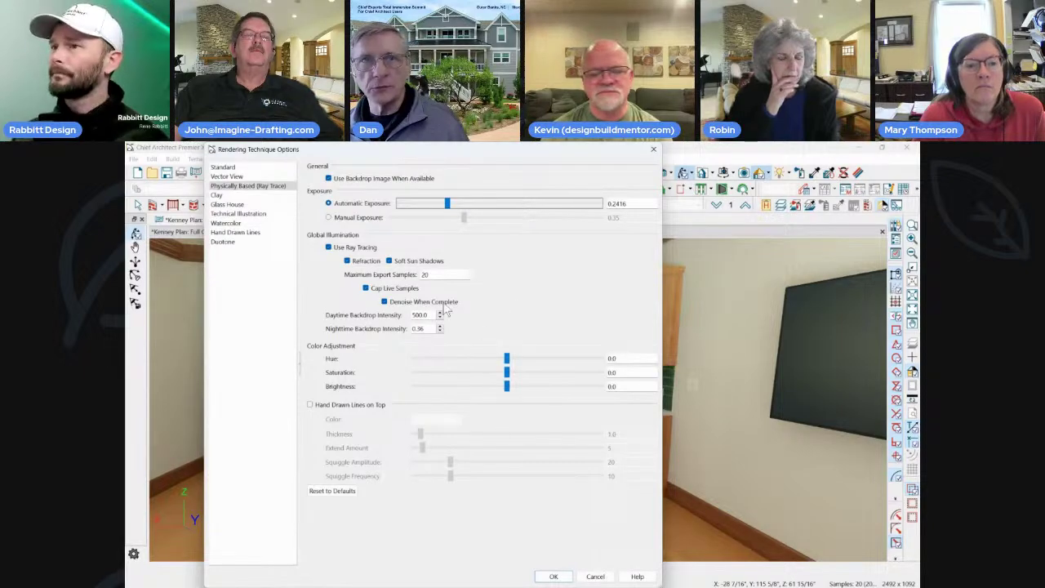
# Confirm Maximum Export Samples reads 20 and apply the rendering options.
pyautogui.doubleClick(439, 275)
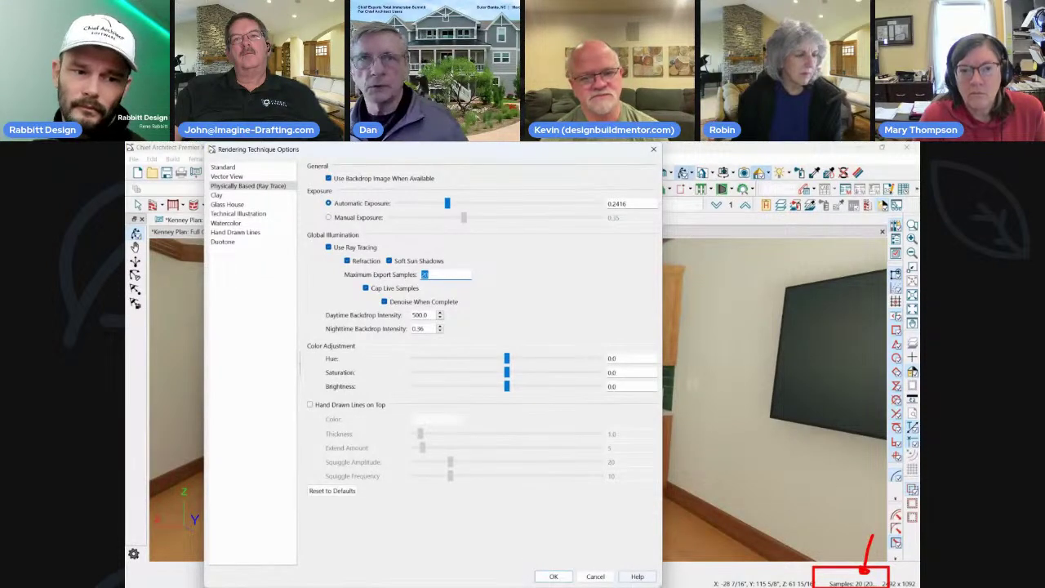
pyautogui.press('Escape')
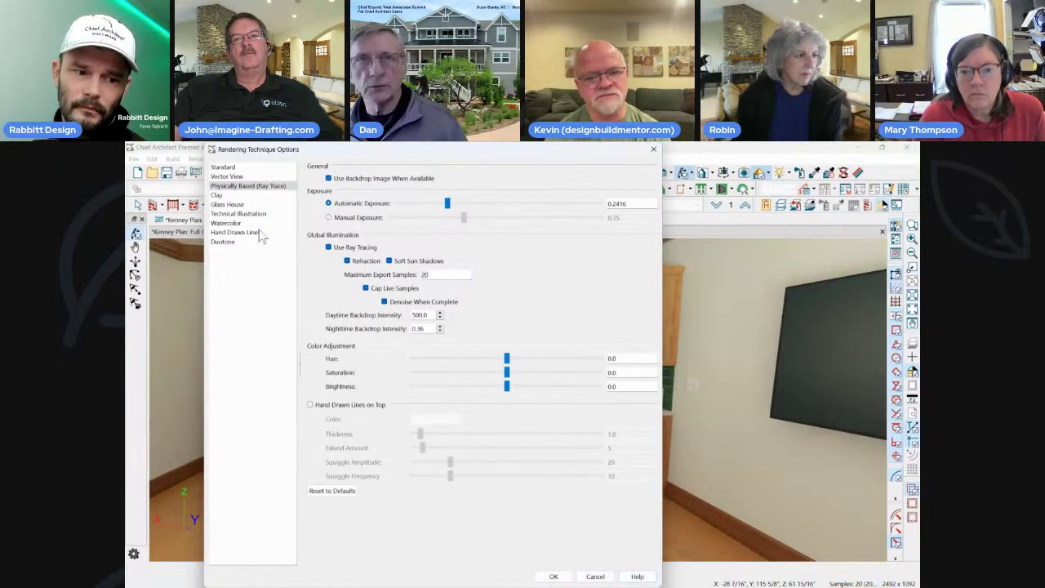
pyautogui.click(552, 577)
# Walk the camera through the kitchen to beside the refrigerator, then close the view unsaved.
pyautogui.moveTo(490, 376); pyautogui.dragTo(589, 406)
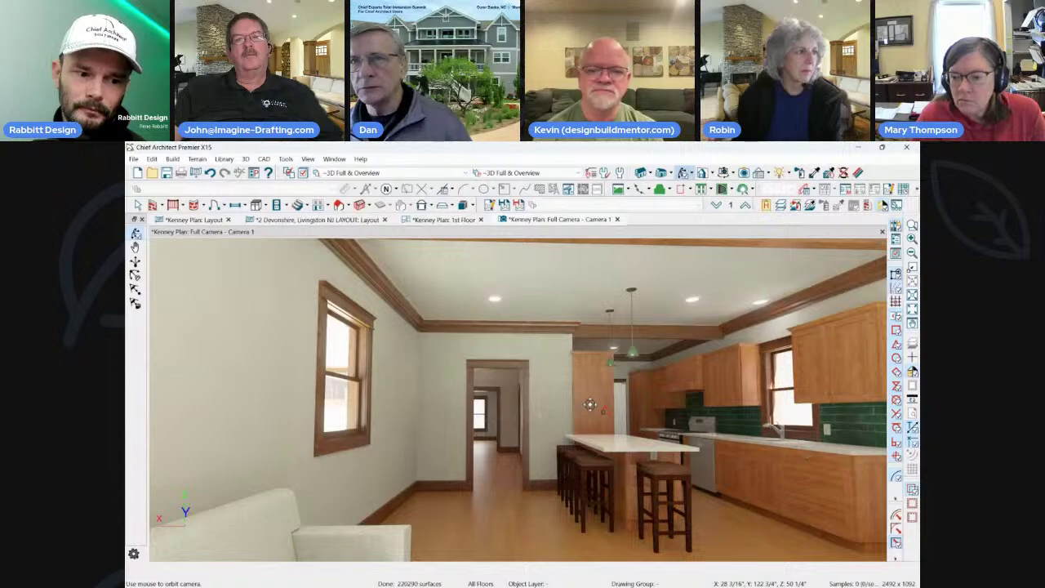
pyautogui.moveTo(589, 404); pyautogui.dragTo(711, 372)
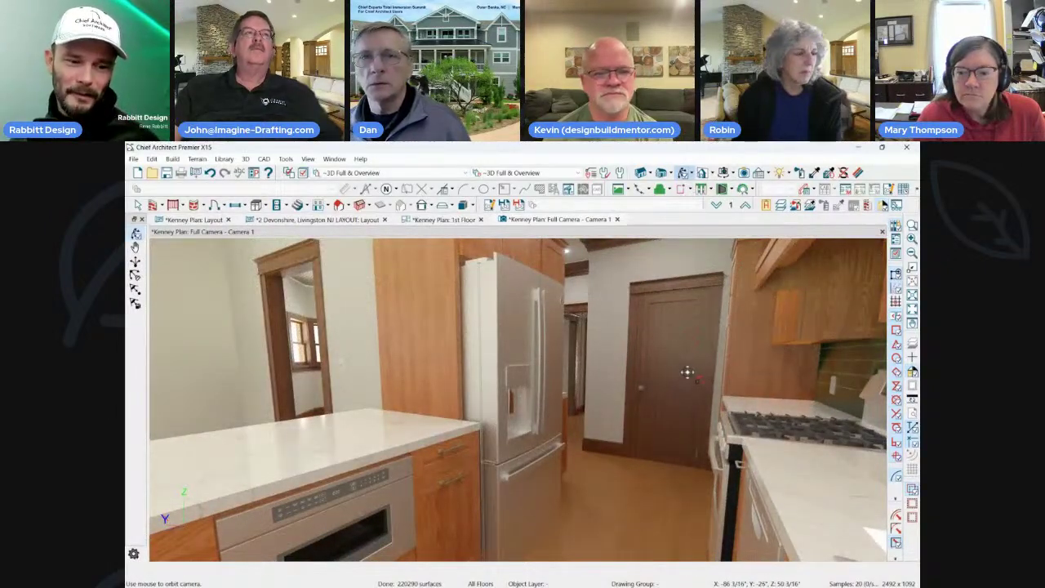
pyautogui.moveTo(687, 372); pyautogui.dragTo(604, 379)
pyautogui.hotkey('ctrl', 'w')
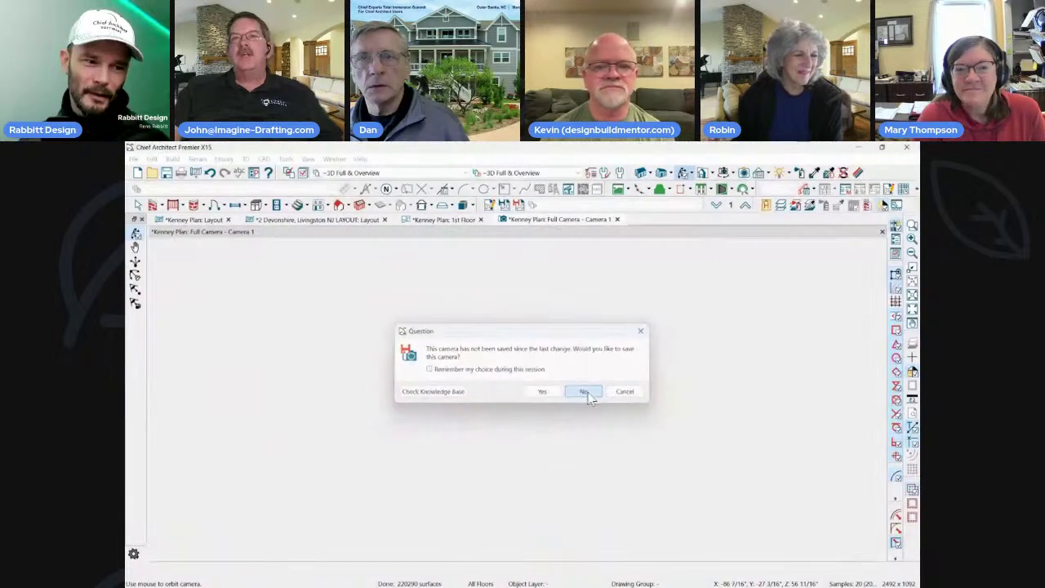
pyautogui.click(586, 392)
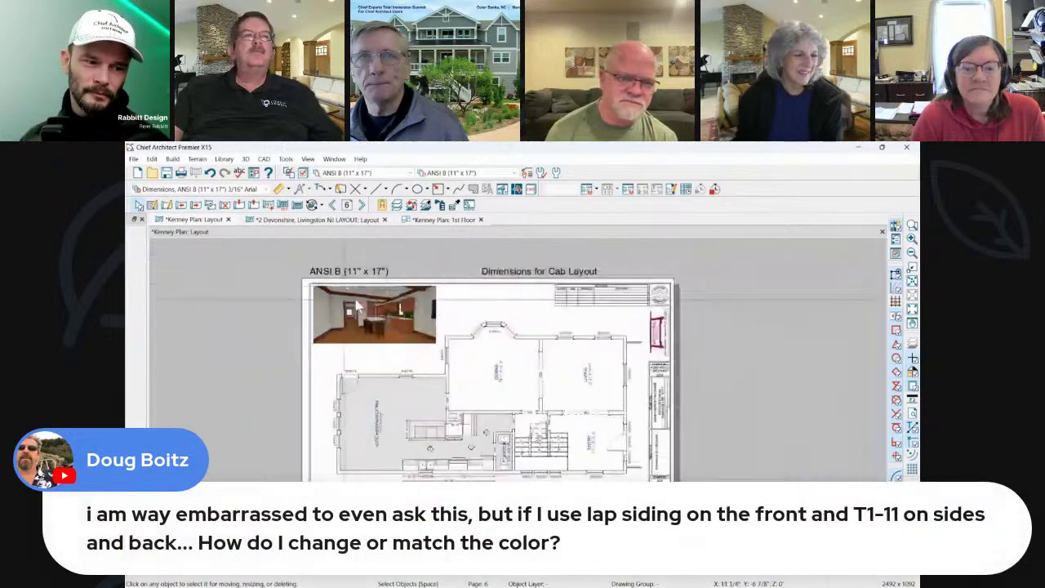
# Close the Kenney Plan: 1st Floor plan view.
pyautogui.scroll(-2, 368, 302)
pyautogui.click(445, 222)
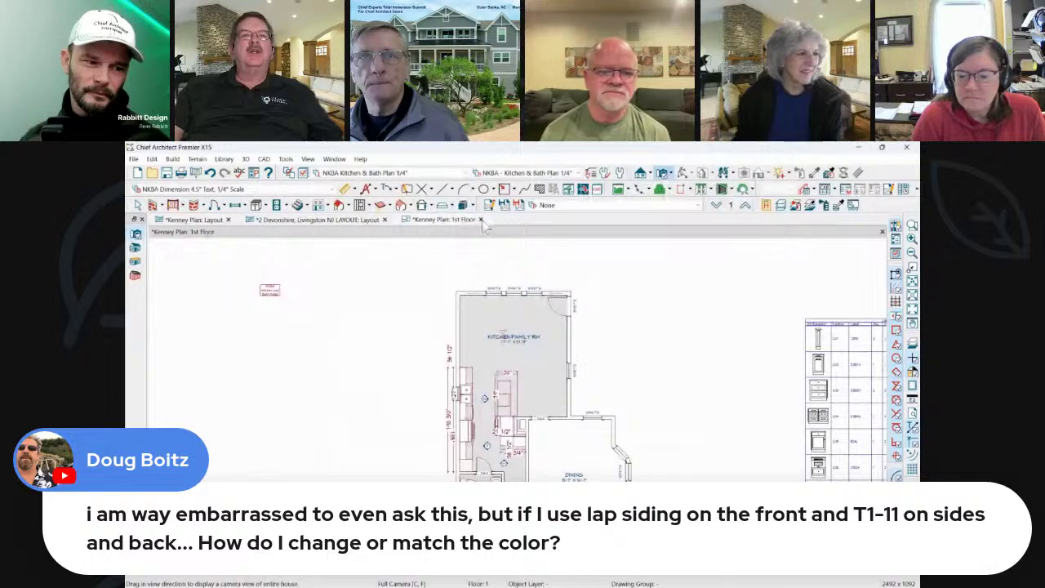
pyautogui.click(482, 220)
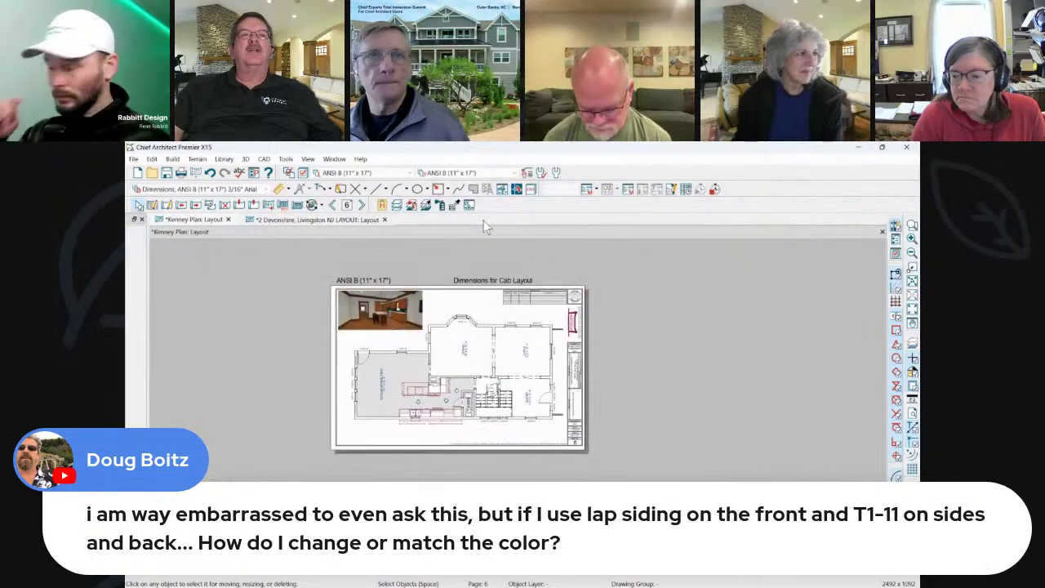
# Reopen the kitchen camera by double-clicking the layout's kitchen picture.
pyautogui.scroll(4, 413, 347)
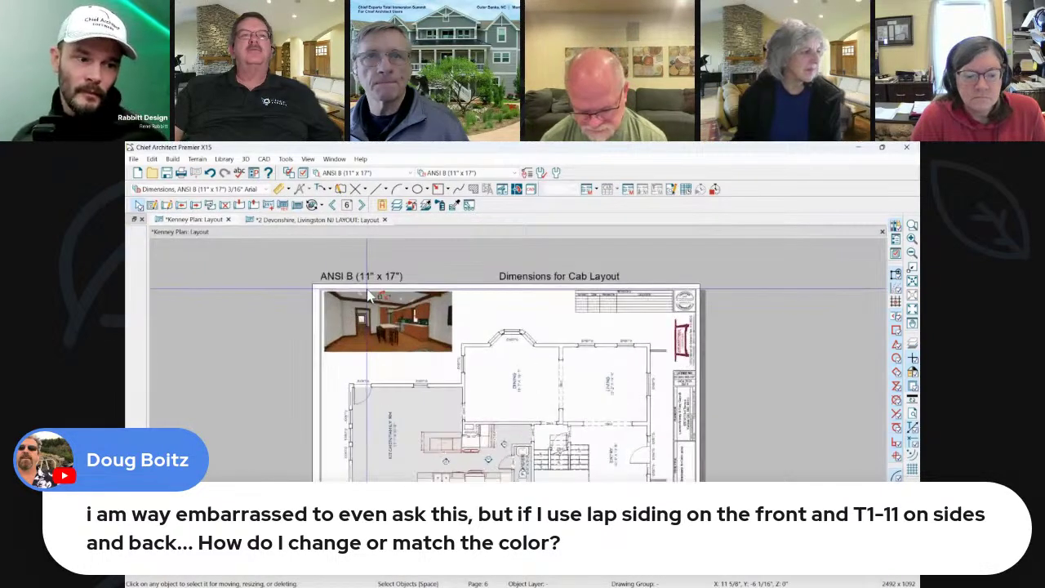
pyautogui.doubleClick(412, 344)
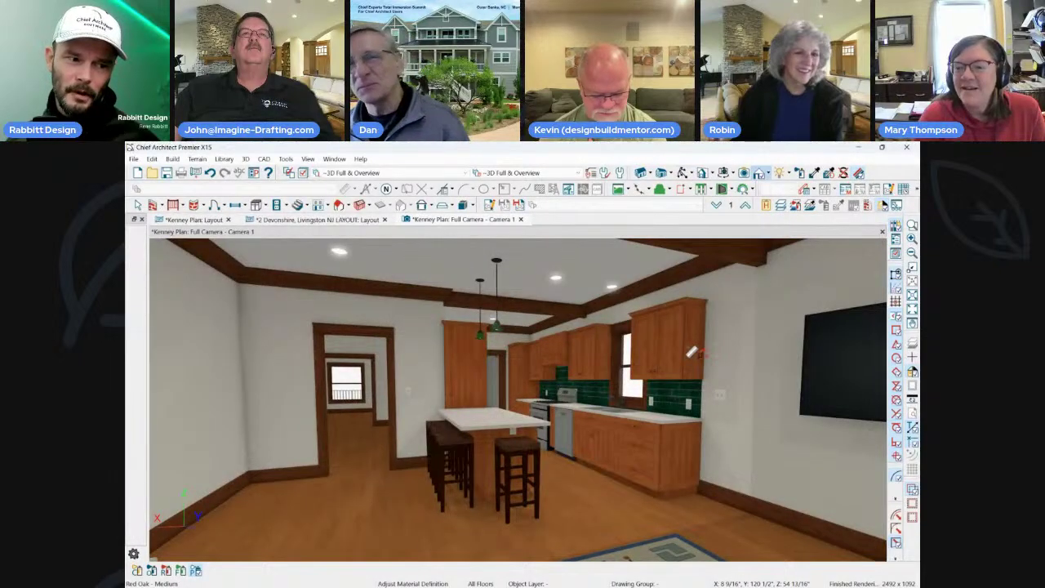
pyautogui.click(815, 178)
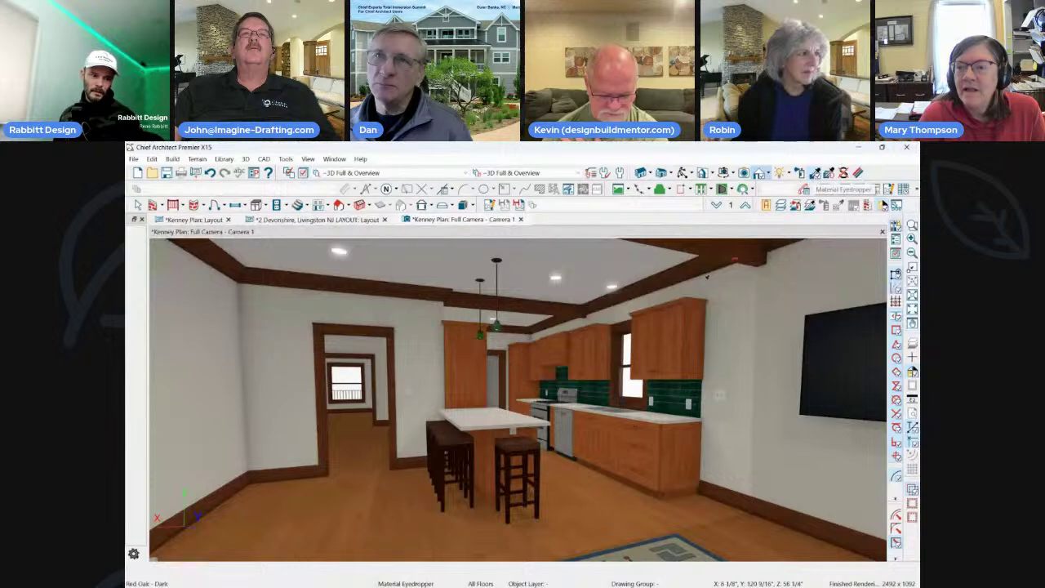
# Open the cabinets' Red Oak - Medium material definition.
pyautogui.click(788, 249)
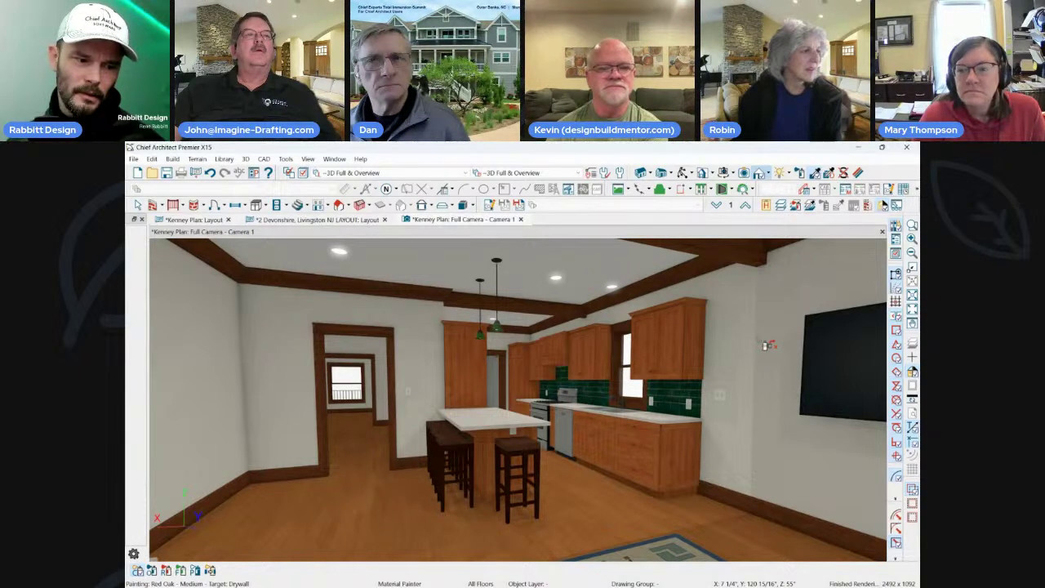
pyautogui.press('ctrl')
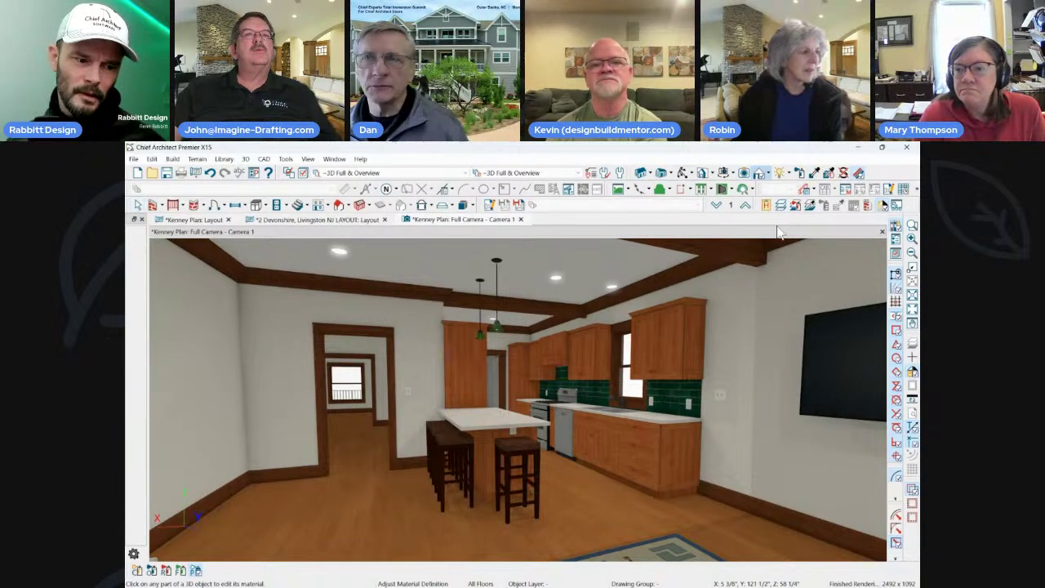
pyautogui.click(664, 336)
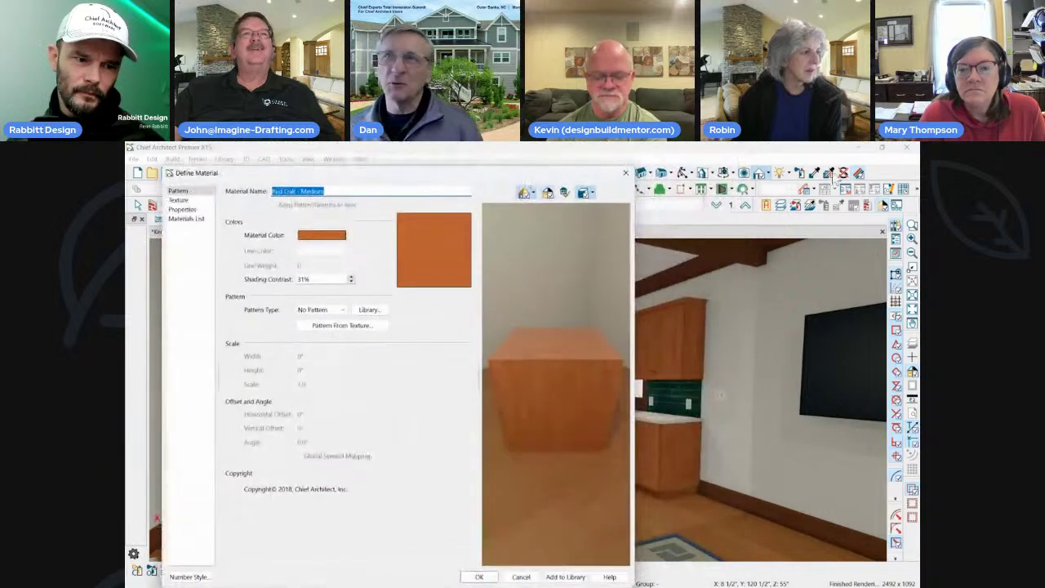
pyautogui.moveTo(469, 173); pyautogui.dragTo(624, 155)
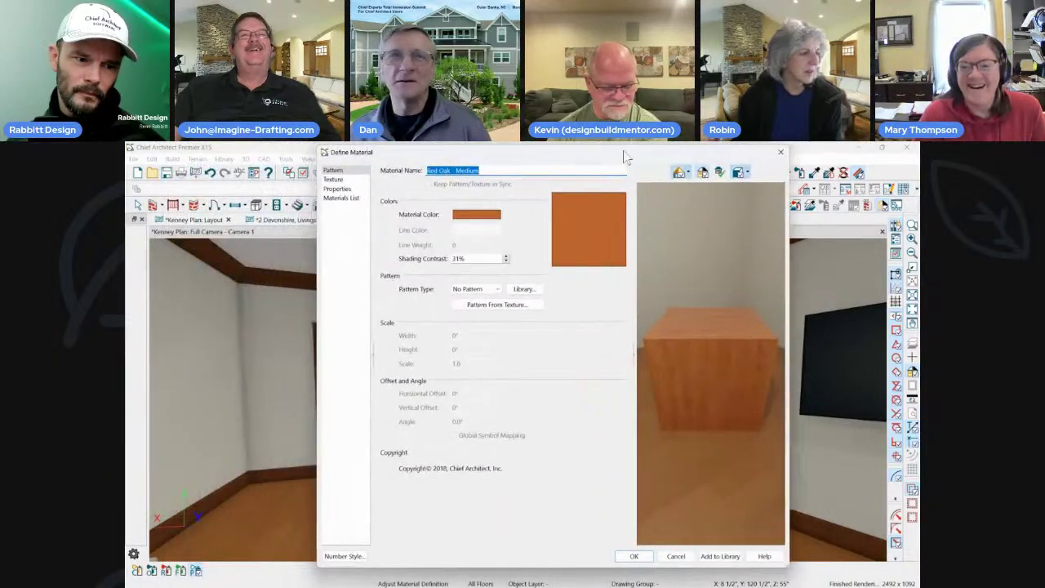
# Enable Blend with Texture and set the blend colour from the texture (RGB 191/99/46).
pyautogui.click(334, 178)
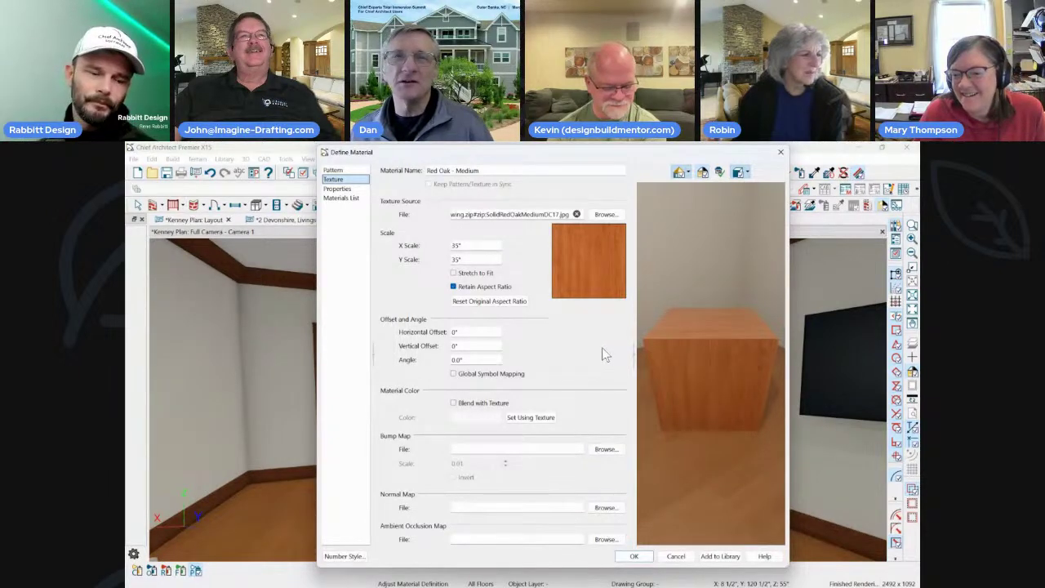
pyautogui.click(341, 170)
pyautogui.click(335, 179)
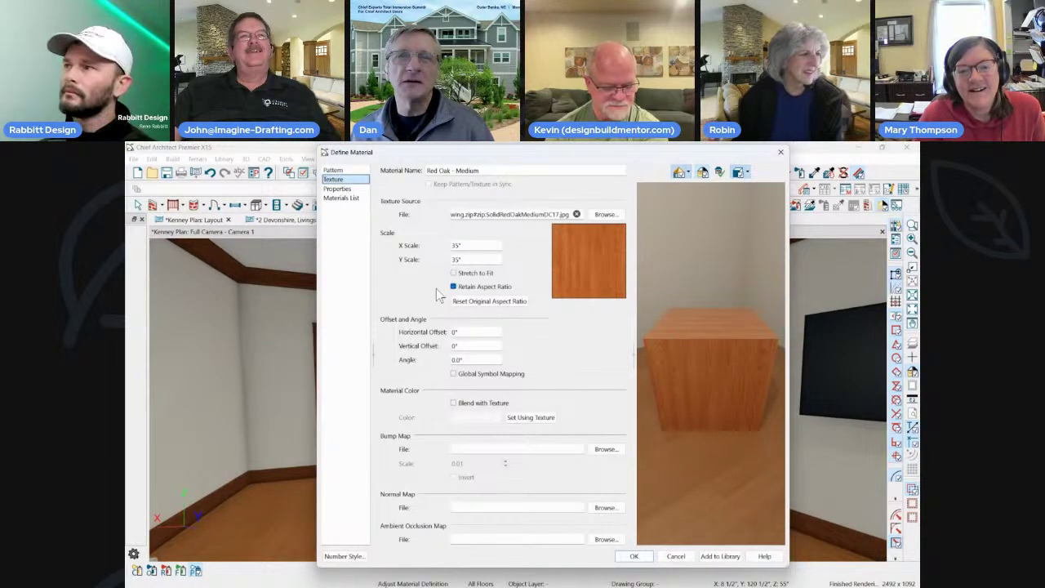
pyautogui.click(454, 404)
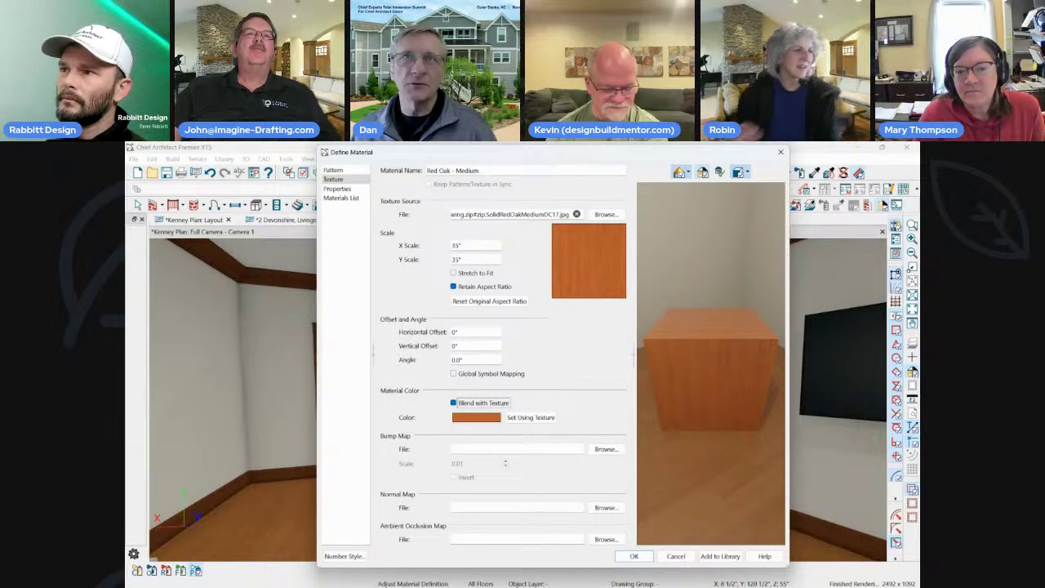
pyautogui.moveTo(425, 152); pyautogui.dragTo(316, 149)
pyautogui.click(421, 415)
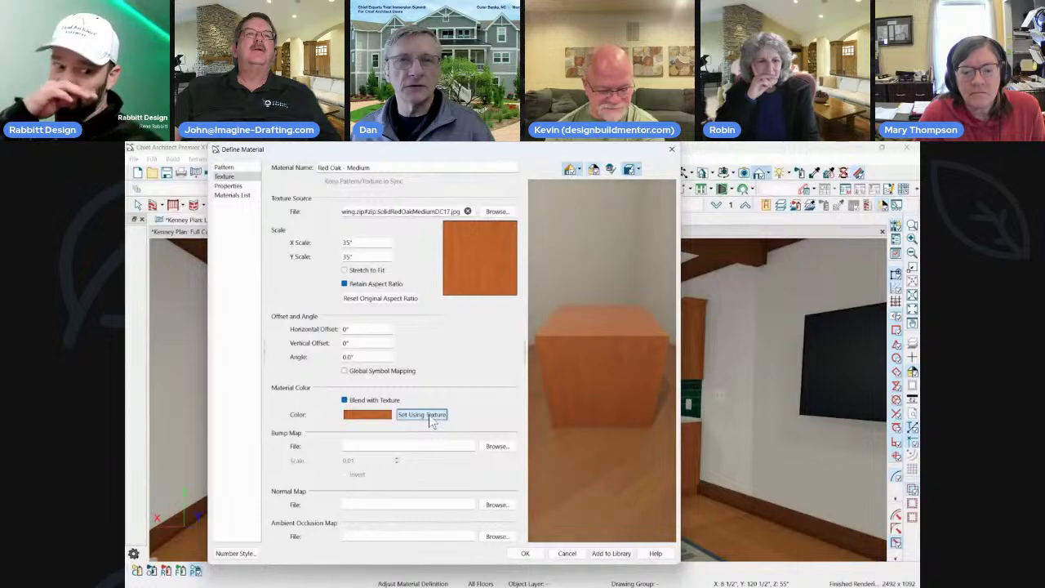
pyautogui.click(359, 415)
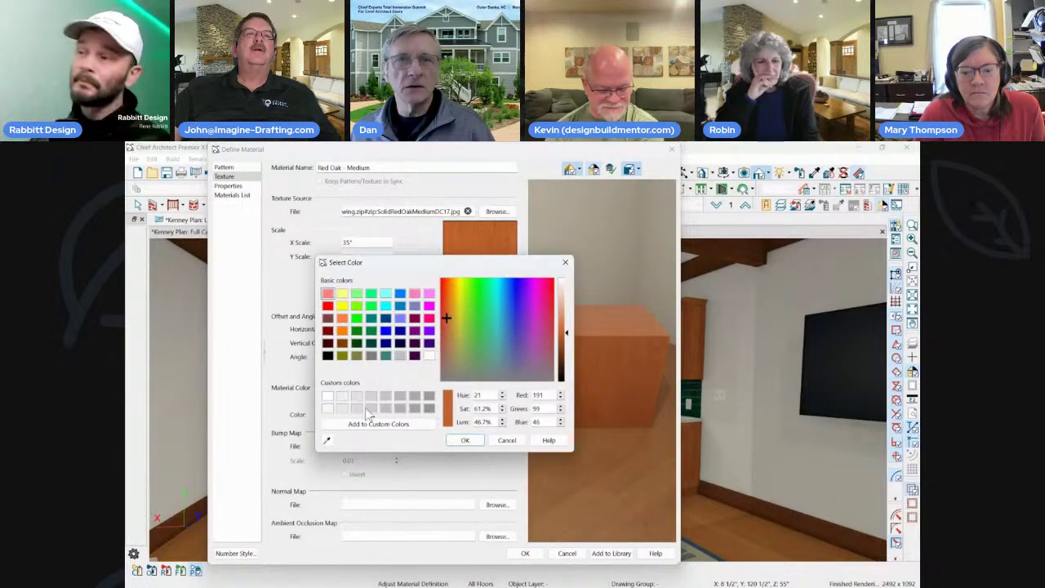
# Sample a grey from the room's wall as the blend colour and apply it to the cabinets.
pyautogui.click(326, 441)
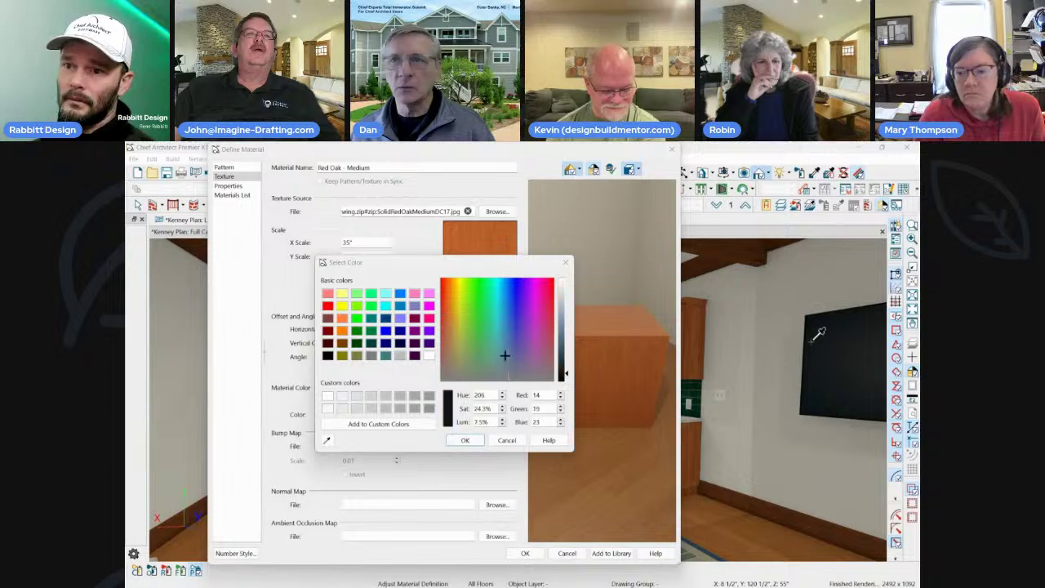
pyautogui.click(789, 457)
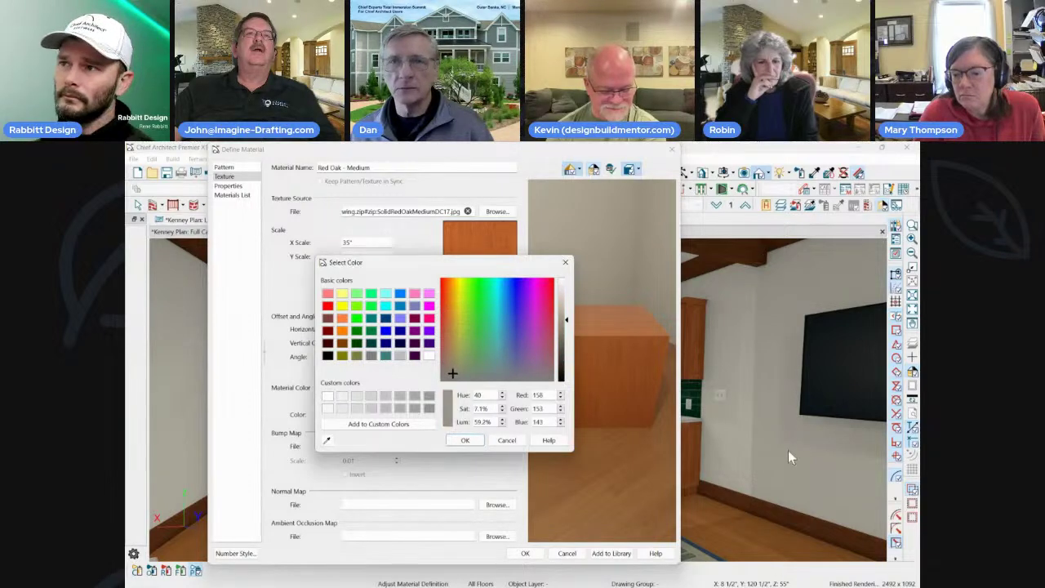
pyautogui.click(464, 441)
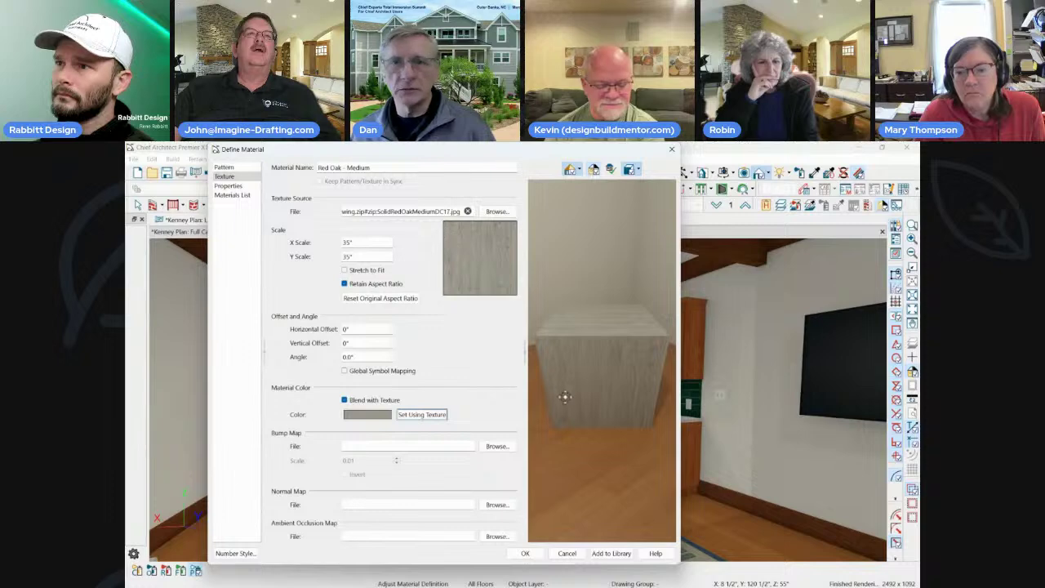
pyautogui.click(525, 554)
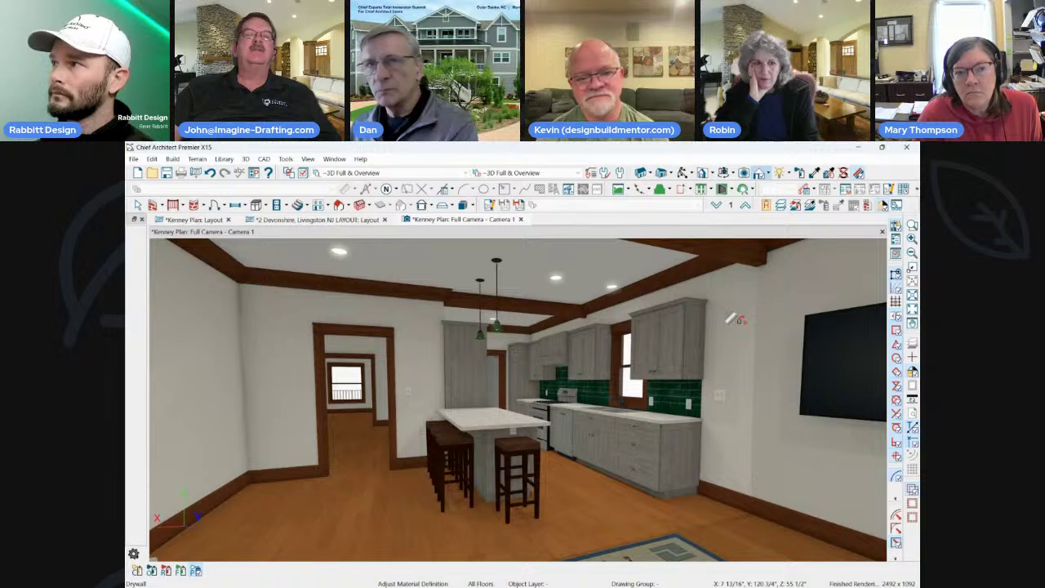
# Exit material adjustment and close the kitchen camera view.
pyautogui.press('space')
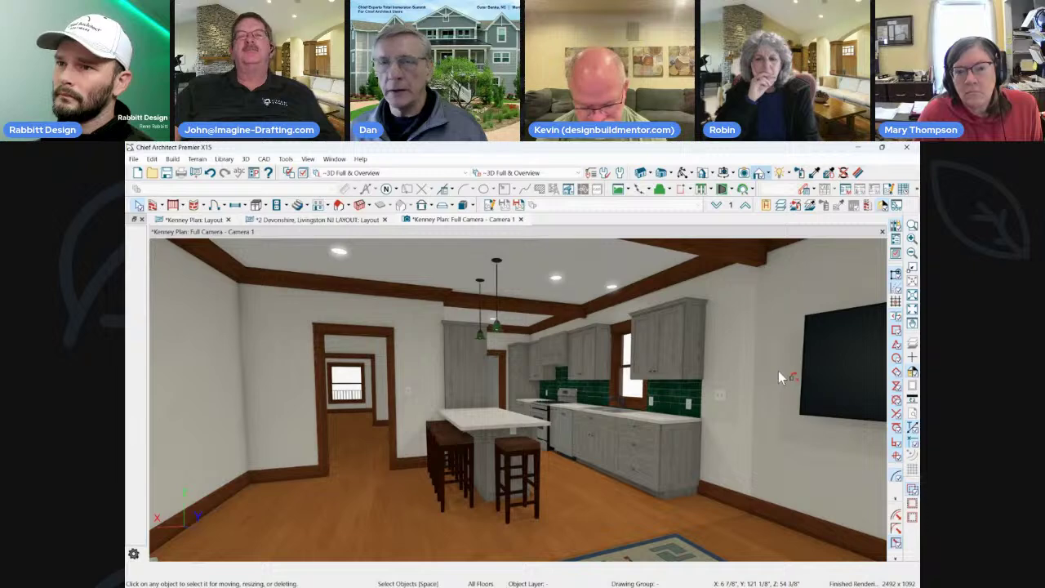
pyautogui.click(521, 220)
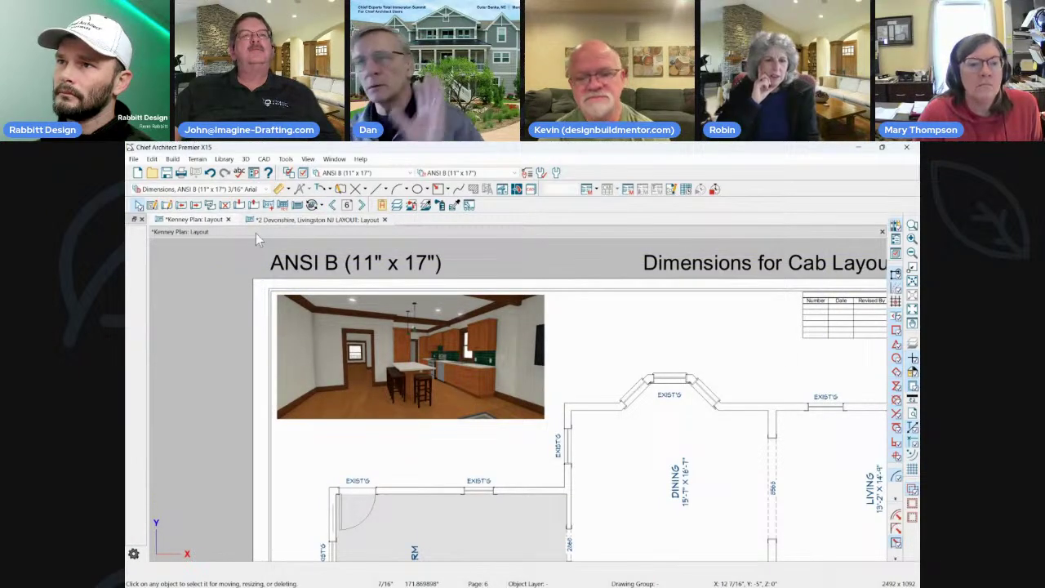
# Zoom out on the Kenney Plan layout and switch to the Devonshire layout's General Notes sheet.
pyautogui.scroll(-3, 293, 237)
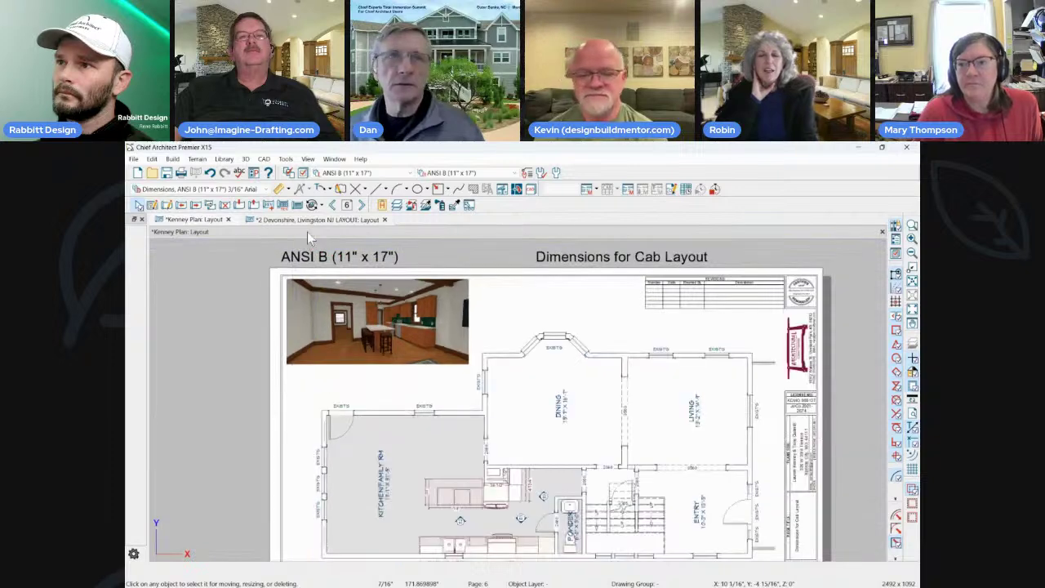
pyautogui.click(328, 219)
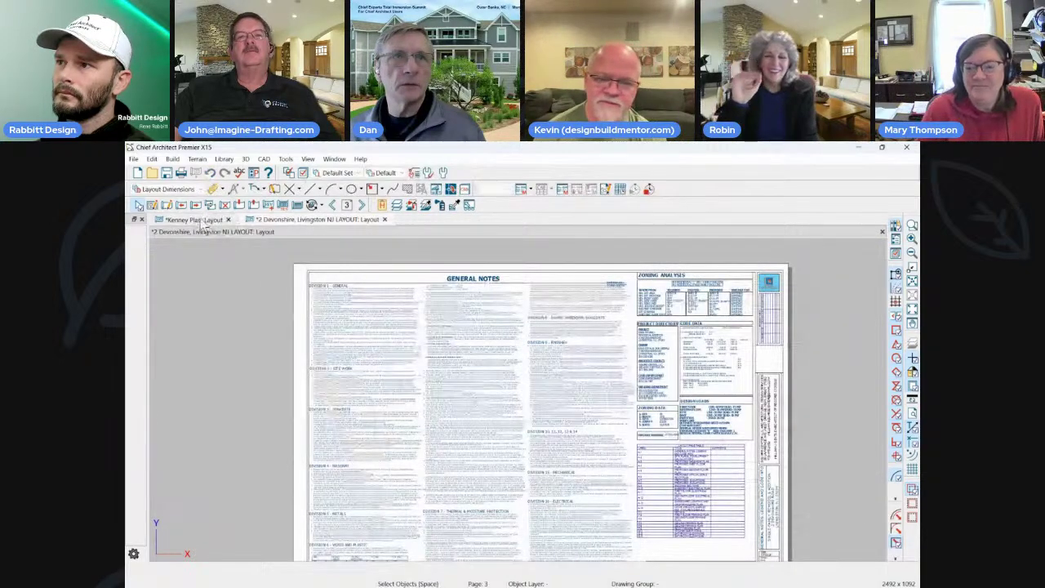
# Close the Kenney Plan layout tab and discard its unsaved changes.
pyautogui.click(197, 219)
pyautogui.click(227, 219)
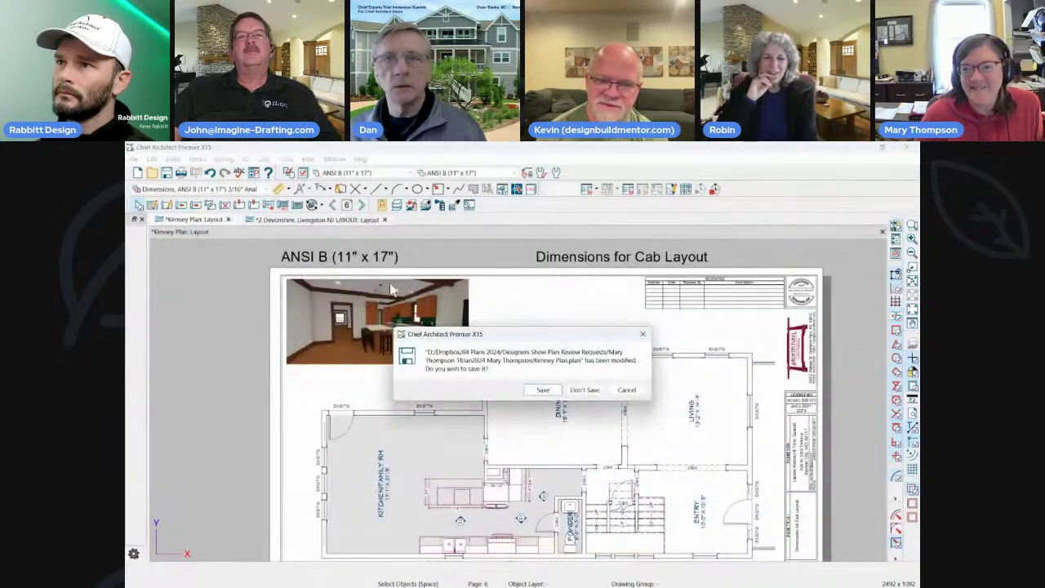
pyautogui.click(581, 390)
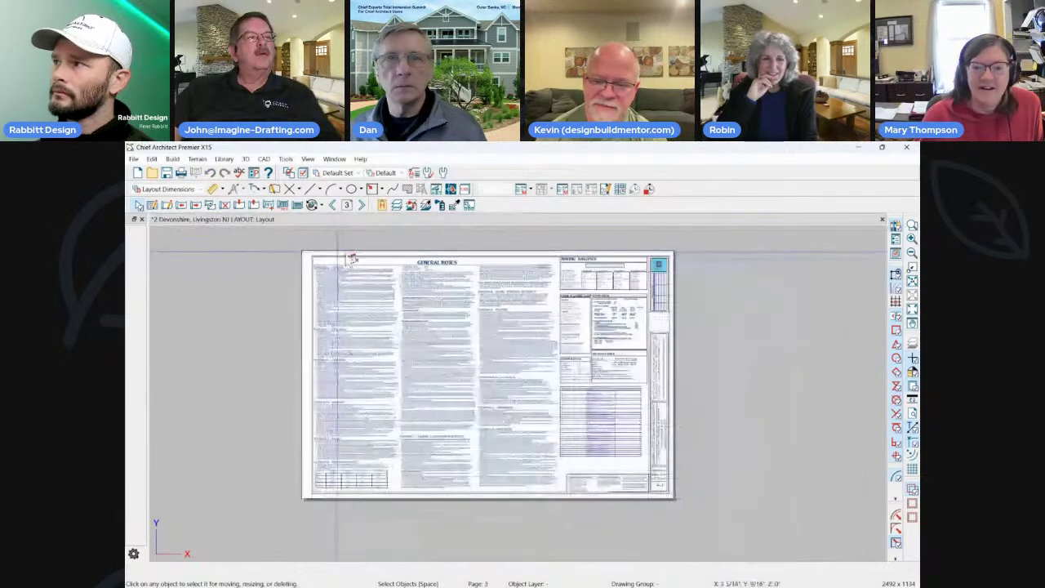
# Zoom around the Devonshire General Notes sheet to review the zoning data and design loads.
pyautogui.scroll(1, 514, 288)
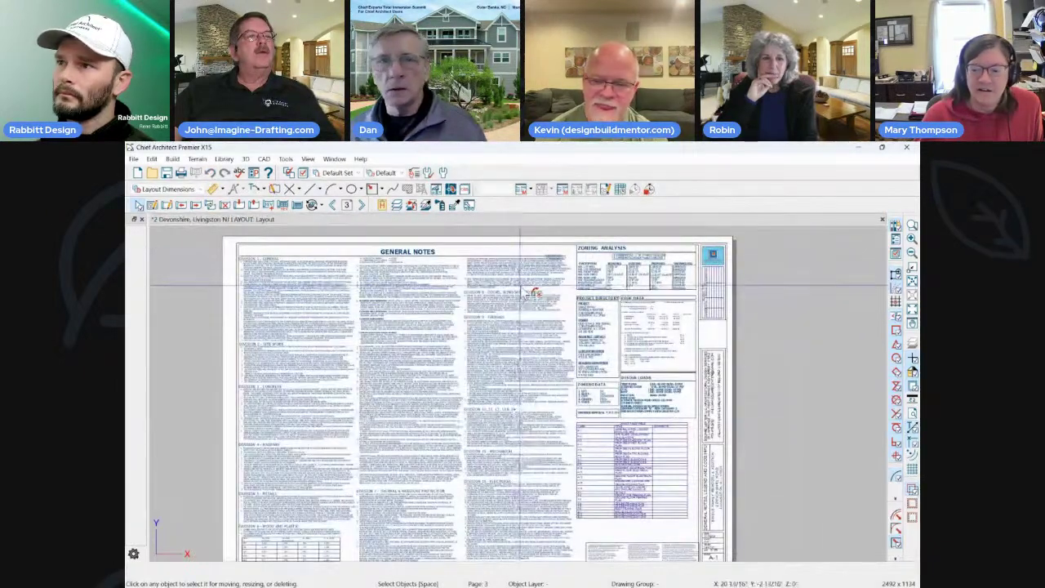
pyautogui.scroll(1, 632, 286)
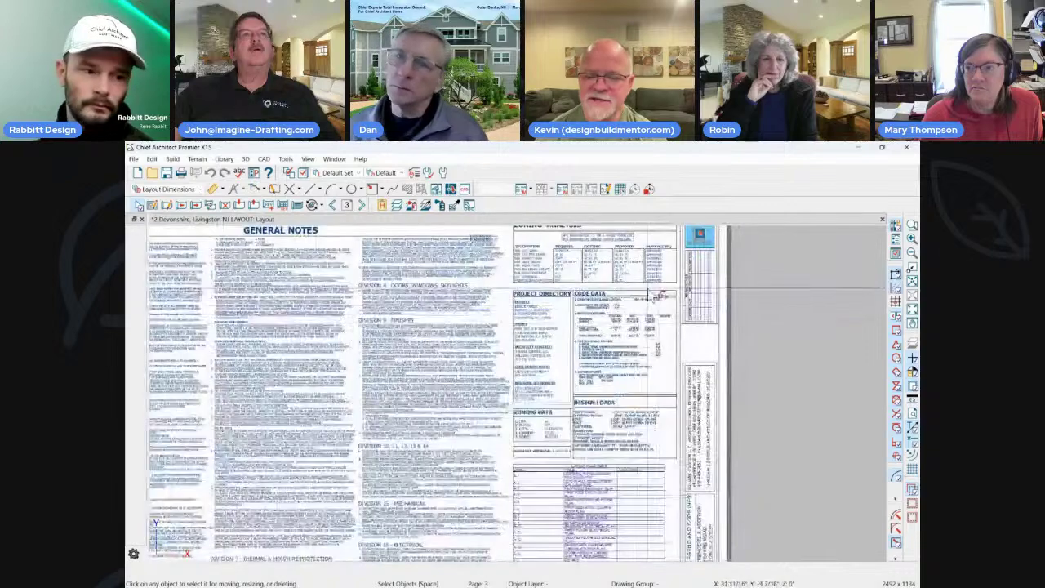
pyautogui.scroll(-1, 603, 286)
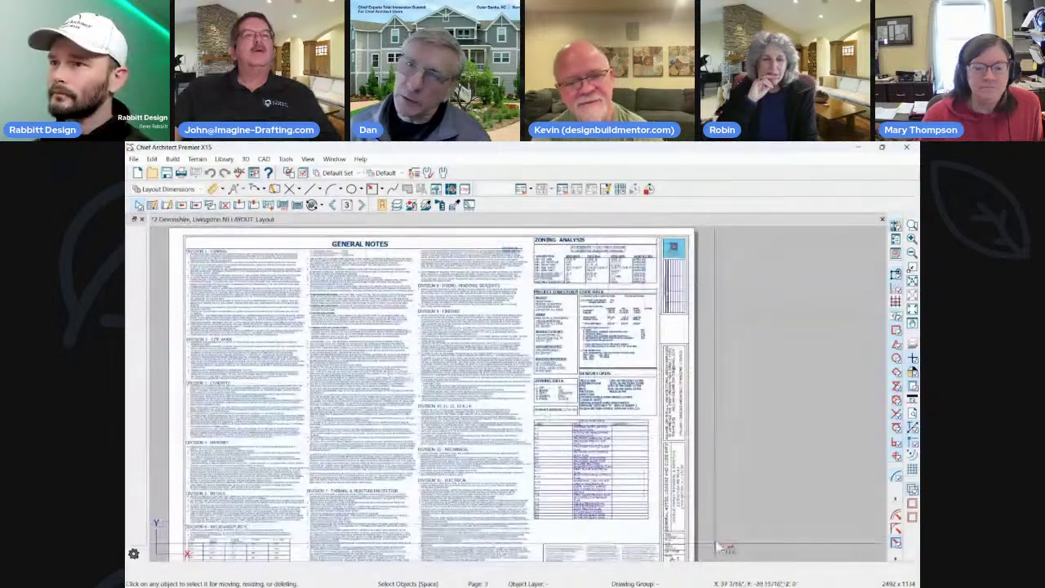
pyautogui.scroll(1, 719, 546)
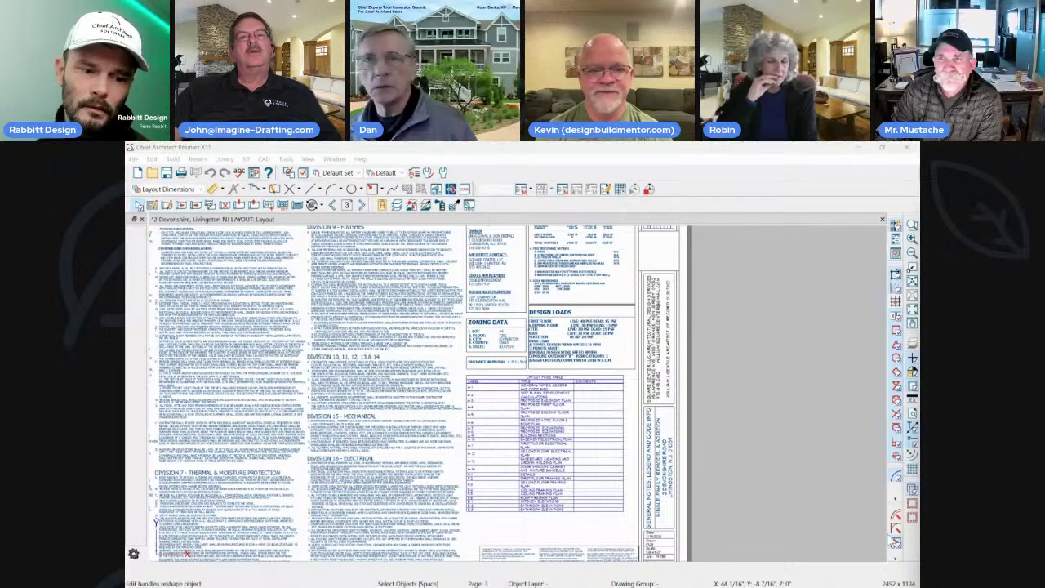
pyautogui.scroll(-2, 802, 428)
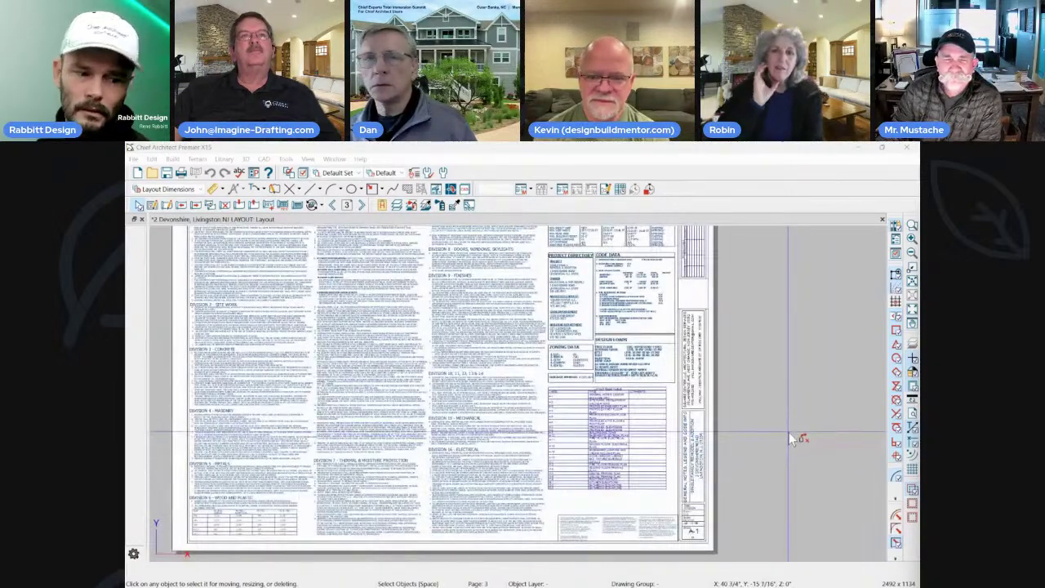
pyautogui.scroll(-2, 767, 464)
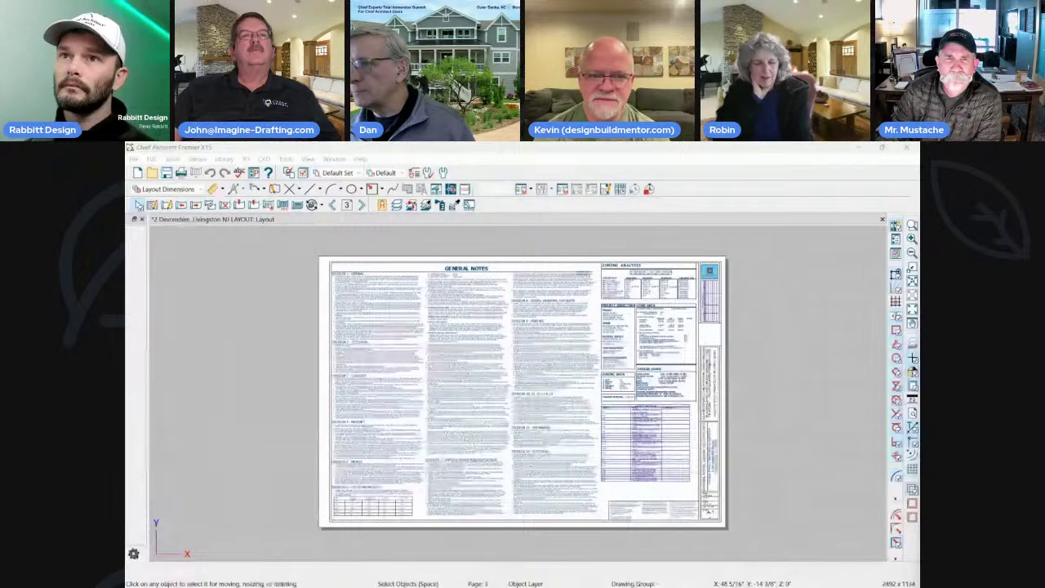
pyautogui.press('super+d')
pyautogui.press('super+d')
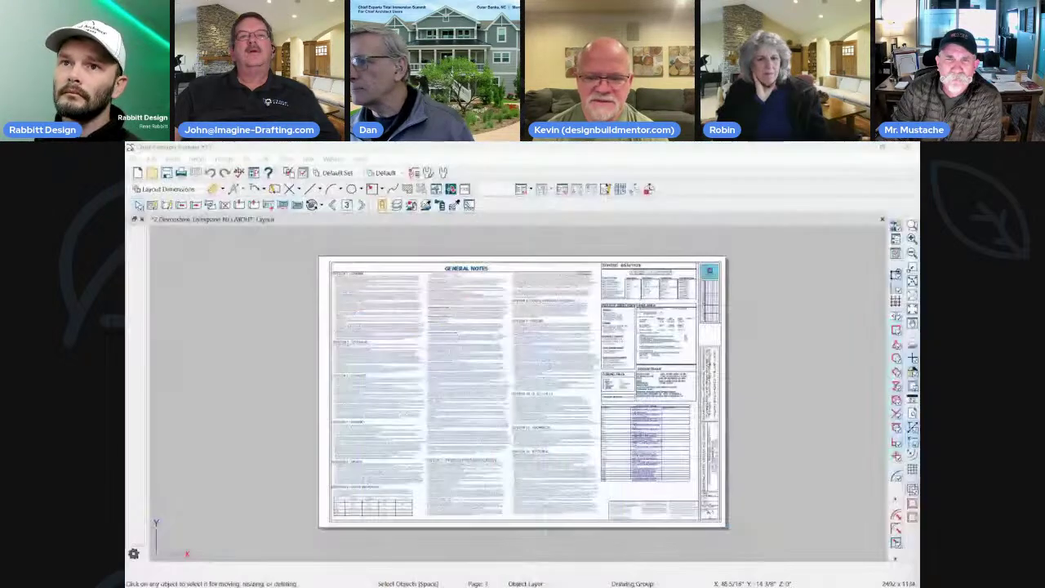
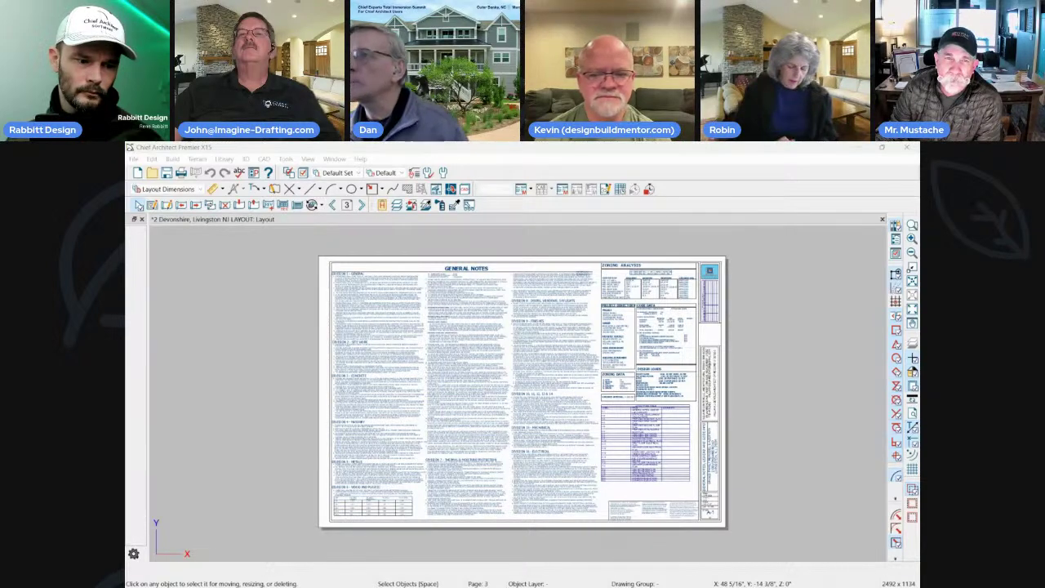
# Drag the Musket Ridge 8 backup folder window over the Chief Architect layout window.
pyautogui.moveTo(920, 270); pyautogui.dragTo(656, 178)
# Scroll through the texture thumbnails in the Musket Ridge 8 backup folder.
pyautogui.scroll(-10, 836, 438)
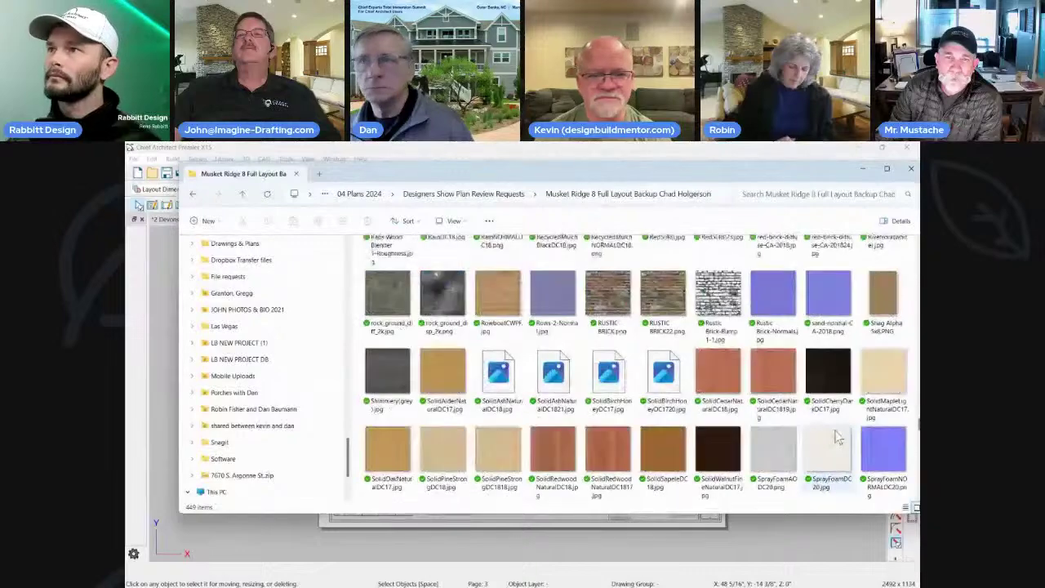
pyautogui.scroll(-10, 837, 439)
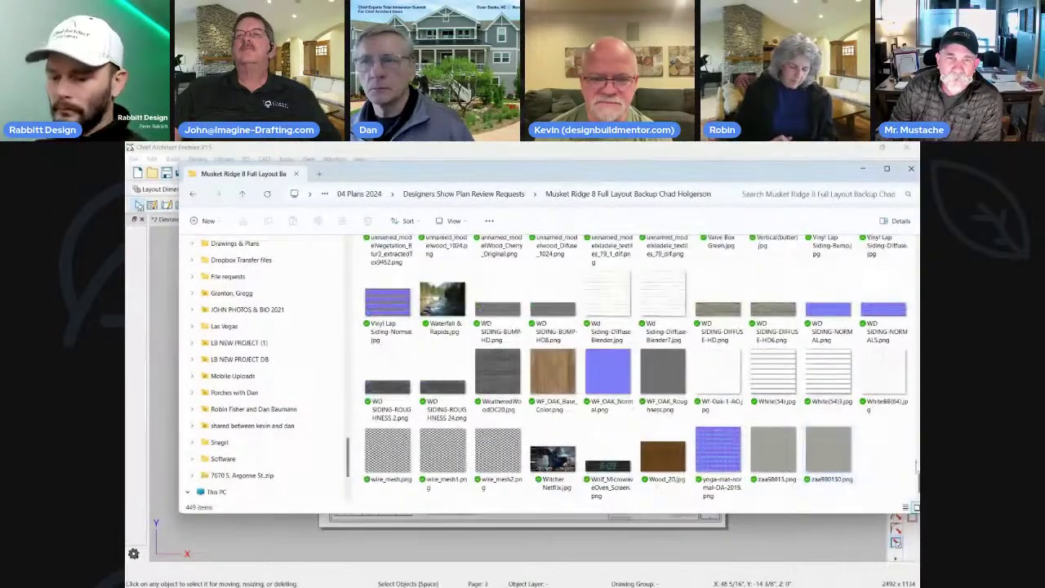
pyautogui.scroll(5, 775, 376)
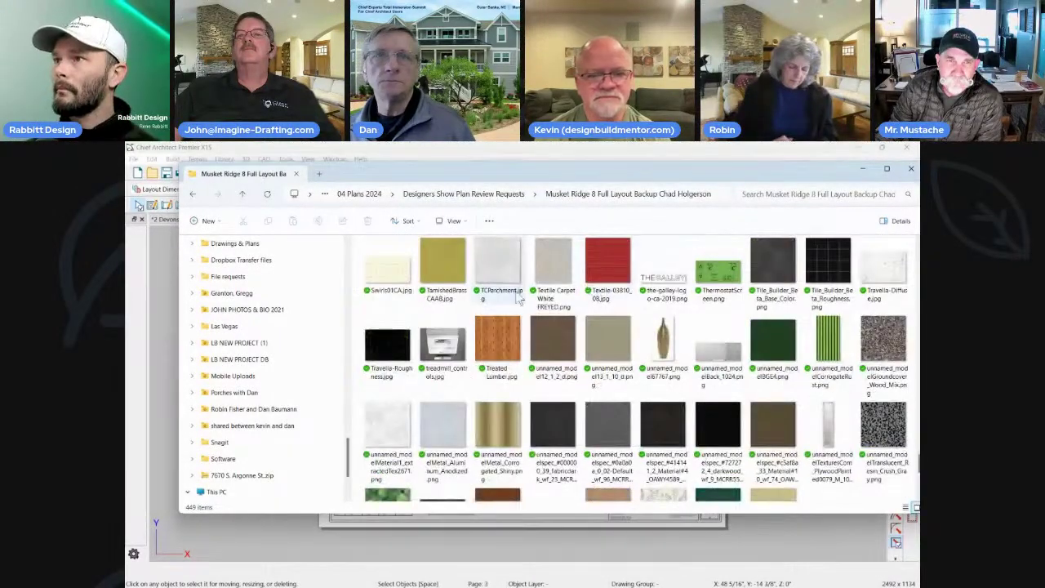
pyautogui.scroll(15, 582, 341)
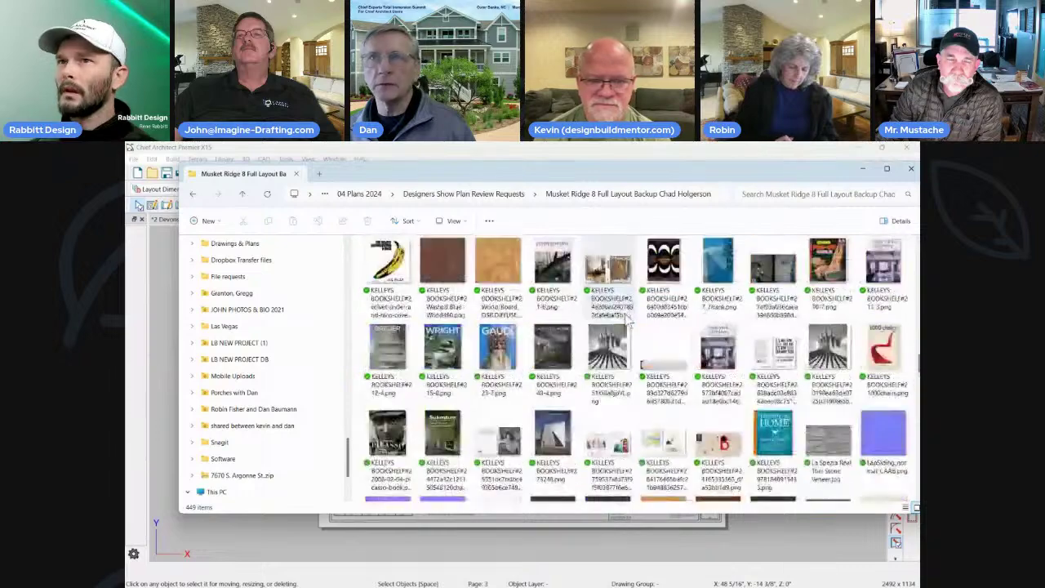
pyautogui.moveTo(659, 176); pyautogui.dragTo(640, 181)
pyautogui.scroll(1, 596, 372)
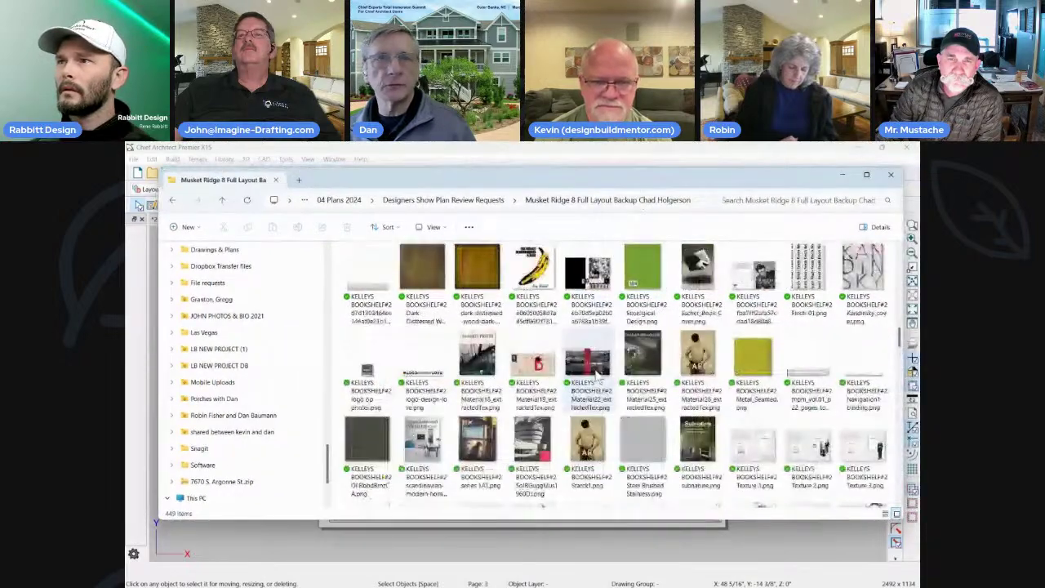
pyautogui.scroll(2, 490, 422)
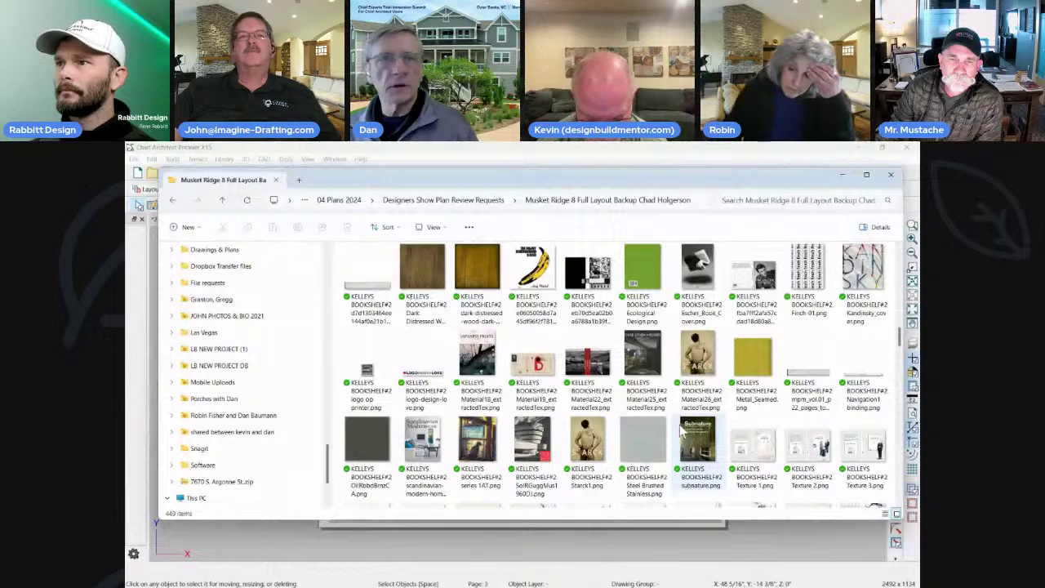
pyautogui.scroll(5, 679, 432)
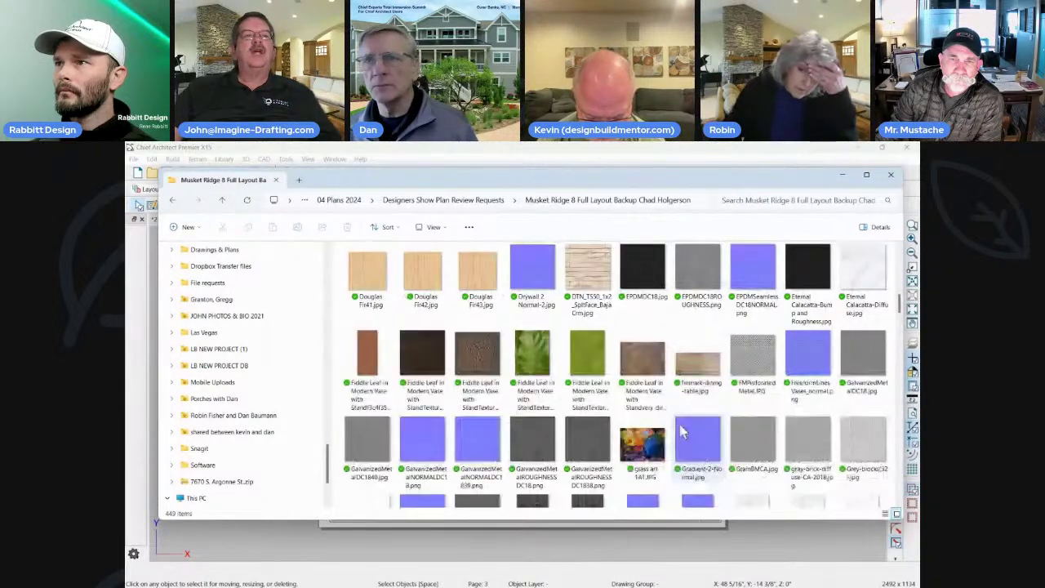
pyautogui.scroll(5, 683, 432)
pyautogui.scroll(5, 683, 432)
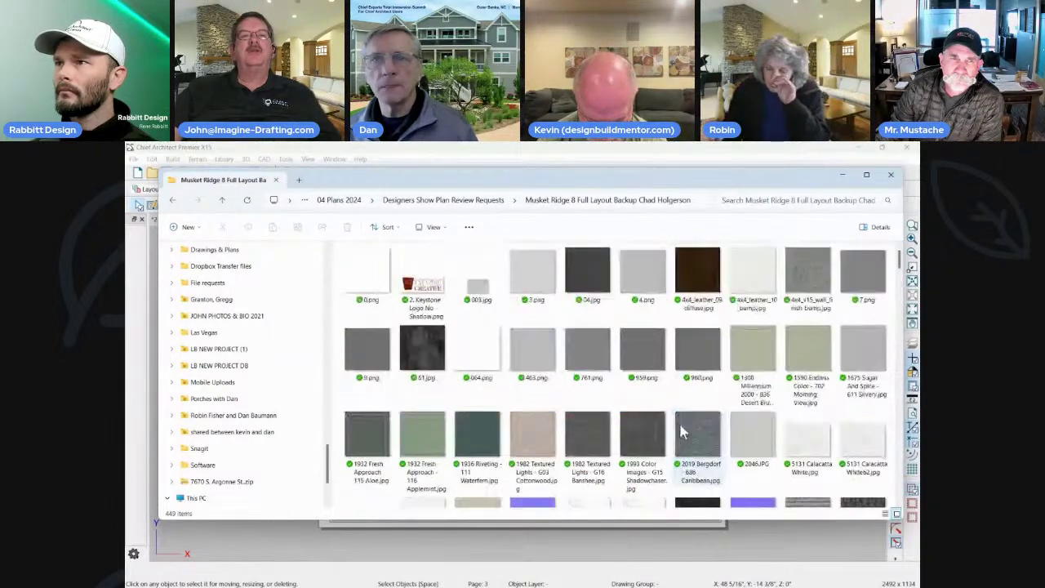
# Switch the folder to Details view, listing file dates, types and sizes.
pyautogui.scroll(-3, 683, 432)
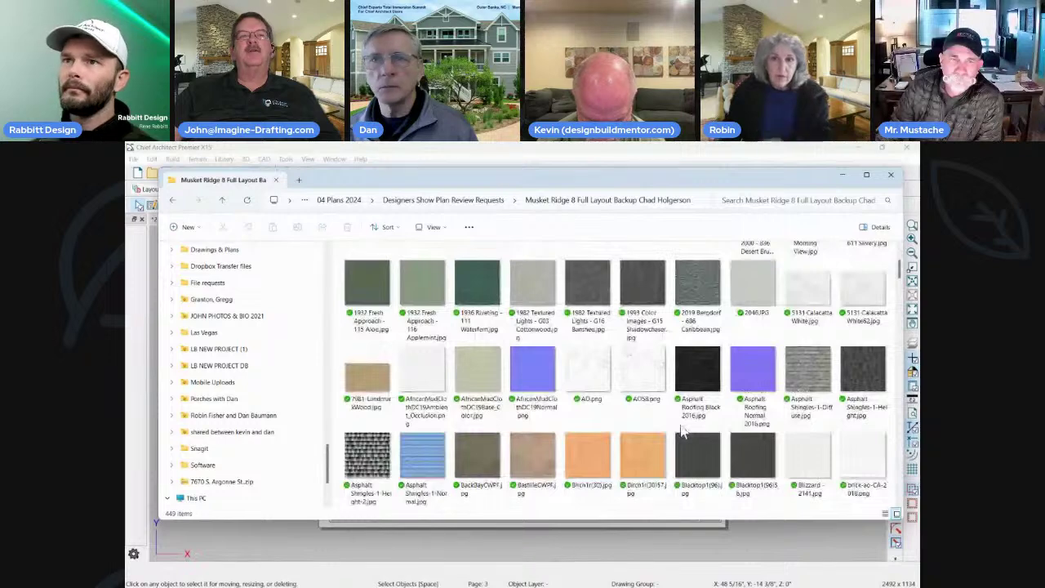
pyautogui.scroll(-3, 683, 432)
pyautogui.scroll(-2, 683, 433)
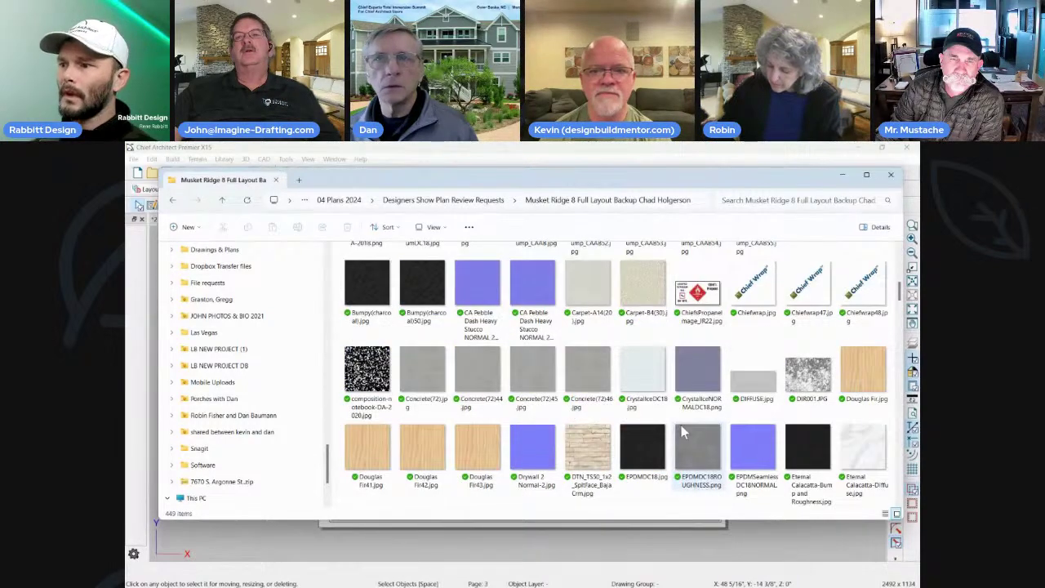
pyautogui.scroll(-2, 683, 433)
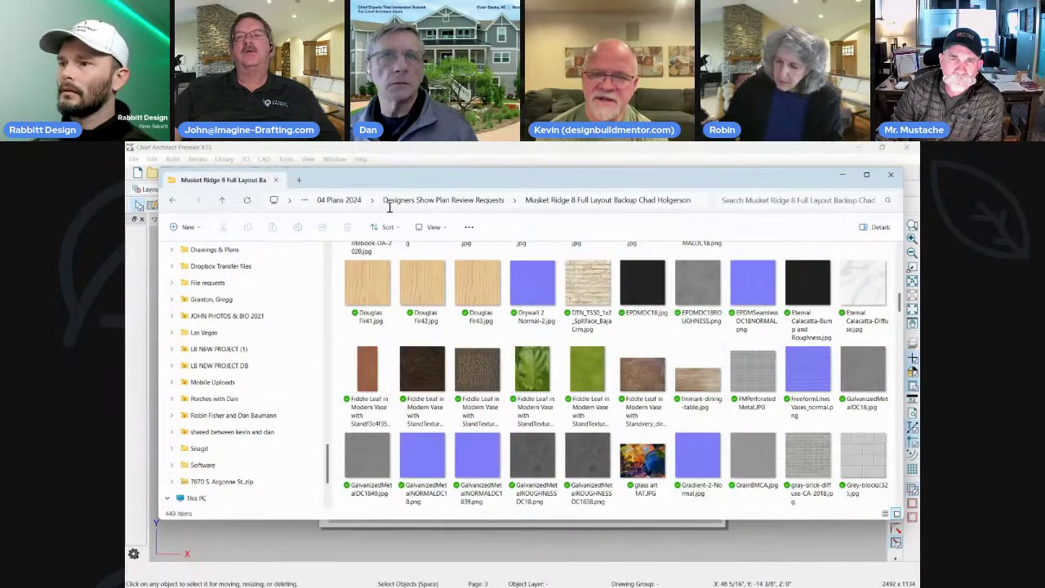
pyautogui.click(432, 228)
pyautogui.click(444, 337)
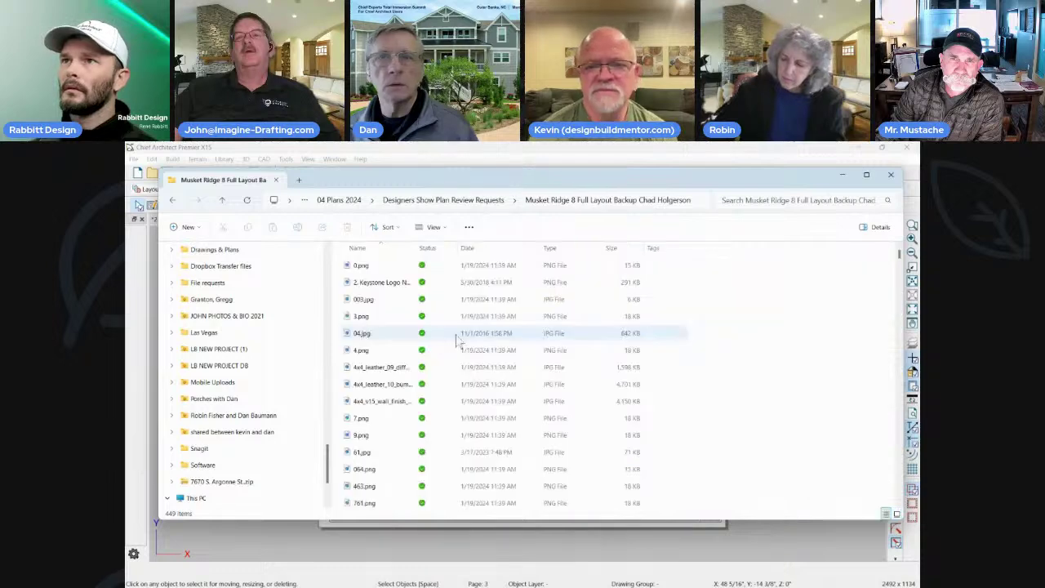
# Widen the Name column and sort the backup files by type to reach the PLAN files.
pyautogui.doubleClick(415, 247)
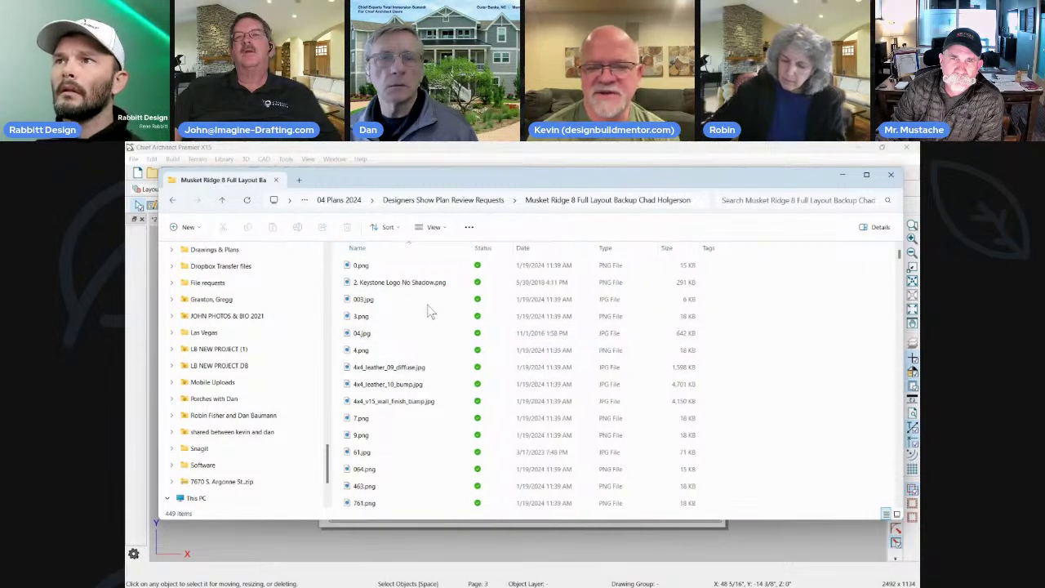
pyautogui.click(616, 249)
pyautogui.scroll(-10, 677, 467)
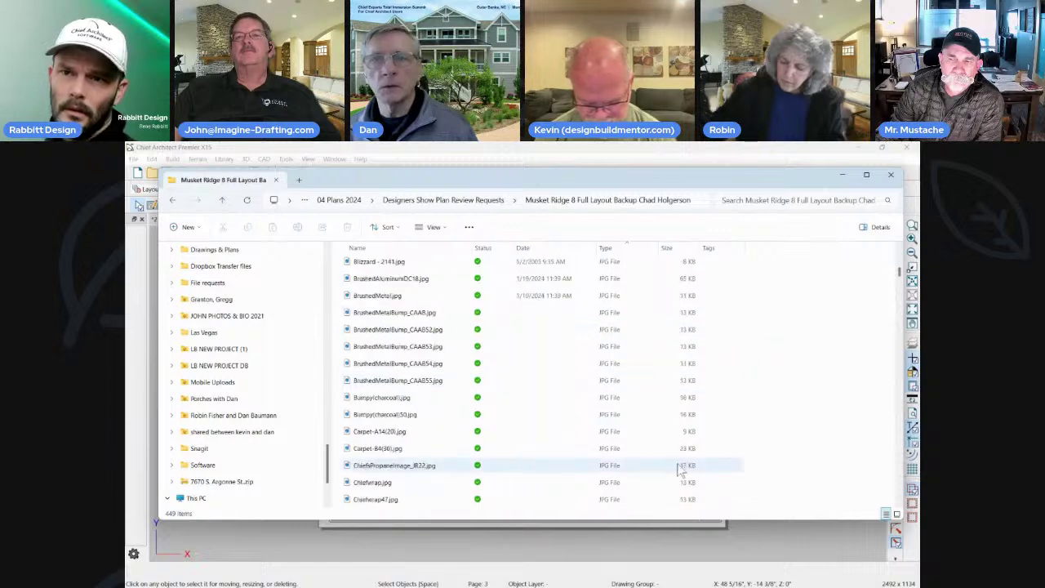
pyautogui.scroll(-20, 678, 471)
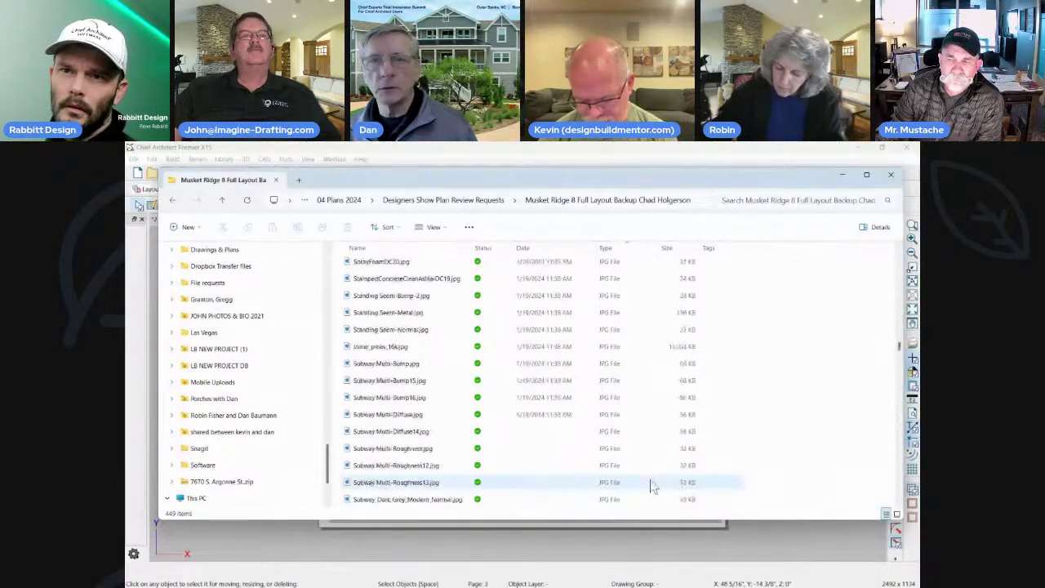
pyautogui.scroll(-6, 651, 491)
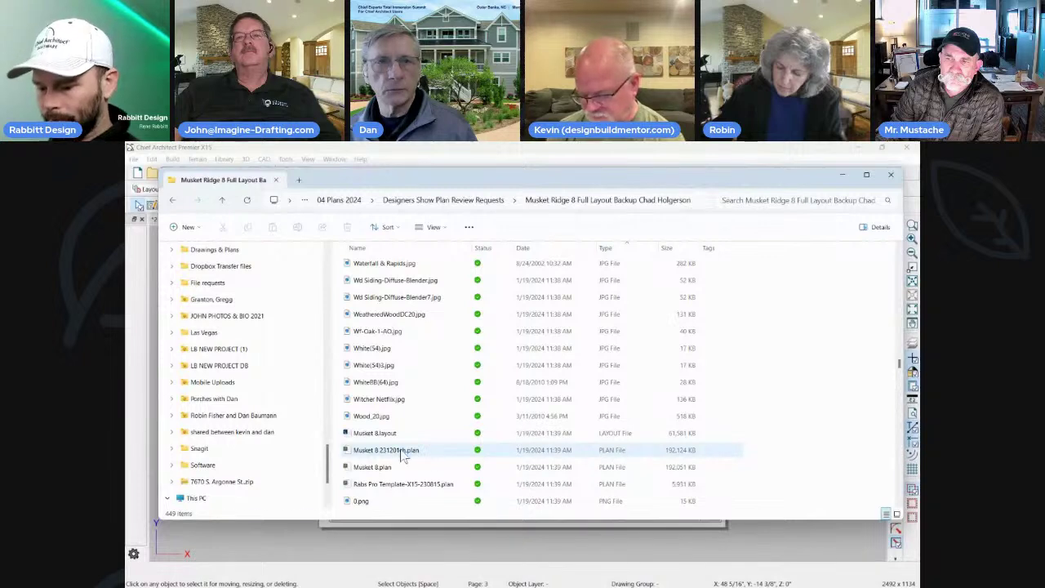
# Open Musket 8 231201ch.plan in Chief Architect, accepting the missing-font notice.
pyautogui.click(402, 456)
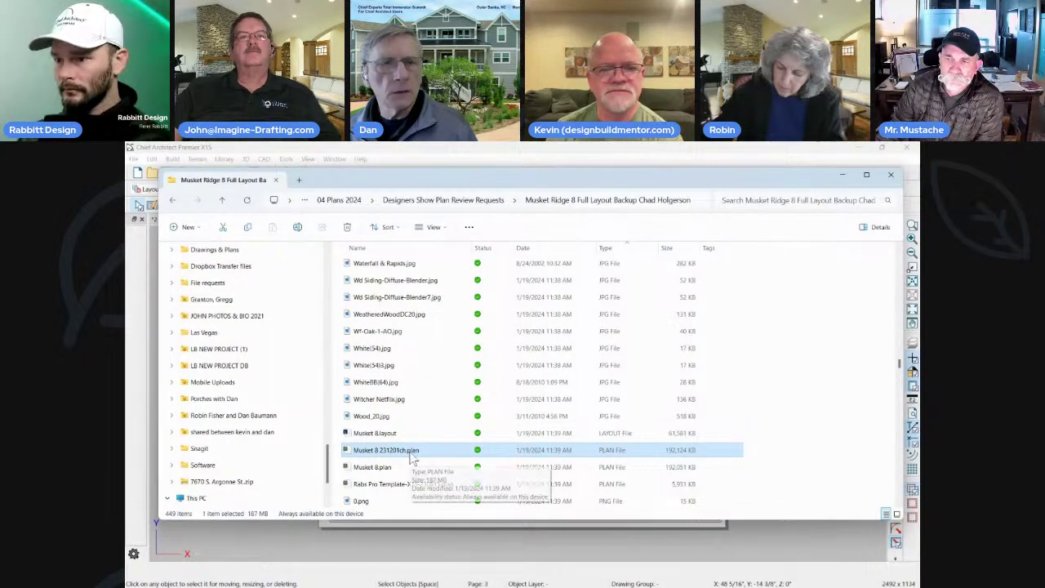
pyautogui.click(373, 470)
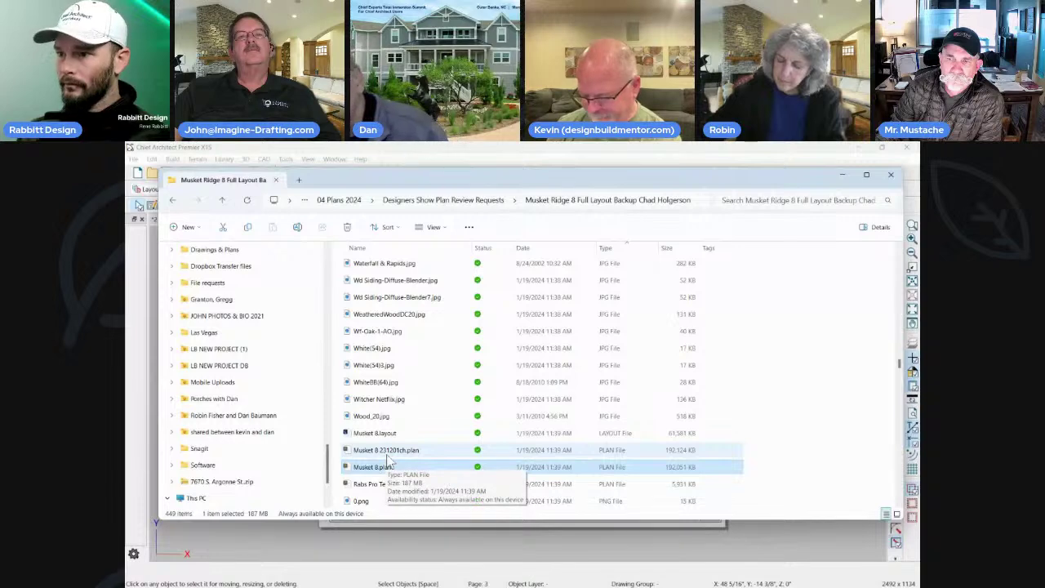
pyautogui.click(390, 454)
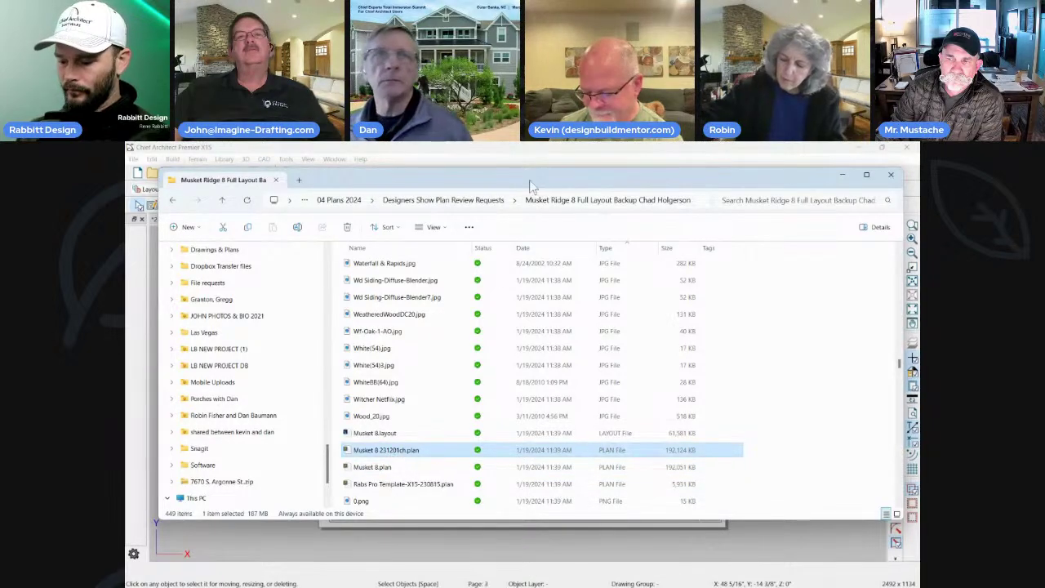
pyautogui.moveTo(390, 453); pyautogui.dragTo(256, 373)
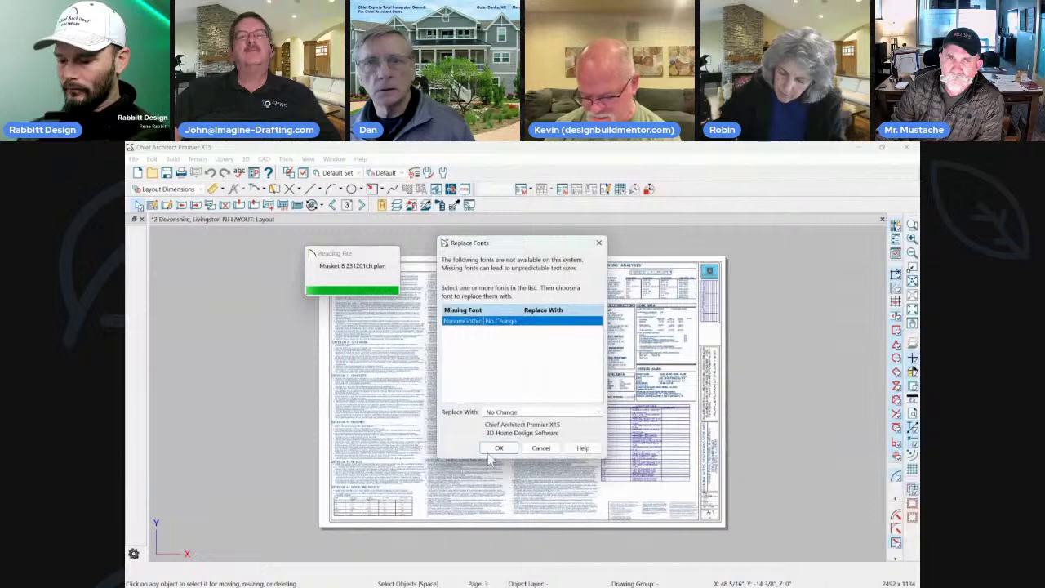
pyautogui.click(497, 446)
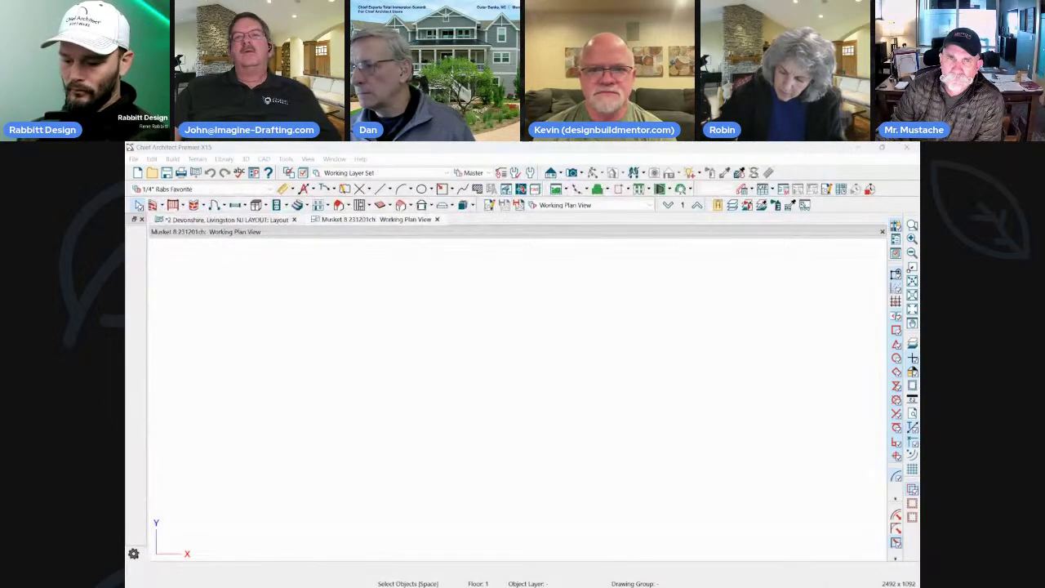
# Drag Musket 8.layout into Chief Architect and accept both missing-font notices.
pyautogui.hotkey('alt', 'Tab')
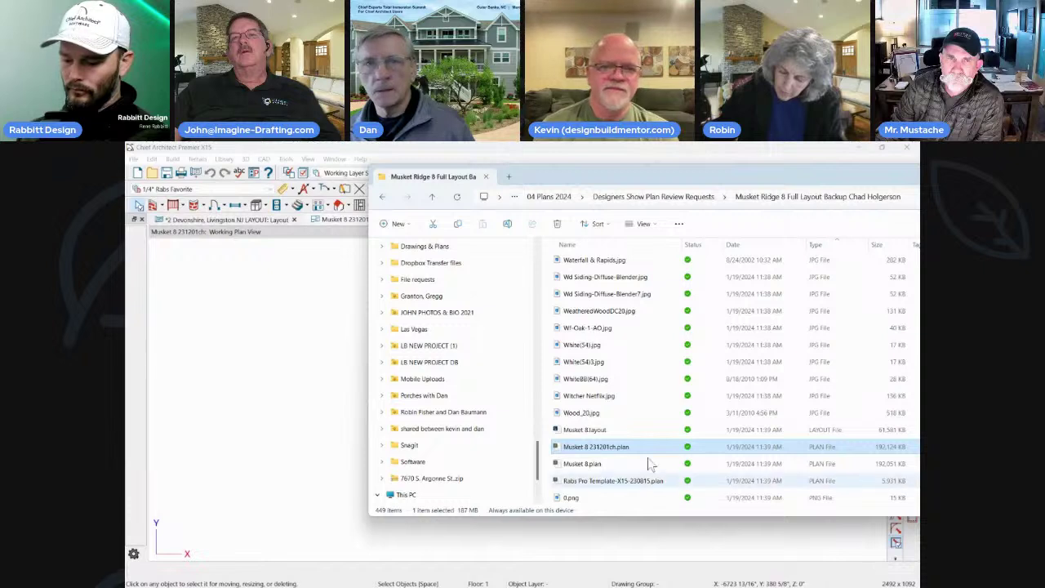
pyautogui.click(618, 431)
pyautogui.moveTo(618, 434); pyautogui.dragTo(286, 398)
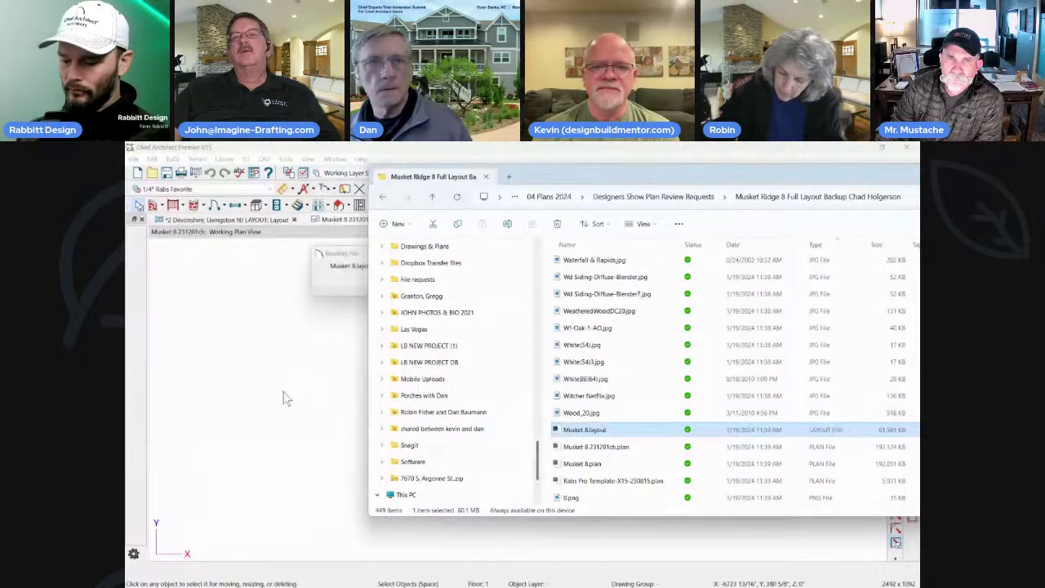
pyautogui.click(313, 380)
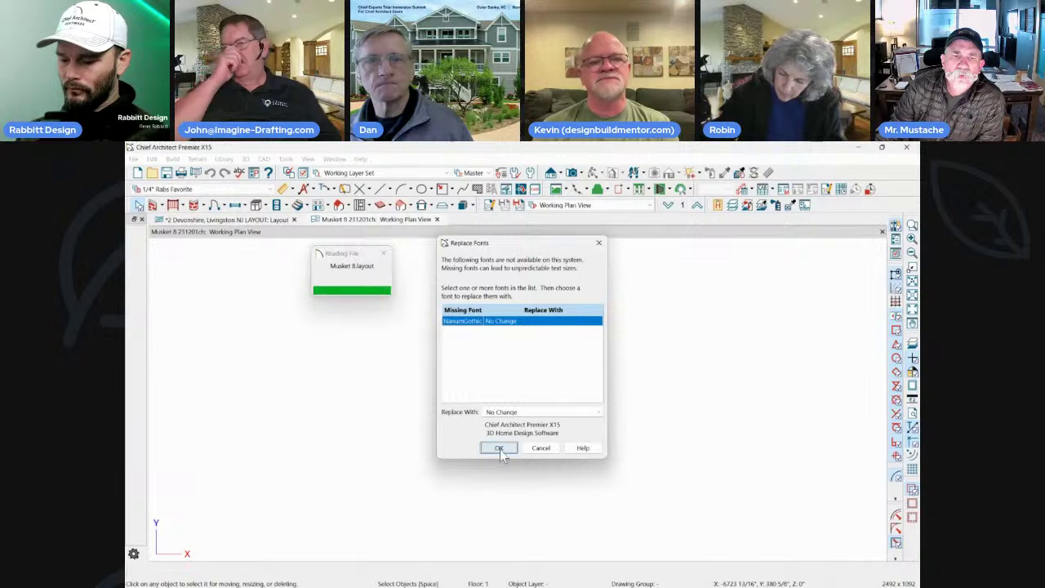
pyautogui.click(499, 448)
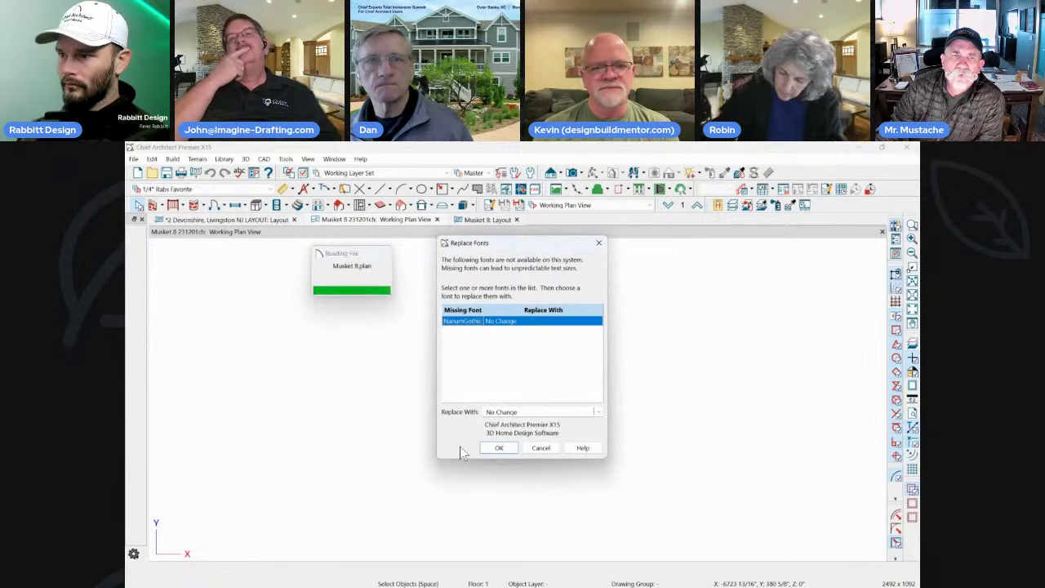
pyautogui.click(500, 448)
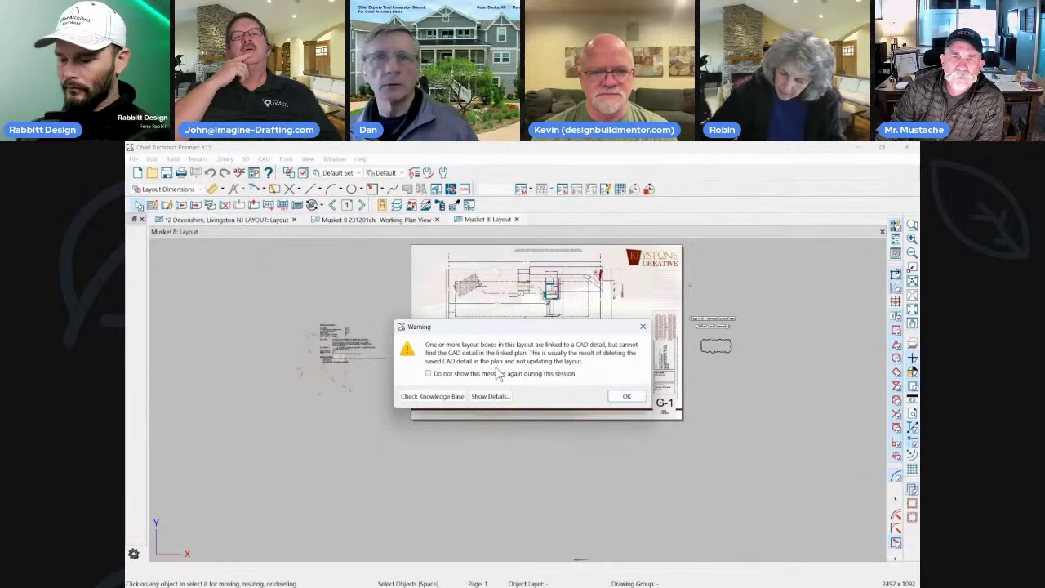
# Dismiss the missing CAD detail warning and page through the layout sheets up to A-5.
pyautogui.click(626, 396)
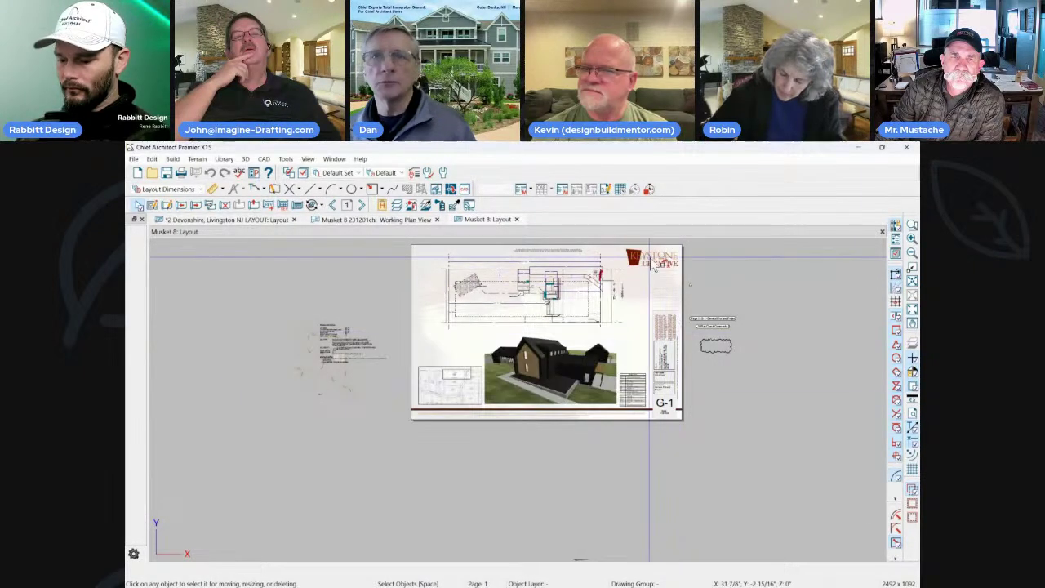
pyautogui.scroll(3, 482, 267)
pyautogui.scroll(1, 572, 245)
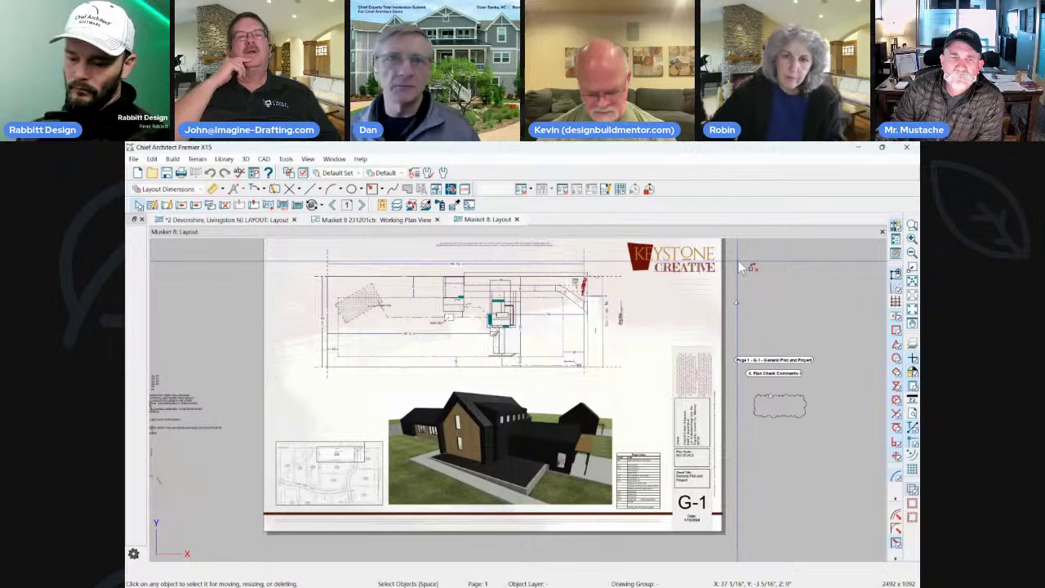
pyautogui.scroll(-1, 761, 281)
pyautogui.scroll(1, 761, 282)
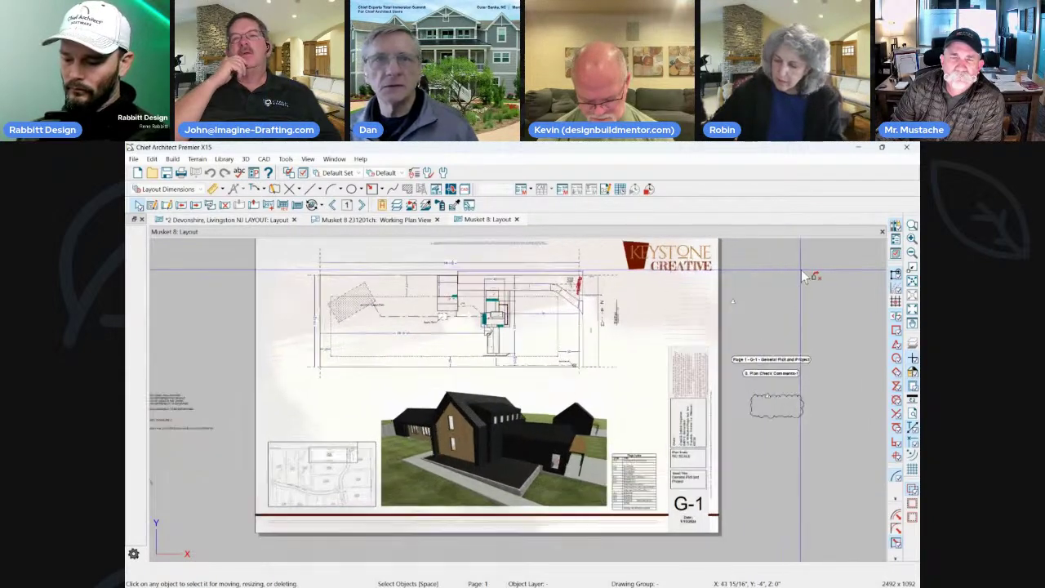
pyautogui.click(362, 205)
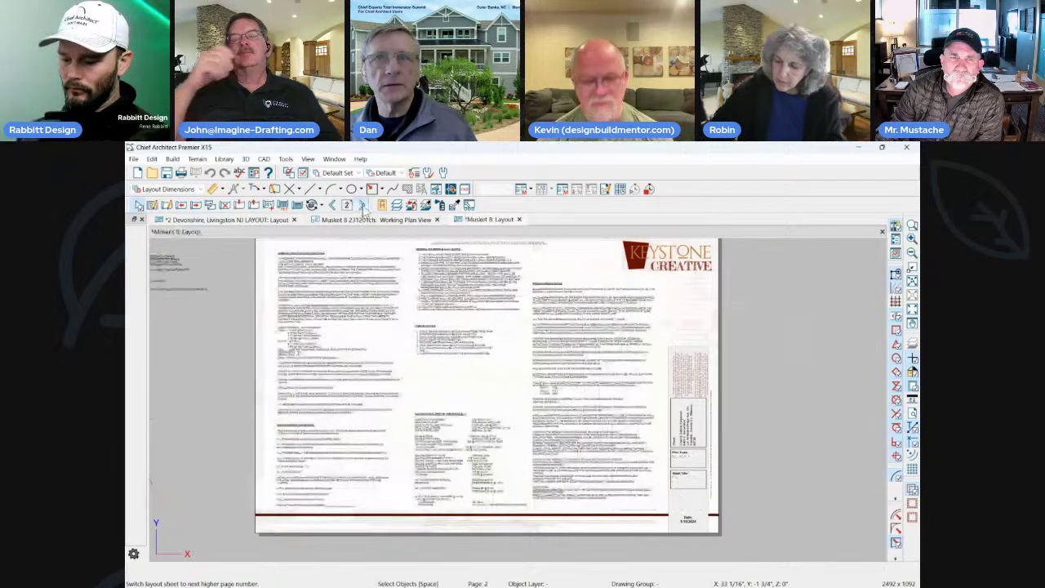
pyautogui.click(362, 205)
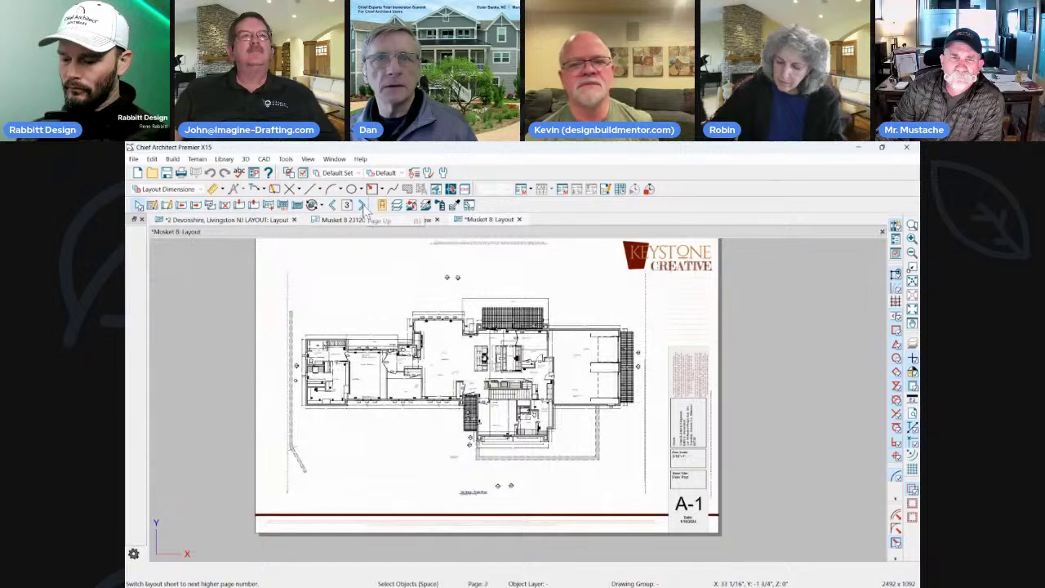
pyautogui.click(362, 205)
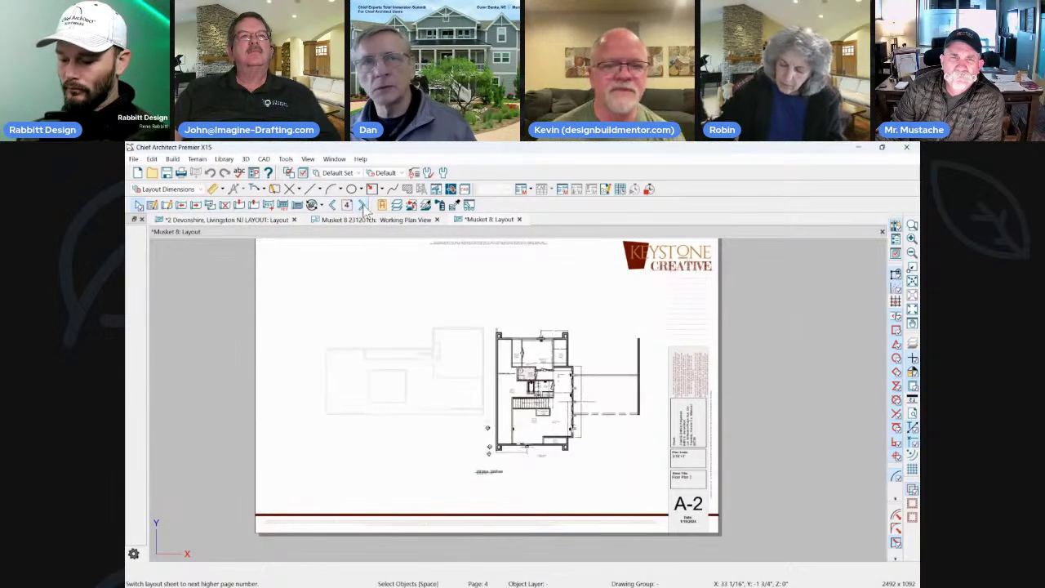
pyautogui.click(361, 205)
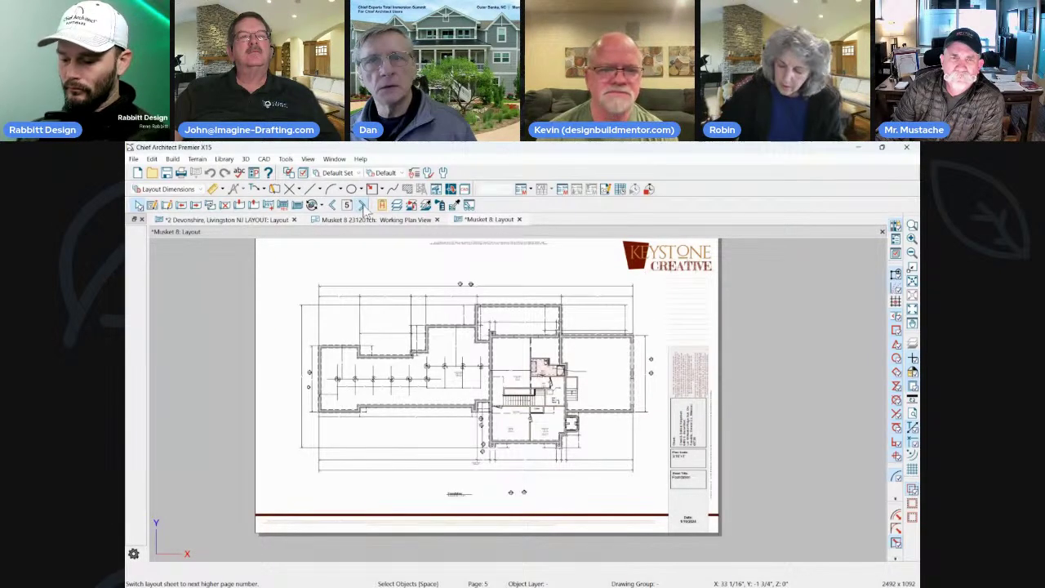
pyautogui.click(361, 205)
pyautogui.click(362, 205)
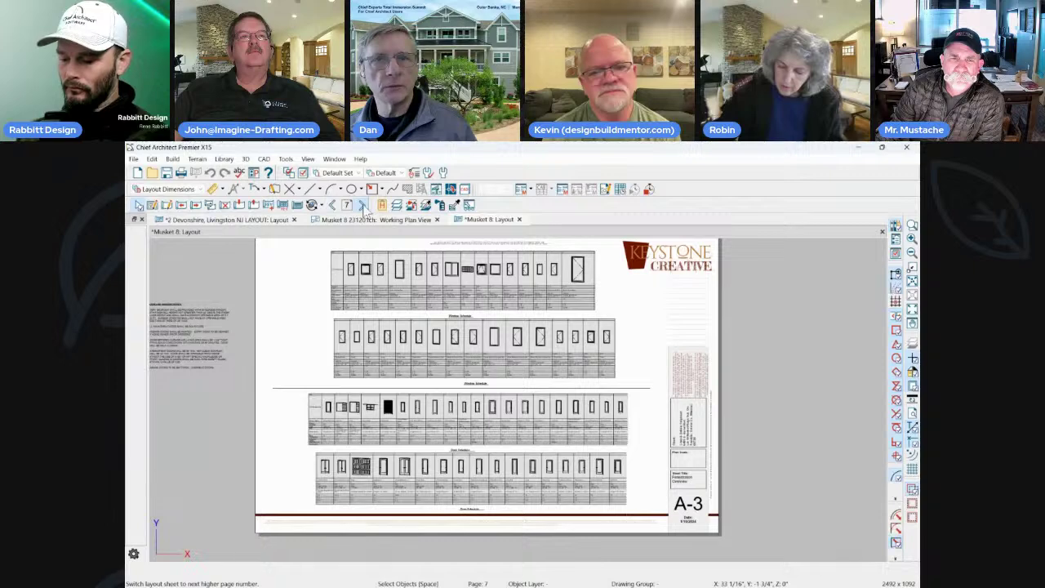
pyautogui.click(362, 205)
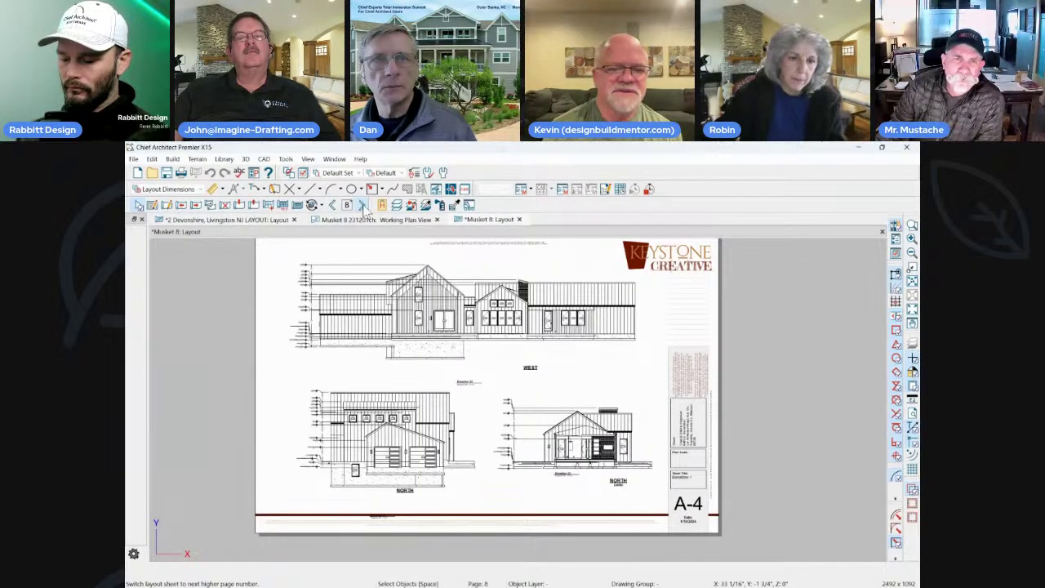
pyautogui.click(362, 205)
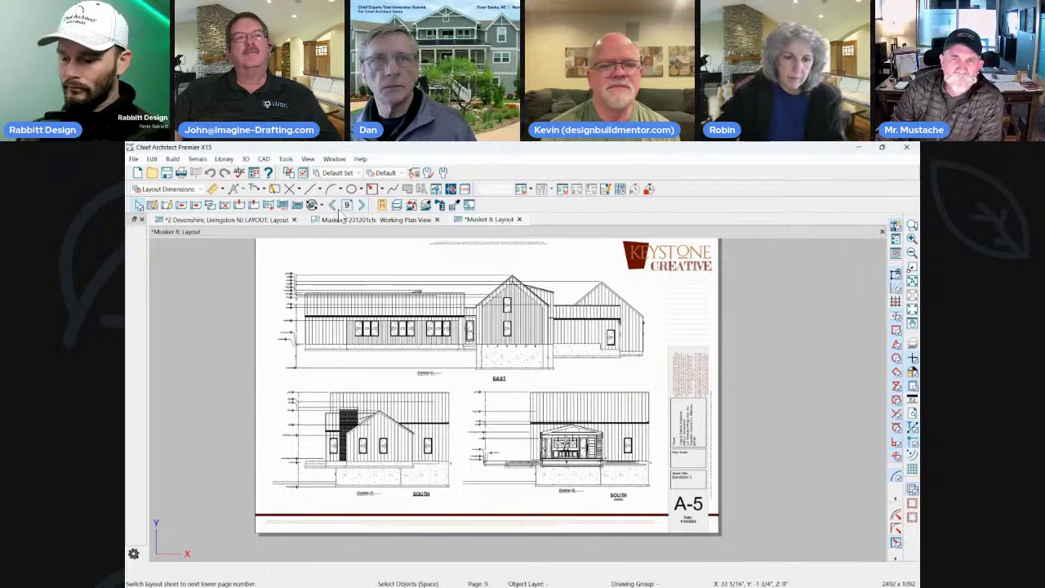
# Return to sheet A-3 and open the top Window Schedule's source view.
pyautogui.click(333, 205)
pyautogui.click(332, 205)
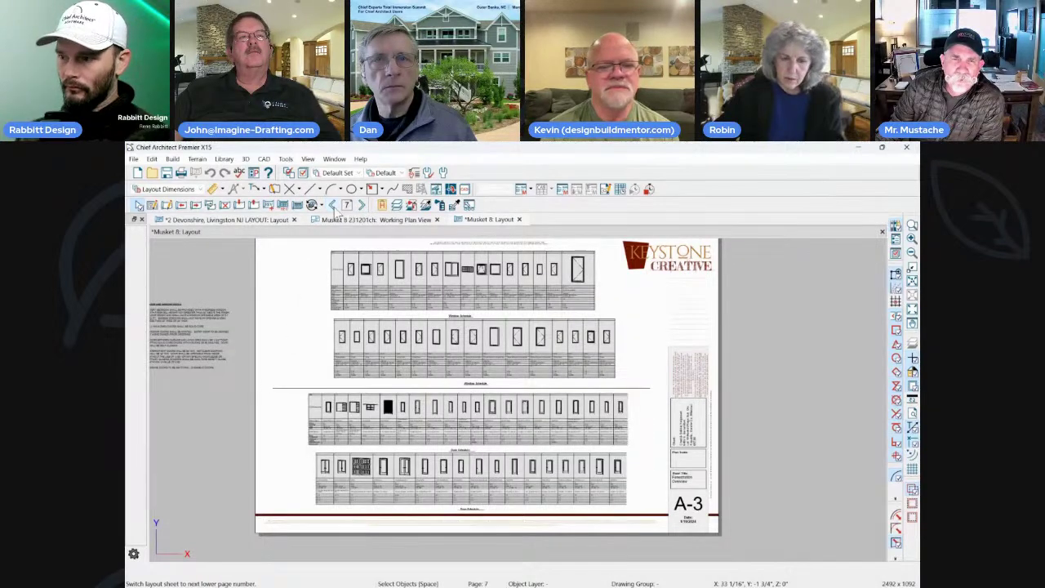
pyautogui.scroll(2, 418, 281)
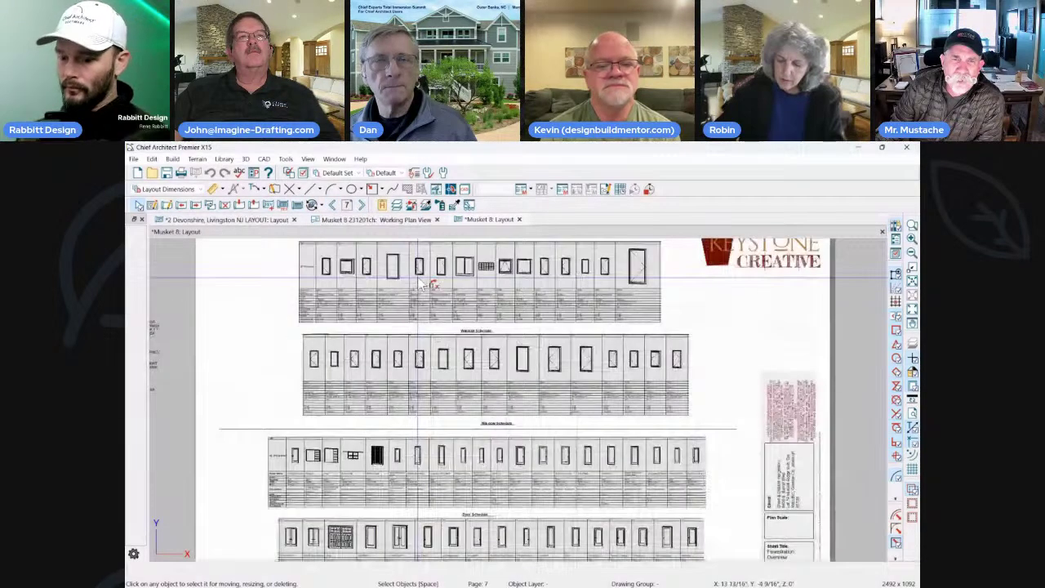
pyautogui.click(418, 281)
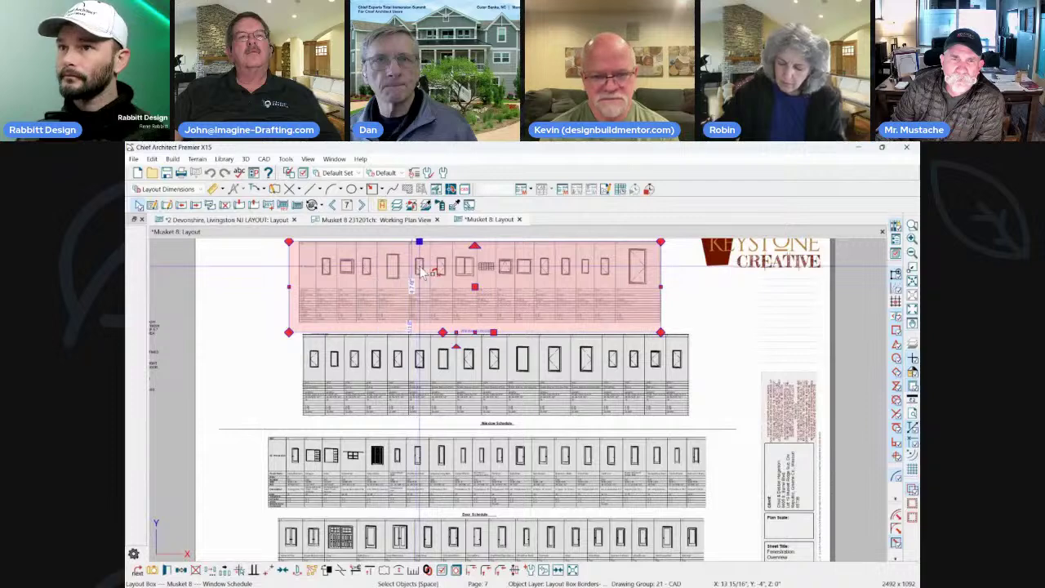
pyautogui.doubleClick(419, 267)
# Select the window schedule, open its Schedule Specification, and cancel without changes.
pyautogui.scroll(-1, 565, 296)
pyautogui.scroll(3, 651, 483)
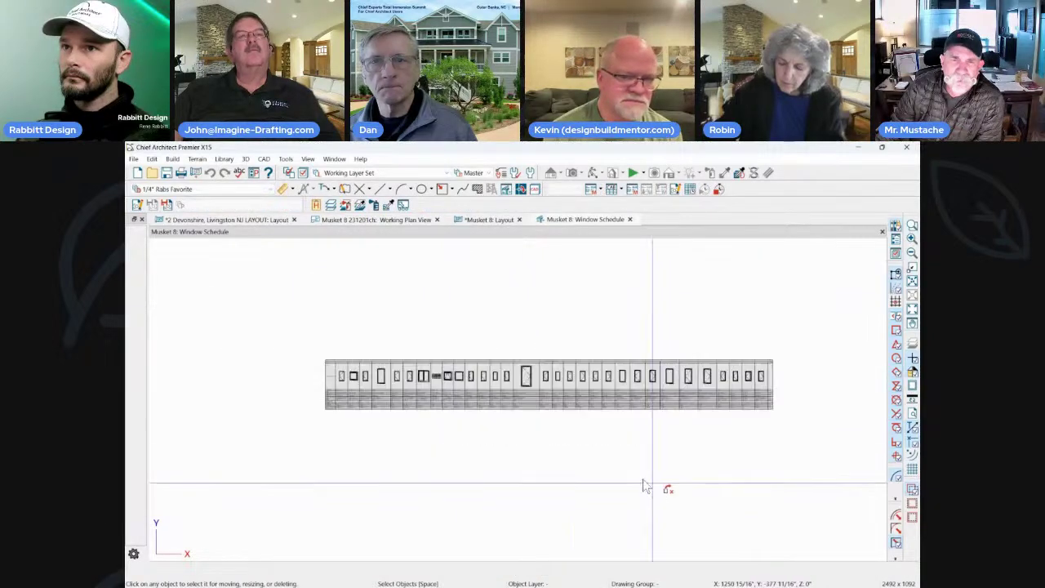
pyautogui.click(587, 379)
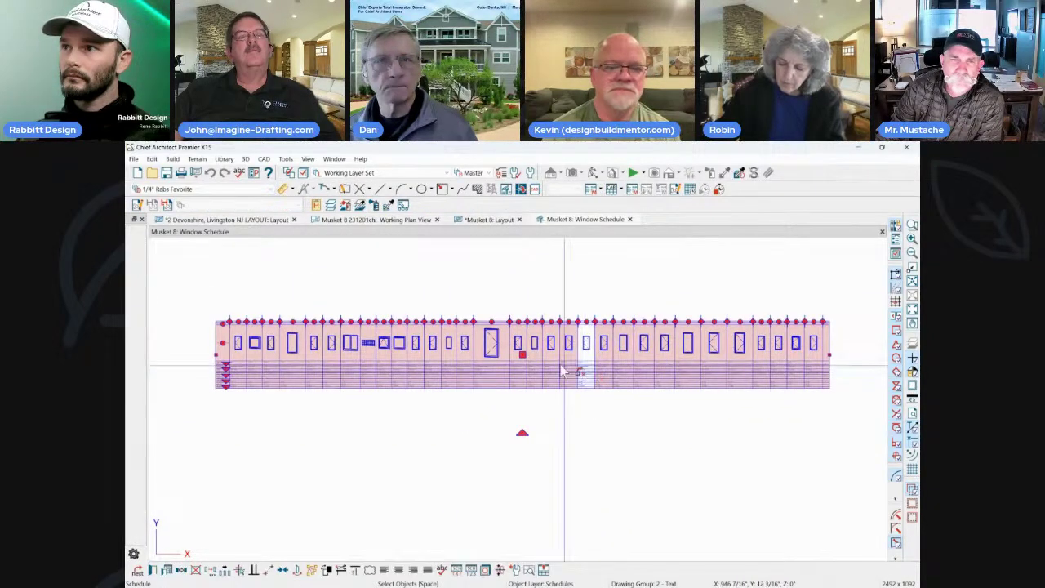
pyautogui.click(566, 355)
pyautogui.scroll(1, 394, 432)
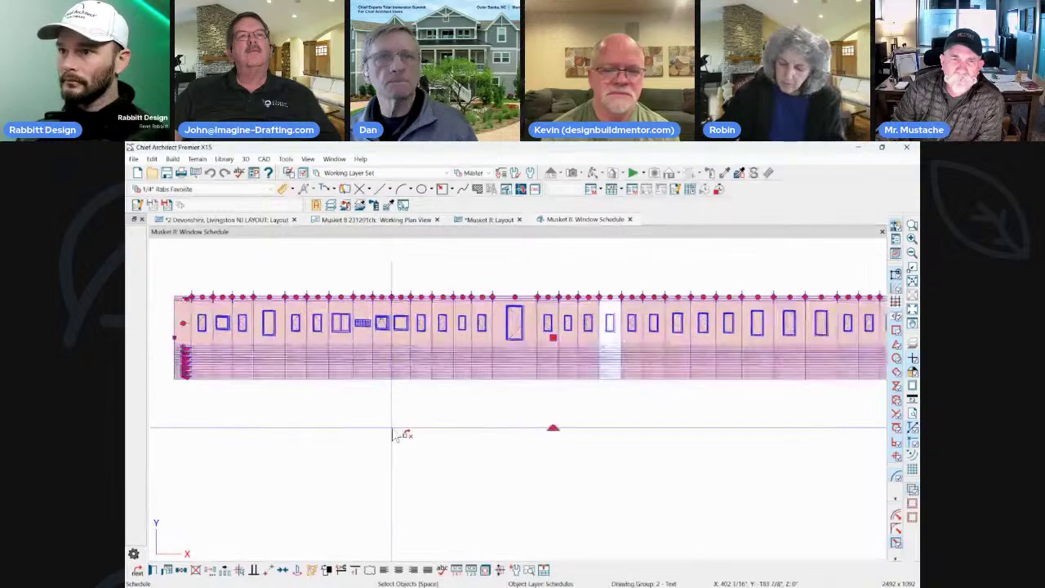
pyautogui.click(395, 433)
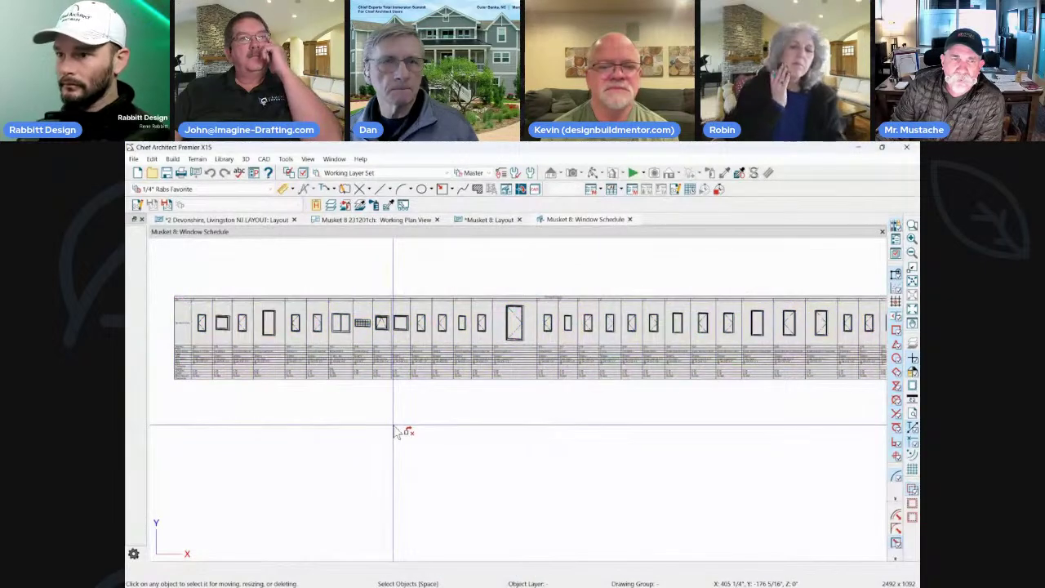
pyautogui.scroll(1, 174, 341)
pyautogui.scroll(2, 173, 341)
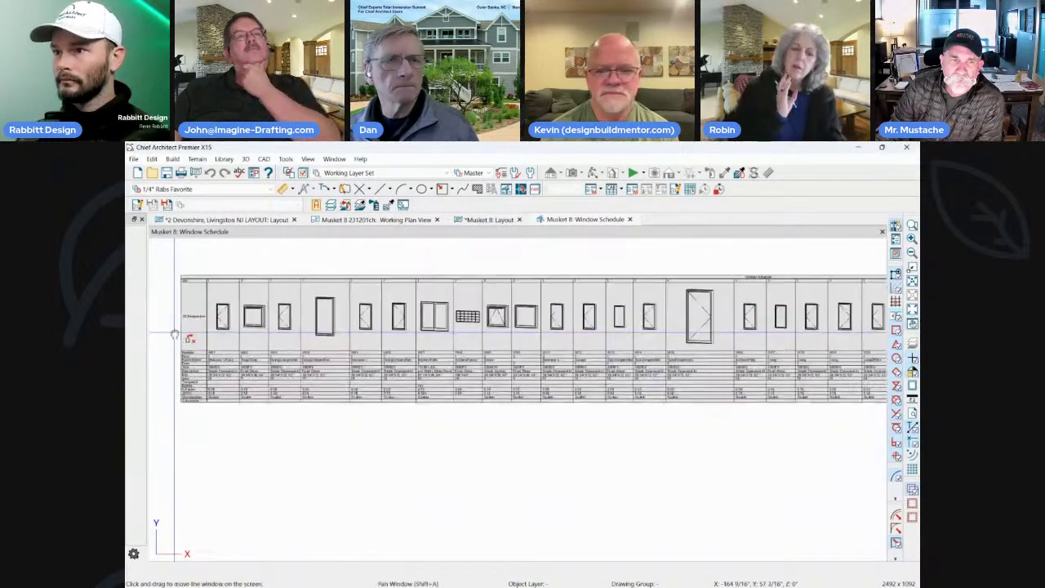
pyautogui.doubleClick(186, 338)
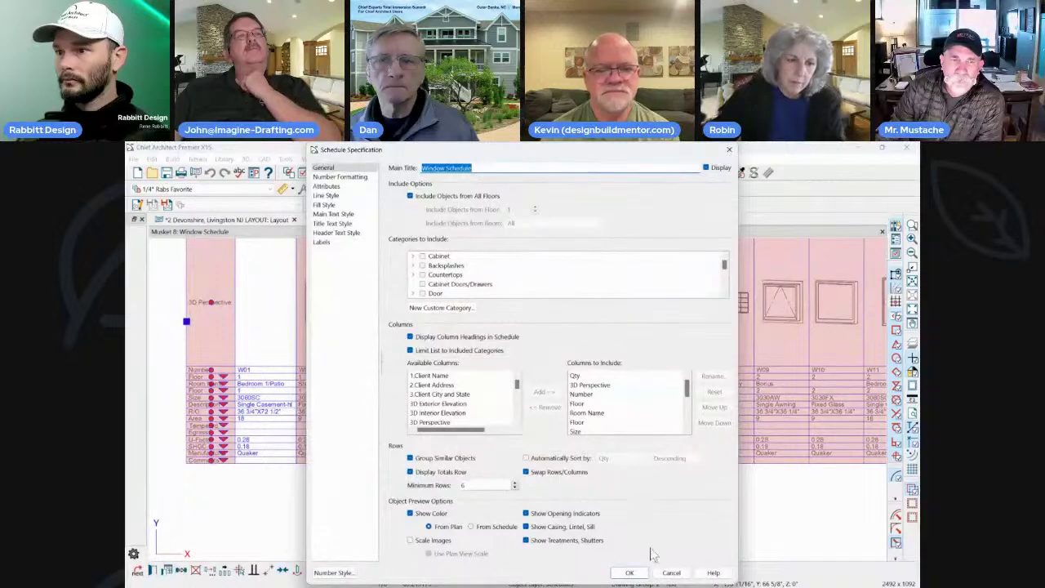
pyautogui.click(671, 572)
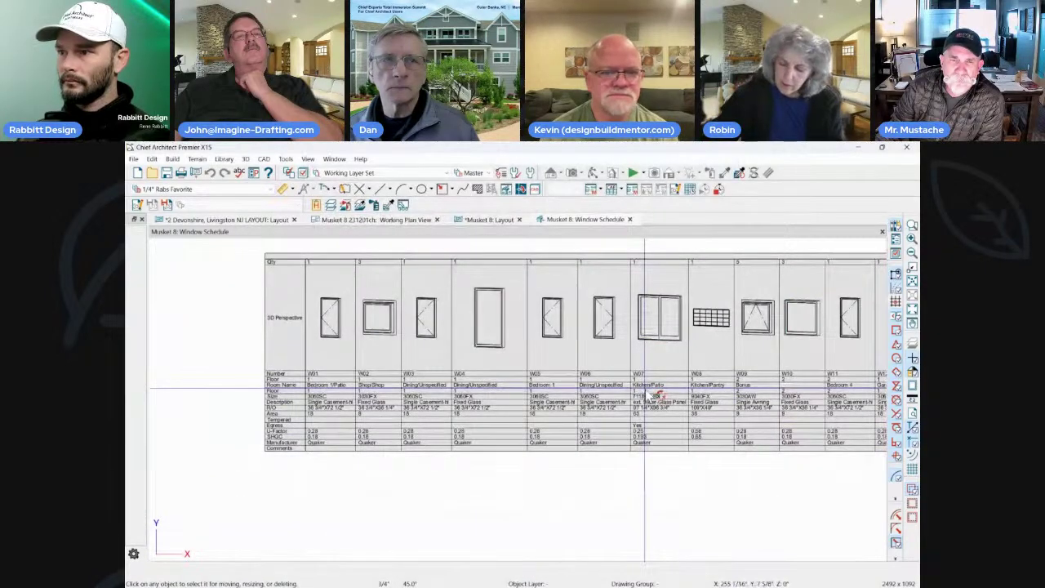
# Reselect the window schedule and reopen its Schedule Specification dialog.
pyautogui.scroll(-2, 381, 430)
pyautogui.scroll(1, 695, 426)
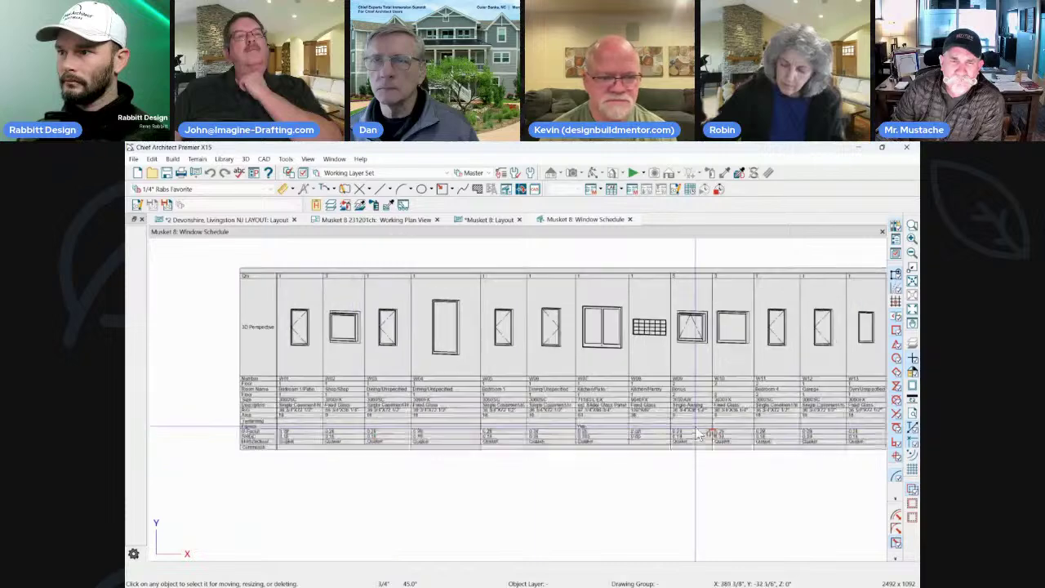
pyautogui.scroll(1, 695, 434)
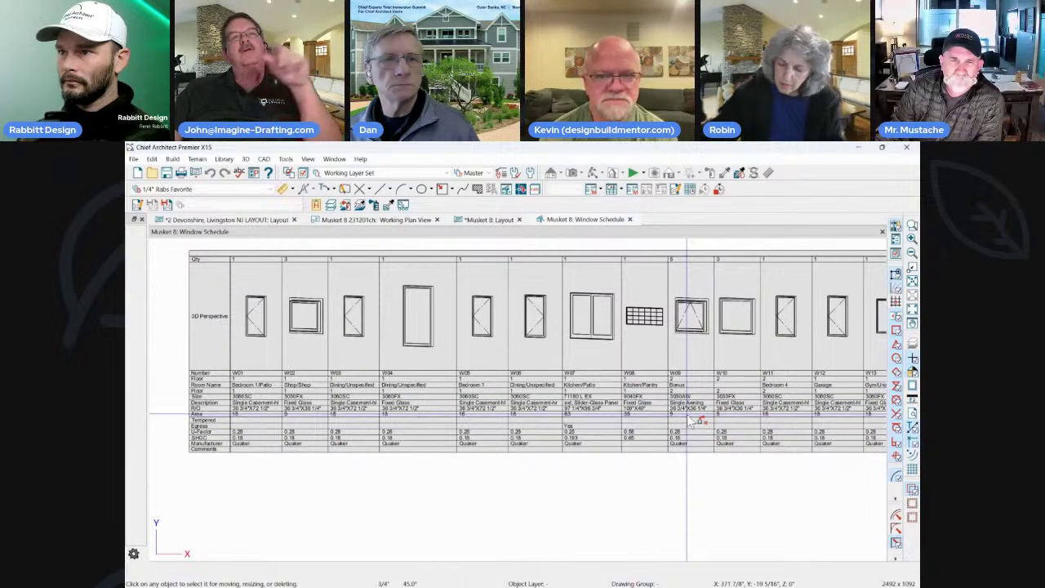
pyautogui.click(693, 419)
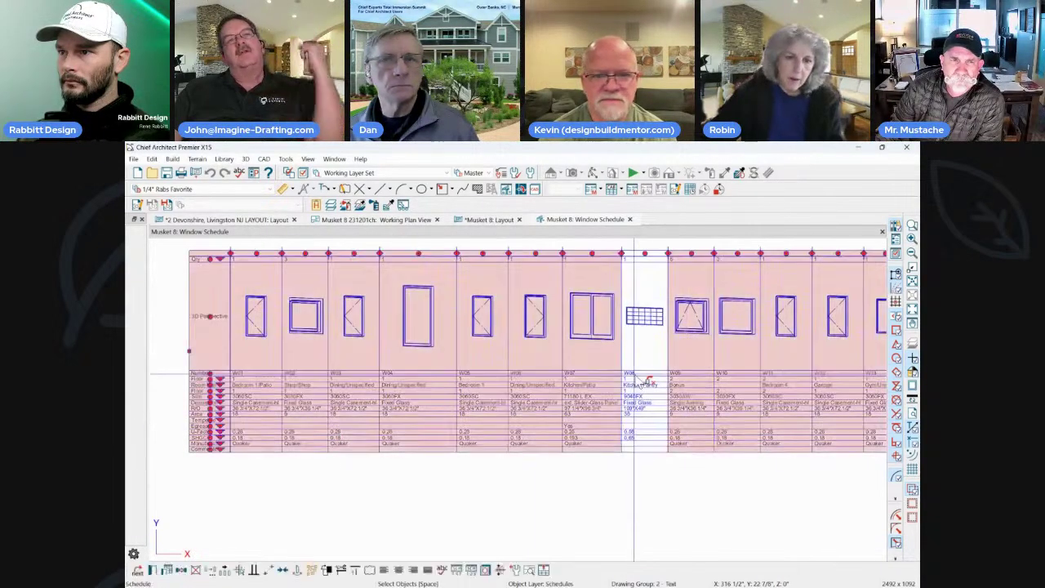
pyautogui.doubleClick(598, 396)
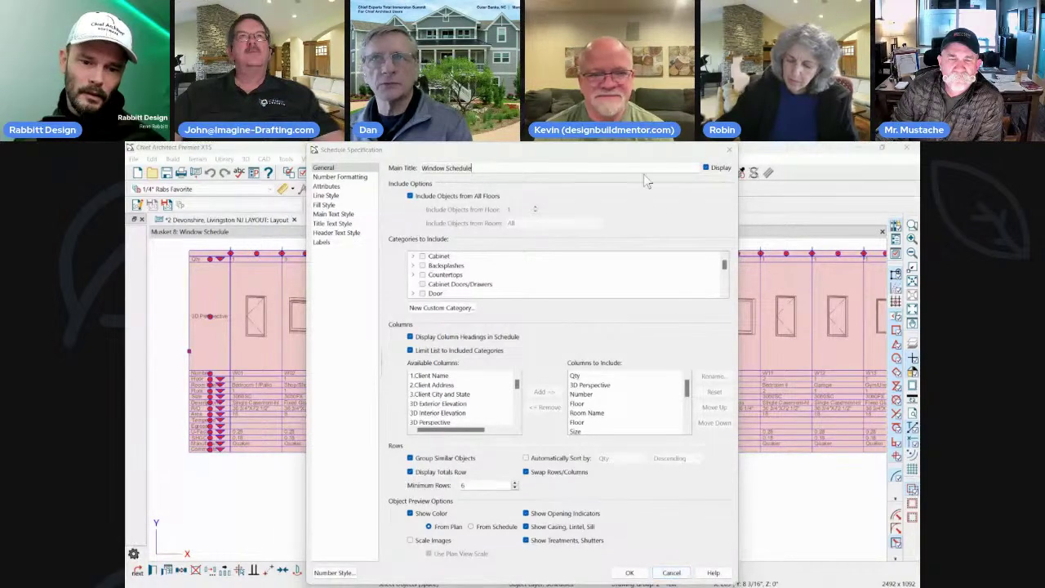
# Turn off Swap Rows/Columns for the Window Schedule, keeping 6 minimum rows.
pyautogui.moveTo(628, 150); pyautogui.dragTo(528, 416)
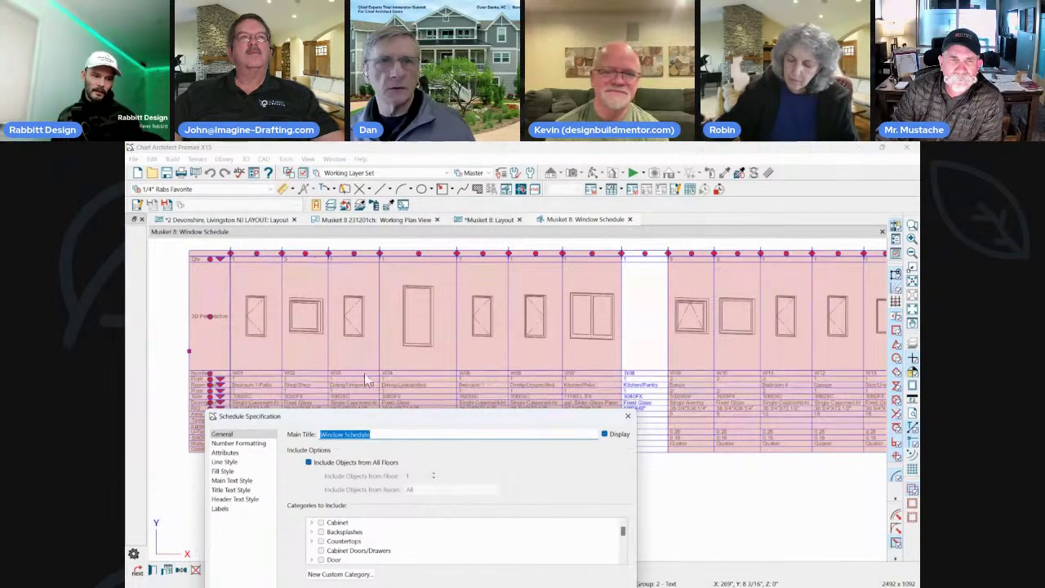
pyautogui.moveTo(408, 417); pyautogui.dragTo(530, 197)
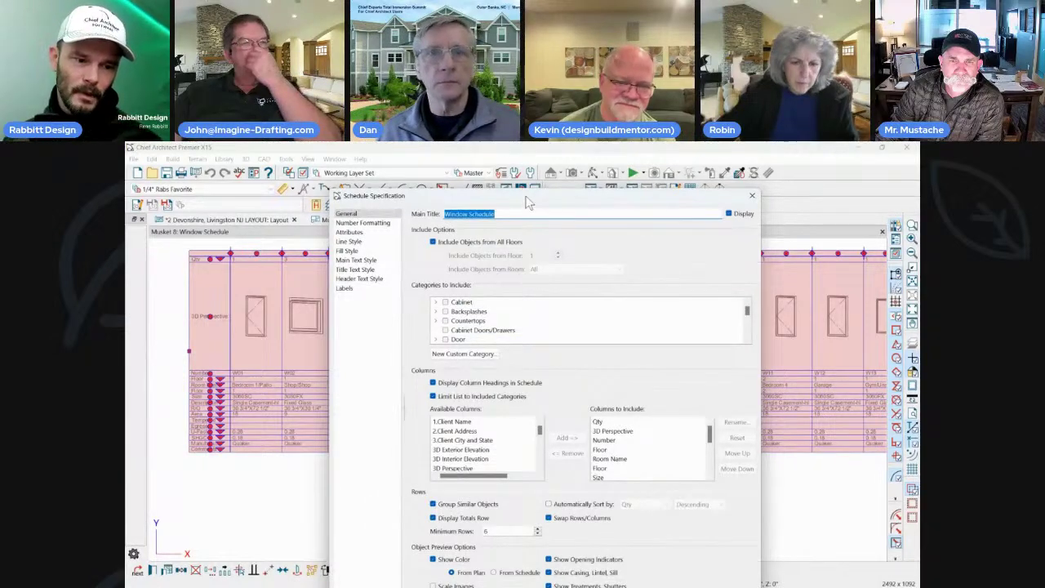
pyautogui.moveTo(526, 202); pyautogui.dragTo(481, 155)
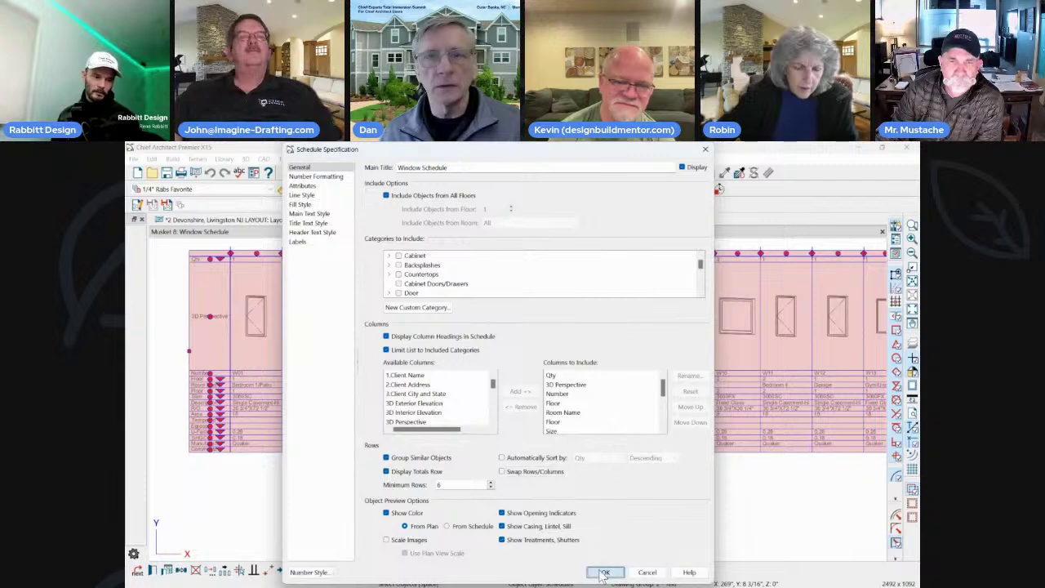
pyautogui.click(604, 571)
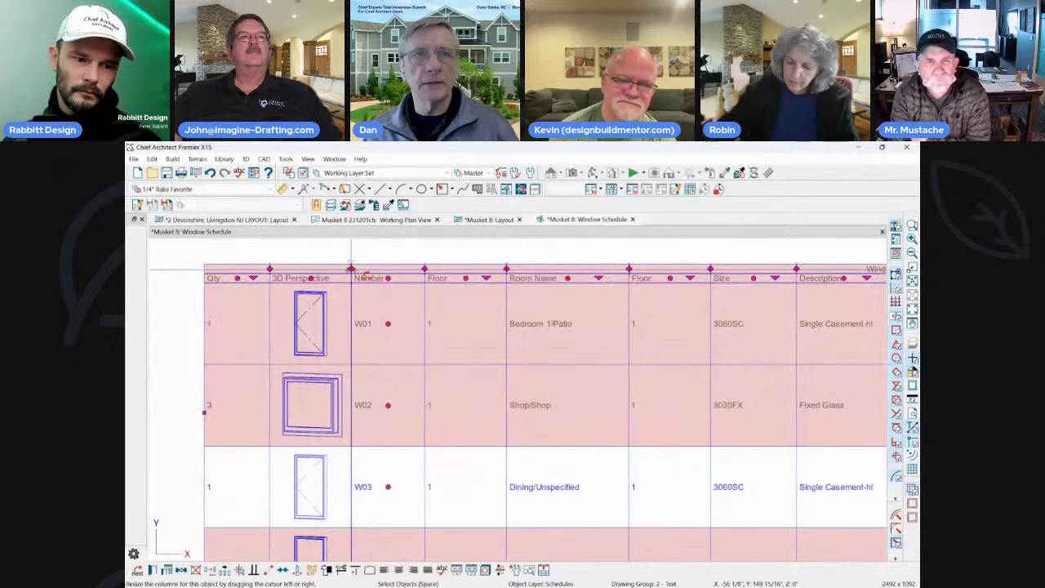
# Narrow the 3D Perspective column and check the schedule on the Musket 8 layout sheet.
pyautogui.moveTo(331, 268); pyautogui.dragTo(287, 268)
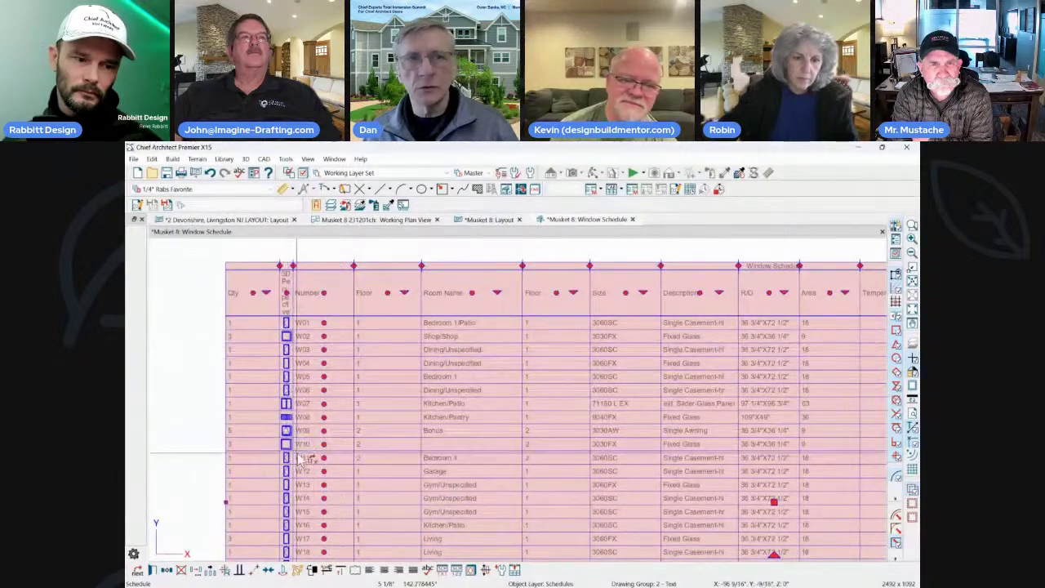
pyautogui.scroll(-2, 290, 325)
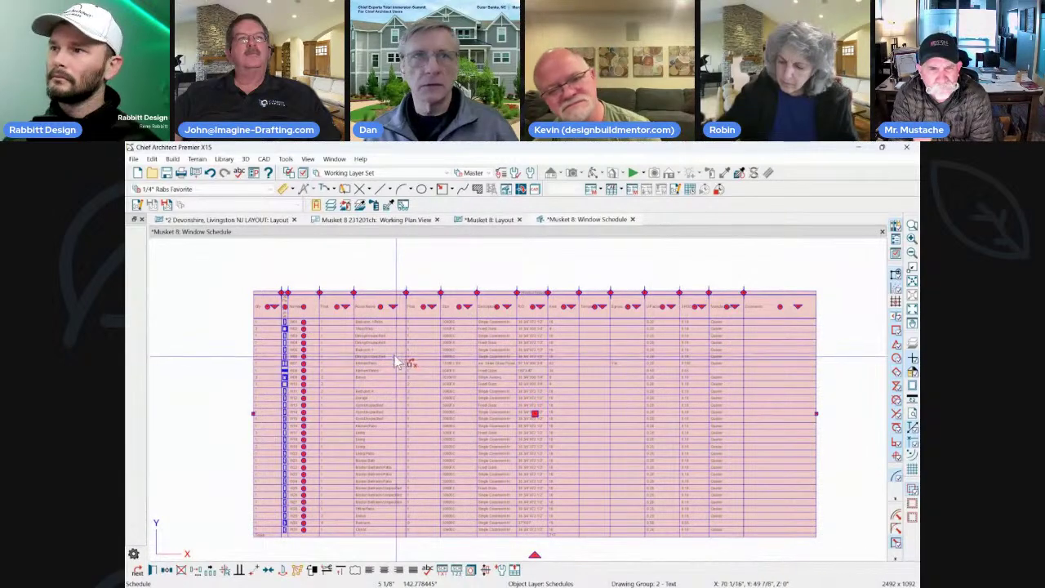
pyautogui.click(489, 219)
pyautogui.scroll(1, 420, 308)
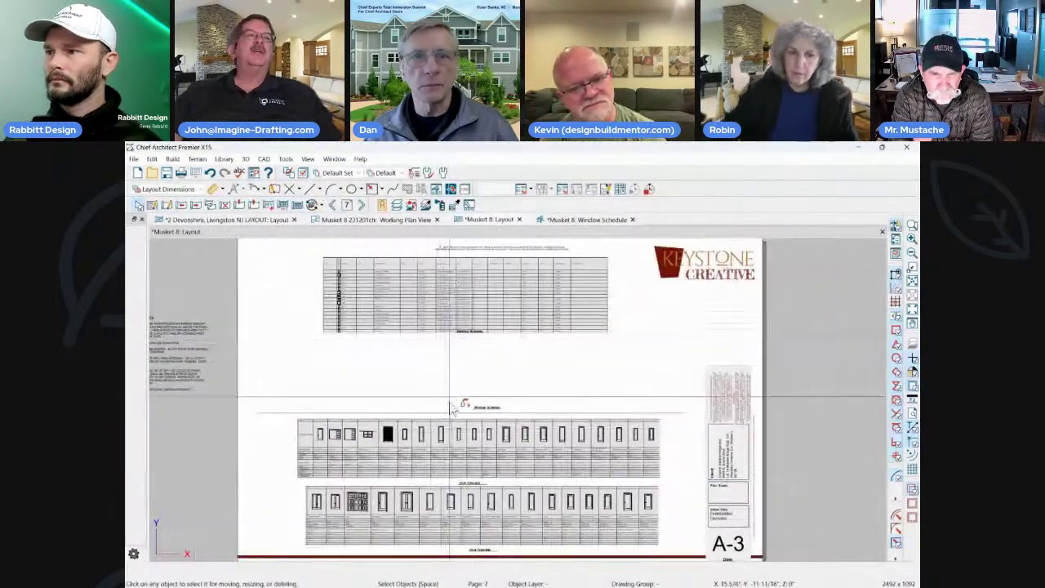
pyautogui.click(420, 308)
pyautogui.scroll(1, 494, 283)
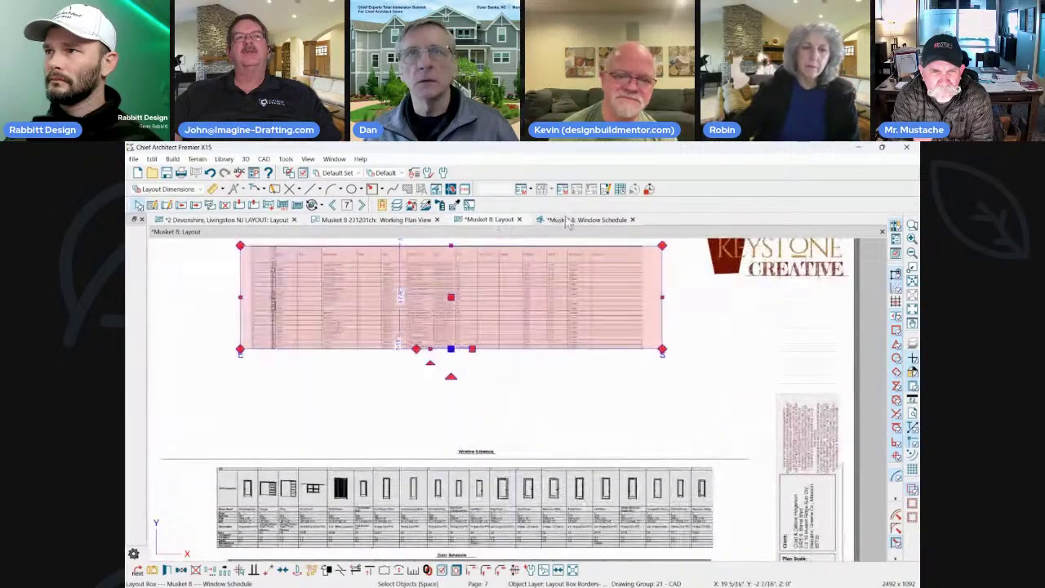
# Narrow the 3D Perspective column further in the Window Schedule view.
pyautogui.click(569, 220)
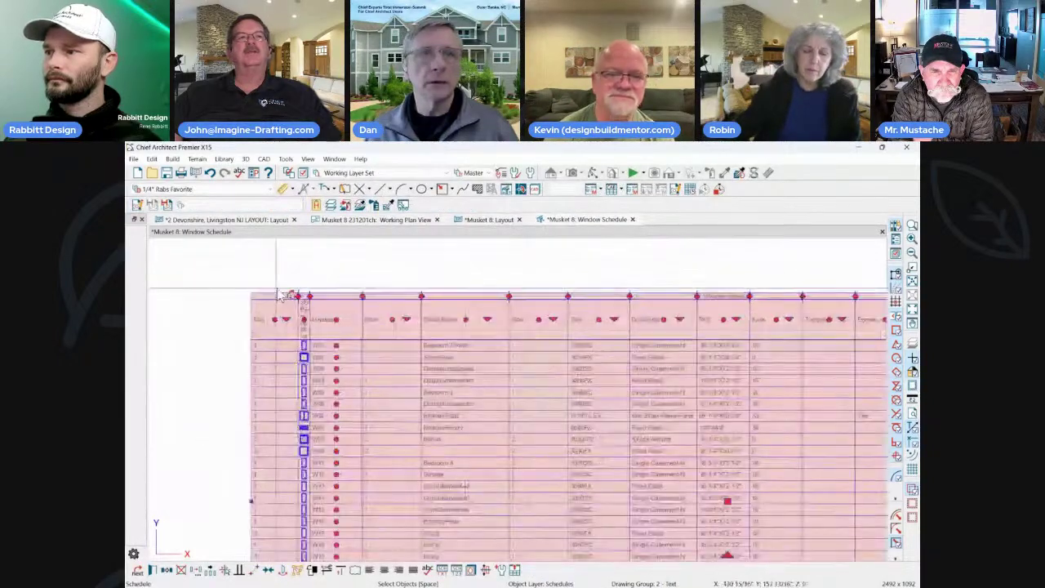
pyautogui.scroll(2, 281, 295)
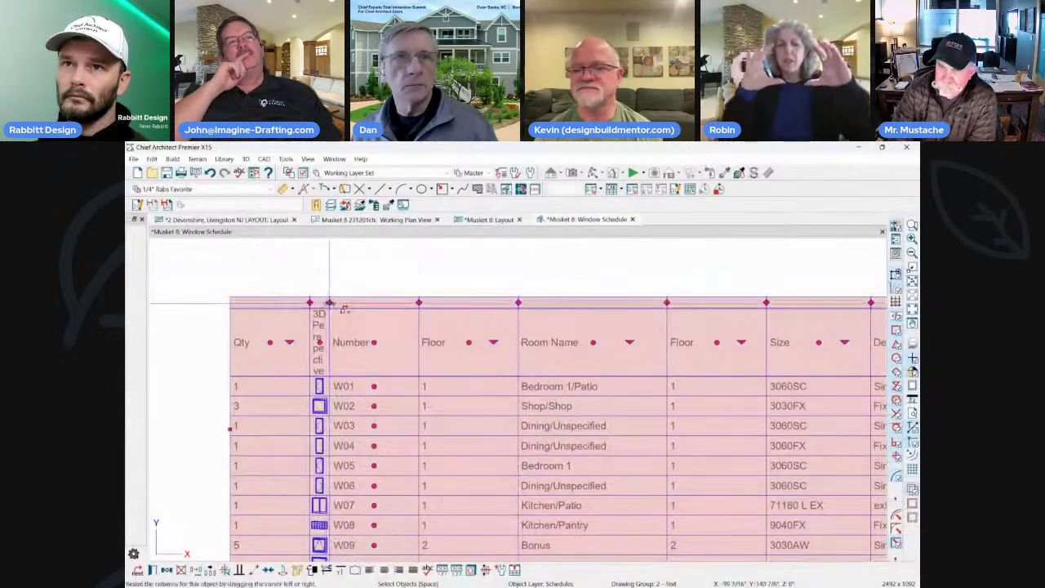
pyautogui.moveTo(349, 301); pyautogui.dragTo(269, 276)
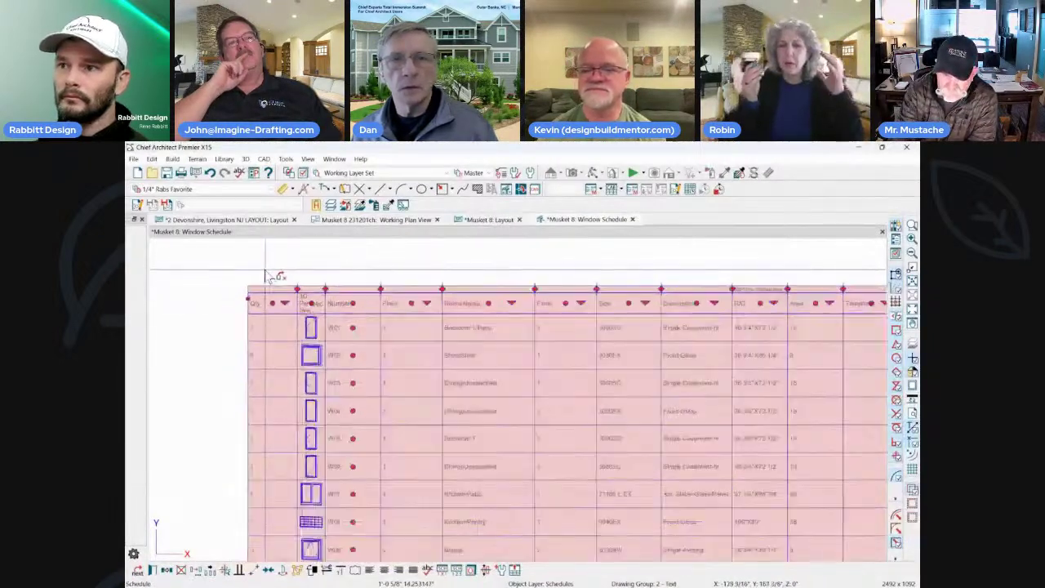
pyautogui.click(488, 220)
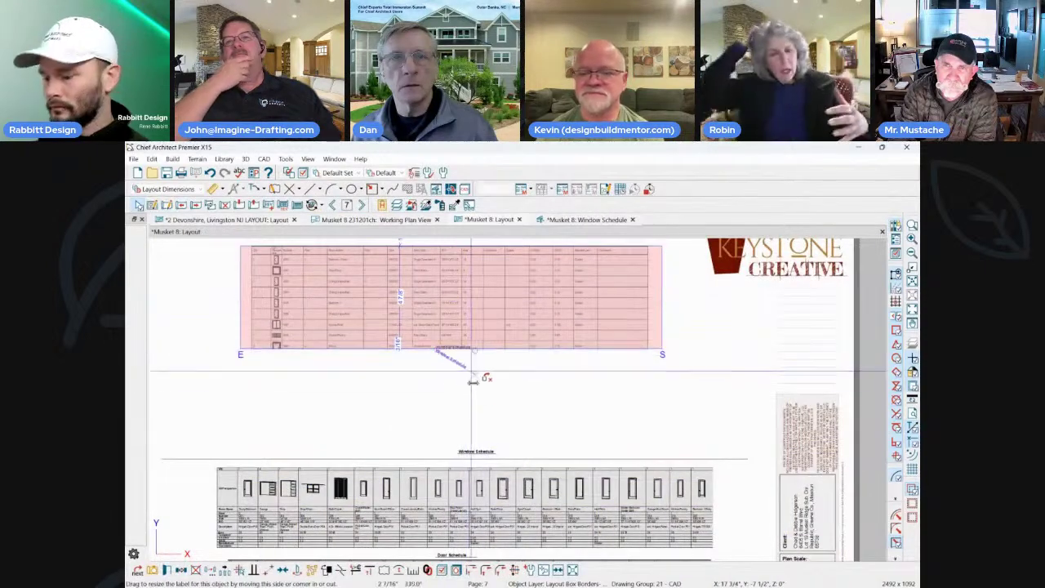
# Stretch the schedule's layout box downward and to the right, then shift it right.
pyautogui.rightClick(543, 322)
pyautogui.click(557, 343)
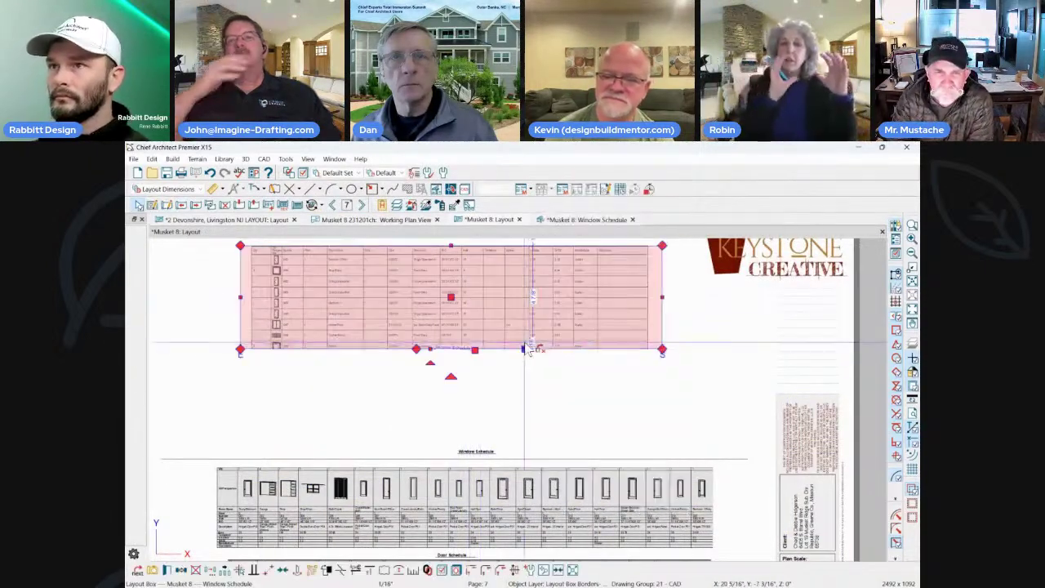
pyautogui.rightClick(558, 343)
pyautogui.click(558, 345)
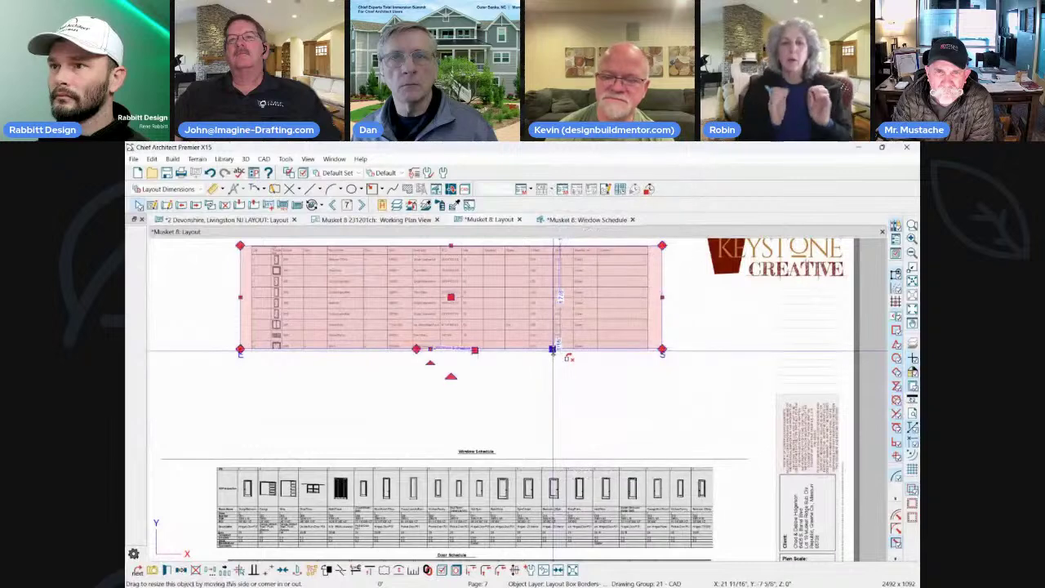
pyautogui.moveTo(558, 350); pyautogui.dragTo(555, 454)
pyautogui.moveTo(659, 349); pyautogui.dragTo(699, 350)
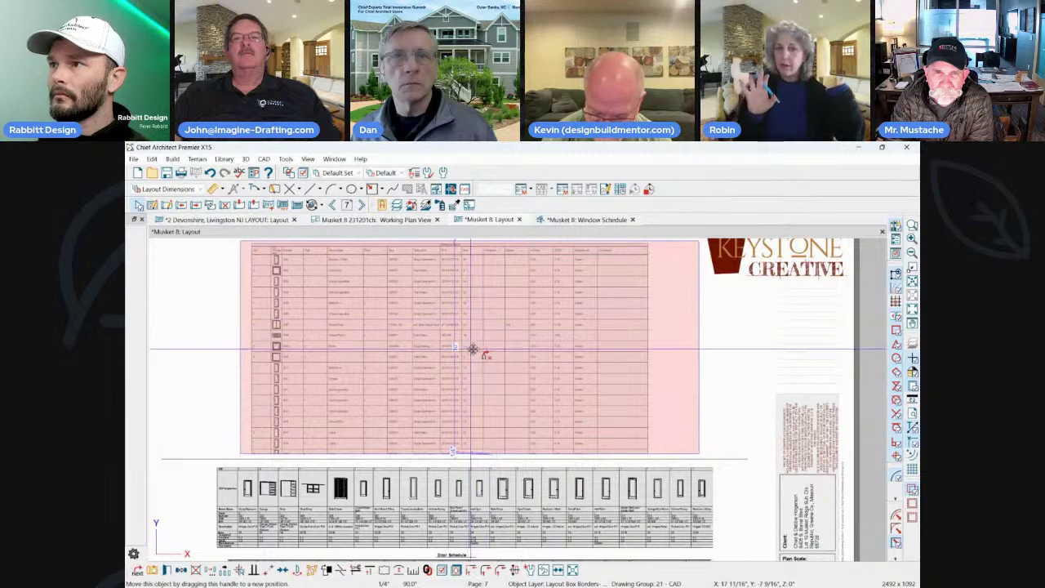
pyautogui.moveTo(471, 350); pyautogui.dragTo(511, 347)
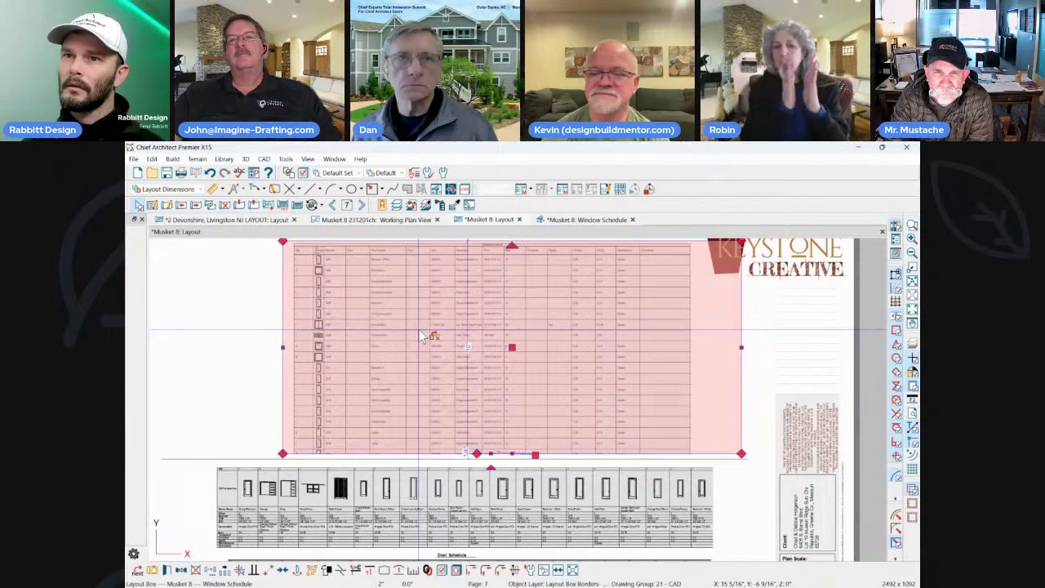
pyautogui.hotkey('ctrl', 'Tab')
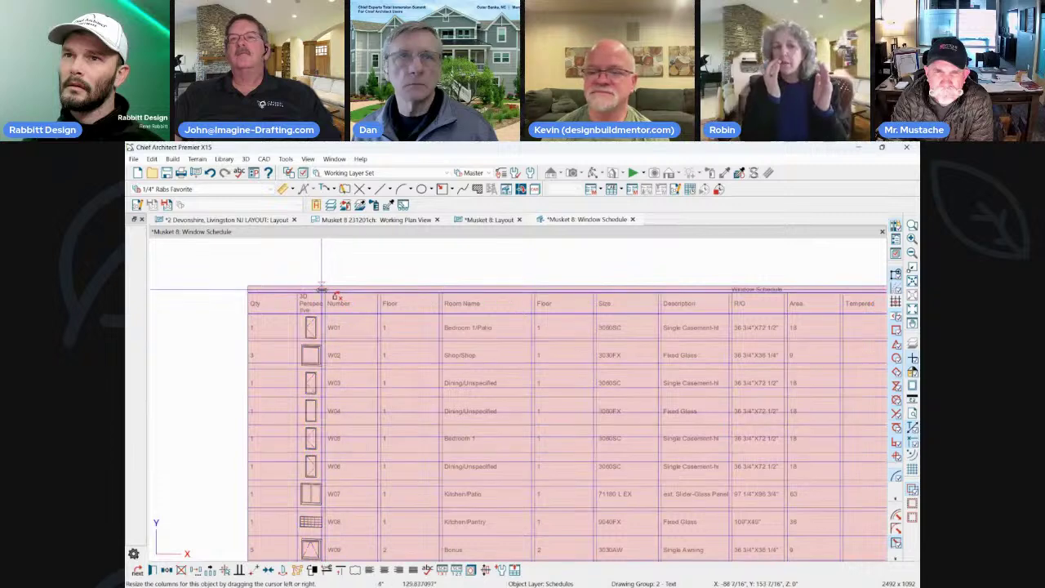
# Widen the Size and Description columns of the window schedule.
pyautogui.moveTo(323, 290); pyautogui.dragTo(522, 291)
pyautogui.moveTo(513, 292); pyautogui.dragTo(513, 292)
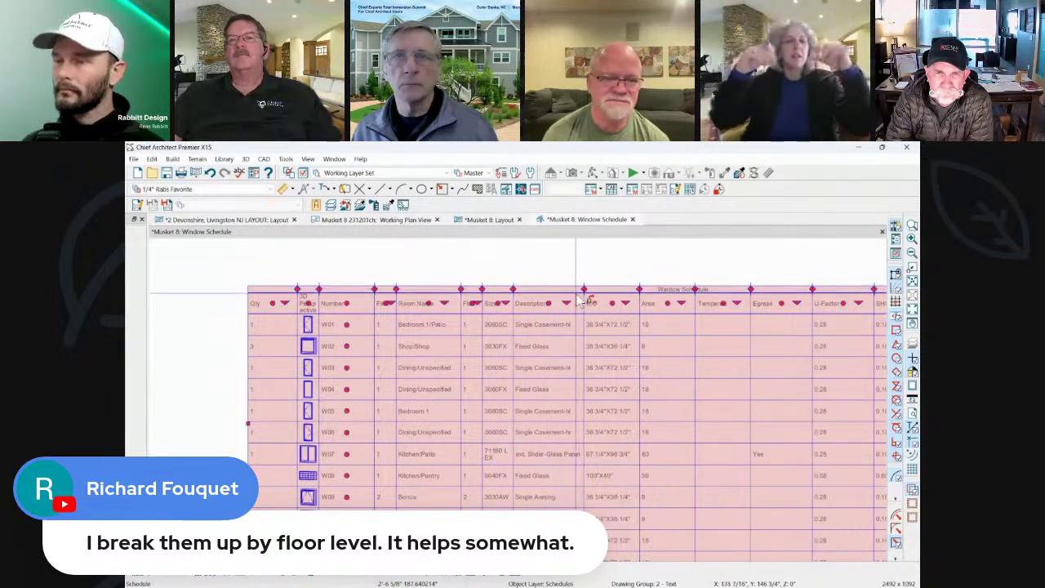
pyautogui.moveTo(584, 289); pyautogui.dragTo(749, 295)
pyautogui.scroll(-2, 508, 255)
pyautogui.click(248, 349)
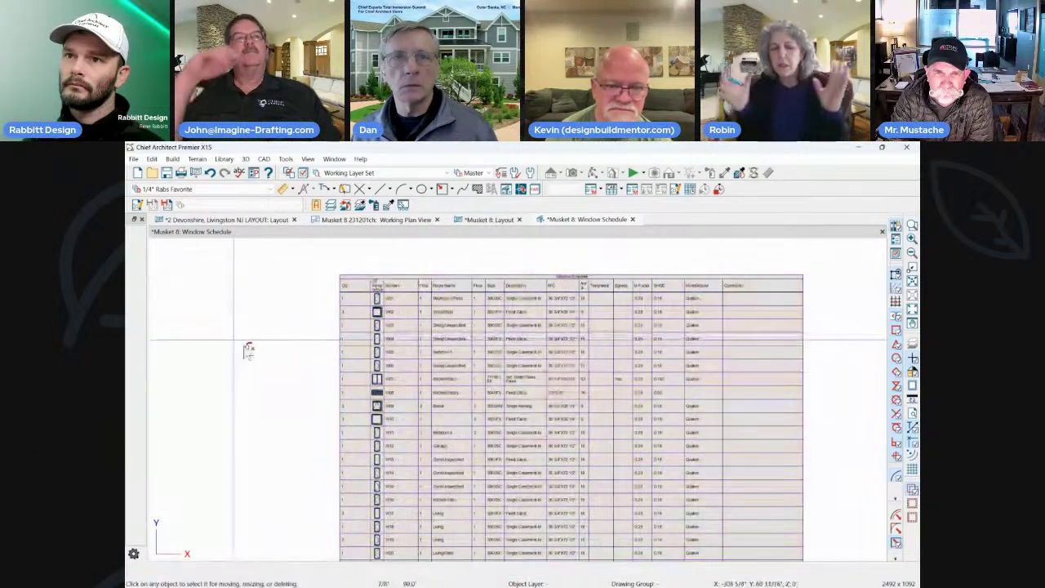
pyautogui.scroll(2, 550, 426)
pyautogui.scroll(-1, 562, 406)
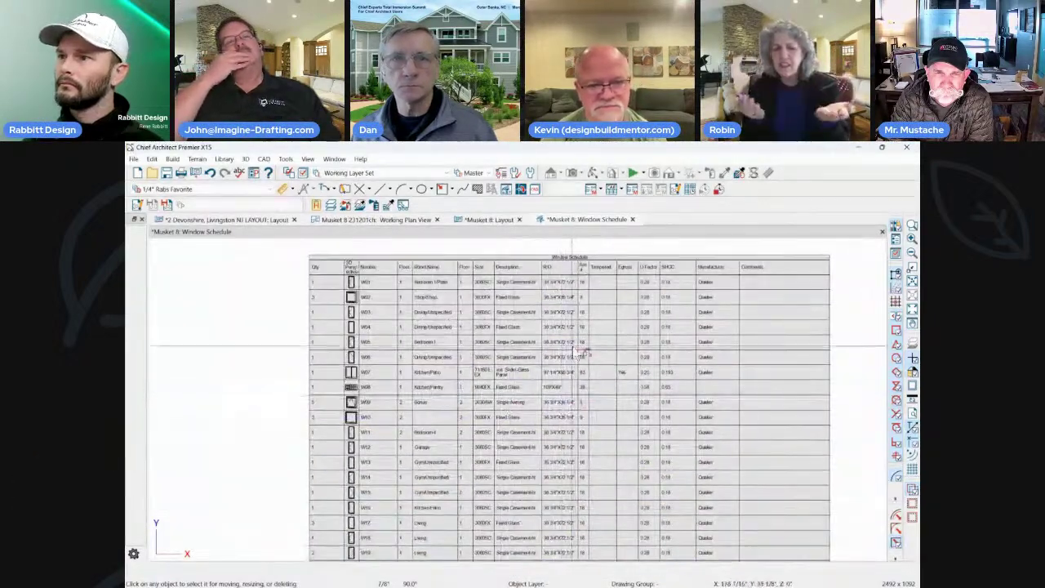
pyautogui.scroll(-1, 604, 368)
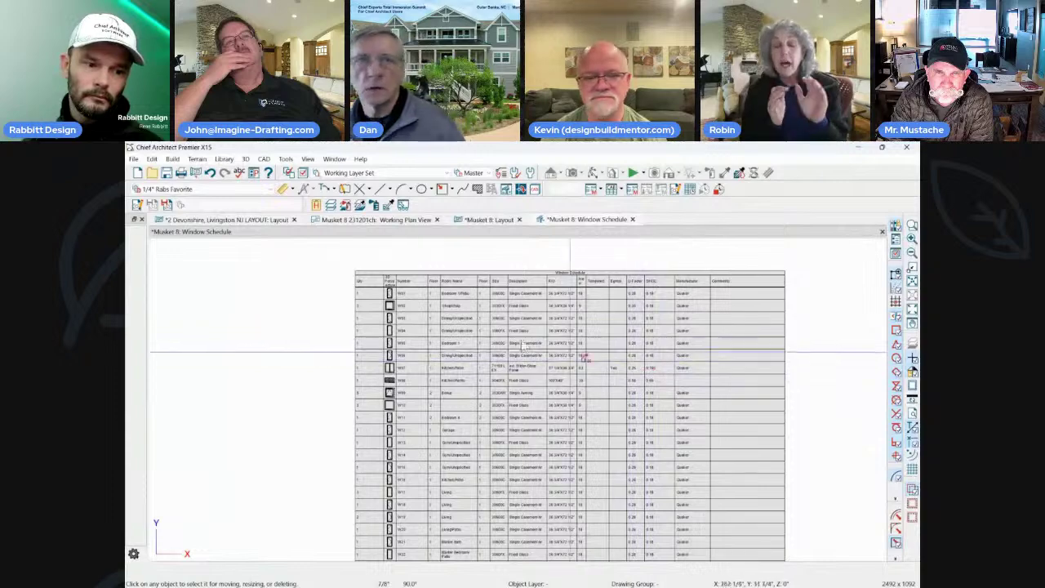
pyautogui.scroll(2, 314, 292)
# Narrow the Qty column of the window schedule.
pyautogui.click(451, 257)
pyautogui.moveTo(459, 253); pyautogui.dragTo(417, 256)
pyautogui.click(300, 284)
pyautogui.scroll(-1, 305, 286)
pyautogui.scroll(-3, 465, 286)
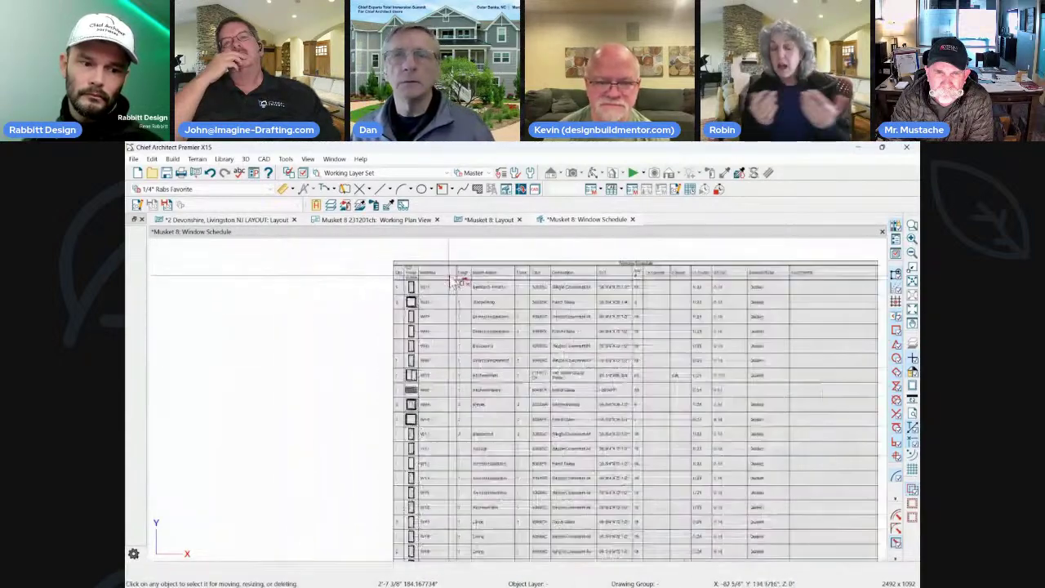
pyautogui.click(500, 220)
# Stretch the window schedule box downward and move it left and up on sheet A-3.
pyautogui.scroll(1, 506, 349)
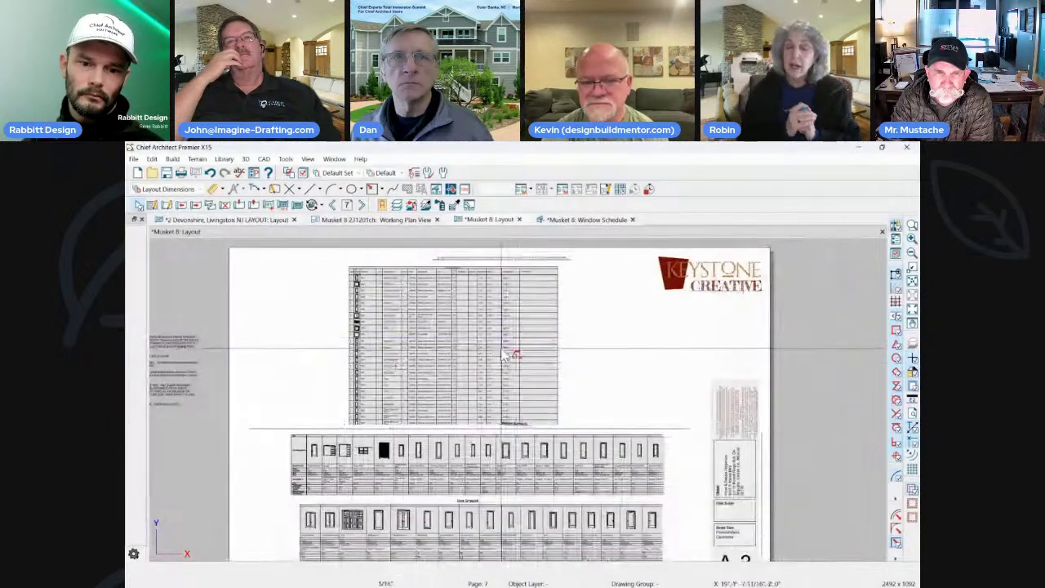
pyautogui.click(487, 349)
pyautogui.click(482, 302)
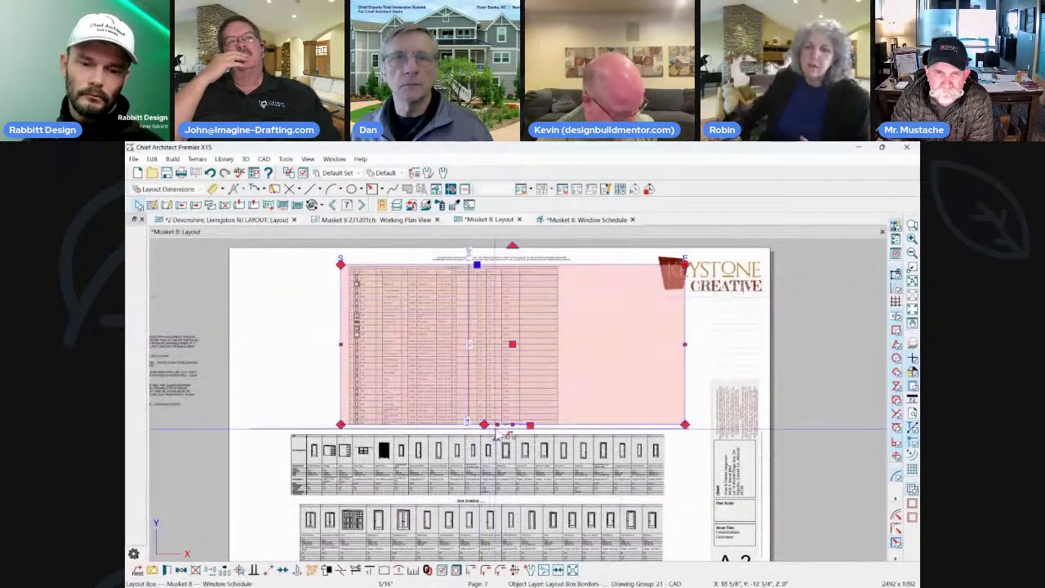
pyautogui.moveTo(497, 425); pyautogui.dragTo(513, 504)
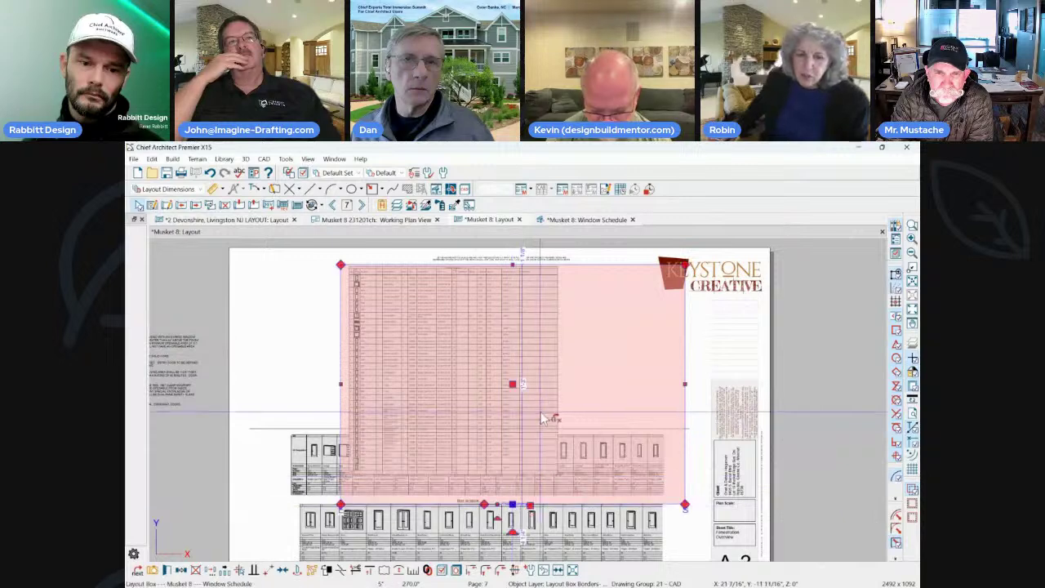
pyautogui.scroll(-1, 563, 375)
pyautogui.moveTo(521, 381); pyautogui.dragTo(439, 373)
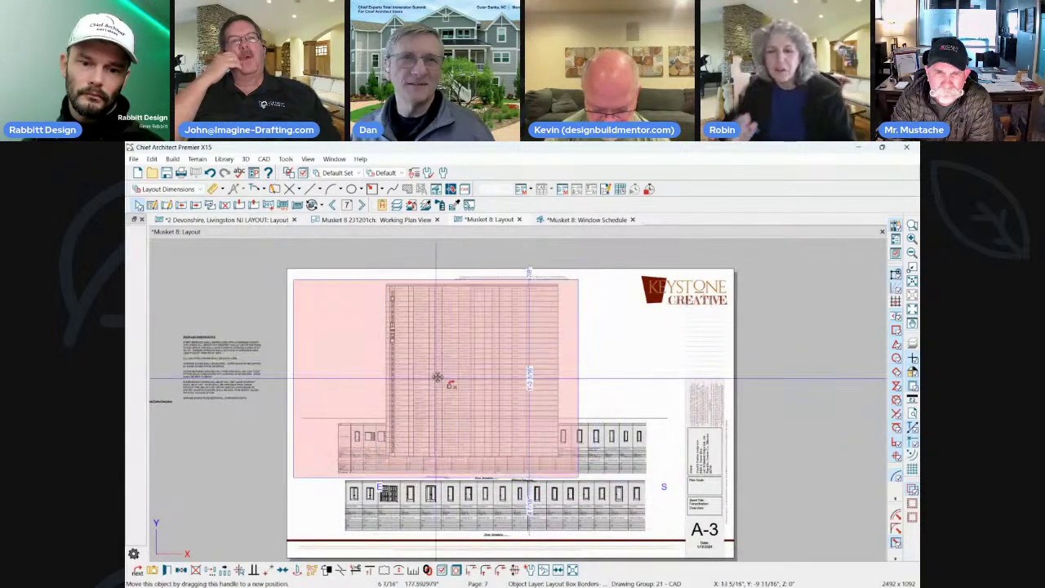
# Narrow the window schedule box by pulling its right edge inward.
pyautogui.click(188, 307)
pyautogui.click(458, 354)
pyautogui.click(384, 308)
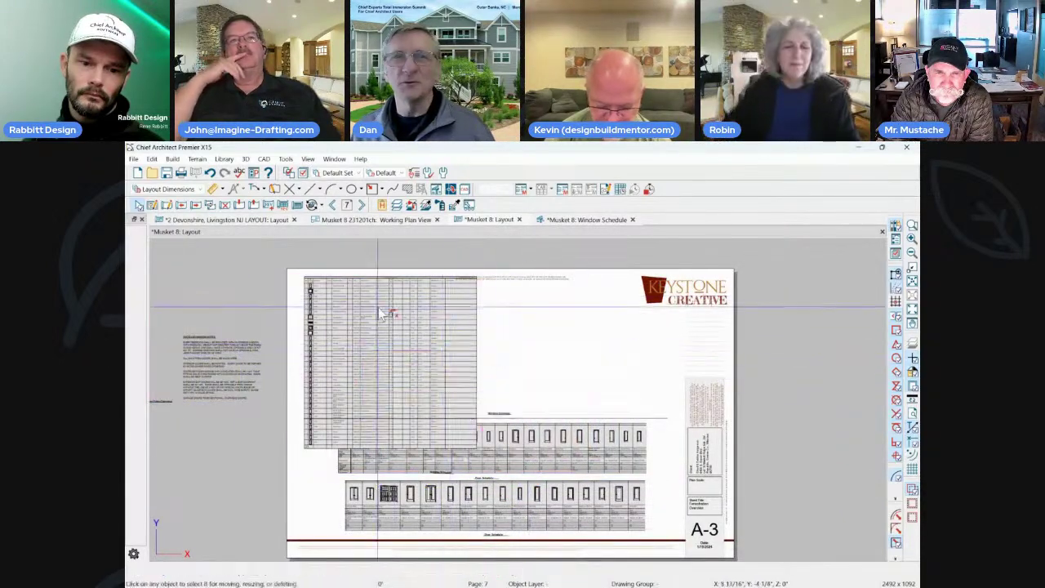
pyautogui.moveTo(581, 374); pyautogui.dragTo(478, 370)
# Raise the window schedule box's bottom edge, then return to the Musket 8: Window Schedule view.
pyautogui.scroll(2, 367, 461)
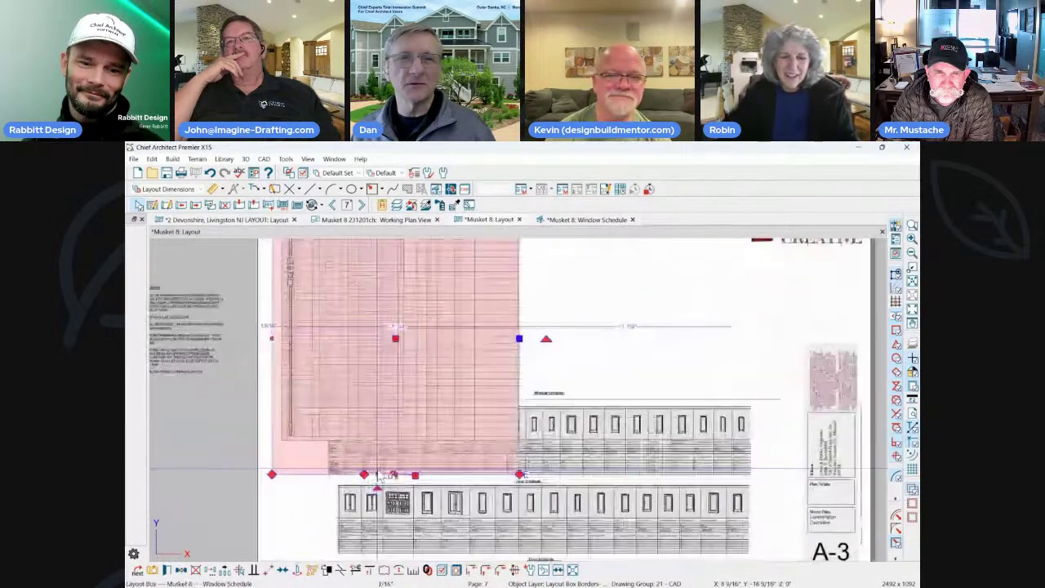
pyautogui.scroll(1, 302, 445)
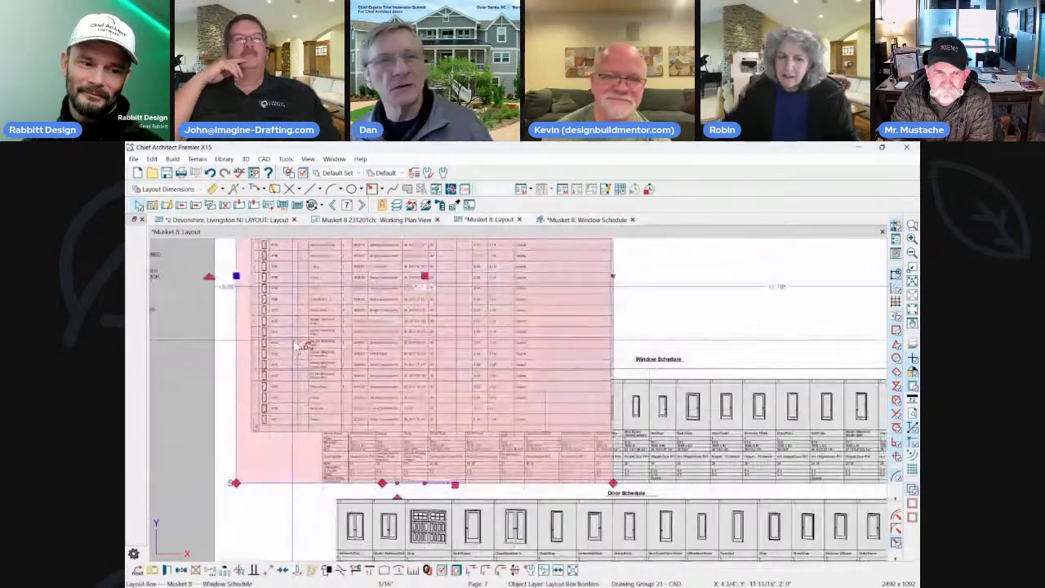
pyautogui.click(338, 477)
pyautogui.click(275, 459)
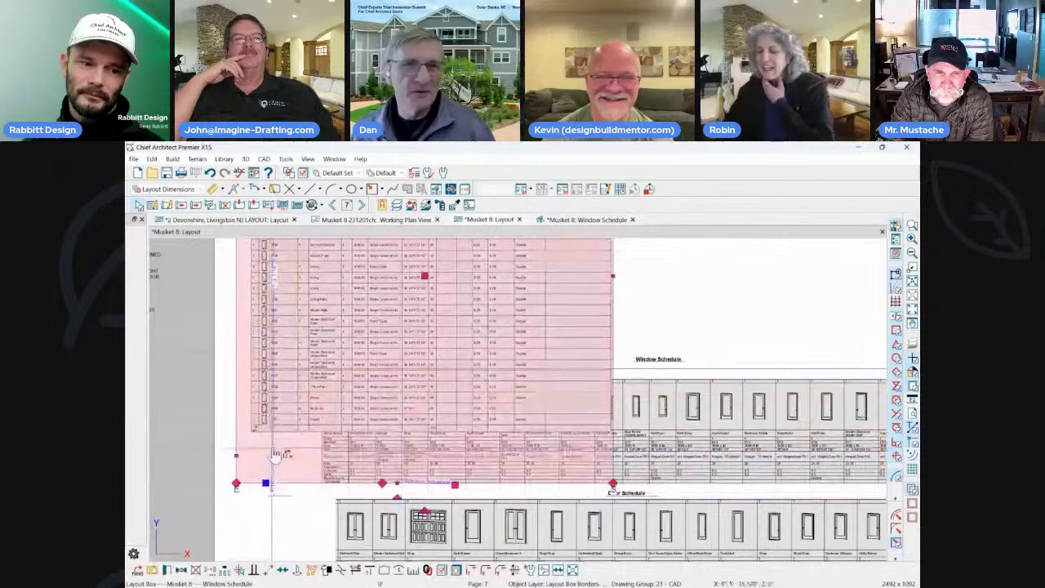
pyautogui.moveTo(266, 482); pyautogui.dragTo(276, 443)
pyautogui.scroll(-2, 277, 445)
pyautogui.scroll(-1, 281, 405)
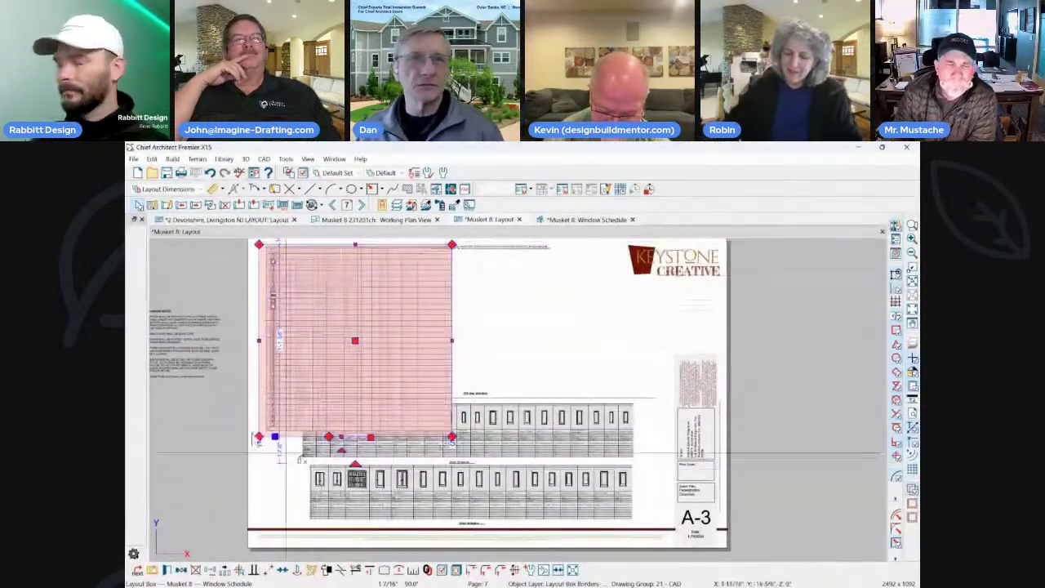
pyautogui.scroll(1, 257, 275)
pyautogui.scroll(1, 254, 275)
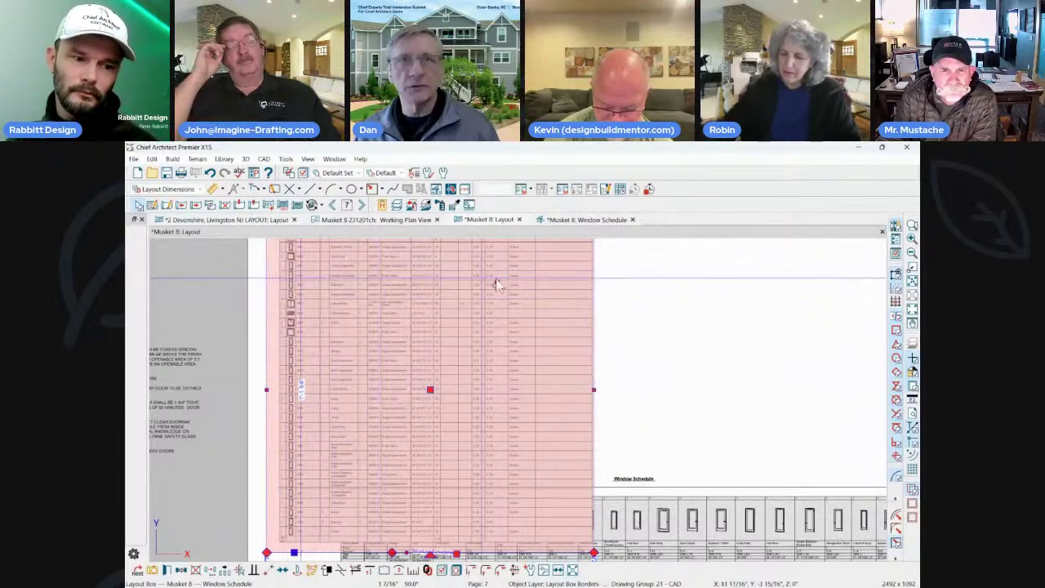
pyautogui.scroll(-2, 313, 279)
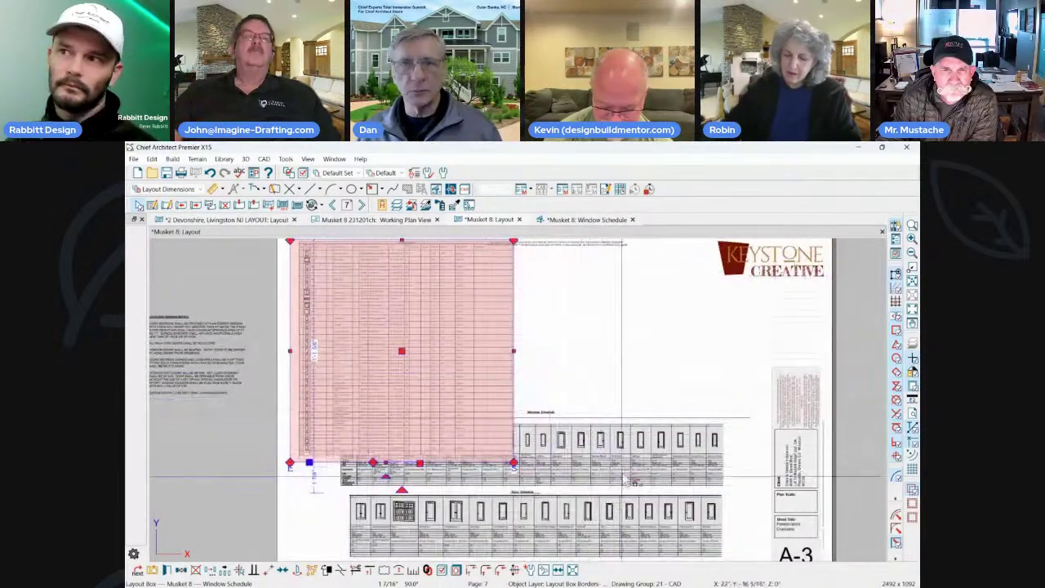
pyautogui.scroll(2, 622, 489)
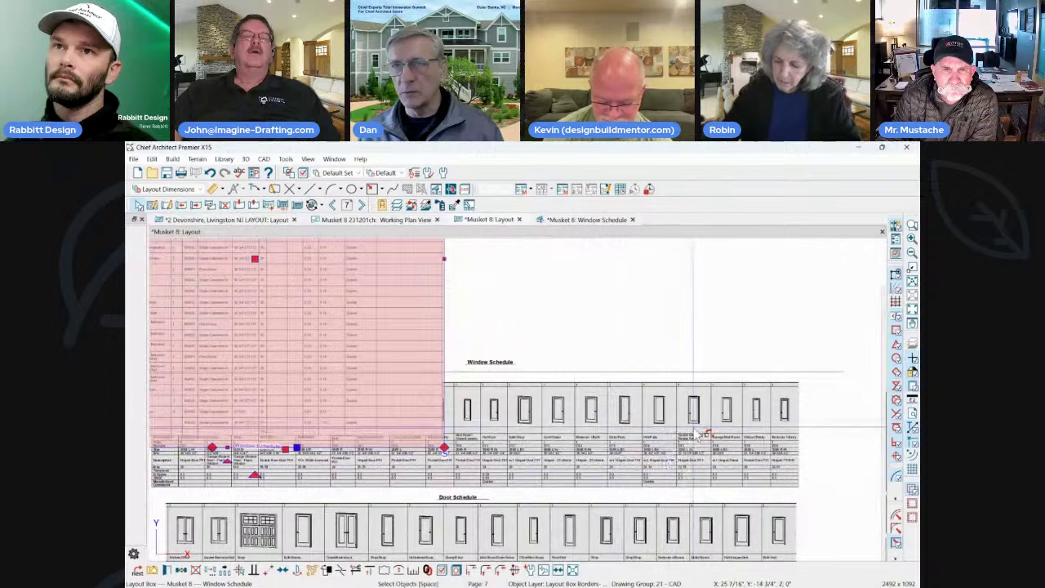
pyautogui.scroll(-2, 706, 431)
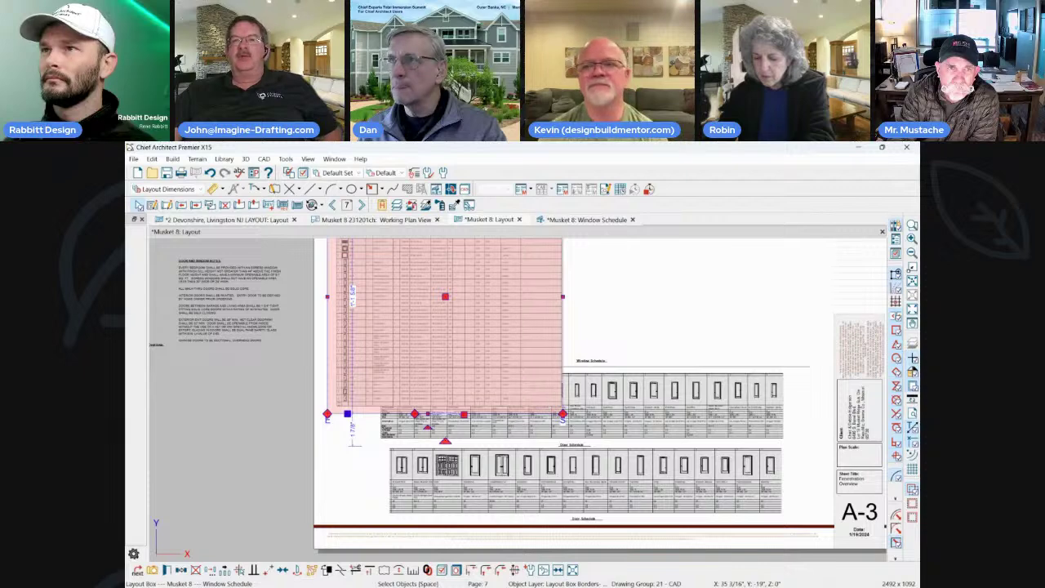
pyautogui.click(423, 323)
pyautogui.click(584, 219)
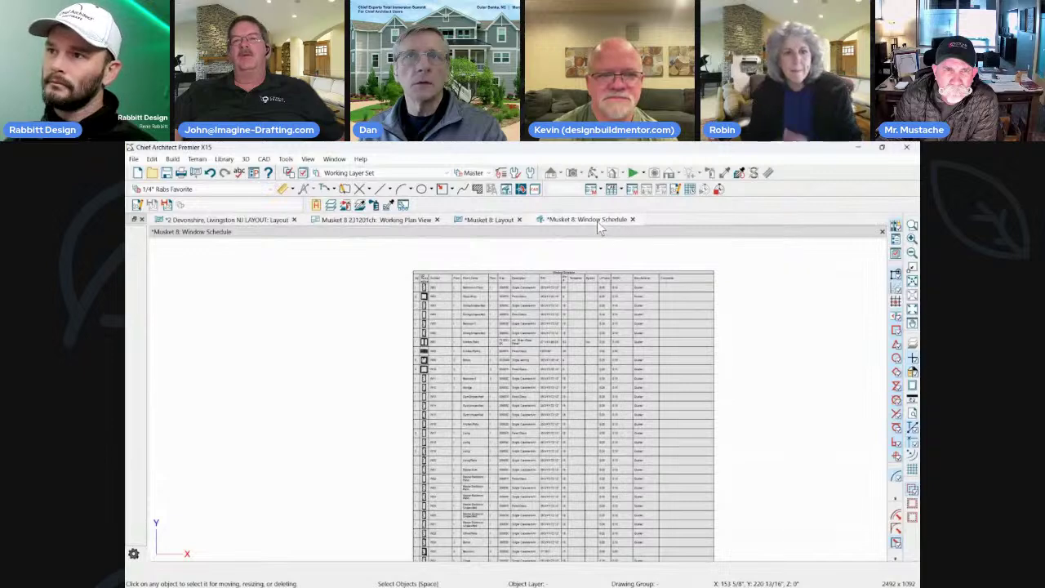
# Open the Window Schedule's Schedule Specification dialog on its General settings.
pyautogui.doubleClick(477, 302)
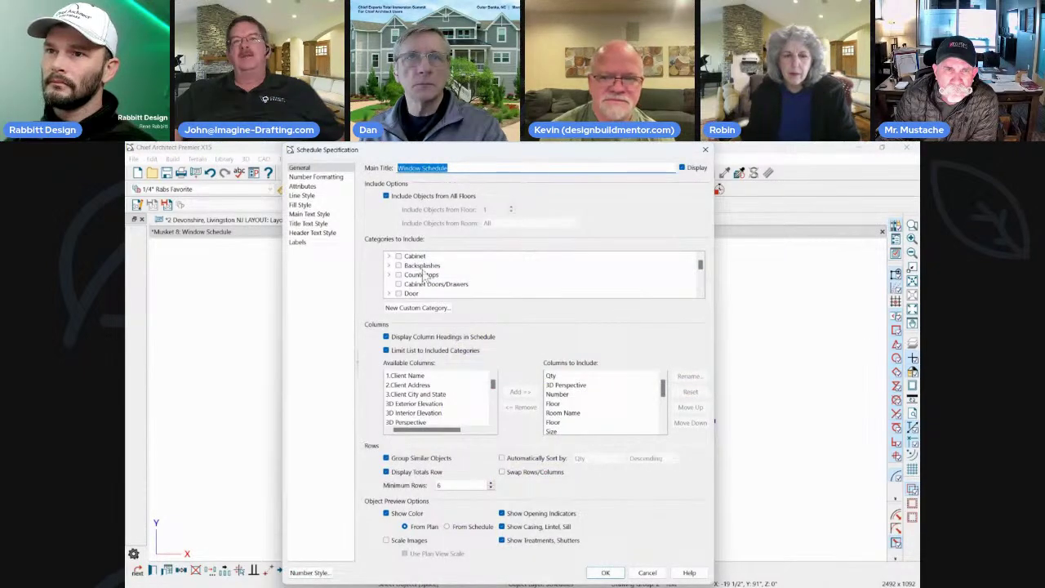
pyautogui.scroll(-4, 426, 400)
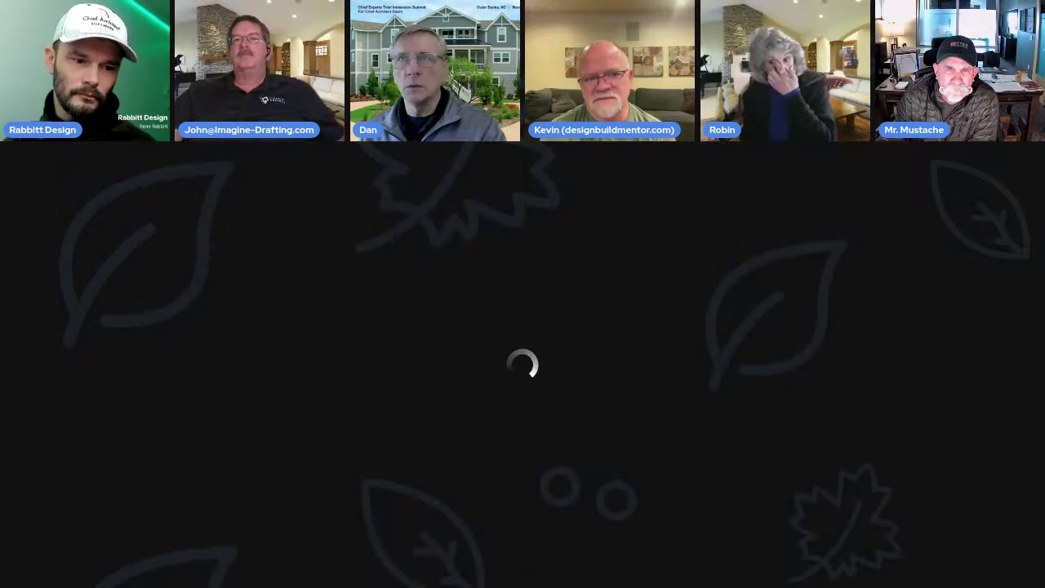
# Zoom into the three-column Cabinet Schedule and maximize the Chief Architect window.
pyautogui.scroll(5, 189, 338)
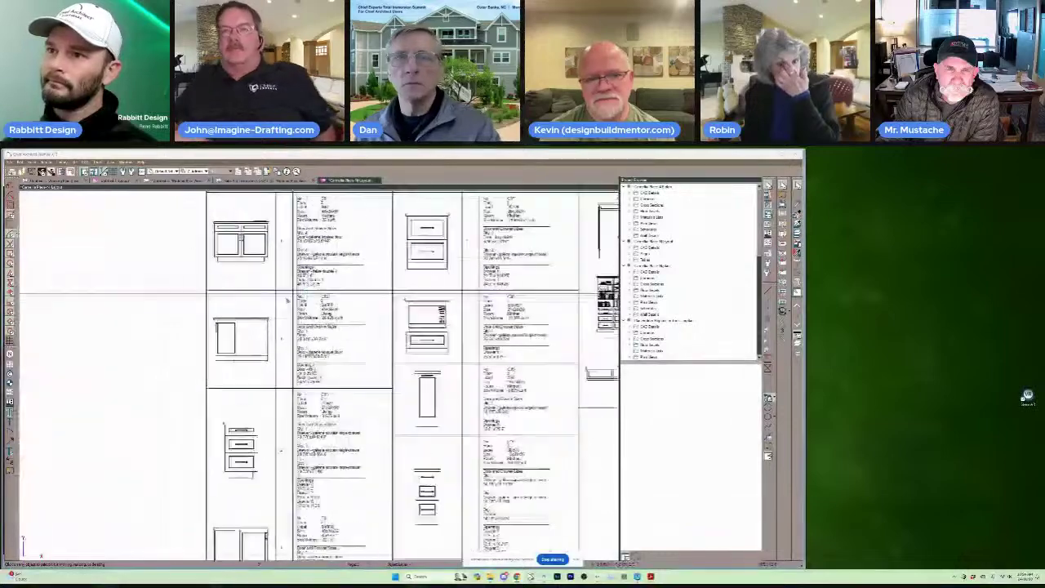
pyautogui.scroll(3, 517, 444)
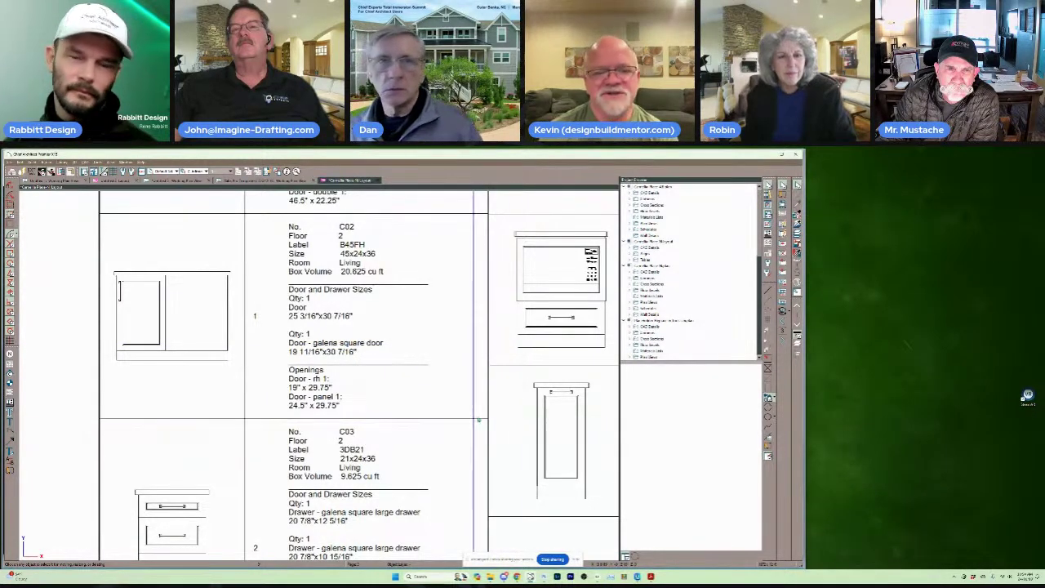
pyautogui.doubleClick(740, 156)
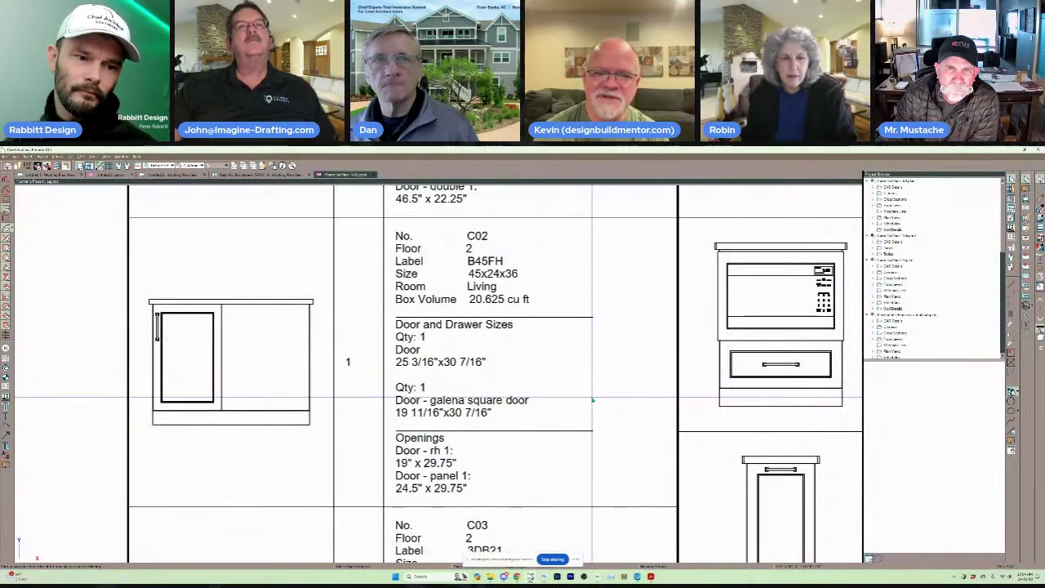
pyautogui.scroll(-6, 593, 400)
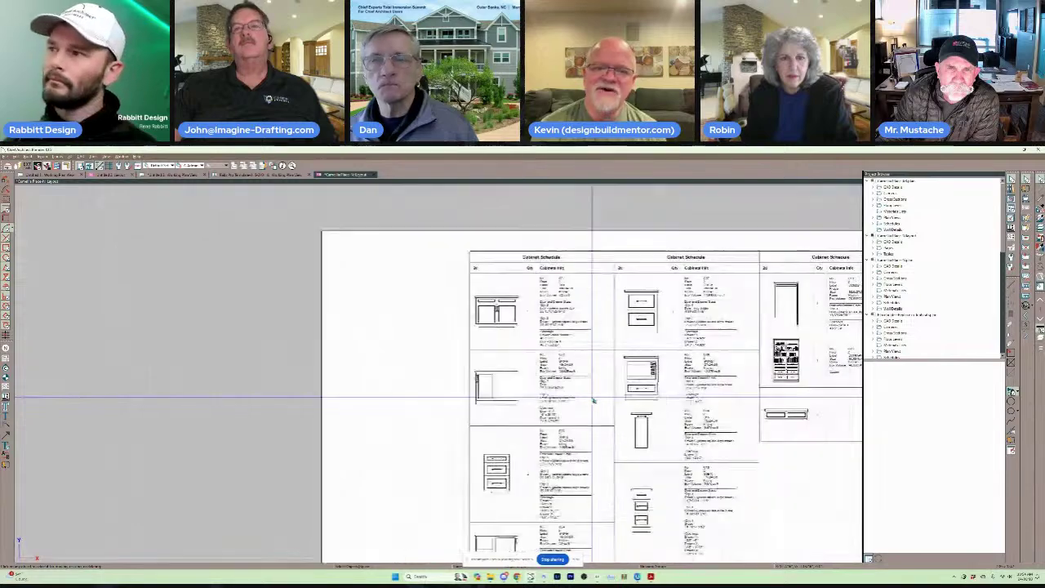
pyautogui.scroll(-2, 593, 397)
pyautogui.scroll(4, 432, 373)
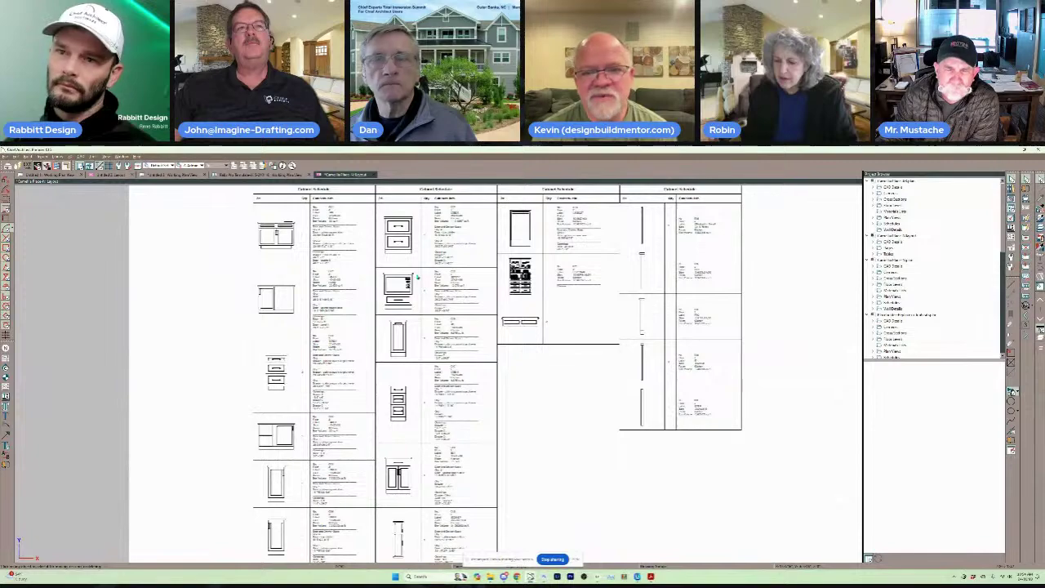
pyautogui.scroll(5, 416, 278)
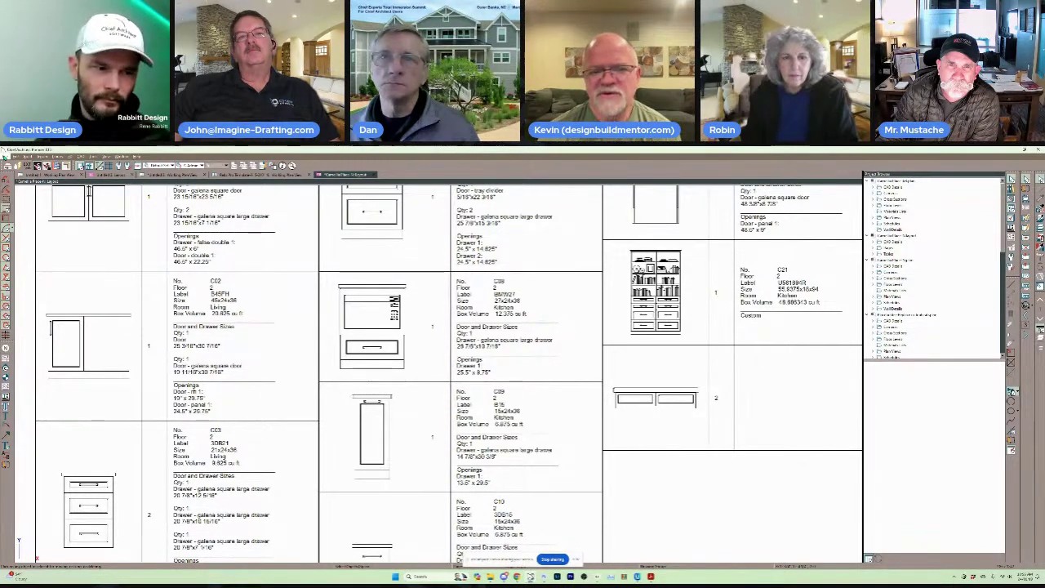
pyautogui.click(5, 157)
pyautogui.click(16, 164)
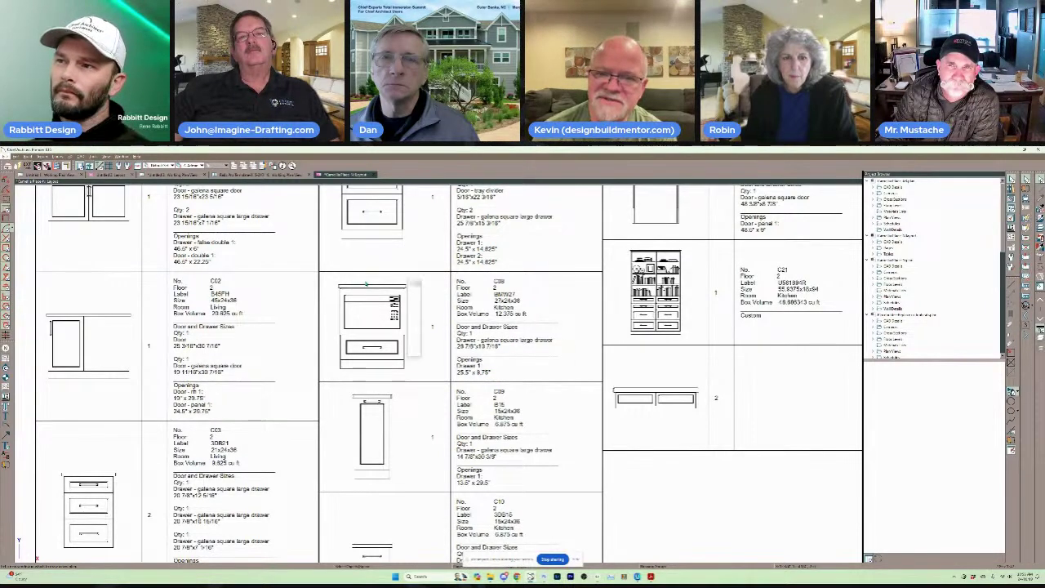
# Place a second top-wall window and include both windows in the Window schedule category.
pyautogui.scroll(3, 523, 363)
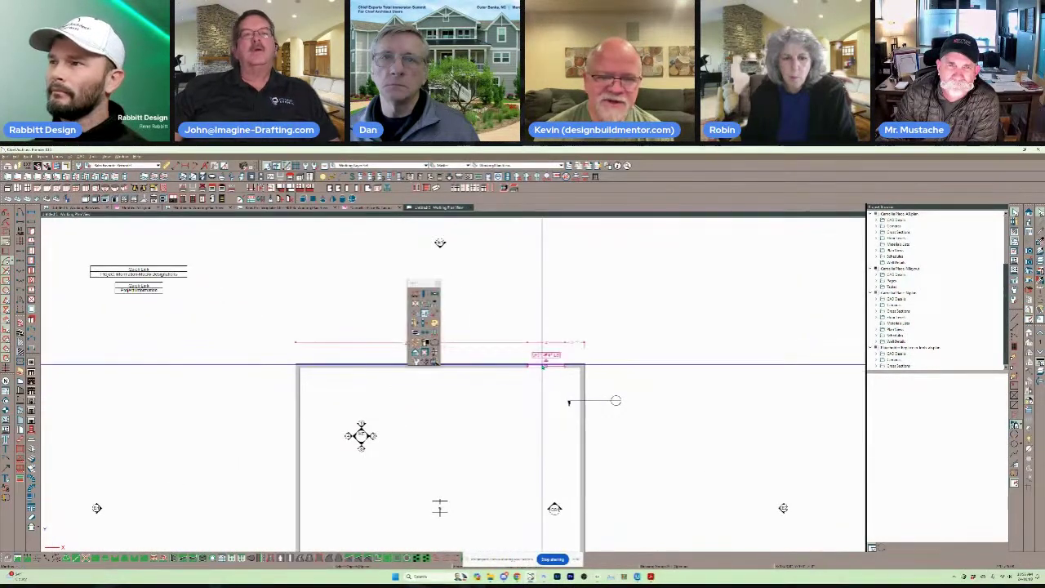
pyautogui.click(389, 365)
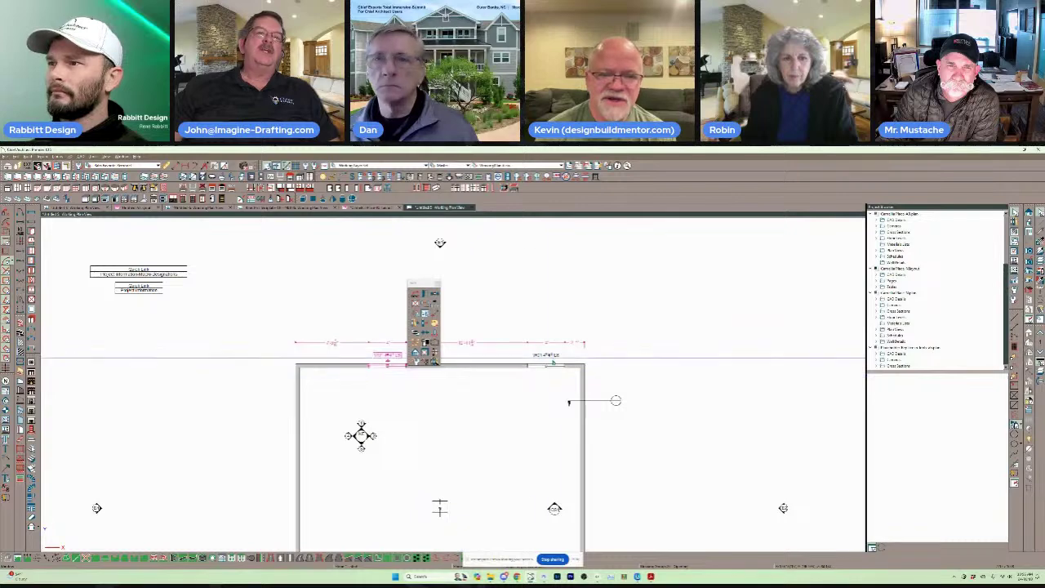
pyautogui.keyDown('shift'); pyautogui.click(554, 362); pyautogui.keyUp('shift')
pyautogui.hotkey('ctrl', 'e')
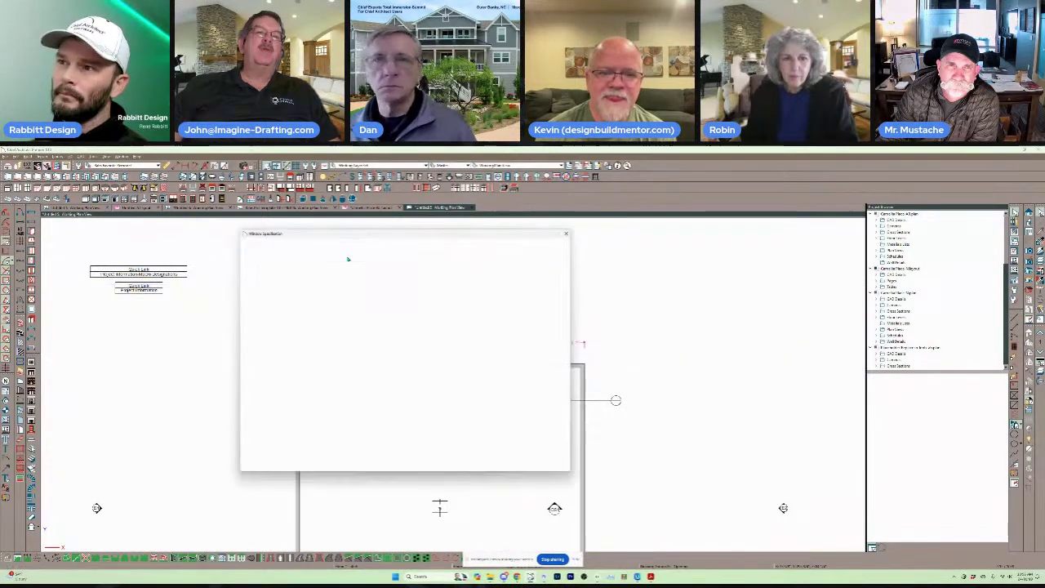
pyautogui.click(250, 348)
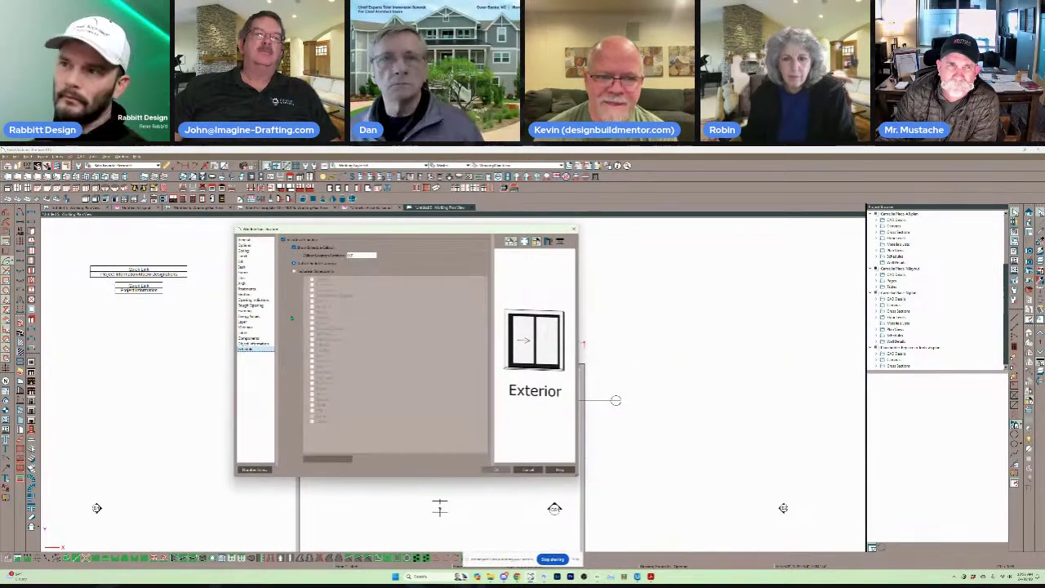
pyautogui.click(296, 270)
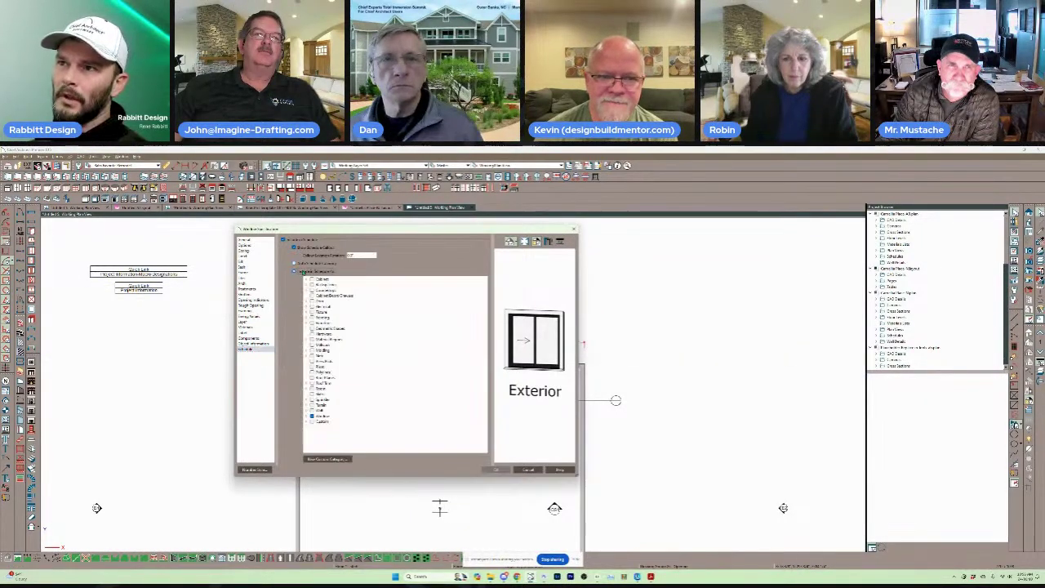
pyautogui.click(312, 417)
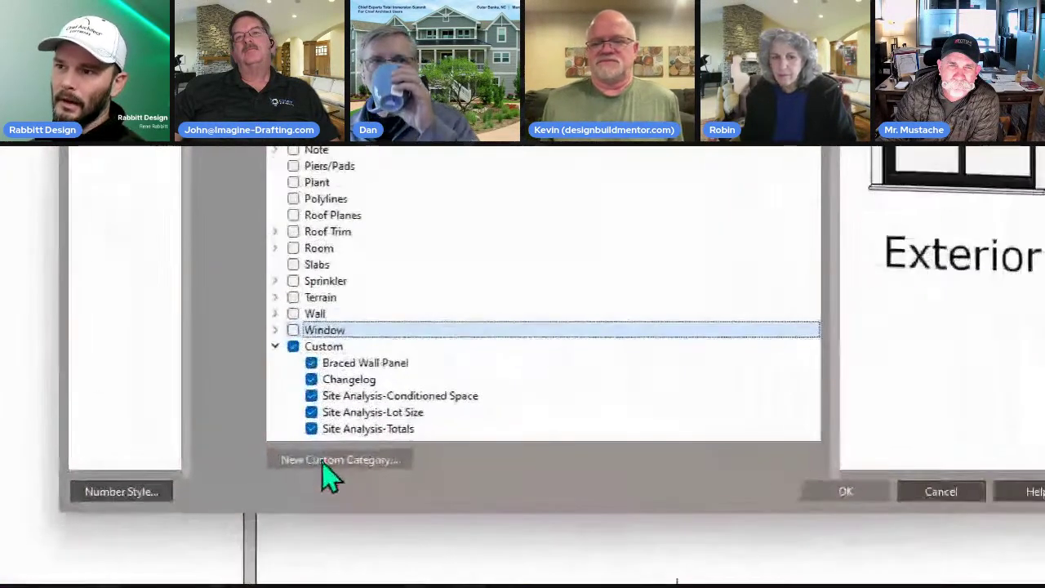
# Create custom category 'window North', uncheck Braced Wall Panel, Changelog and Site Analysis categories, and apply.
pyautogui.click(324, 461)
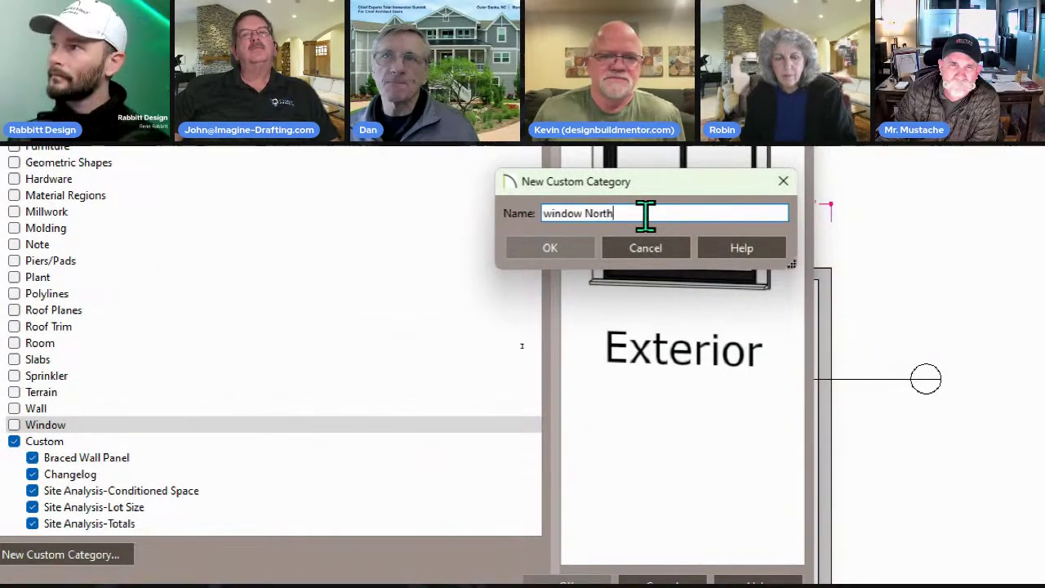
pyautogui.write('window North')
pyautogui.press('Return')
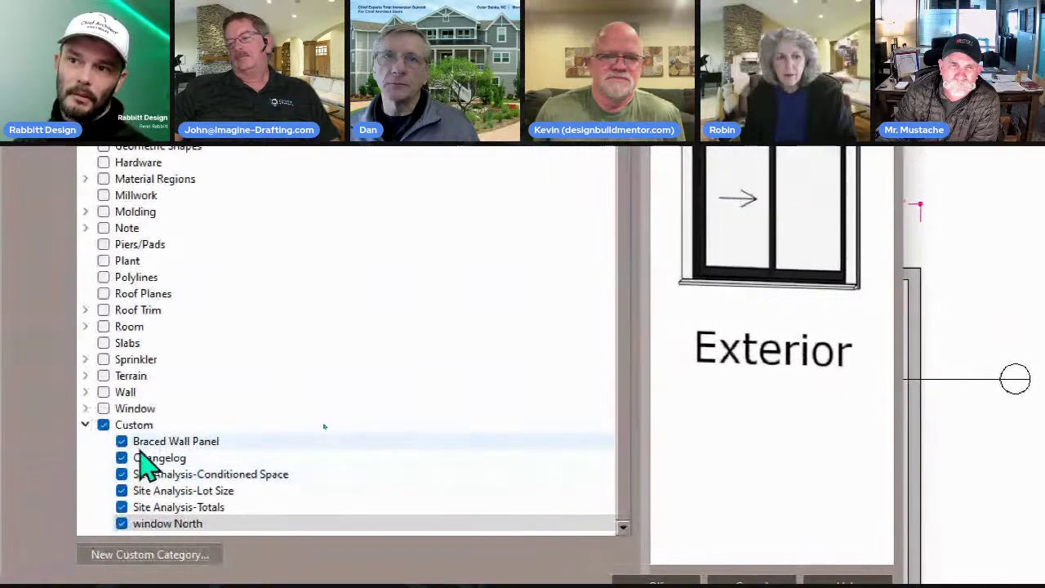
pyautogui.click(121, 441)
pyautogui.click(121, 457)
pyautogui.click(121, 474)
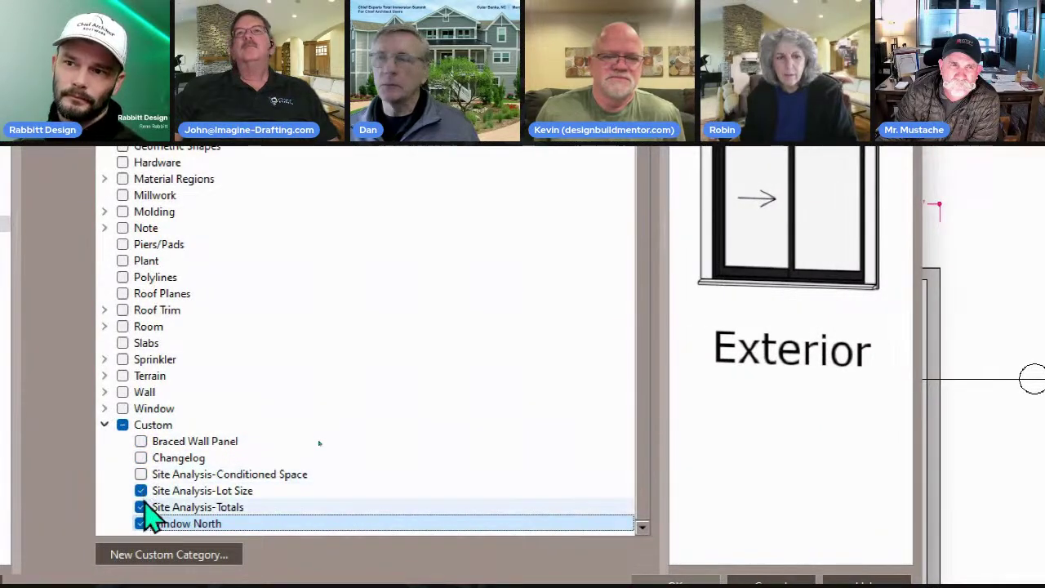
pyautogui.click(141, 490)
pyautogui.click(140, 507)
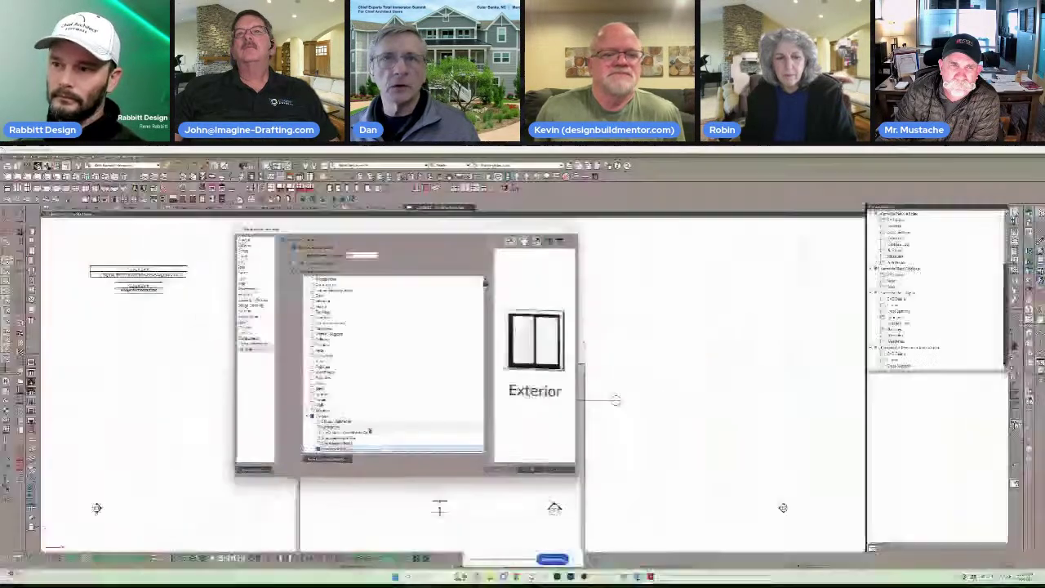
pyautogui.click(493, 470)
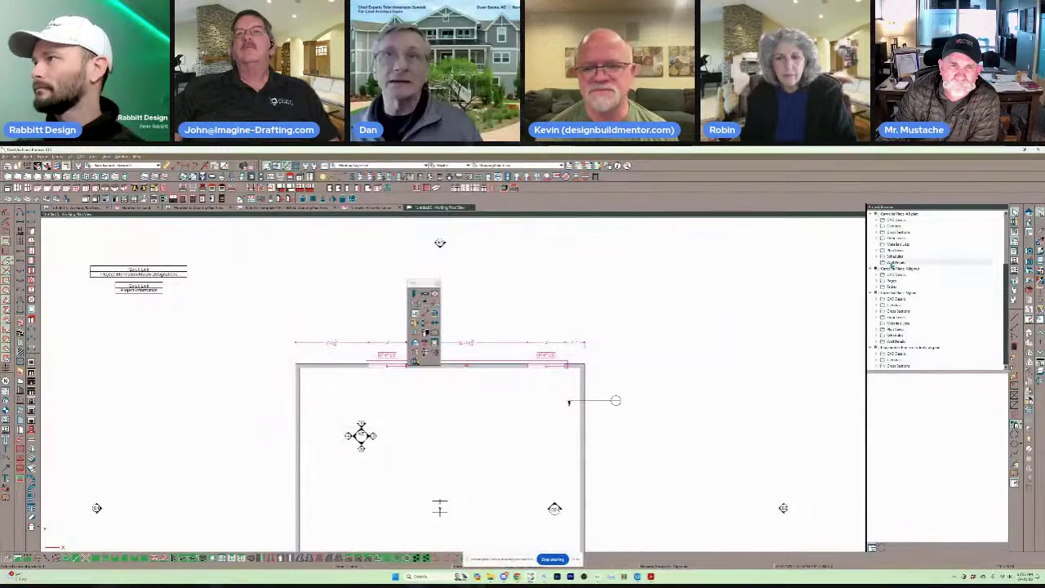
# Open the Window and Ext. Door Schedule and include its Custom categories in the specification.
pyautogui.scroll(-3, 905, 284)
pyautogui.scroll(-10, 905, 284)
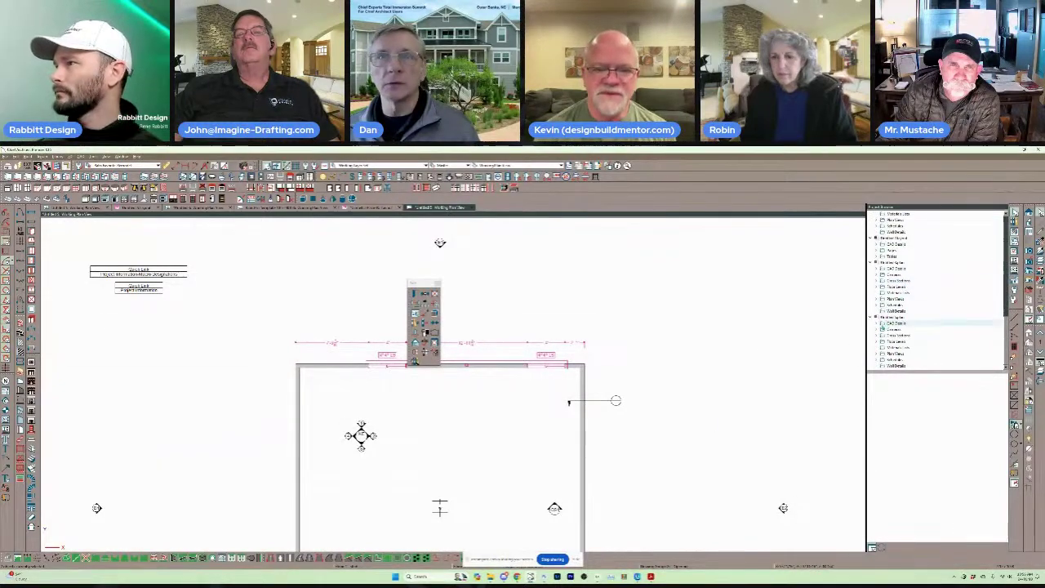
pyautogui.scroll(-10, 915, 325)
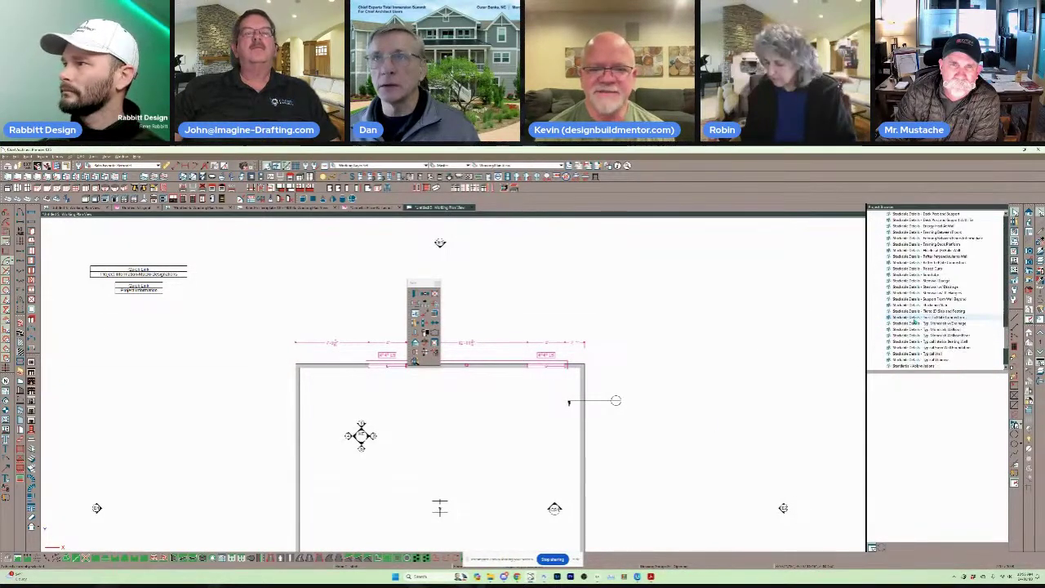
pyautogui.scroll(8, 915, 325)
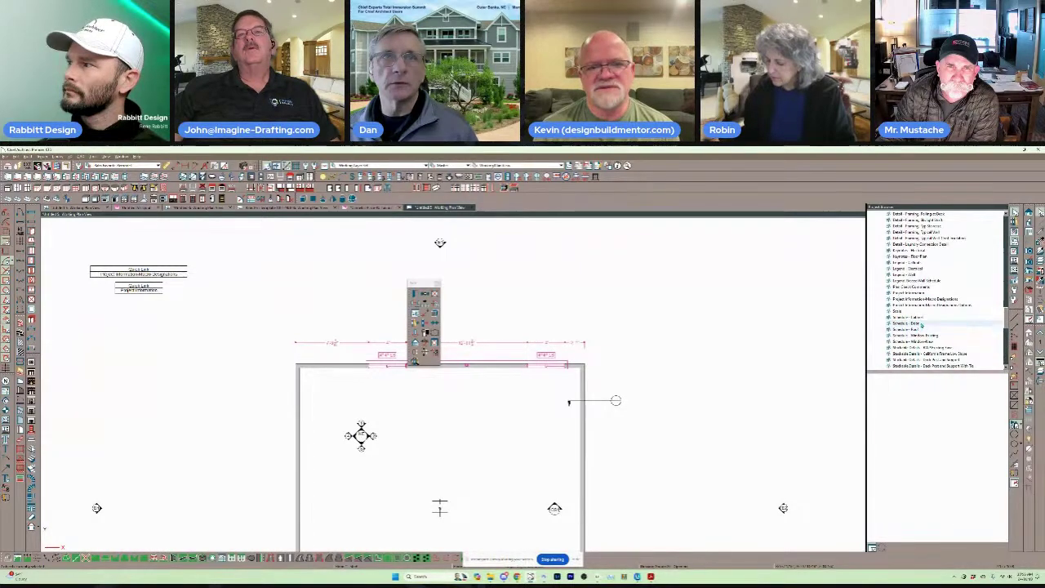
pyautogui.click(916, 342)
pyautogui.doubleClick(915, 341)
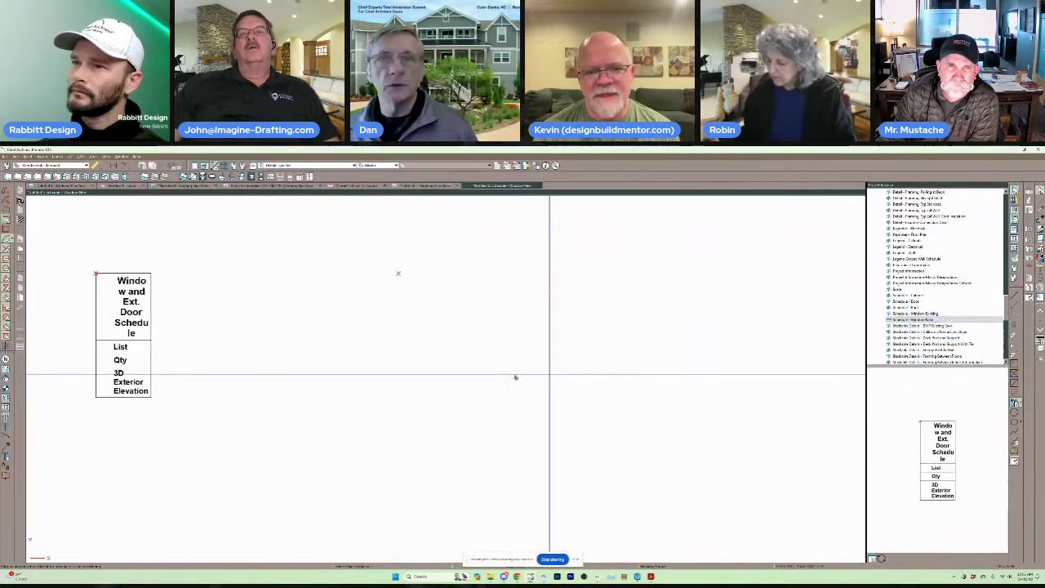
pyautogui.doubleClick(148, 349)
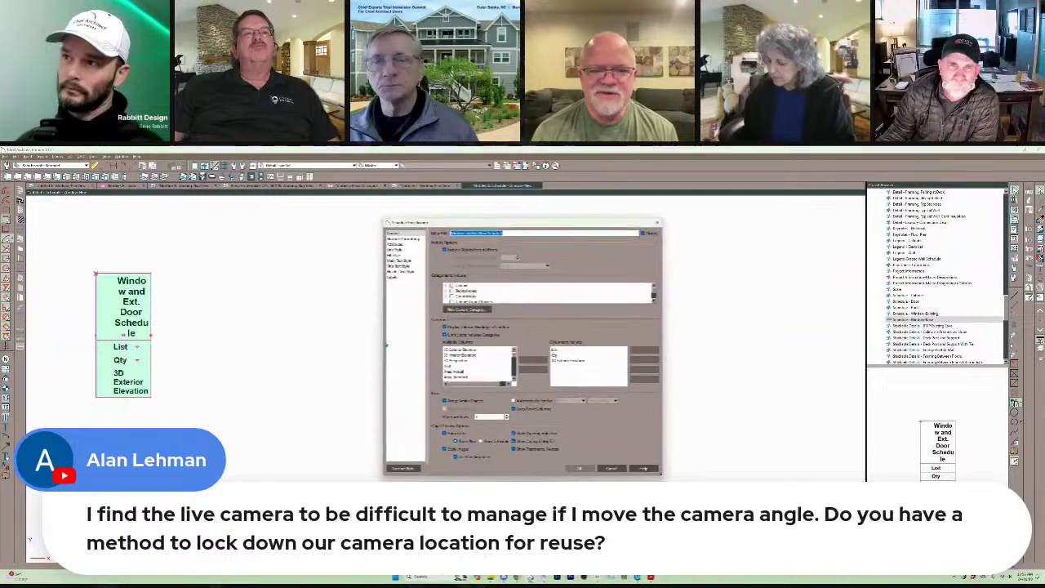
pyautogui.scroll(-5, 474, 300)
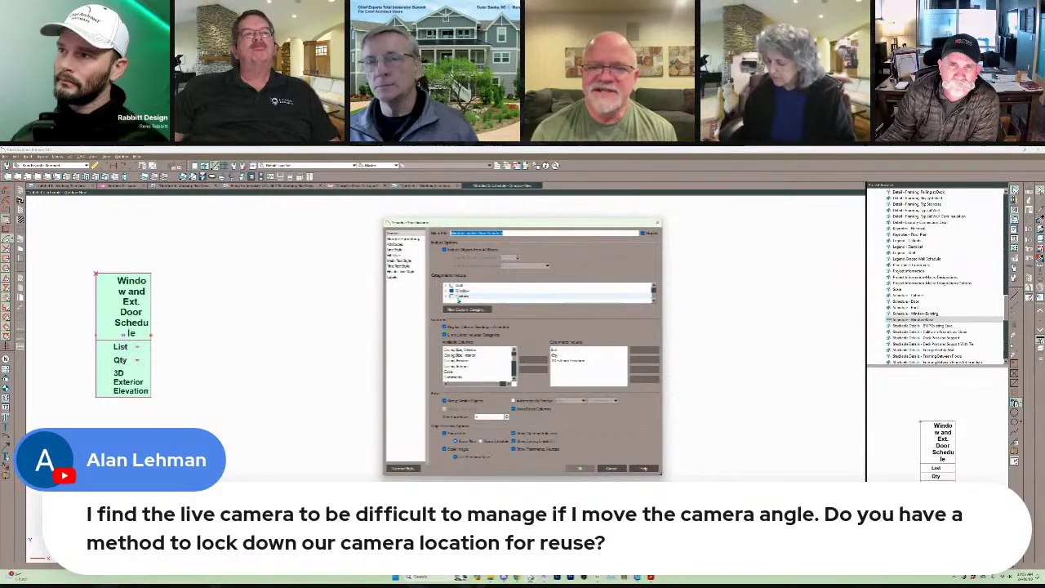
pyautogui.click(445, 297)
pyautogui.scroll(-2, 459, 296)
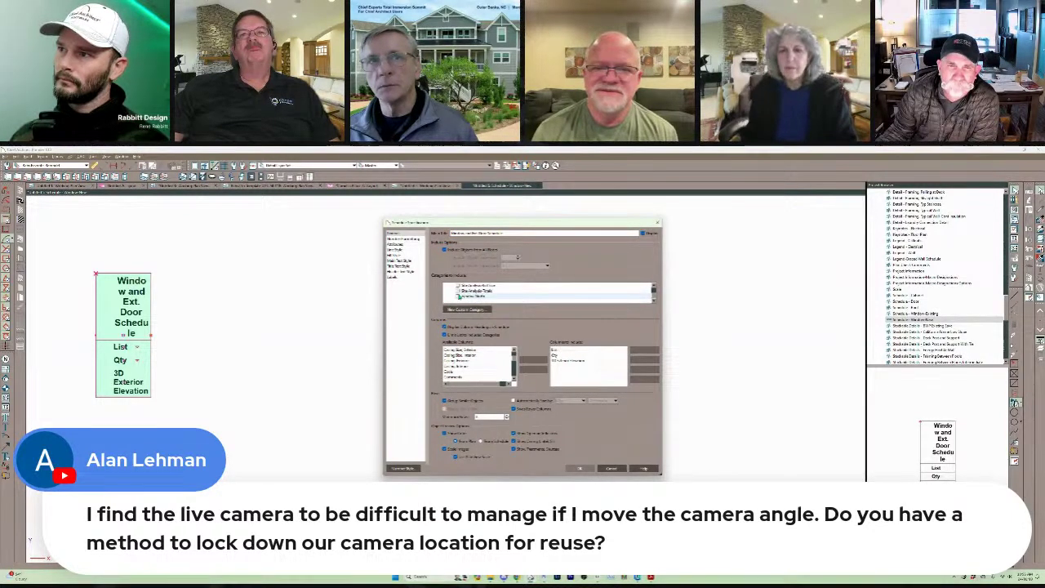
pyautogui.click(579, 468)
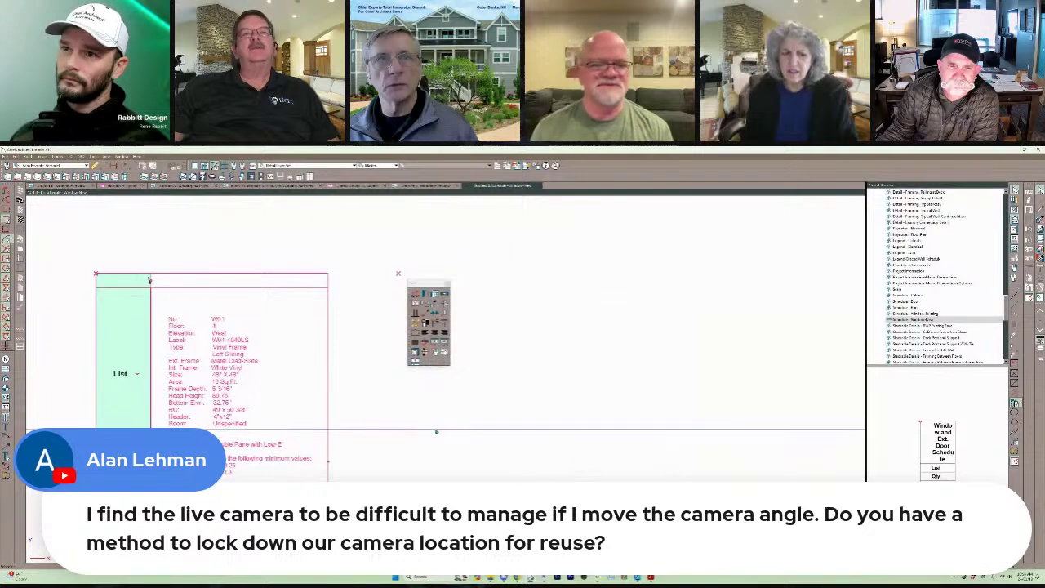
# Center the schedule drawing showing W01, then return to the floor plan view.
pyautogui.scroll(-3, 437, 431)
pyautogui.moveTo(448, 439)
pyautogui.mouseDown(button='middle')
pyautogui.moveTo(511, 383)
pyautogui.moveTo(622, 368)
pyautogui.mouseUp(button='middle')
pyautogui.scroll(-1, 621, 369)
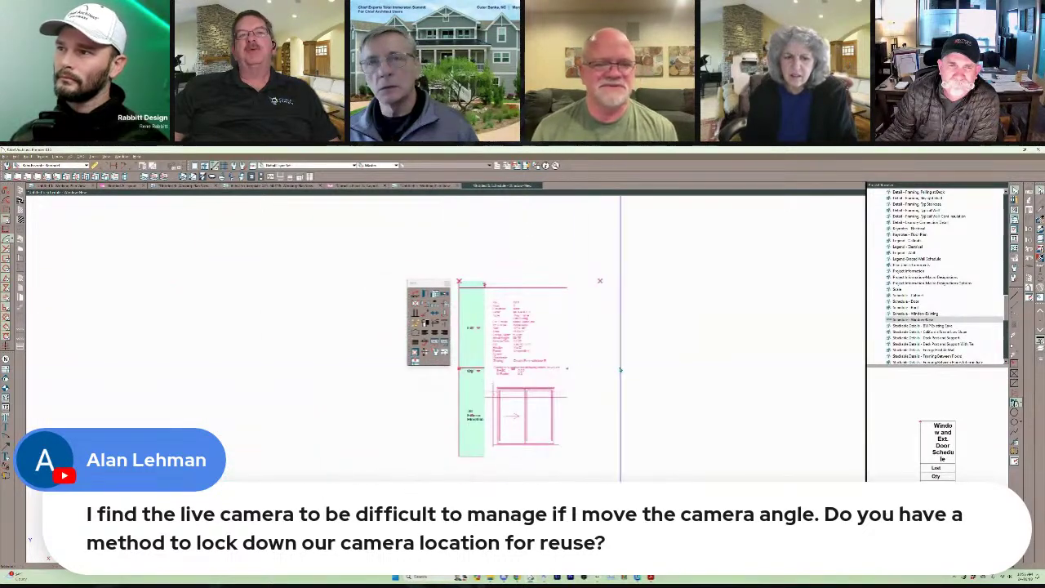
pyautogui.scroll(3, 620, 370)
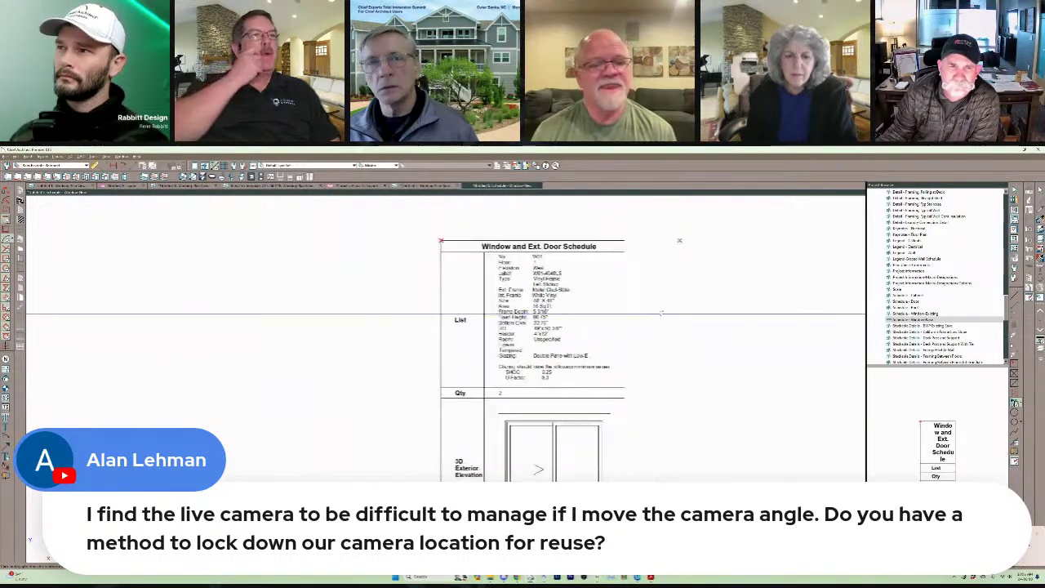
pyautogui.moveTo(663, 313); pyautogui.dragTo(626, 307, button='middle')
pyautogui.scroll(1, 627, 307)
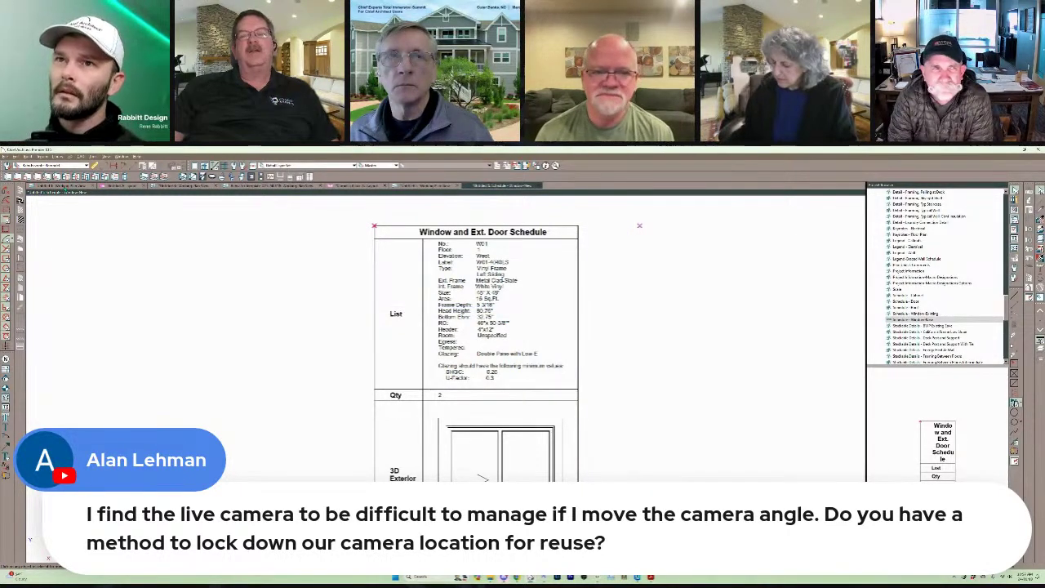
pyautogui.click(62, 185)
pyautogui.scroll(-1, 400, 339)
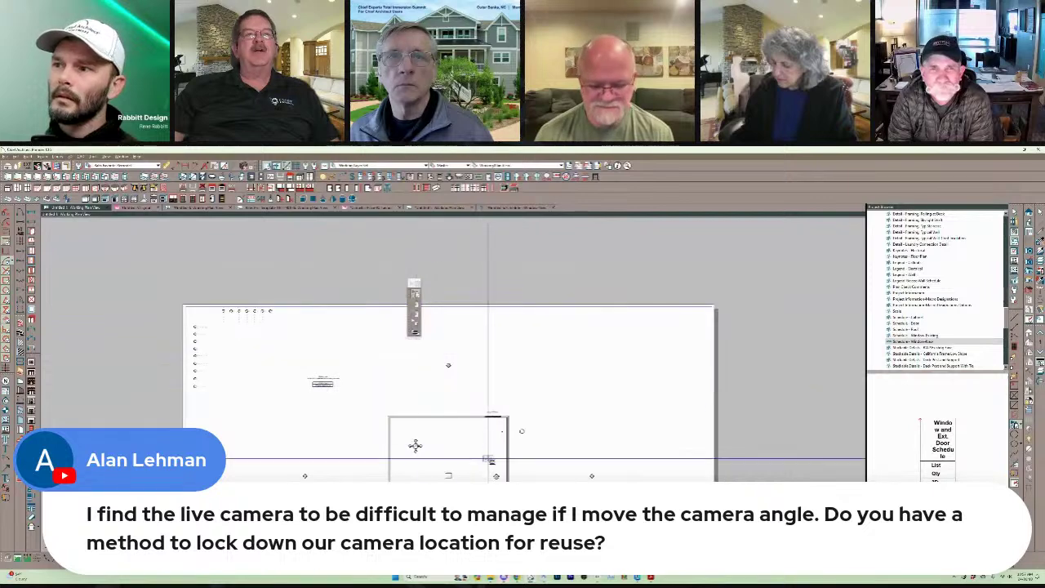
pyautogui.moveTo(445, 449); pyautogui.dragTo(446, 350, button='middle')
pyautogui.scroll(9, 446, 350)
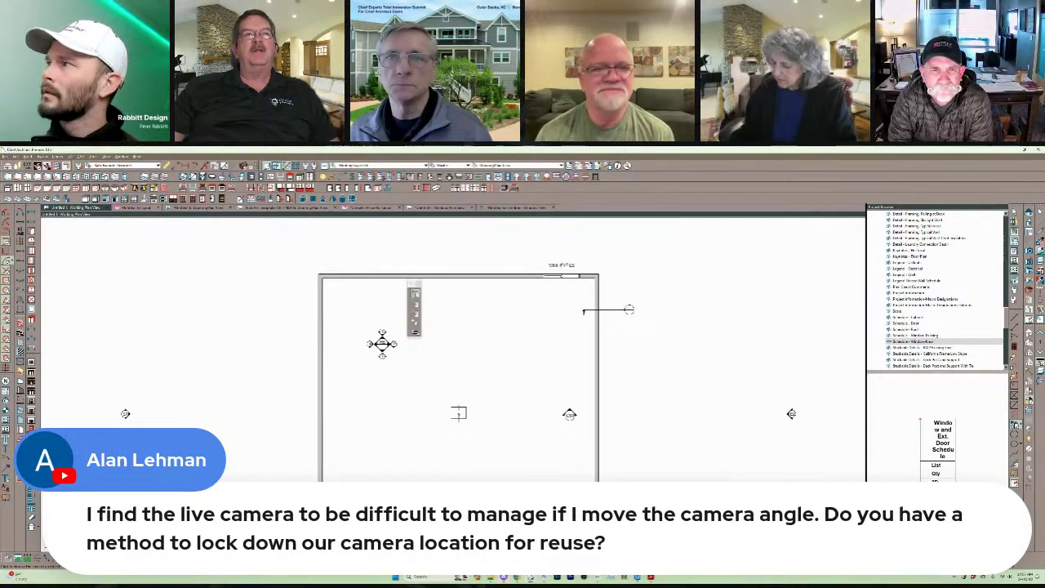
pyautogui.click(1028, 252)
pyautogui.moveTo(529, 332)
pyautogui.mouseDown()
pyautogui.moveTo(518, 368)
pyautogui.moveTo(551, 266)
pyautogui.mouseUp()
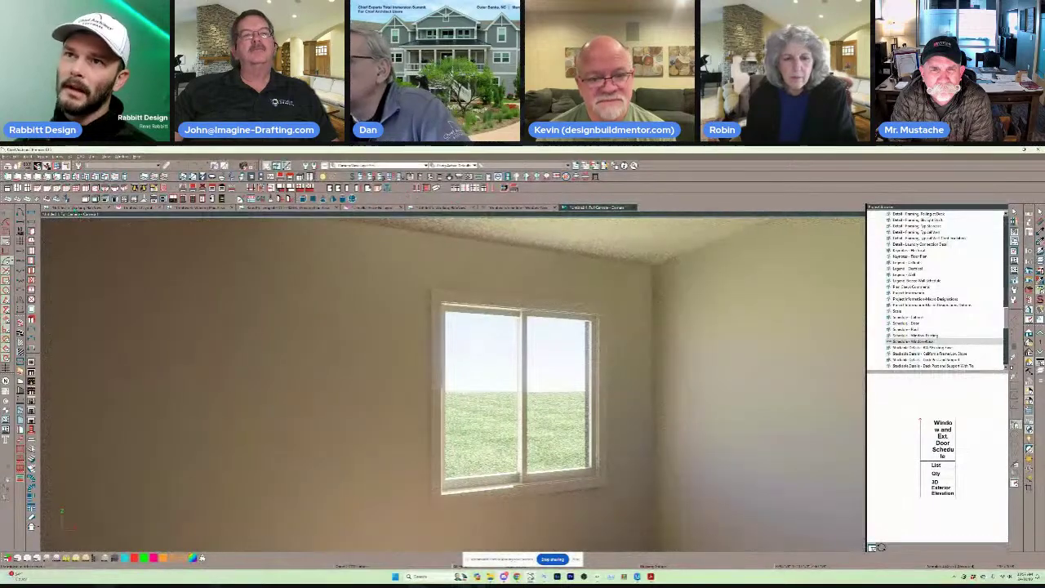
pyautogui.click(77, 208)
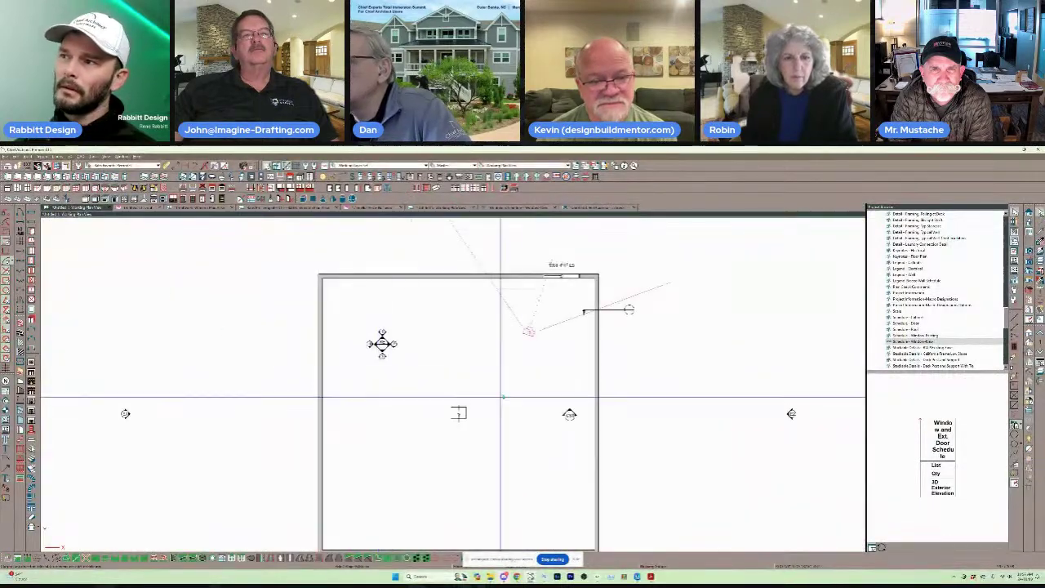
pyautogui.scroll(1, 527, 329)
pyautogui.click(526, 330)
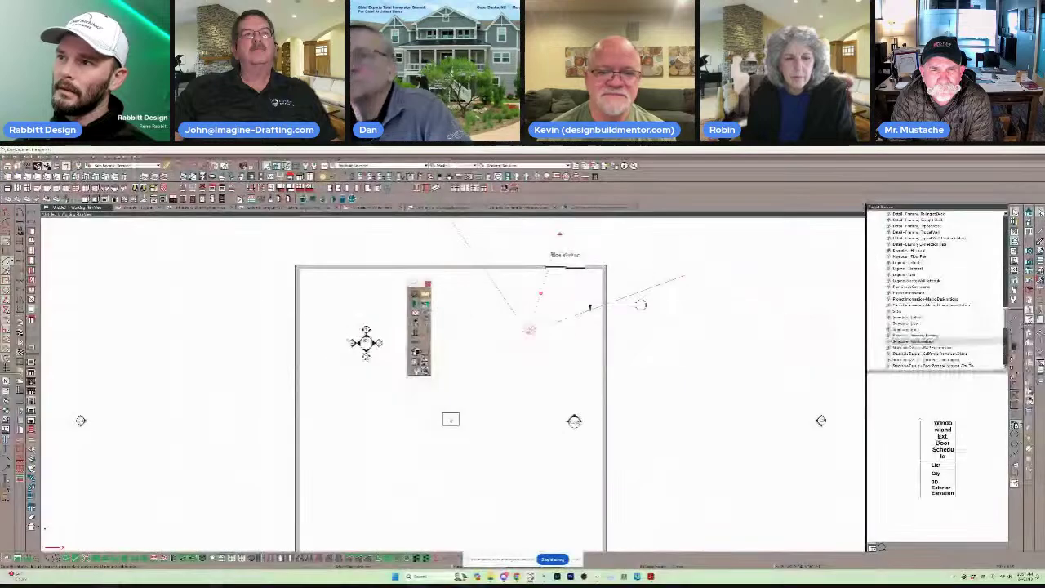
pyautogui.click(424, 305)
pyautogui.moveTo(518, 331); pyautogui.dragTo(452, 365)
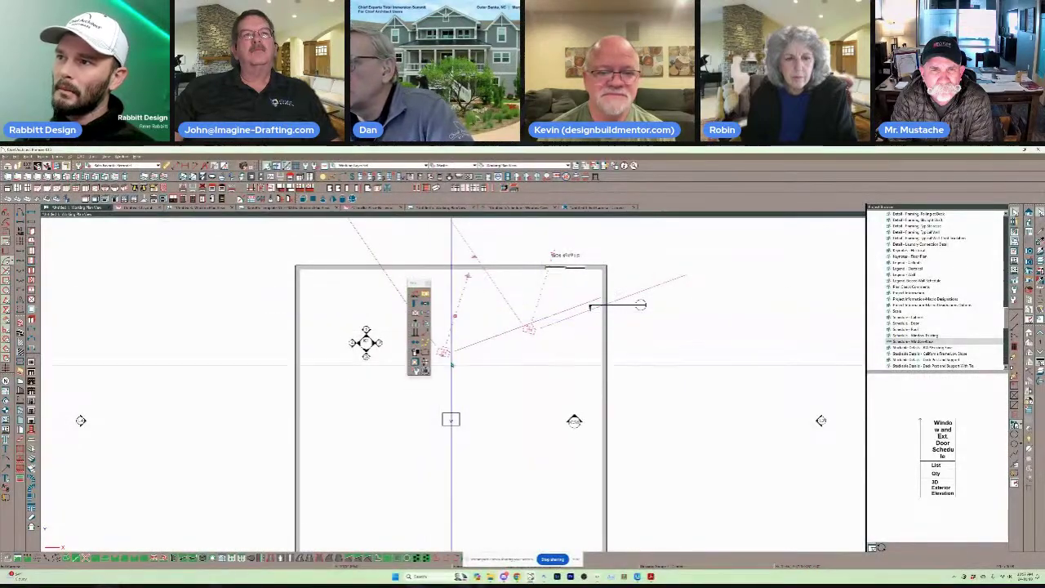
pyautogui.click(386, 415)
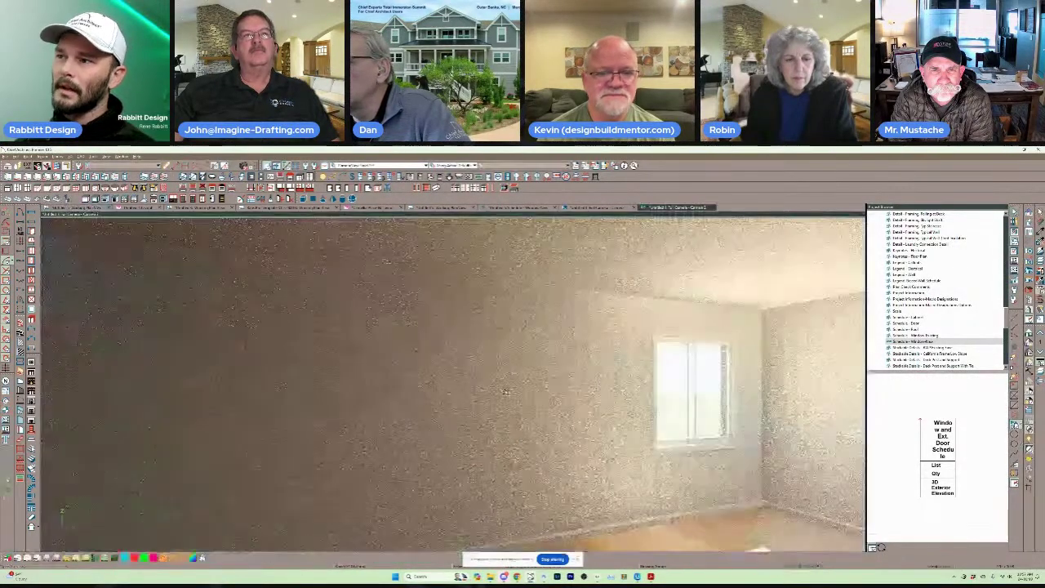
pyautogui.moveTo(386, 414); pyautogui.dragTo(604, 228)
pyautogui.scroll(3, 604, 229)
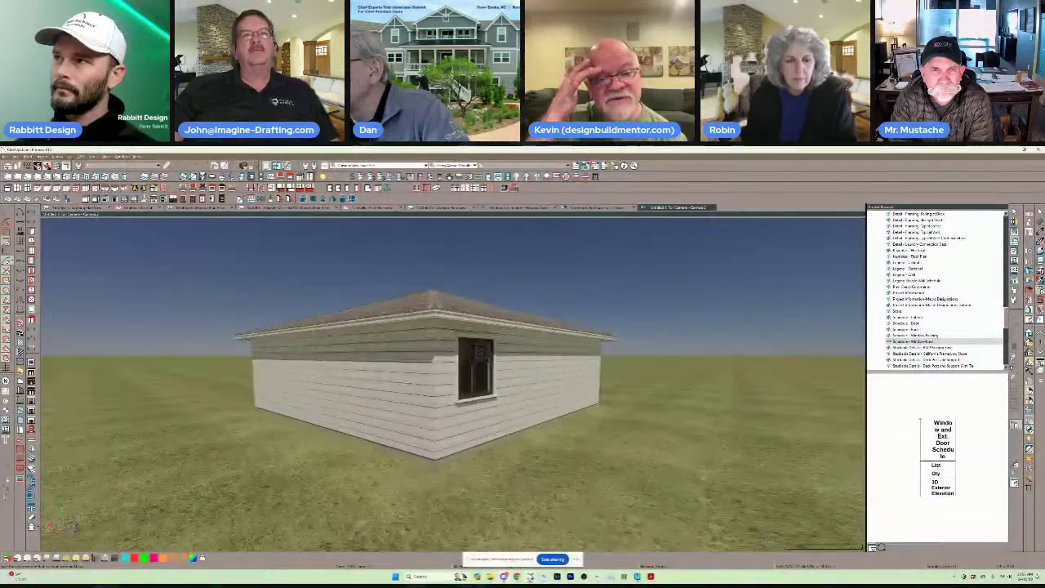
pyautogui.hotkey('ctrl', 'Tab')
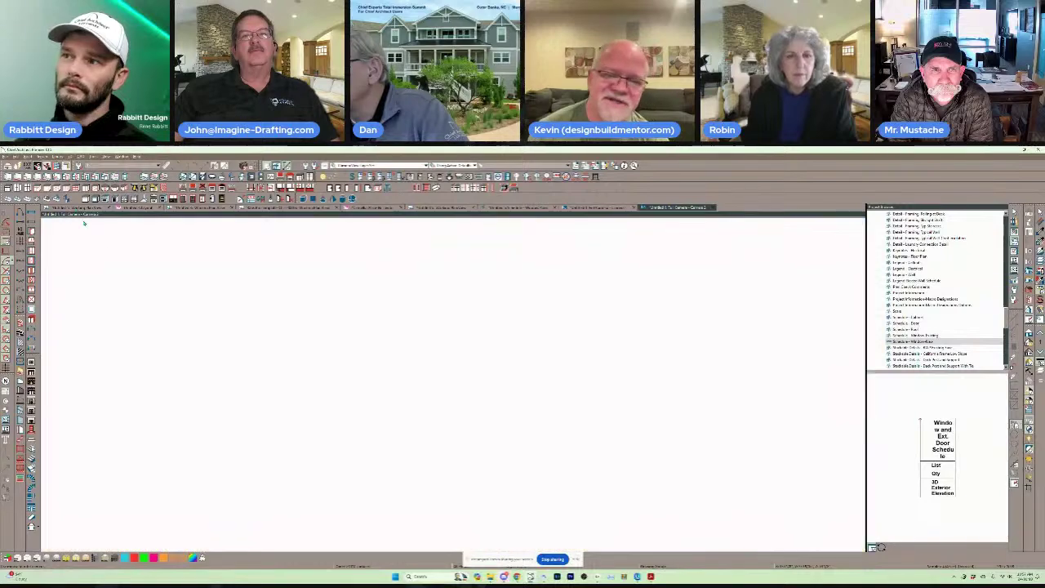
pyautogui.scroll(-3, 507, 418)
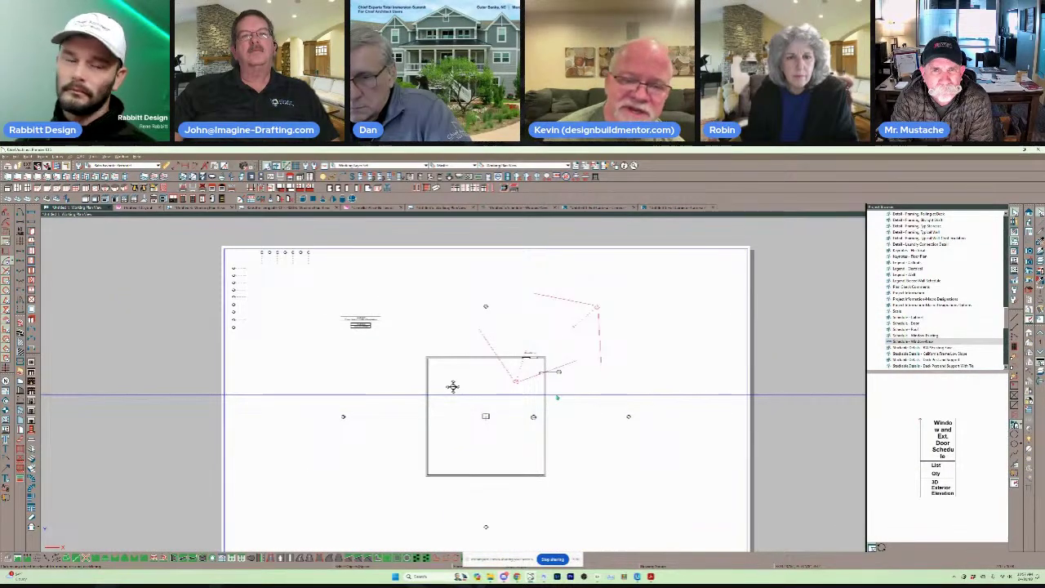
pyautogui.scroll(1, 557, 398)
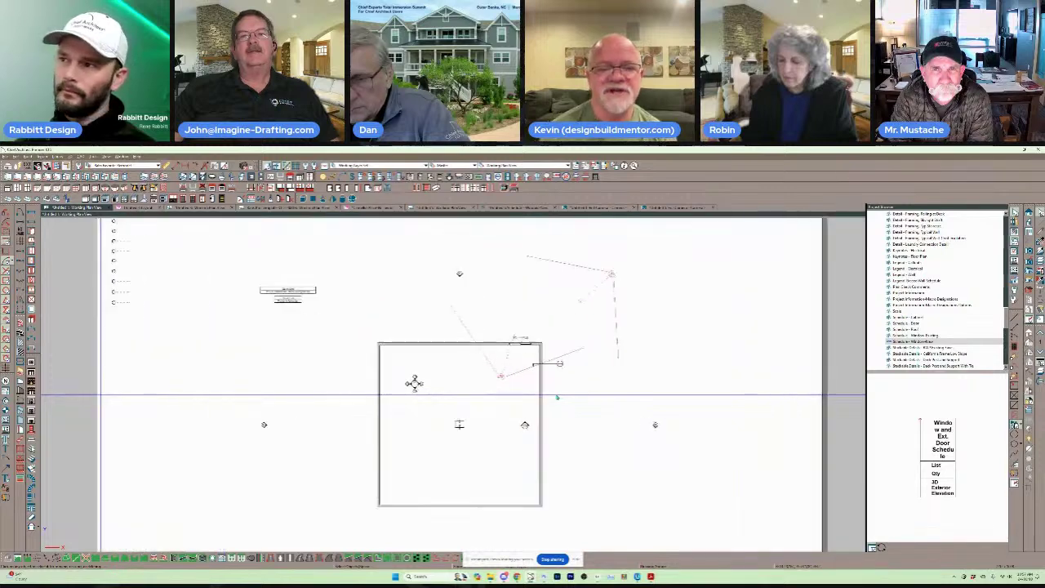
pyautogui.scroll(1, 527, 425)
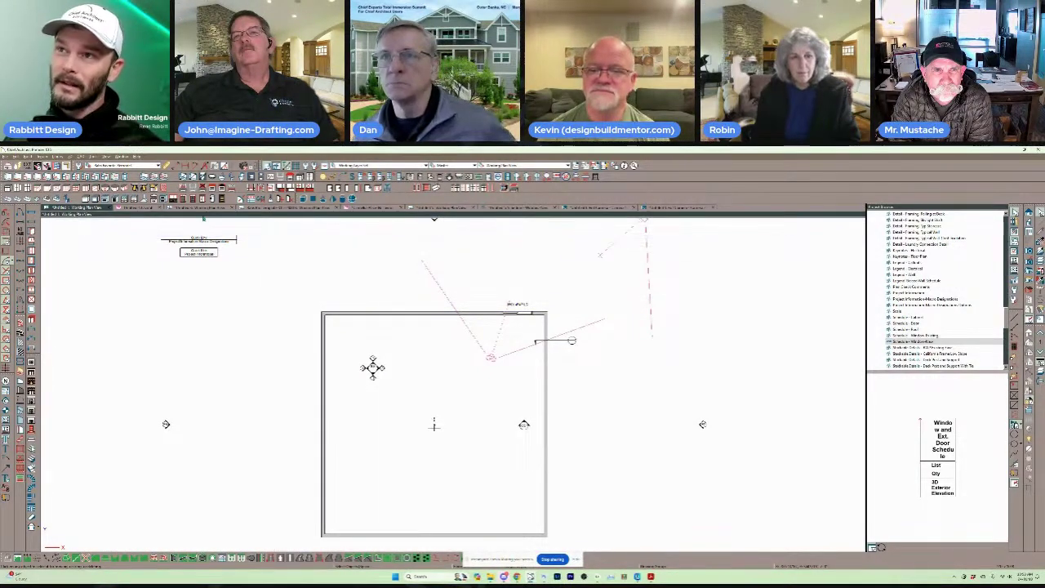
# Go to the general notes layout and select the Standards - Mechanical and Lot Analysis blocks.
pyautogui.click(434, 208)
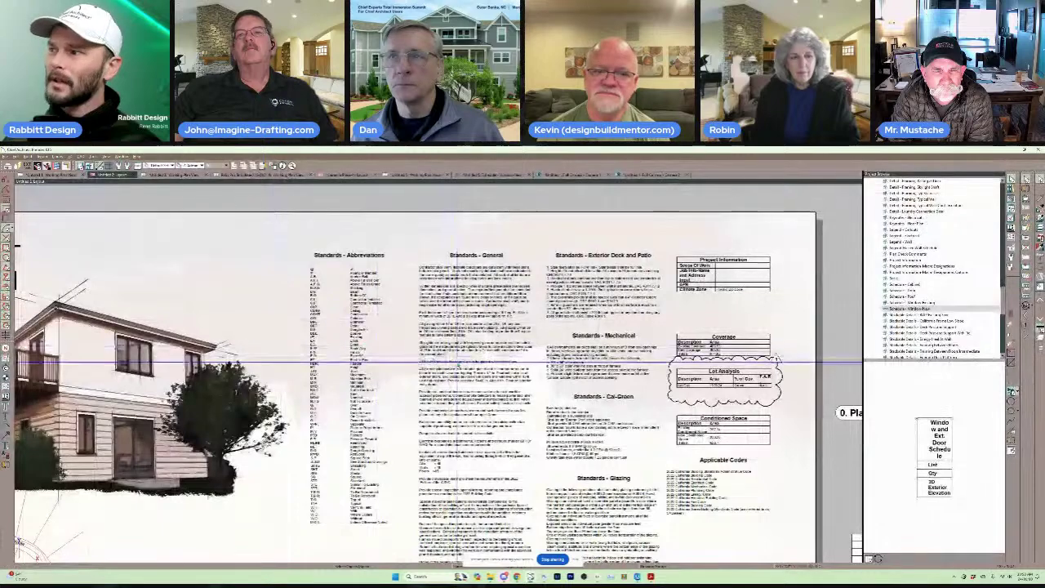
pyautogui.scroll(2, 551, 376)
pyautogui.scroll(2, 551, 376)
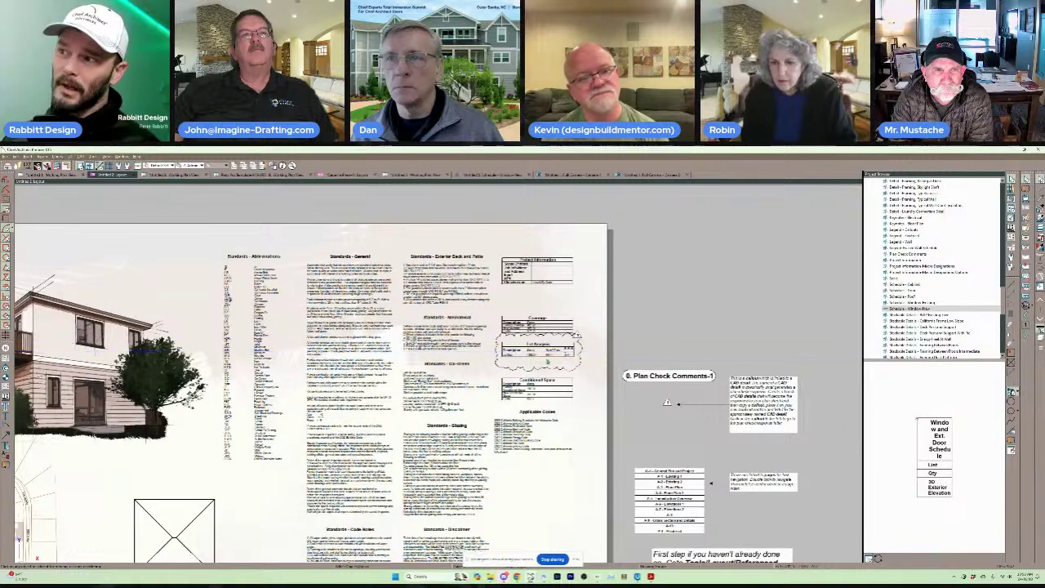
pyautogui.scroll(1, 496, 352)
pyautogui.click(490, 347)
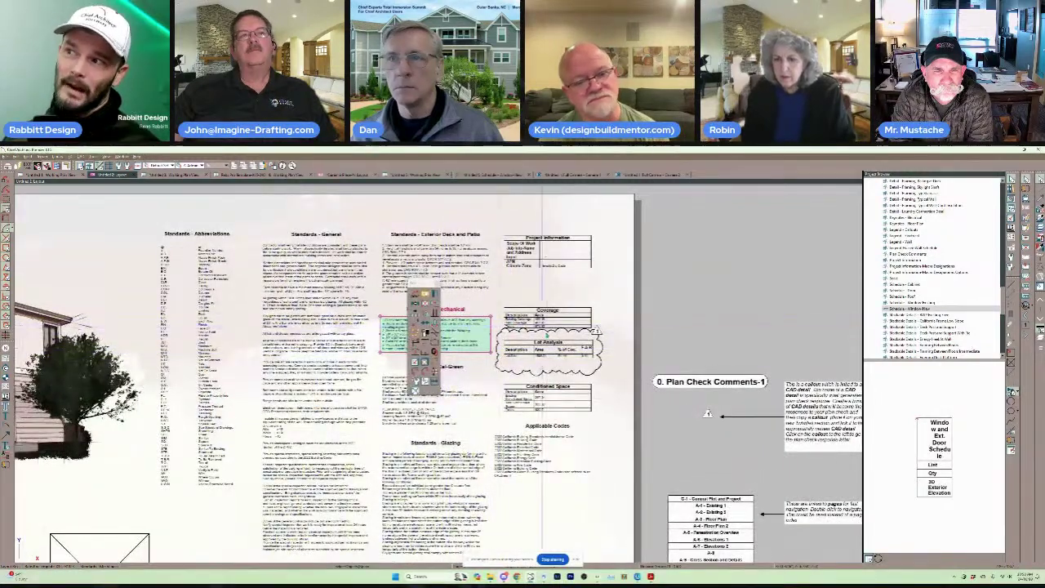
pyautogui.moveTo(430, 328); pyautogui.dragTo(520, 358, button='middle')
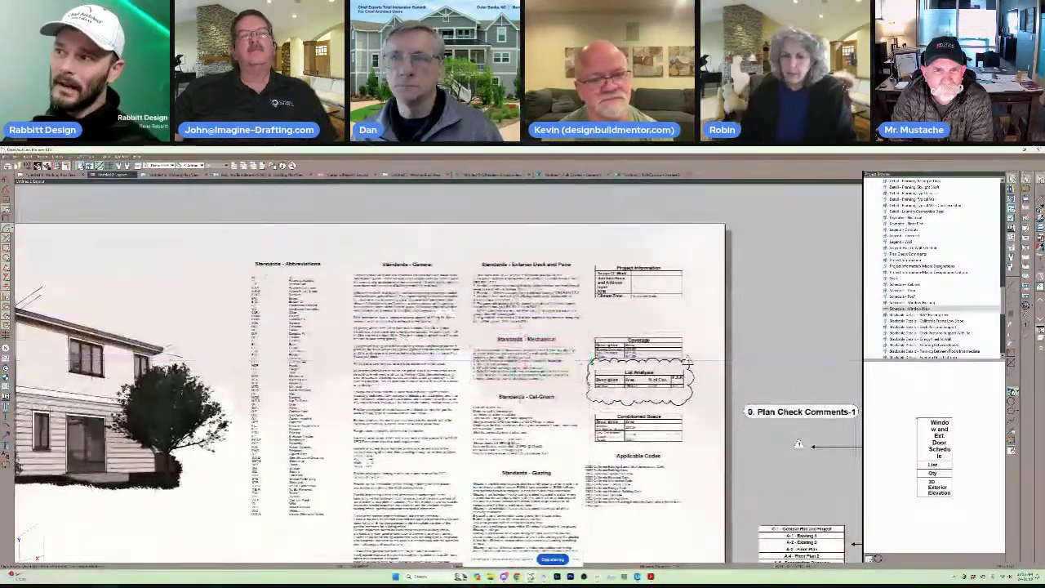
pyautogui.click(587, 382)
pyautogui.press('Escape')
pyautogui.click(577, 377)
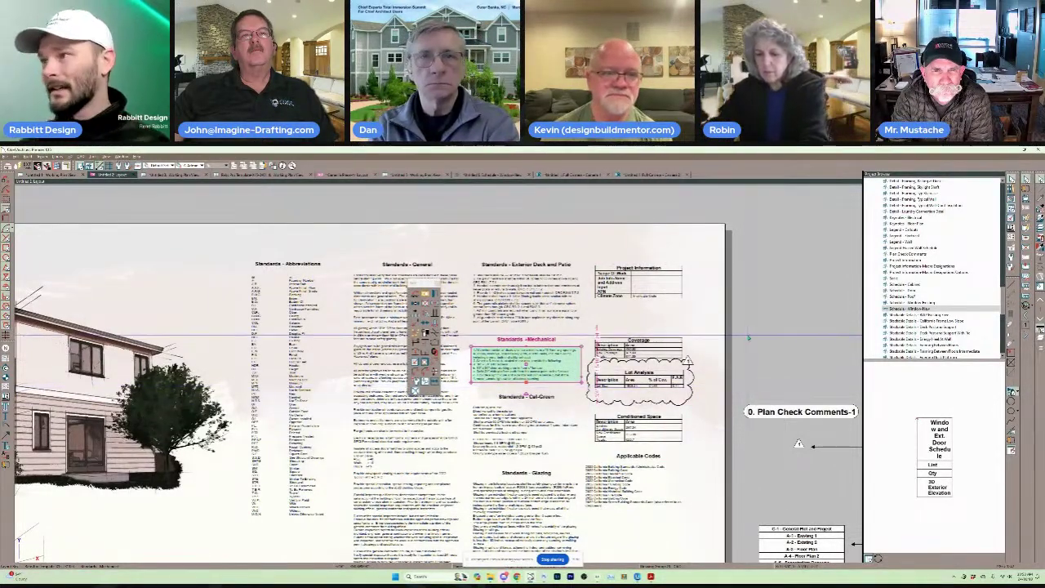
pyautogui.scroll(-1, 728, 333)
pyautogui.scroll(1, 728, 333)
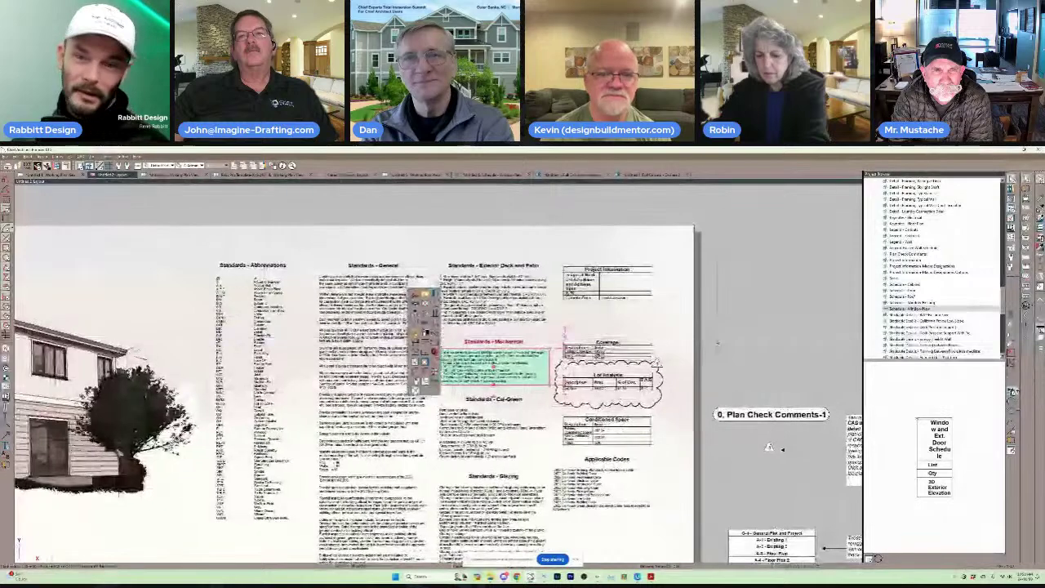
pyautogui.click(658, 374)
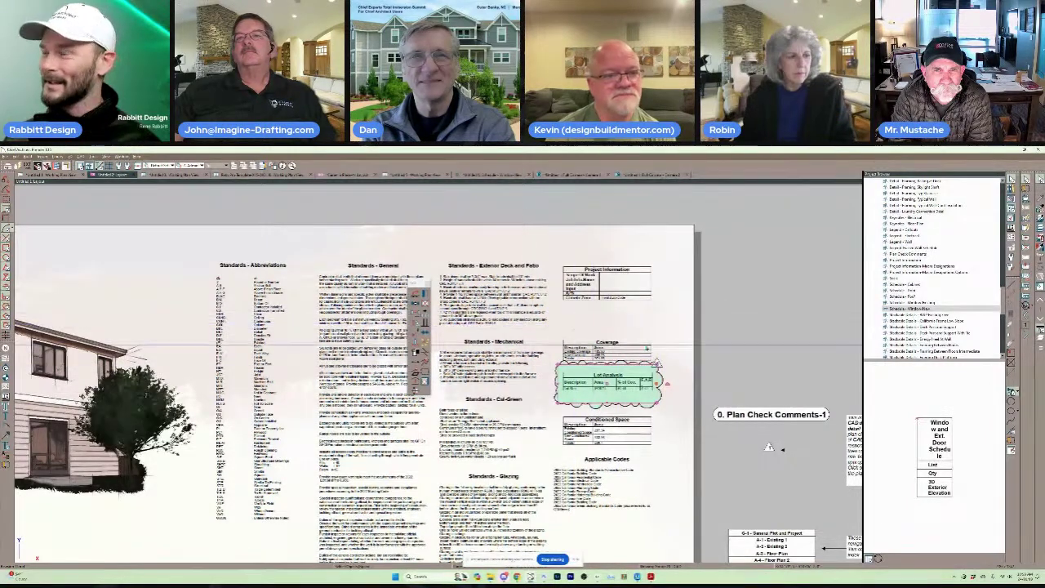
# Close the extra open views, discarding their changes with Don't Save.
pyautogui.scroll(1, 546, 330)
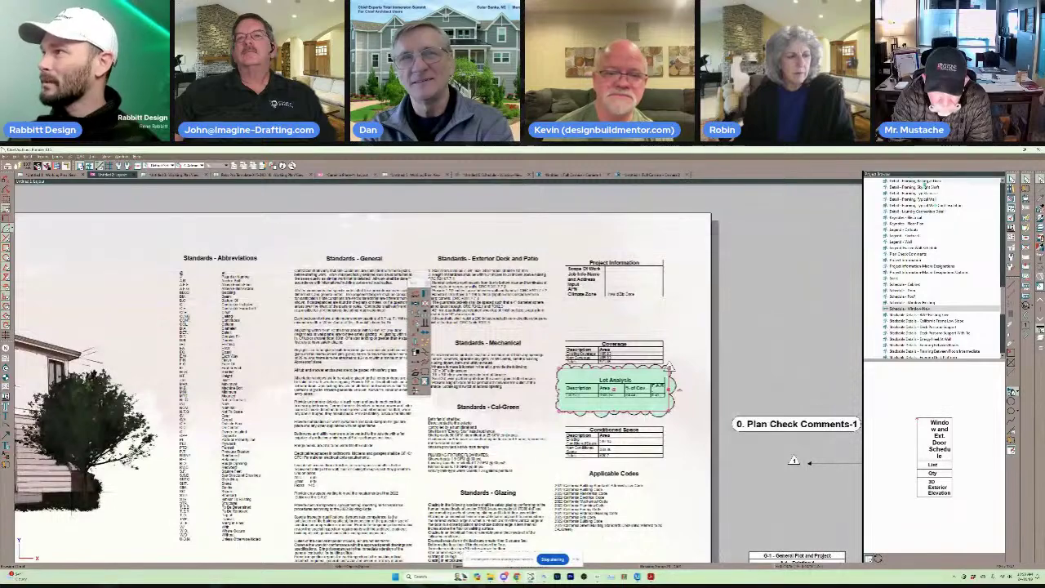
pyautogui.scroll(10, 935, 270)
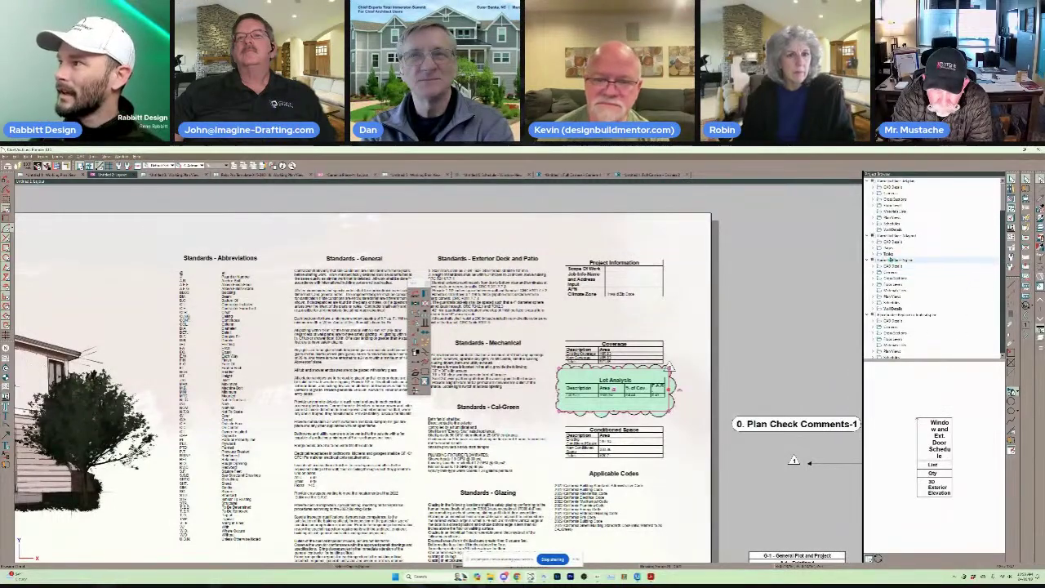
pyautogui.scroll(1, 494, 244)
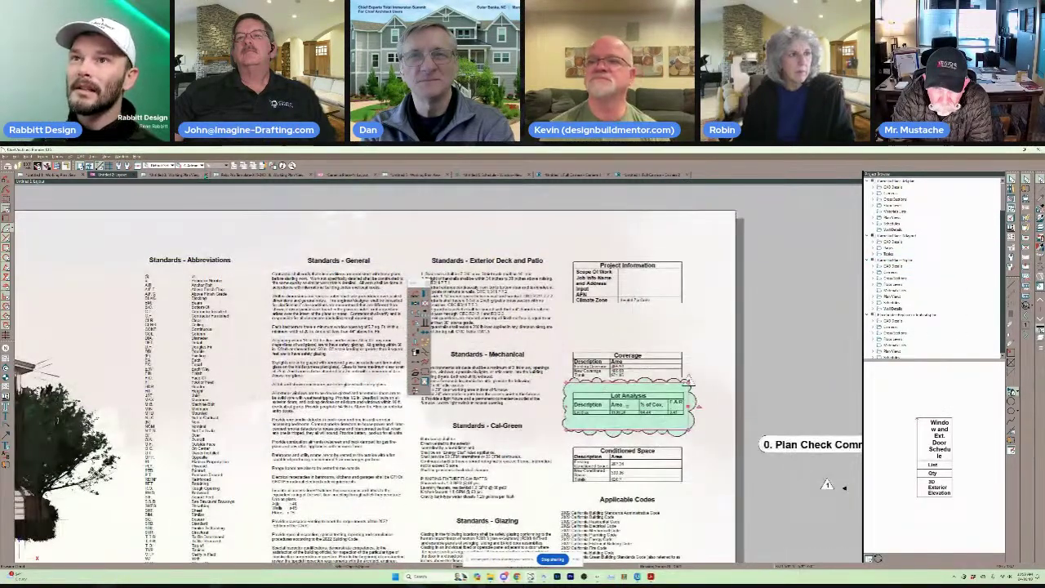
pyautogui.hotkey('ctrl', 'w')
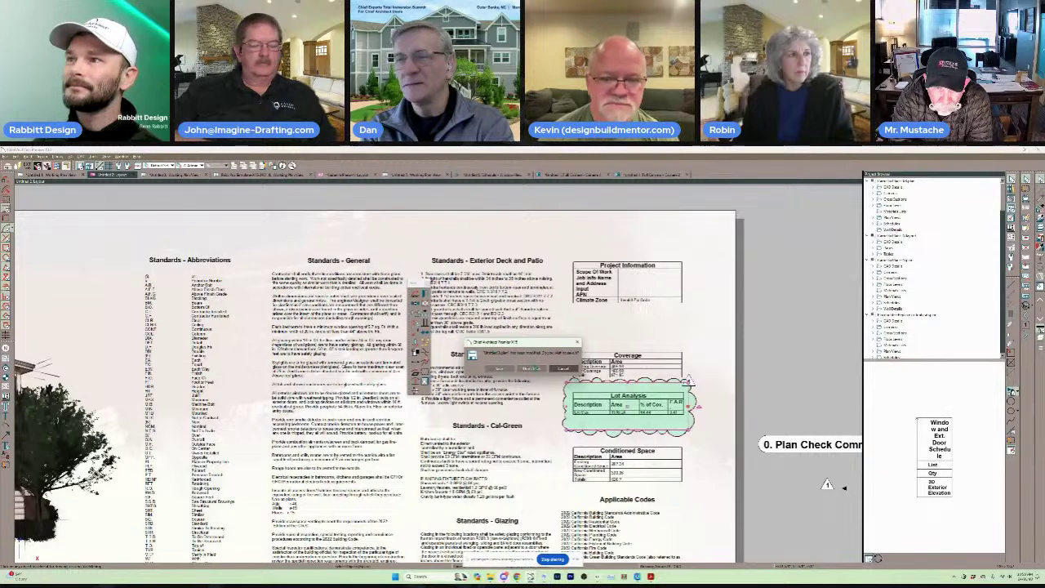
pyautogui.click(531, 368)
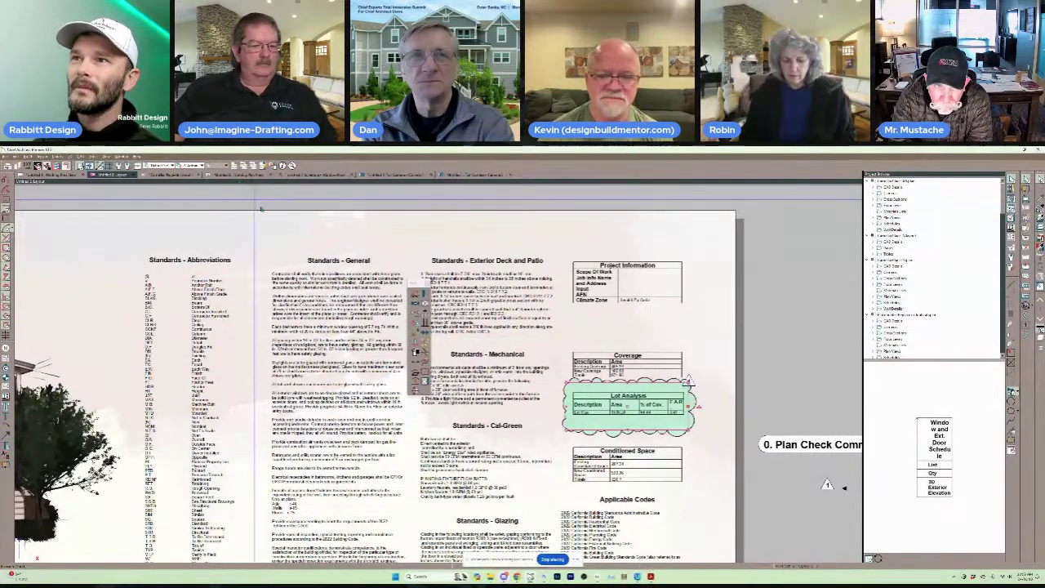
pyautogui.hotkey('ctrl', 'w')
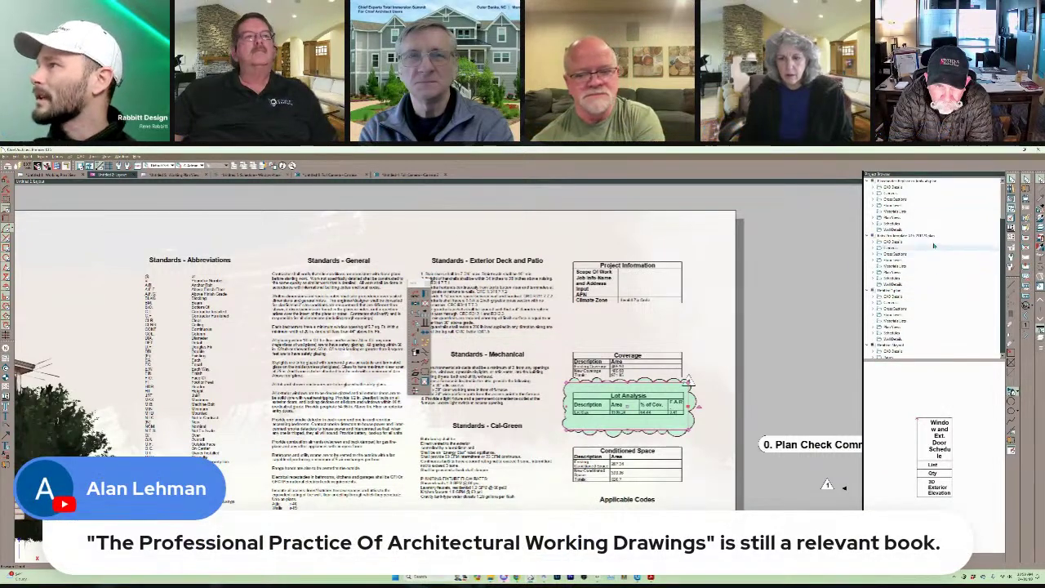
# Expand the layout's CAD Details folder and create a new CAD detail.
pyautogui.scroll(-5, 910, 245)
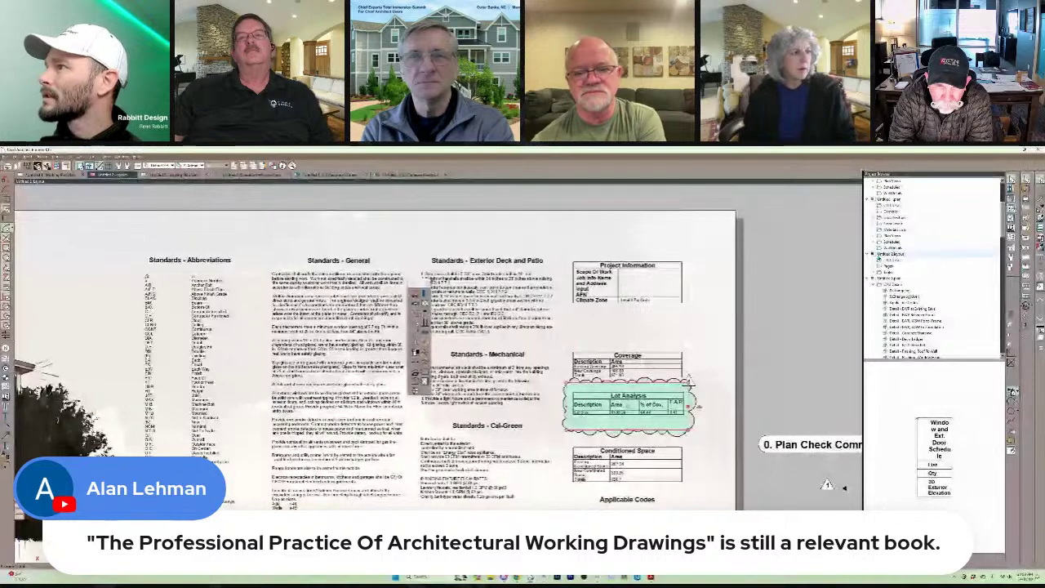
pyautogui.doubleClick(885, 261)
pyautogui.rightClick(885, 261)
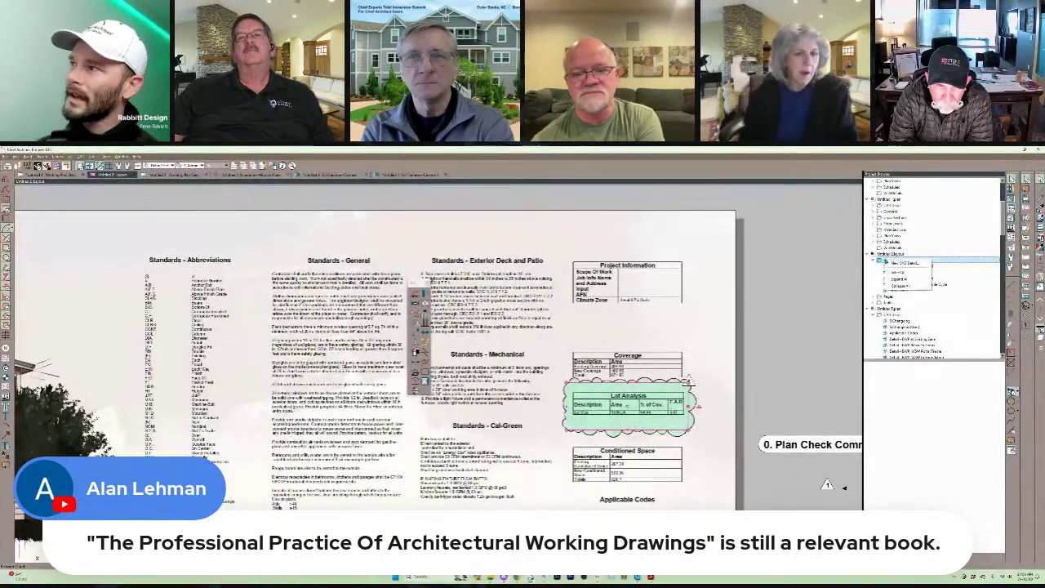
pyautogui.click(901, 264)
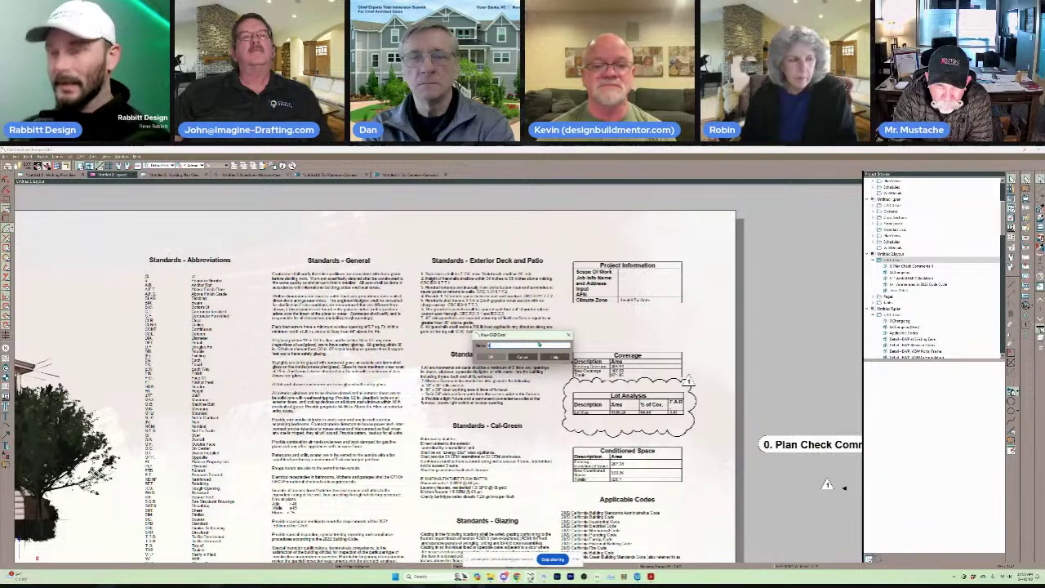
# Name the new CAD detail and close its empty view.
pyautogui.write('0-add con')
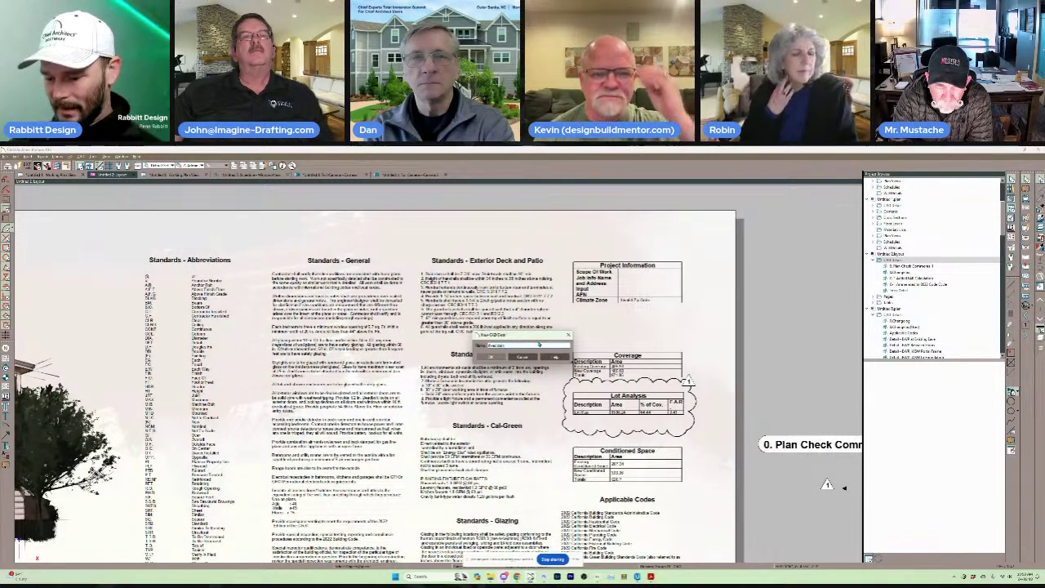
pyautogui.write('stants and ad')
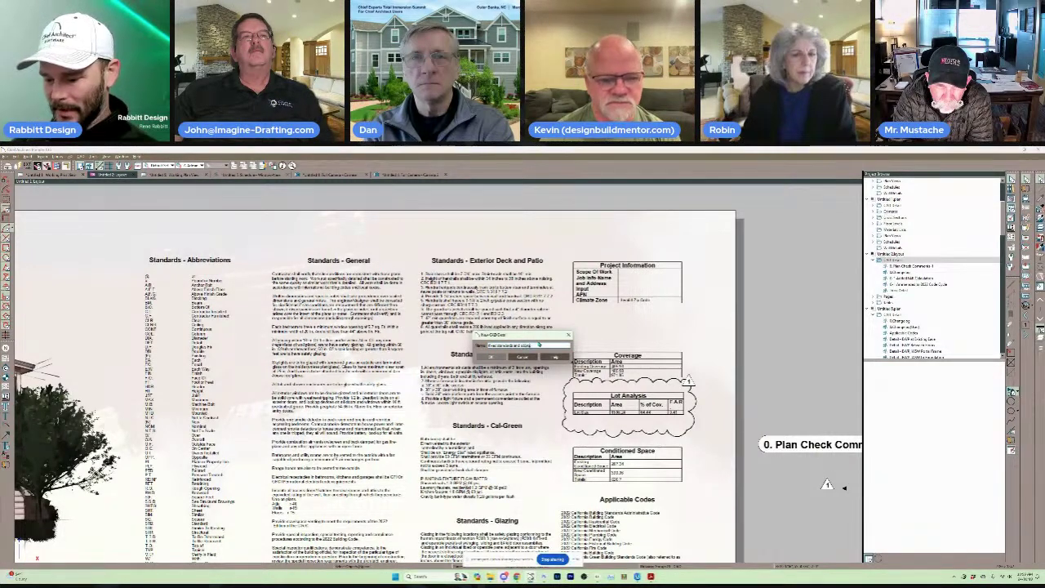
pyautogui.press('Return')
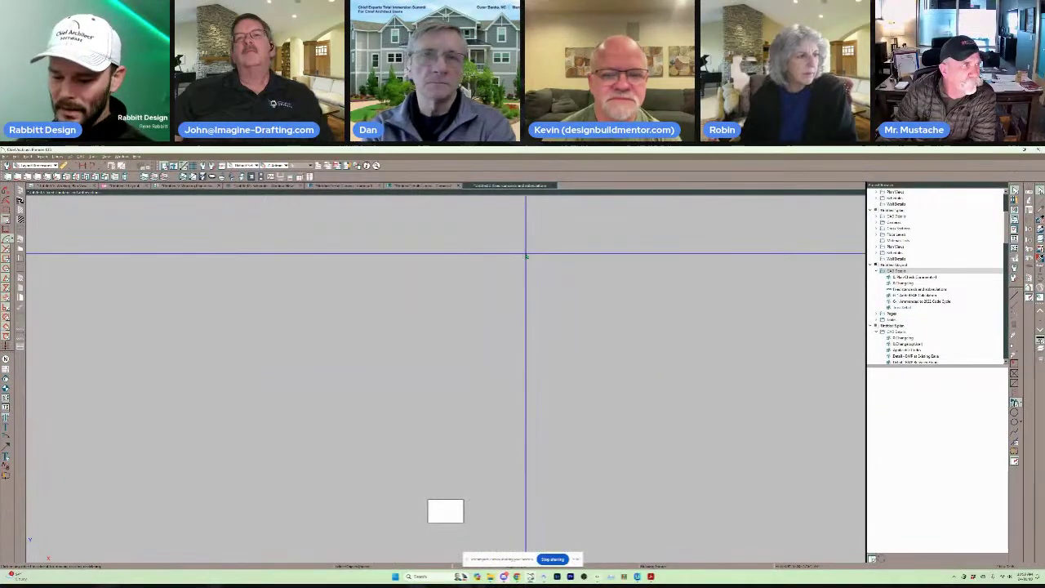
pyautogui.hotkey('ctrl', 'w')
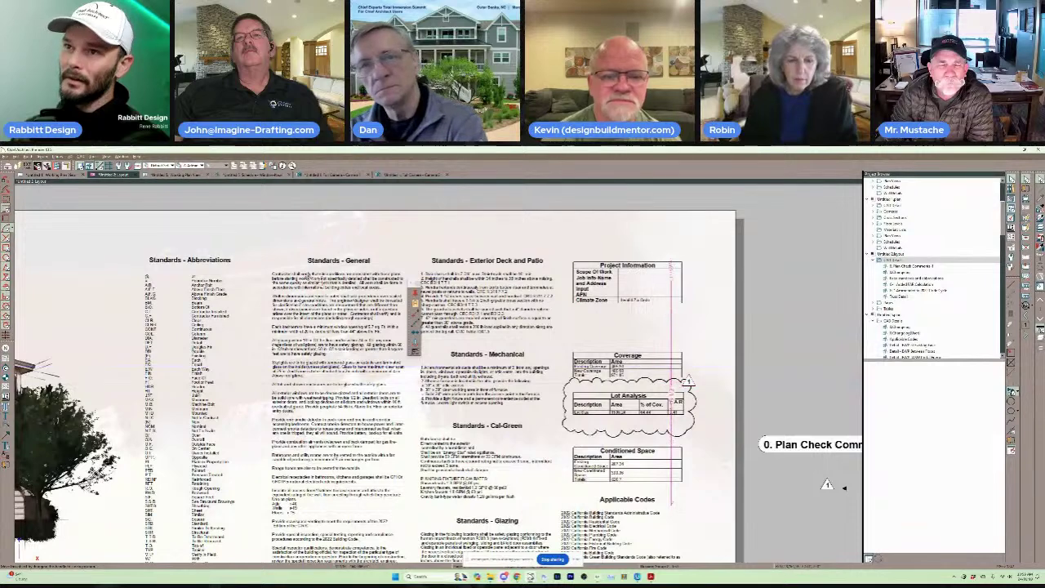
# Cloud the Standards - Abbreviations notes and link the callout to 'fixed standards and abbreviations'.
pyautogui.click(250, 255)
pyautogui.scroll(-1, 246, 256)
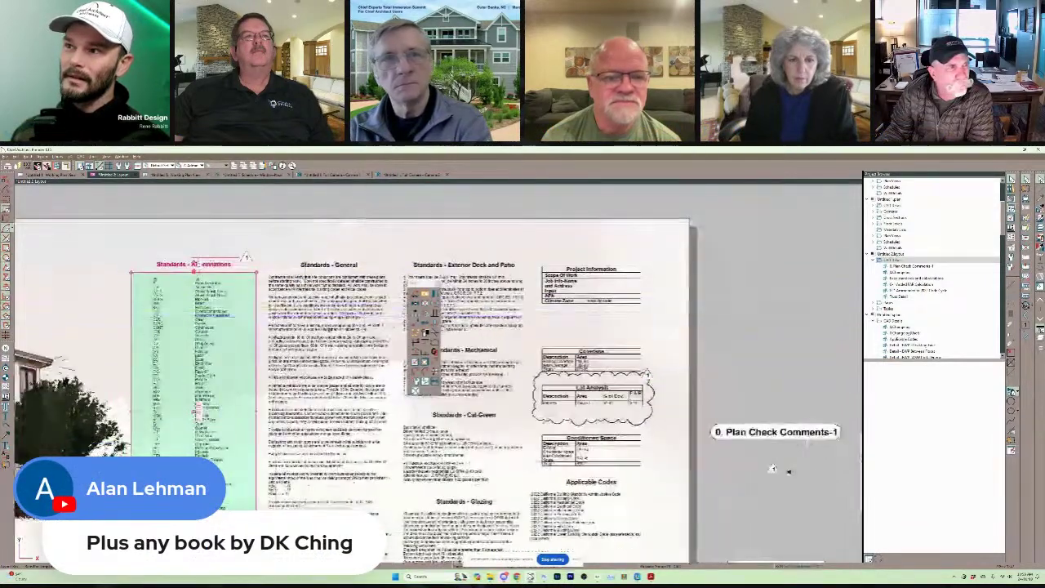
pyautogui.click(434, 365)
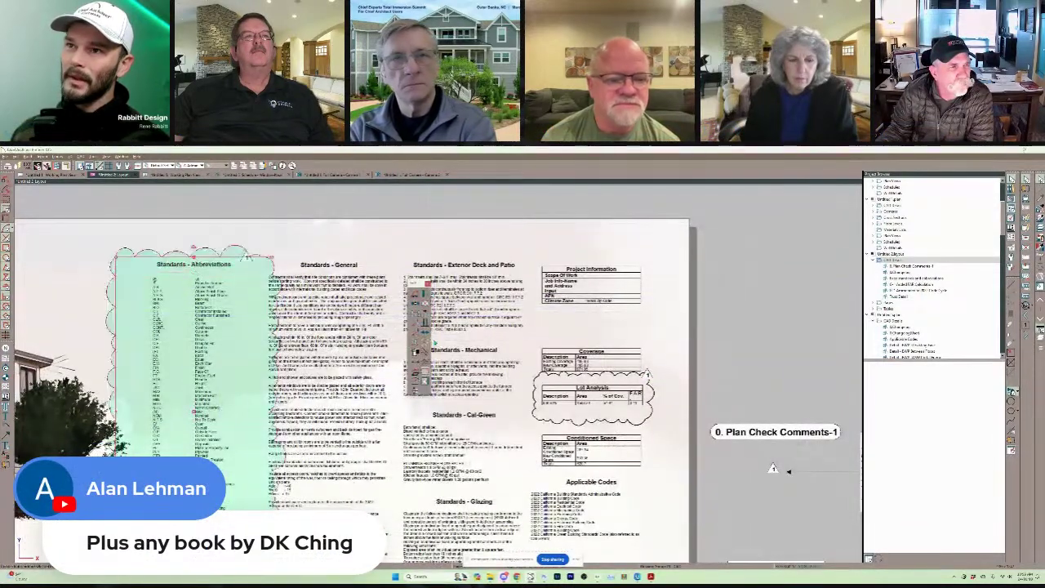
pyautogui.click(248, 258)
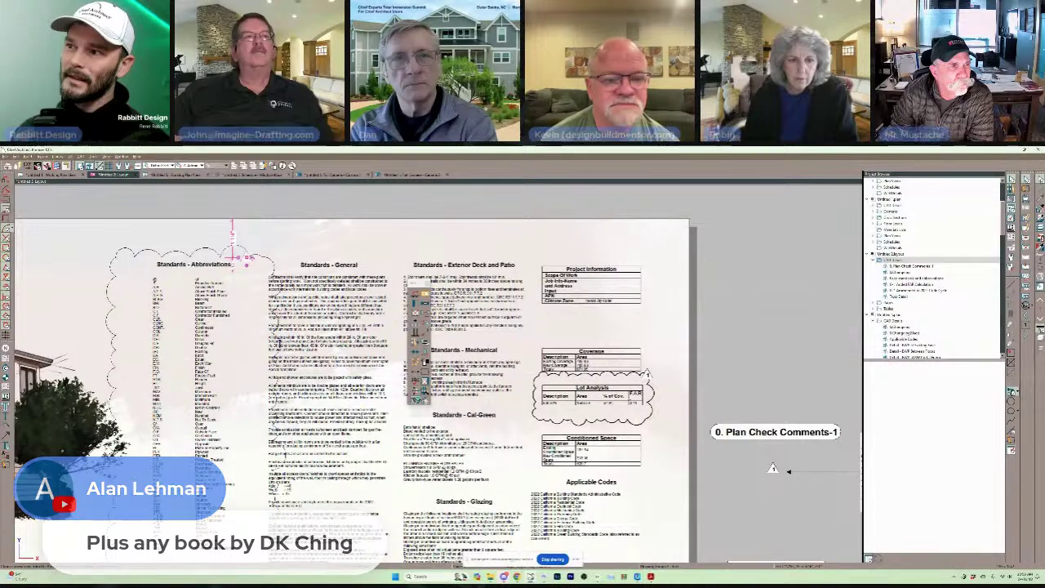
pyautogui.click(426, 380)
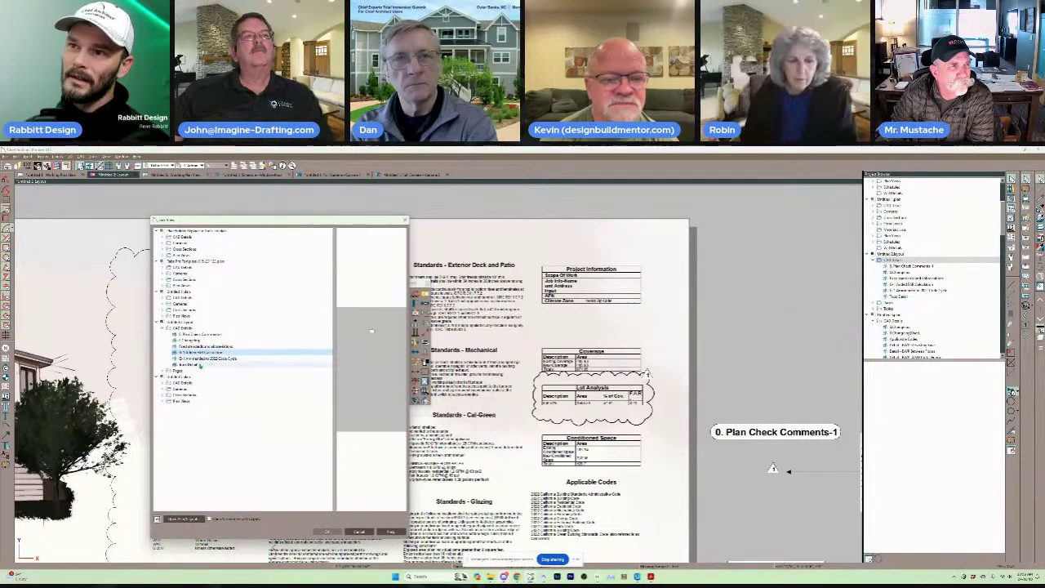
pyautogui.click(197, 347)
pyautogui.click(326, 530)
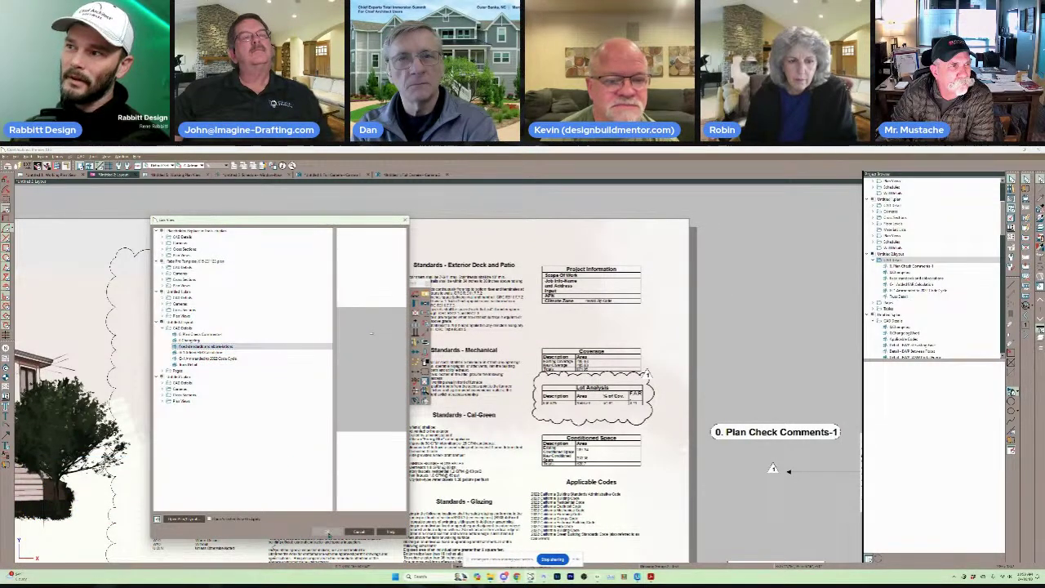
# Open the Plan Check Comments-1 CAD detail from the Project Browser.
pyautogui.doubleClick(912, 266)
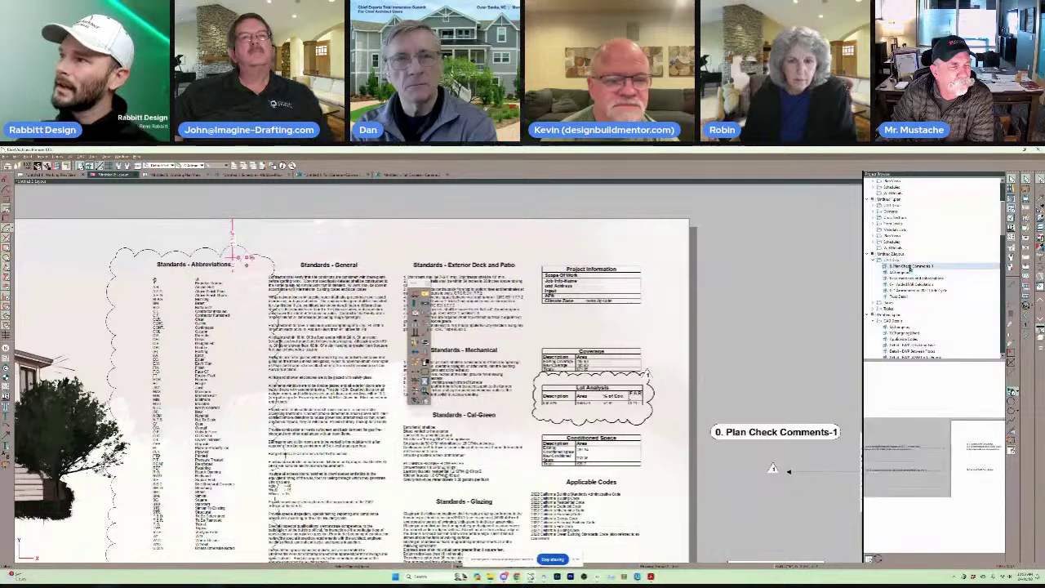
pyautogui.scroll(3, 386, 406)
pyautogui.scroll(4, 391, 411)
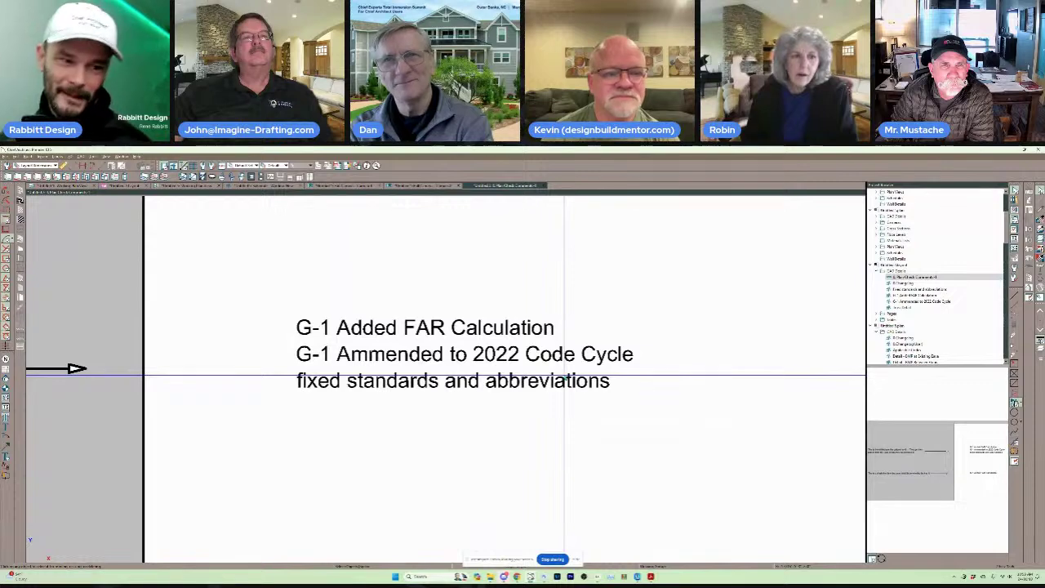
# Zoom out of Plan Check Comments-1 and return to the general notes layout sheet.
pyautogui.scroll(-5, 564, 376)
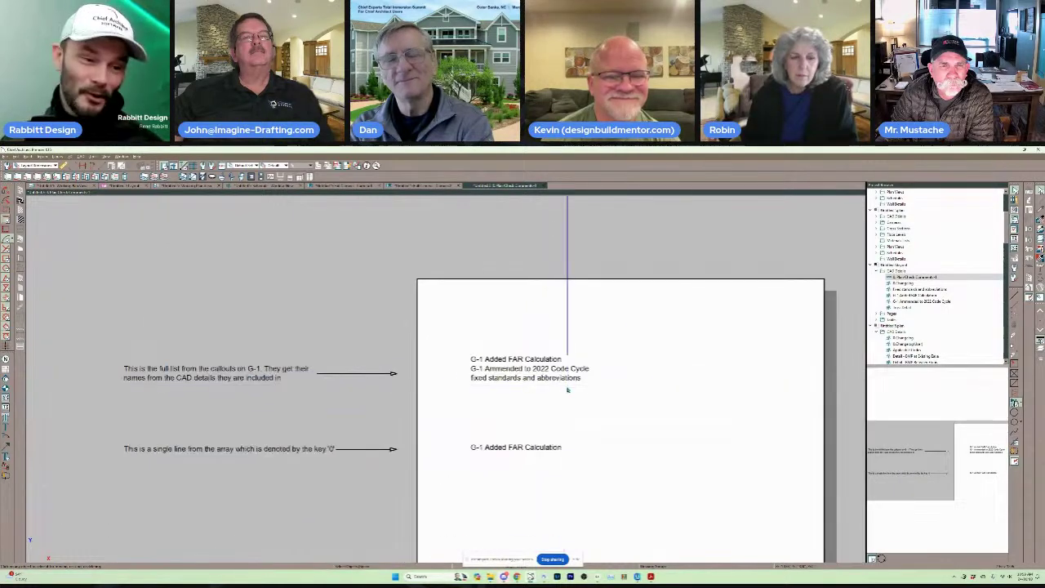
pyautogui.scroll(-1, 558, 377)
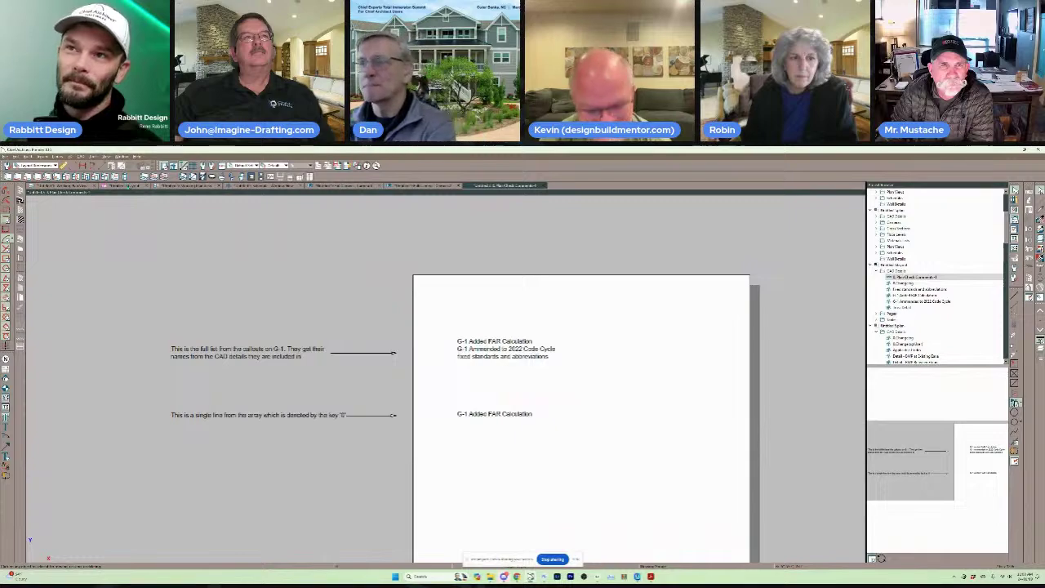
pyautogui.click(128, 186)
pyautogui.scroll(-3, 452, 397)
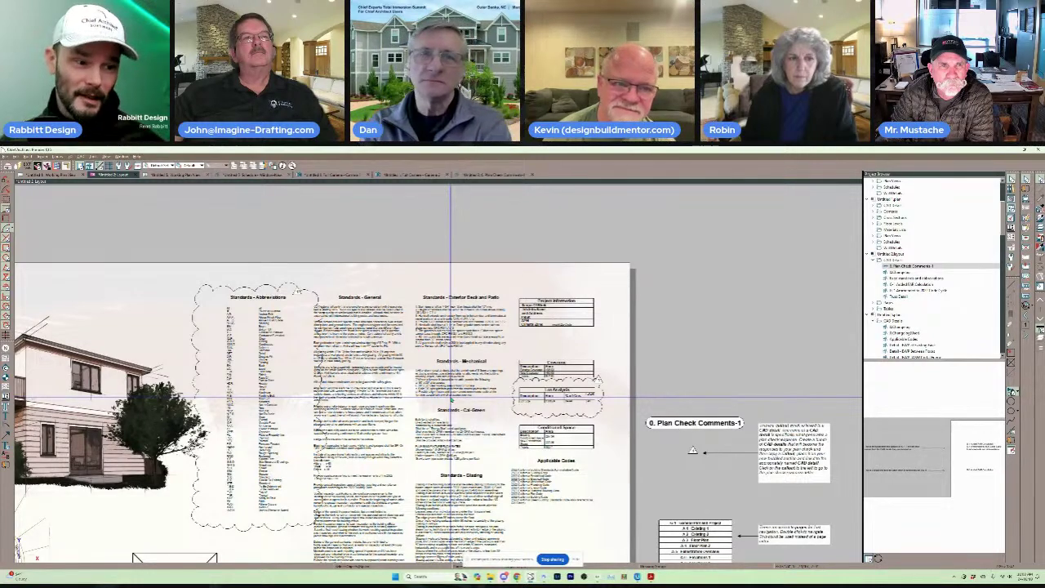
# Narrow the cloud box around the Standards - Abbreviations block.
pyautogui.scroll(-3, 451, 397)
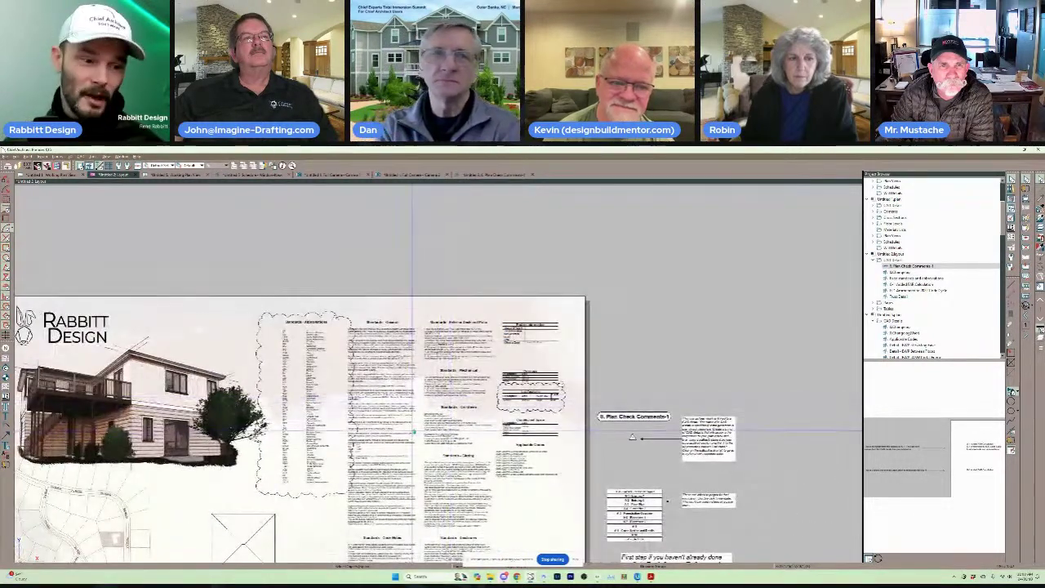
pyautogui.scroll(-1, 414, 429)
pyautogui.moveTo(416, 427); pyautogui.dragTo(515, 359, button='middle')
pyautogui.scroll(2, 549, 339)
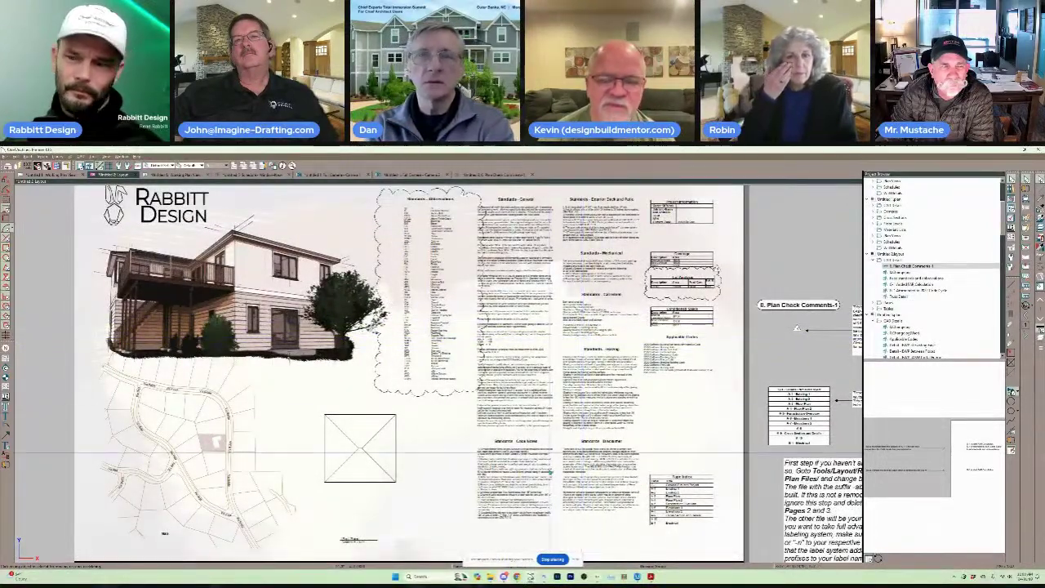
pyautogui.moveTo(650, 576)
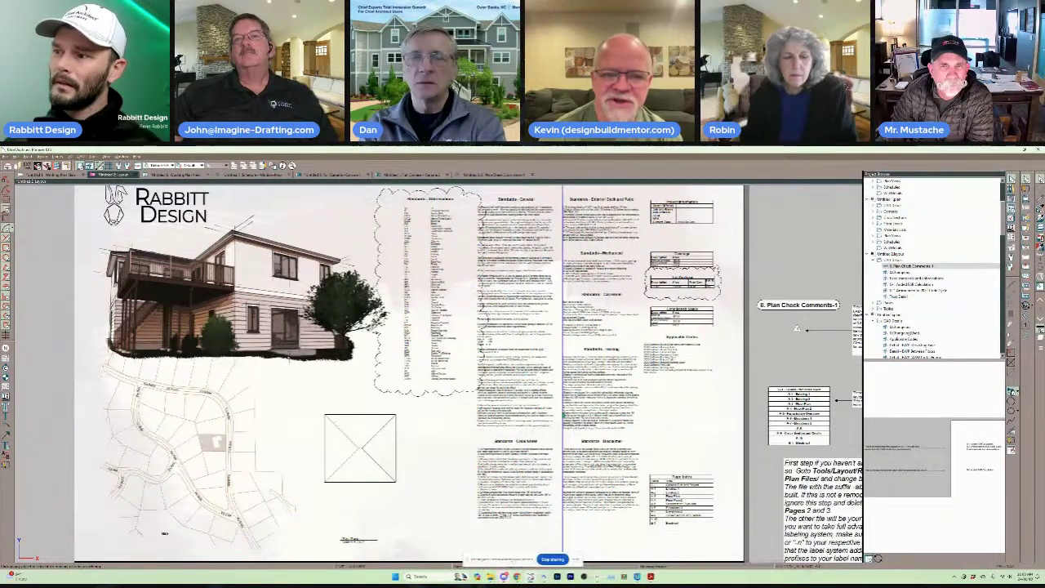
pyautogui.click(478, 316)
pyautogui.click(476, 292)
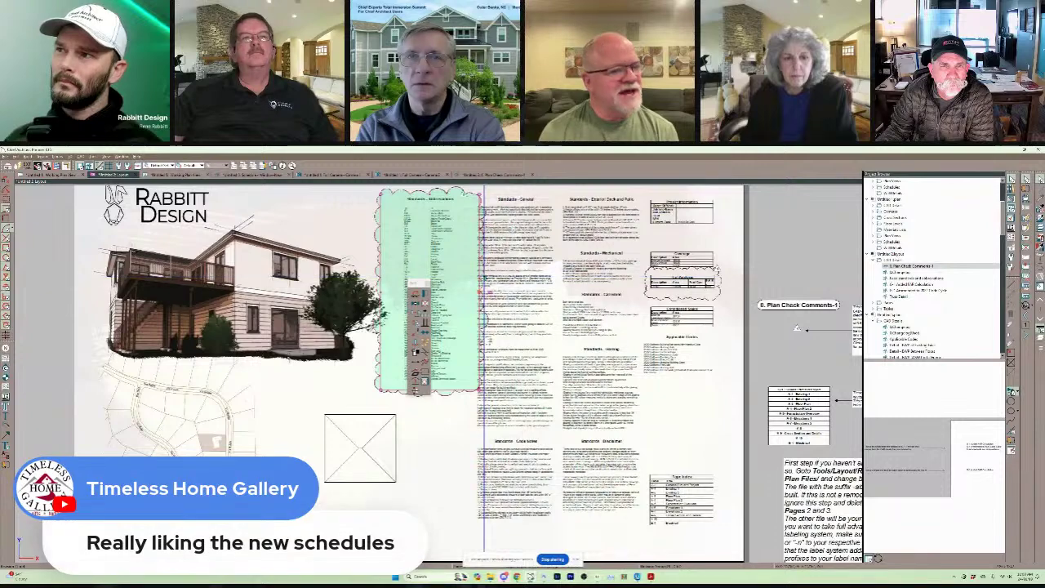
pyautogui.moveTo(477, 291); pyautogui.dragTo(464, 291)
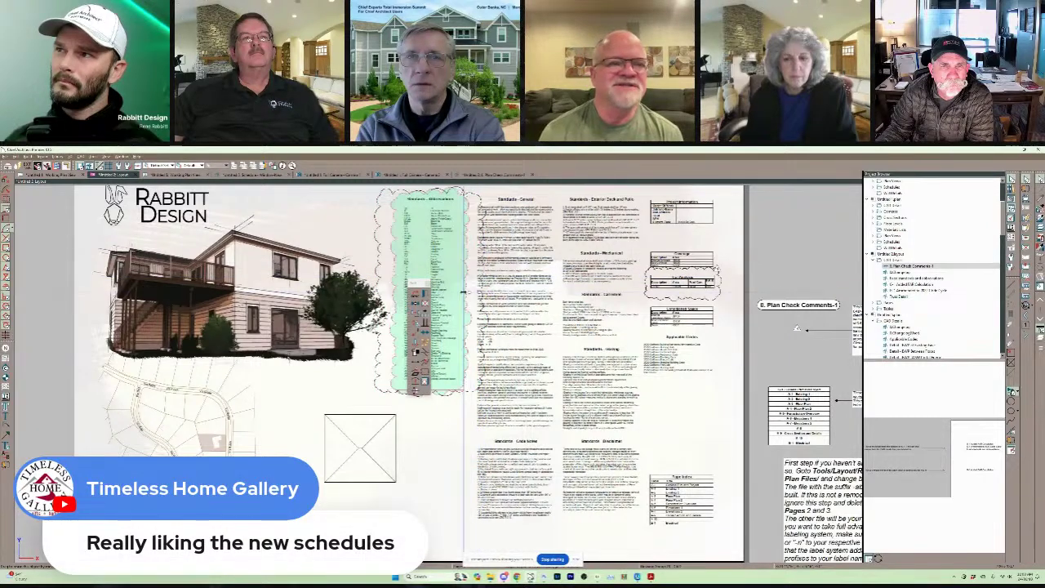
pyautogui.click(495, 372)
# Delete the revision cloud around the Standards - Abbreviations notes.
pyautogui.scroll(3, 509, 384)
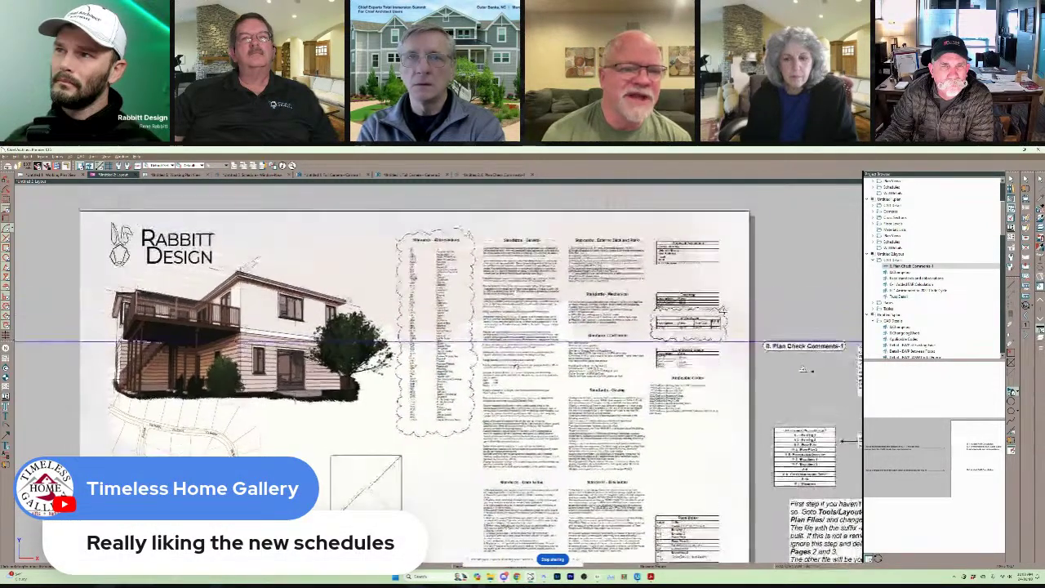
pyautogui.scroll(1, 509, 386)
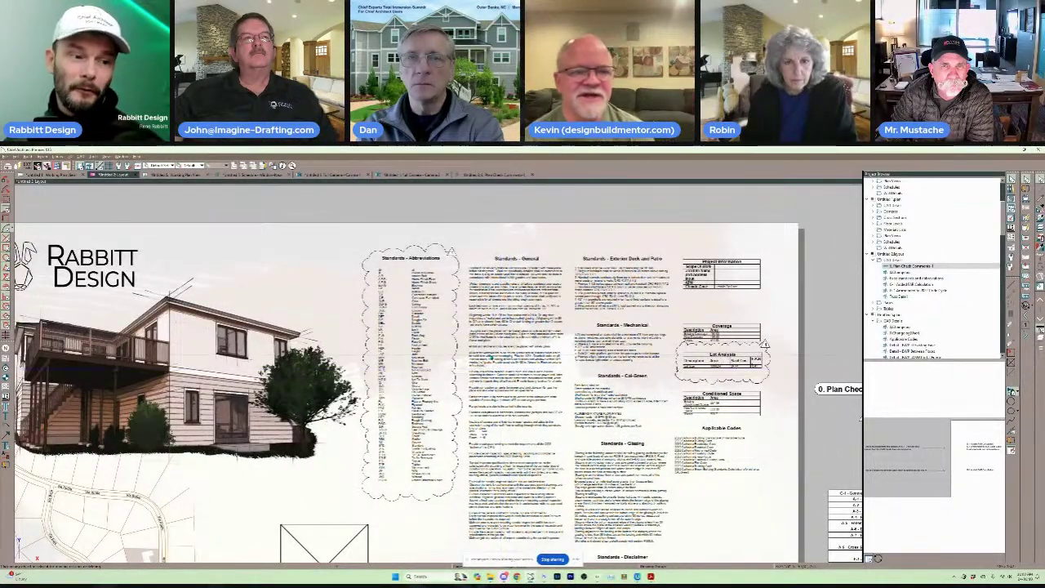
pyautogui.click(454, 315)
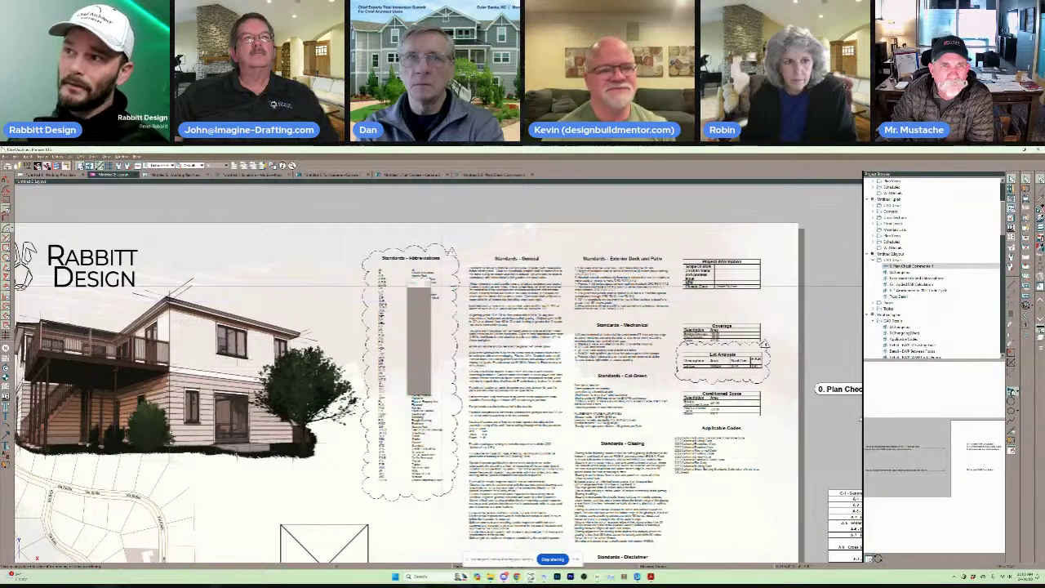
pyautogui.press('Delete')
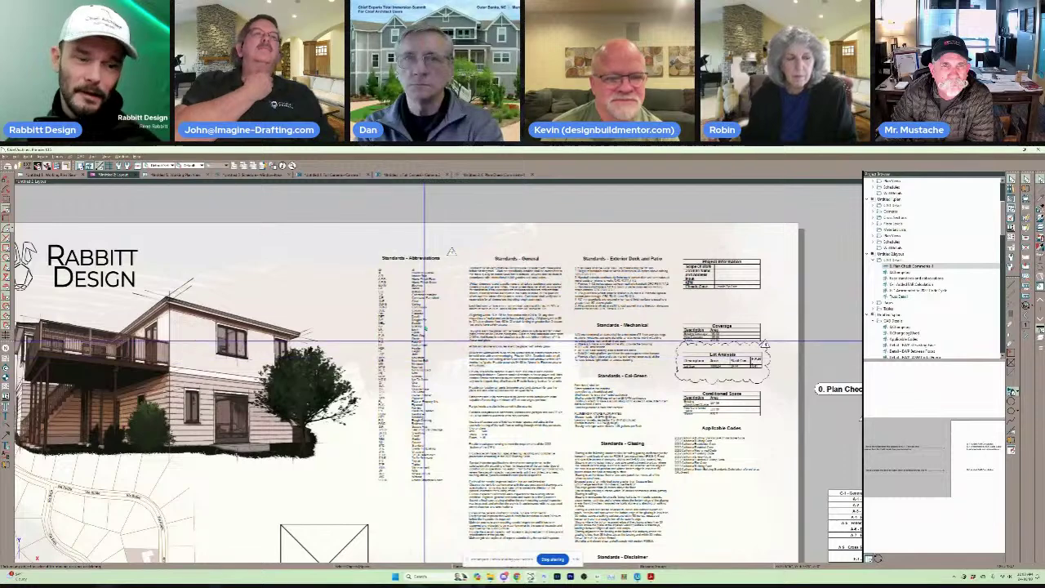
# Review the triangle marker's Callout, Text Style, Line Style and Arrow settings, then cancel unchanged.
pyautogui.click(521, 253)
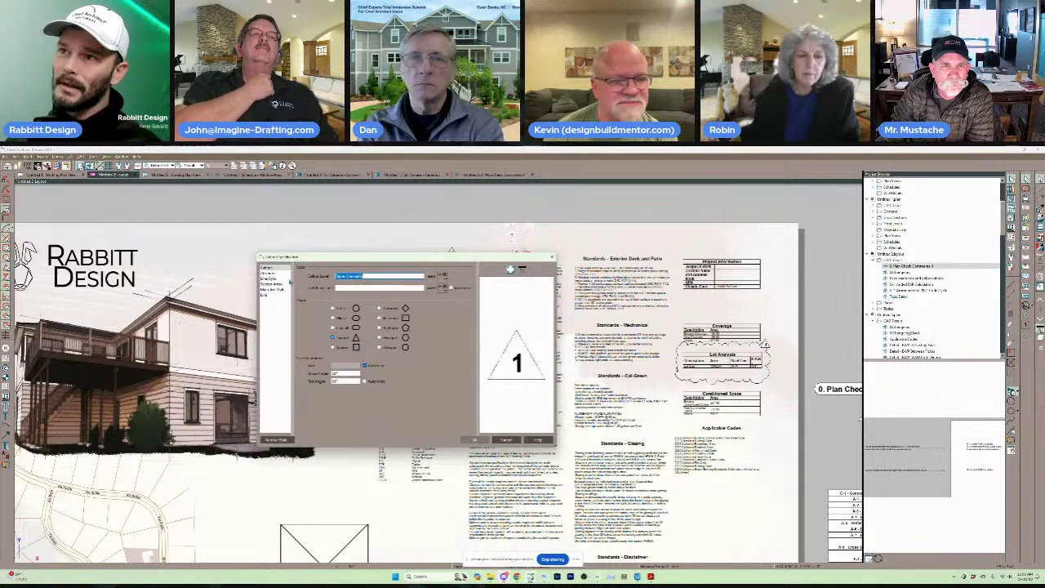
pyautogui.click(280, 273)
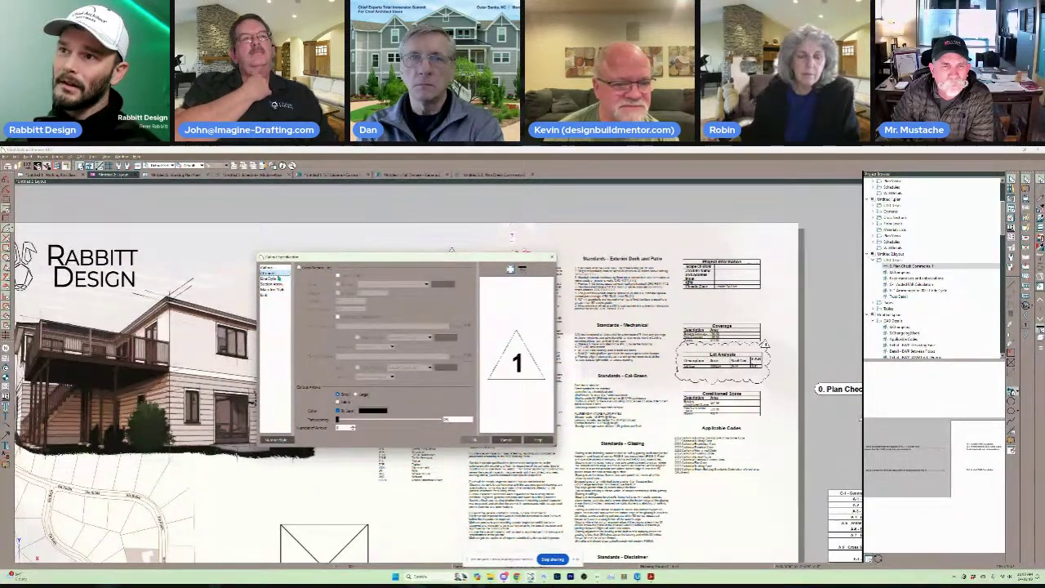
pyautogui.click(272, 290)
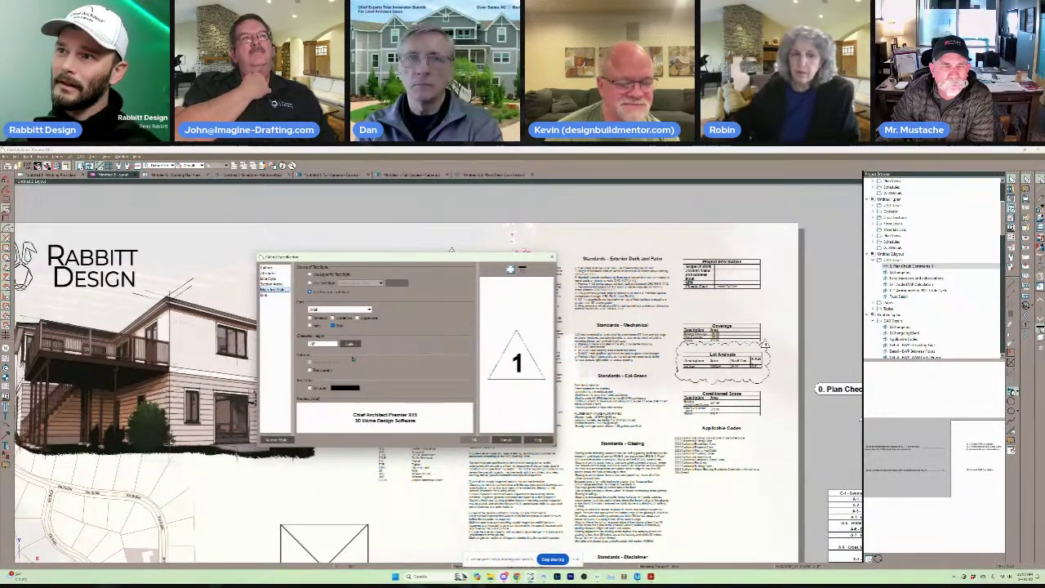
pyautogui.click(270, 278)
pyautogui.click(269, 274)
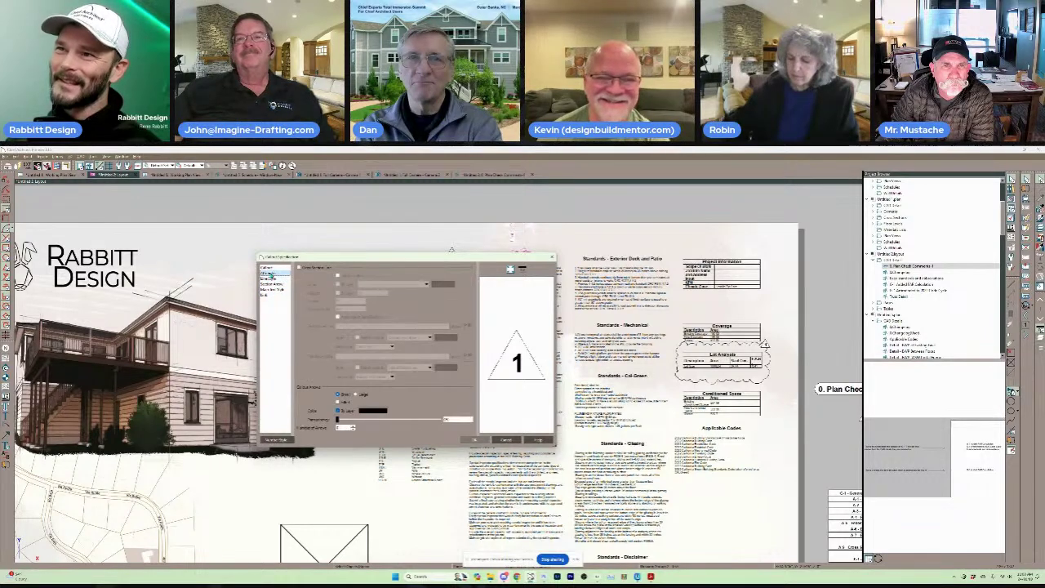
pyautogui.click(271, 267)
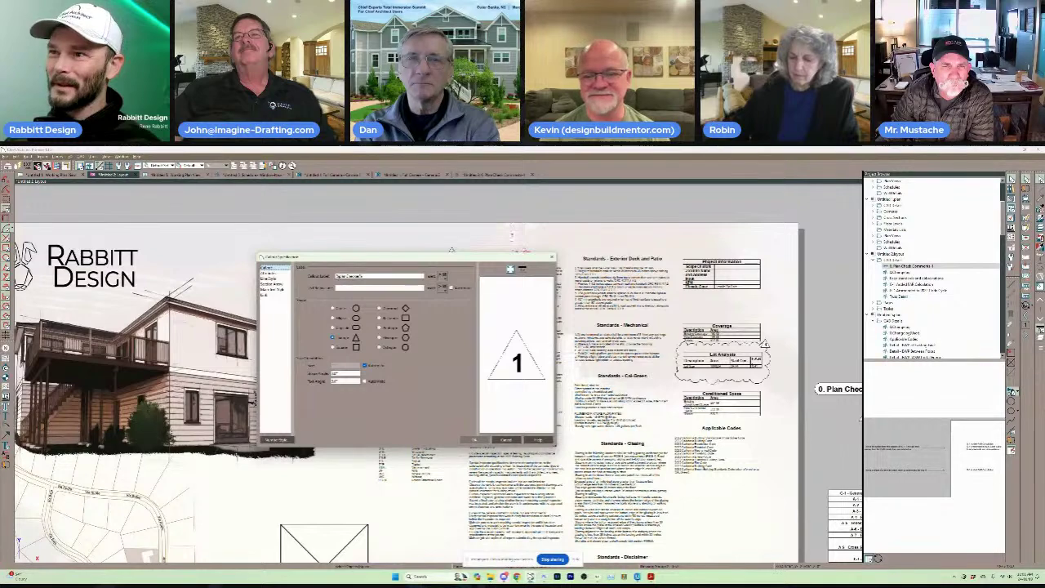
pyautogui.click(506, 441)
pyautogui.scroll(-3, 531, 379)
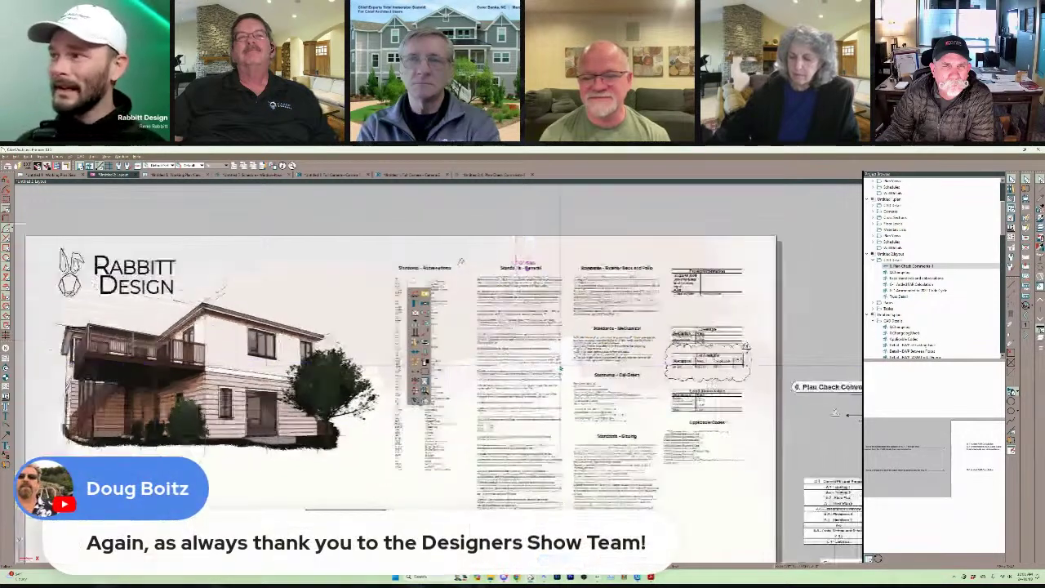
pyautogui.moveTo(531, 380); pyautogui.dragTo(459, 308, button='middle')
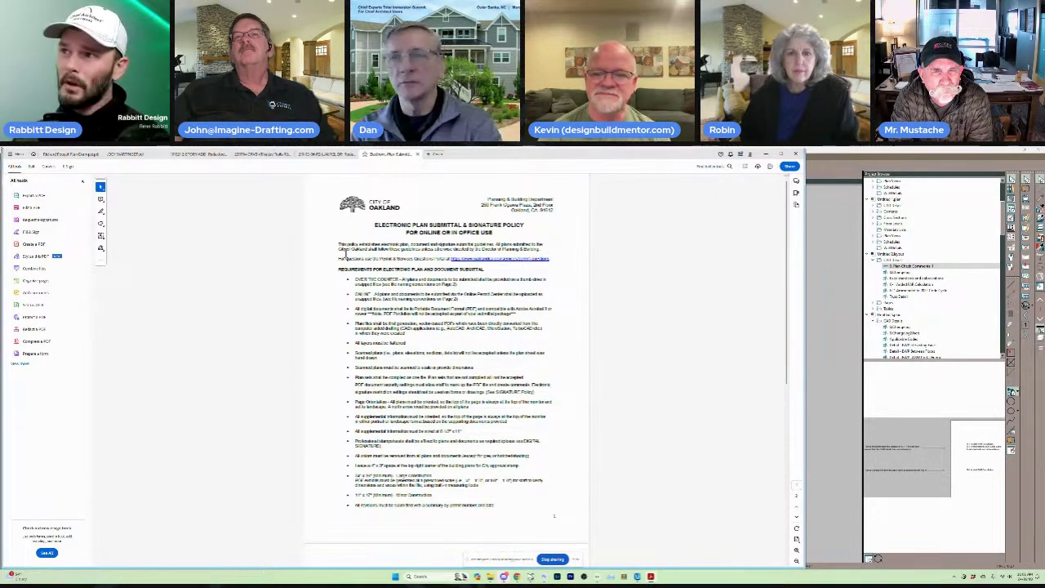
# Scroll to the Oakland policy's signature section, then switch to the sample plan set PDF.
pyautogui.scroll(-5, 462, 317)
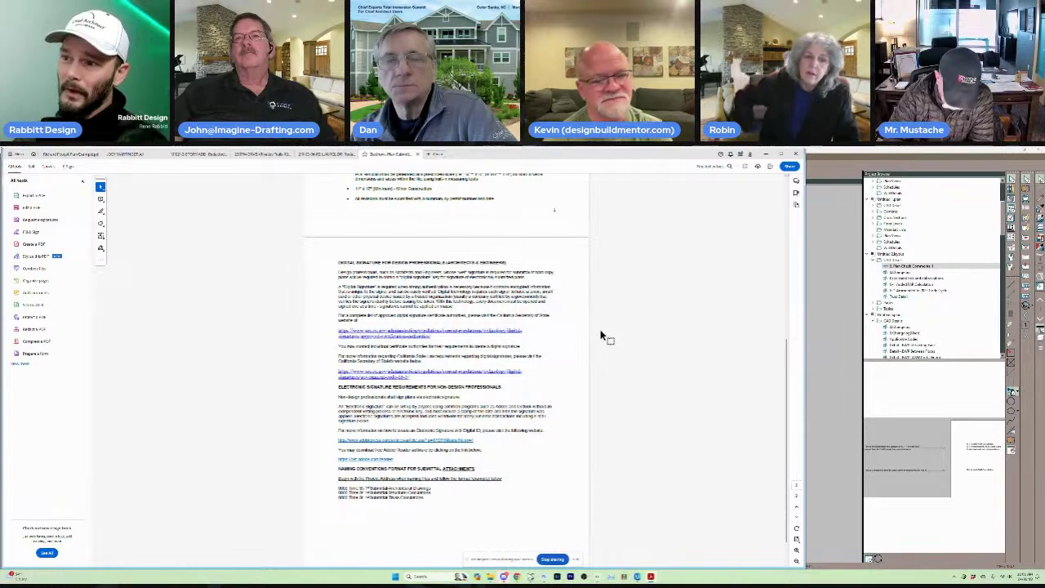
pyautogui.moveTo(650, 577)
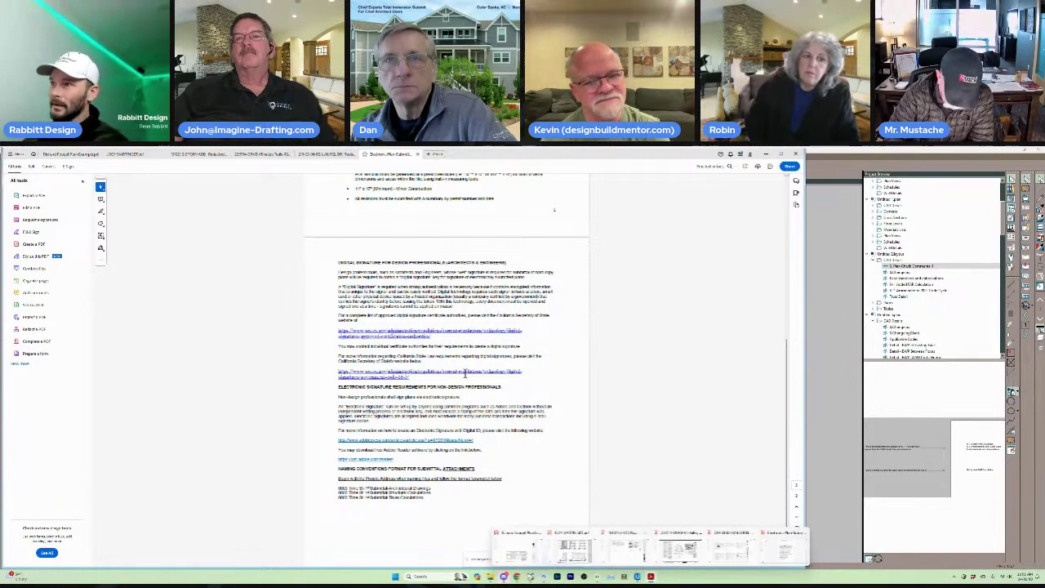
pyautogui.click(327, 154)
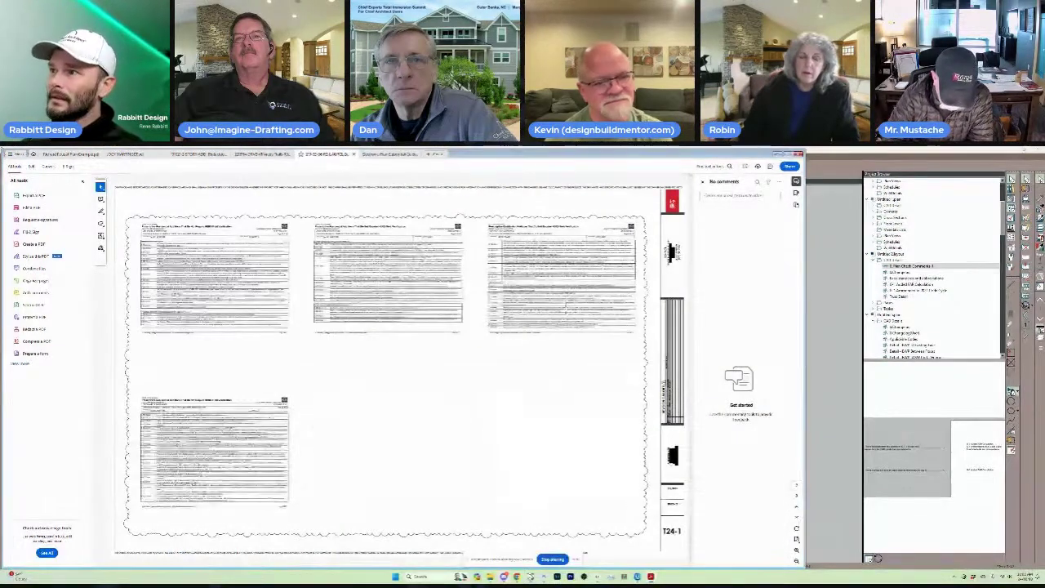
# Scroll up from sheet A-5 to the Laurel Remodel A-1 site plan with its sheet index.
pyautogui.scroll(-3, 473, 325)
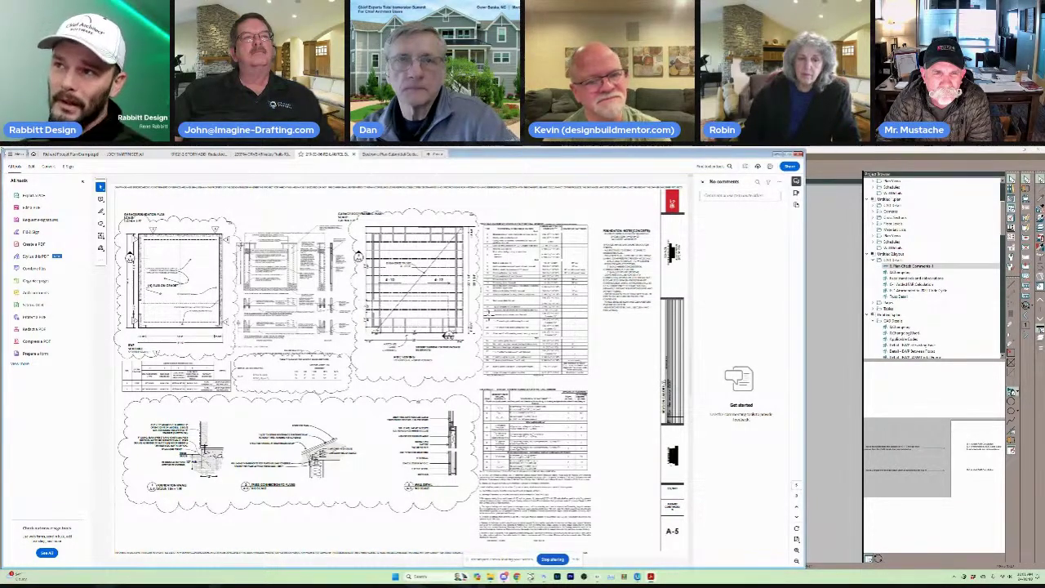
pyautogui.scroll(2, 447, 335)
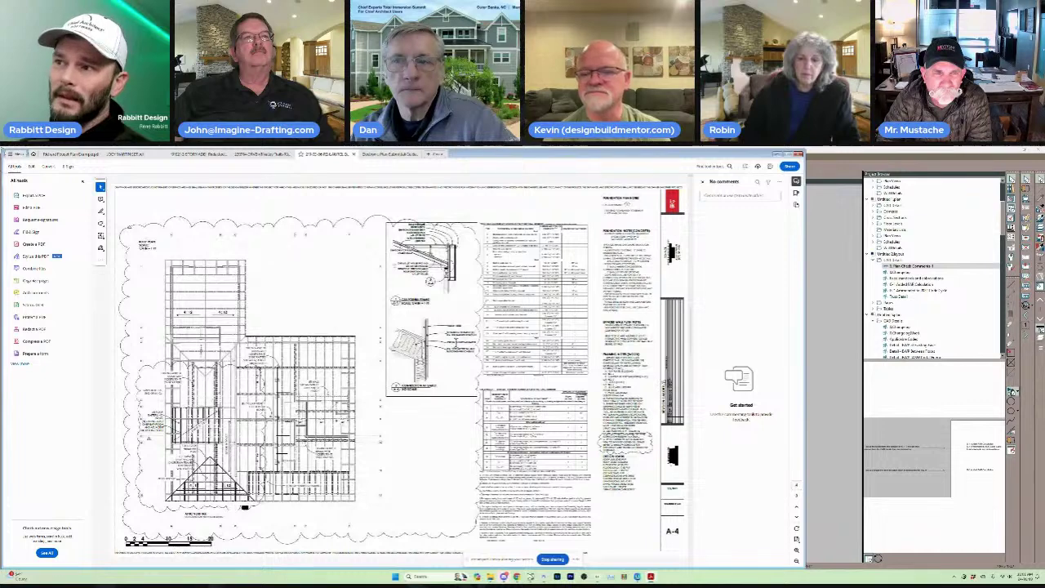
pyautogui.scroll(2, 452, 365)
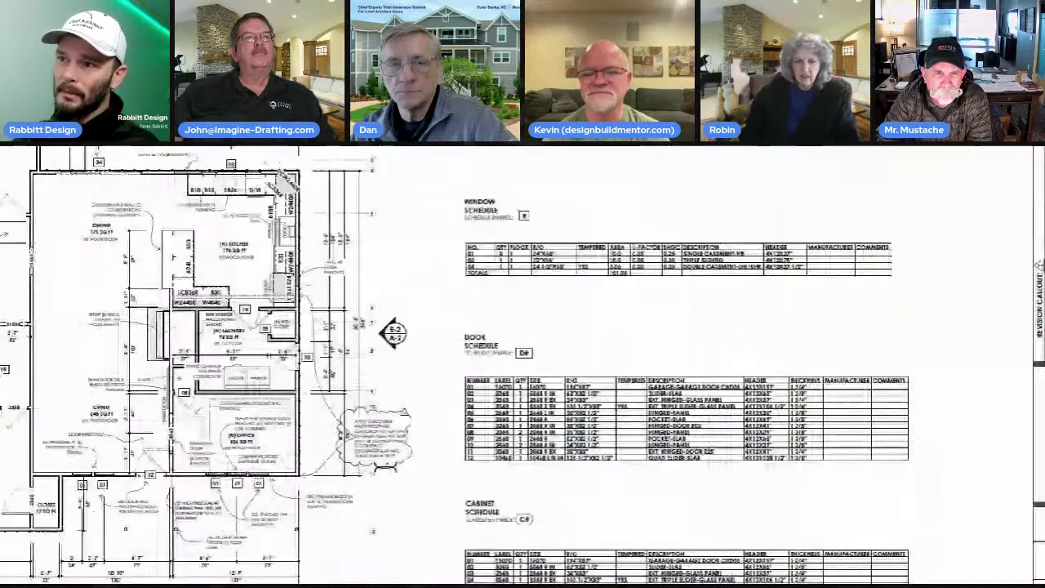
pyautogui.scroll(2, 452, 365)
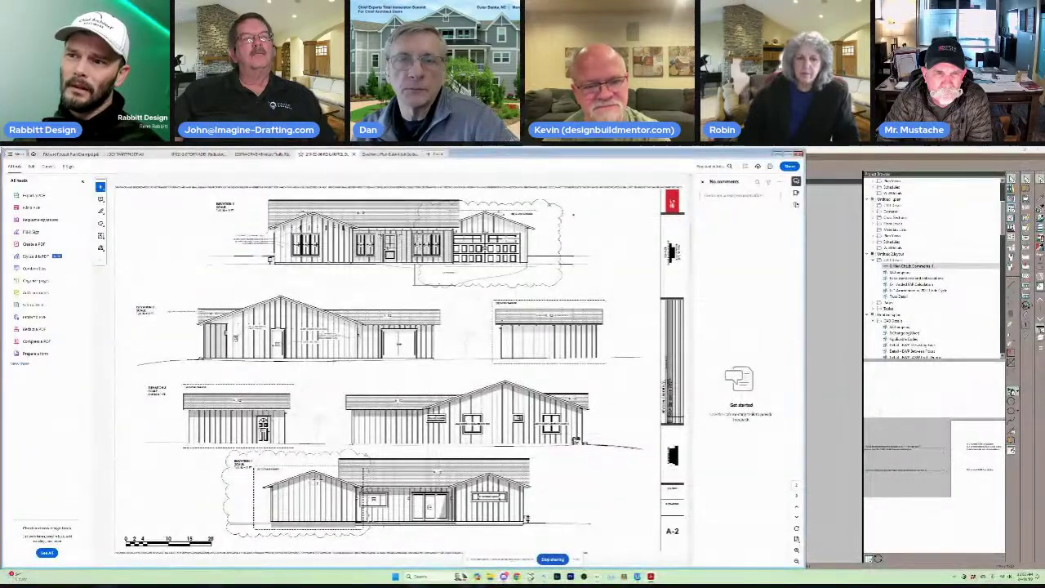
pyautogui.scroll(2, 382, 439)
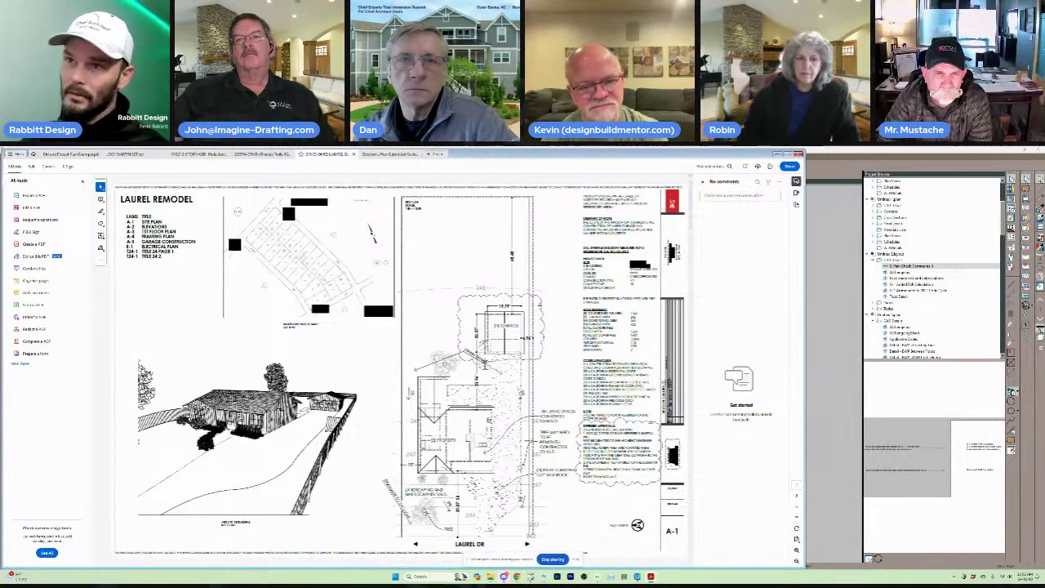
# Switch to the neighbouring plan set, scroll past A-4 and A-5 to A-5.1, and briefly magnify the cross sections.
pyautogui.click(263, 154)
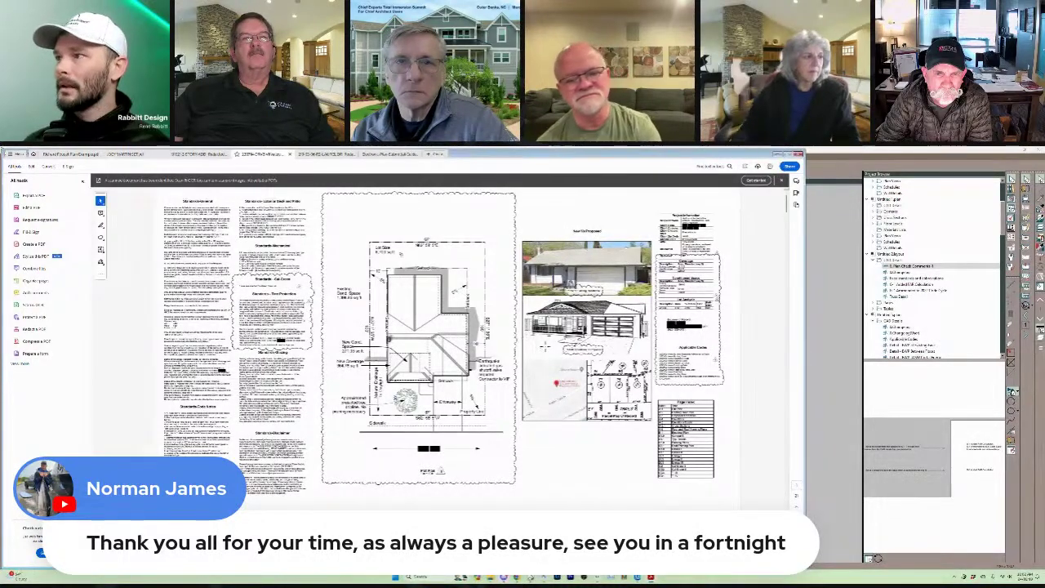
pyautogui.scroll(-3, 544, 345)
pyautogui.scroll(-6, 543, 347)
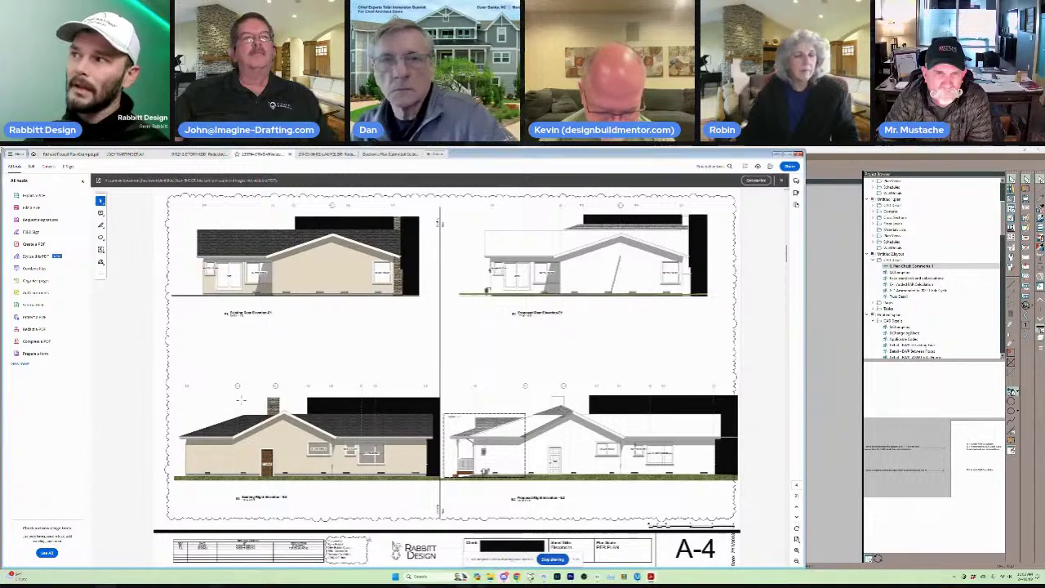
pyautogui.scroll(-3, 377, 396)
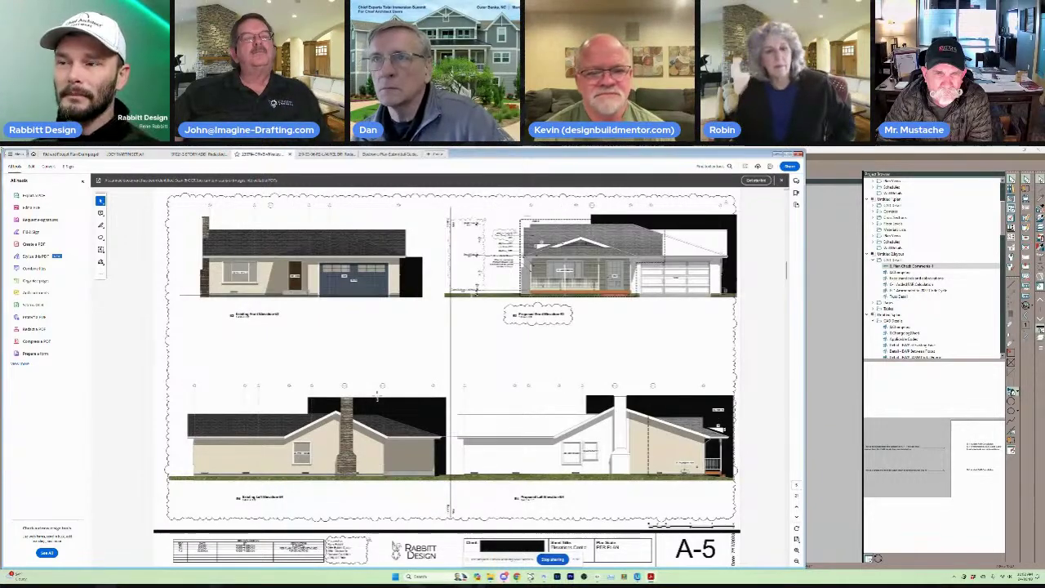
pyautogui.scroll(-3, 377, 396)
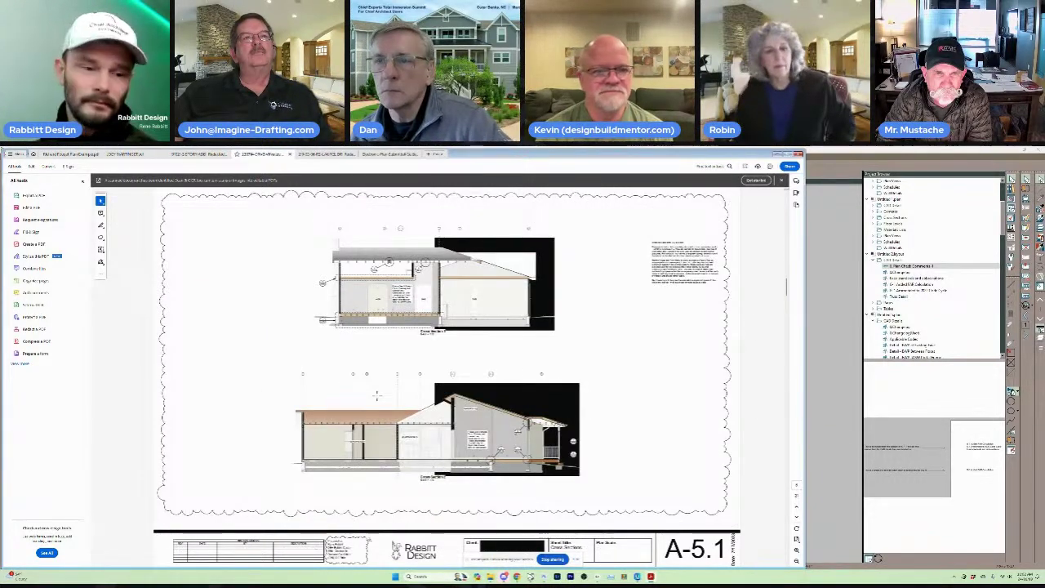
pyautogui.press('super+plus')
pyautogui.press('super+plus')
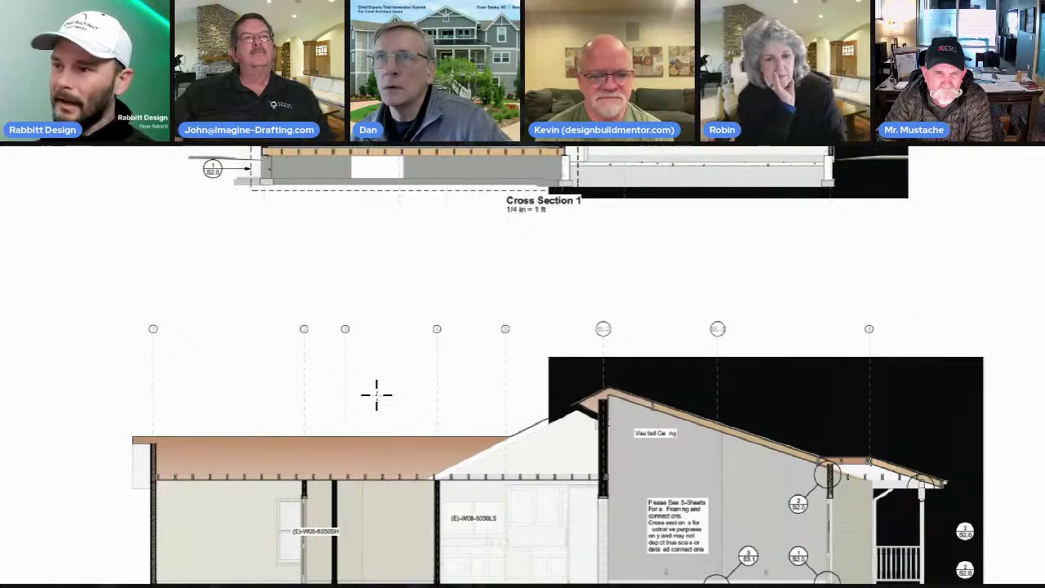
pyautogui.press('super+Escape')
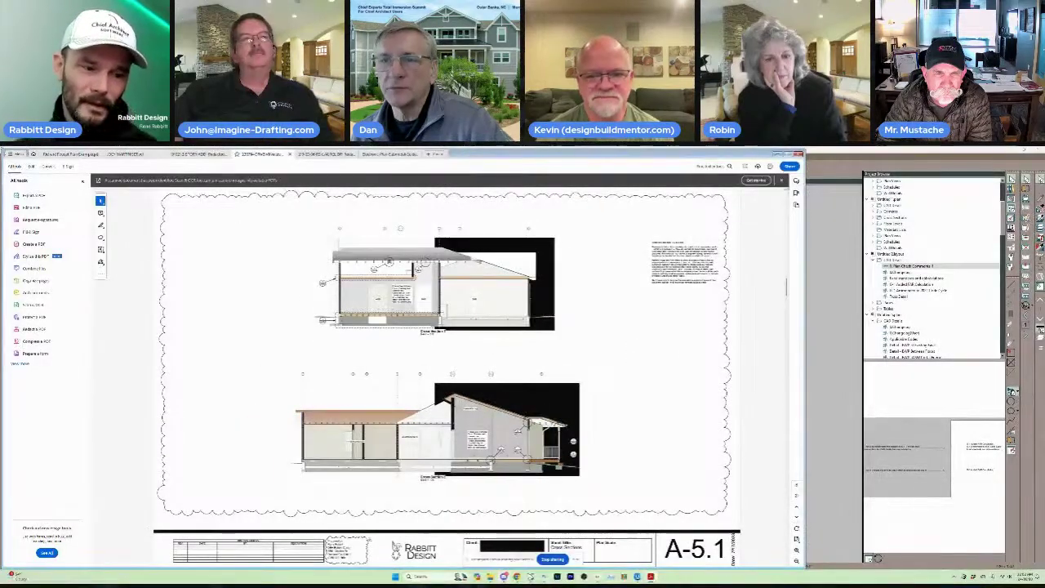